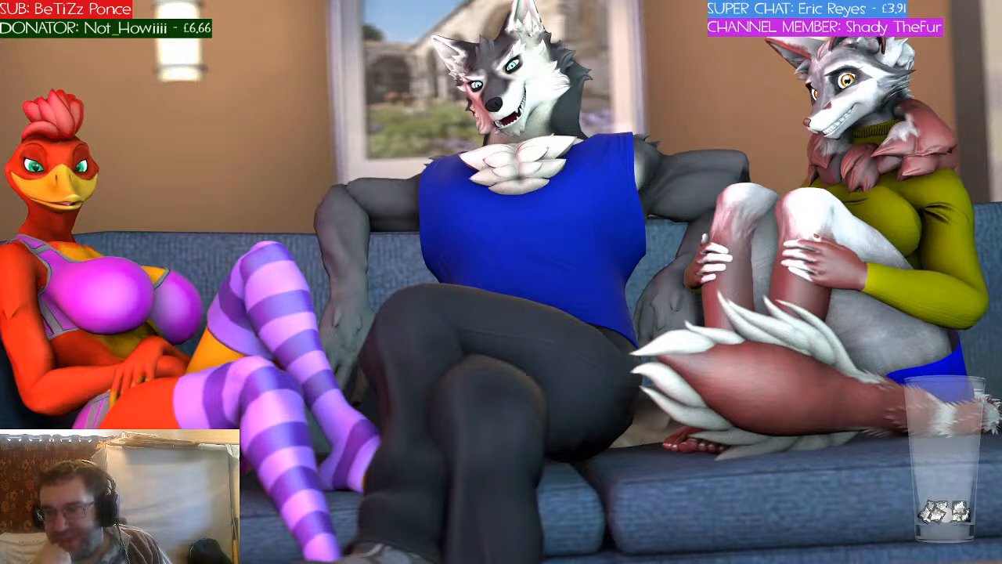
# - Switch to Source Filmmaker, move the playhead to the title scene in shot9 and select that shot
pyautogui.hotkey('alt', 'Tab')
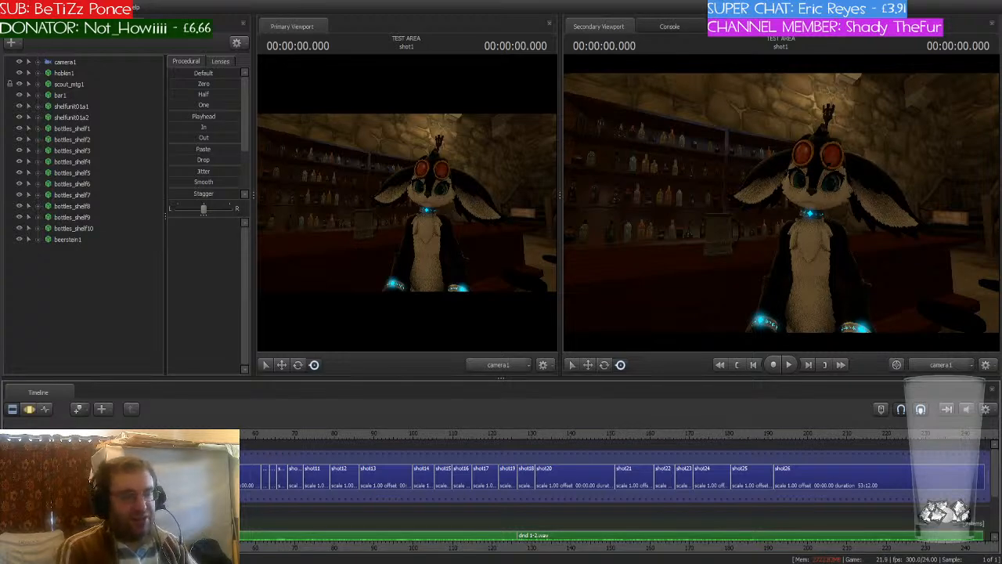
pyautogui.press('Down')
pyautogui.press('Down')
pyautogui.press('Down')
pyautogui.press('Down')
pyautogui.press('Down')
pyautogui.press('Down')
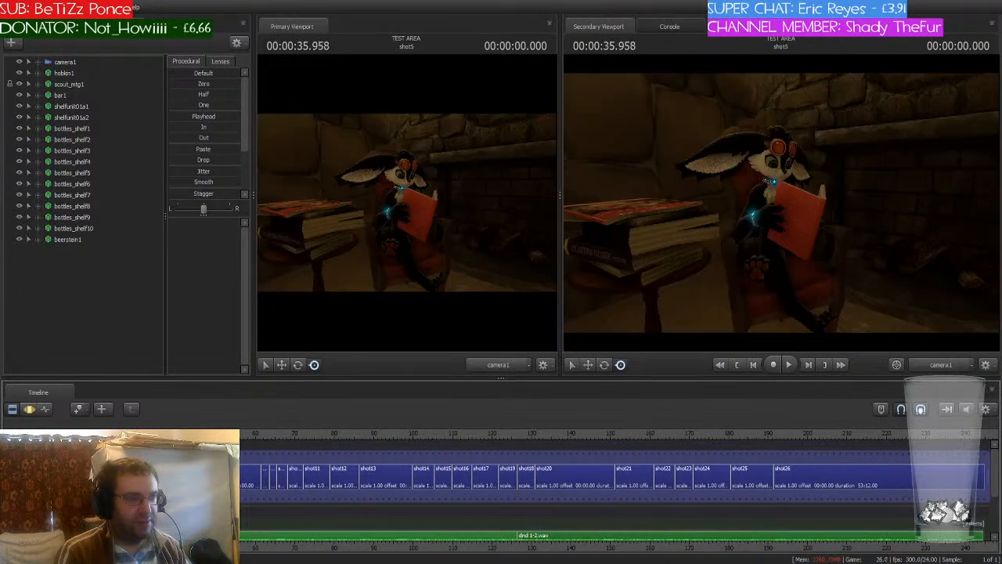
pyautogui.press('Down')
pyautogui.press('Down')
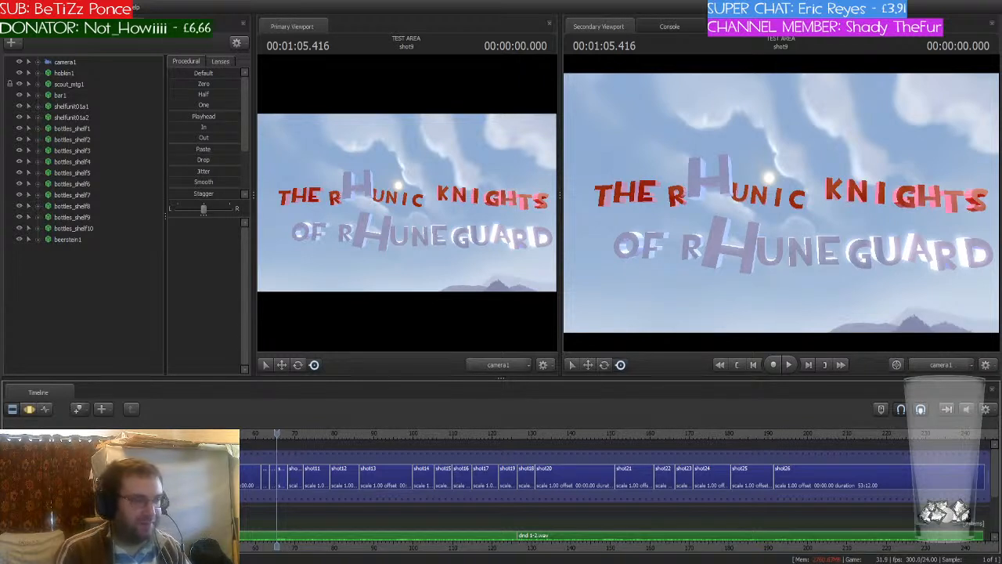
pyautogui.click(279, 473)
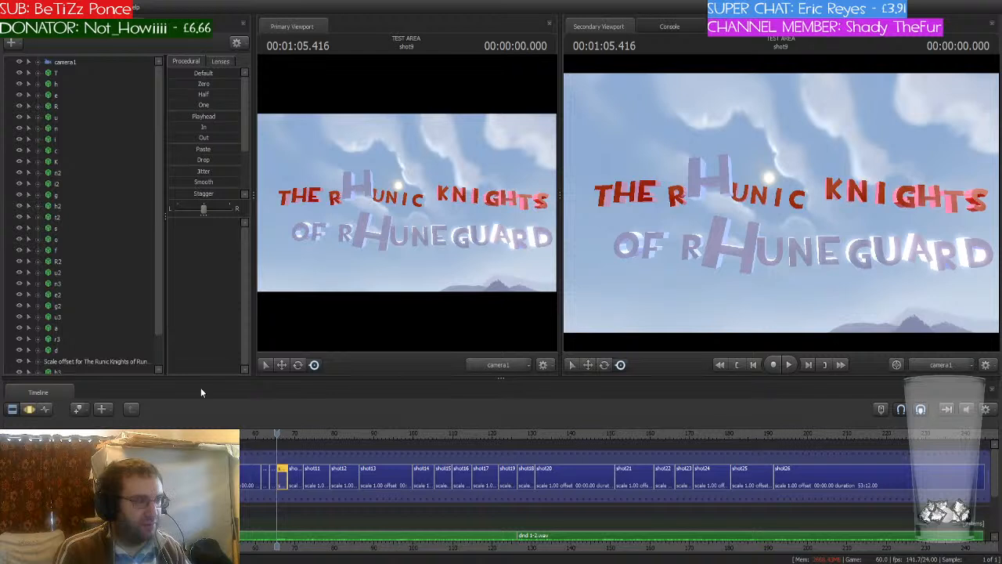
# - Set the $colortint_base of the tf_letters material on the letter "o" in "OF" to red, with green 0 and blue 0
pyautogui.click(71, 241)
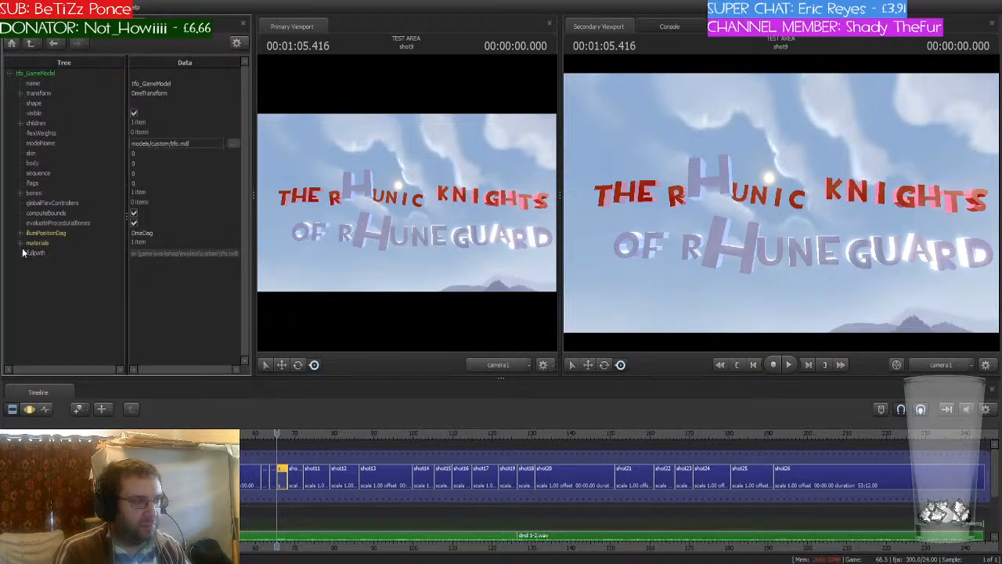
pyautogui.click(20, 244)
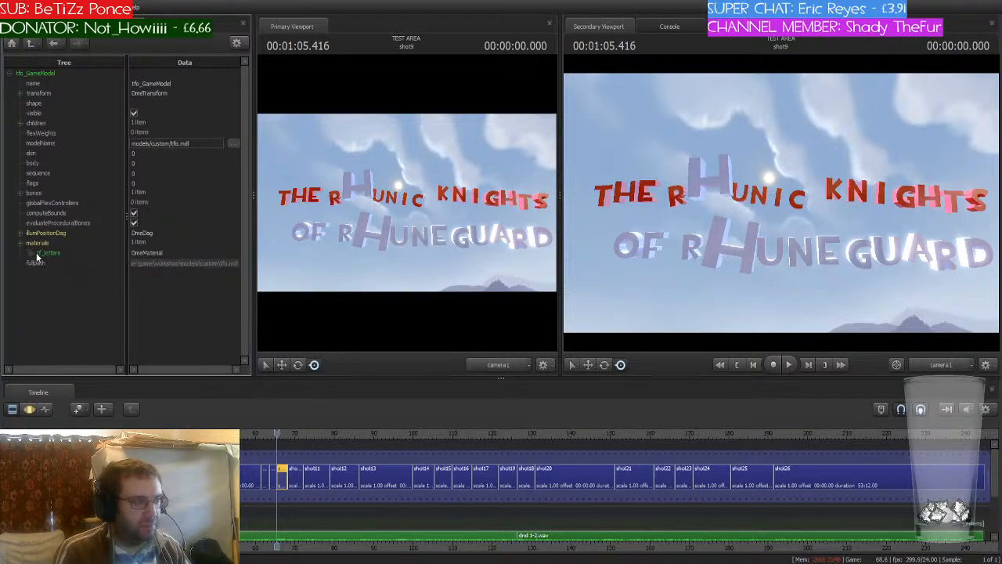
pyautogui.click(36, 252)
pyautogui.click(32, 253)
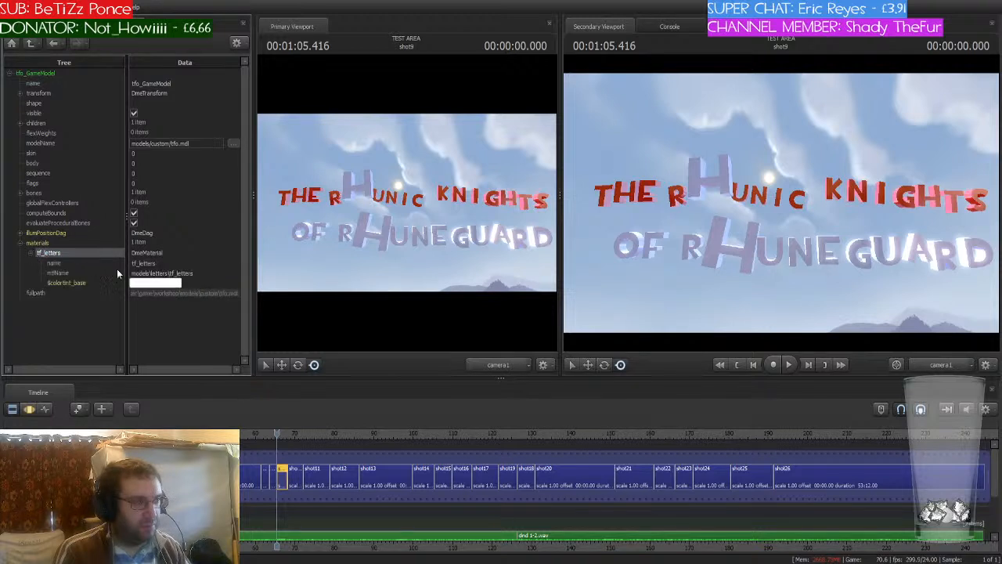
pyautogui.click(156, 285)
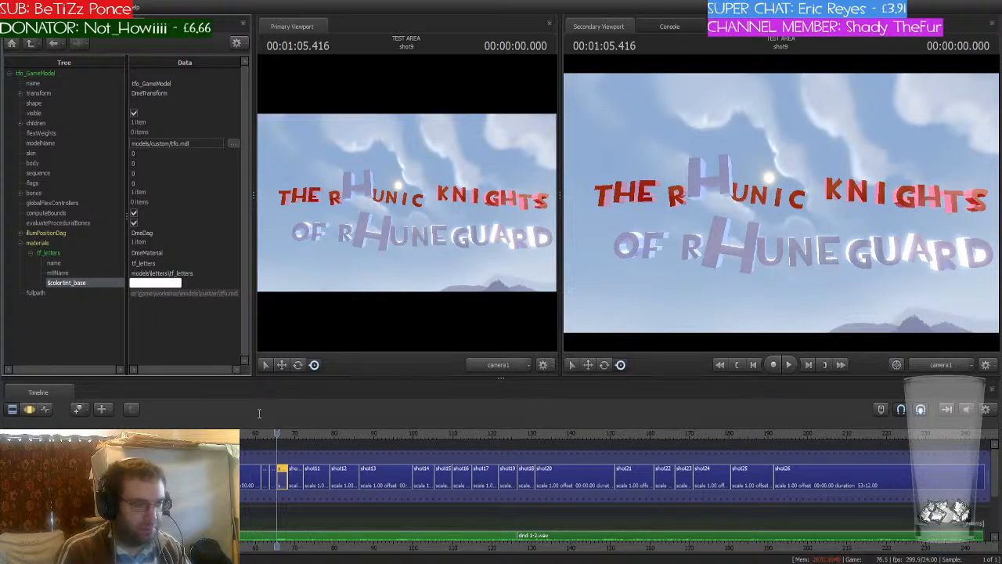
pyautogui.write('0')
pyautogui.press('Tab')
pyautogui.write('0')
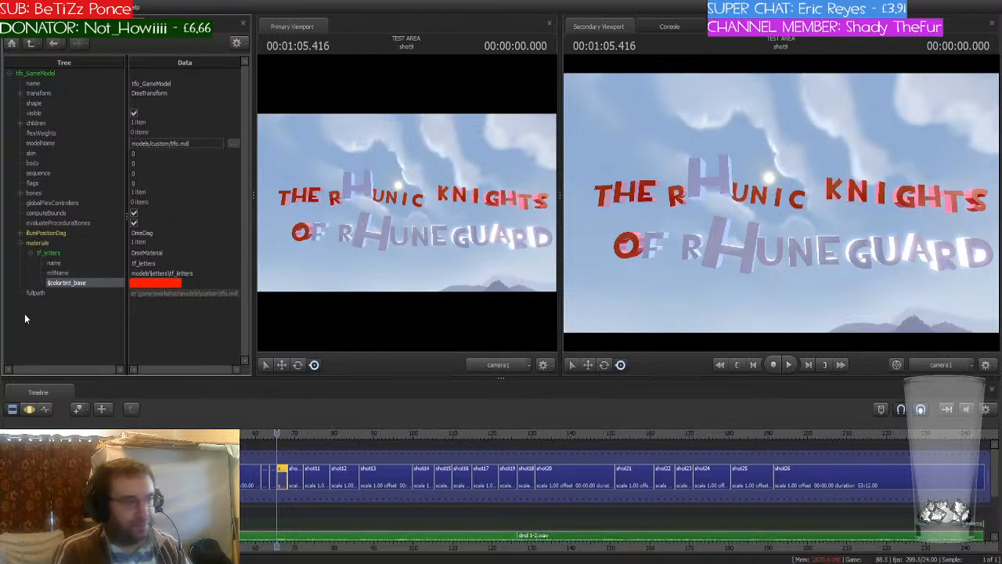
pyautogui.click(67, 327)
pyautogui.click(52, 27)
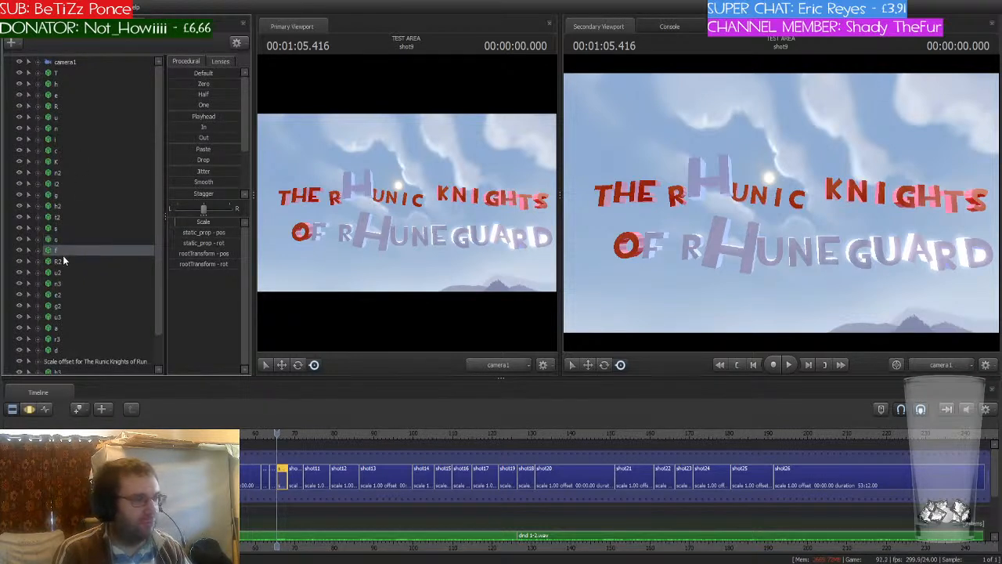
# - Tint the letter "f" in "OF" red by setting green and blue of its tf_letters $colortint_base to 0
pyautogui.click(188, 316)
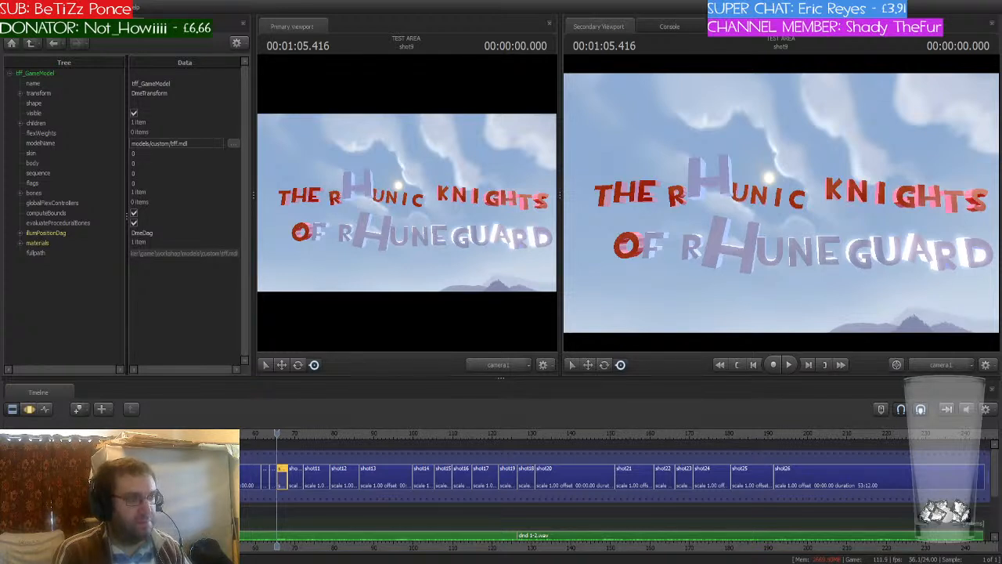
pyautogui.click(19, 243)
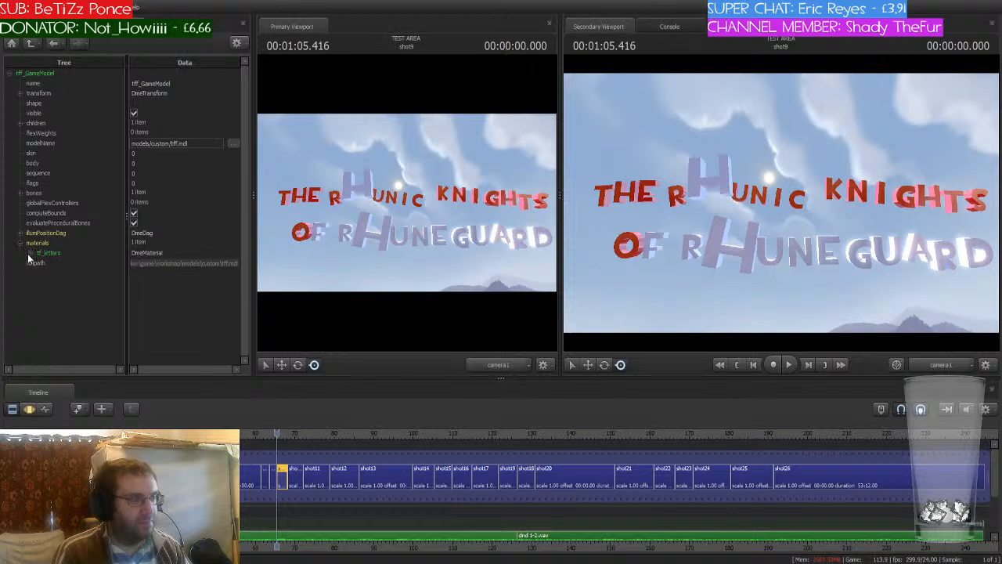
pyautogui.click(29, 253)
pyautogui.click(168, 287)
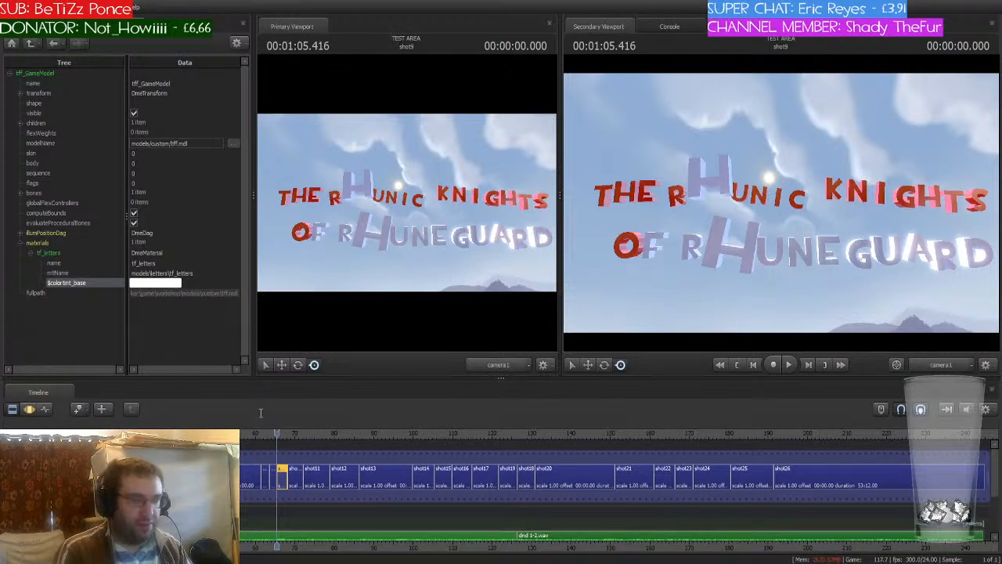
pyautogui.write('0')
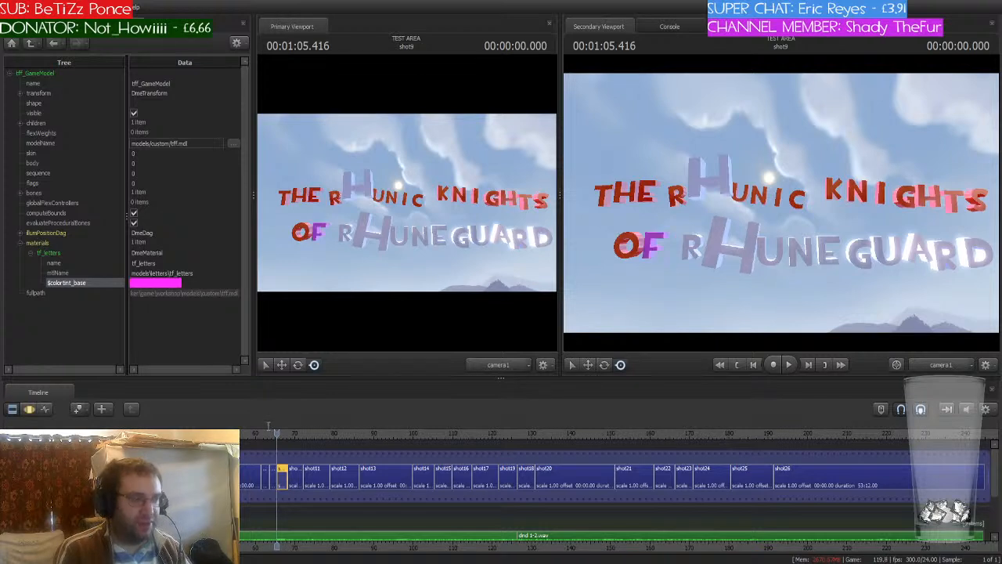
pyautogui.press('Tab')
pyautogui.write('0')
pyautogui.click(48, 337)
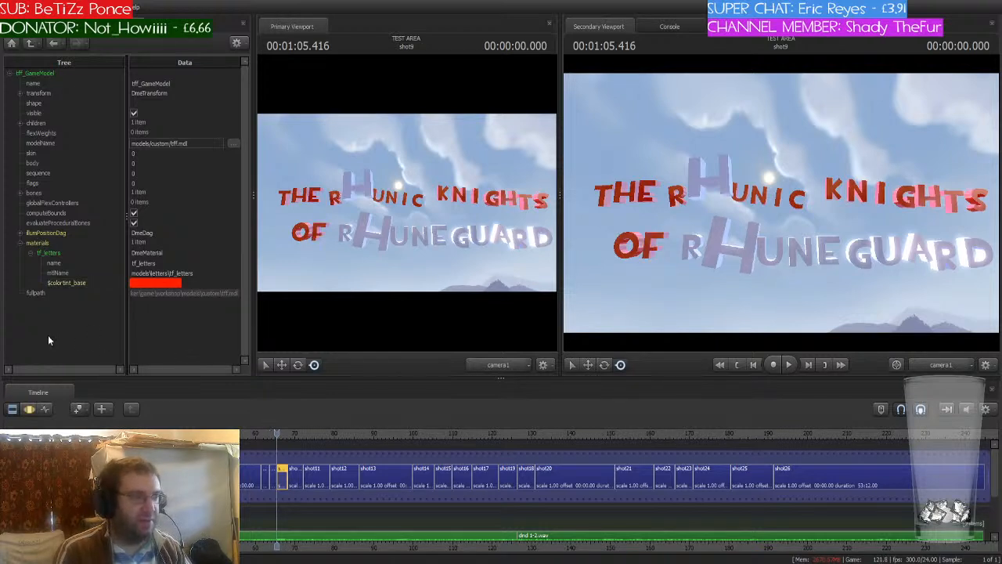
pyautogui.click(48, 29)
# - Set the tf_letters $colortint_base of the letter R2 in "RHUNEGUARD" to red
pyautogui.click(62, 263)
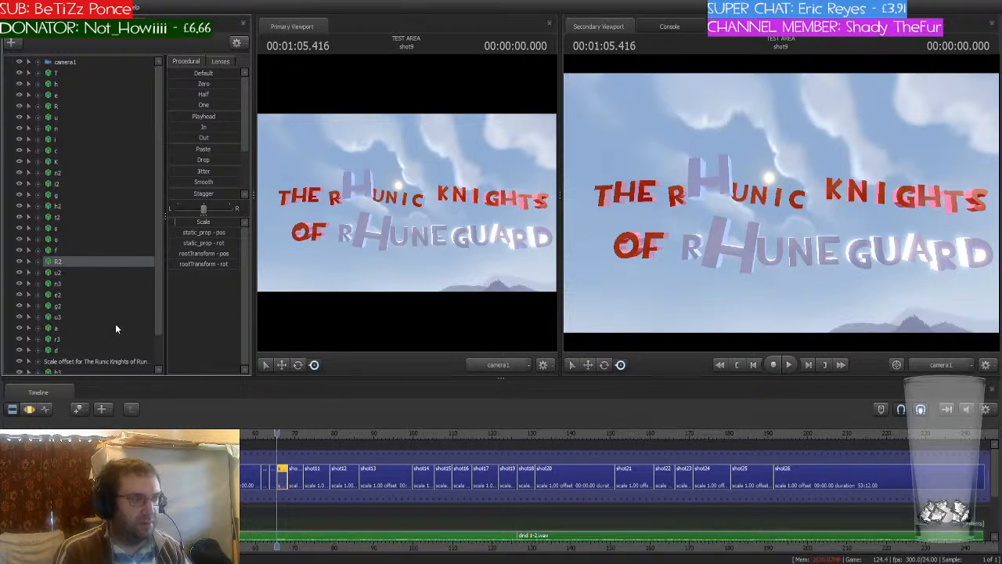
pyautogui.click(20, 243)
pyautogui.click(29, 253)
pyautogui.click(151, 286)
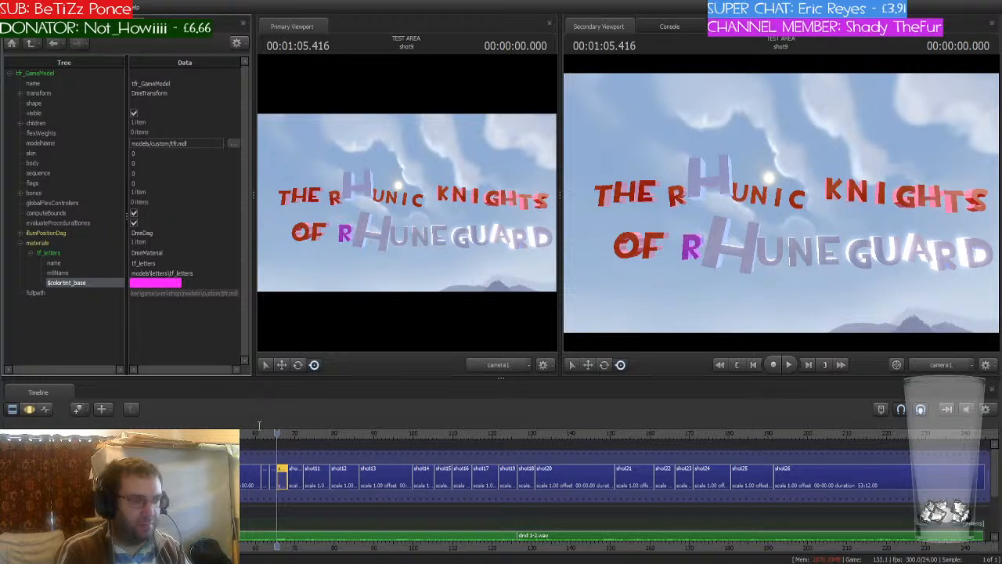
pyautogui.click(47, 331)
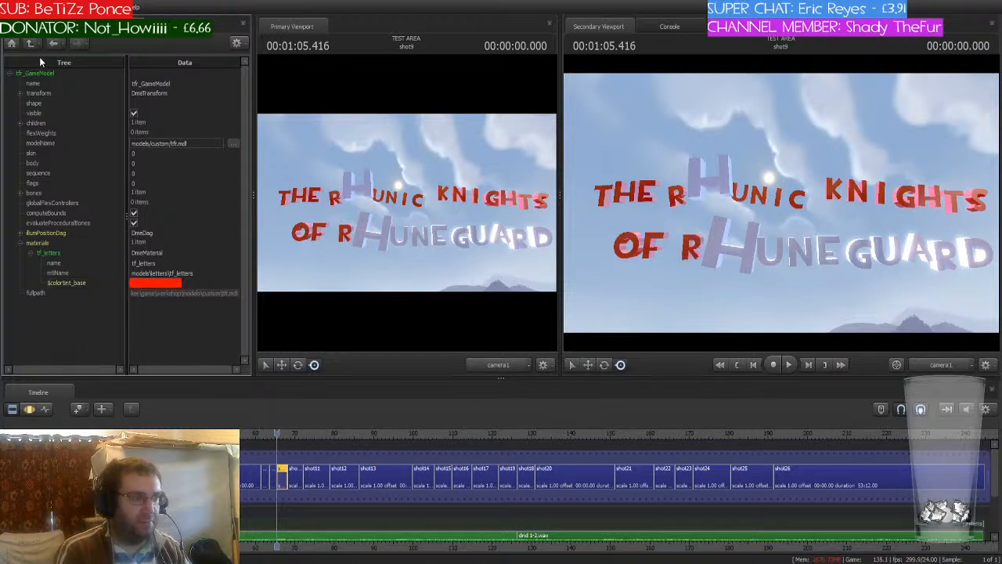
pyautogui.click(39, 26)
# - Set the tf_letters $colortint_base of the letter u2 in "RHUNEGUARD" to red
pyautogui.click(72, 275)
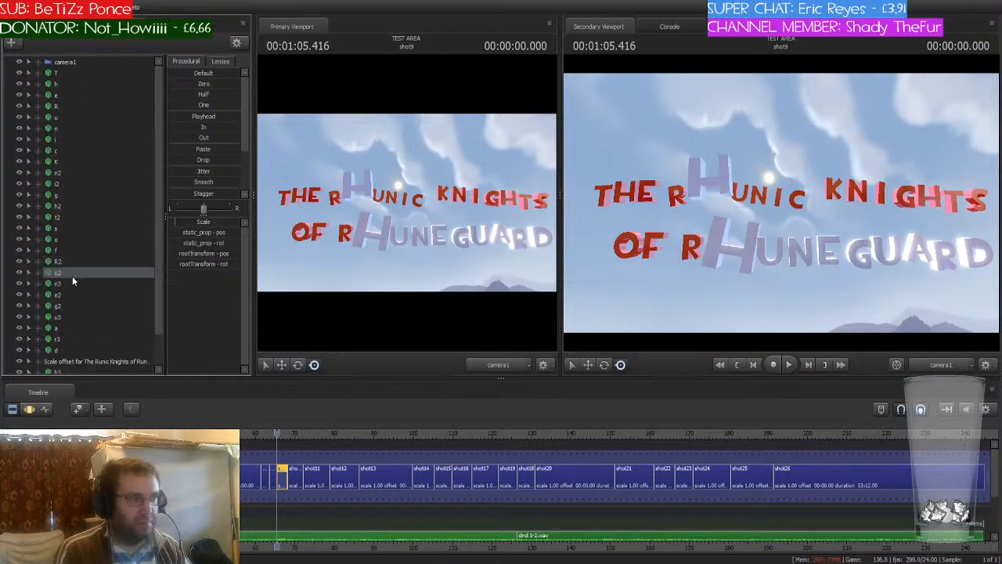
pyautogui.click(193, 342)
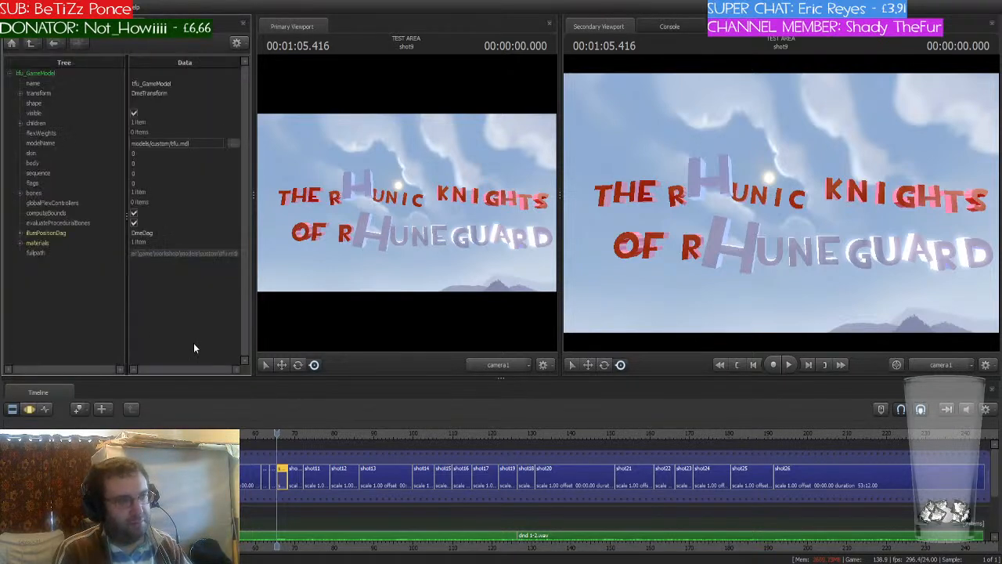
pyautogui.click(19, 243)
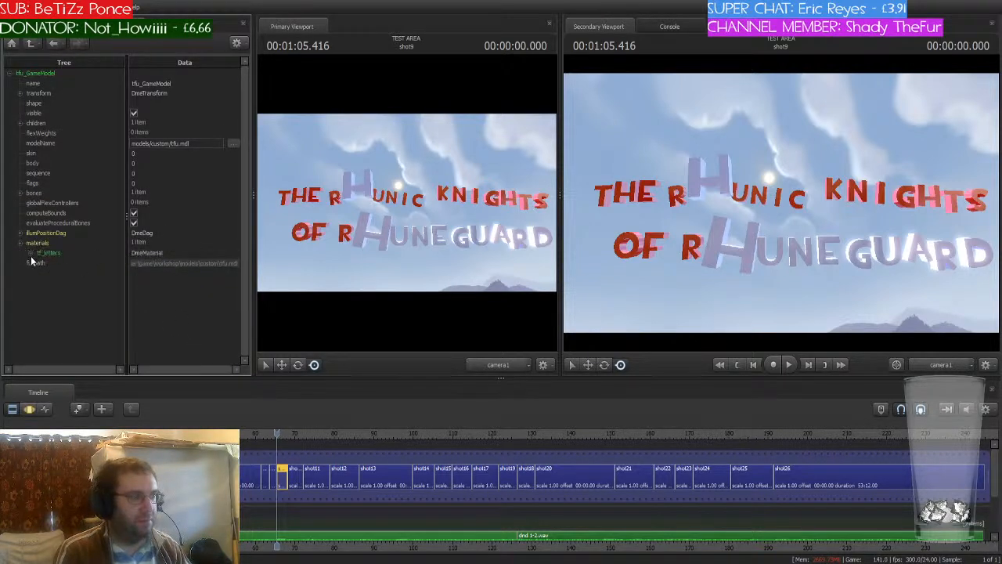
pyautogui.click(29, 253)
pyautogui.click(66, 282)
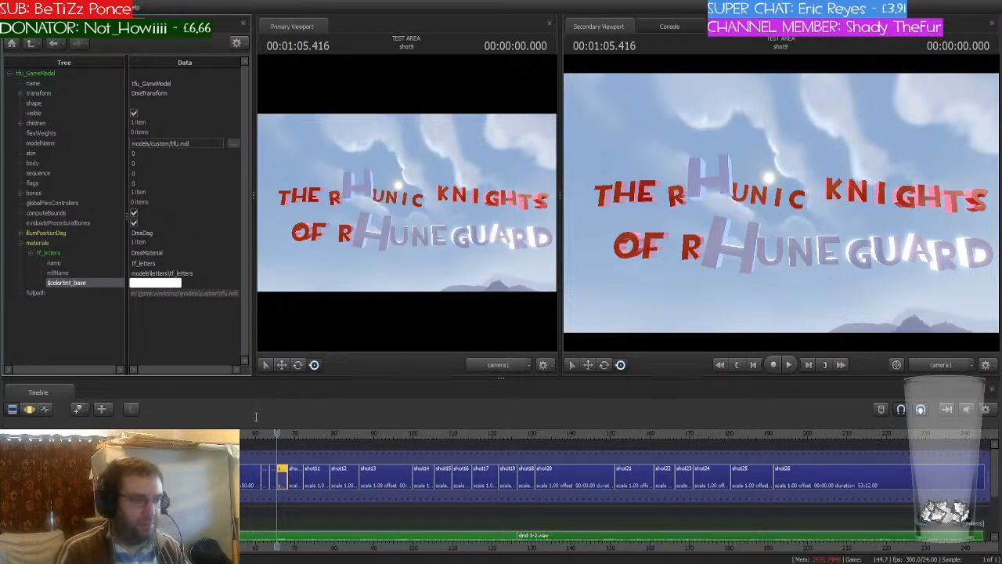
pyautogui.click(262, 424)
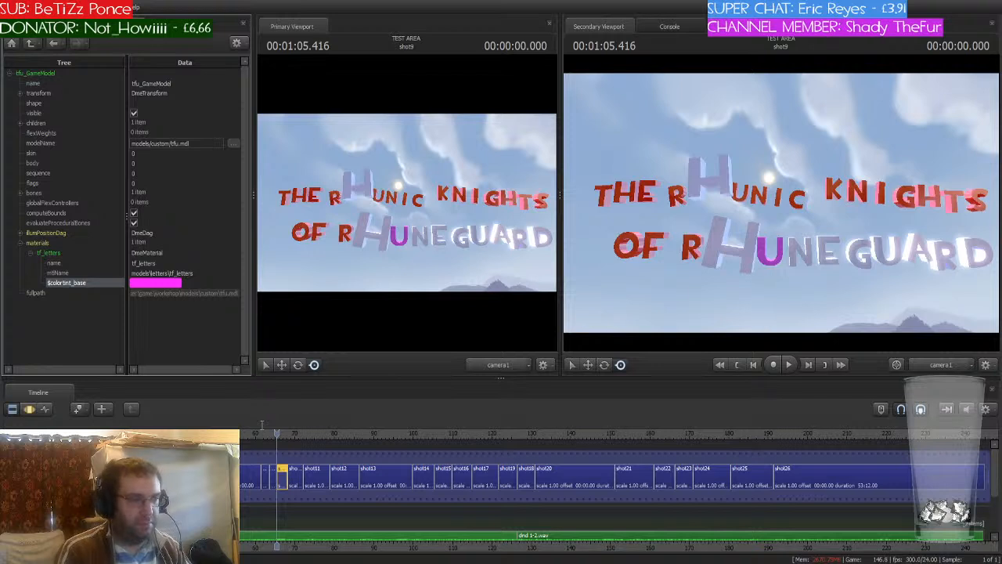
pyautogui.click(99, 366)
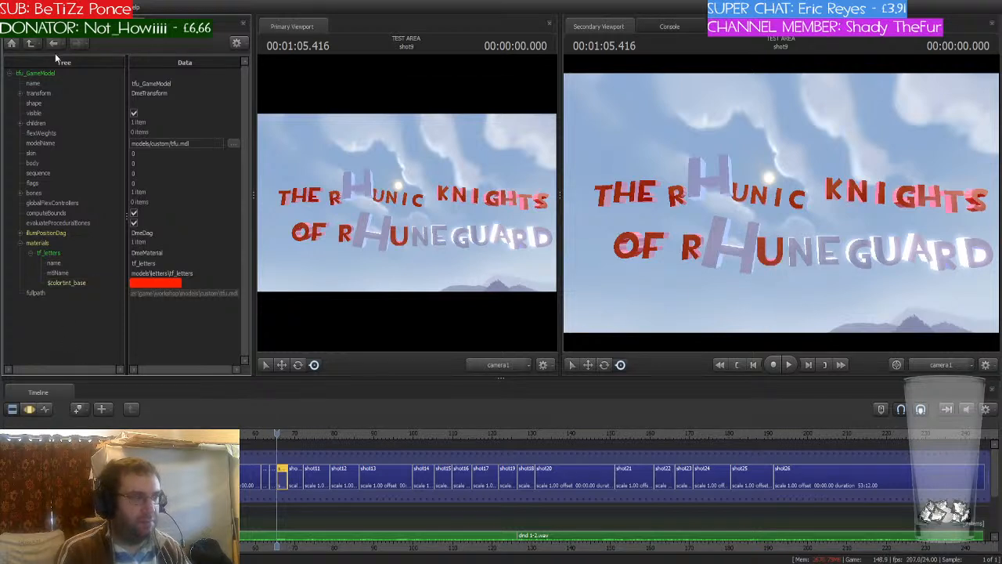
pyautogui.click(46, 26)
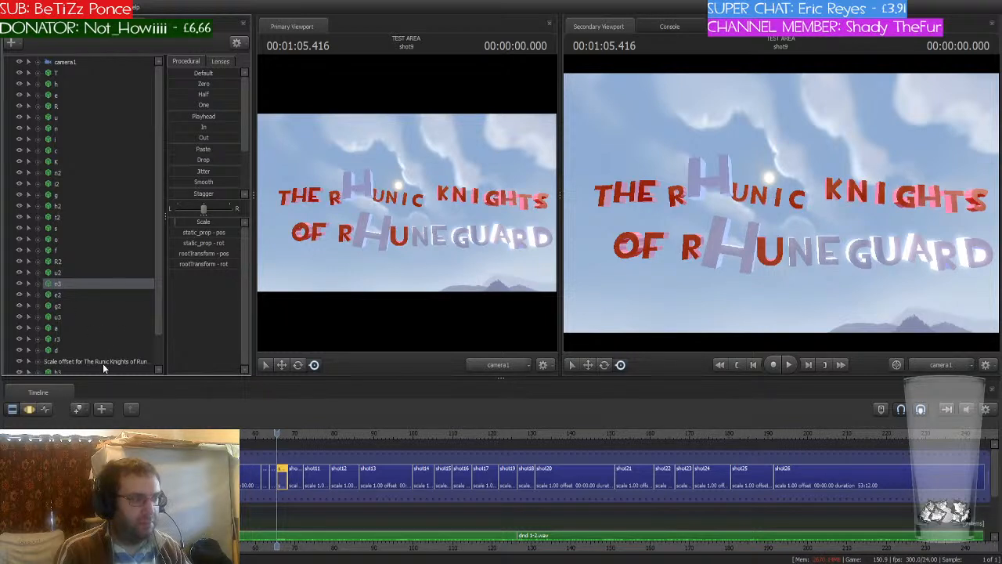
# - Tint the letter n3 in "RHUNEGUARD" red by setting green and blue of its tf_letters $colortint_base to 0
pyautogui.click(182, 350)
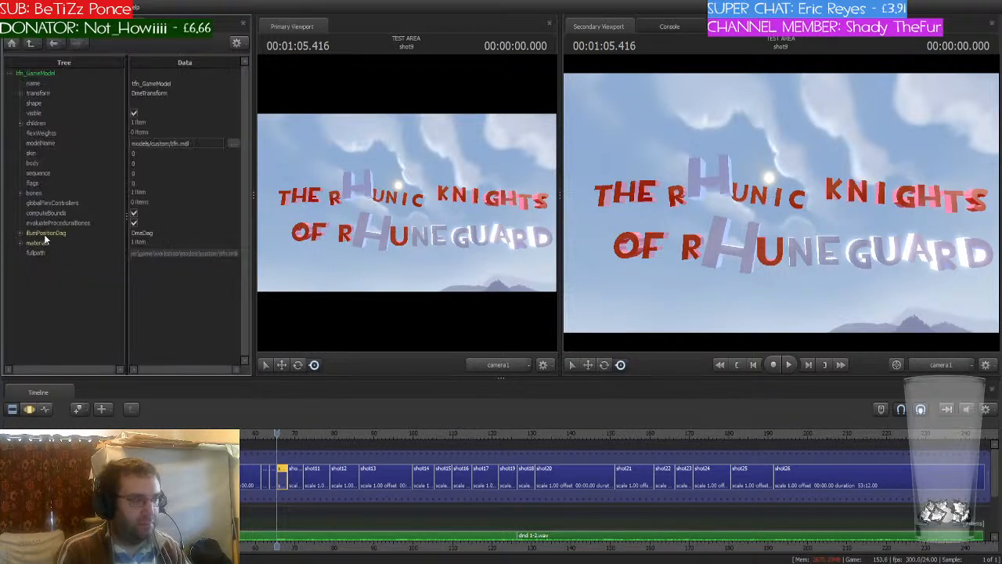
pyautogui.click(20, 243)
pyautogui.click(30, 253)
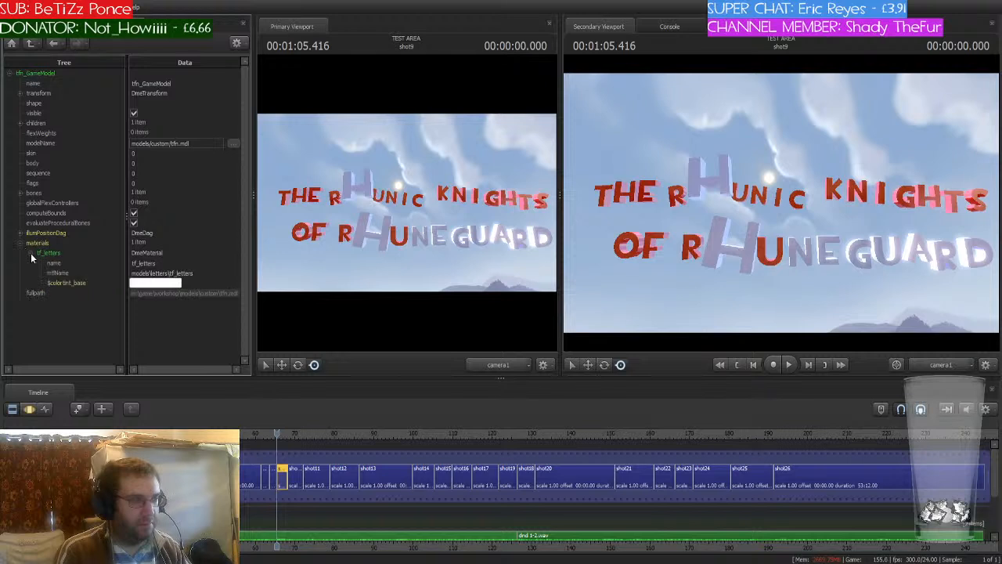
pyautogui.click(145, 284)
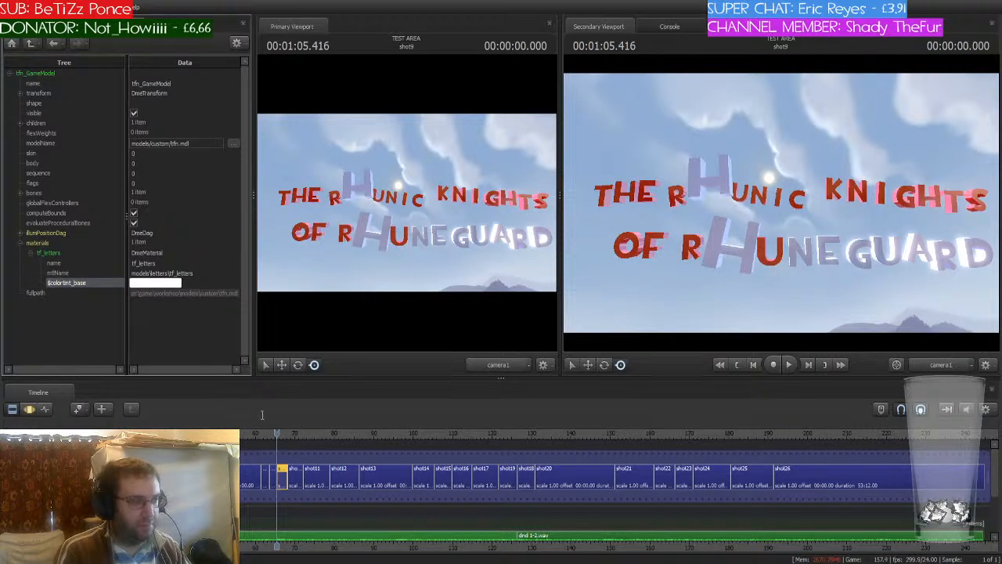
pyautogui.write('0')
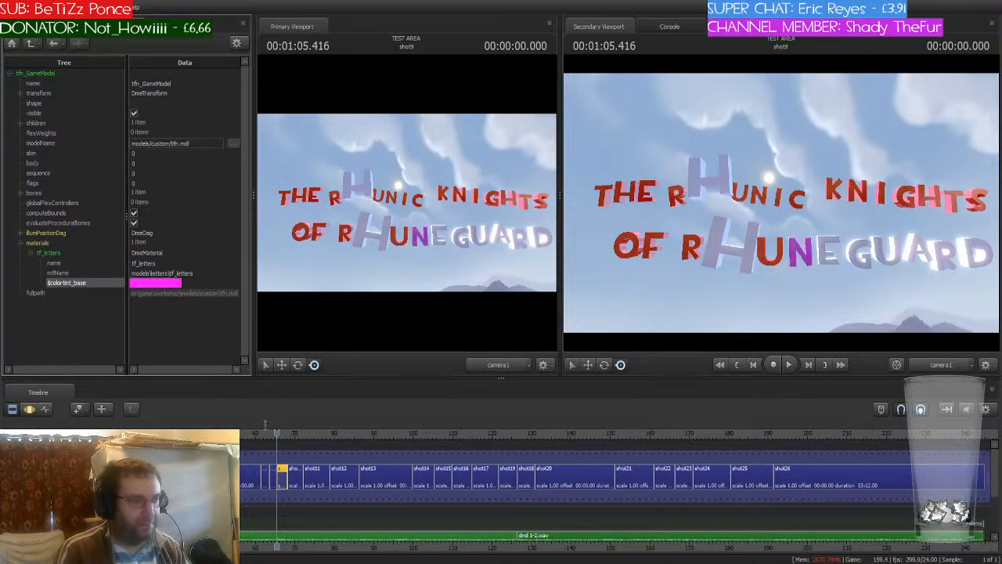
pyautogui.write('0')
pyautogui.click(78, 337)
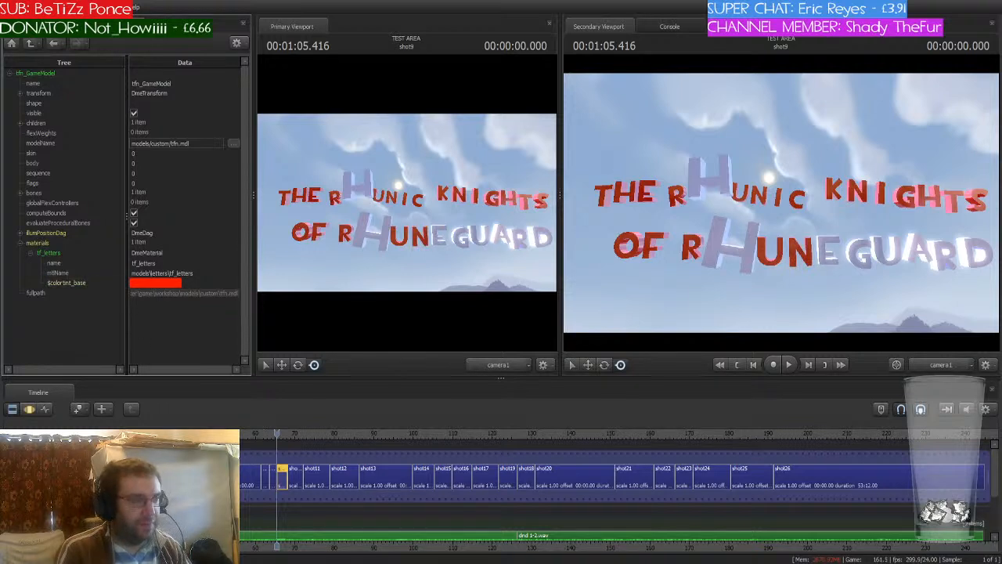
pyautogui.click(46, 27)
# - Set the tf_letters $colortint_base of the letter e2 in "RHUNEGUARD" to red and return to the animation set list
pyautogui.click(79, 295)
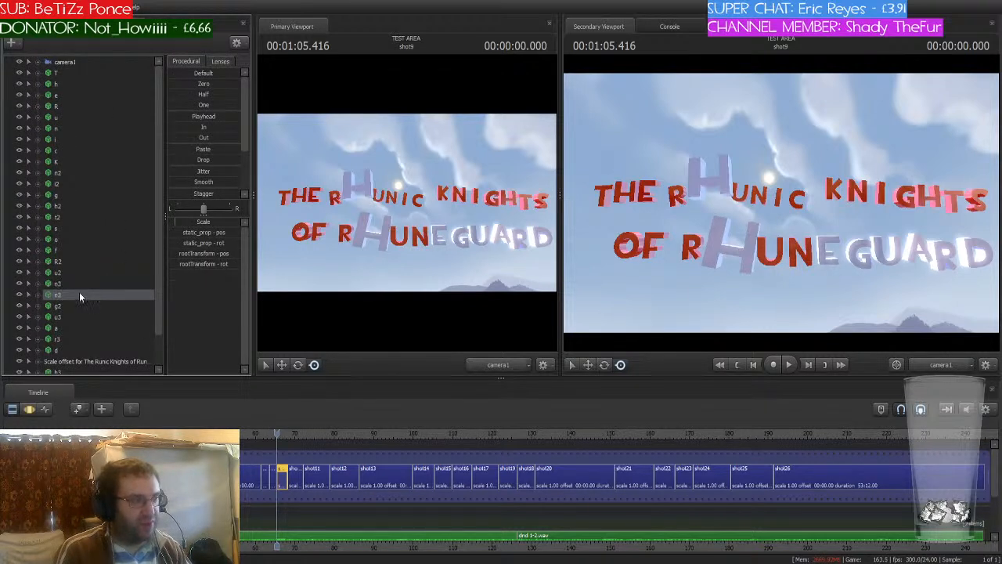
pyautogui.click(208, 359)
pyautogui.click(20, 242)
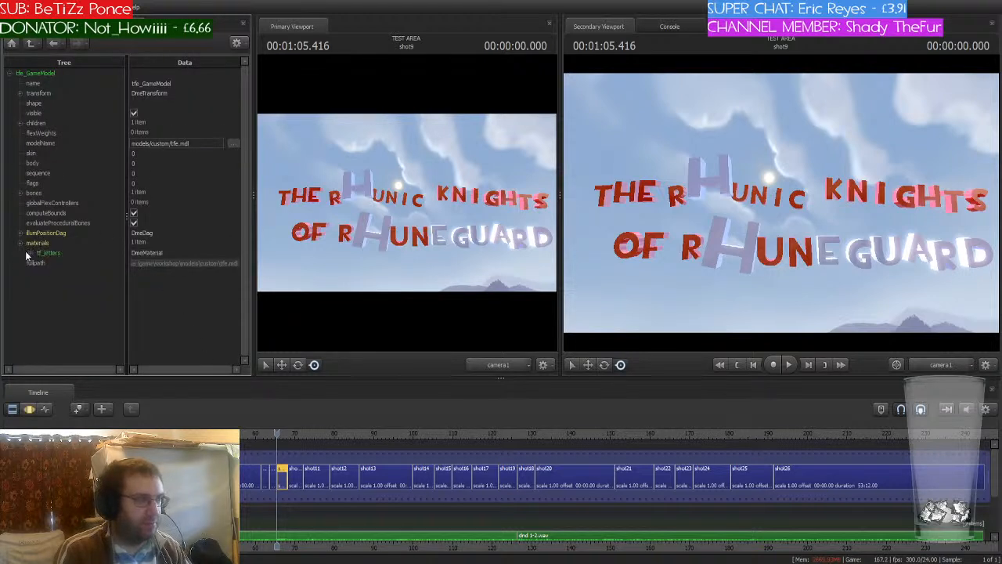
pyautogui.click(30, 253)
pyautogui.click(155, 287)
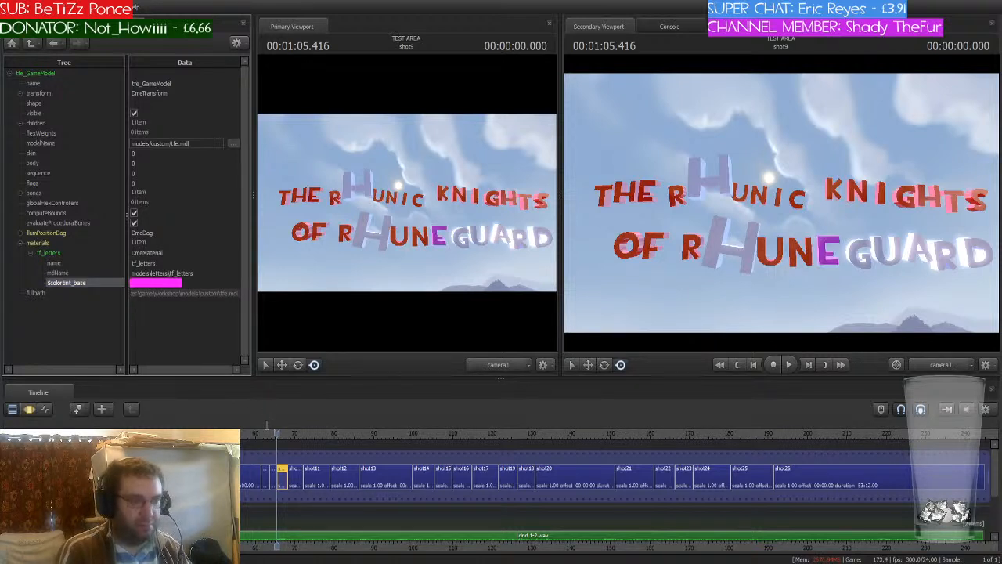
pyautogui.click(25, 326)
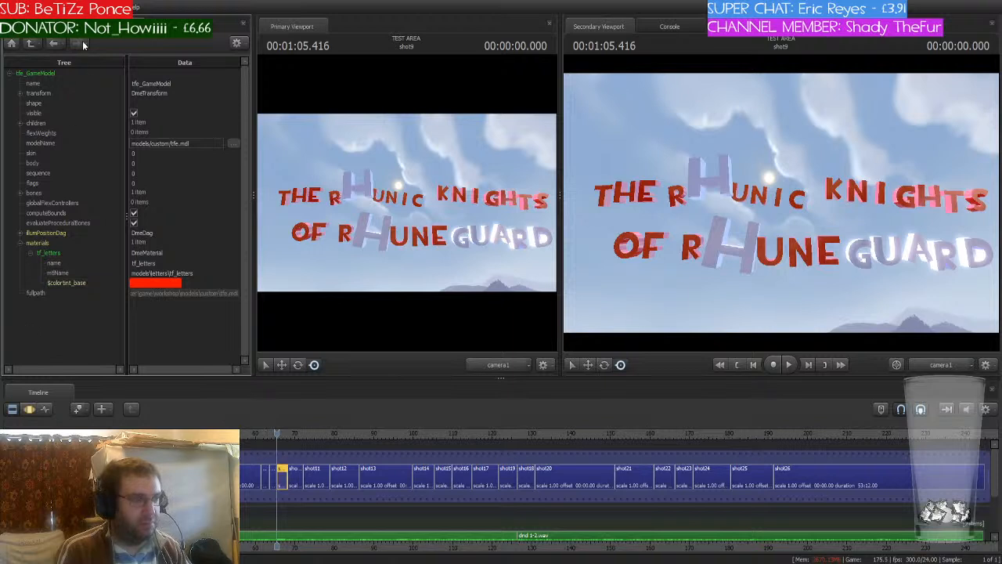
pyautogui.click(55, 26)
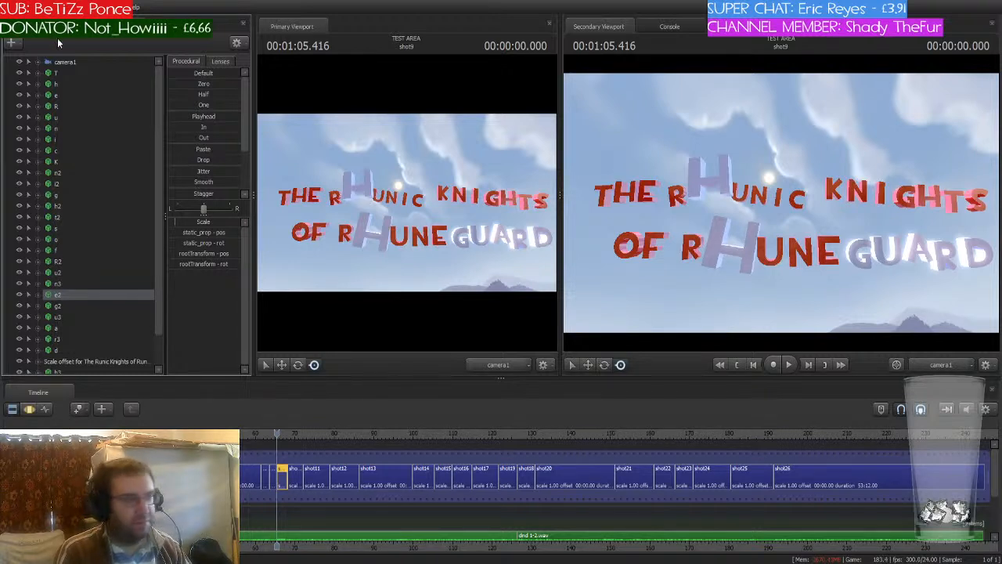
# - Tint the letter g2 in "RHUNEGUARD" red by setting green and blue of its tf_letters $colortint_base to 0
pyautogui.click(59, 306)
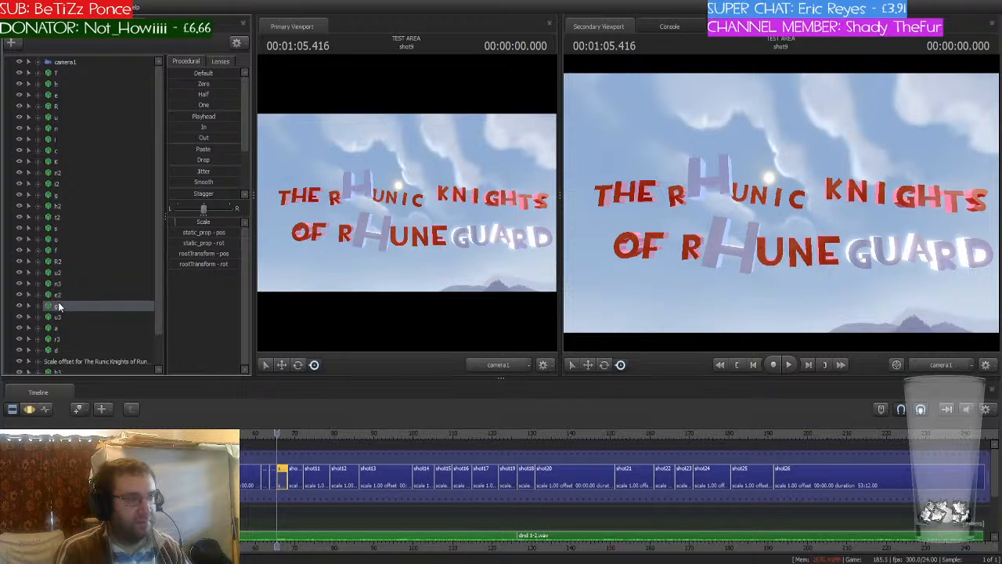
pyautogui.click(180, 370)
pyautogui.click(20, 243)
pyautogui.click(29, 253)
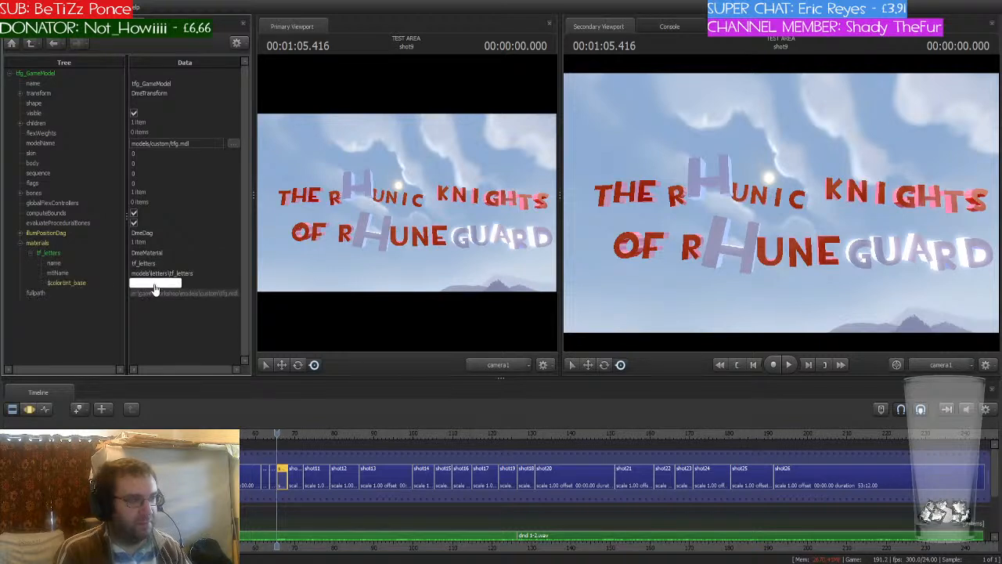
pyautogui.click(154, 286)
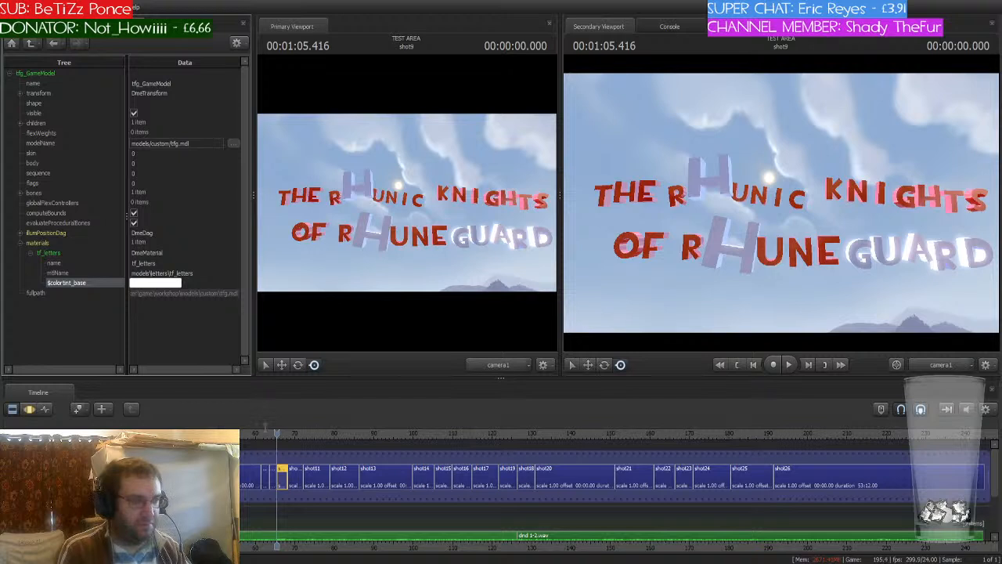
pyautogui.write('0')
pyautogui.press('Tab')
pyautogui.write('0')
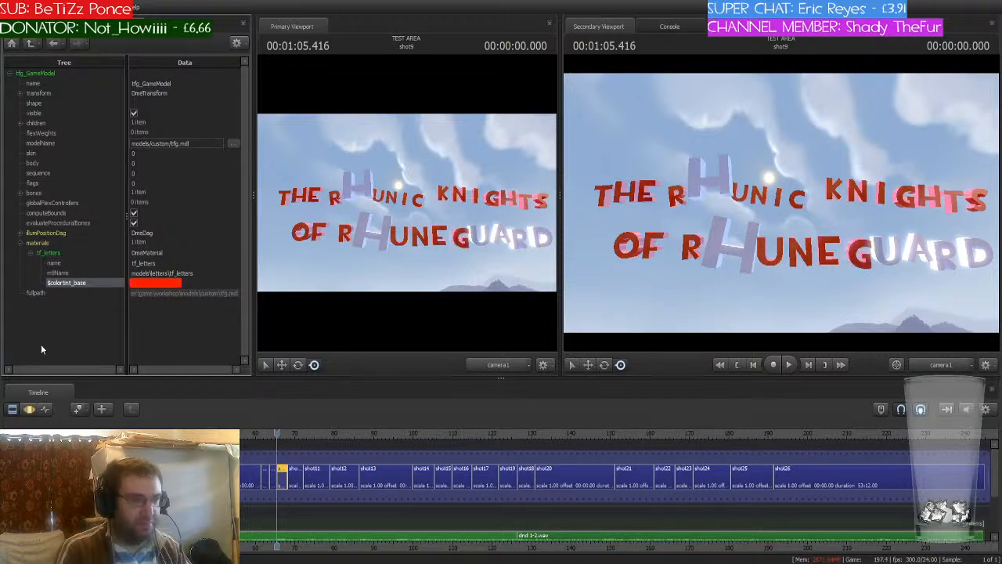
pyautogui.click(61, 336)
pyautogui.click(43, 26)
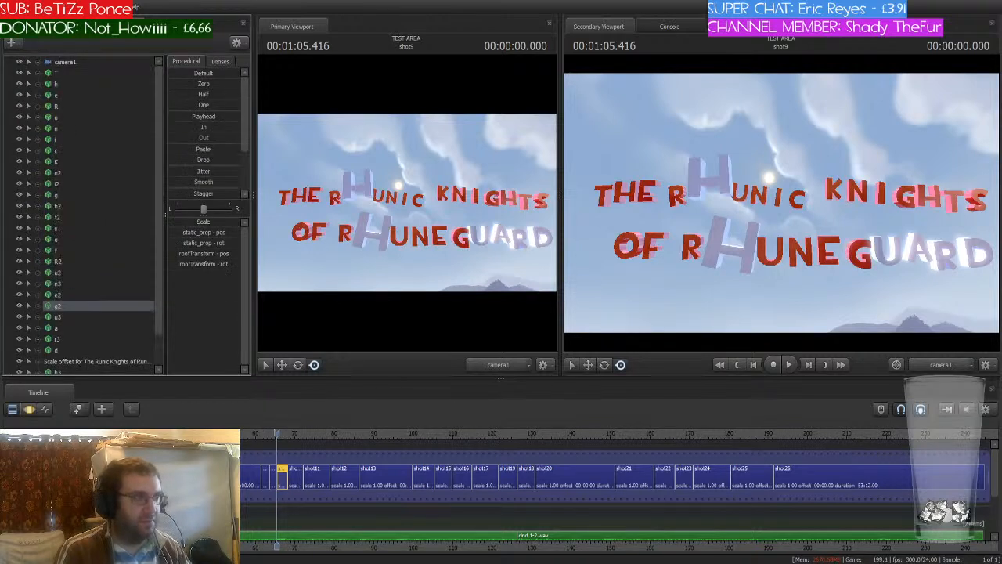
# - Set the tf_letters $colortint_base of the letter u3 in "RHUNEGUARD" to red and return to the animation set list
pyautogui.click(69, 317)
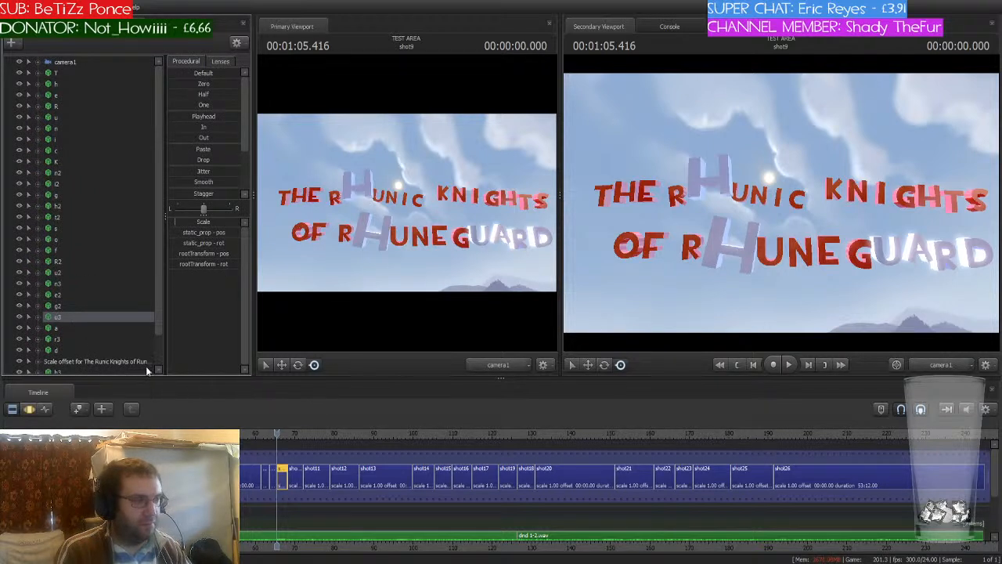
pyautogui.click(185, 377)
pyautogui.click(20, 242)
pyautogui.click(29, 252)
pyautogui.click(166, 284)
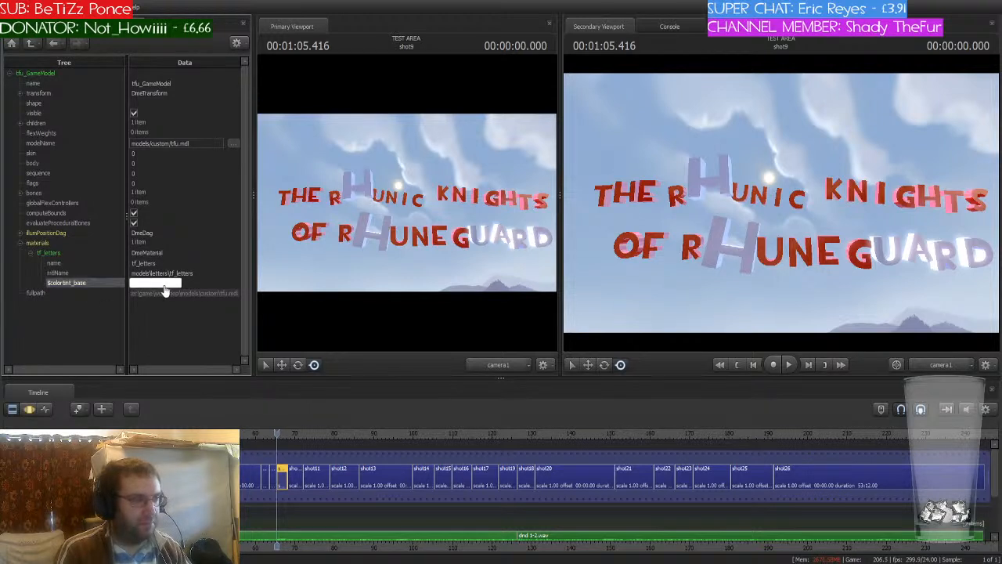
pyautogui.click(261, 429)
pyautogui.write('0')
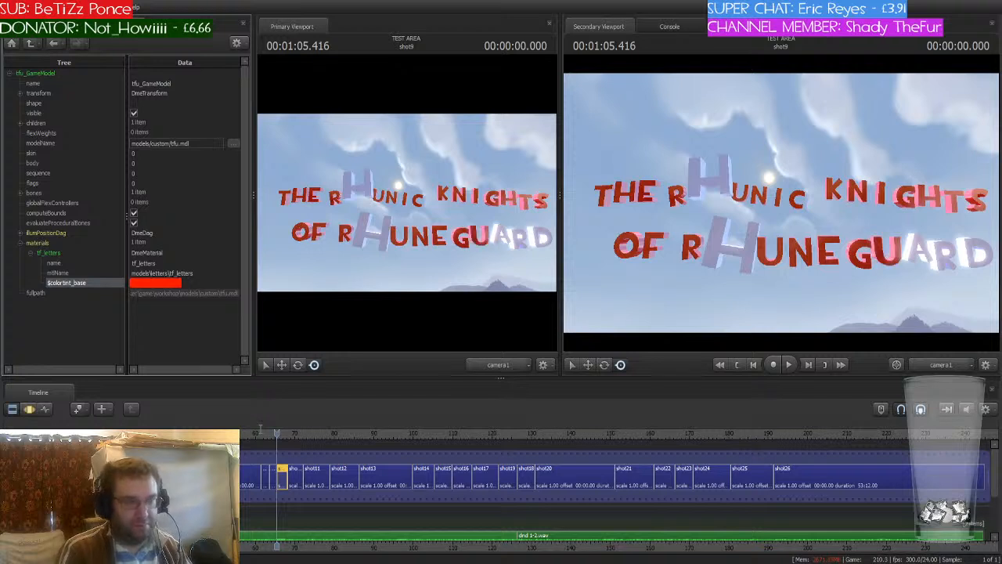
pyautogui.click(44, 344)
pyautogui.click(46, 26)
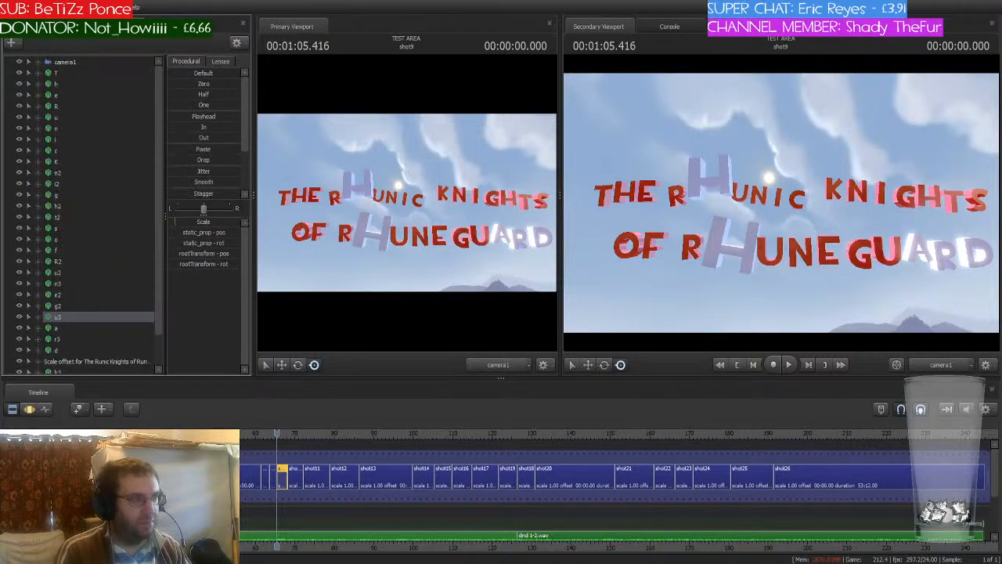
# - Set the tf_letters $colortint_base of the letter a in "RHUNEGUARD" to red and return to the animation set list
pyautogui.click(67, 328)
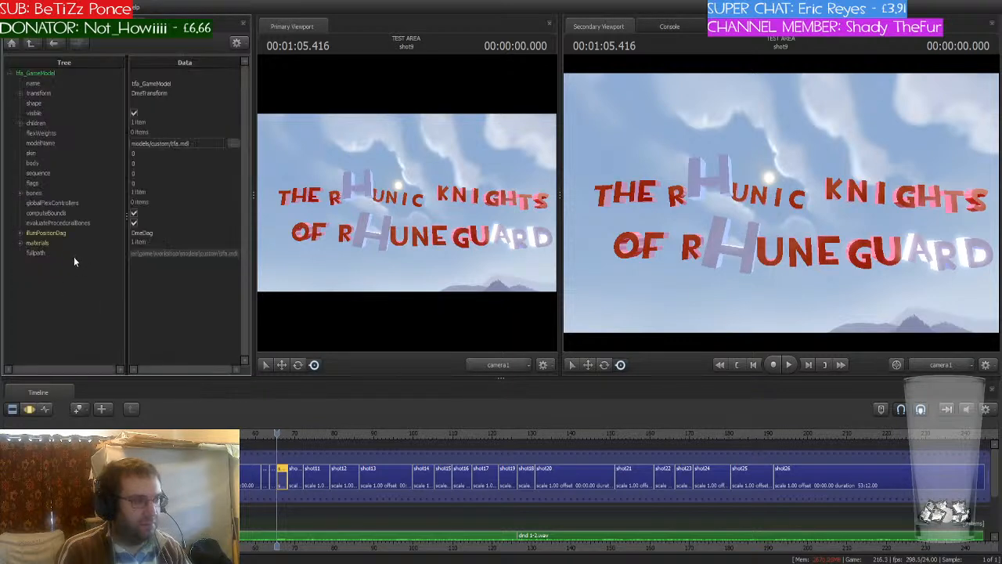
pyautogui.click(20, 243)
pyautogui.click(29, 253)
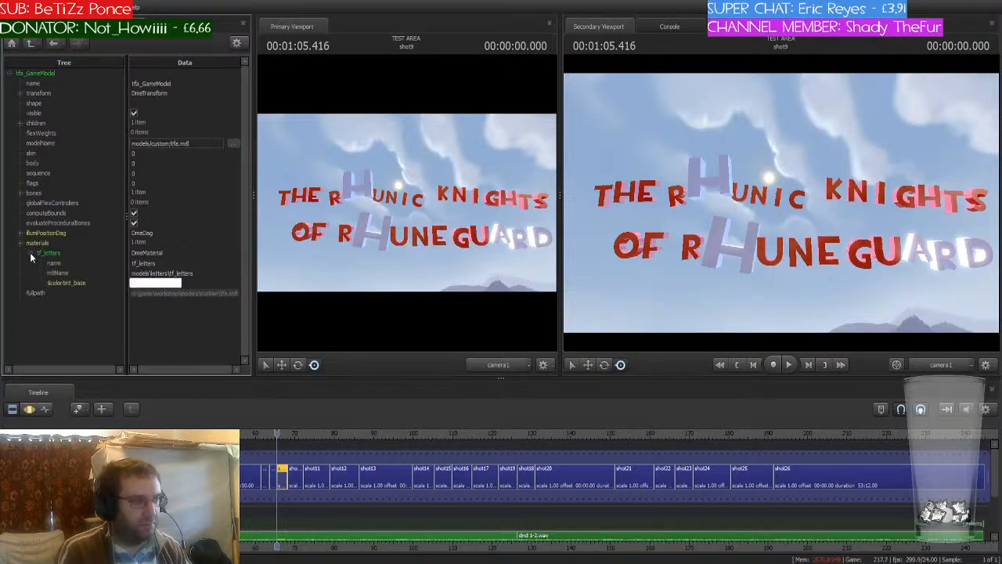
pyautogui.click(141, 285)
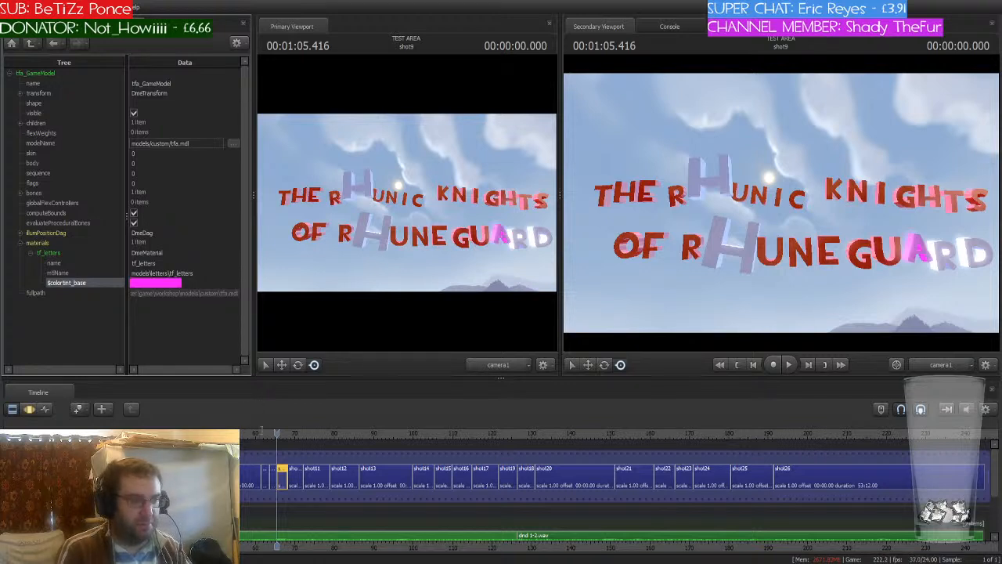
pyautogui.click(50, 335)
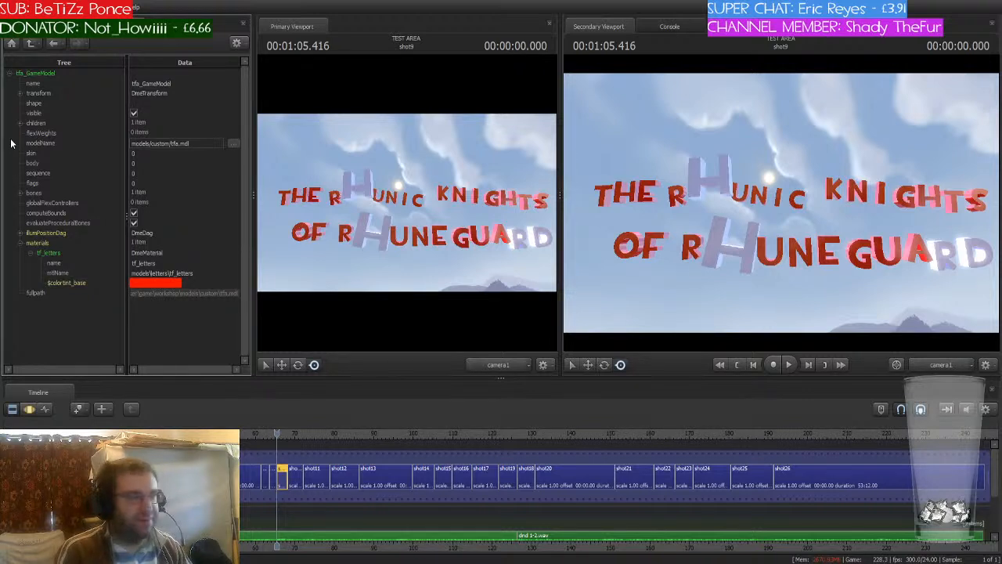
pyautogui.click(43, 27)
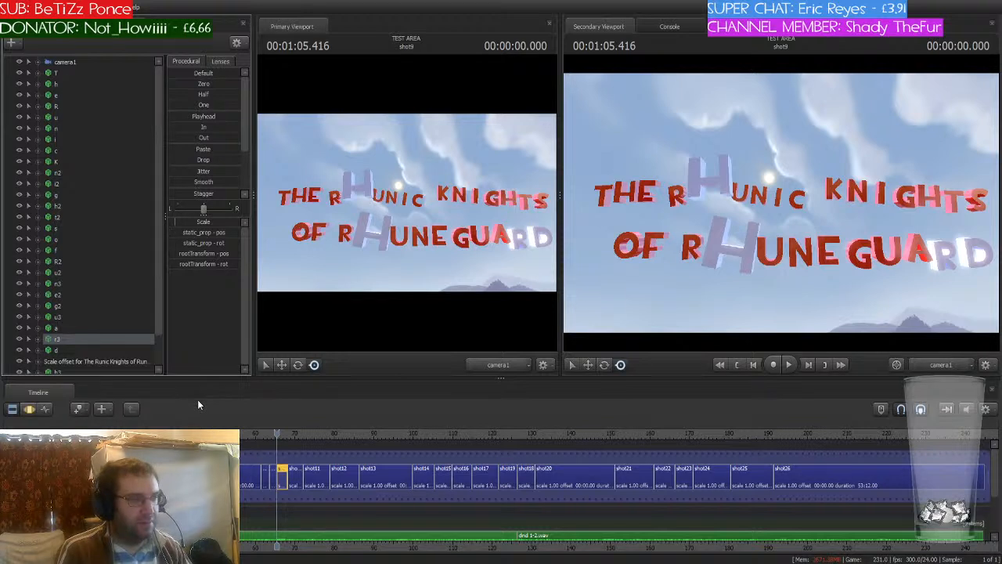
# - Set the tf_letters $colortint_base of the letter r3 in "RHUNEGUARD" to red and return to the animation set list
pyautogui.hotkey('ctrl', 'Tab')
pyautogui.click(30, 243)
pyautogui.click(32, 254)
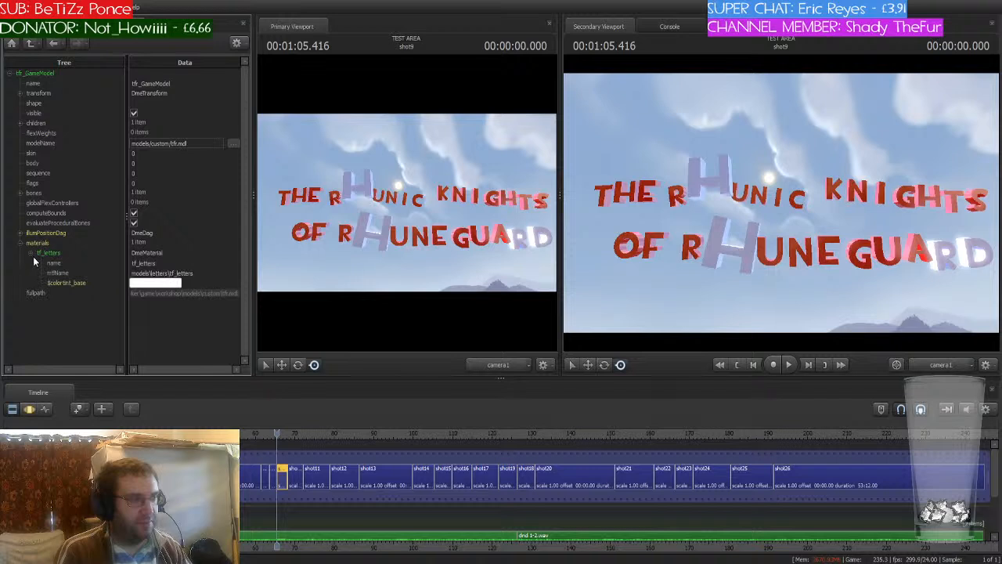
pyautogui.click(140, 285)
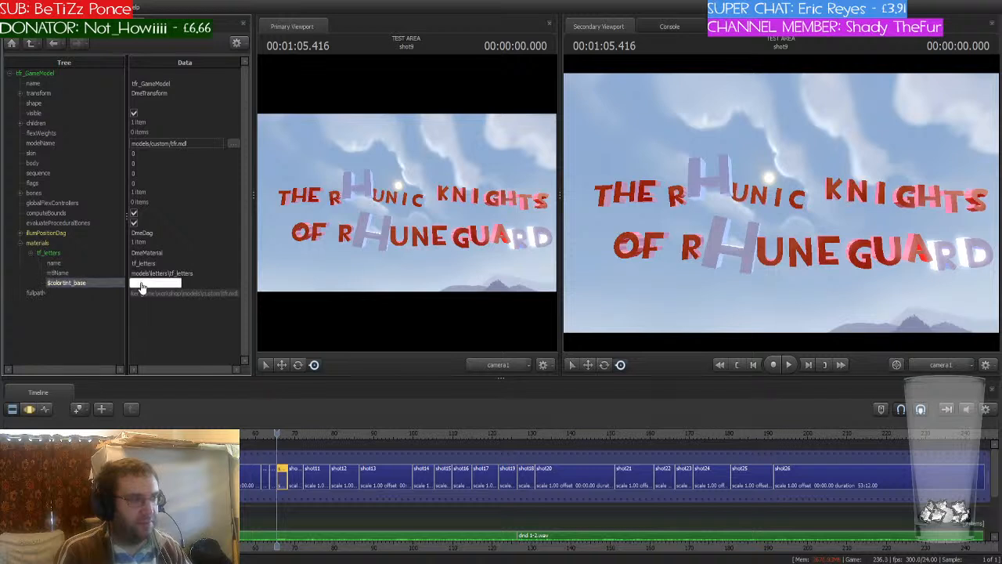
pyautogui.click(263, 422)
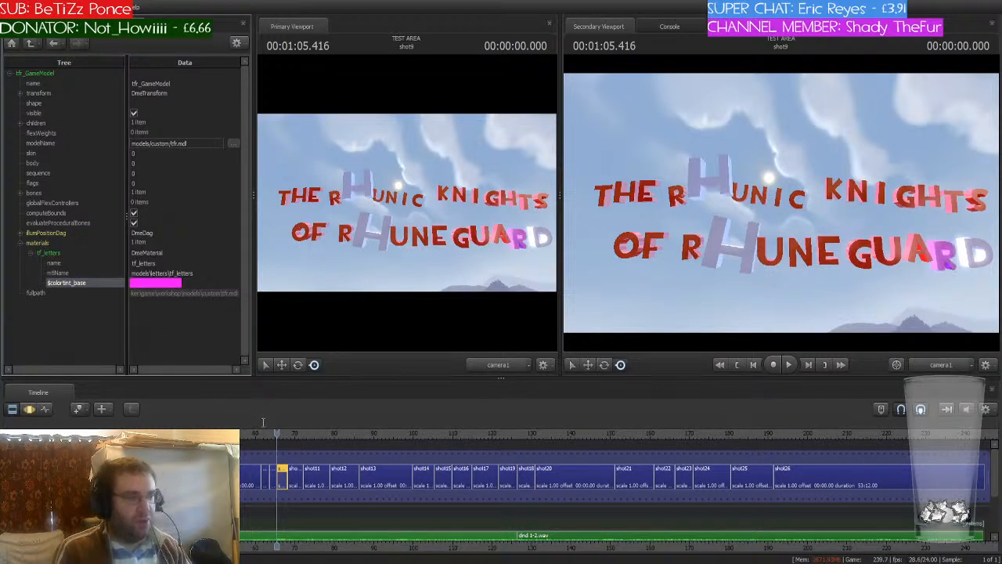
pyautogui.click(224, 311)
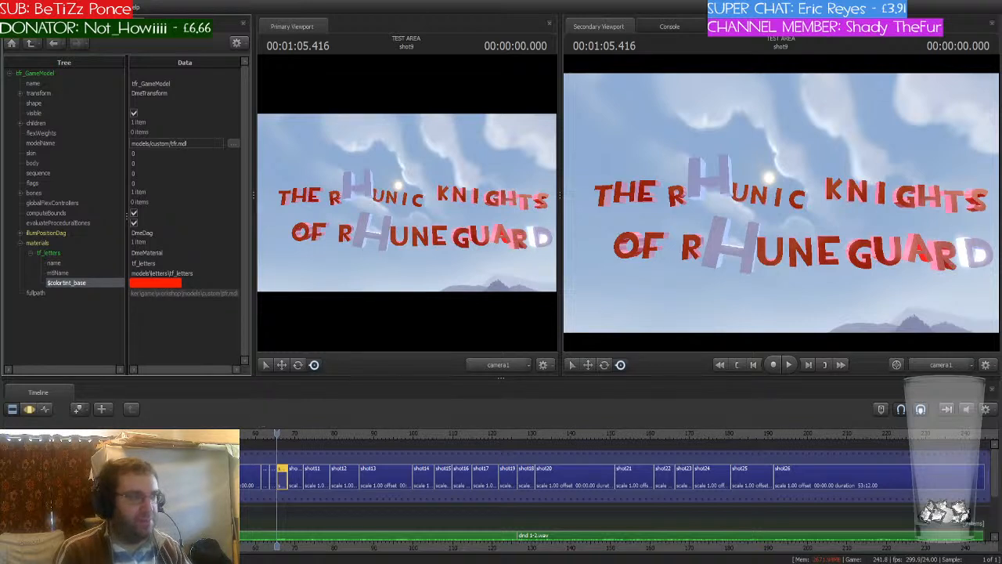
pyautogui.click(44, 26)
# - Tint the letter d in "RHUNEGUARD" red by setting green and blue of its tf_letters $colortint_base to 0
pyautogui.click(60, 352)
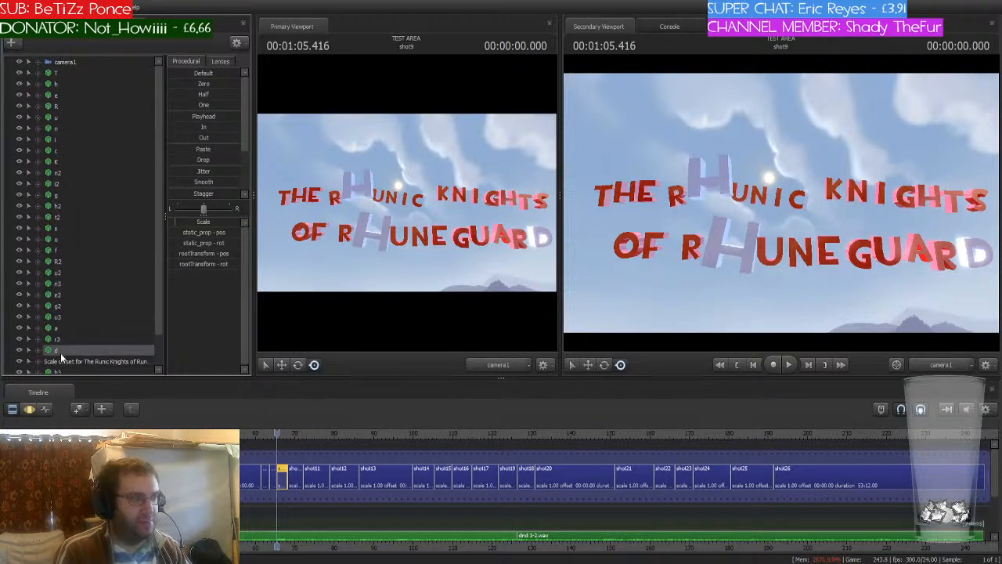
pyautogui.click(186, 418)
pyautogui.click(20, 243)
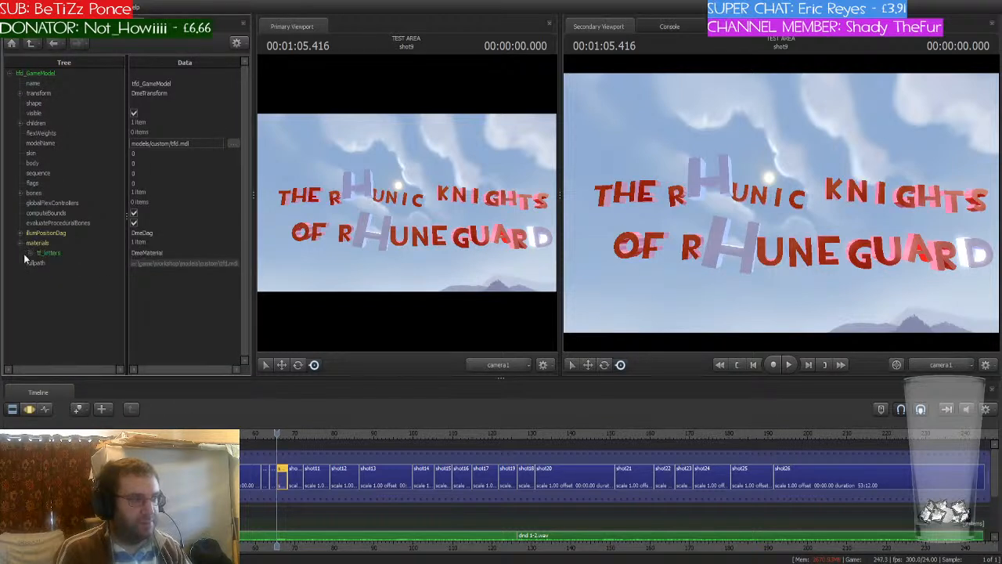
pyautogui.click(28, 253)
pyautogui.click(31, 254)
pyautogui.click(149, 282)
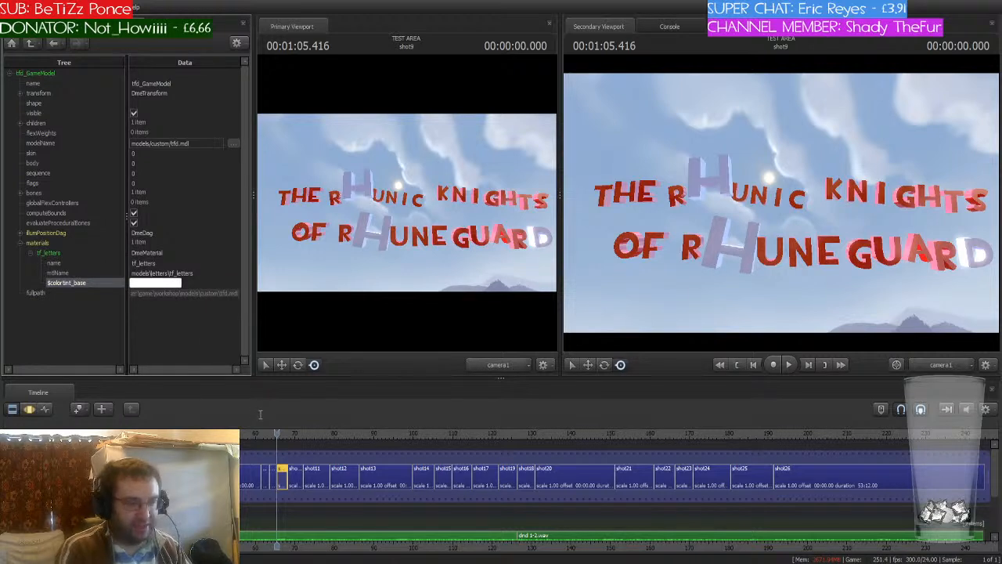
pyautogui.write('0')
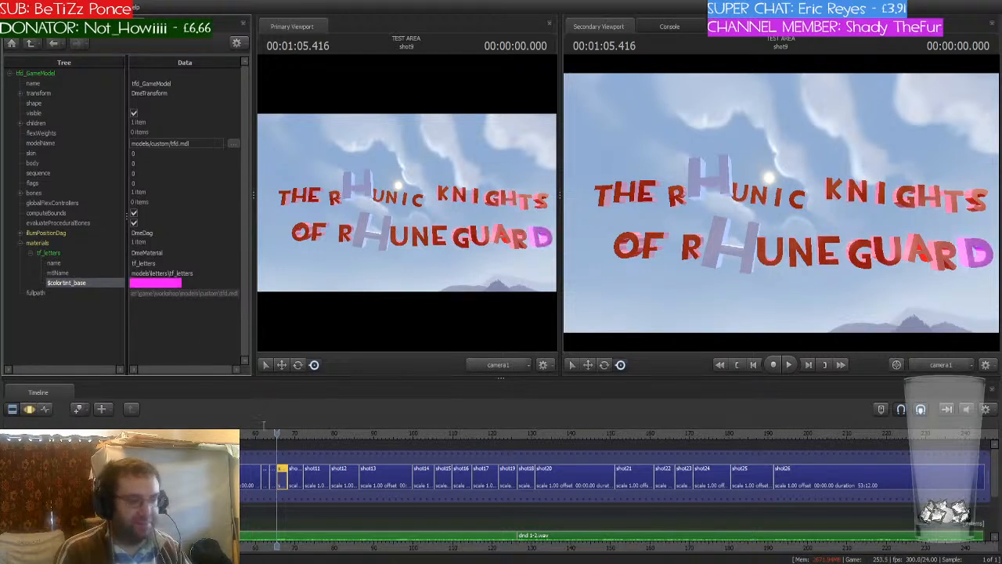
pyautogui.press('Tab')
pyautogui.write('0')
pyautogui.click(60, 316)
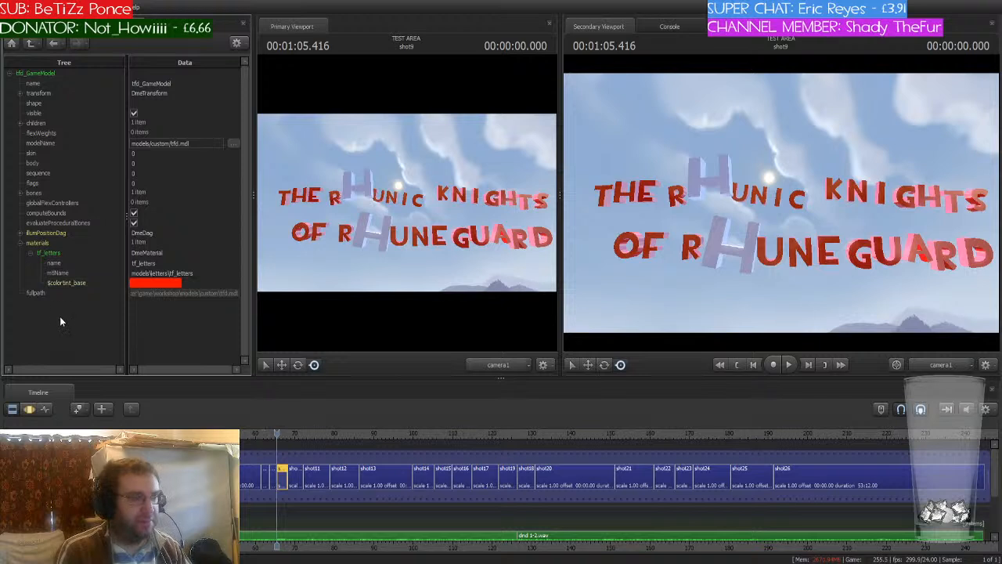
pyautogui.click(25, 28)
# - Set the tf_letters $colortint_base of the large letter h3 in "RHUNIC" to magenta
pyautogui.scroll(-1, 93, 278)
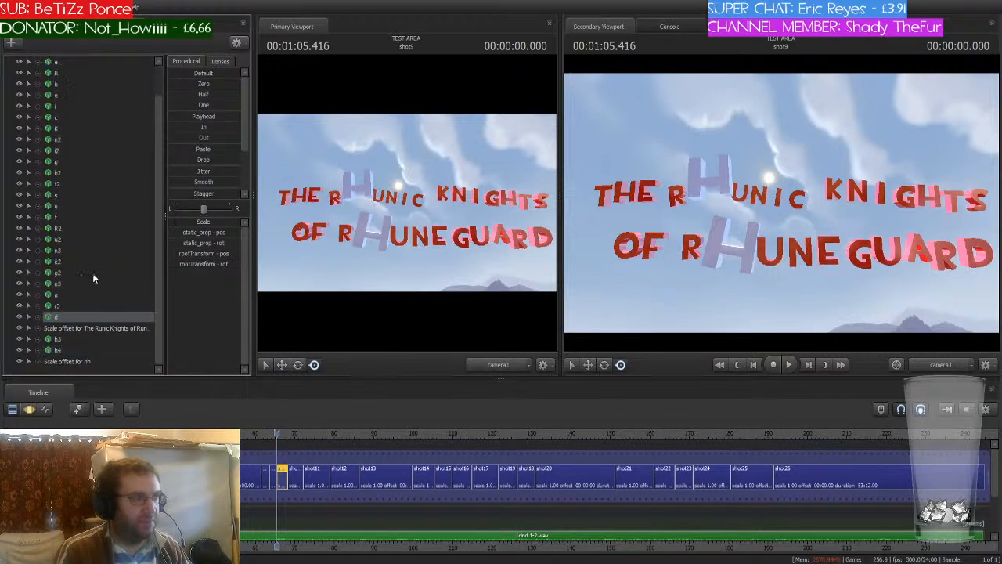
pyautogui.click(61, 340)
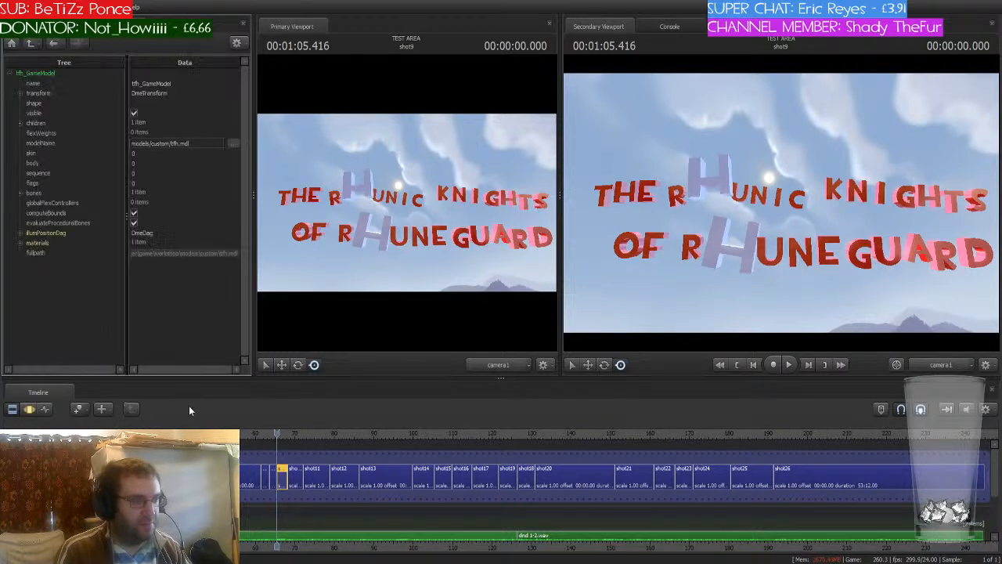
pyautogui.click(20, 244)
pyautogui.click(29, 253)
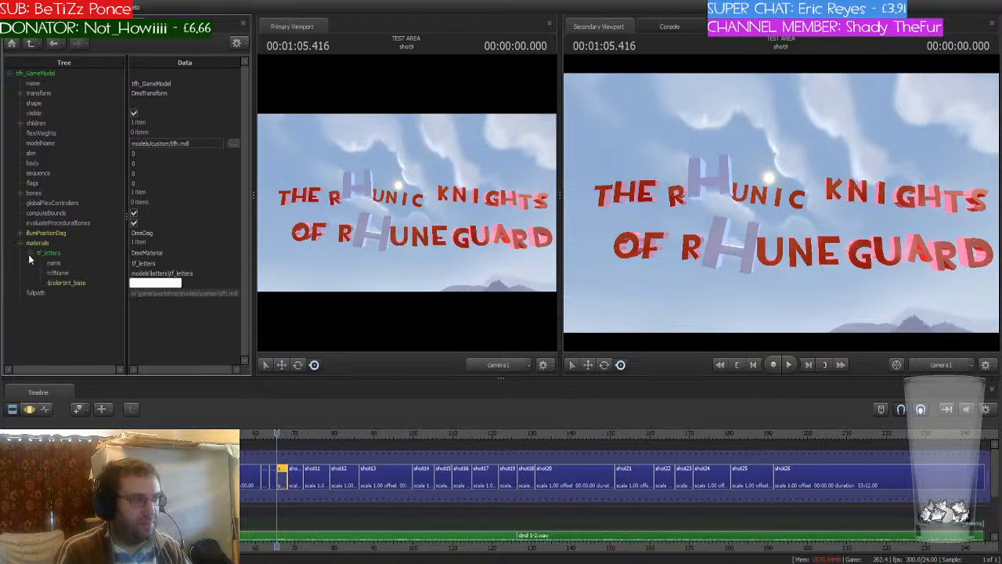
pyautogui.click(67, 283)
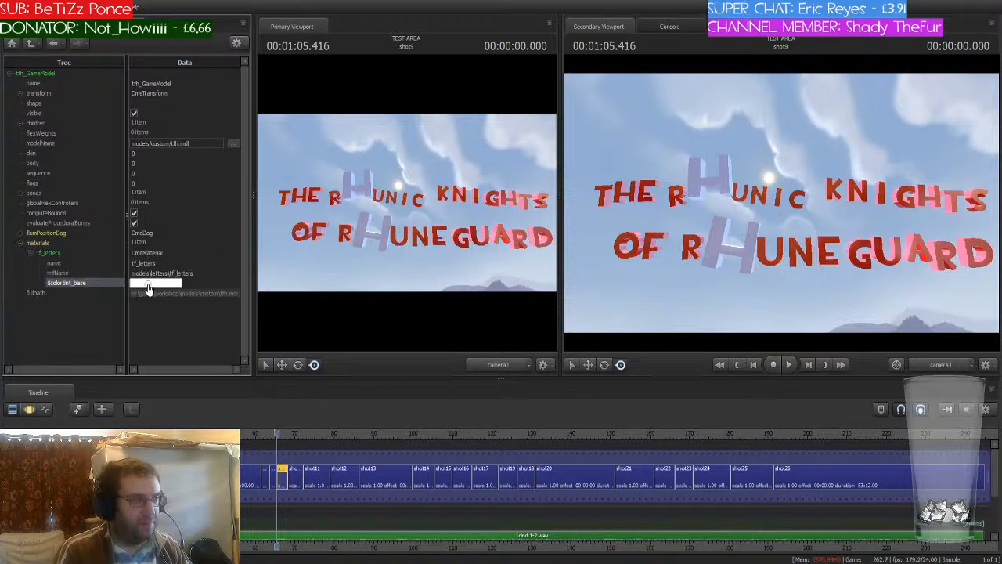
pyautogui.click(263, 423)
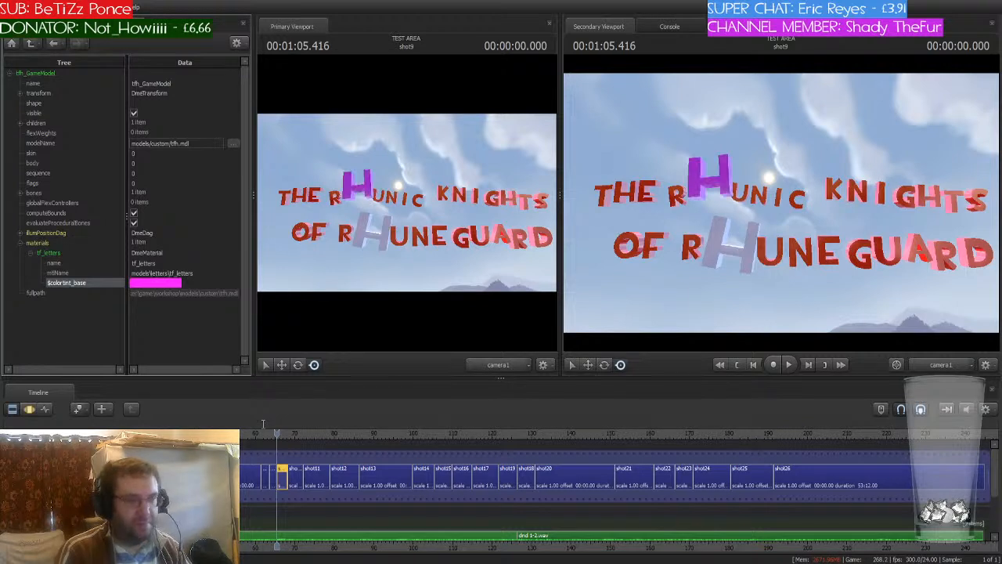
# - Try red, yellow and white tints on the large letter h3 and set its $colortint_base back to magenta
pyautogui.write('0')
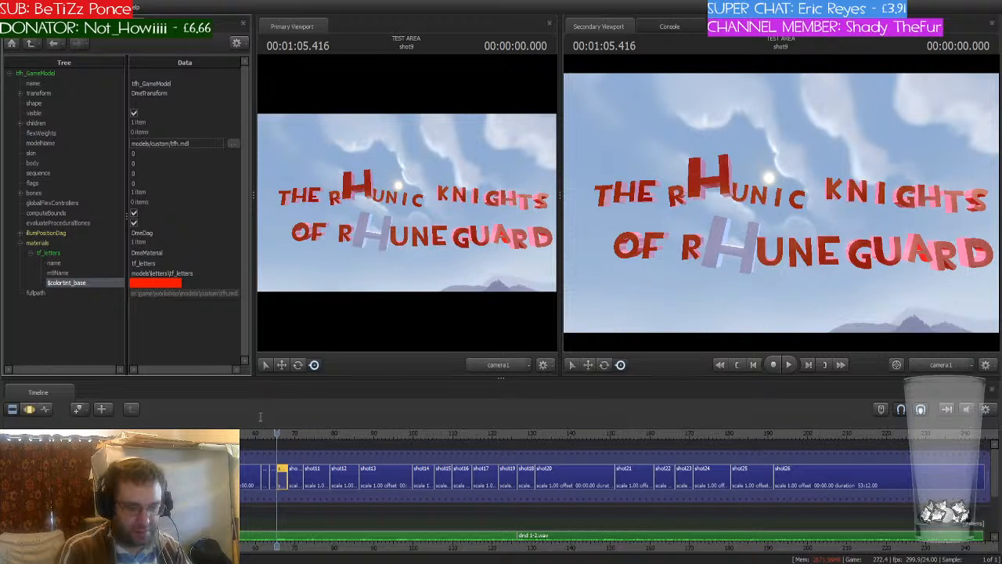
pyautogui.write('255')
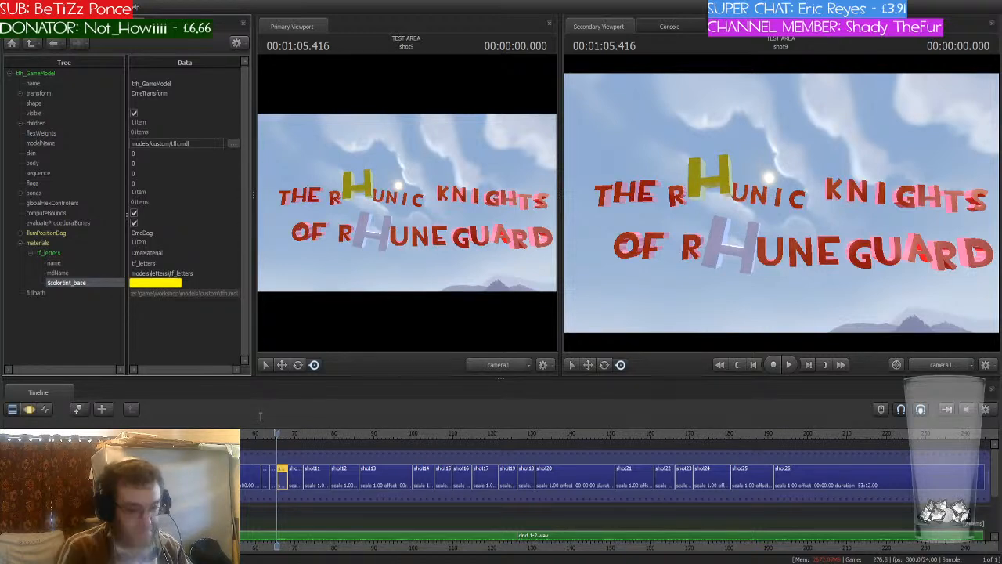
pyautogui.hotkey('ctrl', 'z')
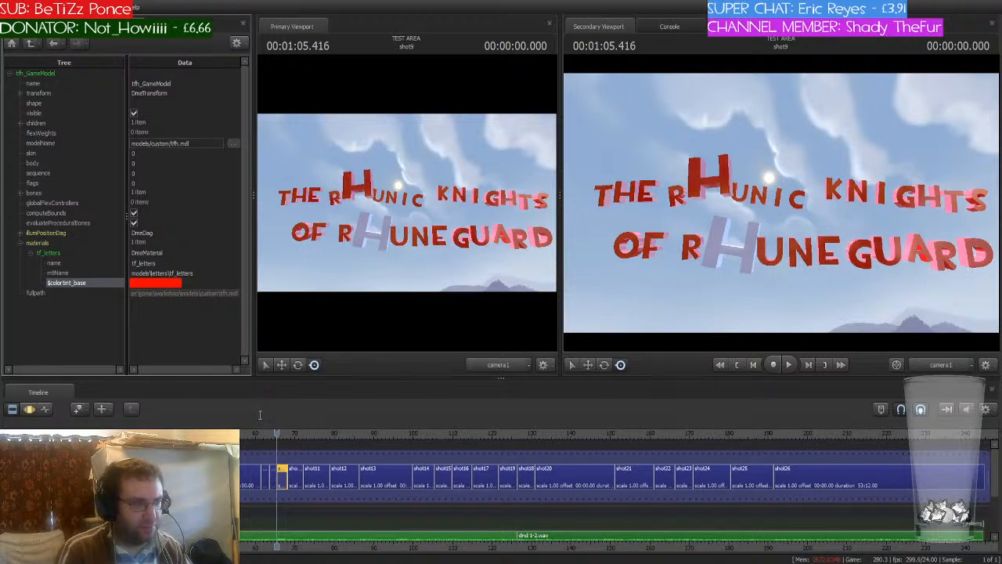
pyautogui.hotkey('ctrl', 'z')
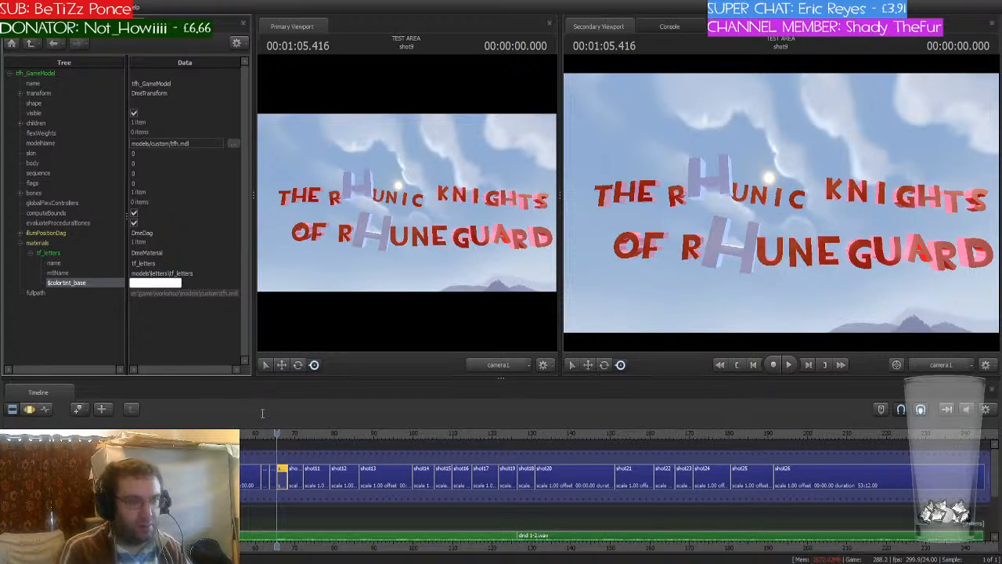
pyautogui.hotkey('ctrl', 'z')
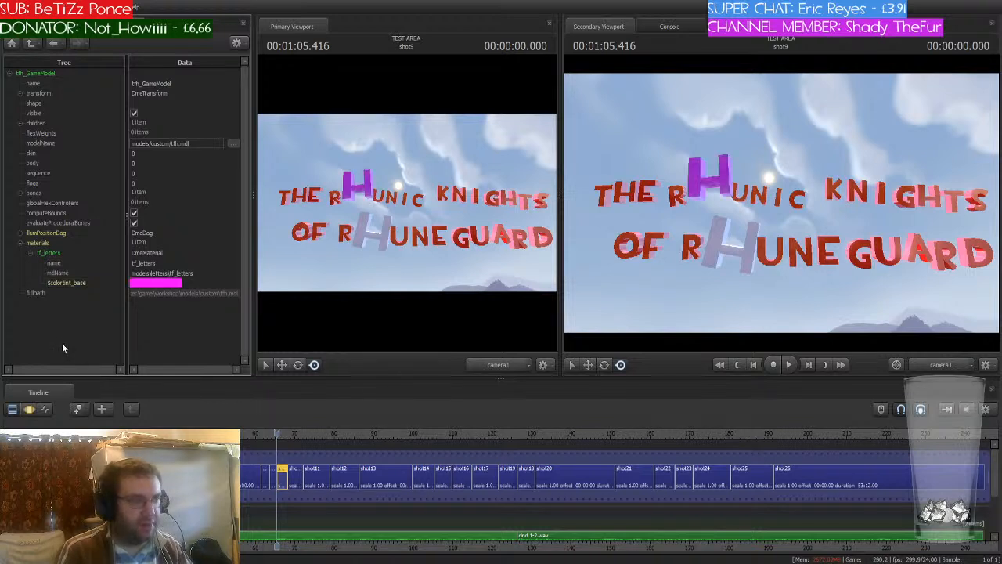
# - Set the tf_letters $colortint_base of the large letter h4 in "RHUNEGUARD" to magenta and return to the animation set list
pyautogui.click(22, 26)
pyautogui.click(54, 349)
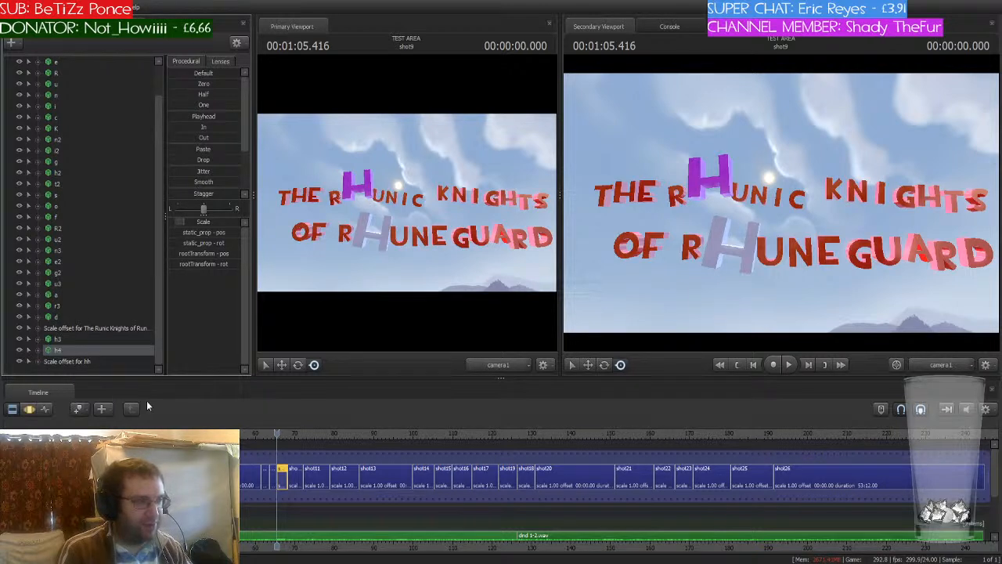
pyautogui.click(19, 243)
pyautogui.click(30, 253)
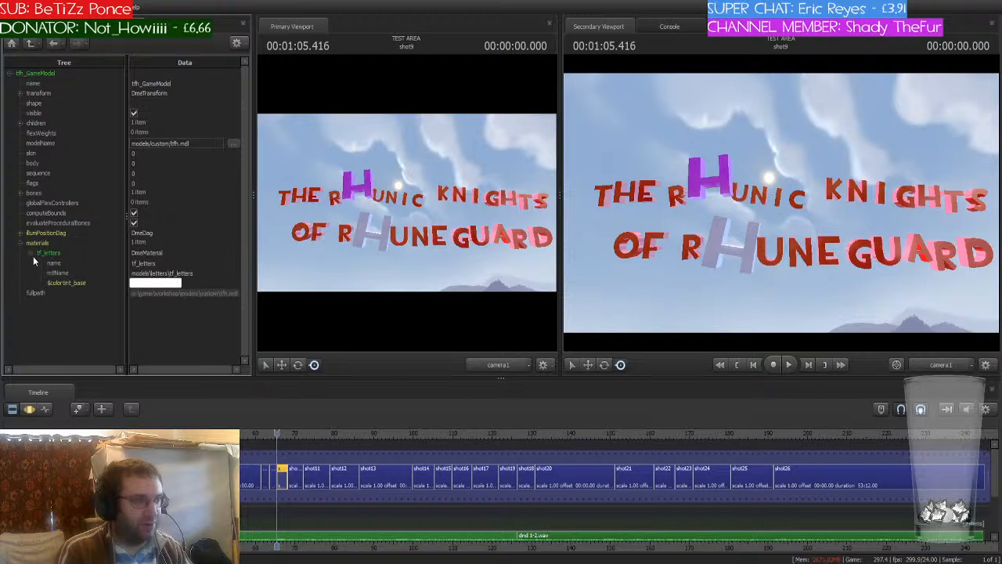
pyautogui.click(137, 283)
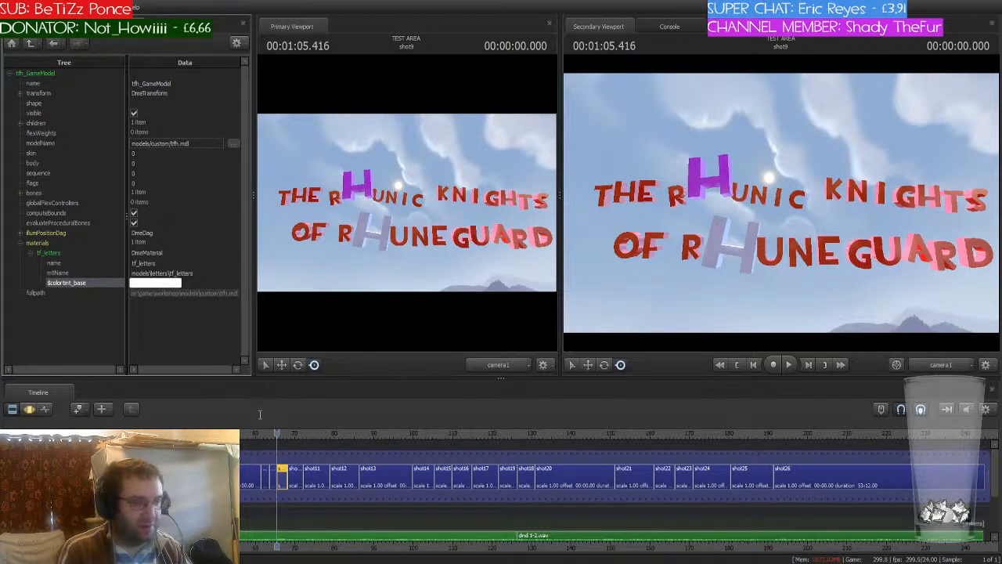
pyautogui.write('0')
pyautogui.click(22, 327)
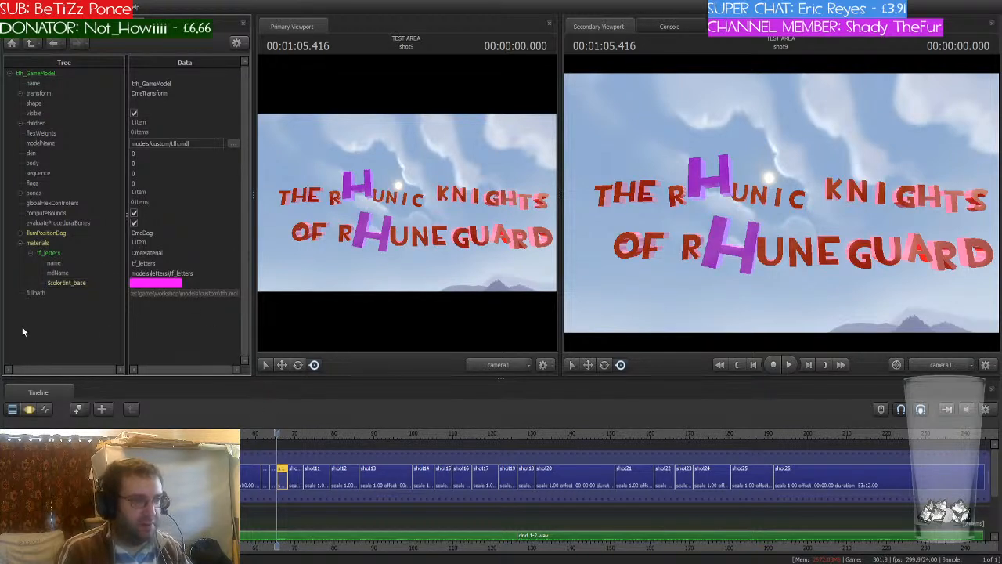
pyautogui.click(47, 26)
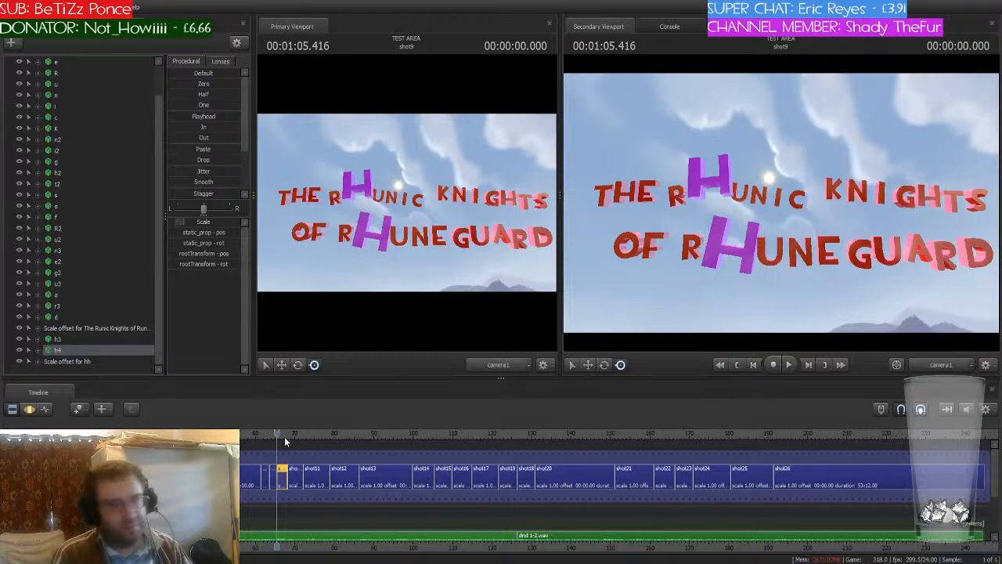
# - Move the playhead shot by shot from shot9 to the start of shot26
pyautogui.press('Down')
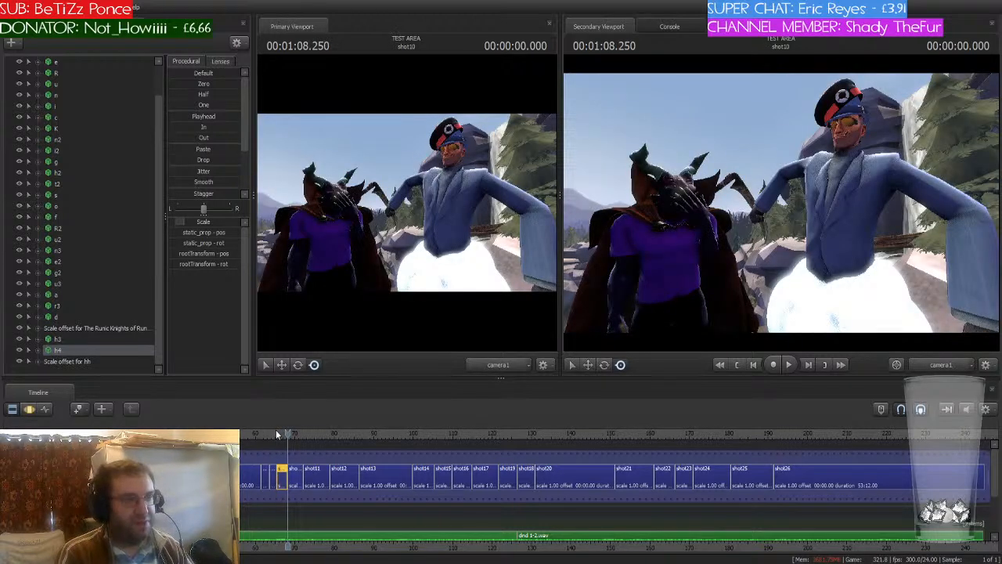
pyautogui.press('Down')
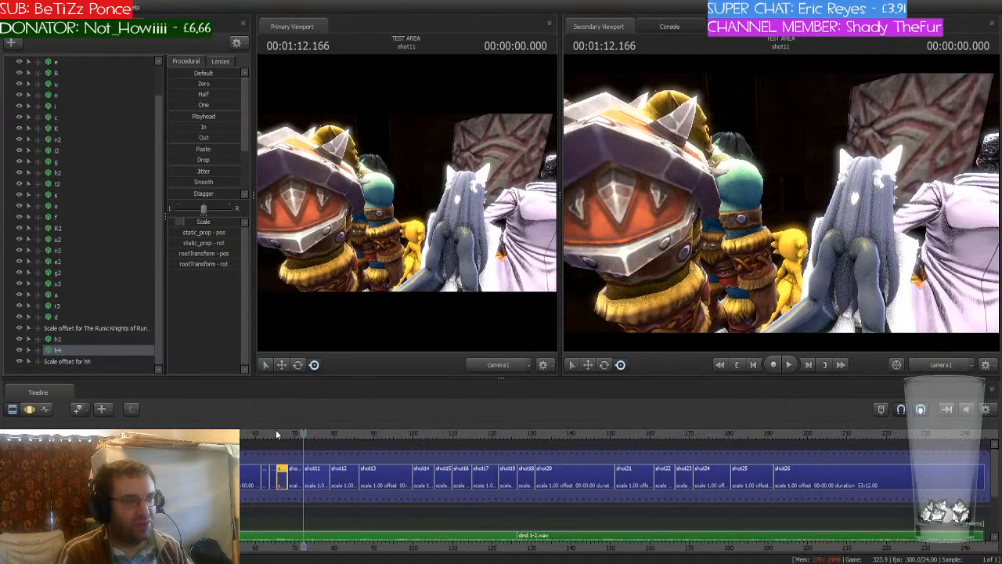
pyautogui.press('Down')
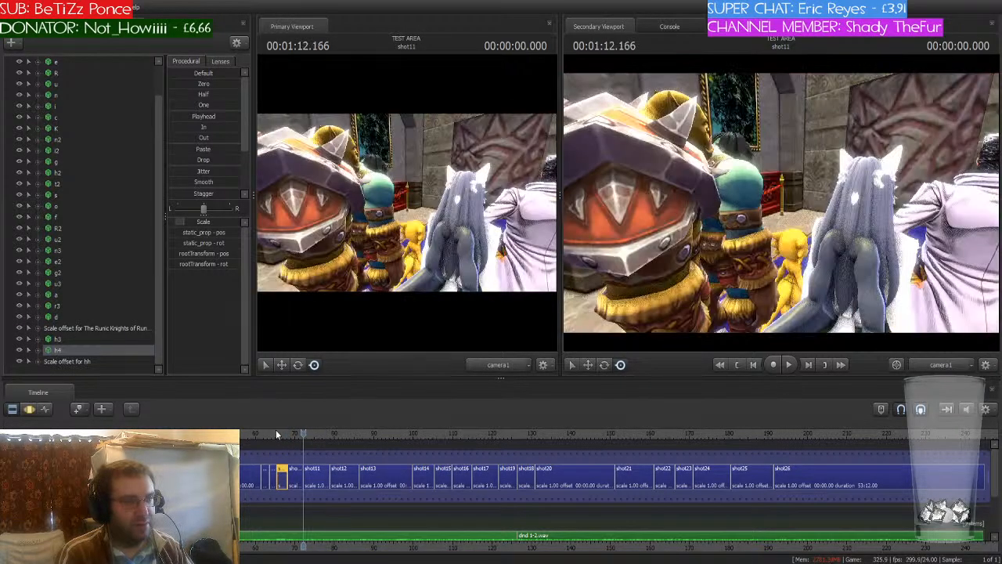
pyautogui.press('Down')
pyautogui.press('Down')
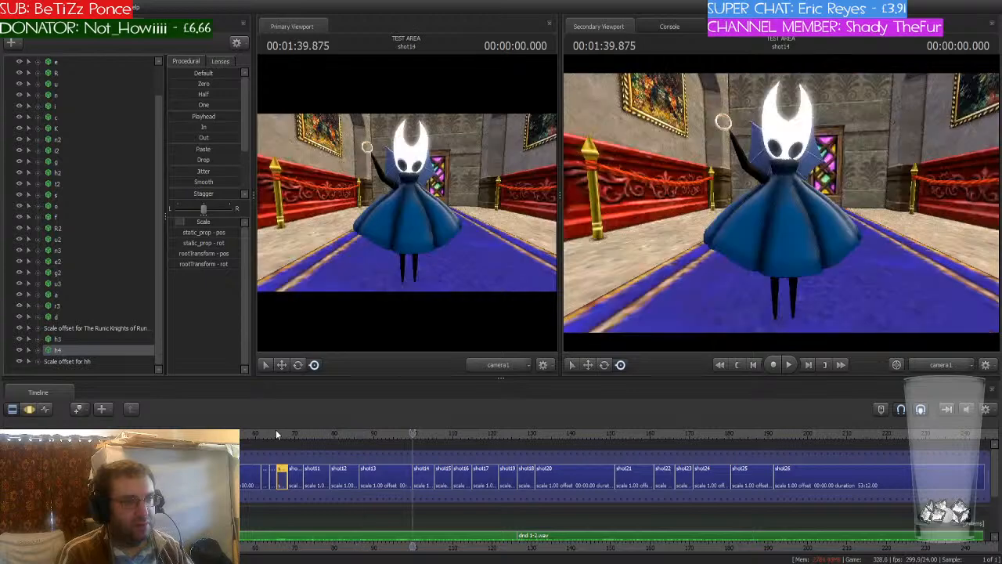
pyautogui.press('Down')
pyautogui.press('Down')
pyautogui.press('Down')
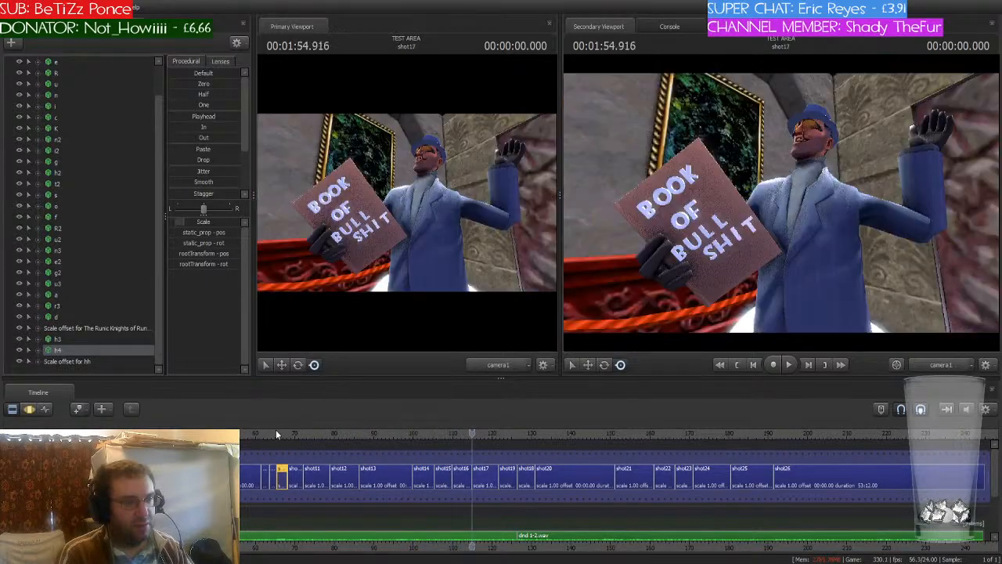
pyautogui.press('Down')
pyautogui.press('Down')
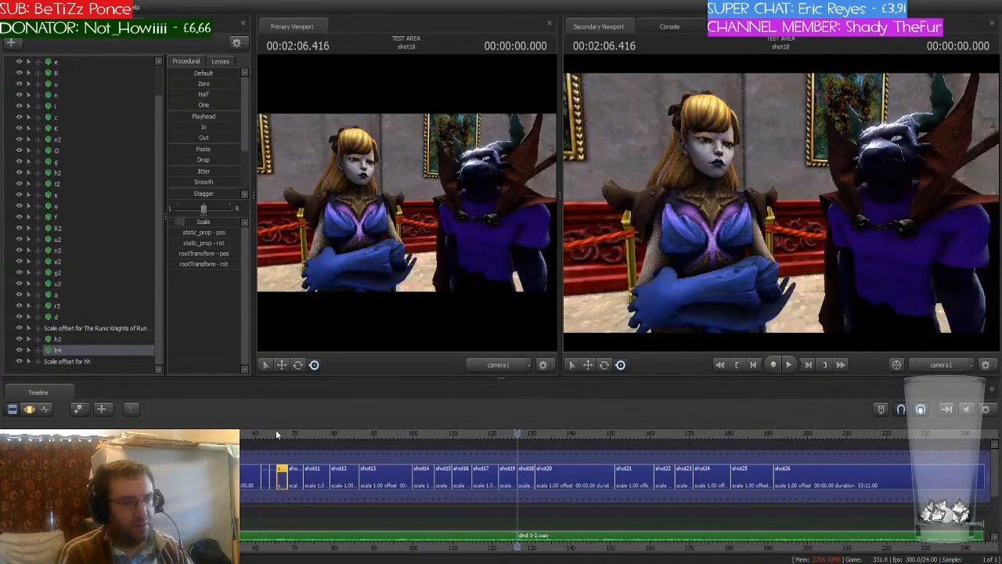
pyautogui.press('Down')
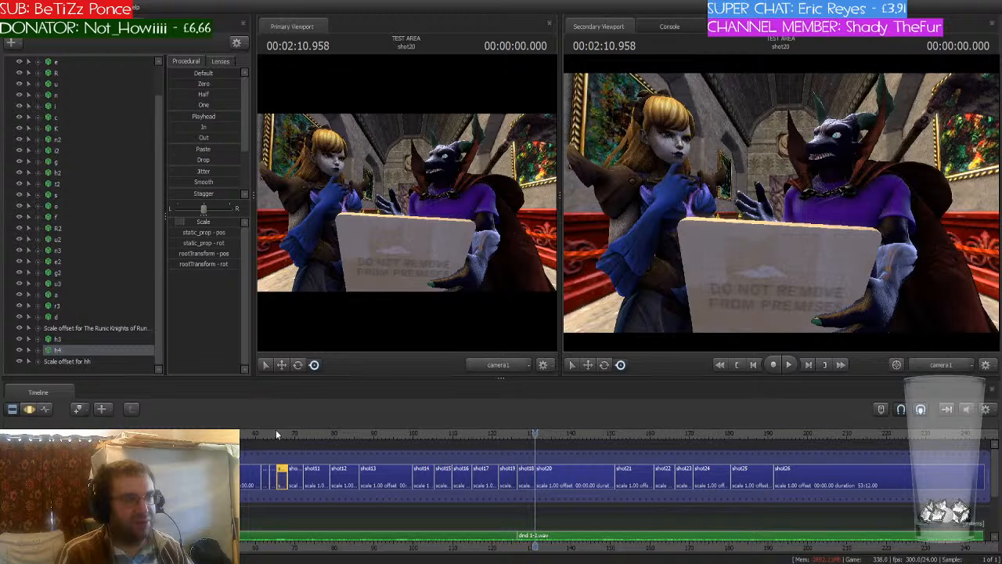
pyautogui.press('Down')
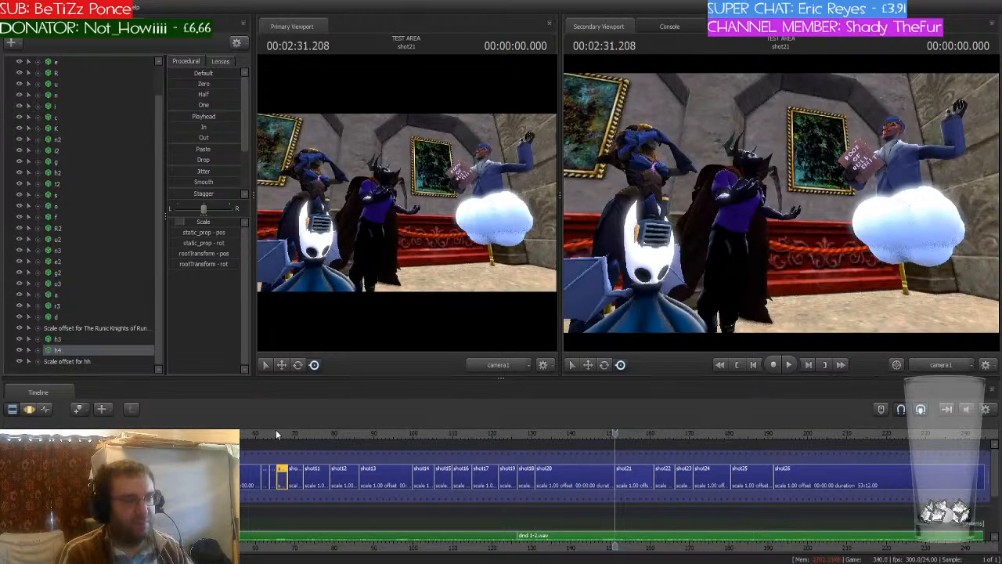
pyautogui.press('Down')
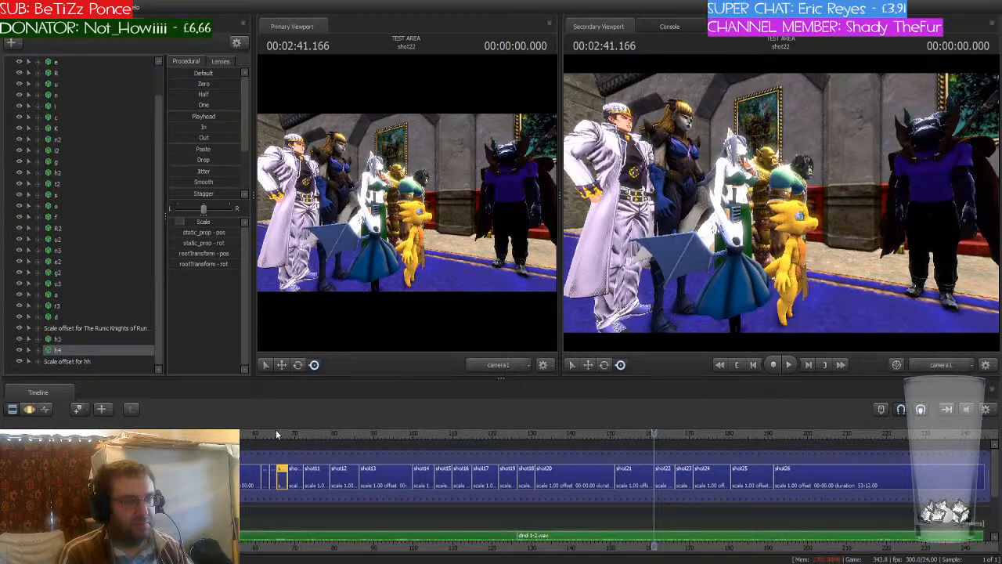
pyautogui.press('Down')
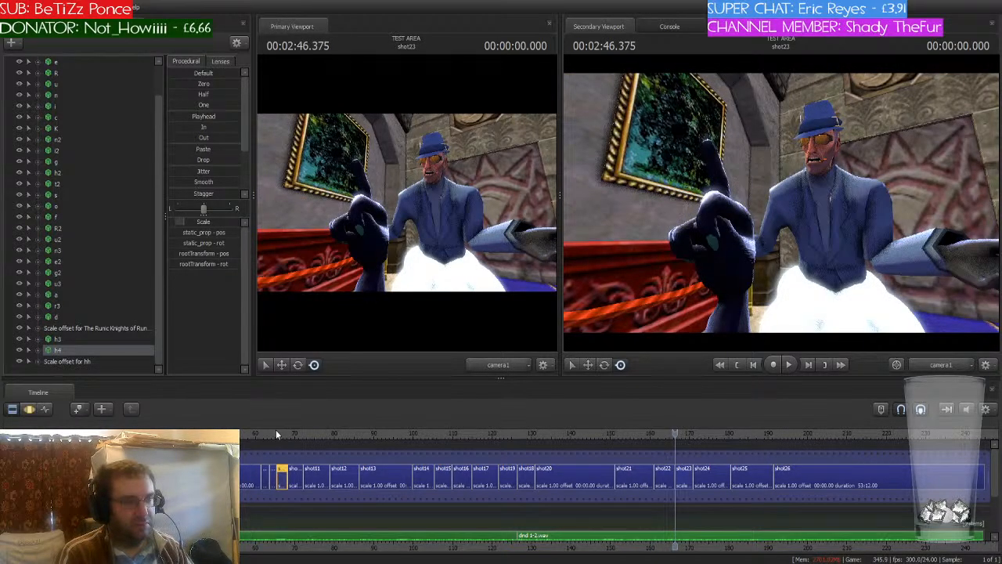
pyautogui.press('Down')
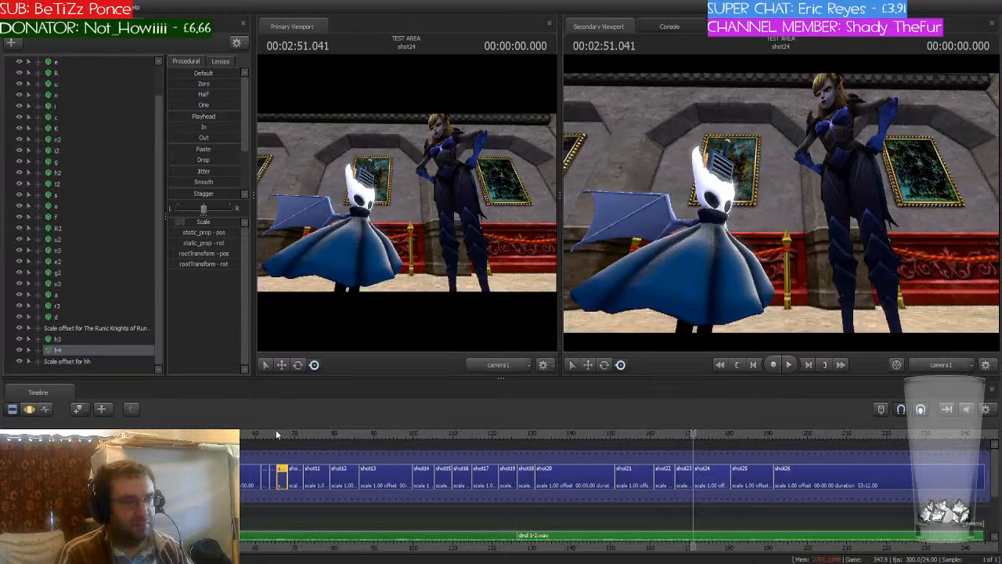
pyautogui.press('Down')
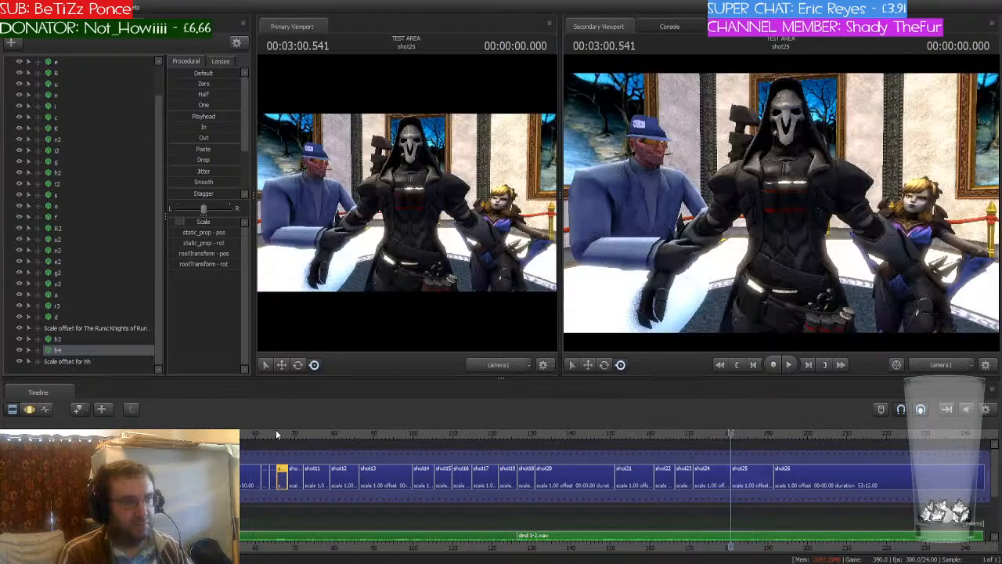
pyautogui.press('Down')
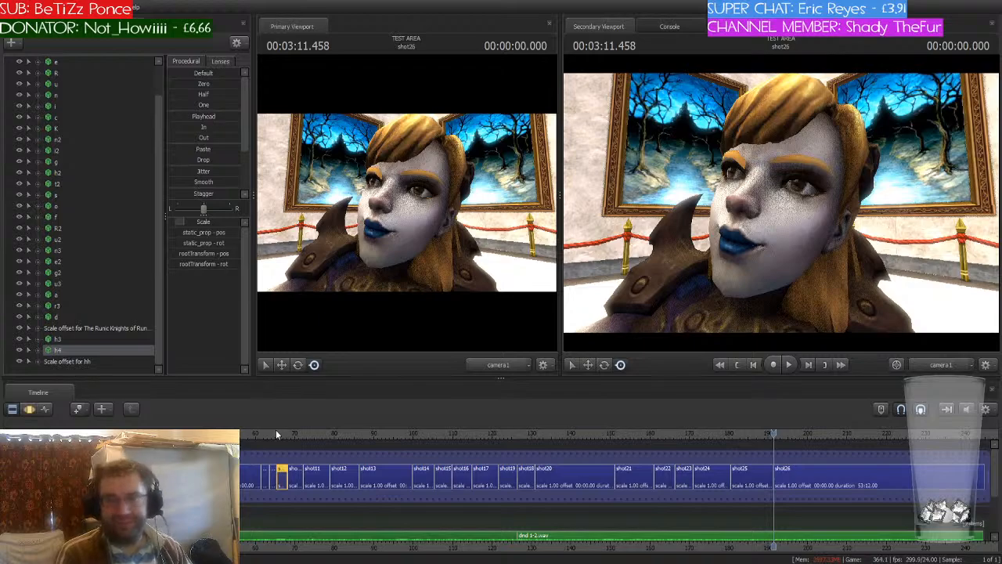
# - Switch the secondary viewport to the Work Camera and centre shot26 in the timeline
pyautogui.click(944, 363)
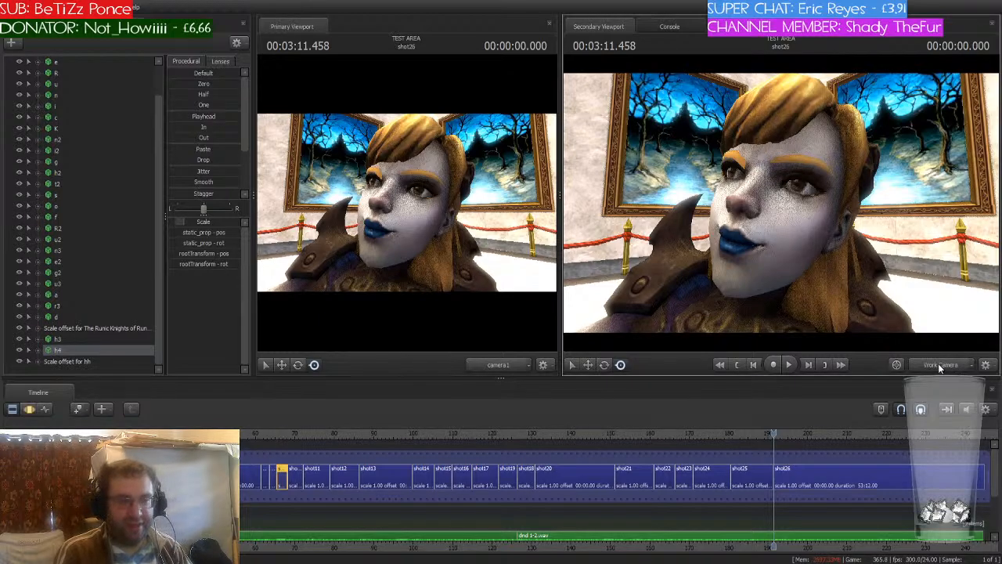
pyautogui.click(942, 372)
pyautogui.moveTo(780, 203)
pyautogui.mouseDown()
pyautogui.moveTo(829, 176)
pyautogui.moveTo(826, 160)
pyautogui.moveTo(853, 266)
pyautogui.moveTo(658, 224)
pyautogui.moveTo(607, 227)
pyautogui.mouseUp()
pyautogui.scroll(-2, 772, 489)
pyautogui.moveTo(802, 504); pyautogui.dragTo(559, 501, button='middle')
pyautogui.scroll(2, 561, 500)
pyautogui.scroll(1, 560, 500)
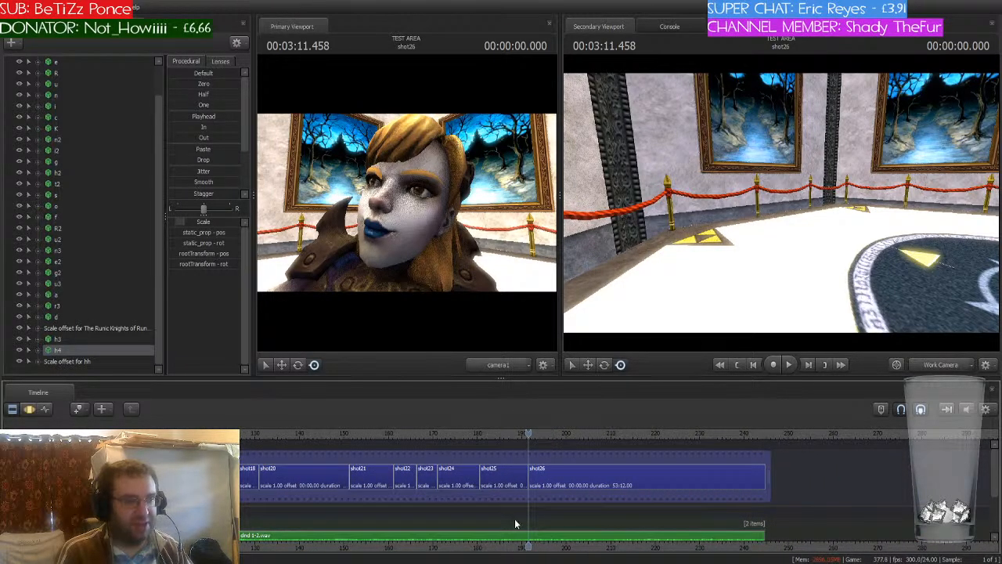
# - Play back the opening of shot26 and return the playhead to the start of the shot
pyautogui.press('space')
pyautogui.press('space')
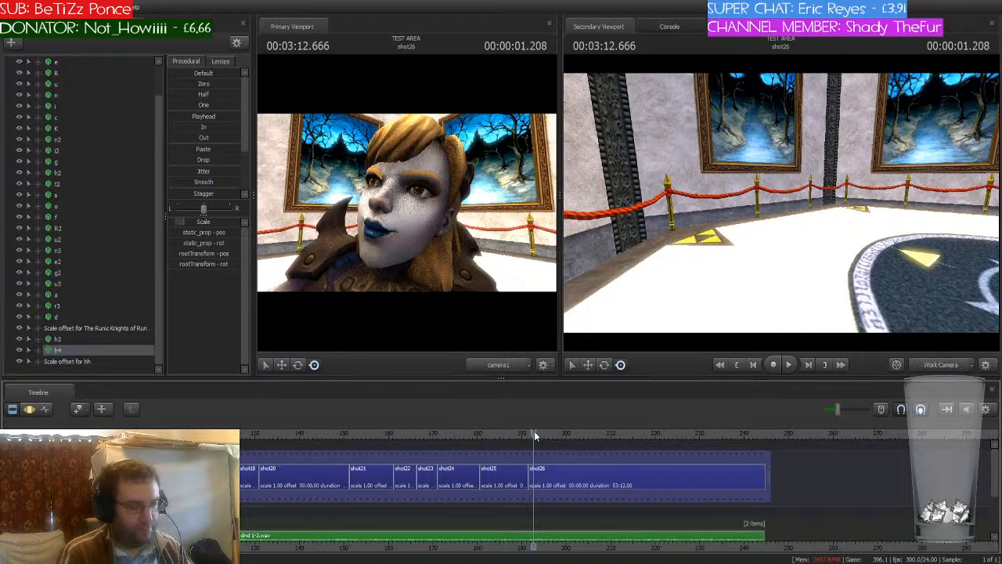
pyautogui.press('Up')
pyautogui.press('space')
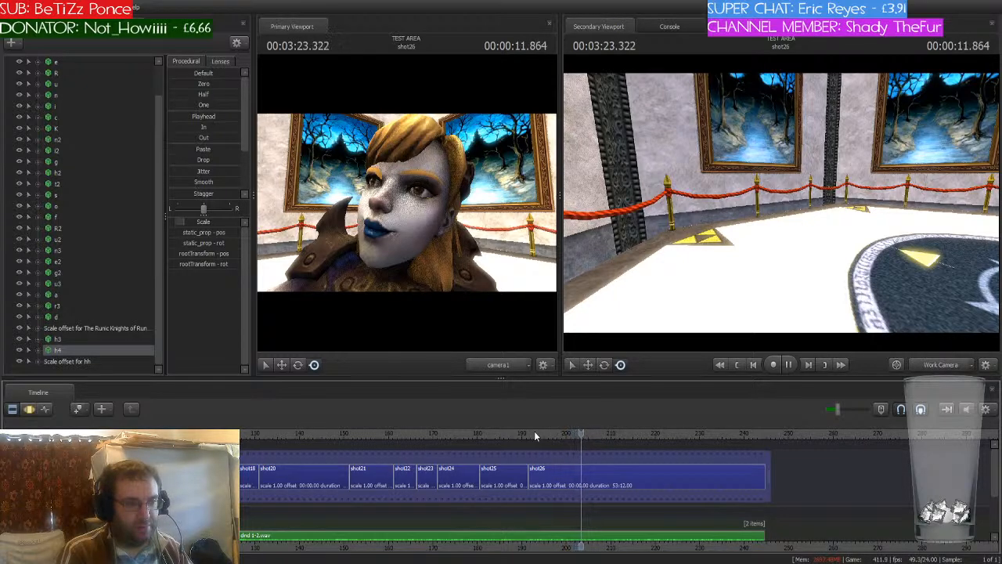
pyautogui.press('space')
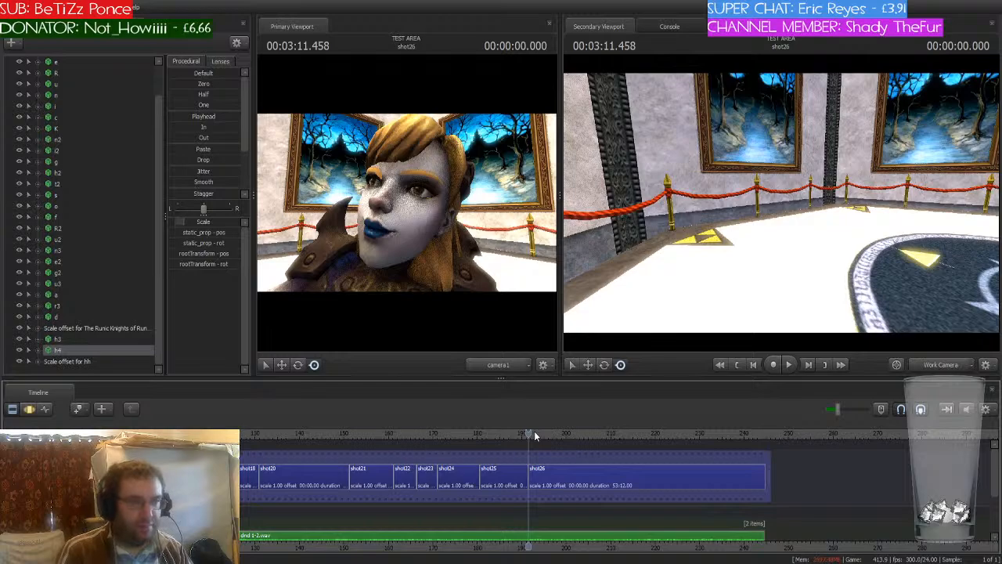
# - Frame the three characters with the Work Camera, select shot26, and make a time selection across it in the Motion Editor
pyautogui.press('s')
pyautogui.moveTo(741, 251)
pyautogui.mouseDown()
pyautogui.moveTo(875, 256)
pyautogui.moveTo(931, 196)
pyautogui.moveTo(780, 208)
pyautogui.mouseUp()
pyautogui.press('w')
pyautogui.press('w')
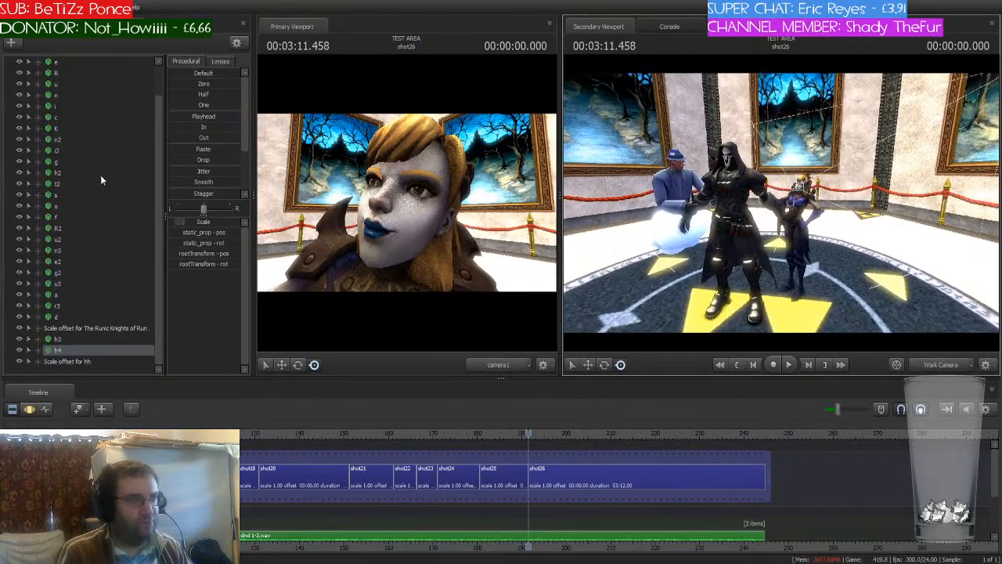
pyautogui.click(615, 487)
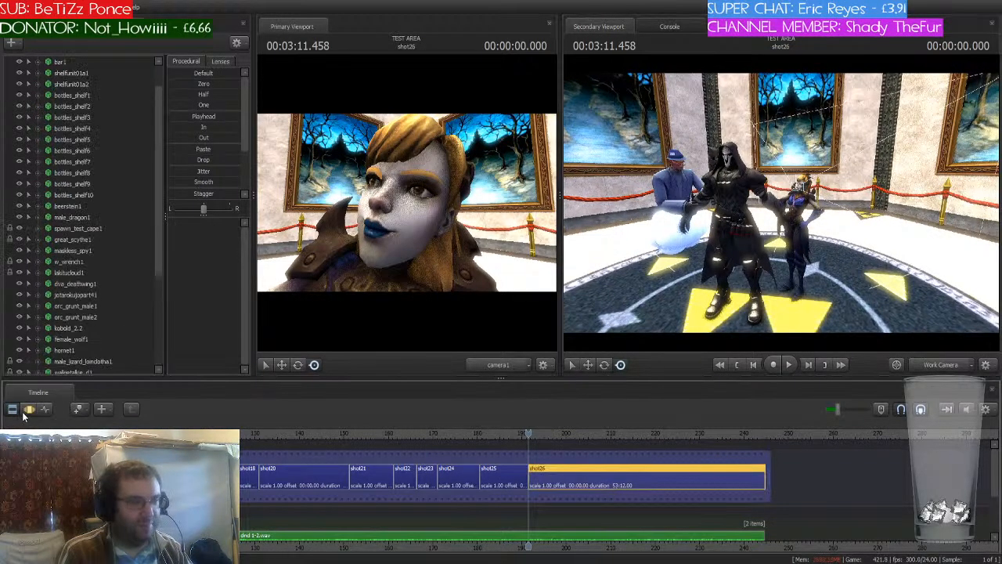
pyautogui.click(28, 410)
pyautogui.moveTo(529, 462); pyautogui.dragTo(764, 470)
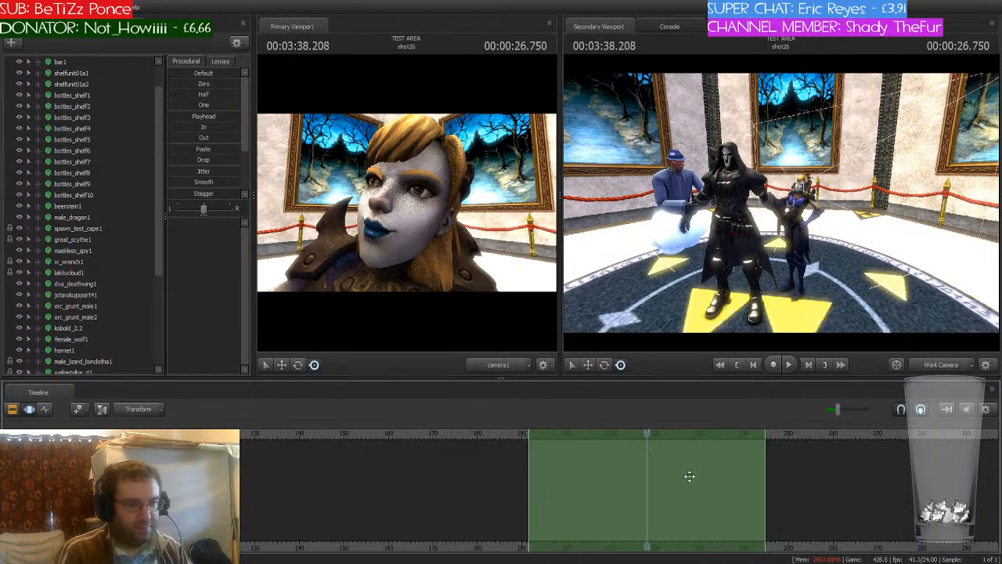
# - Align the start of the time selection with the first frame of shot26
pyautogui.scroll(3, 689, 476)
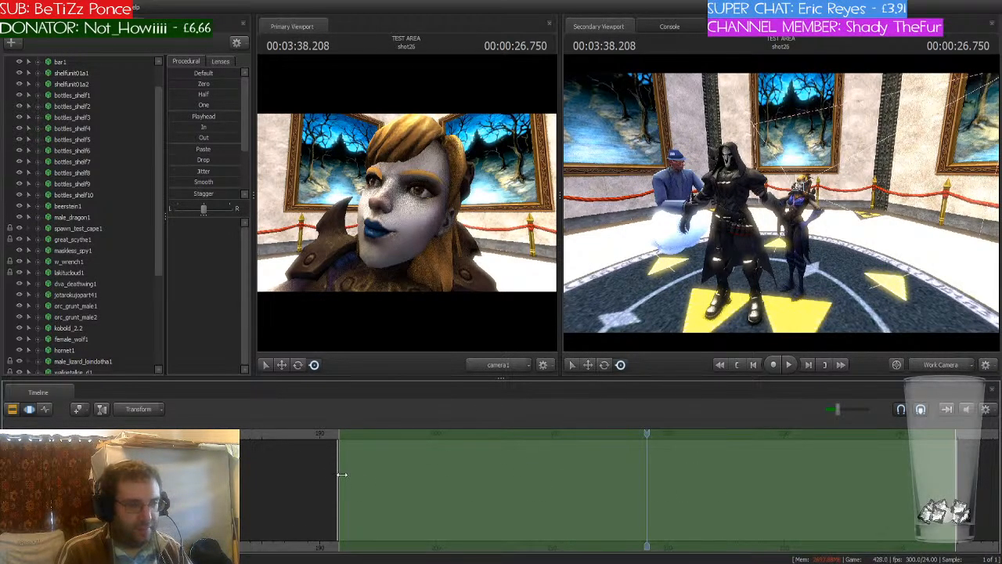
pyautogui.moveTo(340, 473); pyautogui.dragTo(338, 473)
pyautogui.click(341, 430)
pyautogui.scroll(3, 385, 449)
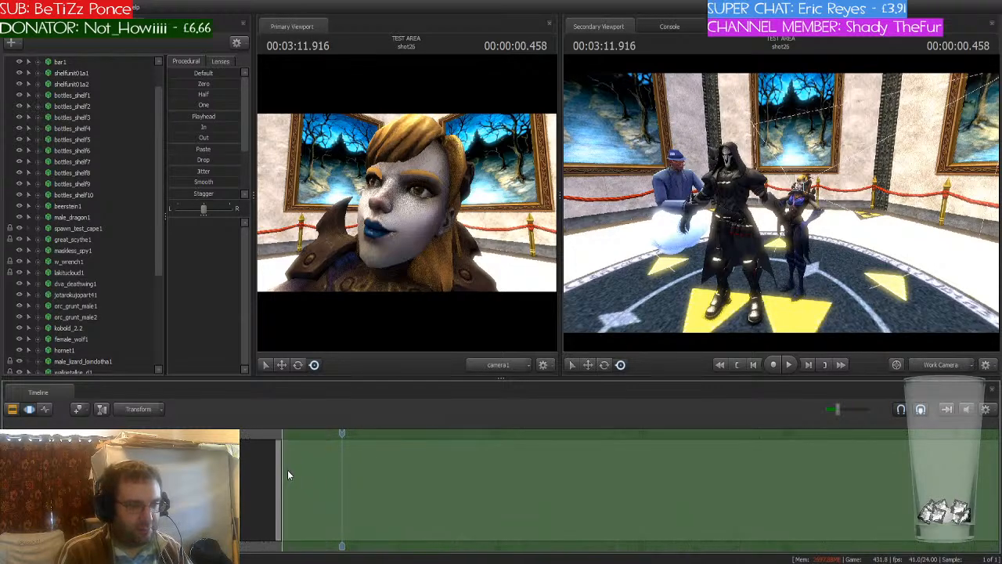
pyautogui.moveTo(288, 472); pyautogui.dragTo(310, 472)
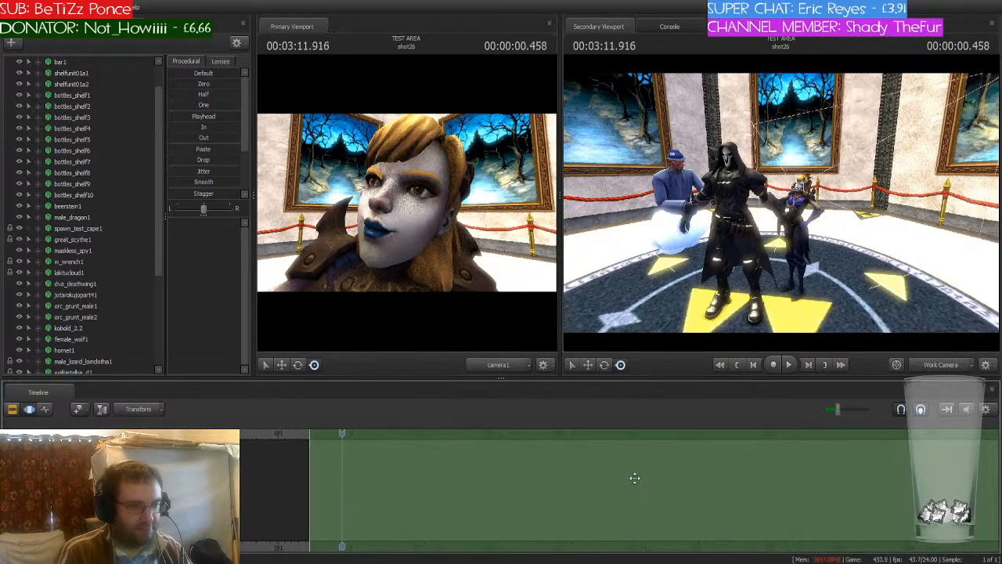
pyautogui.scroll(-5, 767, 464)
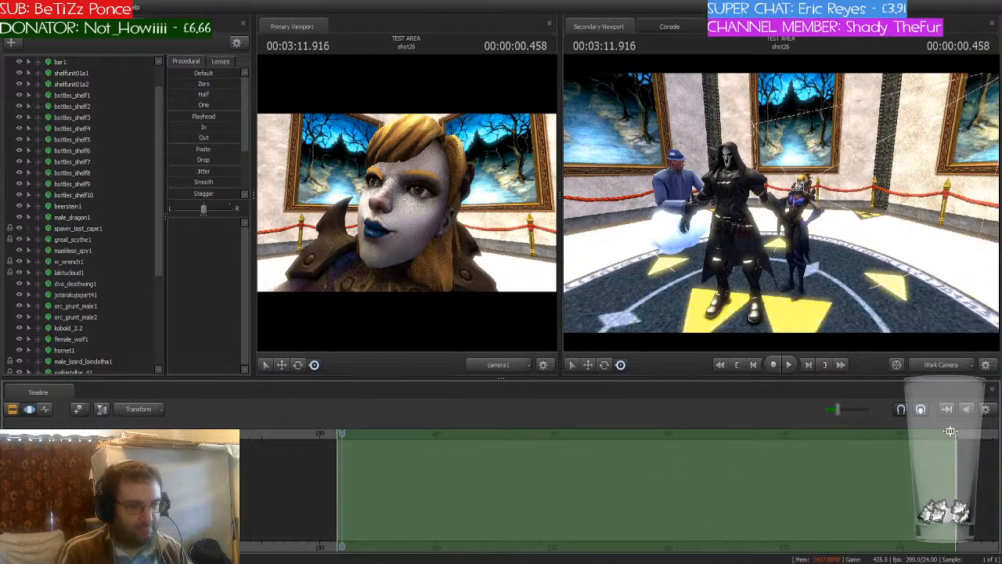
# - Extend the end of the time selection to the last frame of shot26
pyautogui.click(951, 432)
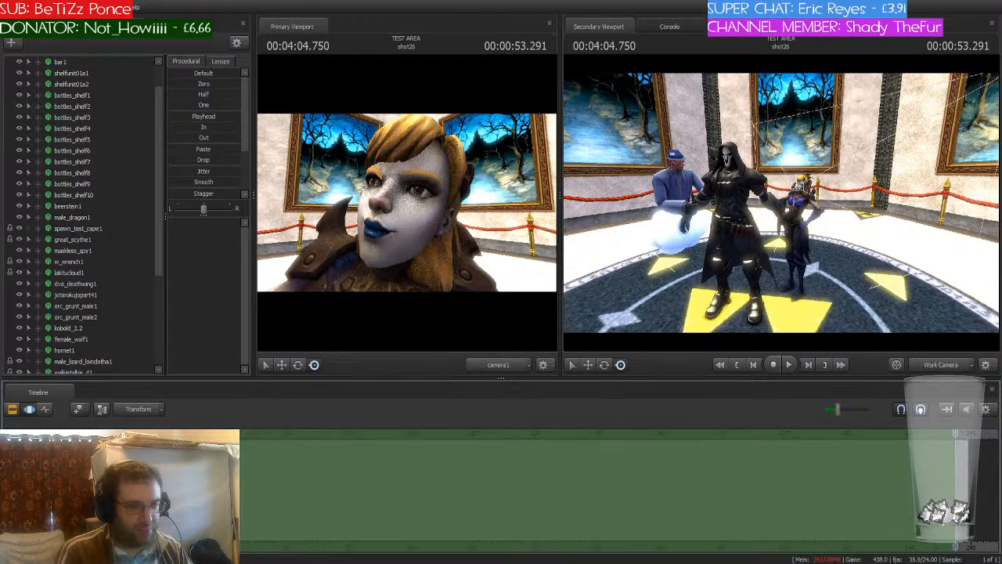
pyautogui.moveTo(955, 547); pyautogui.dragTo(631, 502, button='middle')
pyautogui.moveTo(630, 483); pyautogui.dragTo(644, 483)
pyautogui.scroll(-5, 676, 479)
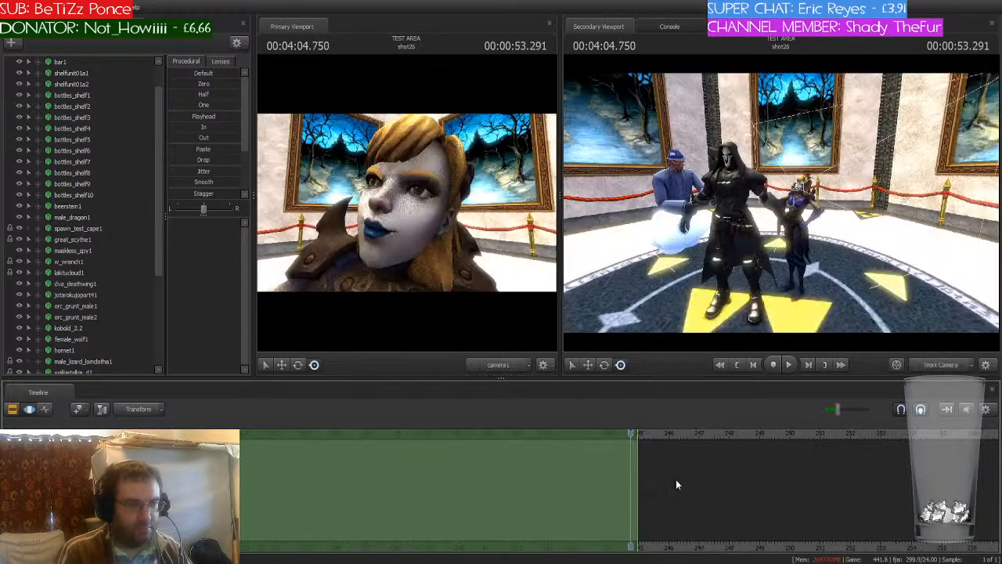
pyautogui.scroll(-2, 676, 484)
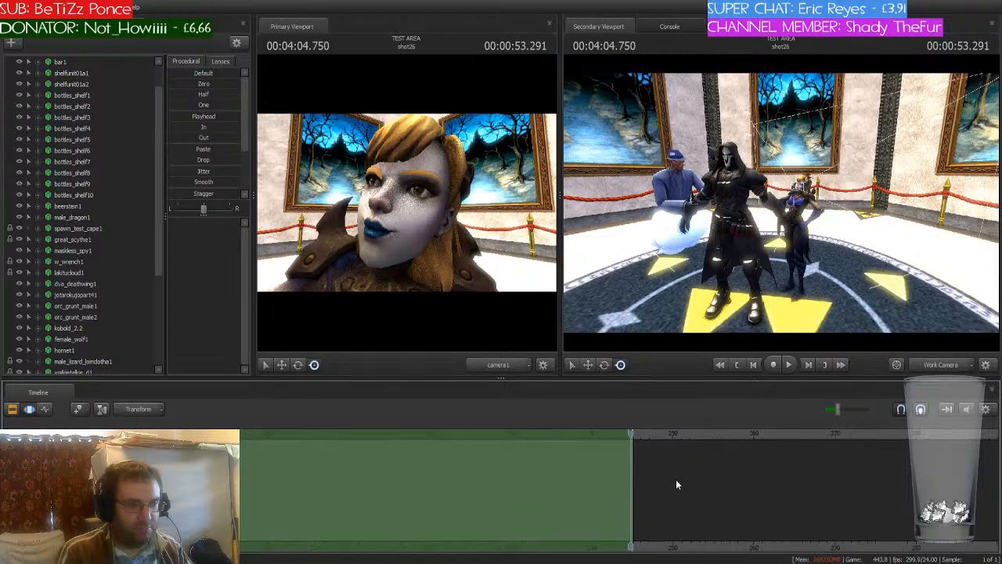
# - Return the playhead to the start of shot26 and inspect the museum room and the three characters with the Work Camera
pyautogui.press('Up')
pyautogui.moveTo(729, 255)
pyautogui.mouseDown()
pyautogui.moveTo(729, 294)
pyautogui.moveTo(751, 278)
pyautogui.moveTo(692, 283)
pyautogui.moveTo(705, 286)
pyautogui.moveTo(700, 303)
pyautogui.moveTo(705, 284)
pyautogui.moveTo(806, 283)
pyautogui.moveTo(771, 278)
pyautogui.moveTo(782, 307)
pyautogui.mouseUp()
pyautogui.press('s')
pyautogui.press('w')
pyautogui.press('s')
pyautogui.press('w')
pyautogui.press('w')
pyautogui.press('w')
pyautogui.press('w')
pyautogui.press('w')
pyautogui.press('s')
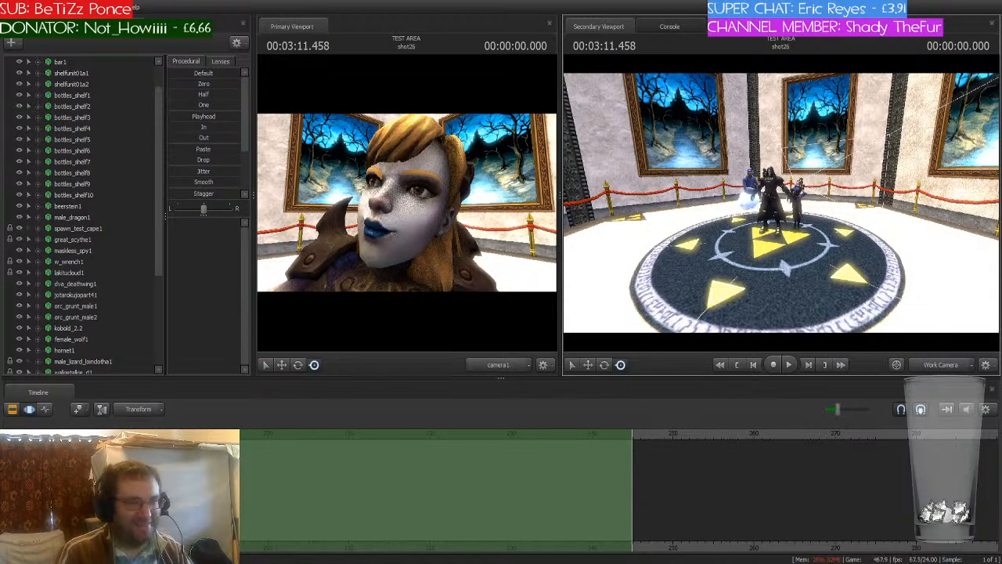
pyautogui.press('w')
pyautogui.moveTo(781, 202)
pyautogui.mouseDown()
pyautogui.moveTo(789, 178)
pyautogui.moveTo(807, 185)
pyautogui.moveTo(782, 202)
pyautogui.mouseUp()
pyautogui.press('w')
pyautogui.press('s')
pyautogui.scroll(2, 113, 101)
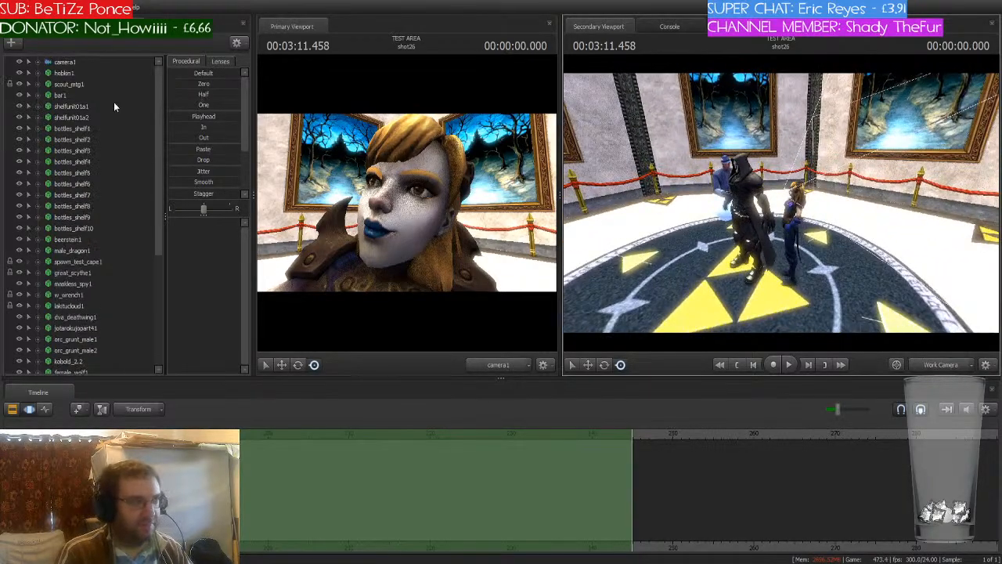
# - Pull camera1 back to frame the whole museum room, with the floor circle and the three characters in the centre
pyautogui.click(70, 62)
pyautogui.moveTo(665, 183); pyautogui.dragTo(650, 184)
pyautogui.moveTo(510, 195)
pyautogui.mouseDown()
pyautogui.moveTo(419, 200)
pyautogui.moveTo(418, 190)
pyautogui.moveTo(408, 207)
pyautogui.mouseUp()
pyautogui.press('a')
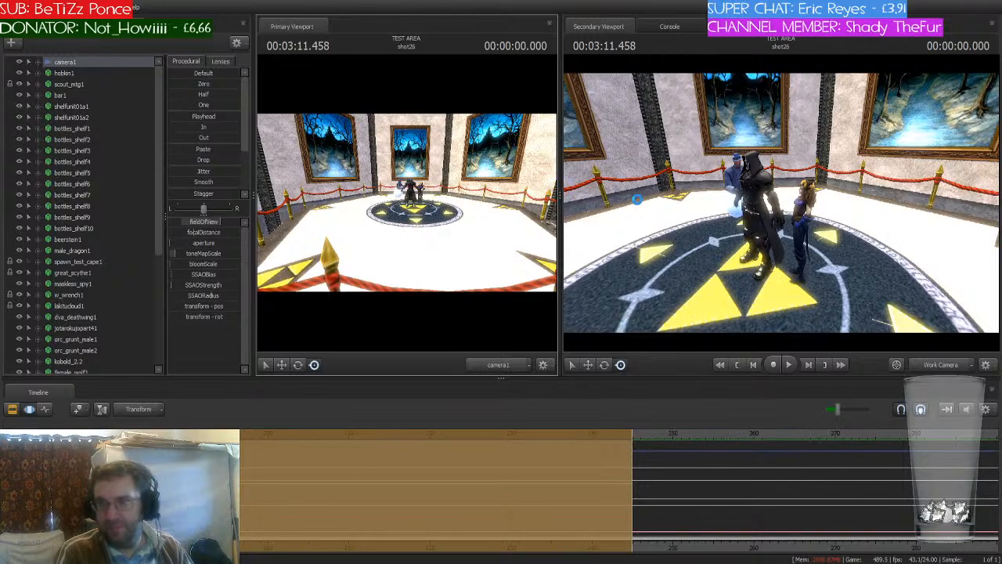
# - Move dva_deathwing1 off the floor circle toward camera1 and turn her to face the other two characters
pyautogui.moveTo(689, 234); pyautogui.dragTo(654, 233, button='right')
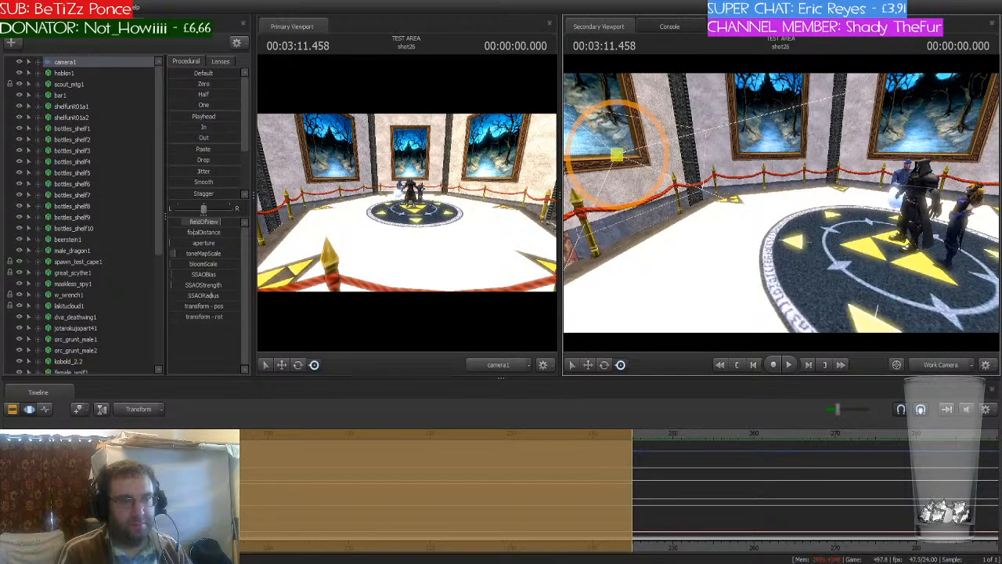
pyautogui.moveTo(653, 233); pyautogui.dragTo(682, 232)
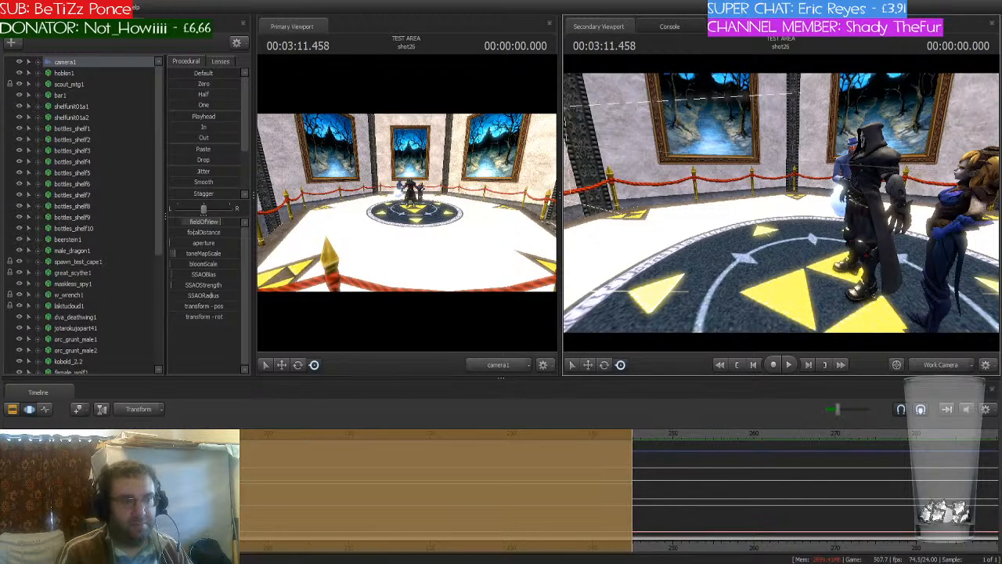
pyautogui.moveTo(775, 210); pyautogui.dragTo(787, 207)
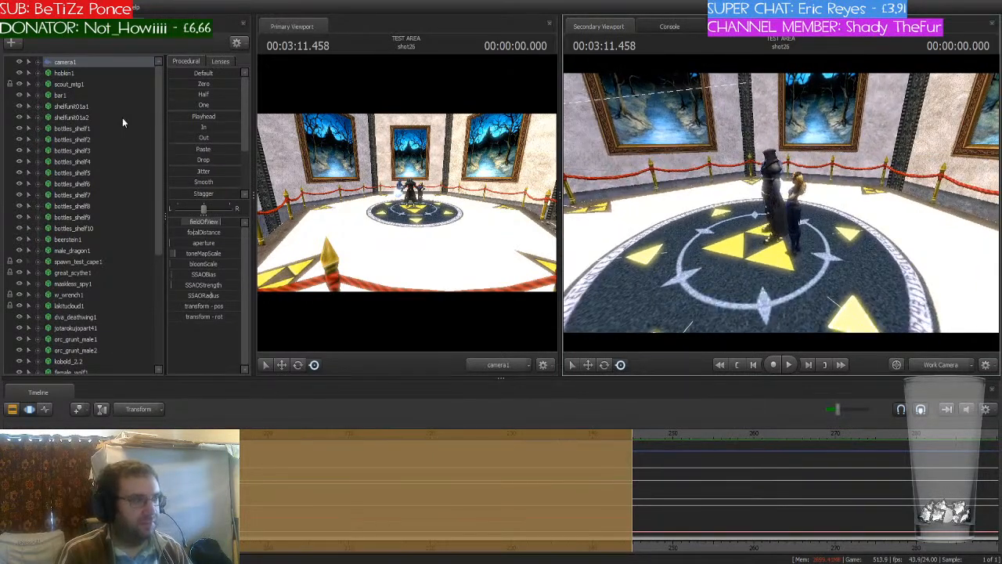
pyautogui.scroll(-2, 123, 121)
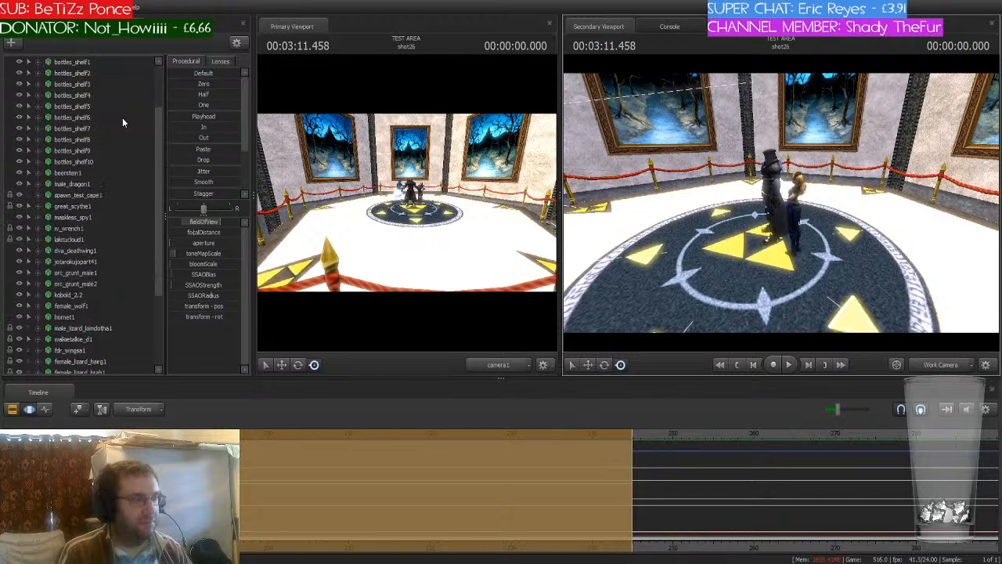
pyautogui.click(94, 250)
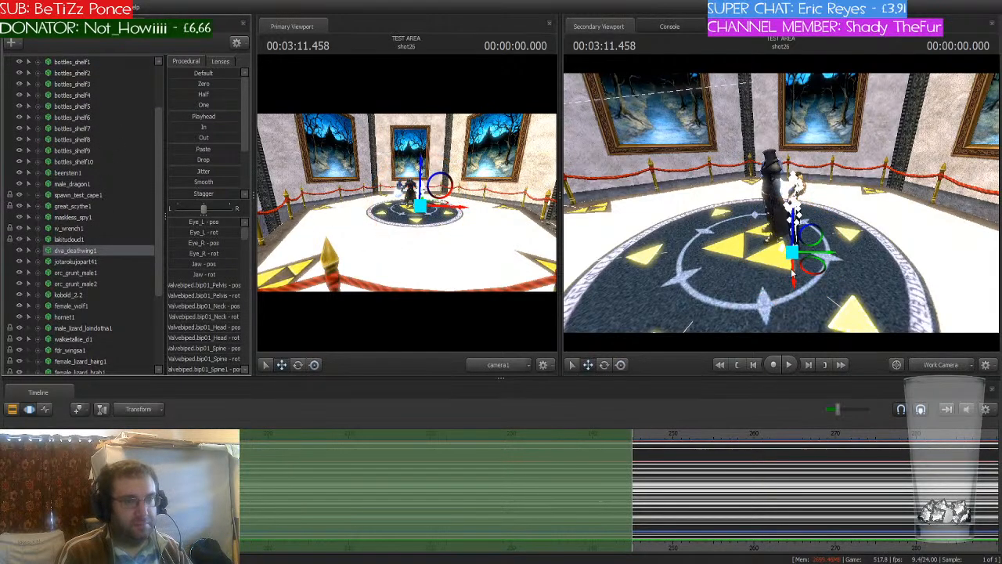
pyautogui.moveTo(801, 270); pyautogui.dragTo(566, 255)
pyautogui.moveTo(781, 206)
pyautogui.mouseDown()
pyautogui.moveTo(603, 206)
pyautogui.moveTo(763, 213)
pyautogui.mouseUp()
pyautogui.moveTo(828, 257)
pyautogui.mouseDown()
pyautogui.moveTo(792, 262)
pyautogui.moveTo(818, 249)
pyautogui.mouseUp()
pyautogui.press('e')
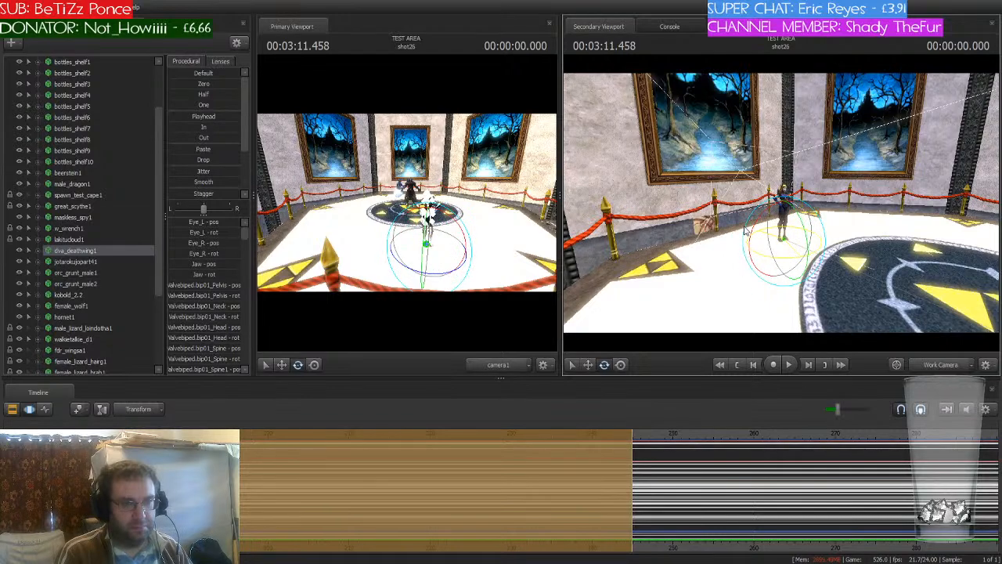
pyautogui.moveTo(883, 250); pyautogui.dragTo(939, 249)
# - Add the casket model to the shot and stand it upright on the floor circle beside the remaining characters
pyautogui.scroll(-3, 94, 201)
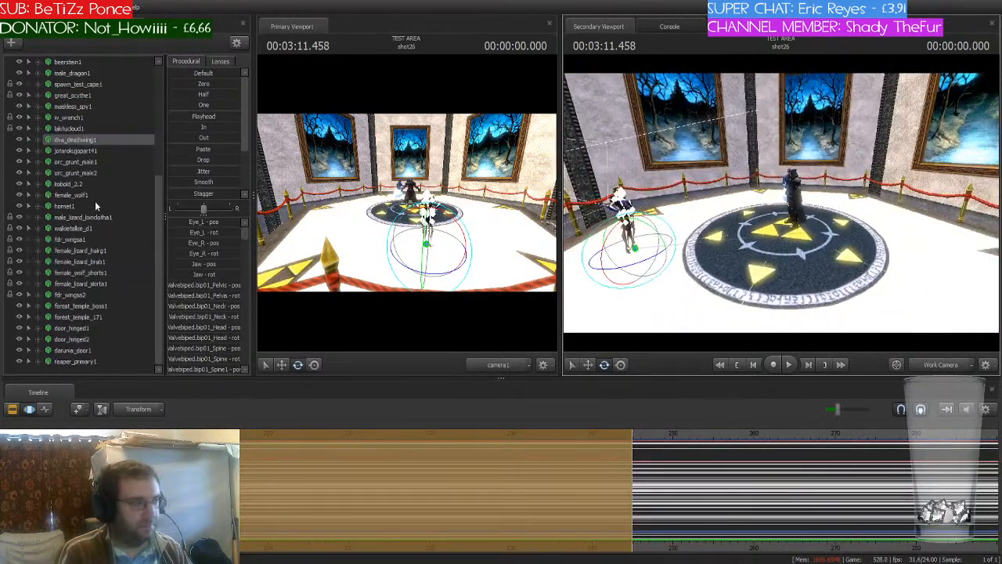
pyautogui.click(73, 372)
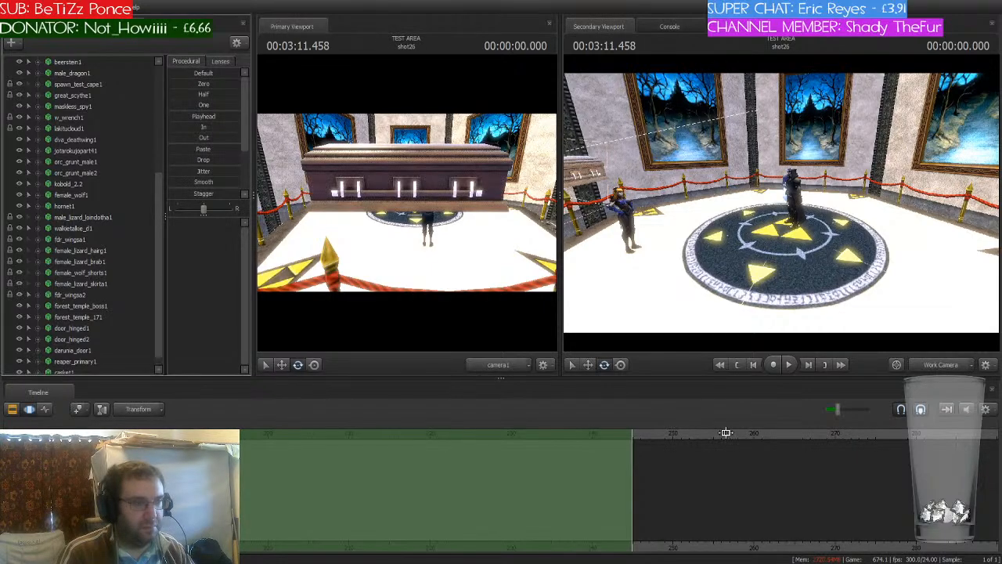
pyautogui.moveTo(728, 271); pyautogui.dragTo(571, 296)
pyautogui.scroll(-1, 123, 279)
pyautogui.click(69, 362)
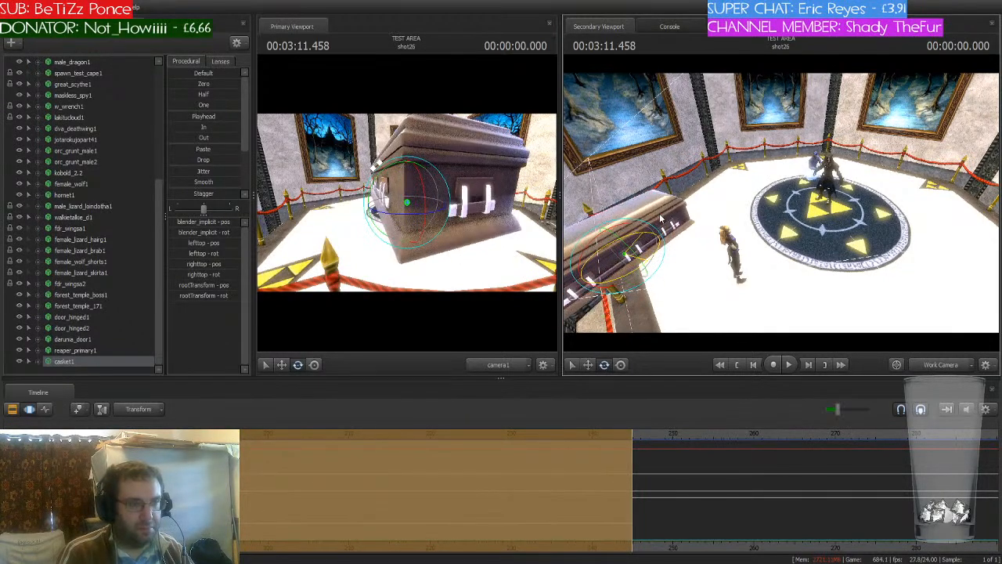
pyautogui.moveTo(781, 202); pyautogui.dragTo(889, 120)
pyautogui.press('w')
pyautogui.moveTo(808, 182); pyautogui.dragTo(822, 228)
pyautogui.press('e')
pyautogui.press('w')
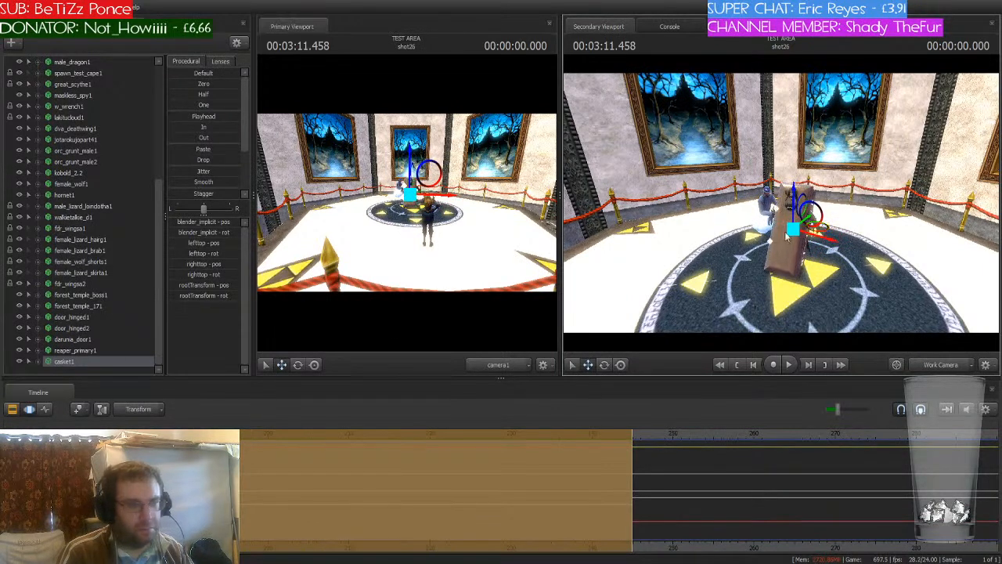
# - Add a scale control to casket1's rootTransform, enlarge the casket, and reposition it on the floor circle
pyautogui.click(36, 361)
pyautogui.click(47, 350)
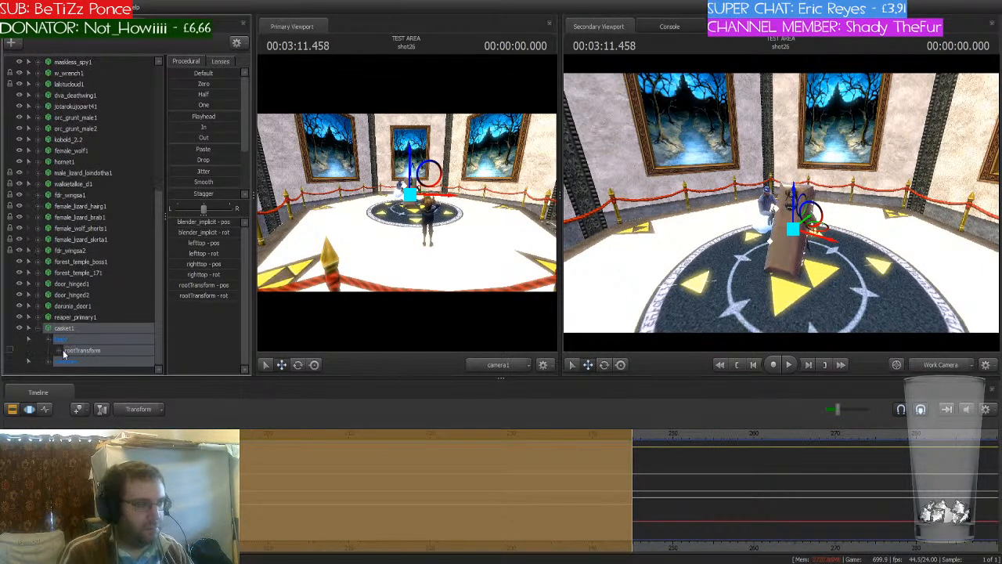
pyautogui.click(94, 352)
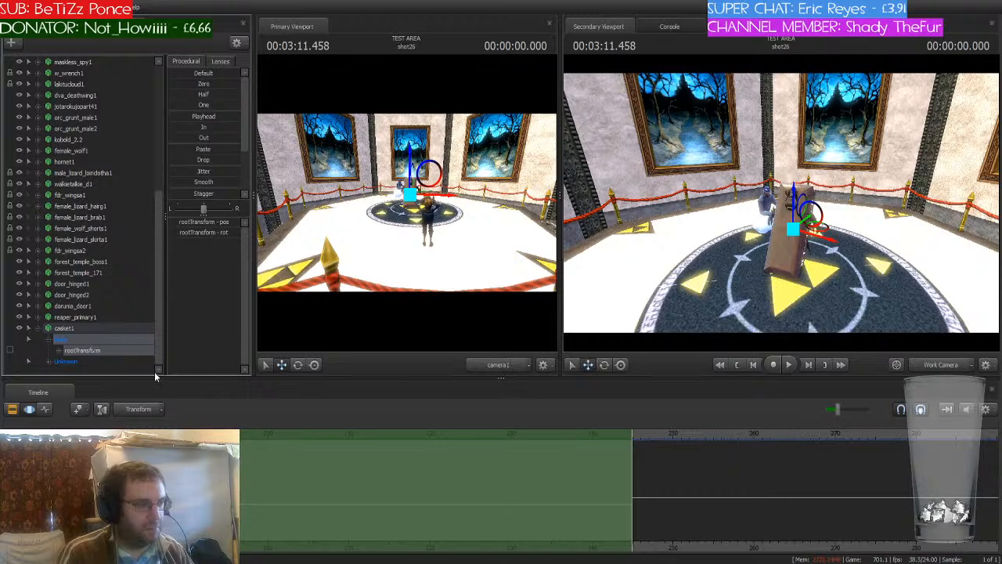
pyautogui.click(106, 351)
pyautogui.moveTo(190, 222); pyautogui.dragTo(198, 222)
pyautogui.click(106, 317)
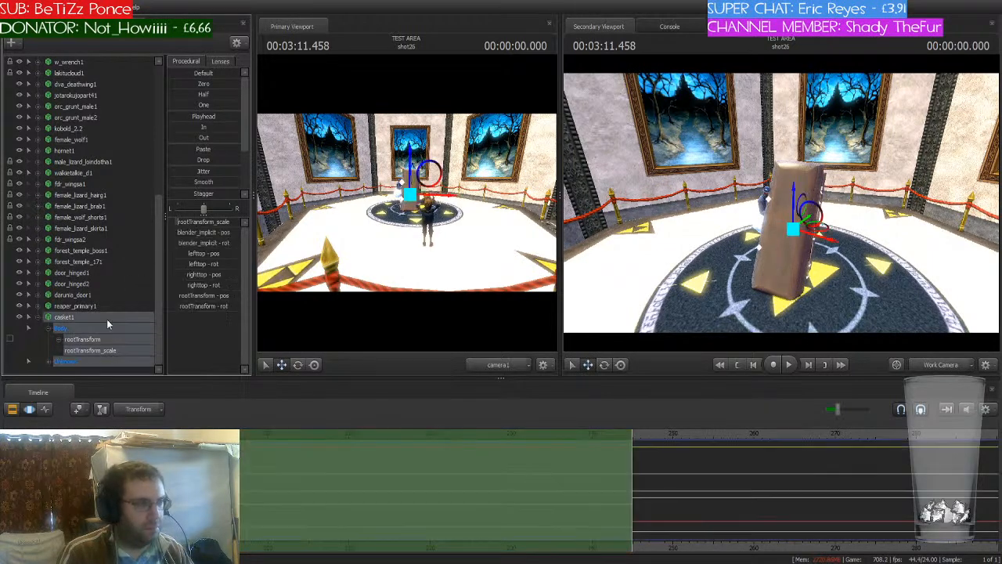
pyautogui.moveTo(790, 227); pyautogui.dragTo(733, 201)
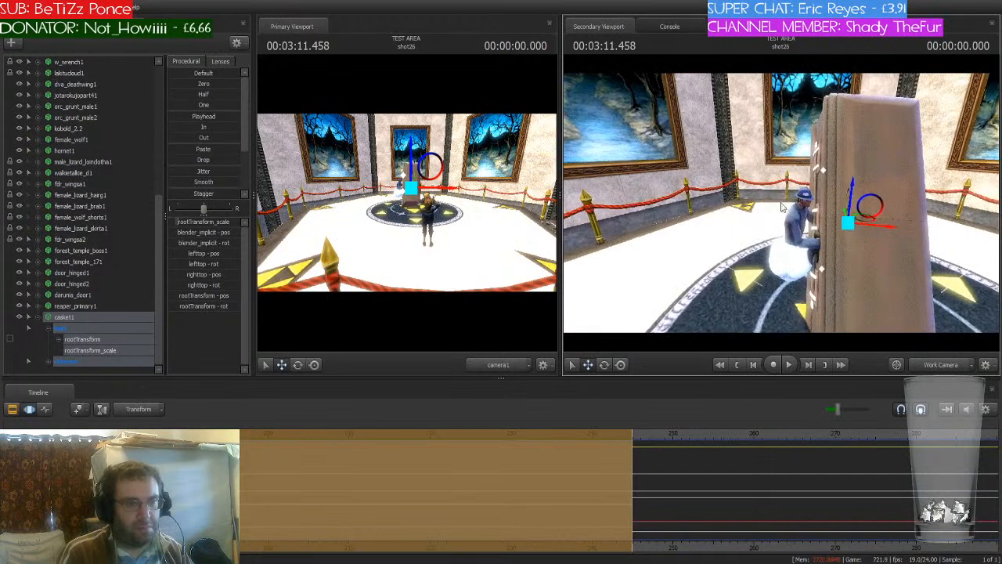
pyautogui.scroll(1, 126, 232)
pyautogui.scroll(-1, 125, 235)
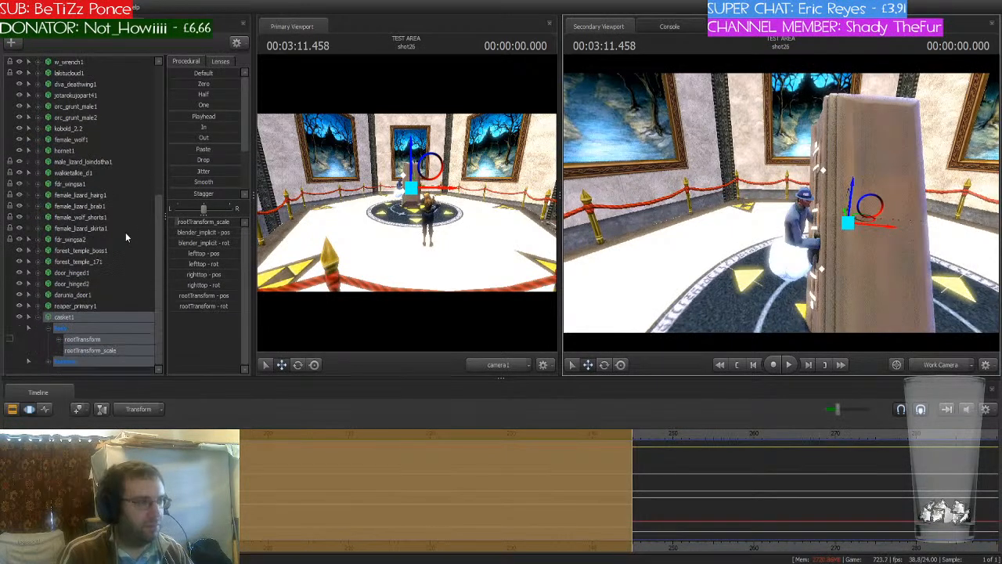
pyautogui.click(37, 316)
# - Delete the w_wrench1 model from the shot's animation set list
pyautogui.scroll(5, 129, 297)
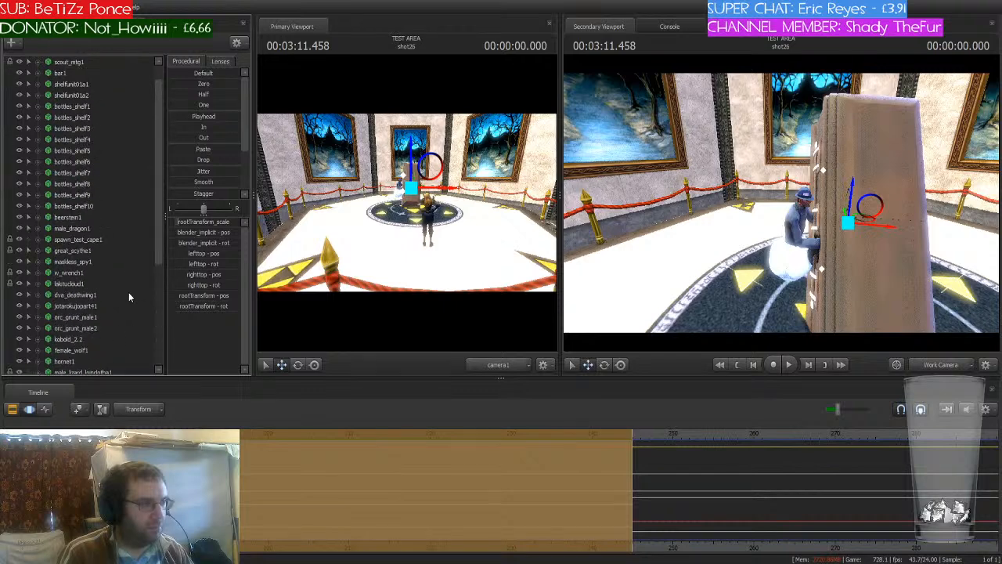
pyautogui.scroll(-5, 129, 297)
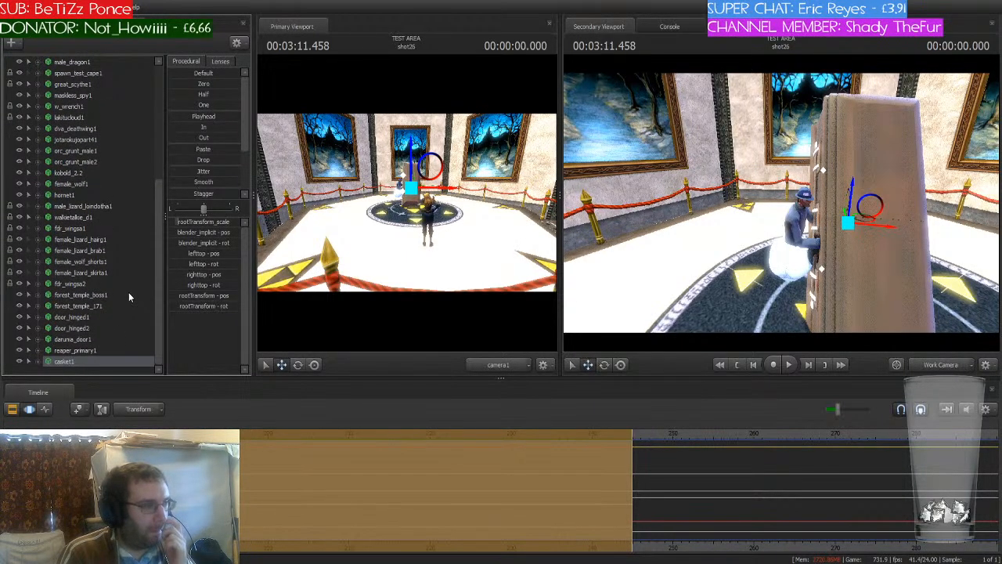
pyautogui.scroll(5, 129, 297)
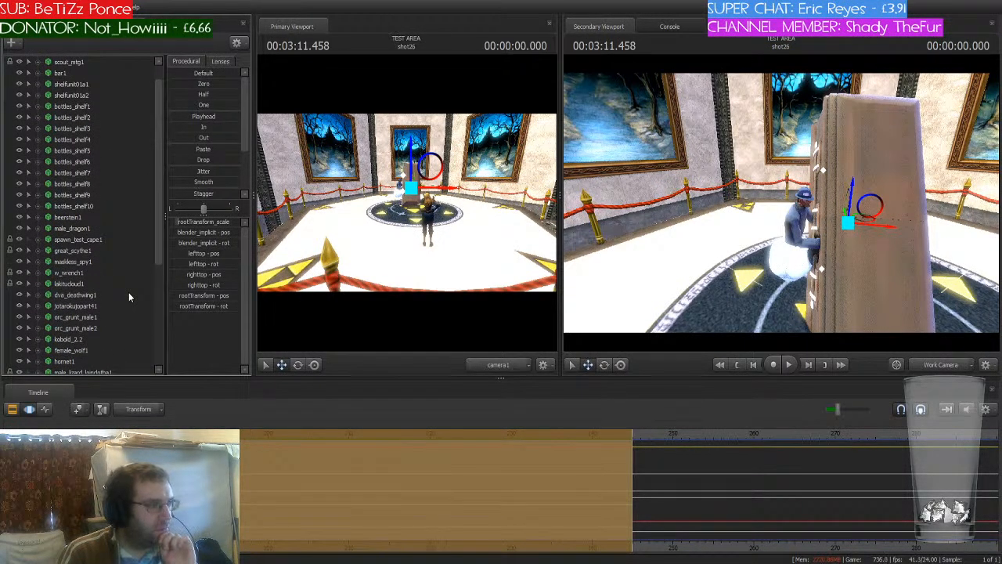
pyautogui.click(79, 271)
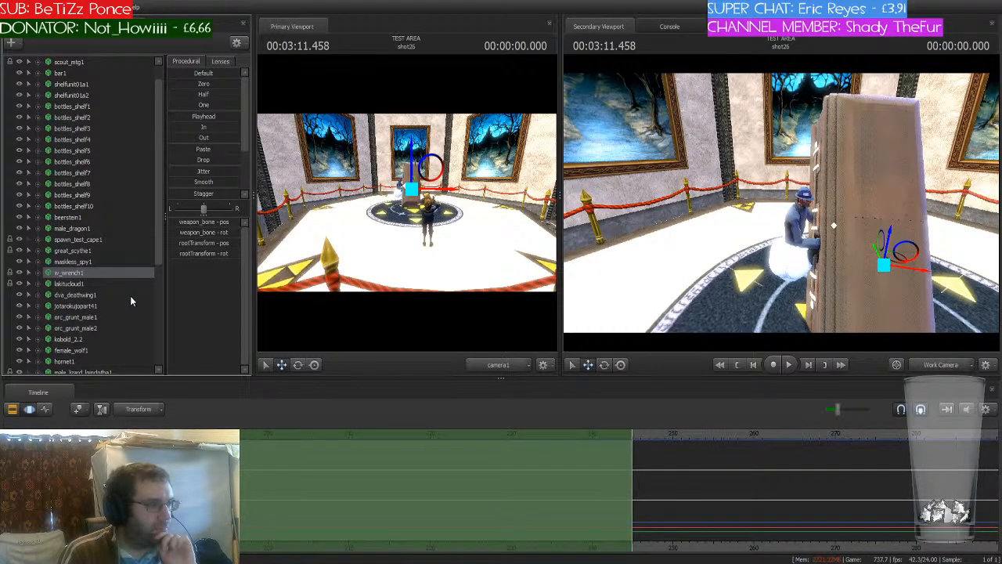
pyautogui.press('Delete')
# - Move maskless_spy1 off the floor circle and out of camera1's view
pyautogui.moveTo(719, 224); pyautogui.dragTo(780, 207)
pyautogui.click(79, 260)
pyautogui.moveTo(858, 236); pyautogui.dragTo(783, 207)
# - Lower reaper_primary1 beneath the museum floor and clear the selection
pyautogui.scroll(-5, 97, 342)
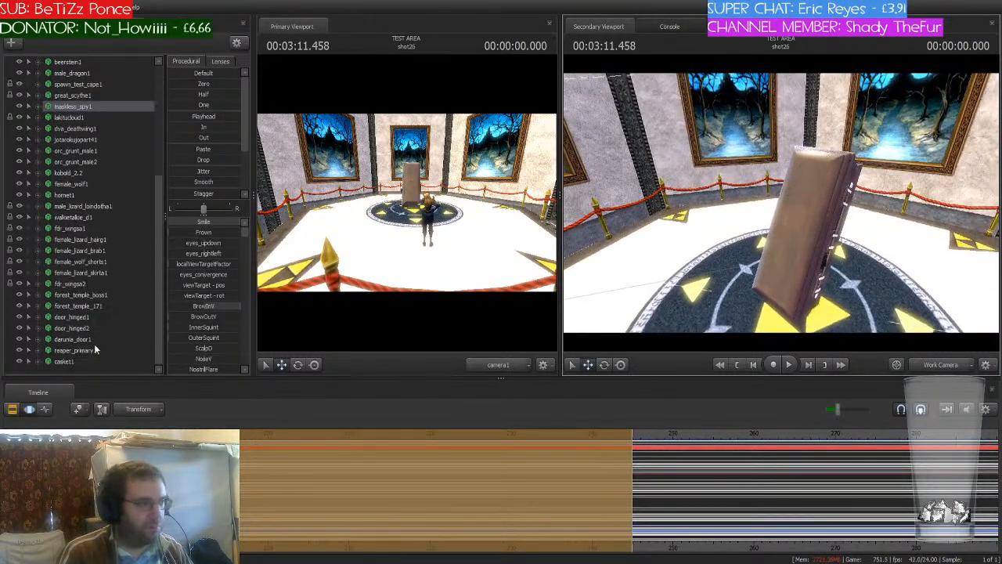
pyautogui.click(86, 351)
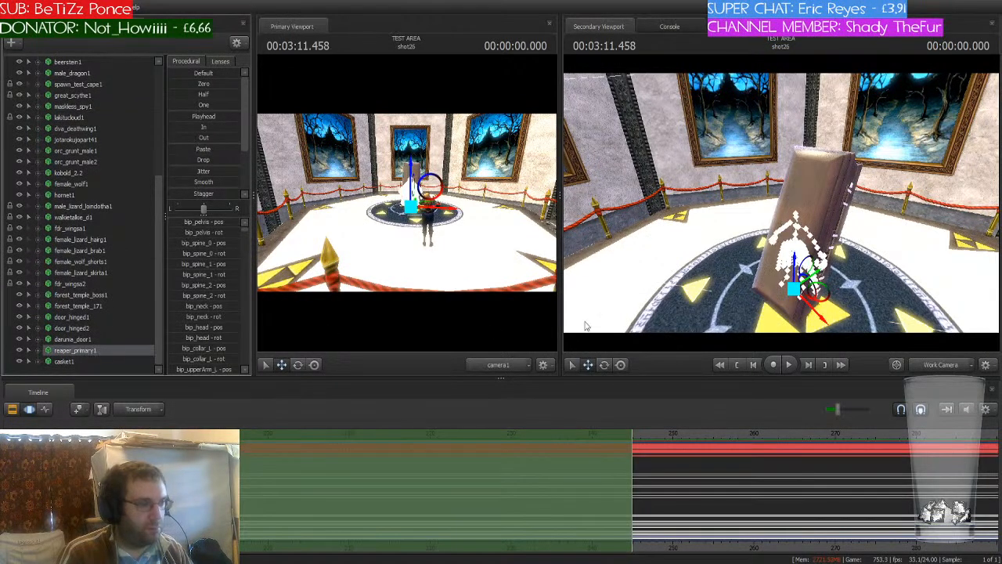
pyautogui.moveTo(794, 261); pyautogui.dragTo(777, 344)
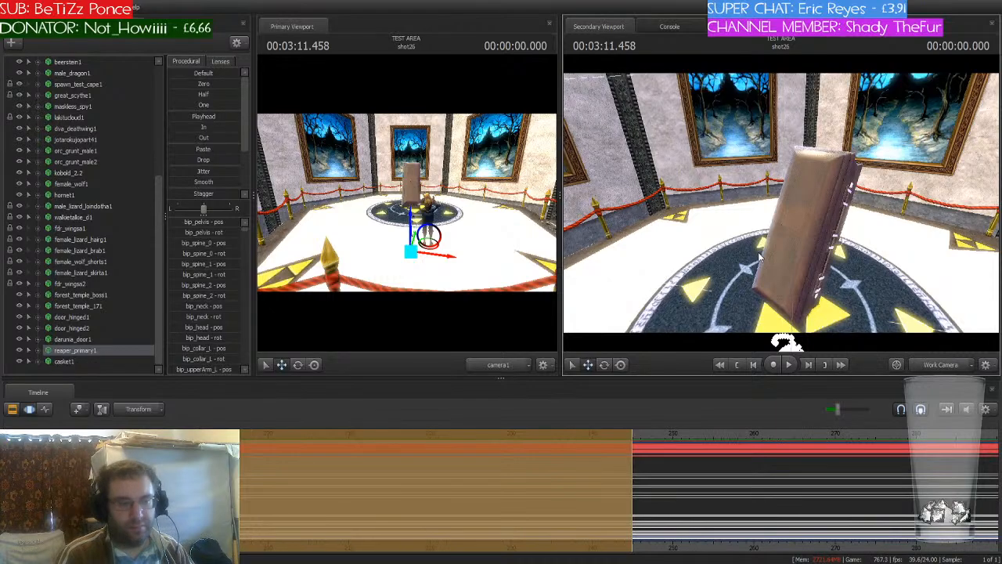
pyautogui.moveTo(721, 199); pyautogui.dragTo(755, 205)
pyautogui.press('s')
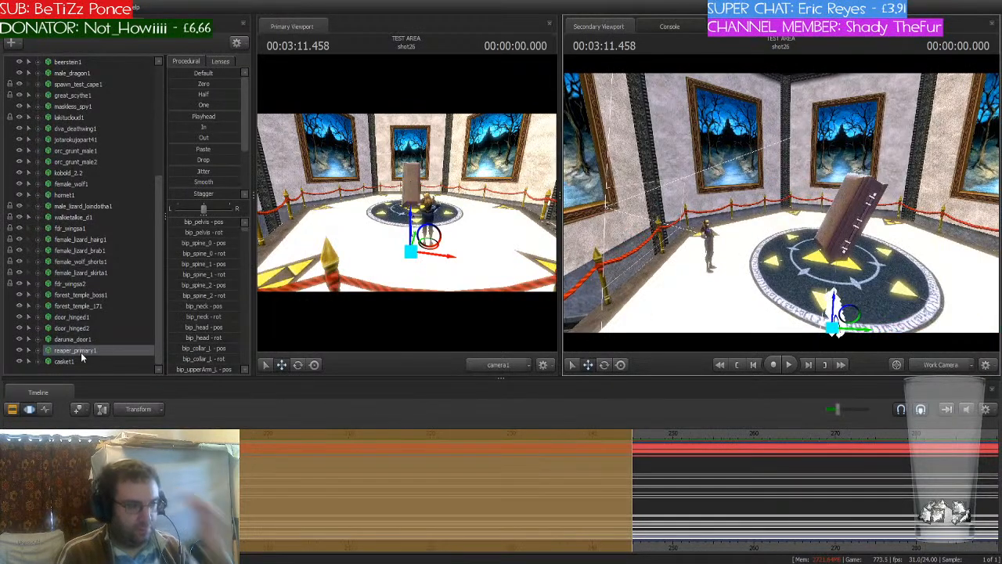
pyautogui.click(67, 371)
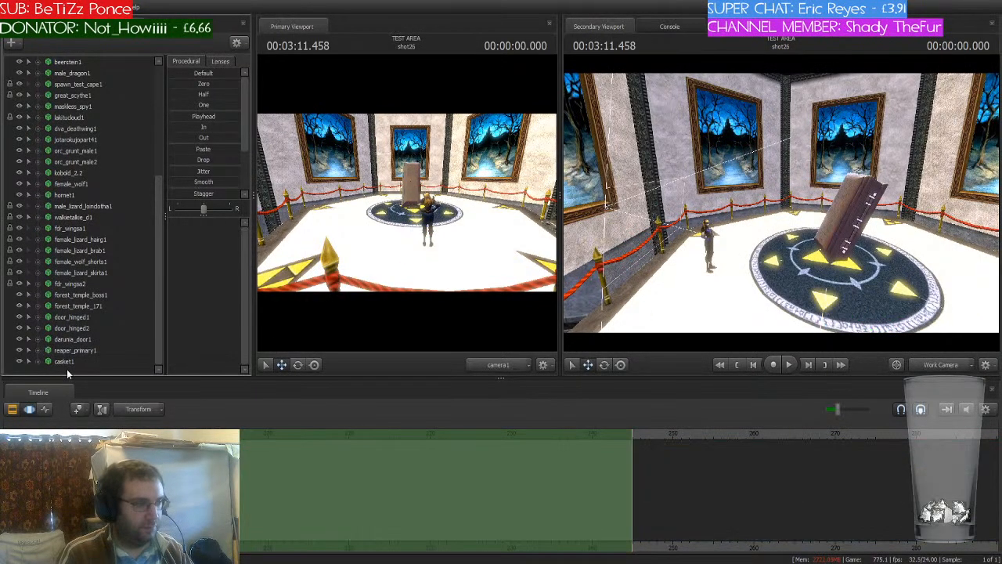
# - Move male_dragon1 from the rope barrier onto the open floor near dva_deathwing1
pyautogui.moveTo(781, 201); pyautogui.dragTo(663, 235)
pyautogui.scroll(1, 90, 250)
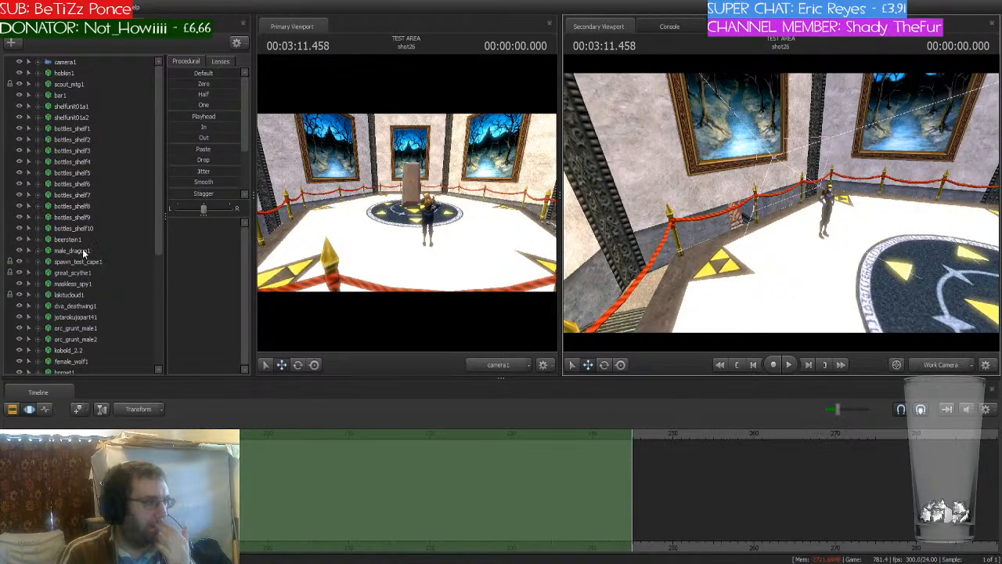
pyautogui.click(84, 251)
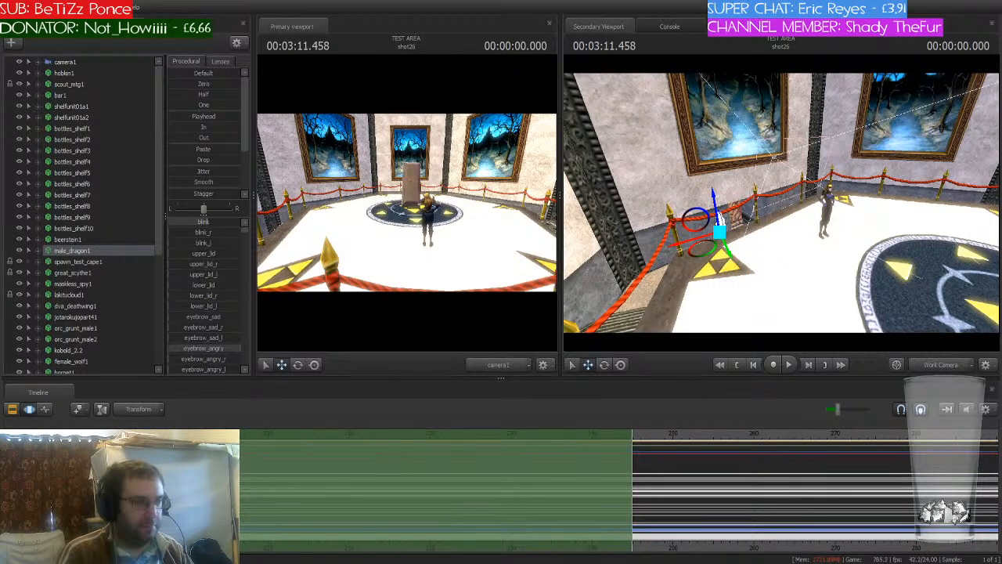
pyautogui.moveTo(704, 249); pyautogui.dragTo(799, 250)
pyautogui.moveTo(786, 210); pyautogui.dragTo(733, 205)
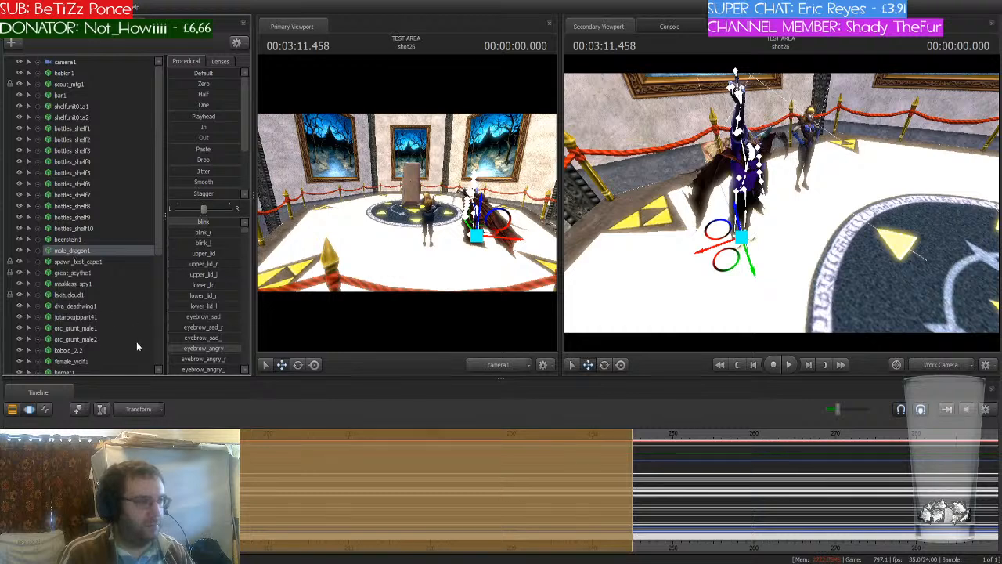
pyautogui.click(211, 349)
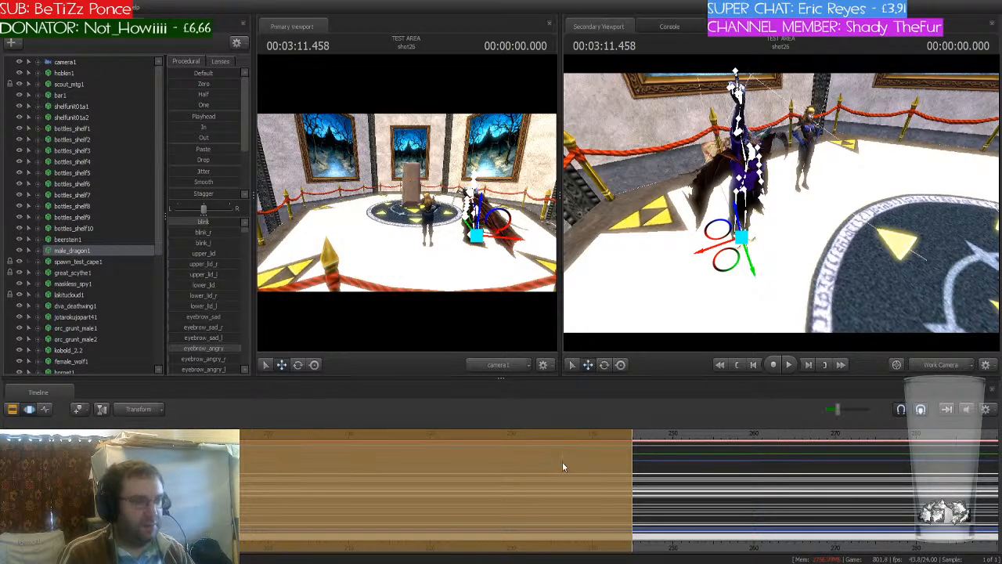
pyautogui.hotkey('ctrl', 'z')
# - Rotate male_dragon1 to face the casket and adjust its standing position beside dva_deathwing1
pyautogui.moveTo(671, 291); pyautogui.dragTo(658, 266)
pyautogui.press('e')
pyautogui.moveTo(748, 283); pyautogui.dragTo(713, 324)
pyautogui.press('w')
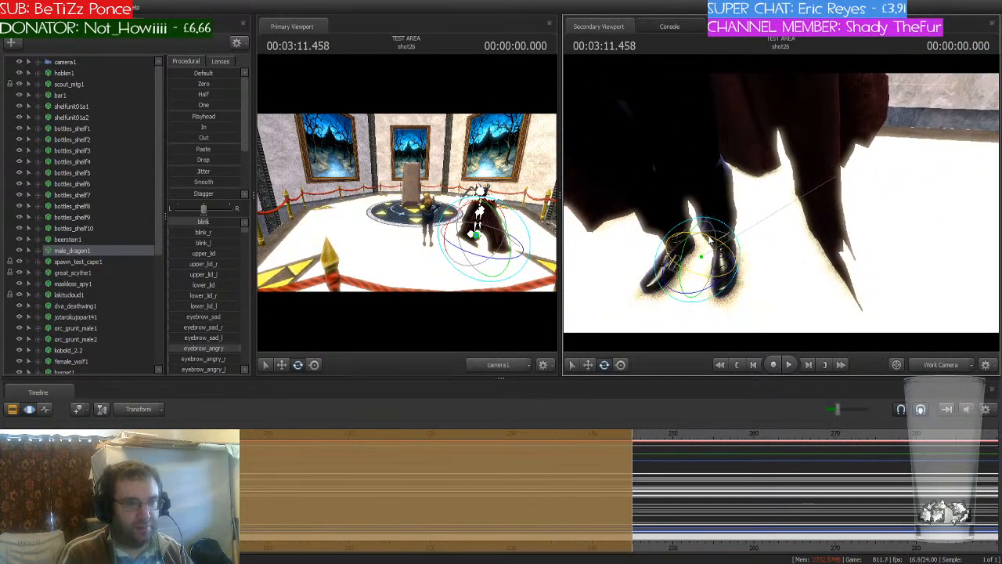
pyautogui.moveTo(708, 238); pyautogui.dragTo(710, 239)
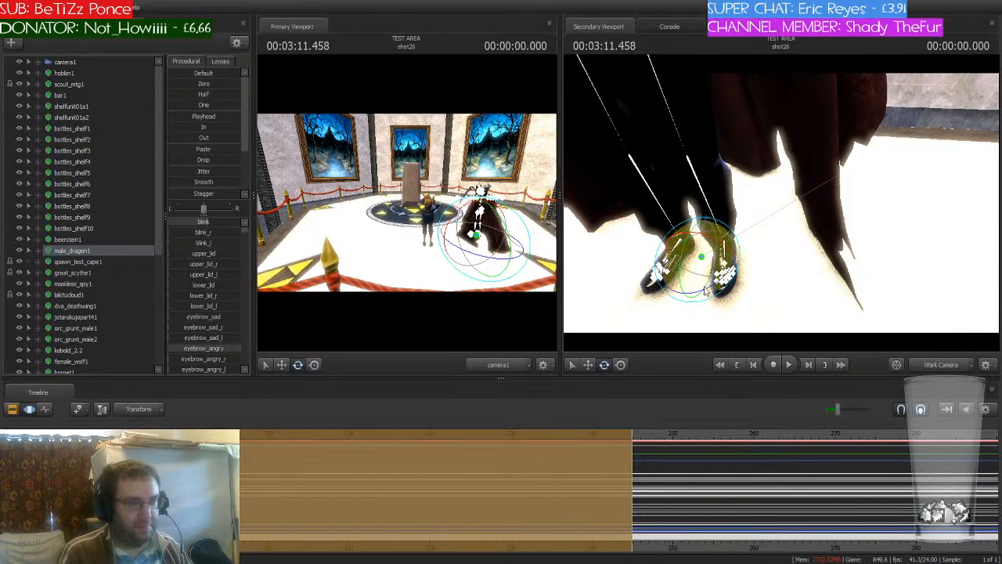
pyautogui.moveTo(736, 235)
pyautogui.mouseDown()
pyautogui.moveTo(757, 183)
pyautogui.moveTo(681, 205)
pyautogui.moveTo(720, 196)
pyautogui.moveTo(763, 205)
pyautogui.moveTo(745, 249)
pyautogui.moveTo(717, 259)
pyautogui.moveTo(772, 229)
pyautogui.moveTo(829, 223)
pyautogui.moveTo(790, 227)
pyautogui.mouseUp()
pyautogui.press('w')
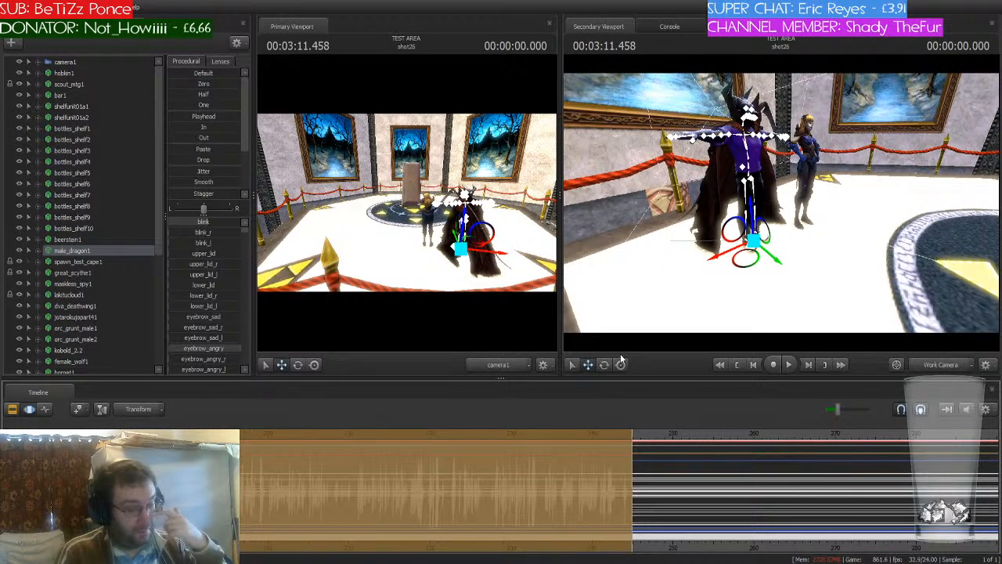
# - Move hornet1 from the blue carpet onto the open museum floor near dva_deathwing1
pyautogui.moveTo(632, 313); pyautogui.dragTo(761, 203)
pyautogui.press('w')
pyautogui.press('w')
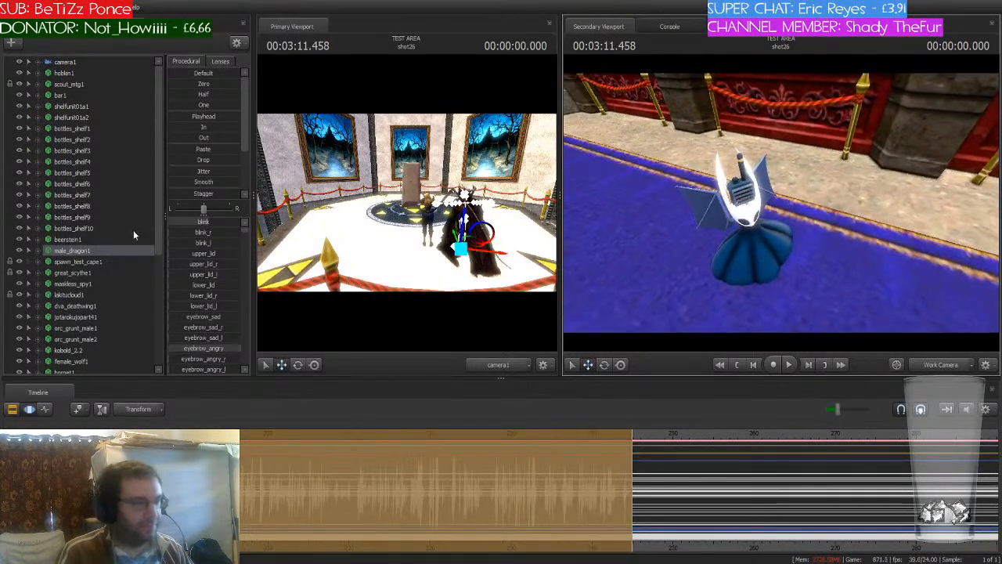
pyautogui.scroll(-1, 101, 247)
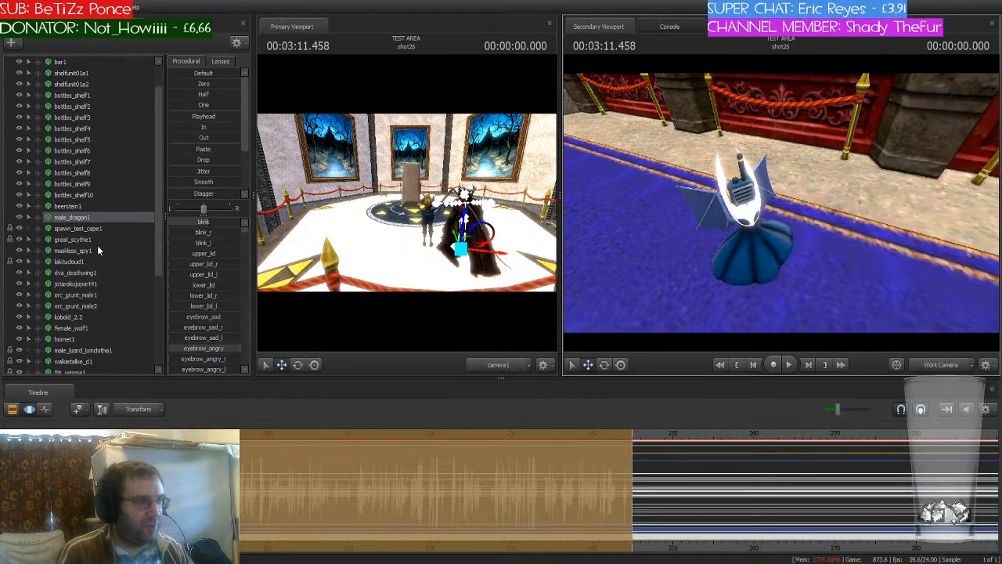
pyautogui.click(76, 339)
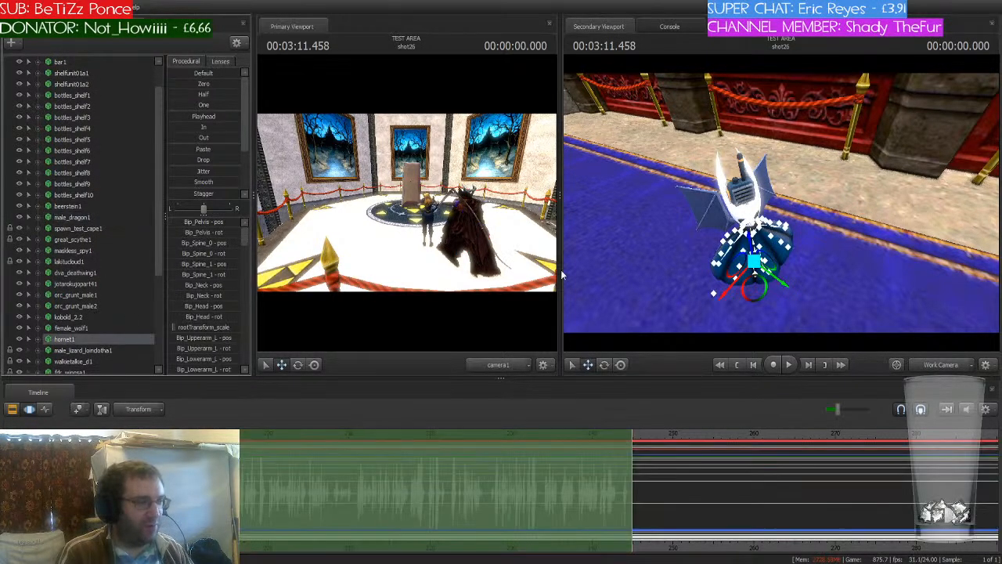
pyautogui.moveTo(750, 241); pyautogui.dragTo(739, 125)
pyautogui.moveTo(739, 196); pyautogui.dragTo(704, 203)
pyautogui.moveTo(775, 235); pyautogui.dragTo(888, 106)
pyautogui.moveTo(781, 202); pyautogui.dragTo(747, 127)
pyautogui.moveTo(797, 168); pyautogui.dragTo(779, 212)
pyautogui.moveTo(763, 255); pyautogui.dragTo(963, 70)
# - Adjust hornet1's standing position beside dva_deathwing1 and rotate the model in place
pyautogui.press('w')
pyautogui.moveTo(801, 201); pyautogui.dragTo(801, 201, button='right')
pyautogui.moveTo(806, 189); pyautogui.dragTo(781, 208)
pyautogui.moveTo(780, 208); pyautogui.dragTo(799, 278, button='right')
pyautogui.press('e')
pyautogui.moveTo(801, 285); pyautogui.dragTo(824, 279)
pyautogui.moveTo(825, 279); pyautogui.dragTo(771, 280, button='right')
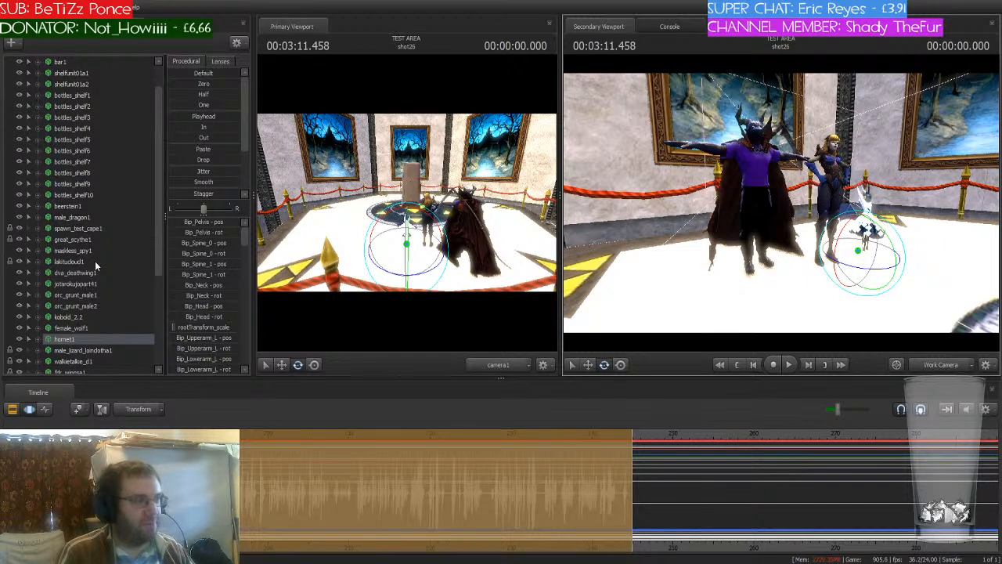
# - Move jotarokujopart41 onto the museum floor beside male_dragon1, near the rope barrier
pyautogui.click(97, 285)
pyautogui.moveTo(781, 206)
pyautogui.mouseDown()
pyautogui.moveTo(781, 235)
pyautogui.moveTo(782, 206)
pyautogui.mouseUp()
pyautogui.press('w')
pyautogui.moveTo(718, 164); pyautogui.dragTo(763, 174)
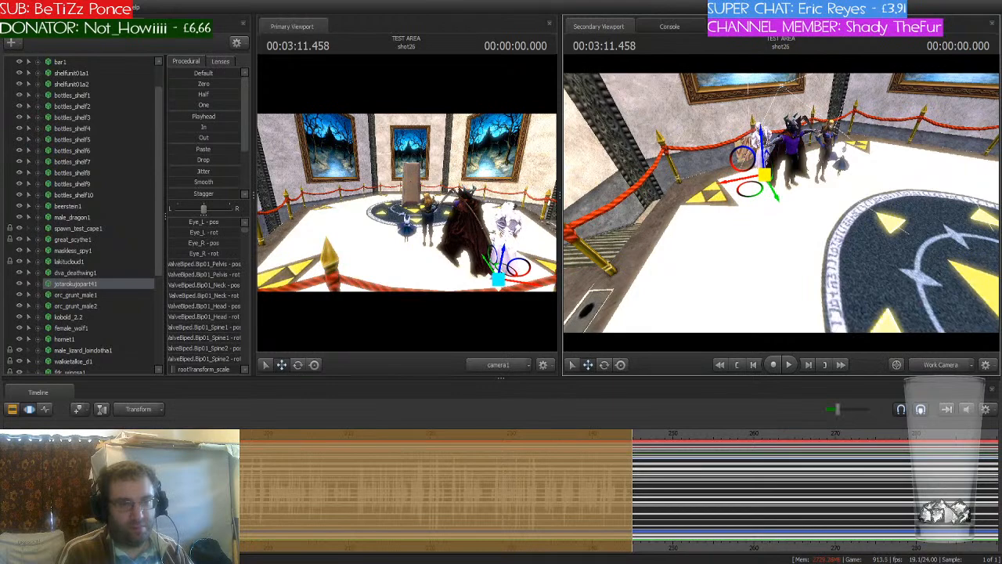
pyautogui.moveTo(723, 240); pyautogui.dragTo(782, 208)
pyautogui.press('w')
pyautogui.press('s')
pyautogui.press('w')
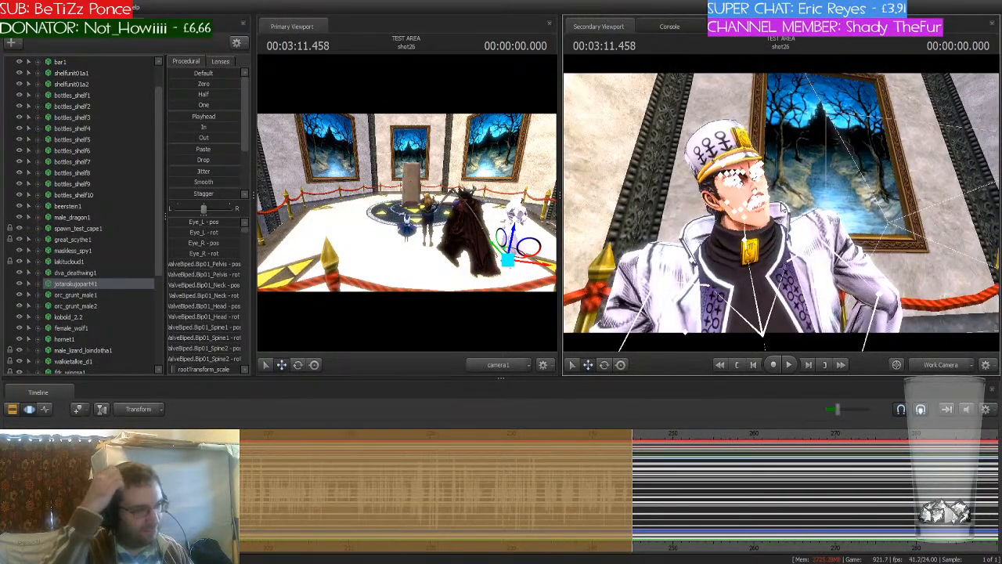
pyautogui.press('s')
pyautogui.moveTo(781, 208); pyautogui.dragTo(771, 213)
# - Copy jotarokujopart41's pose from 00:02:43.458 in shot22 into the selected time range, leaving out rootTransform
pyautogui.scroll(-3, 619, 489)
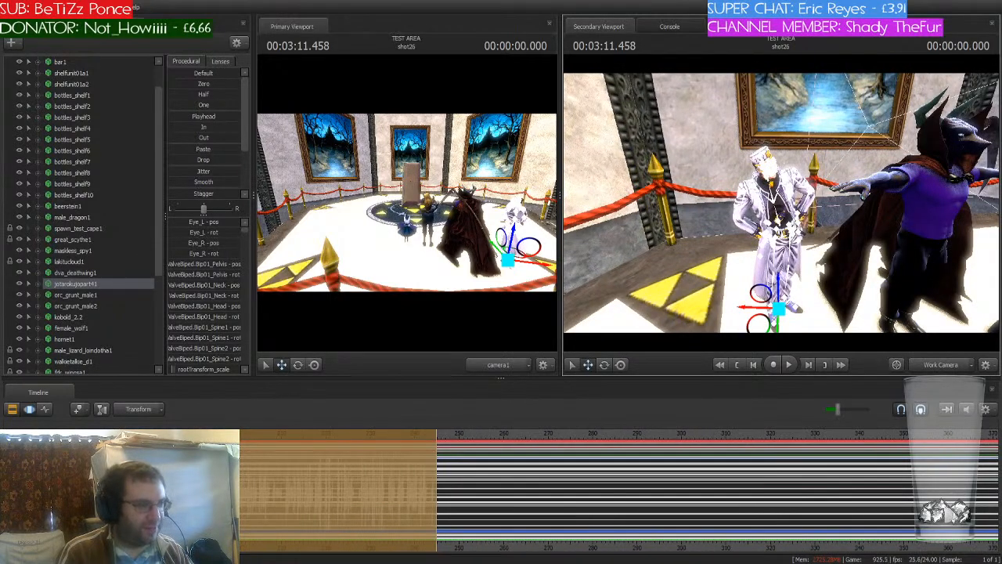
pyautogui.moveTo(76, 508); pyautogui.dragTo(384, 521, button='middle')
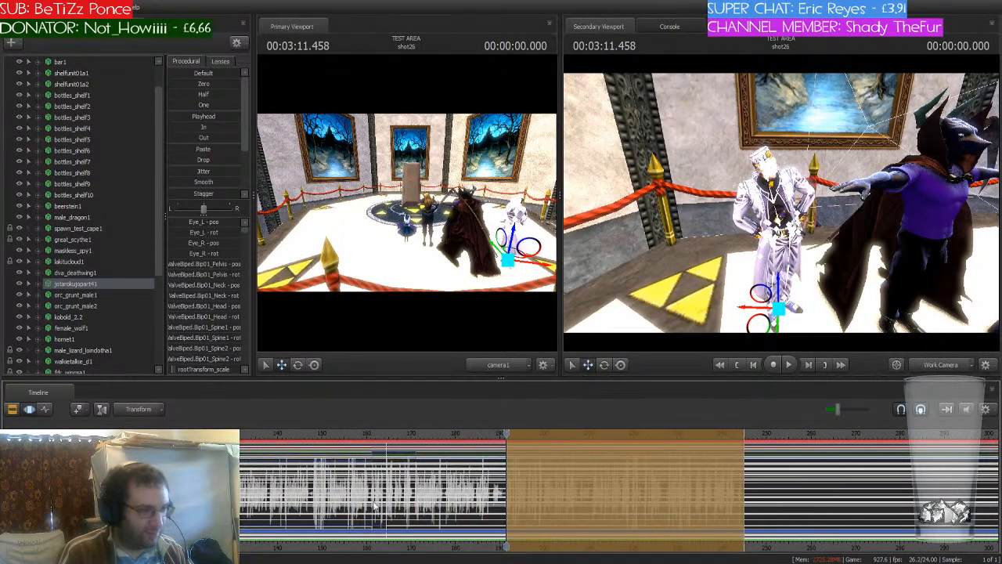
pyautogui.click(401, 437)
pyautogui.scroll(2, 402, 437)
pyautogui.click(398, 433)
pyautogui.moveTo(399, 432); pyautogui.dragTo(350, 454)
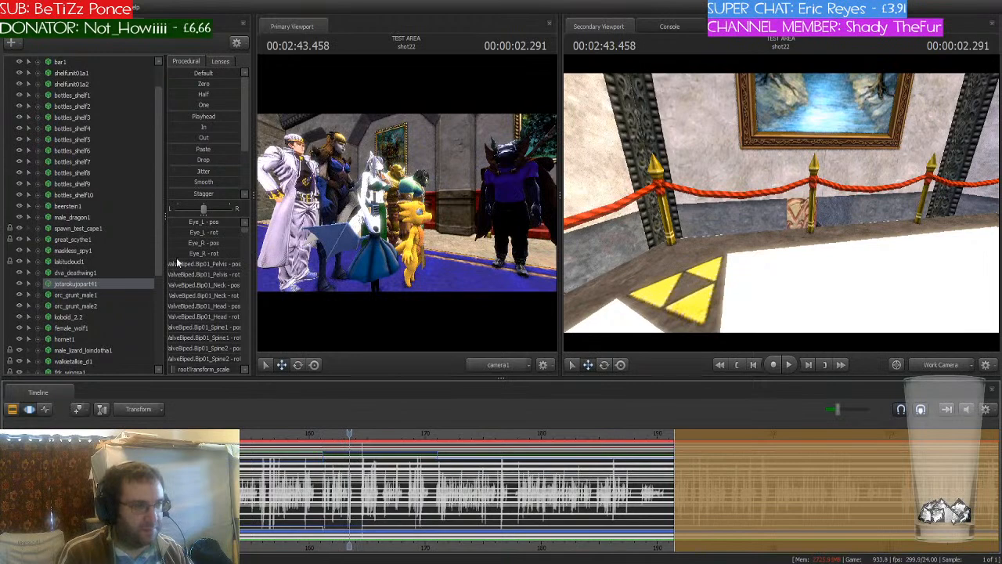
pyautogui.click(31, 284)
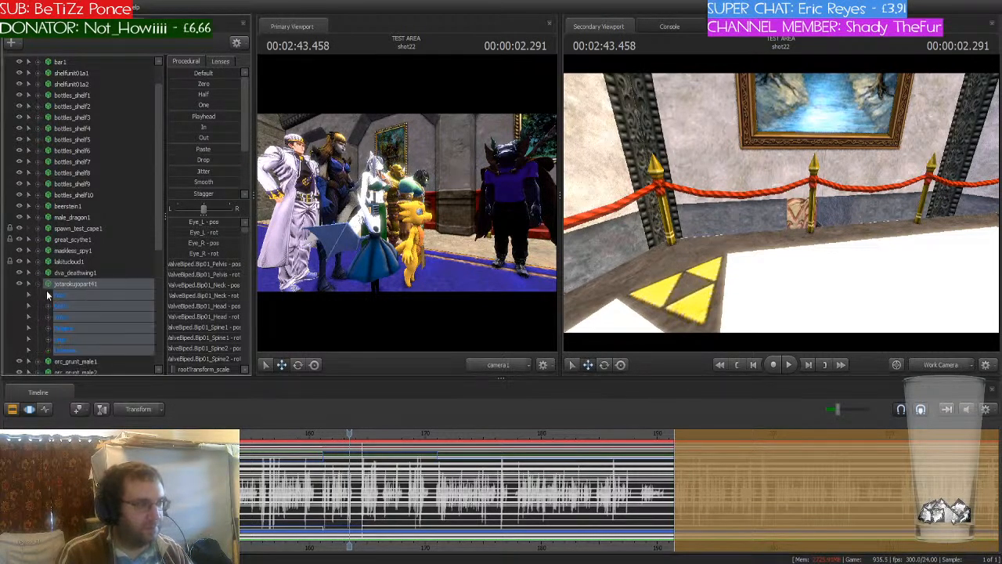
pyautogui.click(49, 305)
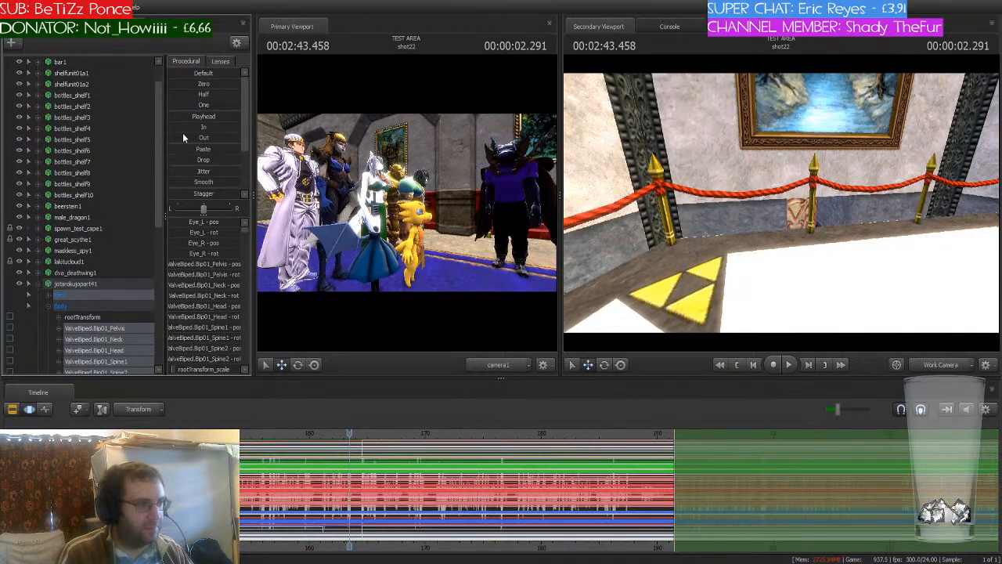
pyautogui.moveTo(192, 115); pyautogui.dragTo(227, 115)
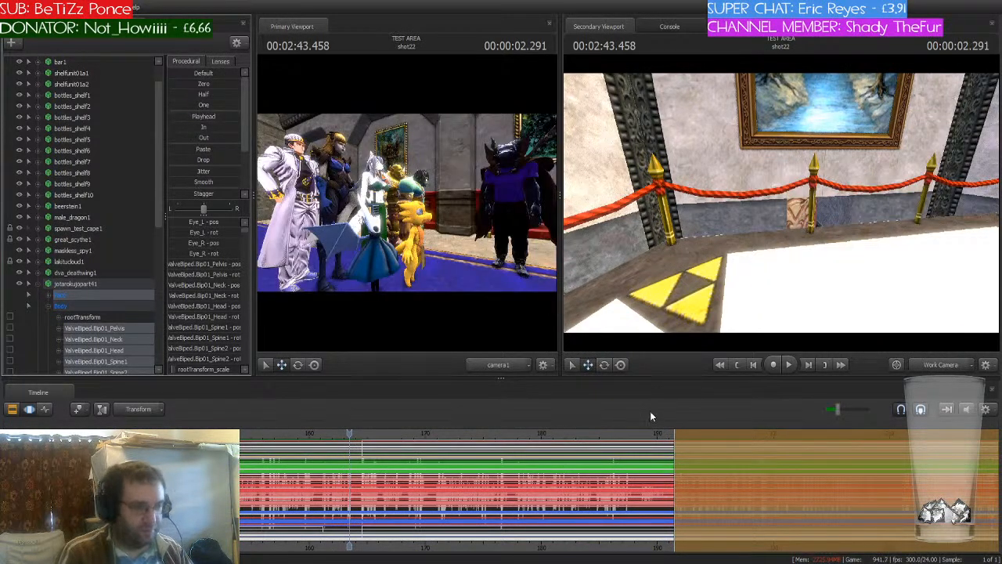
# - Return the playhead to the start of shot26 and collapse jotarokujopart41's control groups
pyautogui.press('Down')
pyautogui.press('Down')
pyautogui.press('Down')
pyautogui.press('Down')
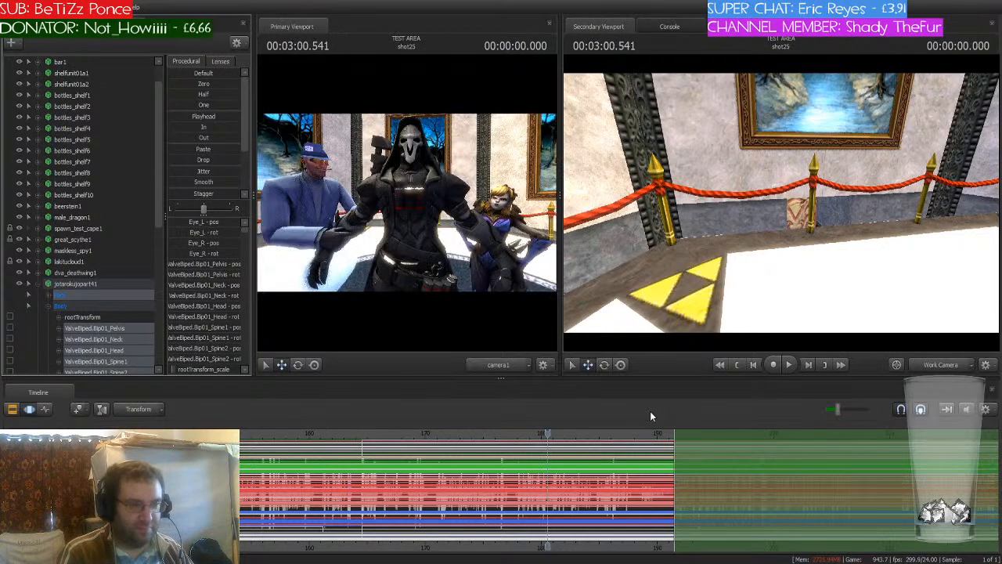
pyautogui.moveTo(711, 297); pyautogui.dragTo(792, 300)
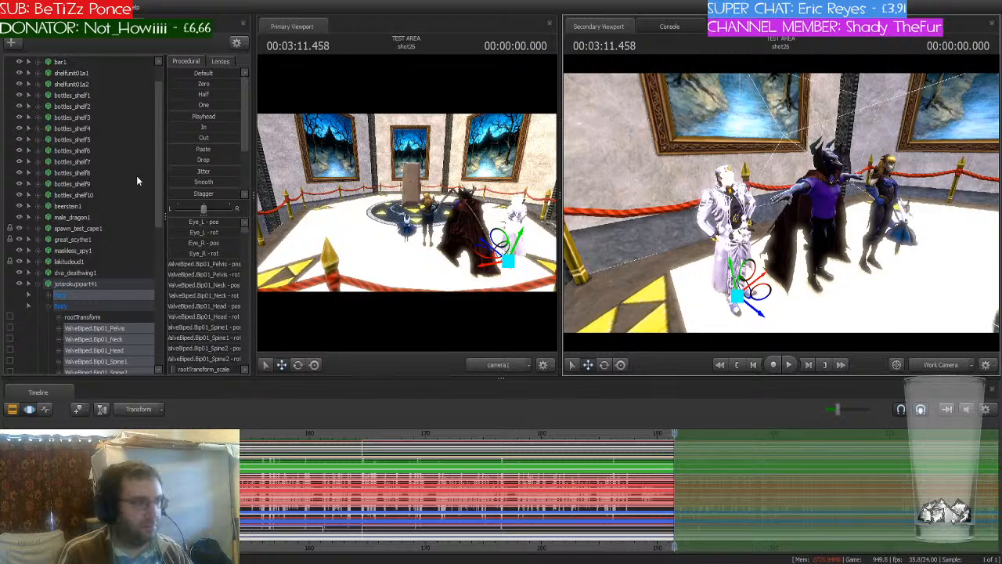
pyautogui.click(39, 285)
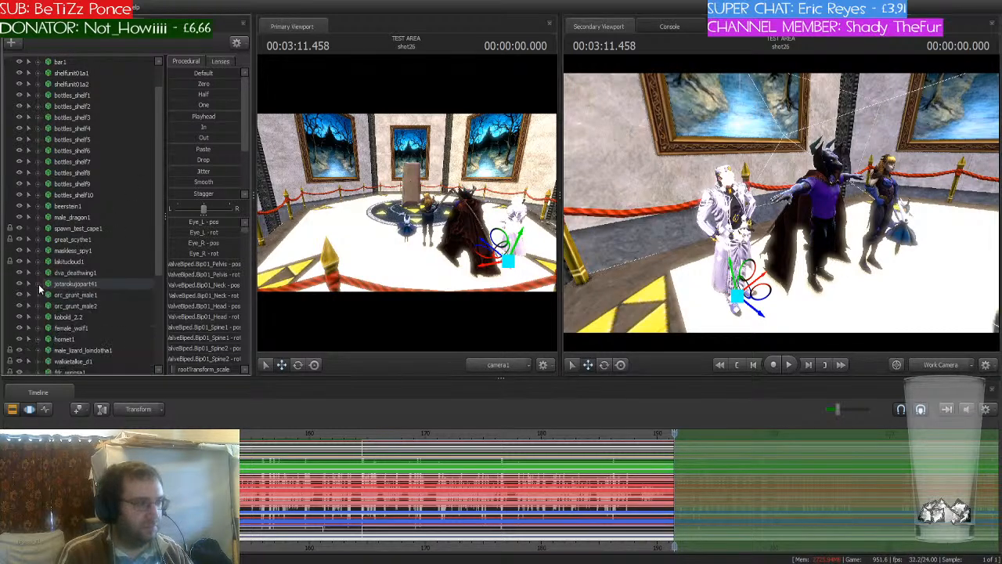
# - Move orc_grunt_male1 and orc_grunt_male2 together onto the museum floor beside dva_deathwing1
pyautogui.click(108, 293)
pyautogui.keyDown('ctrl'); pyautogui.click(94, 306); pyautogui.keyUp('ctrl')
pyautogui.moveTo(631, 240); pyautogui.dragTo(836, 169)
pyautogui.moveTo(784, 216); pyautogui.dragTo(721, 224)
pyautogui.press('w')
pyautogui.press('w')
pyautogui.press('w')
pyautogui.press('s')
pyautogui.press('s')
pyautogui.press('s')
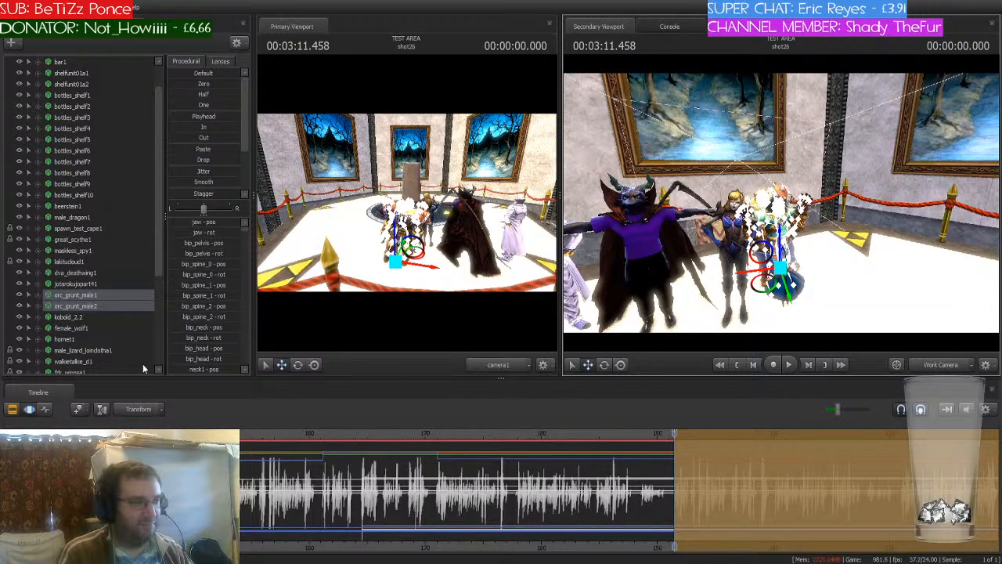
# - Apply orc_grunt_male1's pose from 00:02:42.333 in shot22 to the selected time range, excluding rootTransform
pyautogui.click(96, 296)
pyautogui.moveTo(374, 438); pyautogui.dragTo(336, 432)
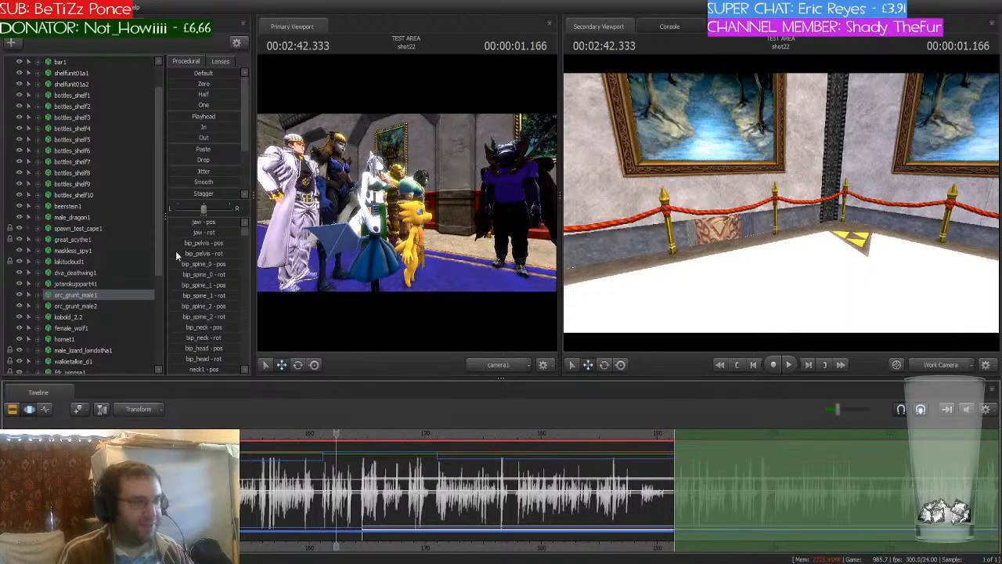
pyautogui.moveTo(182, 117)
pyautogui.mouseDown()
pyautogui.moveTo(198, 117)
pyautogui.moveTo(183, 117)
pyautogui.mouseUp()
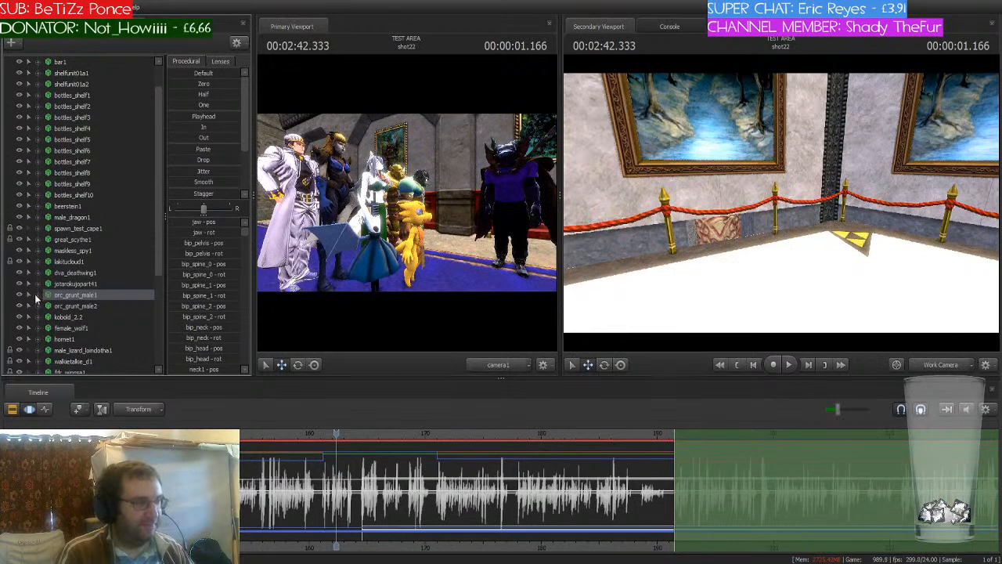
pyautogui.click(35, 293)
pyautogui.click(48, 315)
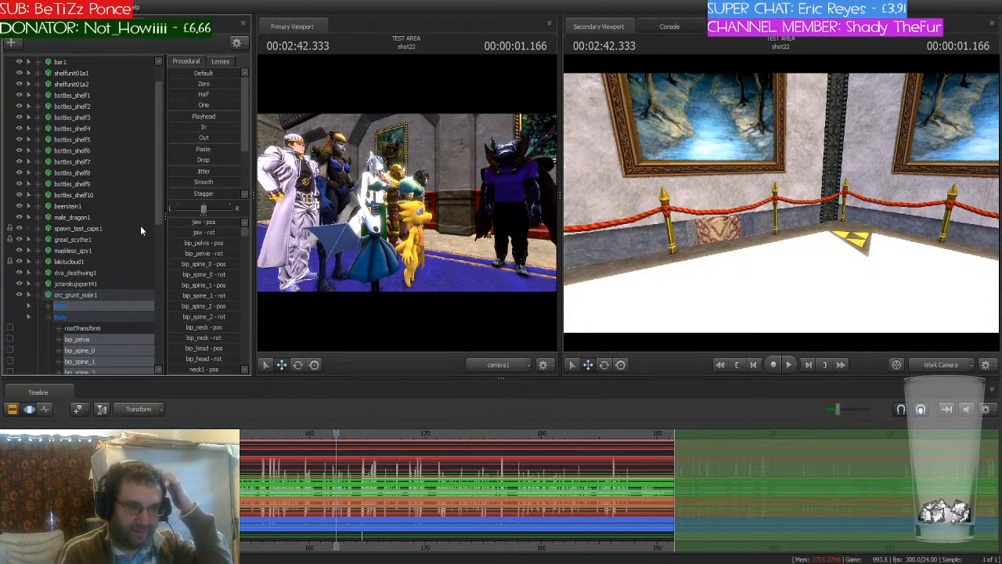
pyautogui.moveTo(185, 117); pyautogui.dragTo(187, 117)
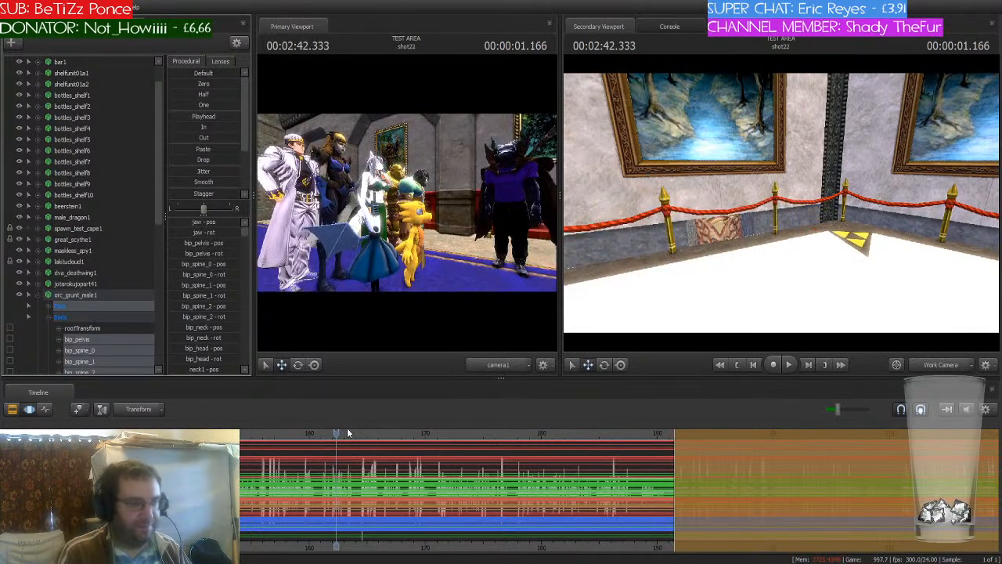
pyautogui.press('Return')
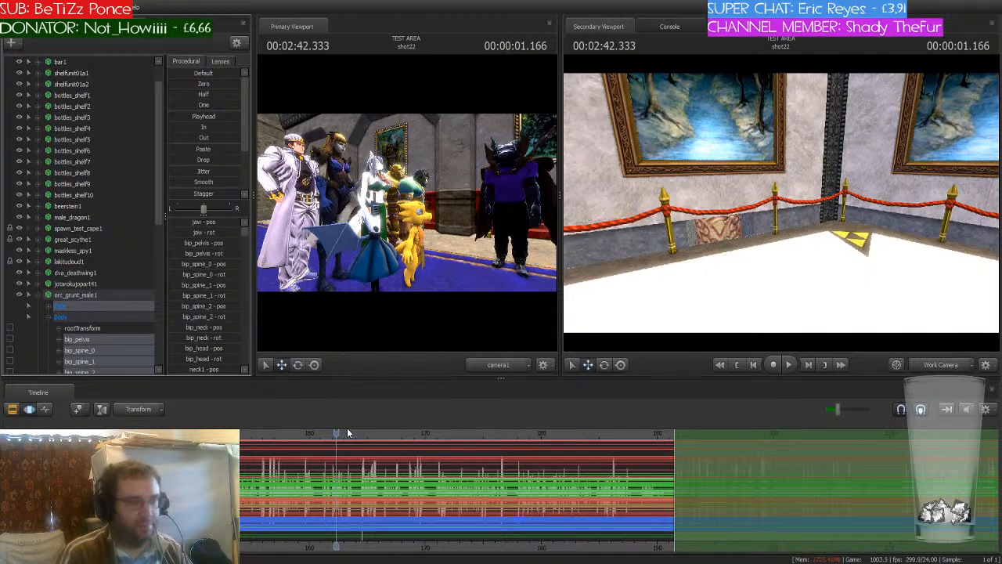
pyautogui.click(36, 296)
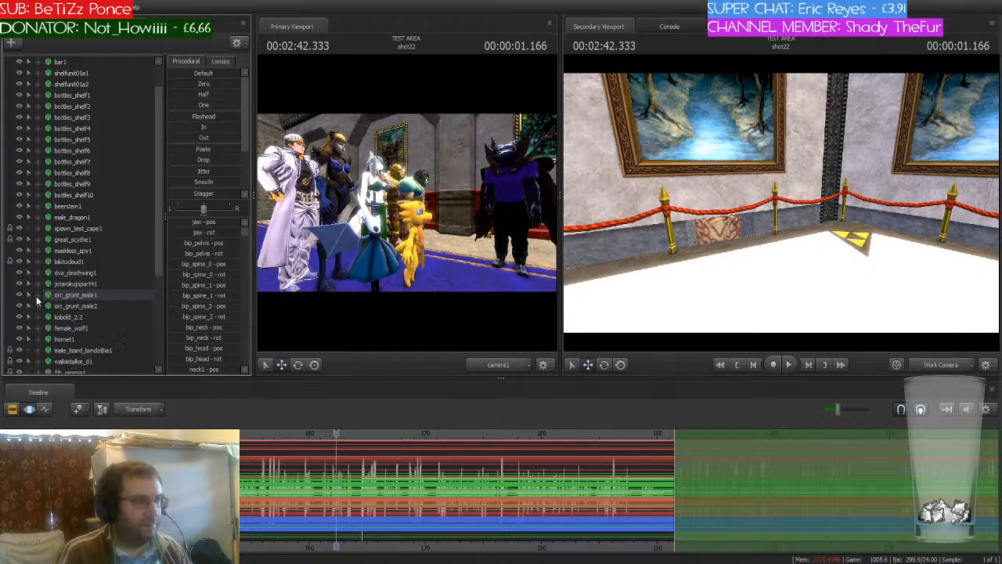
# - Apply kobold_2.2's shot22 pose at the playhead to the selected time range, excluding rootTransform
pyautogui.click(59, 317)
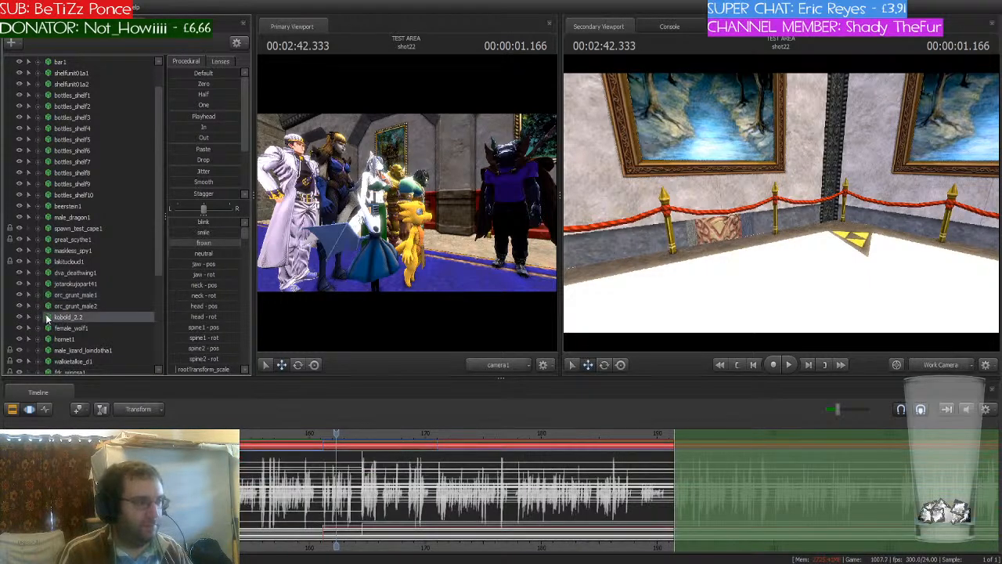
pyautogui.click(42, 317)
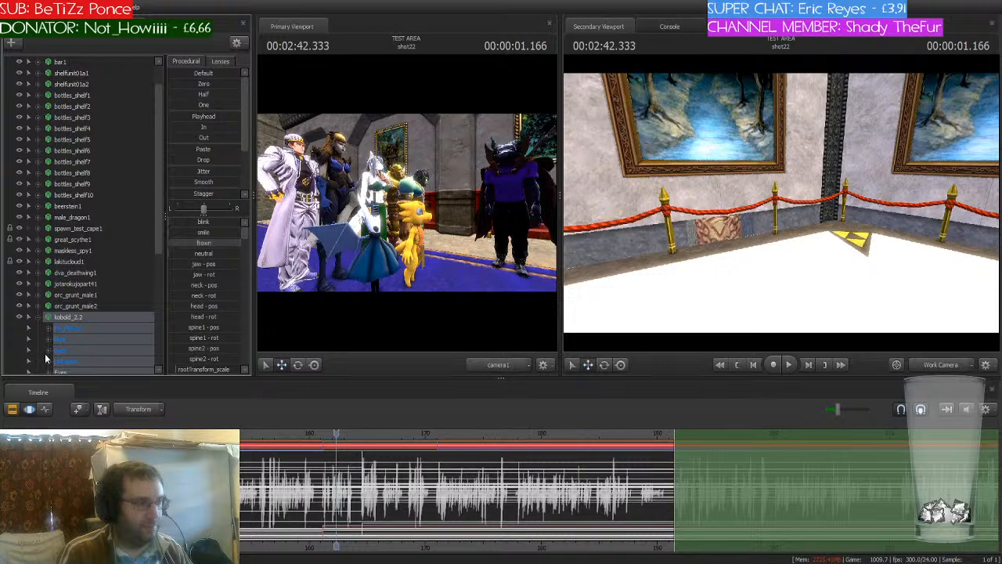
pyautogui.click(49, 349)
pyautogui.click(87, 295)
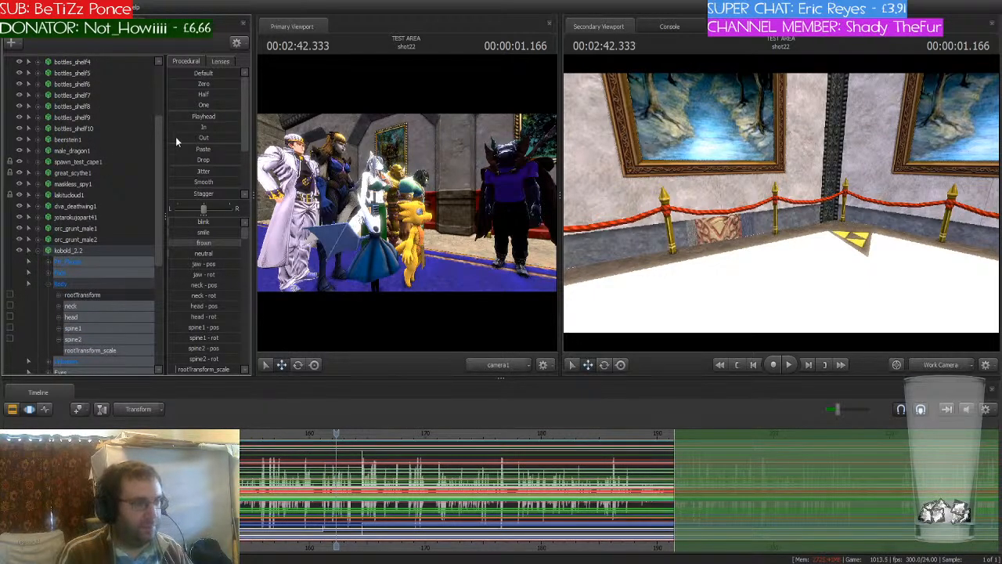
pyautogui.moveTo(180, 114); pyautogui.dragTo(343, 118)
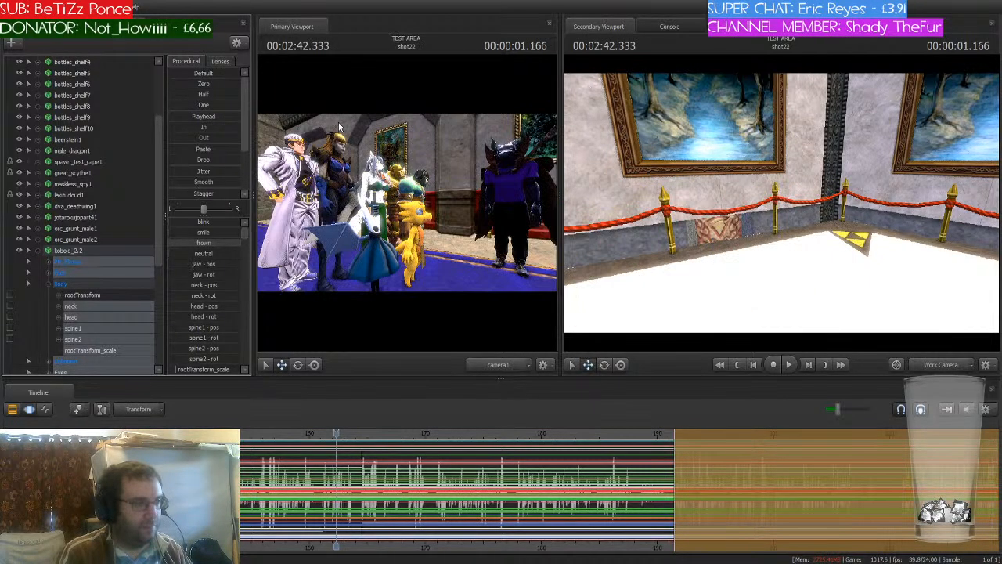
pyautogui.click(38, 250)
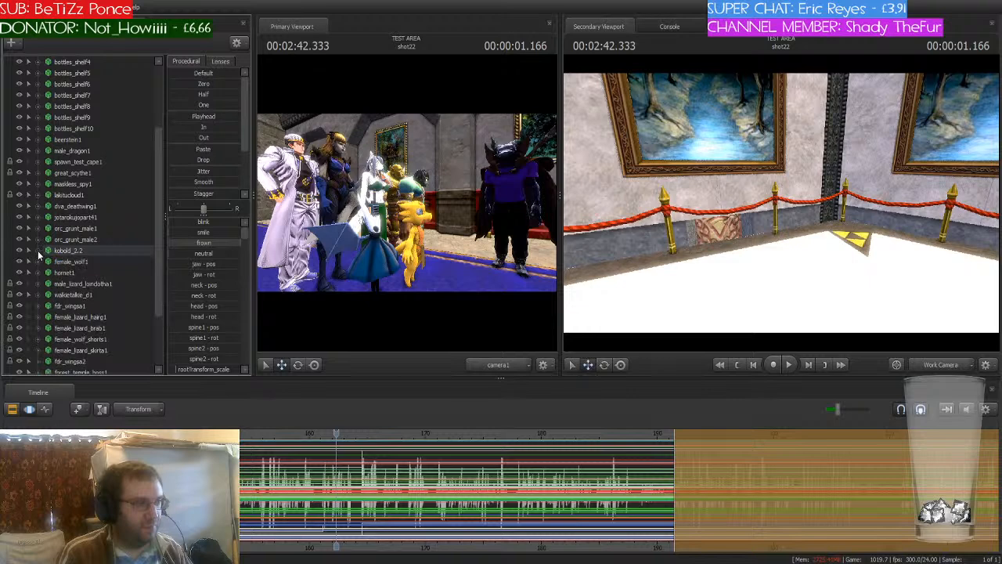
# - Apply female_wolf1's shot22 pose at the playhead to the selected time range, excluding rootTransform
pyautogui.click(39, 258)
pyautogui.click(48, 295)
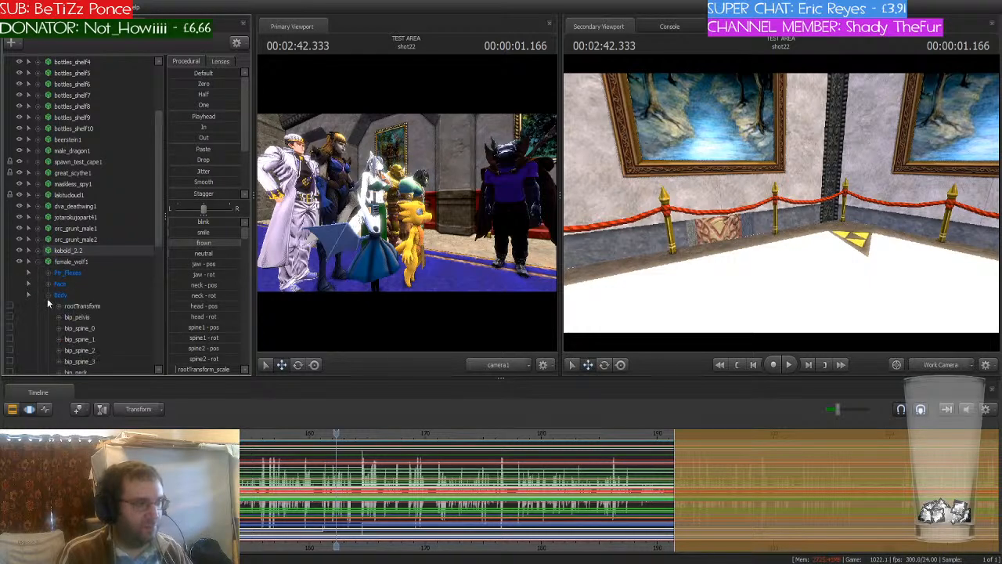
pyautogui.click(84, 262)
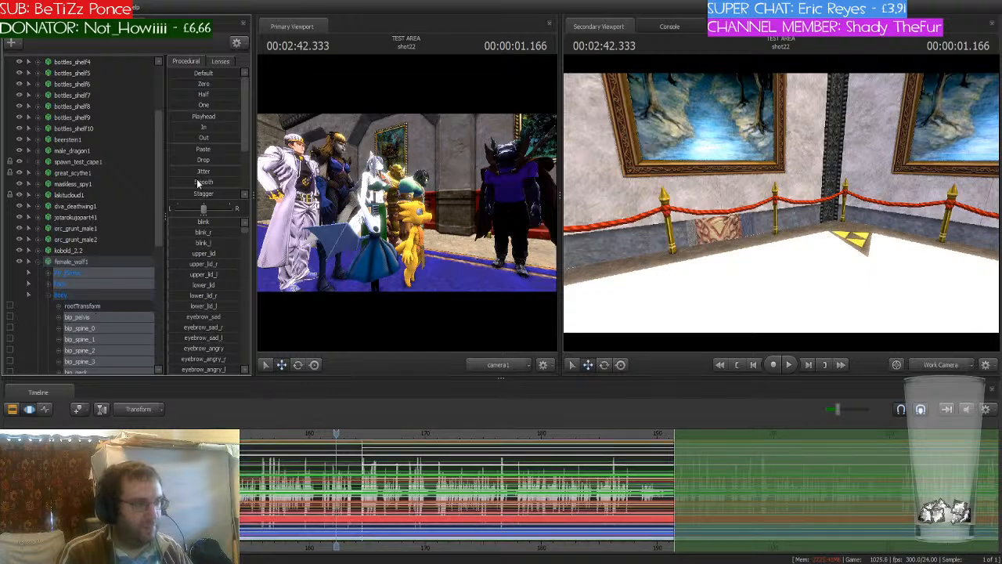
pyautogui.click(186, 119)
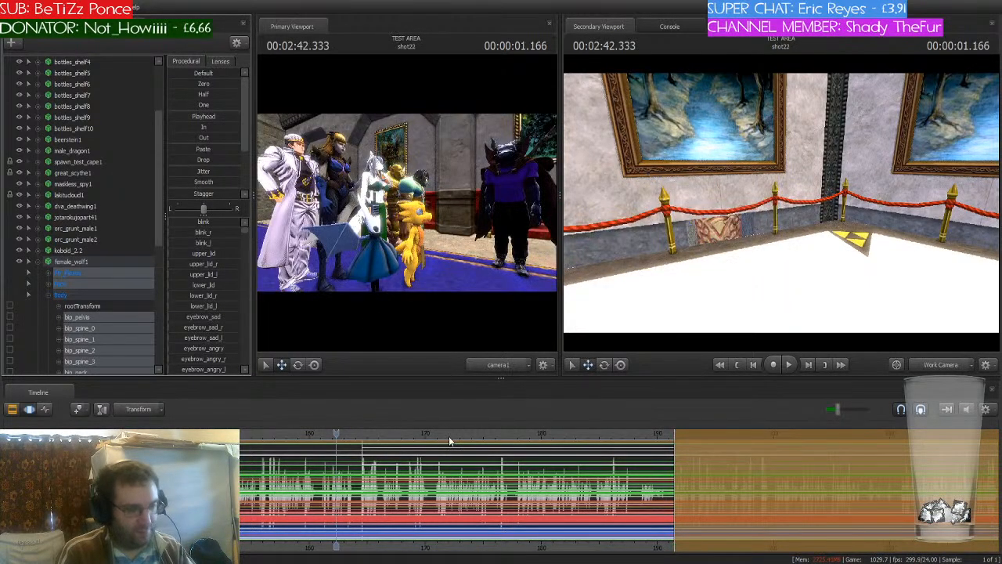
pyautogui.press('Return')
# - Select all of female_wolf1 including rootTransform and bring the playhead back to the start of shot26
pyautogui.moveTo(633, 282); pyautogui.dragTo(780, 202)
pyautogui.click(85, 258)
pyautogui.moveTo(731, 280)
pyautogui.mouseDown()
pyautogui.moveTo(822, 305)
pyautogui.moveTo(743, 291)
pyautogui.mouseUp()
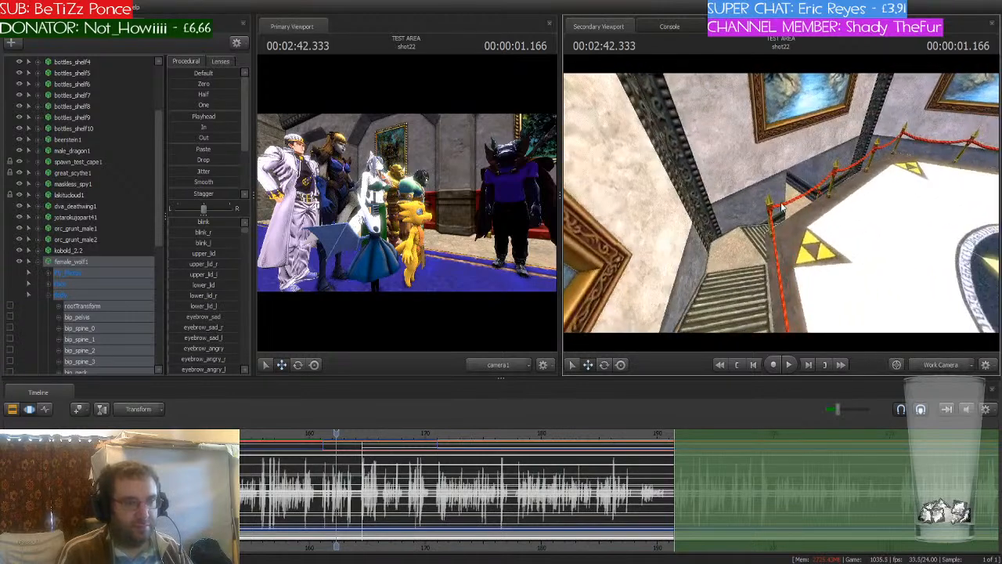
pyautogui.press('Down')
pyautogui.press('Down')
pyautogui.press('Down')
pyautogui.press('Down')
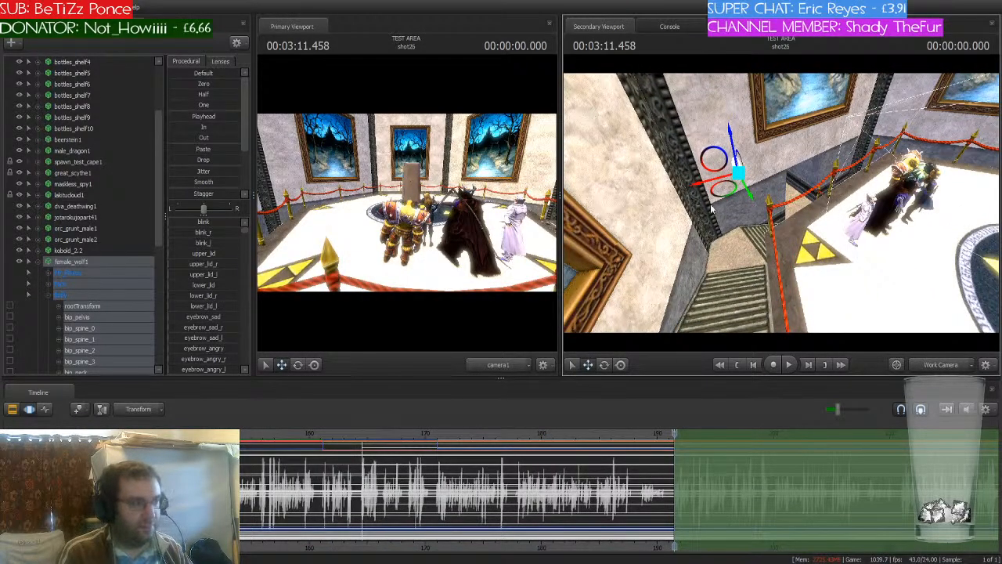
pyautogui.click(36, 262)
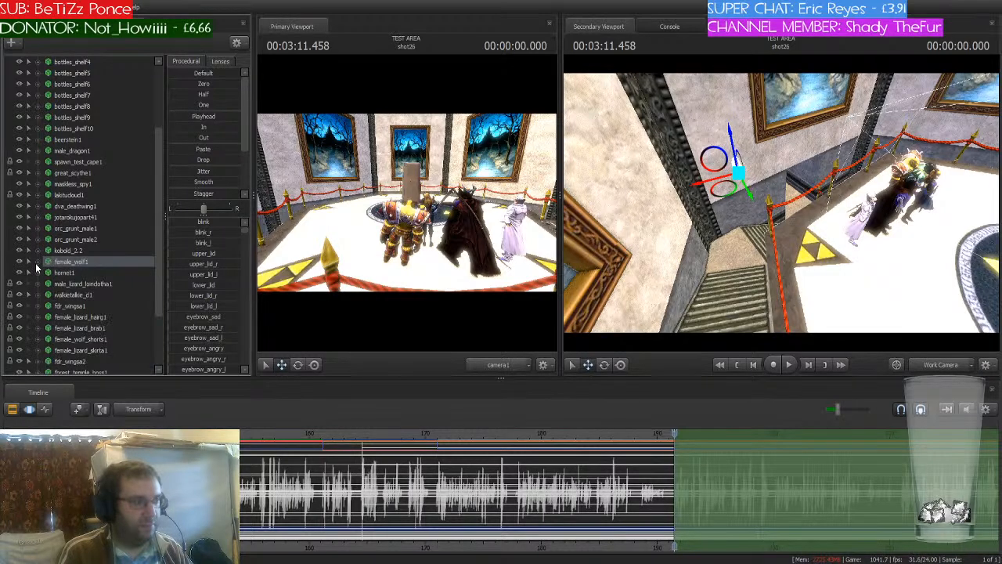
# - Move female_wolf1 from beyond the rope barrier onto the museum floor near male_dragon1
pyautogui.moveTo(715, 184); pyautogui.dragTo(796, 270)
pyautogui.keyDown('alt'); pyautogui.moveTo(810, 234); pyautogui.dragTo(779, 202); pyautogui.keyUp('alt')
pyautogui.moveTo(763, 240); pyautogui.dragTo(822, 247)
pyautogui.keyDown('alt'); pyautogui.moveTo(835, 191); pyautogui.dragTo(783, 209); pyautogui.keyUp('alt')
pyautogui.moveTo(797, 286); pyautogui.dragTo(789, 341)
pyautogui.moveTo(781, 266); pyautogui.dragTo(781, 297)
pyautogui.moveTo(736, 181); pyautogui.dragTo(771, 207)
# - Rotate female_wolf1's right hand through its bip_hand_r control
pyautogui.click(716, 174)
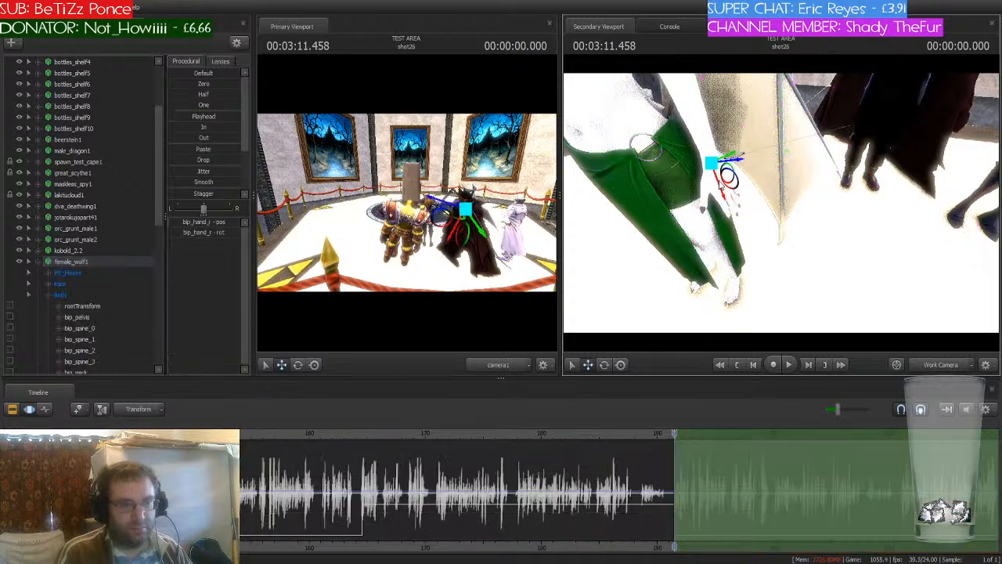
pyautogui.press('e')
pyautogui.moveTo(731, 154)
pyautogui.mouseDown()
pyautogui.moveTo(726, 146)
pyautogui.moveTo(729, 156)
pyautogui.mouseUp()
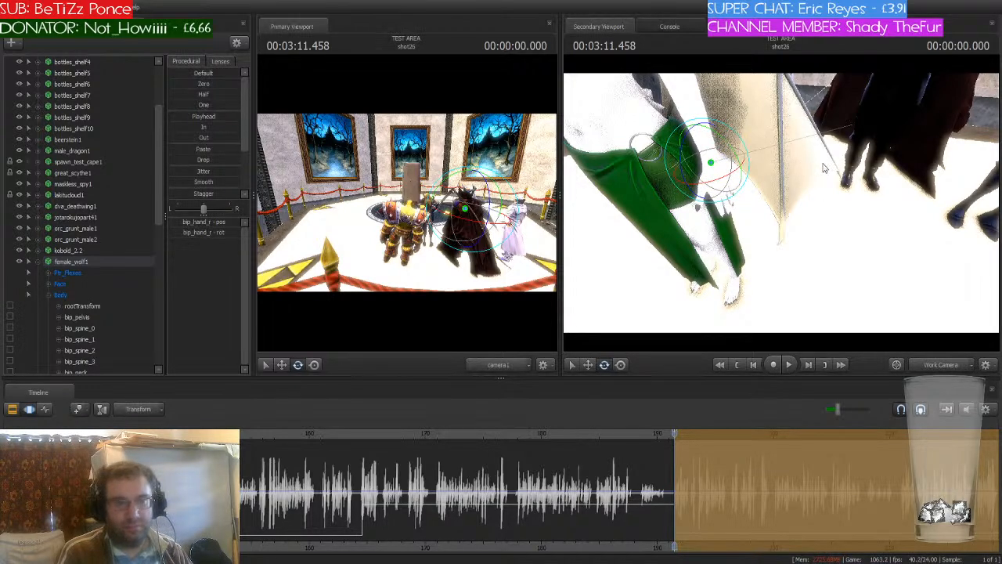
pyautogui.moveTo(838, 185); pyautogui.dragTo(787, 187)
pyautogui.press('s')
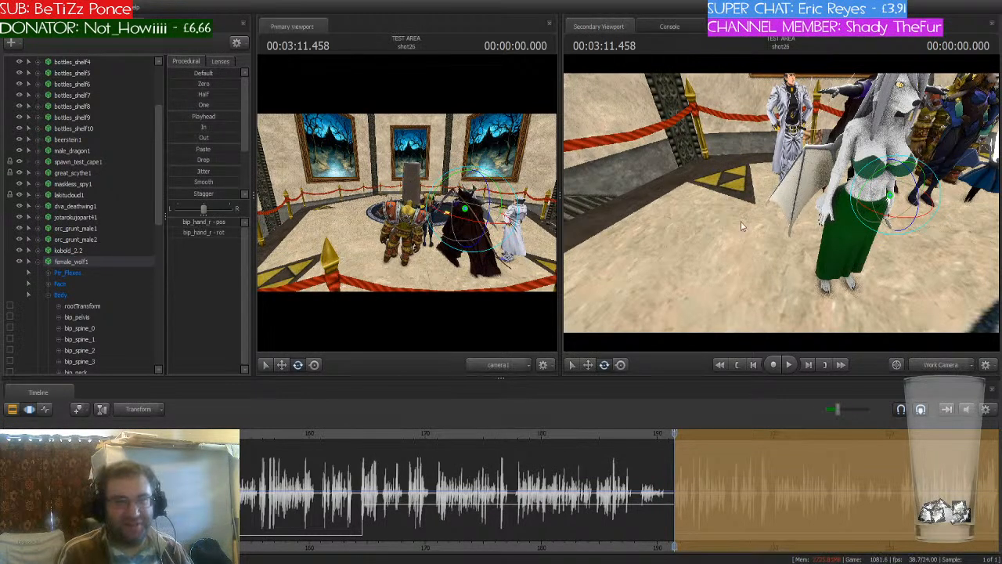
# - Select the whole female_wolf1 model and shift it along the floor beside male_dragon1
pyautogui.click(72, 263)
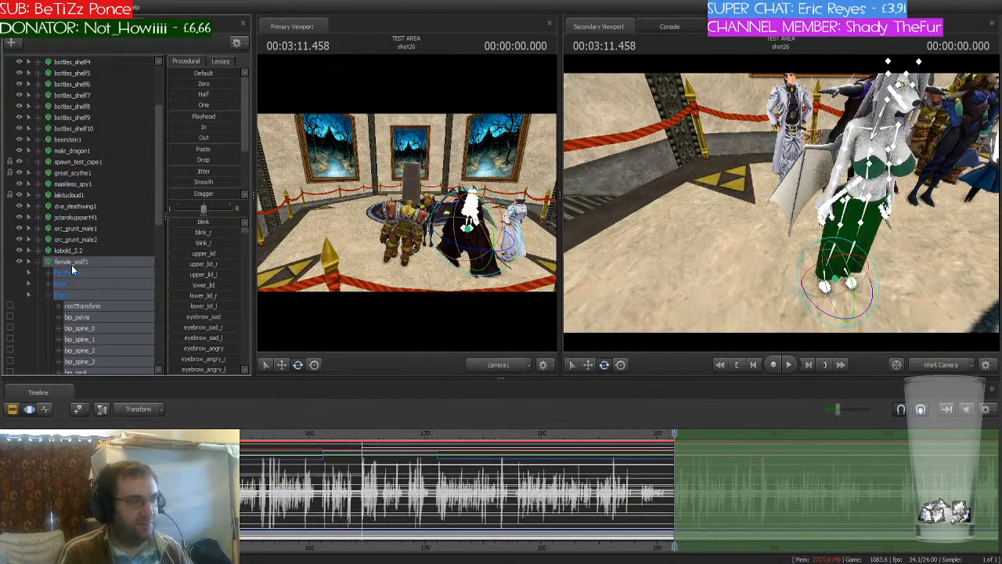
pyautogui.press('w')
pyautogui.moveTo(829, 294); pyautogui.dragTo(971, 188)
pyautogui.moveTo(781, 202); pyautogui.dragTo(611, 213)
pyautogui.press('d')
pyautogui.moveTo(767, 304); pyautogui.dragTo(677, 311)
# - Rotate the whole female_wolf1 model so it faces the floor emblem like the rest of the group
pyautogui.press('e')
pyautogui.moveTo(716, 314); pyautogui.dragTo(782, 206)
pyautogui.press('a')
pyautogui.press('d')
pyautogui.press('w')
pyautogui.press('s')
pyautogui.press('w')
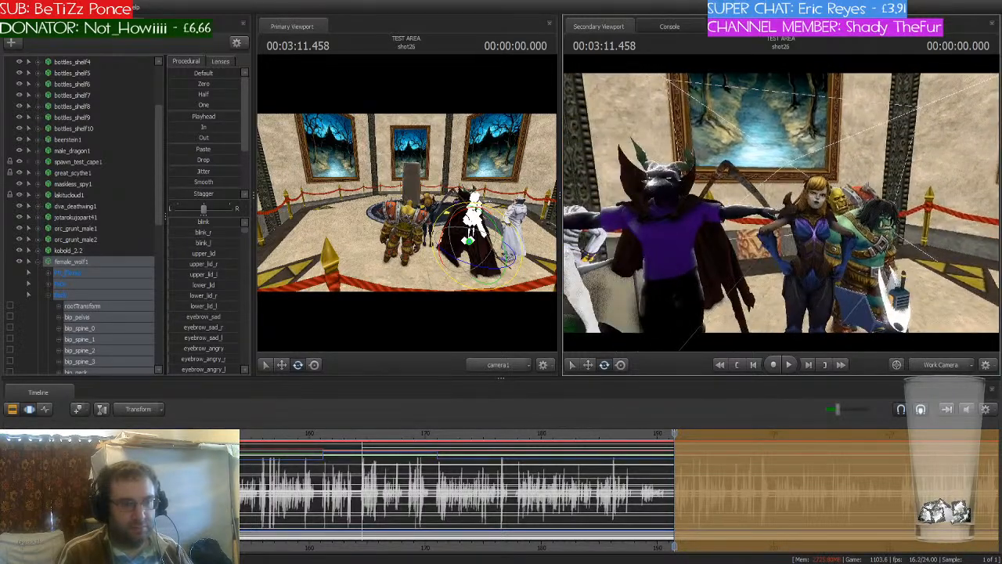
pyautogui.press('s')
pyautogui.moveTo(789, 160); pyautogui.dragTo(781, 208)
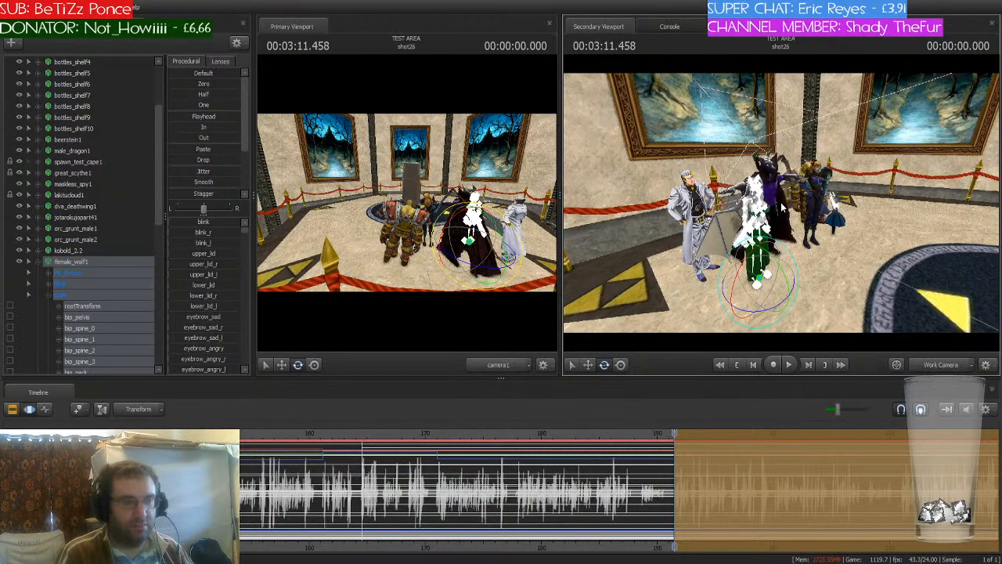
# - Select dva_deathwing1's rootTransform and rotate the character toward the front of the group
pyautogui.press('w')
pyautogui.moveTo(887, 225)
pyautogui.mouseDown()
pyautogui.moveTo(944, 205)
pyautogui.moveTo(904, 219)
pyautogui.moveTo(900, 211)
pyautogui.moveTo(896, 250)
pyautogui.mouseUp()
pyautogui.press('w')
pyautogui.press('s')
pyautogui.press('ctrl')
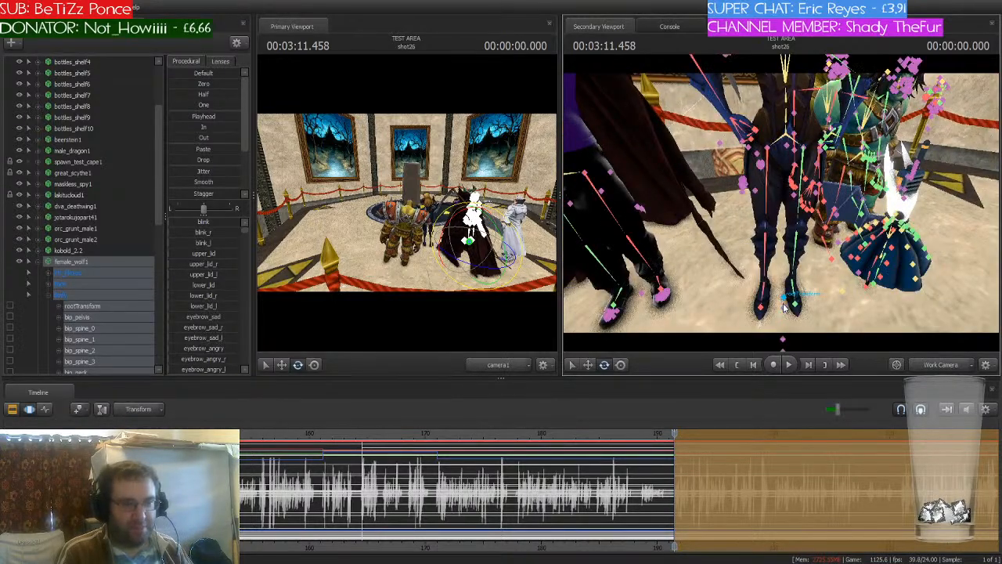
pyautogui.keyDown('ctrl'); pyautogui.click(783, 302); pyautogui.keyUp('ctrl')
pyautogui.moveTo(800, 277); pyautogui.dragTo(799, 280)
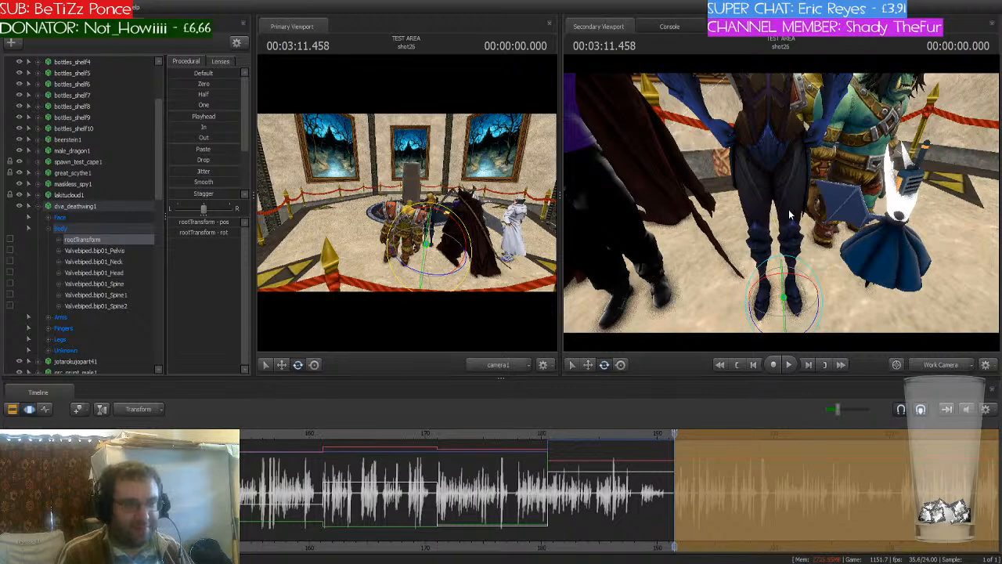
pyautogui.press('s')
pyautogui.moveTo(781, 202)
pyautogui.mouseDown()
pyautogui.moveTo(752, 160)
pyautogui.moveTo(775, 172)
pyautogui.moveTo(781, 164)
pyautogui.mouseUp()
pyautogui.press('w')
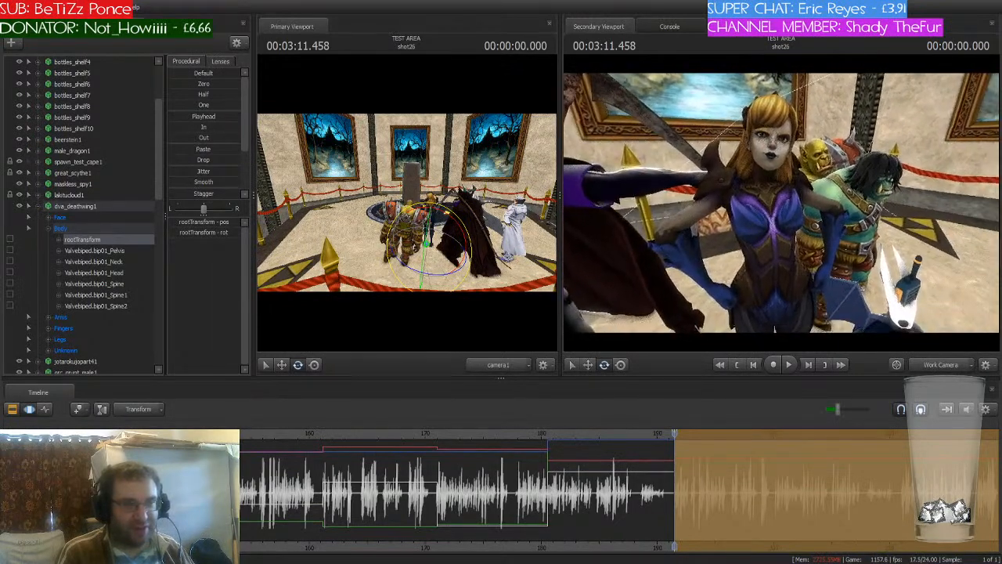
# - Select all of dva_deathwing1's controls and paste the copied pose onto them
pyautogui.click(86, 208)
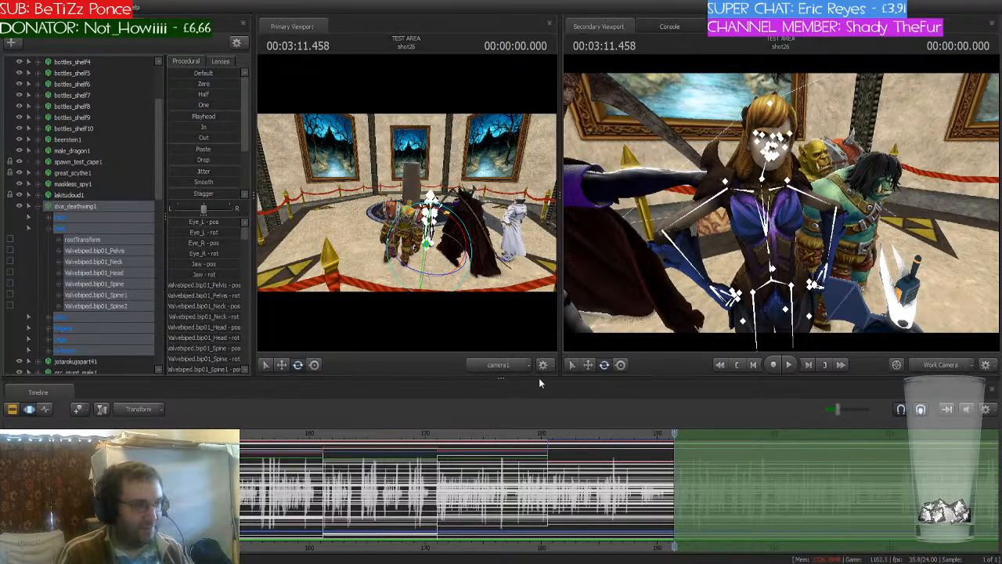
pyautogui.hotkey('ctrl', 'v')
pyautogui.moveTo(805, 249); pyautogui.dragTo(805, 329)
pyautogui.moveTo(792, 283); pyautogui.dragTo(784, 186)
pyautogui.press('w')
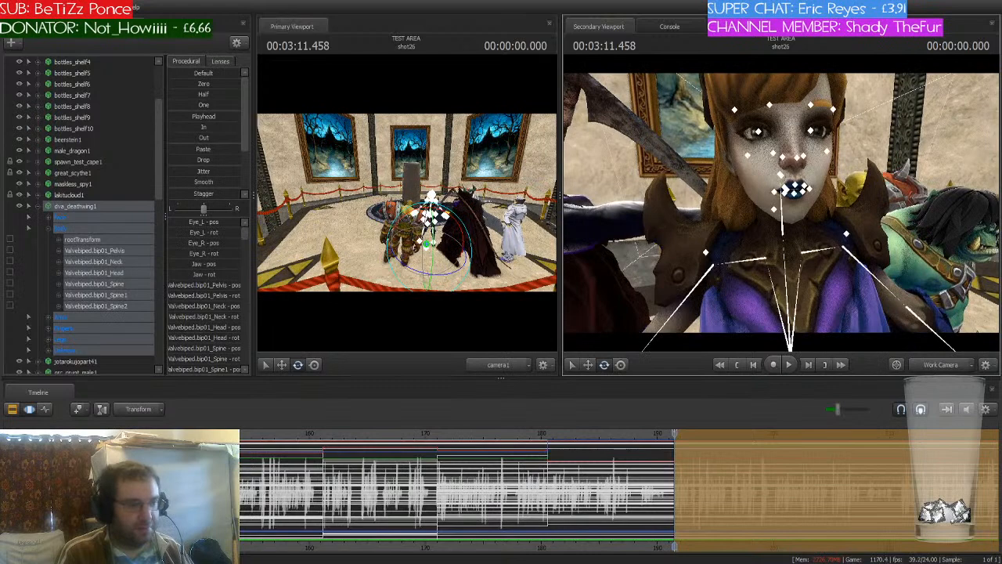
# - Adjust the lower middle lip control on dva_deathwing1's face
pyautogui.press('w')
pyautogui.moveTo(773, 276); pyautogui.dragTo(821, 275)
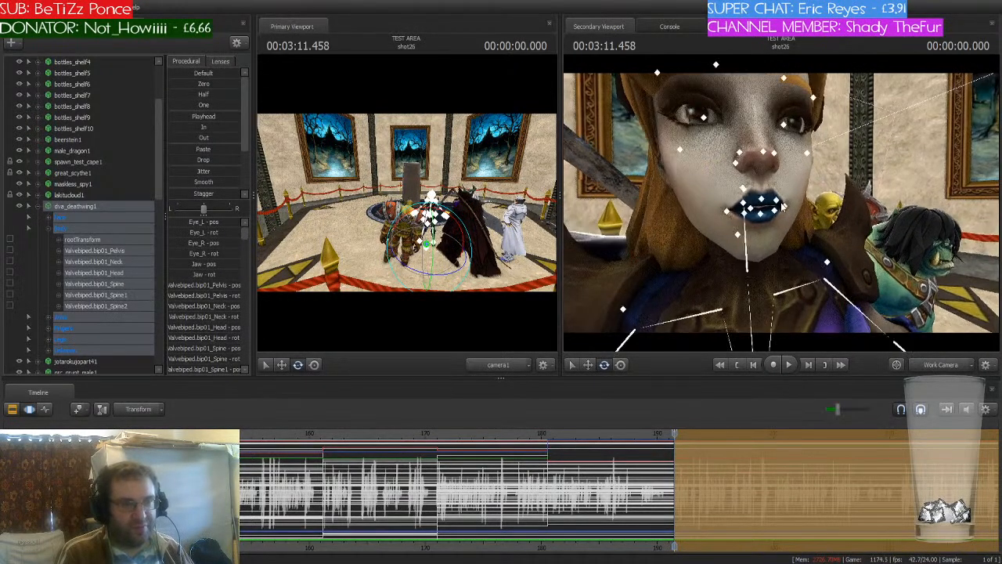
pyautogui.click(764, 218)
pyautogui.moveTo(762, 243); pyautogui.dragTo(720, 238)
pyautogui.press('s')
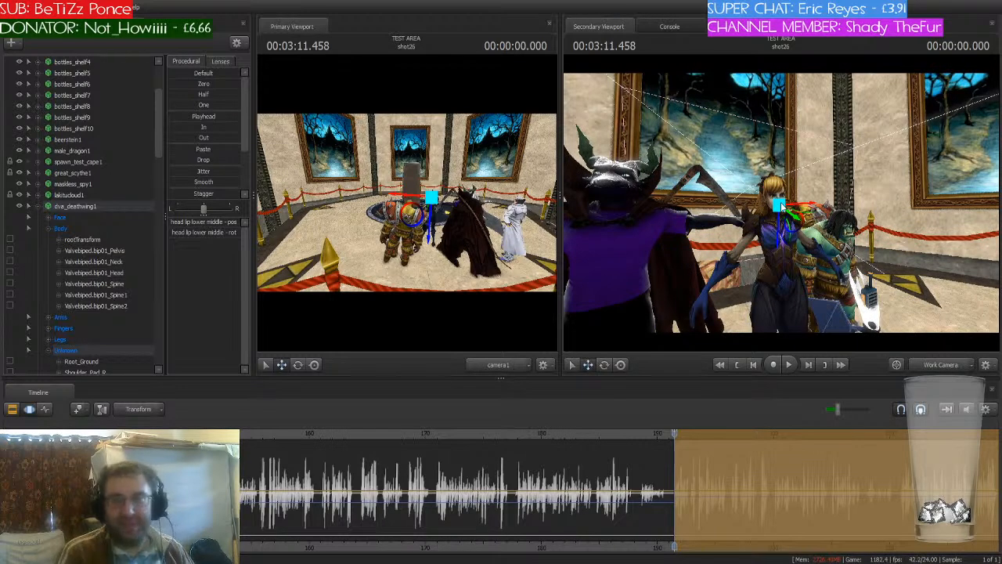
# - Rotate dva_deathwing1's left upper arm so the arm hangs down at the character's side
pyautogui.press('w')
pyautogui.moveTo(781, 206); pyautogui.dragTo(781, 207)
pyautogui.press('ctrl')
pyautogui.keyDown('ctrl'); pyautogui.click(767, 172); pyautogui.keyUp('ctrl')
pyautogui.press('e')
pyautogui.moveTo(744, 157); pyautogui.dragTo(740, 179)
pyautogui.moveTo(814, 231); pyautogui.dragTo(806, 200)
pyautogui.click(779, 184)
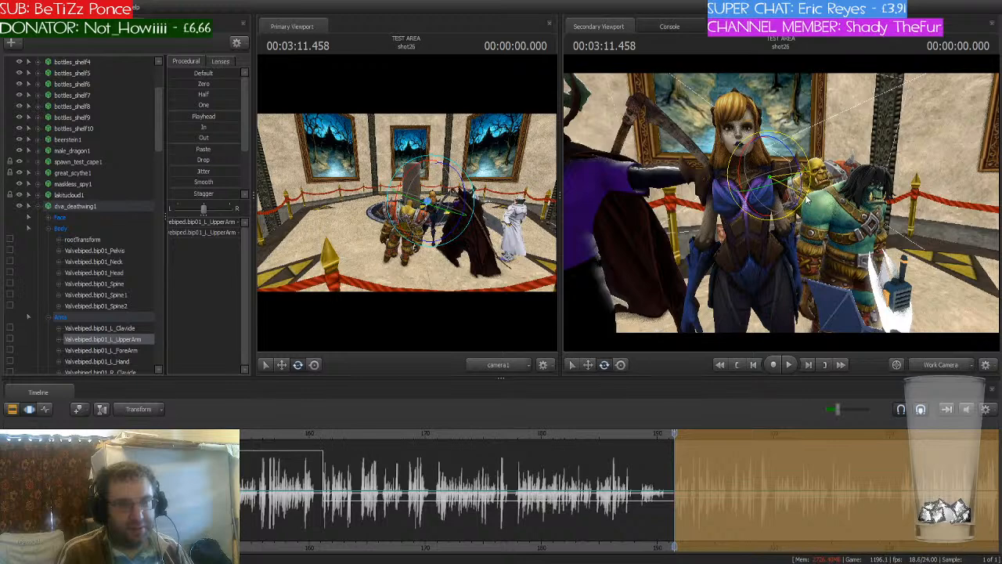
pyautogui.moveTo(784, 193); pyautogui.dragTo(770, 211)
# - Rotate dva_deathwing1 by its rootTransform so it stands facing the same way as male_dragon1
pyautogui.press('w')
pyautogui.press('s')
pyautogui.press('w')
pyautogui.press('s')
pyautogui.press('w')
pyautogui.press('s')
pyautogui.press('w')
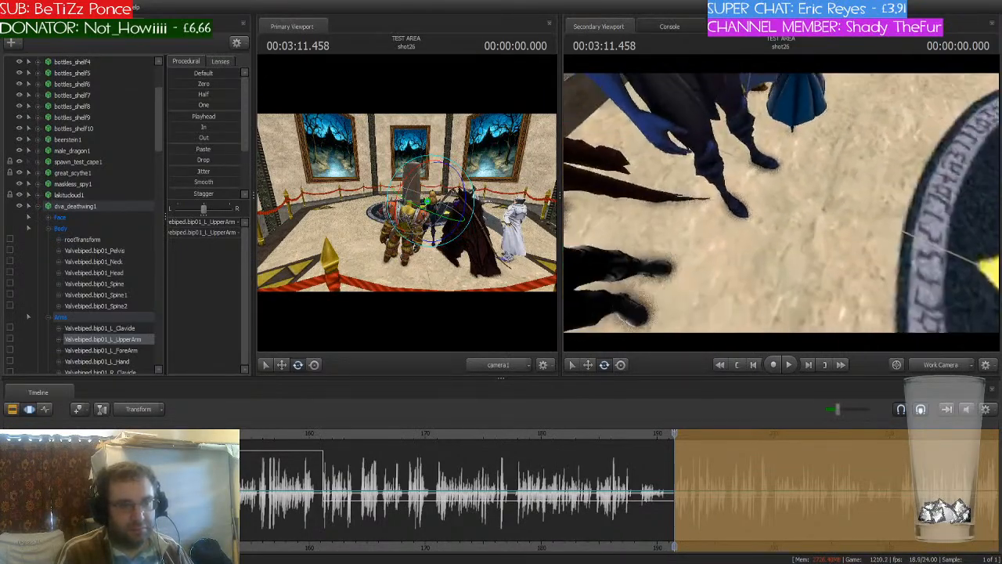
pyautogui.click(767, 271)
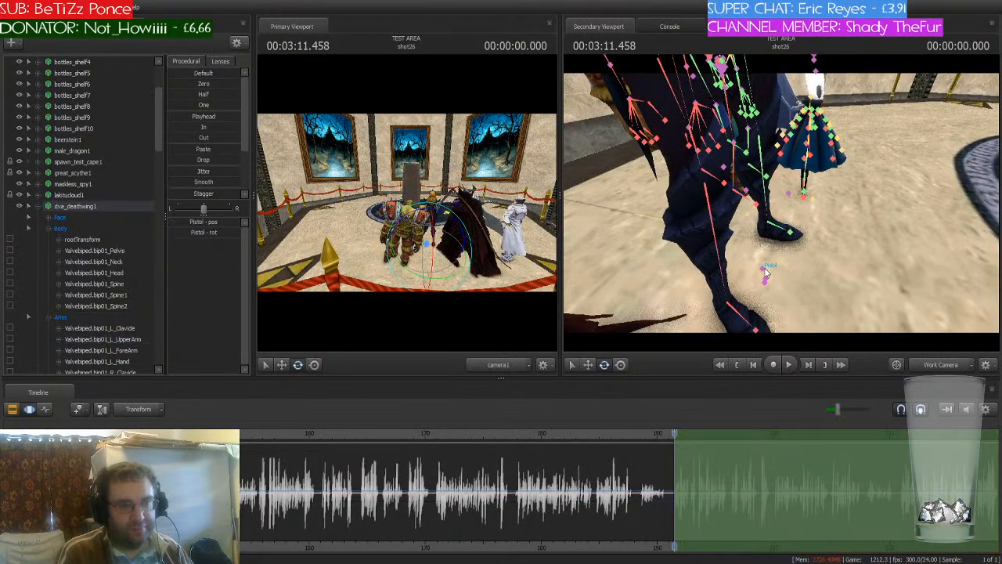
pyautogui.click(765, 280)
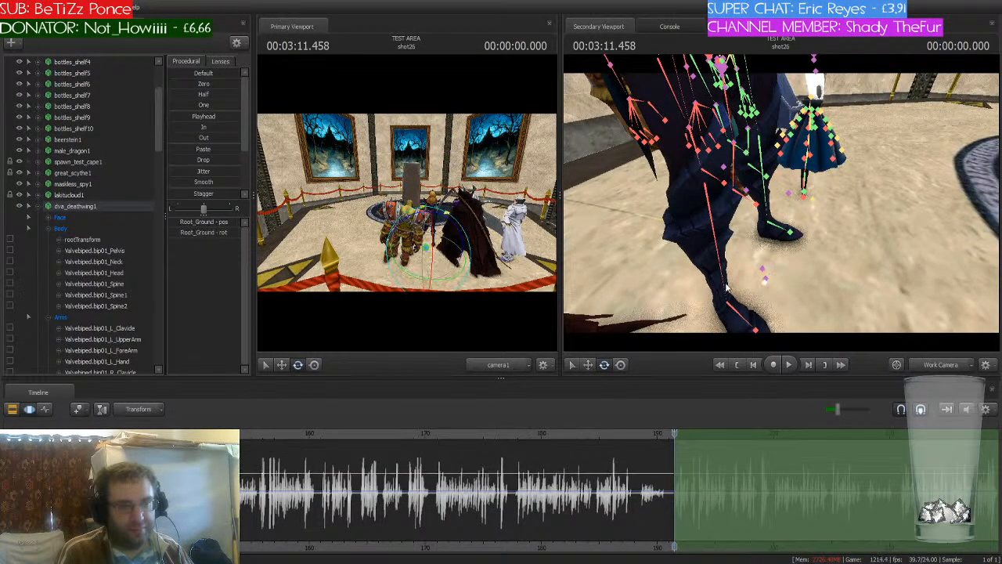
pyautogui.click(76, 206)
pyautogui.click(92, 240)
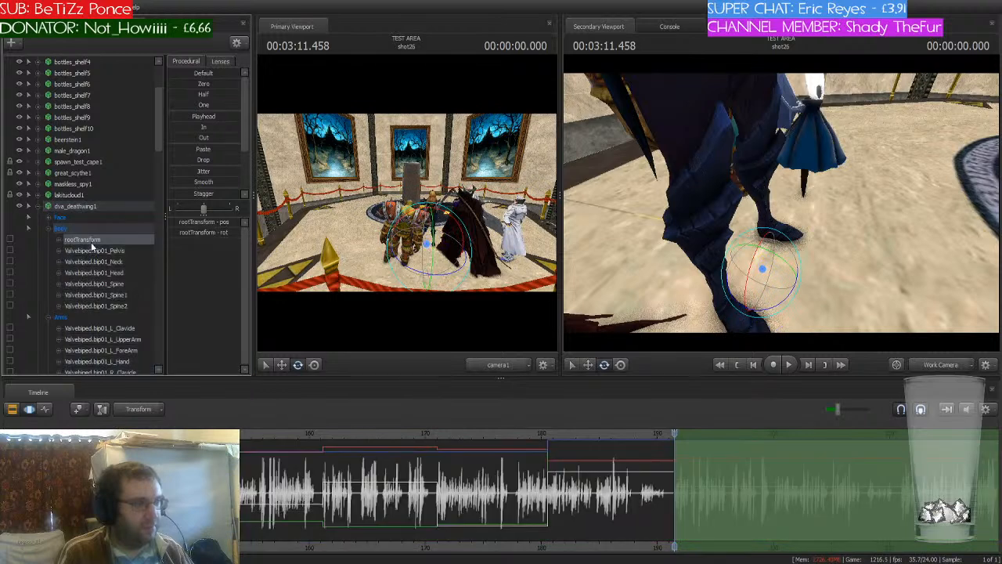
pyautogui.moveTo(777, 266); pyautogui.dragTo(782, 267)
pyautogui.moveTo(844, 244); pyautogui.dragTo(771, 234)
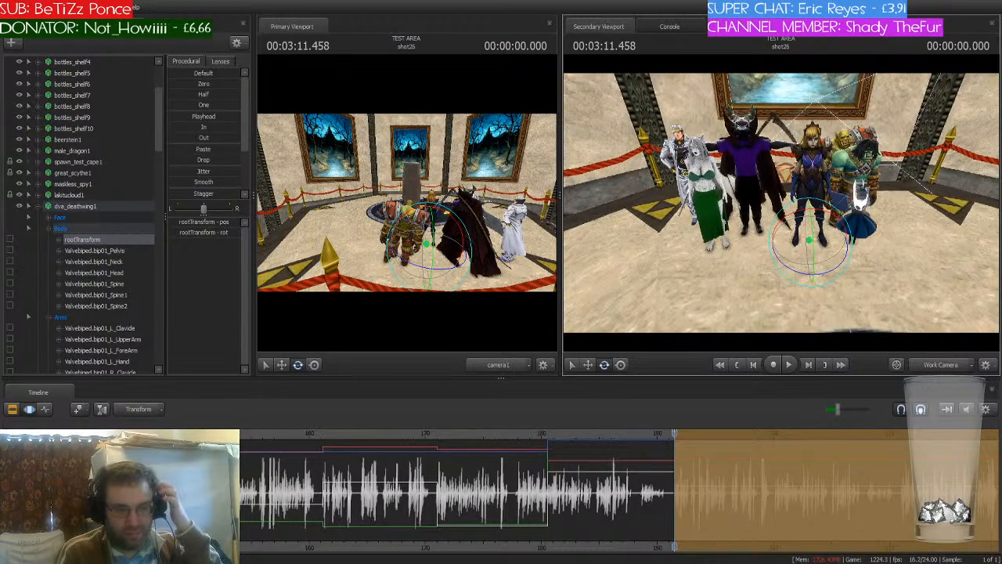
# - Collapse the dva_deathwing1 and female_wolf1 control lists and move kobold_2.2 onto the floor in front of male_dragon1
pyautogui.click(39, 206)
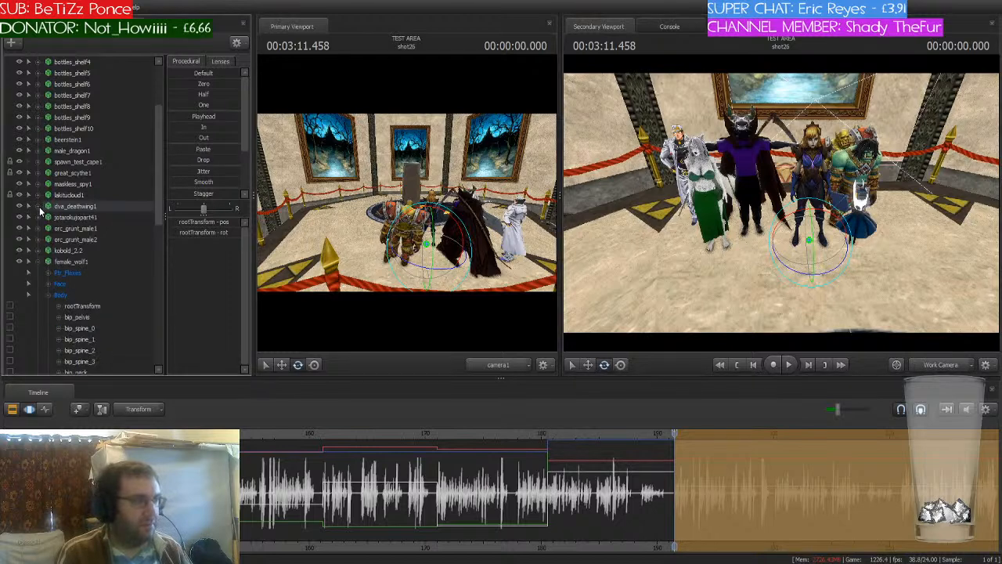
pyautogui.click(39, 261)
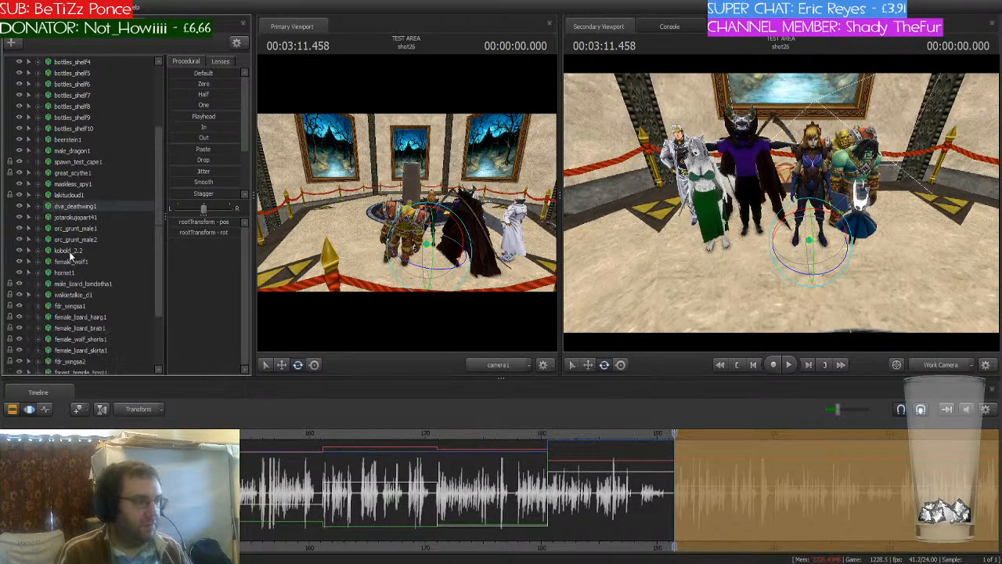
pyautogui.click(69, 250)
pyautogui.moveTo(782, 203)
pyautogui.mouseDown()
pyautogui.moveTo(790, 205)
pyautogui.moveTo(782, 206)
pyautogui.mouseUp()
pyautogui.press('w')
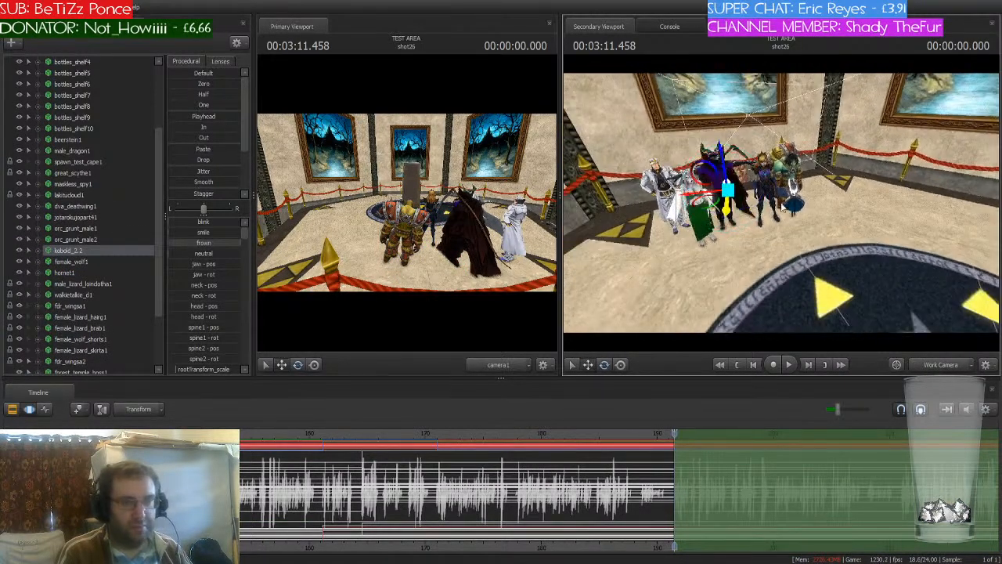
pyautogui.moveTo(726, 188); pyautogui.dragTo(735, 235)
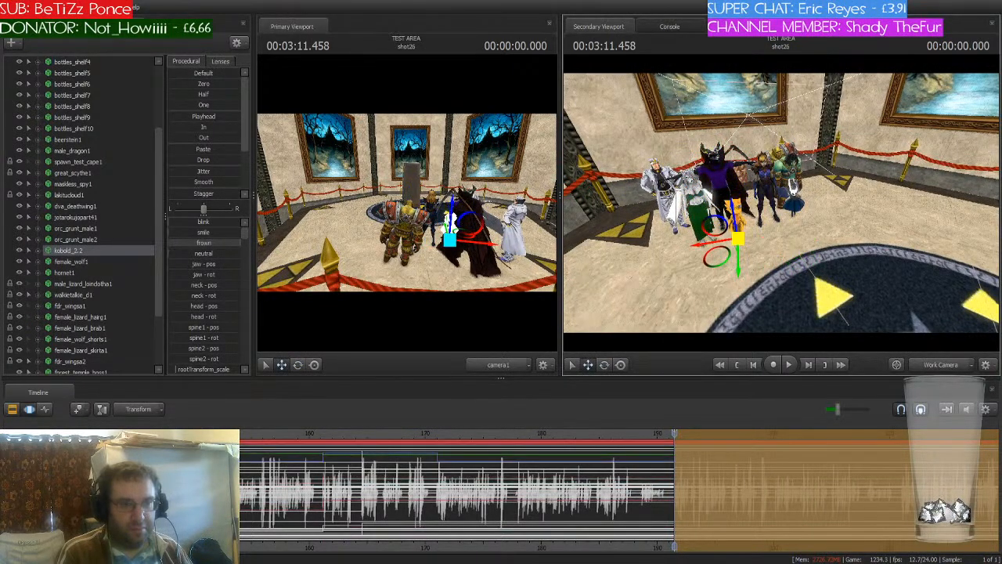
# - Fine-tune kobold_2.2's position on the floor between male_dragon1 and dva_deathwing1
pyautogui.moveTo(781, 207); pyautogui.dragTo(795, 233)
pyautogui.press('w')
pyautogui.moveTo(850, 292)
pyautogui.mouseDown()
pyautogui.moveTo(822, 255)
pyautogui.moveTo(814, 258)
pyautogui.moveTo(842, 266)
pyautogui.moveTo(818, 274)
pyautogui.moveTo(822, 262)
pyautogui.moveTo(778, 202)
pyautogui.mouseUp()
pyautogui.press('d')
pyautogui.press('w')
pyautogui.press('d')
pyautogui.press('s')
pyautogui.press('w')
pyautogui.press('w')
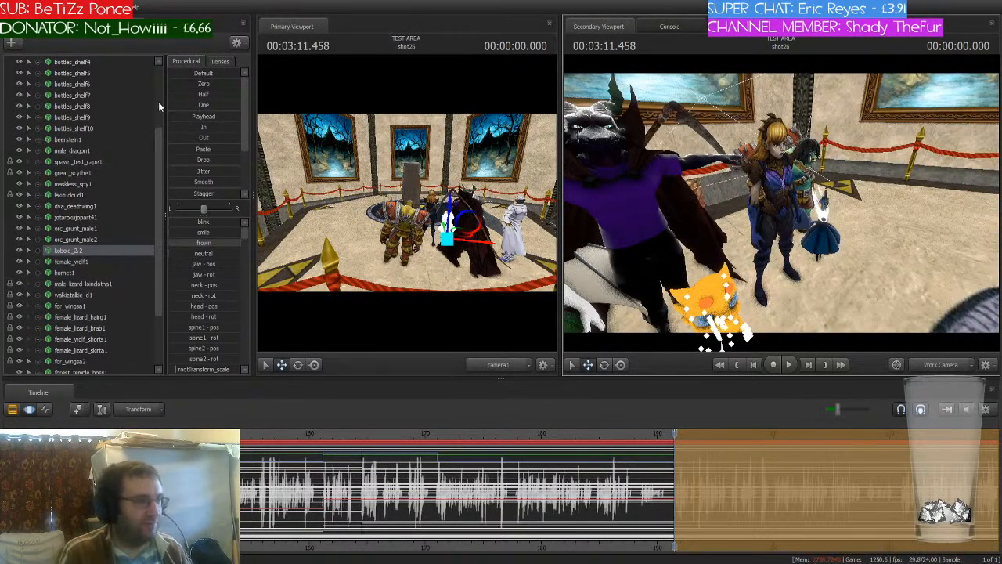
# - Reposition camera1 to frame the group from the front with kobold_2.2 in the foreground
pyautogui.scroll(2, 112, 88)
pyautogui.click(76, 60)
pyautogui.moveTo(322, 154)
pyautogui.mouseDown()
pyautogui.moveTo(418, 200)
pyautogui.moveTo(454, 176)
pyautogui.moveTo(427, 188)
pyautogui.moveTo(347, 184)
pyautogui.mouseUp()
pyautogui.press('w')
pyautogui.press('w')
pyautogui.press('s')
pyautogui.press('d')
# - Open male_dragon1's eyes by lowering the blink flex, and raise its eyebrow_surprise flex
pyautogui.moveTo(781, 202); pyautogui.dragTo(681, 202)
pyautogui.press('w')
pyautogui.press('s')
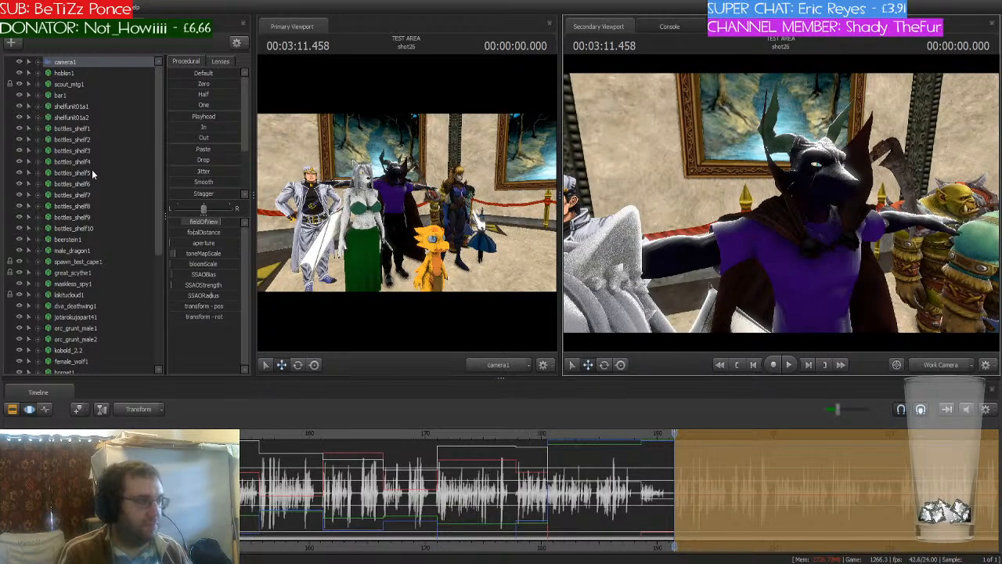
pyautogui.scroll(-2, 91, 173)
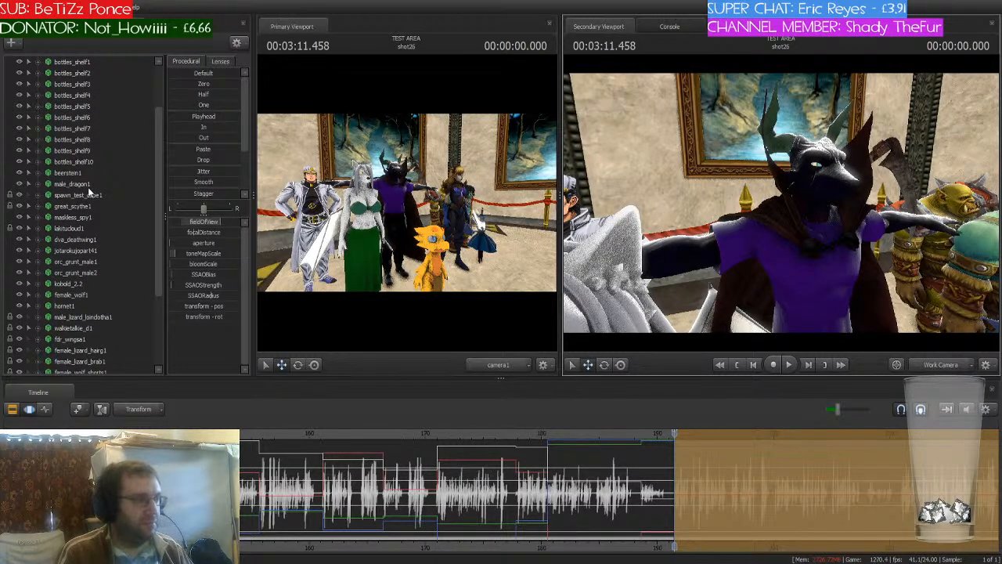
pyautogui.click(37, 185)
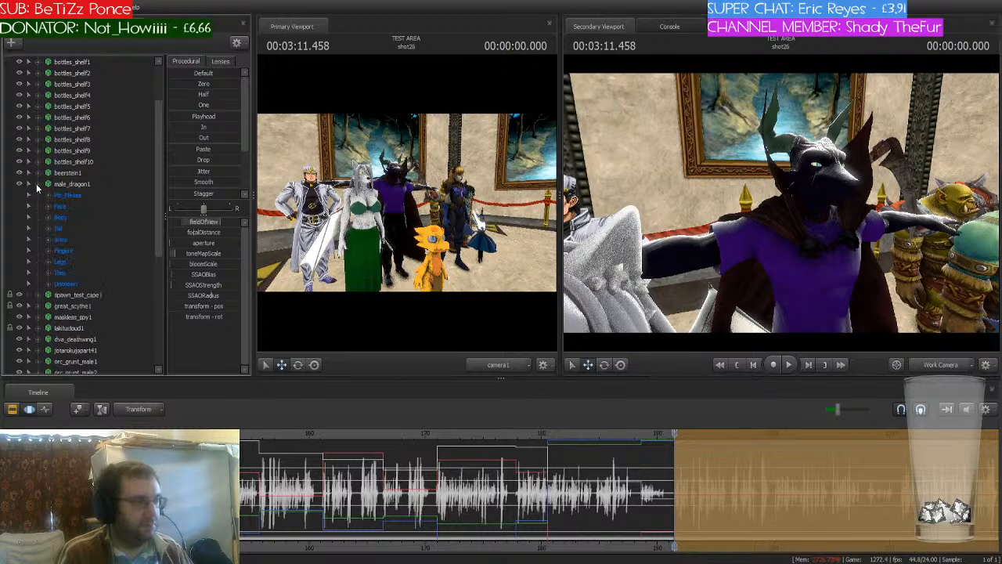
pyautogui.click(69, 195)
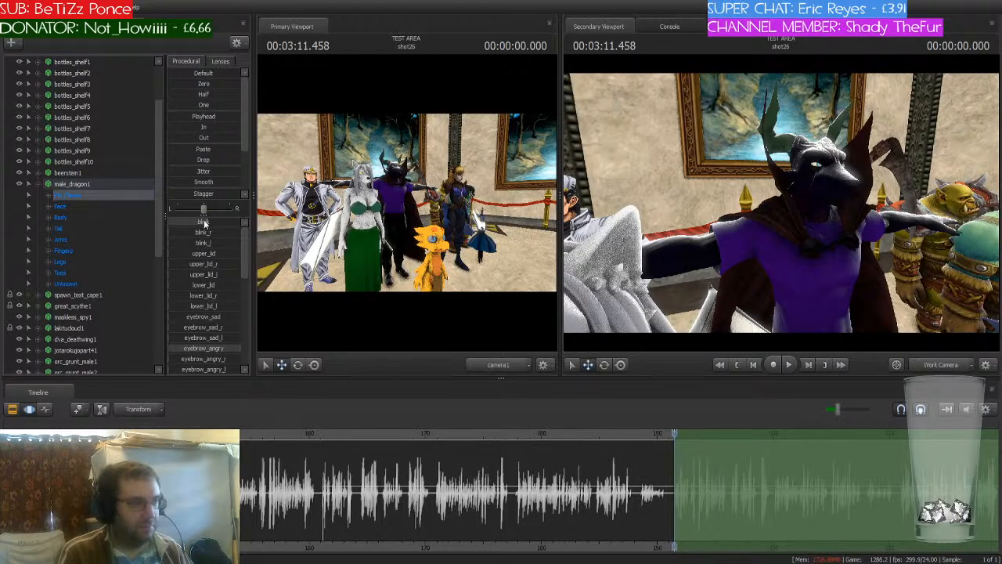
pyautogui.moveTo(206, 223); pyautogui.dragTo(172, 223)
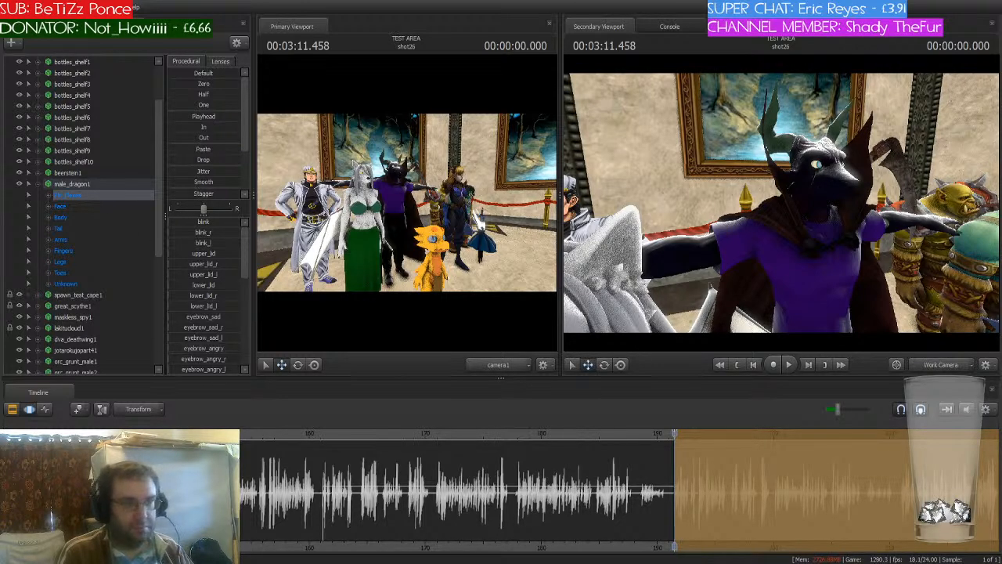
pyautogui.scroll(-3, 224, 312)
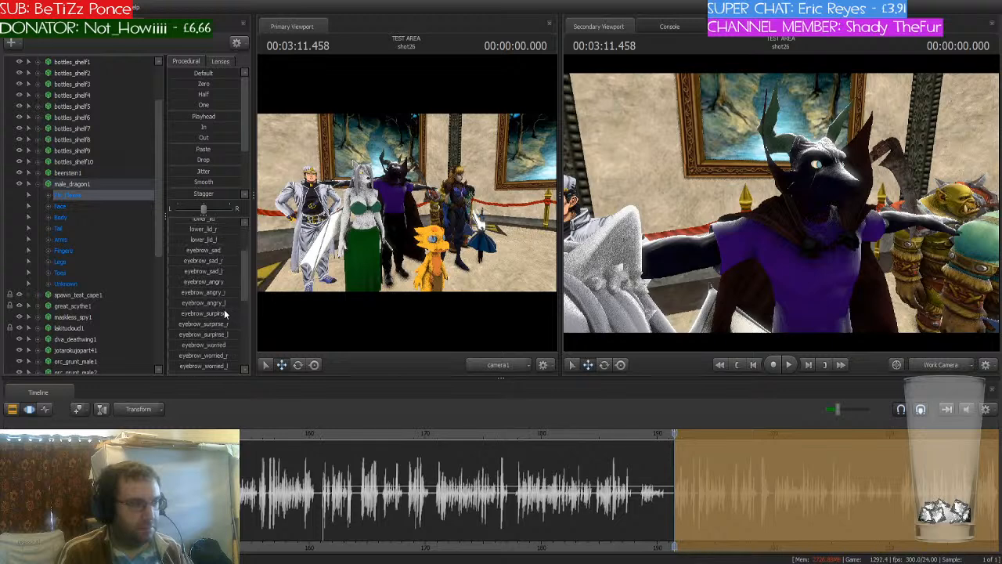
pyautogui.moveTo(180, 313); pyautogui.dragTo(224, 313)
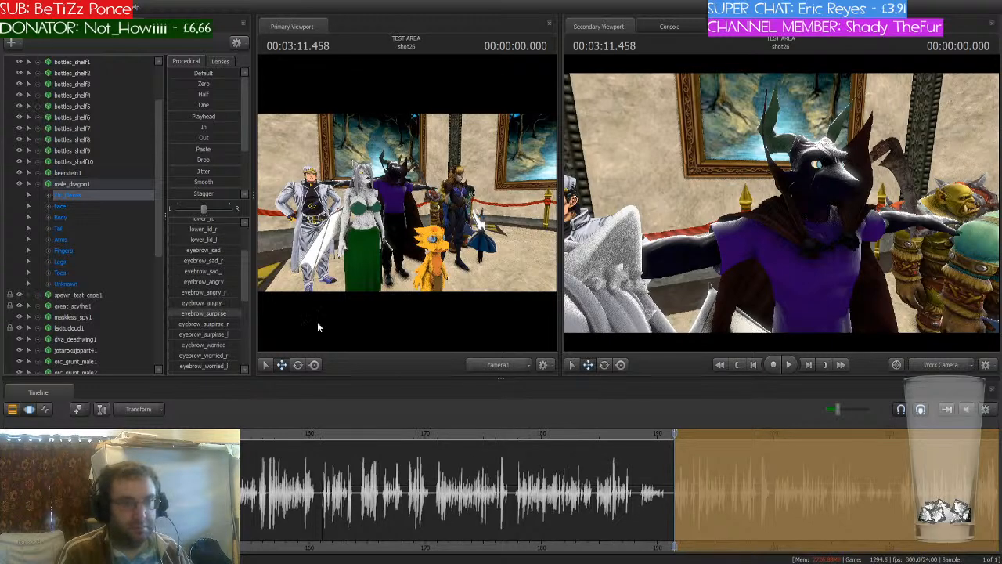
pyautogui.scroll(-1, 215, 297)
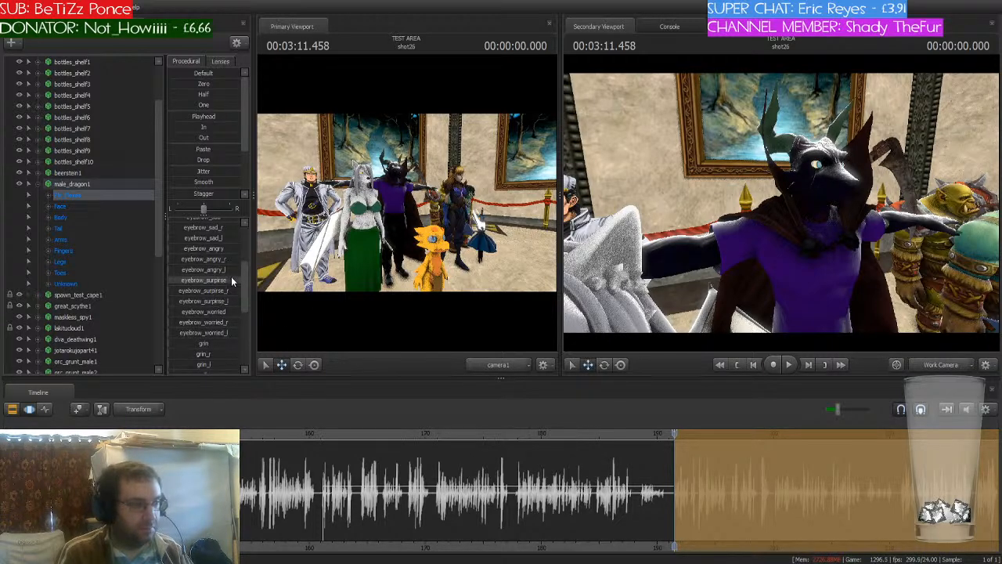
pyautogui.scroll(-1, 228, 296)
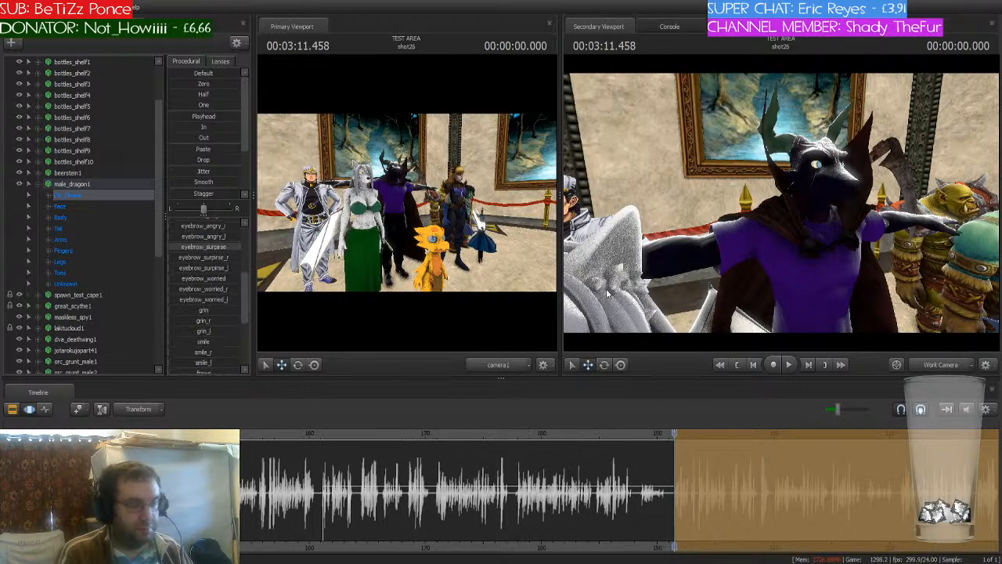
# - Rotate both of male_dragon1's upper arms down from the outstretched pose to its sides
pyautogui.moveTo(757, 288)
pyautogui.mouseDown()
pyautogui.moveTo(806, 288)
pyautogui.moveTo(759, 293)
pyautogui.mouseUp()
pyautogui.click(751, 227)
pyautogui.press('e')
pyautogui.moveTo(749, 201); pyautogui.dragTo(781, 207)
pyautogui.click(826, 202)
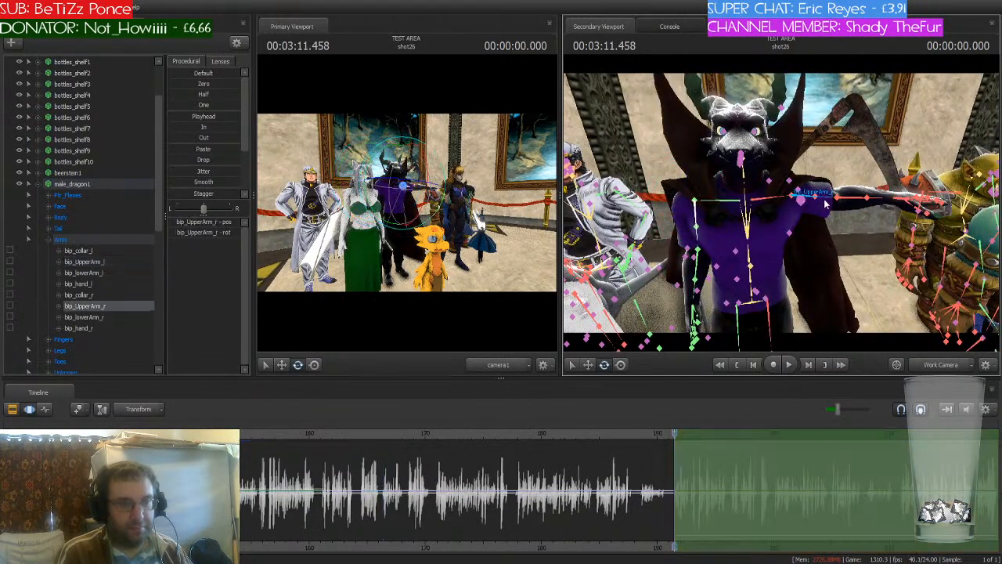
pyautogui.moveTo(825, 198); pyautogui.dragTo(828, 204)
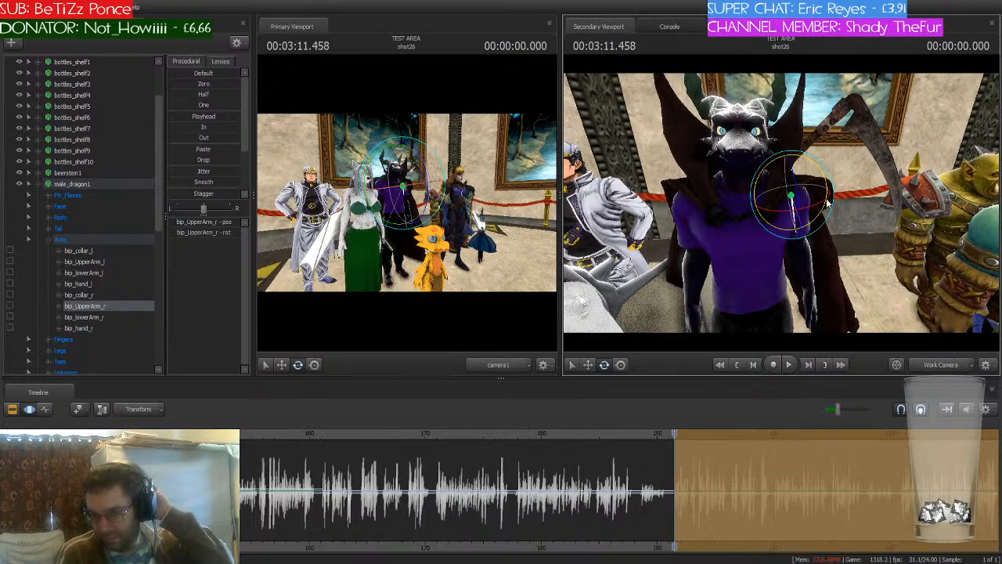
# - Finish rotating male_dragon1's right upper arm down to its side, and nudge the whole model slightly on the floor
pyautogui.moveTo(827, 202); pyautogui.dragTo(782, 210)
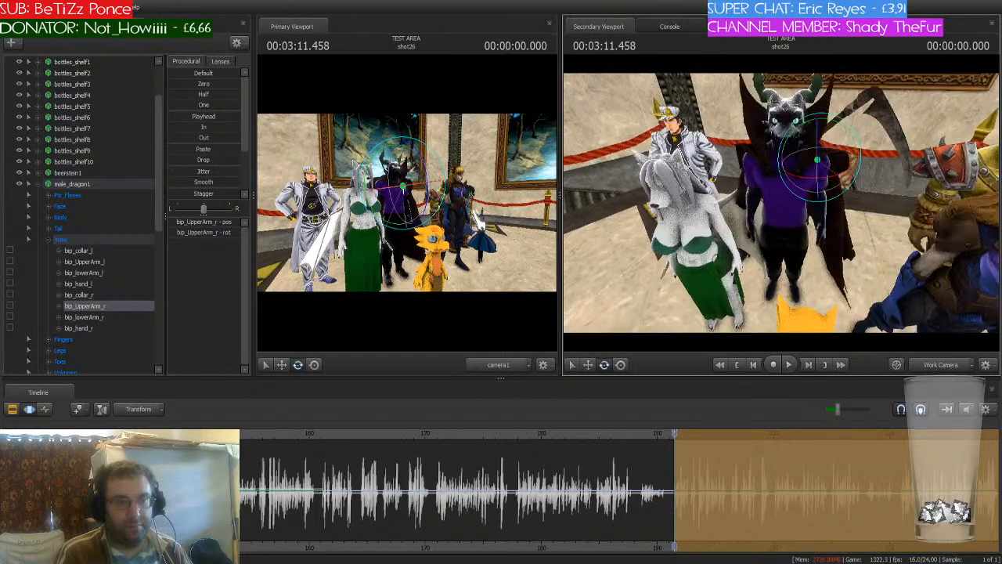
pyautogui.click(86, 185)
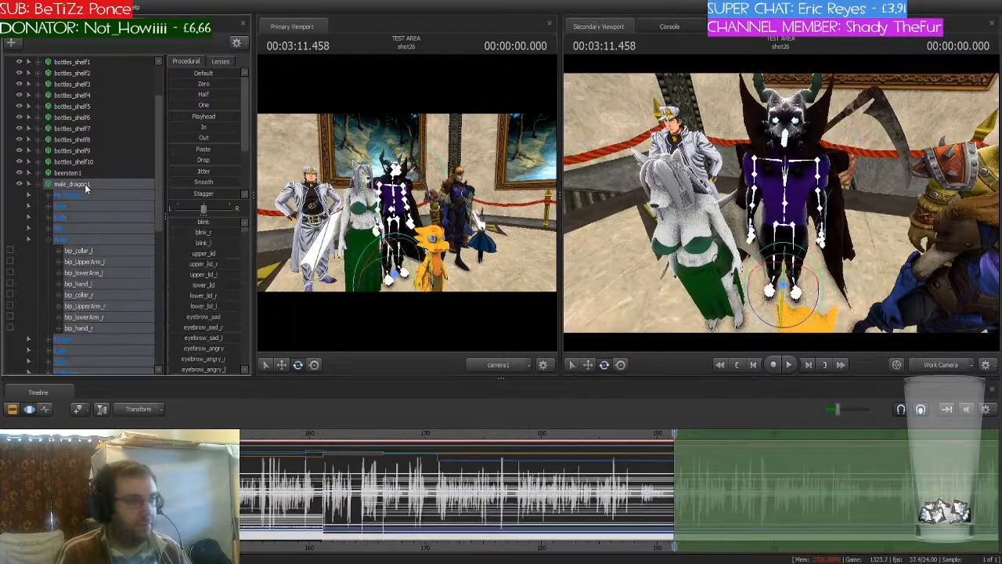
pyautogui.click(730, 270)
pyautogui.moveTo(734, 267); pyautogui.dragTo(771, 286)
pyautogui.click(32, 184)
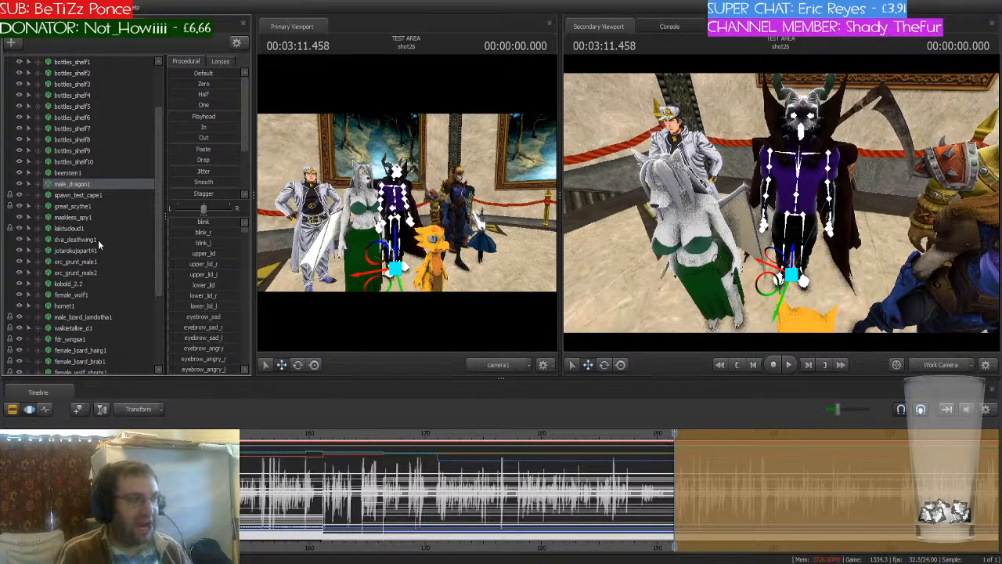
# - Shift female_wolf1 slightly toward jotarokujopart41, and bring jotarokujopart41 forward, closer to camera1
pyautogui.click(85, 293)
pyautogui.moveTo(586, 243); pyautogui.dragTo(796, 227)
pyautogui.moveTo(800, 315)
pyautogui.mouseDown()
pyautogui.moveTo(785, 294)
pyautogui.moveTo(746, 315)
pyautogui.mouseUp()
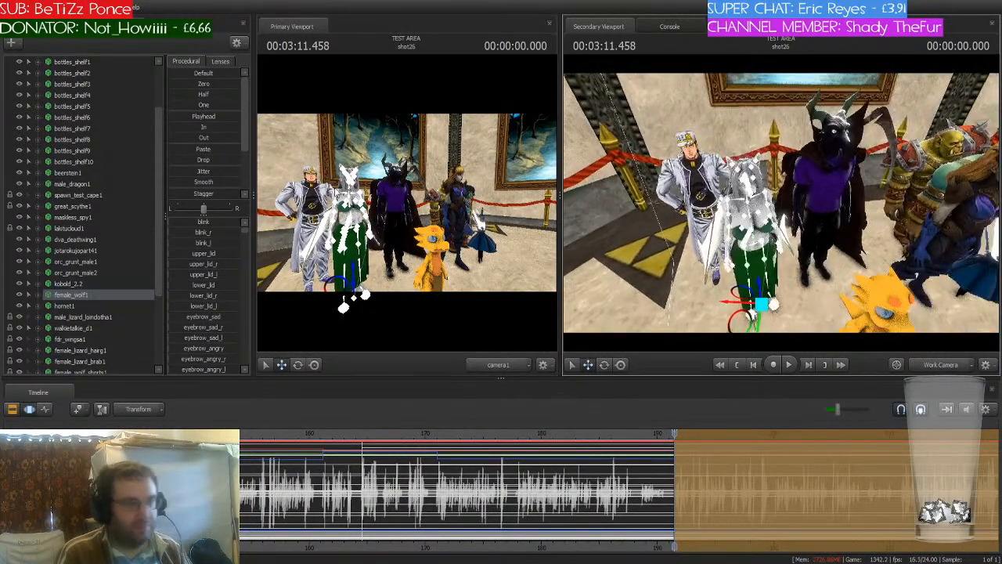
pyautogui.click(86, 249)
pyautogui.moveTo(691, 282); pyautogui.dragTo(704, 305)
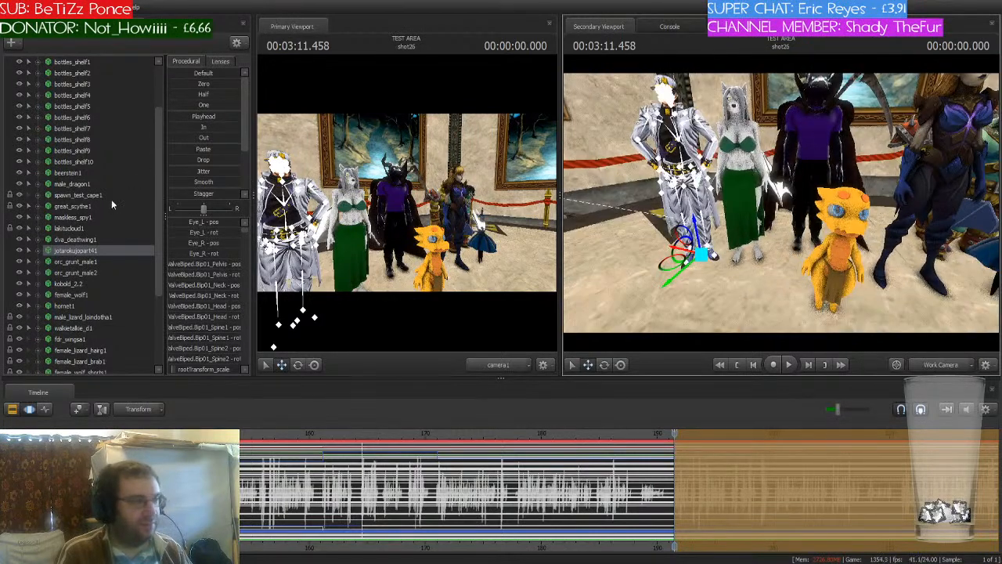
# - Move kobold_2.2 in front of female_wolf1 and adjust its facing direction
pyautogui.click(87, 283)
pyautogui.moveTo(811, 313); pyautogui.dragTo(786, 283)
pyautogui.press('e')
pyautogui.press('w')
pyautogui.press('w')
pyautogui.moveTo(781, 203); pyautogui.dragTo(781, 203)
pyautogui.press('s')
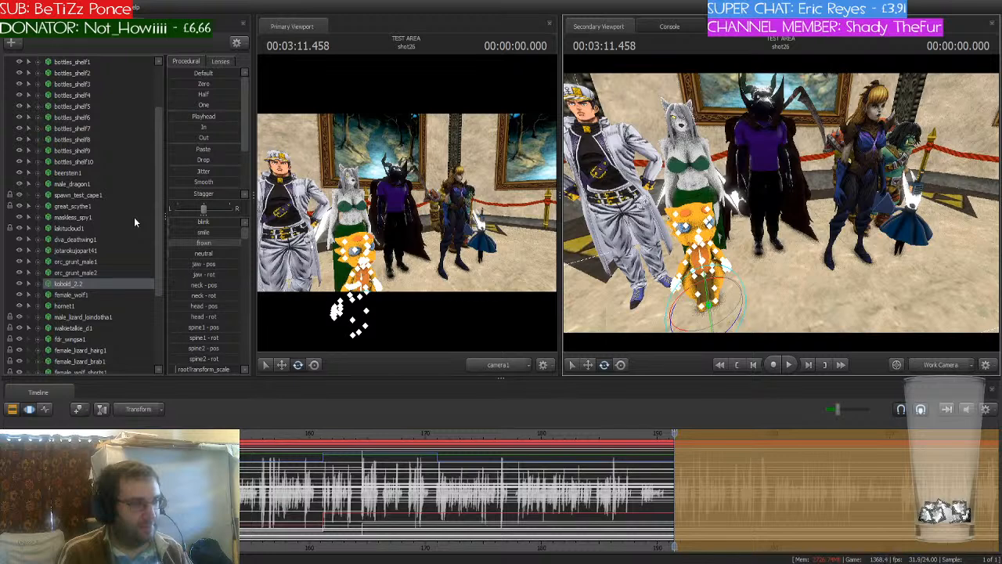
# - Move orc_grunt_male1 and orc_grunt_male2 together beside dva_deathwing1, and shift male_dragon1 behind and beside female_wolf1
pyautogui.click(104, 260)
pyautogui.keyDown('ctrl'); pyautogui.click(100, 272); pyautogui.keyUp('ctrl')
pyautogui.click(844, 235)
pyautogui.moveTo(833, 240); pyautogui.dragTo(846, 237)
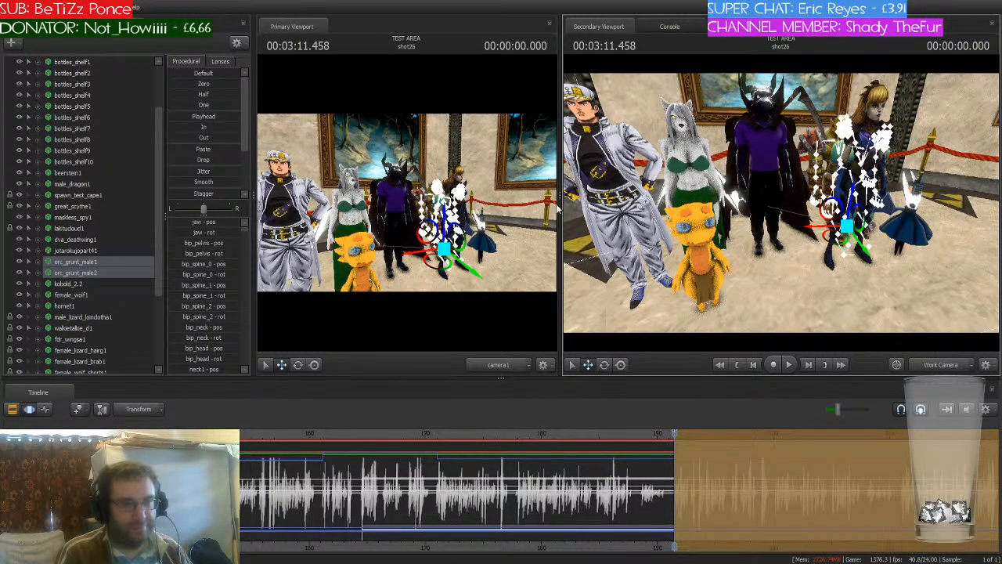
pyautogui.click(87, 182)
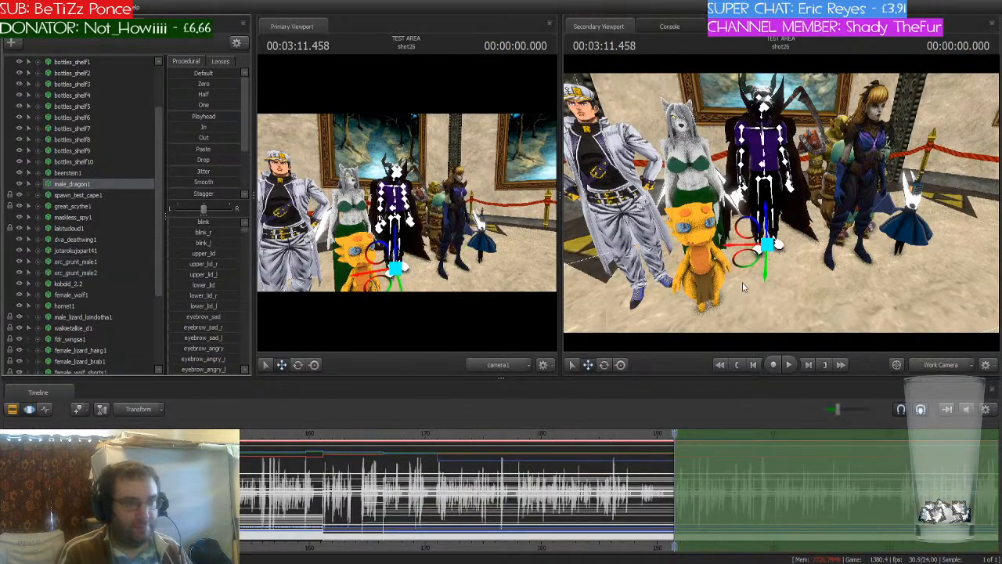
pyautogui.moveTo(749, 263); pyautogui.dragTo(727, 247)
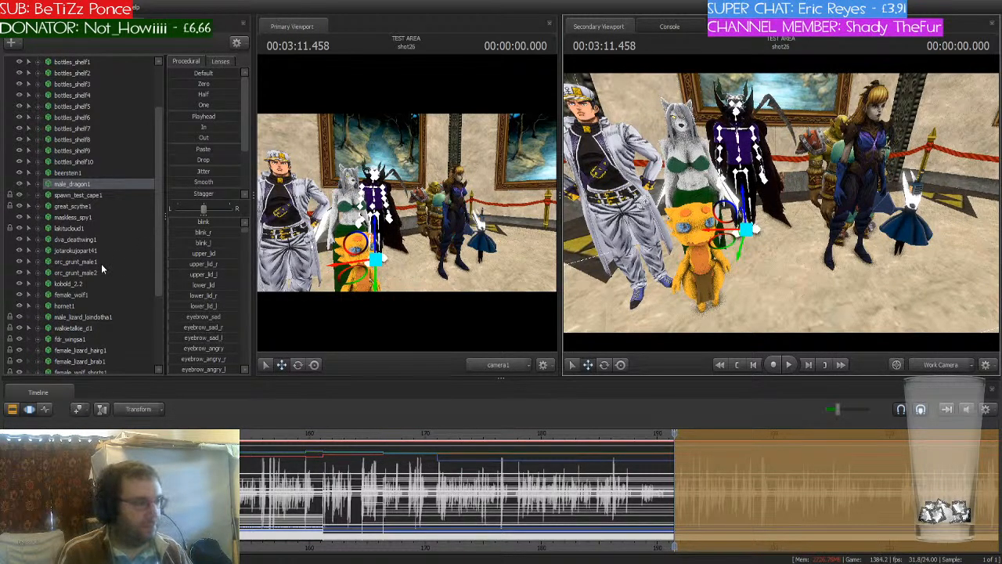
# - Reframe camera1 on jotarokujopart41, female_wolf1 and kobold_2.2, and place male_dragon1 behind the gap between jotarokujopart41 and female_wolf1
pyautogui.scroll(2, 92, 88)
pyautogui.click(83, 61)
pyautogui.moveTo(407, 202); pyautogui.dragTo(315, 202)
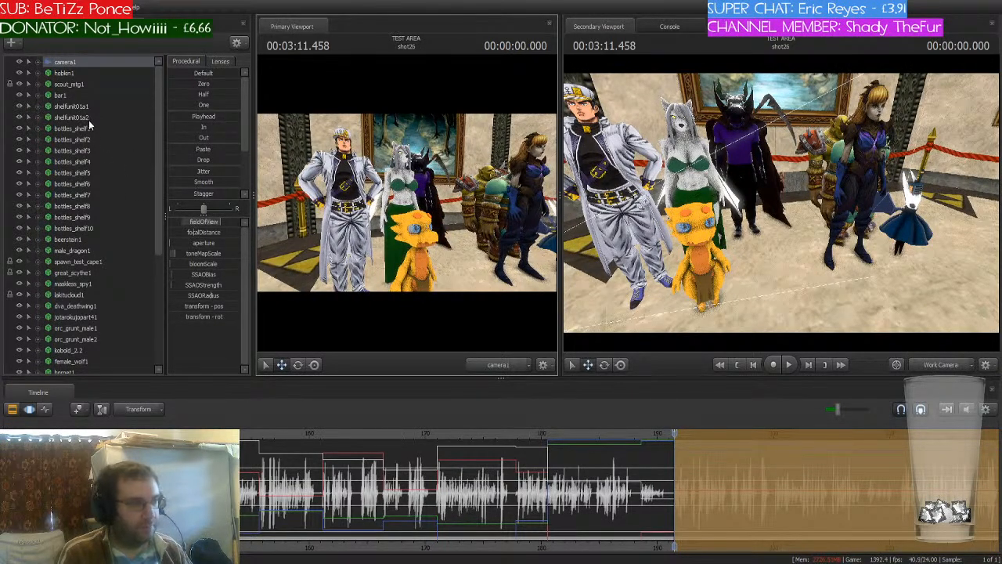
pyautogui.click(98, 305)
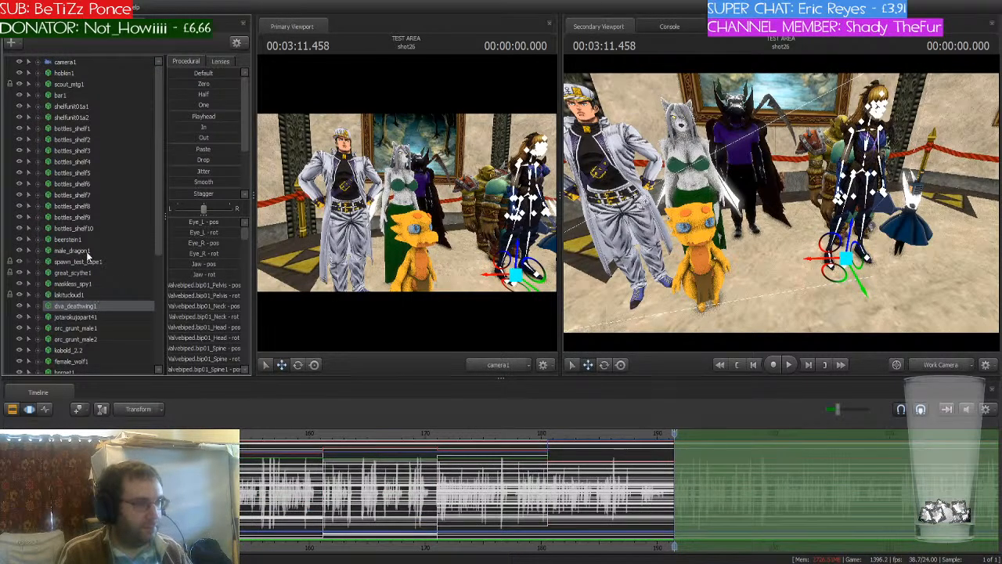
pyautogui.click(86, 252)
pyautogui.moveTo(403, 266); pyautogui.dragTo(364, 282)
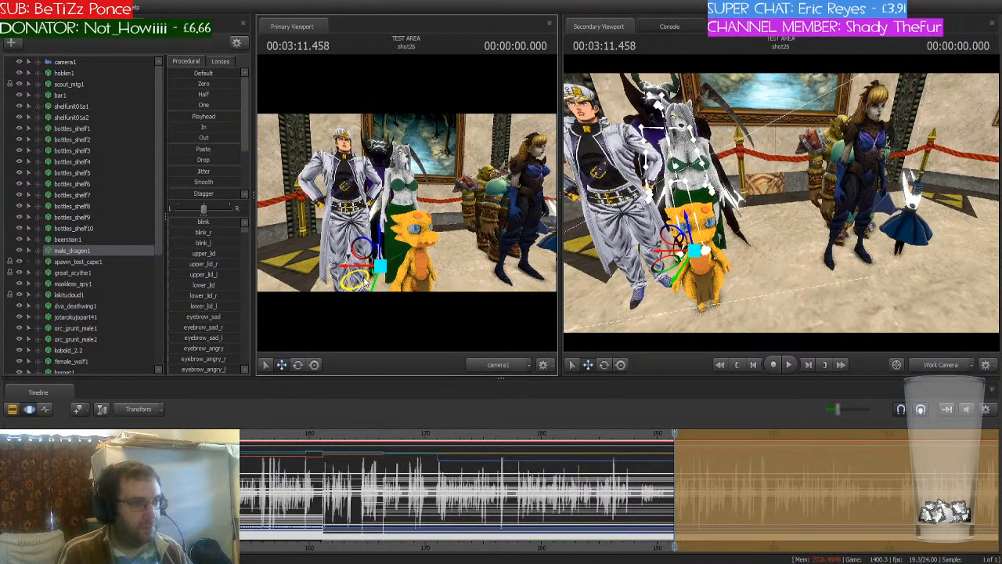
# - Move both orc grunts together into the space beside female_wolf1, behind kobold_2.2
pyautogui.scroll(-1, 100, 287)
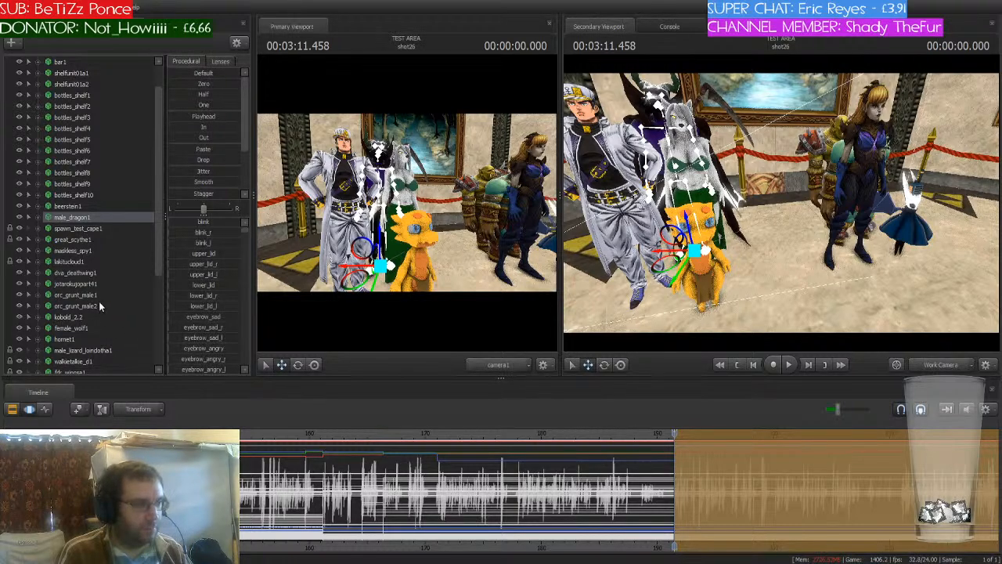
pyautogui.click(75, 295)
pyautogui.keyDown('ctrl'); pyautogui.click(75, 305); pyautogui.keyUp('ctrl')
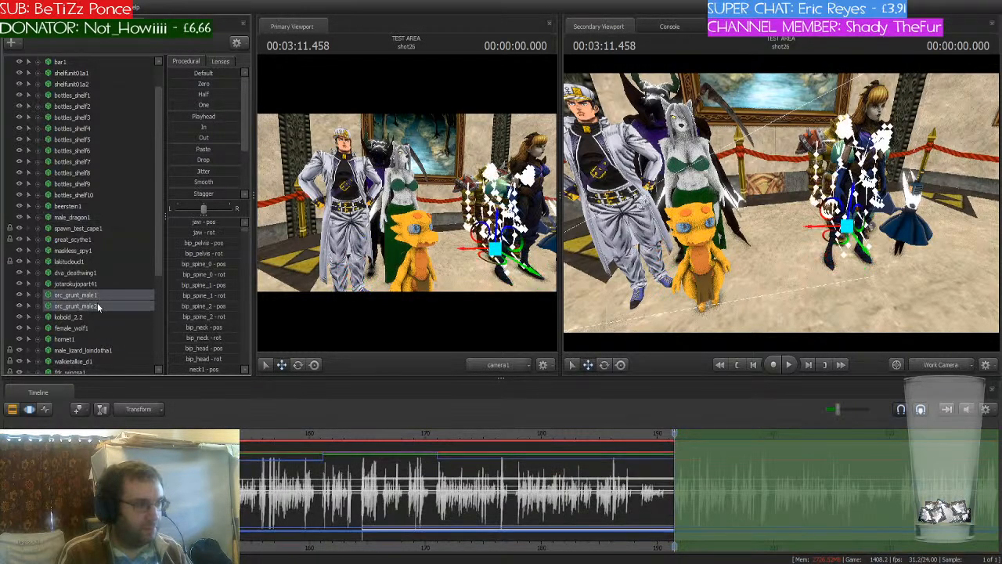
pyautogui.moveTo(850, 242); pyautogui.dragTo(785, 249)
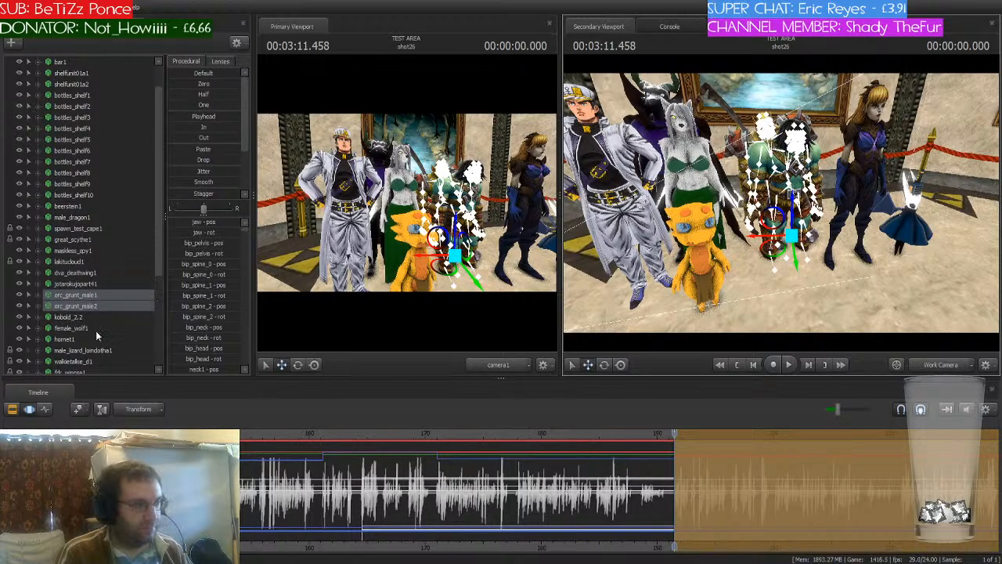
# - Move dva_deathwing1 back toward the wall, behind and beside the orc grunts
pyautogui.scroll(-1, 95, 337)
pyautogui.scroll(2, 96, 337)
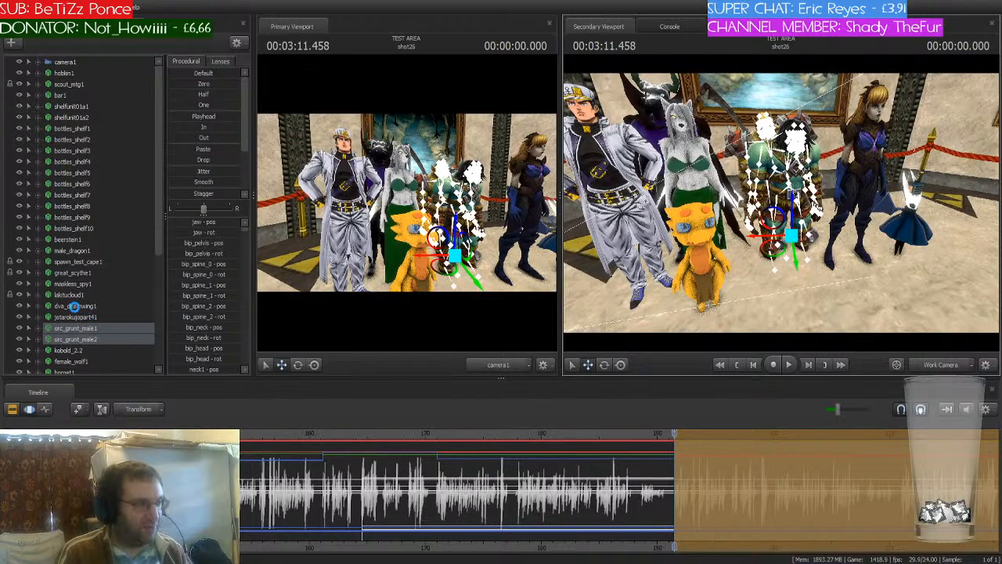
pyautogui.click(74, 307)
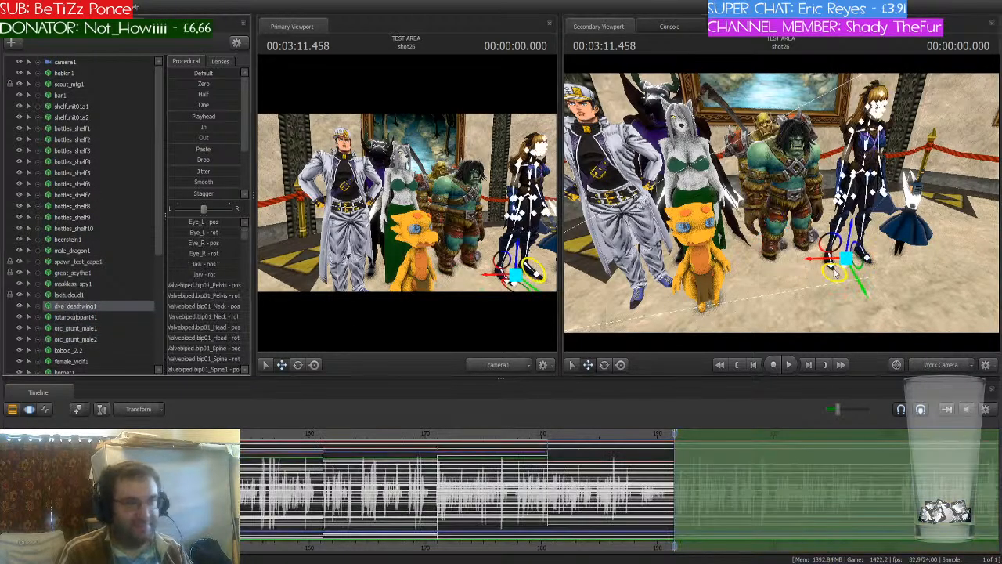
pyautogui.moveTo(814, 275); pyautogui.dragTo(834, 227)
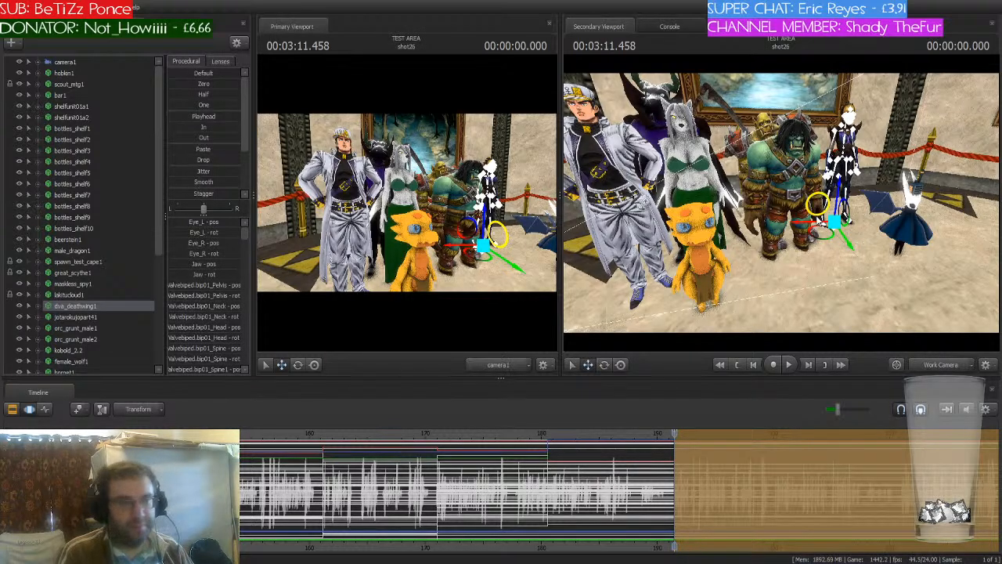
# - Move hornet1 to the foreground beside kobold_2.2, in front of the orcs, and adjust camera1 to frame the whole group
pyautogui.click(90, 349)
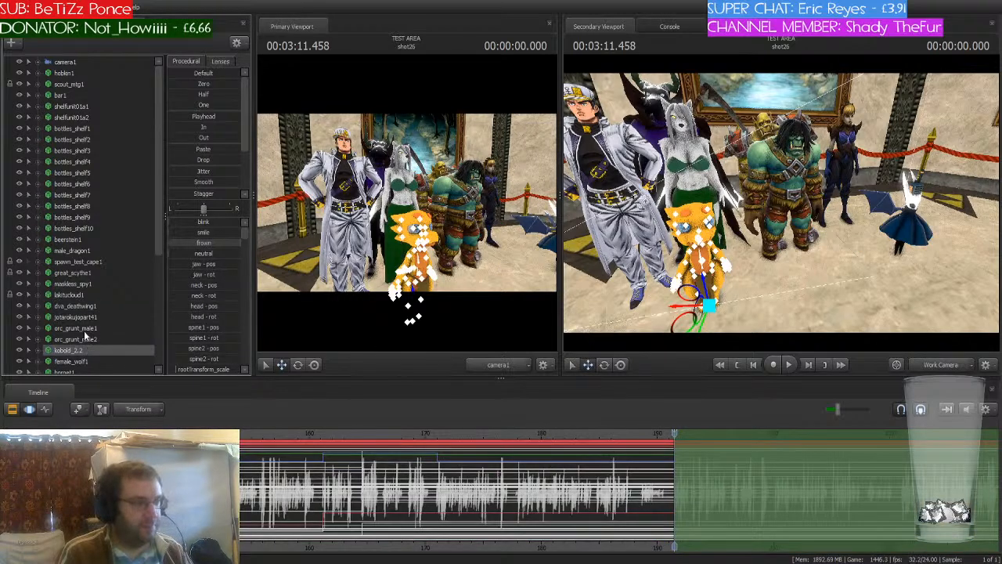
pyautogui.scroll(-1, 92, 337)
pyautogui.click(96, 338)
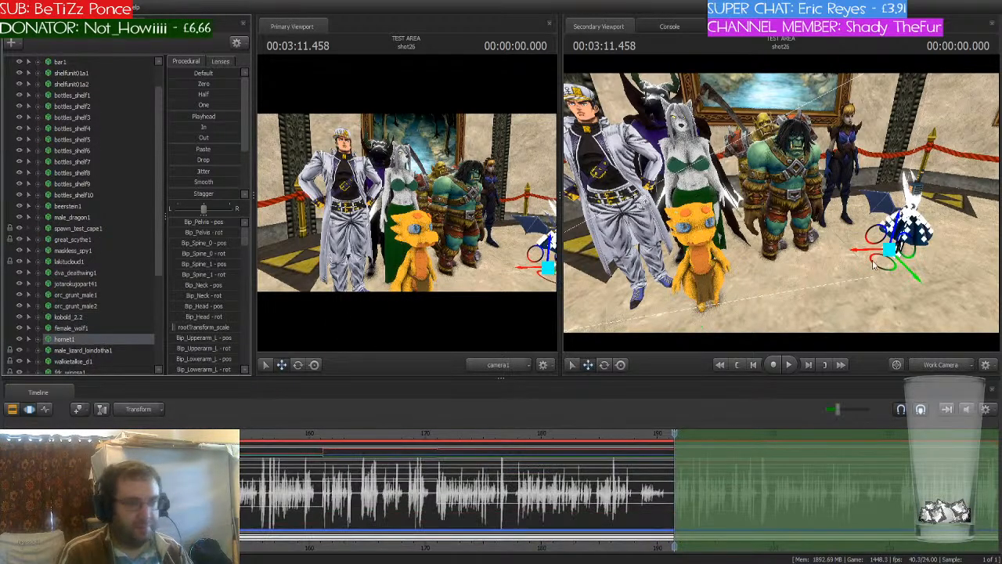
pyautogui.moveTo(886, 256); pyautogui.dragTo(781, 291)
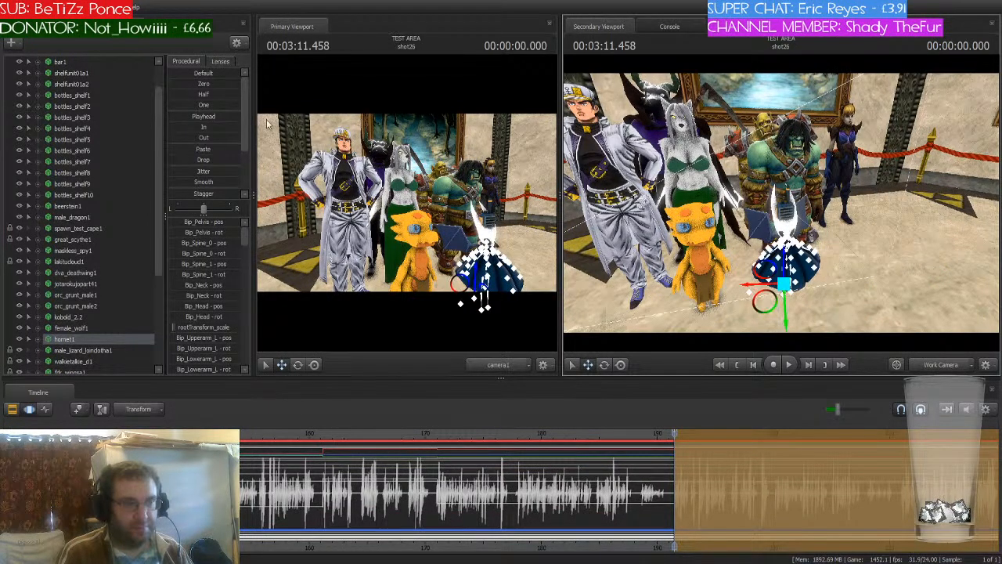
pyautogui.scroll(1, 84, 76)
pyautogui.click(66, 62)
pyautogui.moveTo(407, 202); pyautogui.dragTo(405, 194)
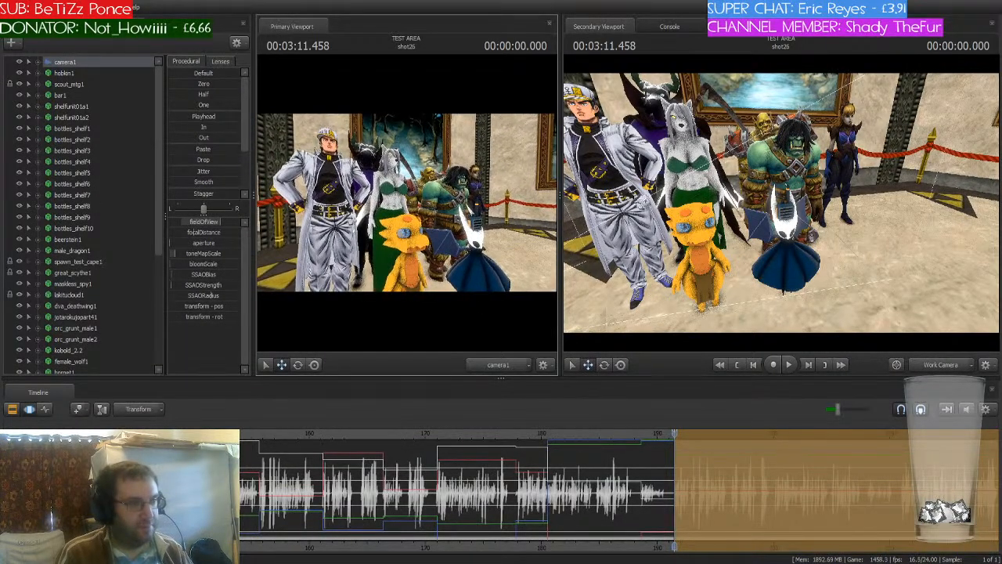
# - Examine male_dragon1's face up close and look through its eyebrow, mouth and muzzle flexes
pyautogui.press('w')
pyautogui.moveTo(757, 270); pyautogui.dragTo(689, 243)
pyautogui.press('w')
pyautogui.press('w')
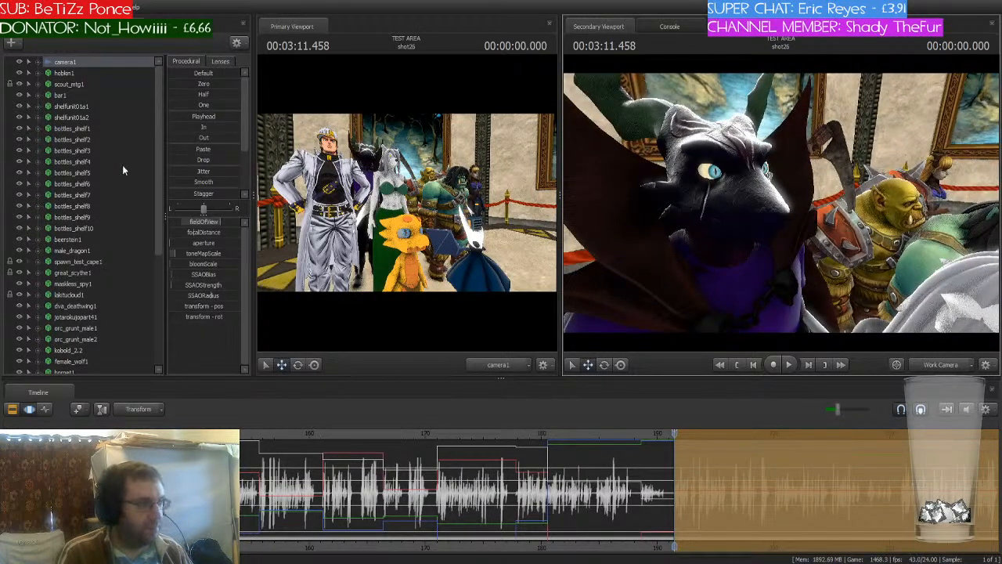
pyautogui.click(59, 252)
pyautogui.scroll(-2, 224, 248)
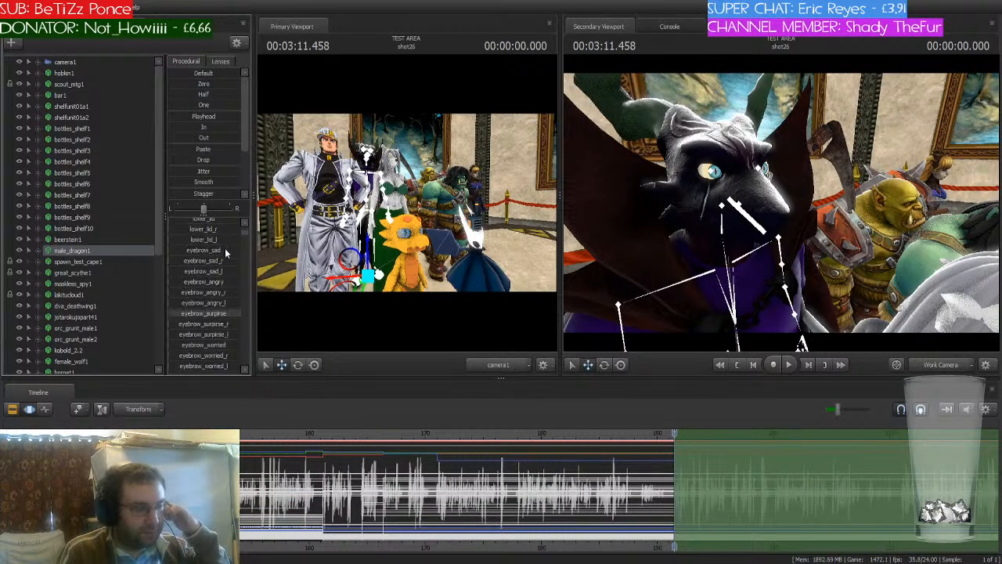
pyautogui.scroll(-3, 225, 248)
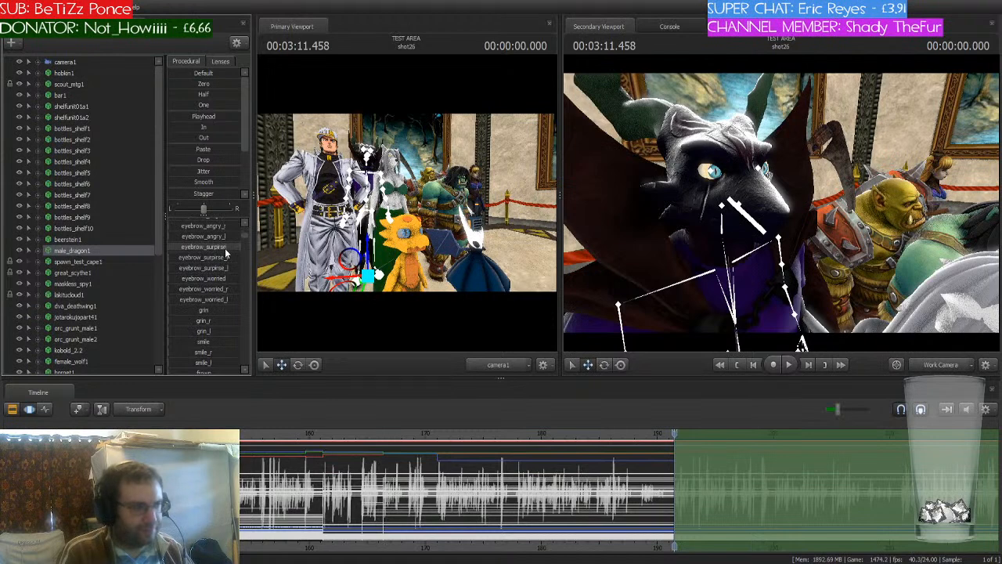
pyautogui.scroll(-2, 225, 248)
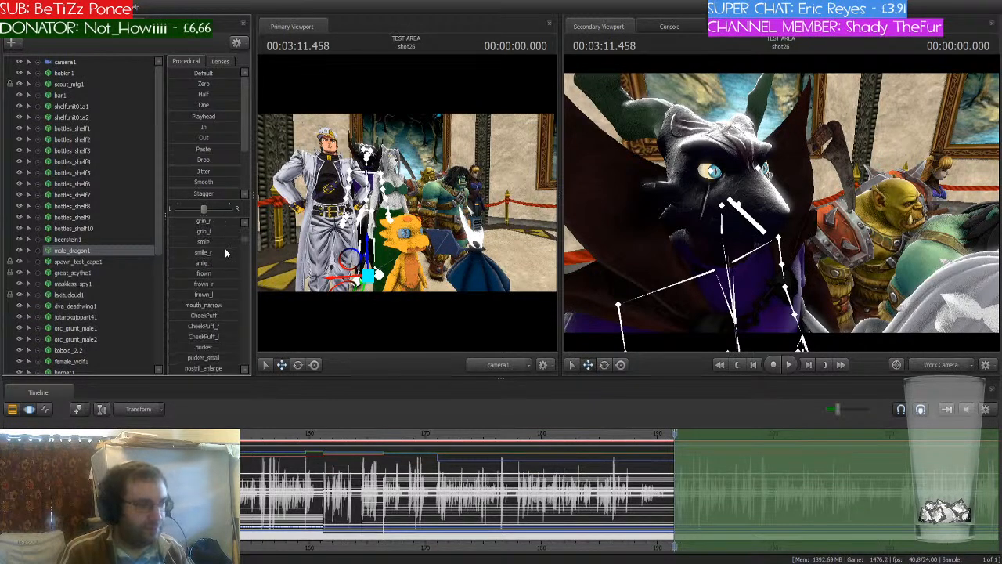
pyautogui.scroll(-1, 225, 253)
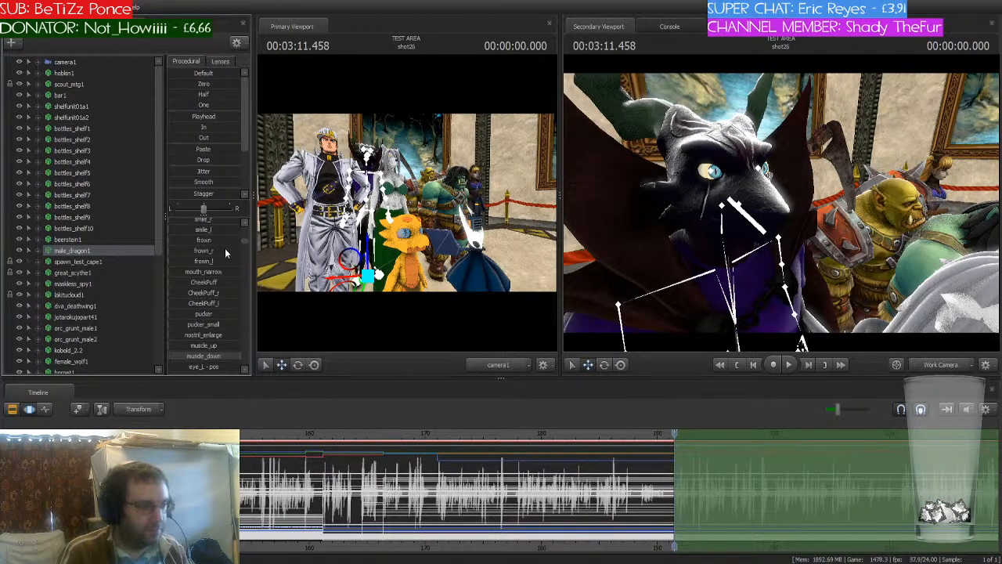
pyautogui.scroll(-1, 224, 251)
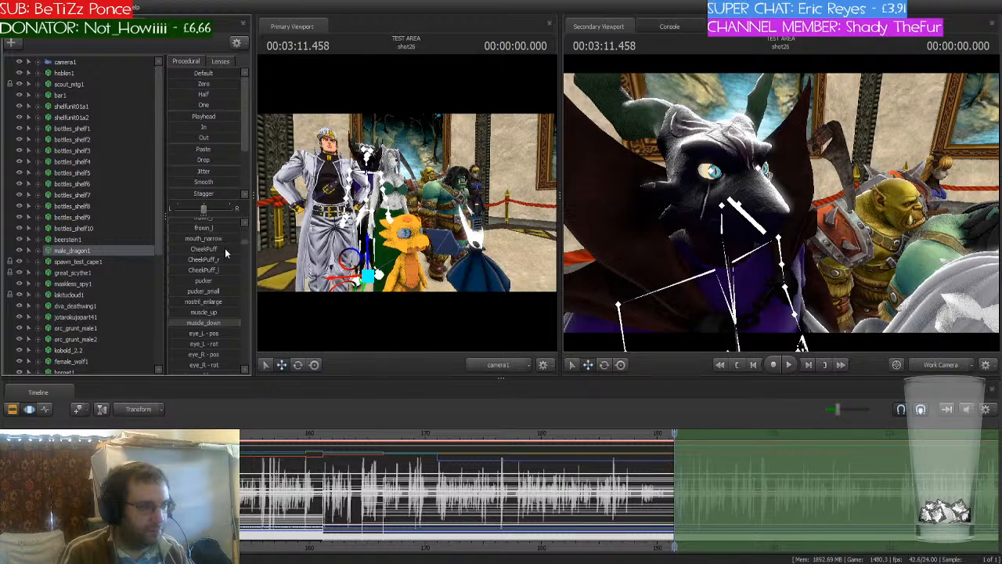
pyautogui.moveTo(169, 301)
pyautogui.mouseDown()
pyautogui.moveTo(240, 302)
pyautogui.moveTo(169, 301)
pyautogui.mouseUp()
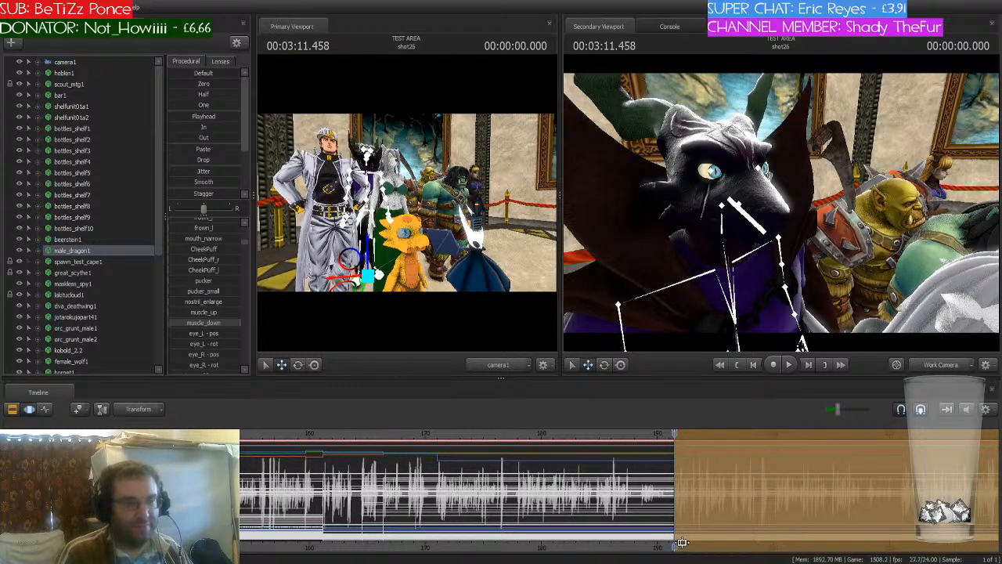
pyautogui.moveTo(675, 544); pyautogui.dragTo(613, 538, button='middle')
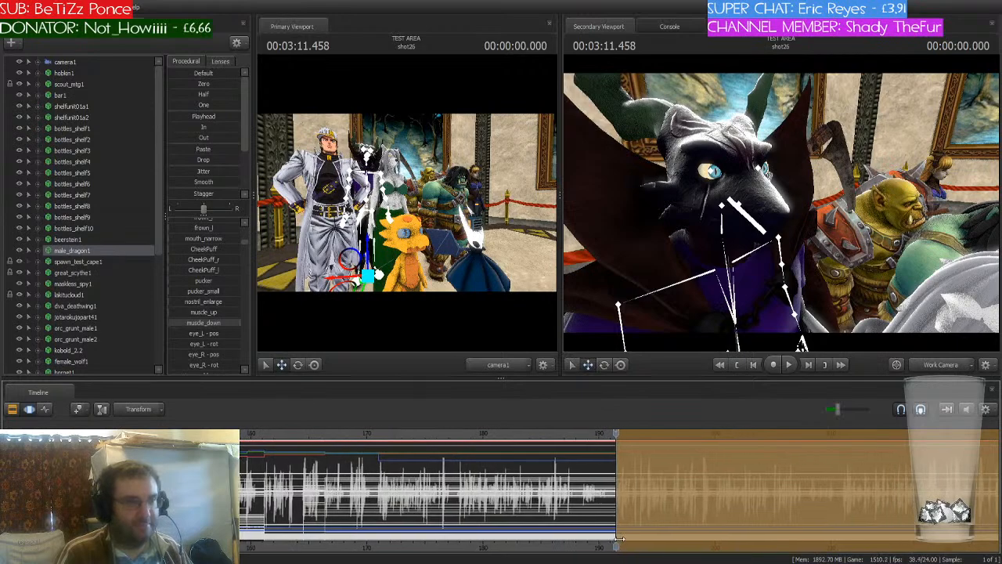
# - Set kobold_2.2's browdown flex to its minimum and raise its browup flex to full
pyautogui.moveTo(749, 266); pyautogui.dragTo(704, 231)
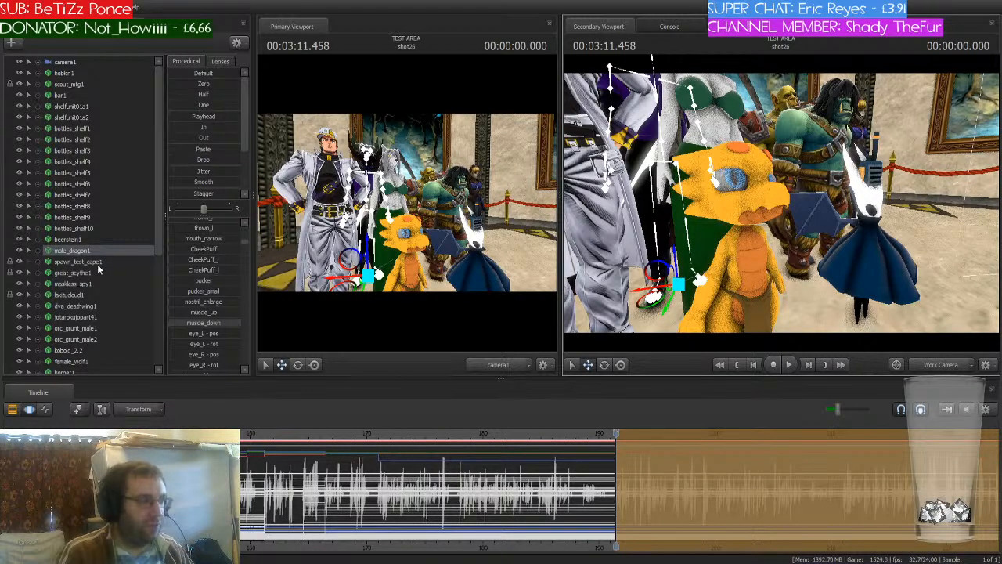
pyautogui.scroll(-1, 95, 275)
pyautogui.click(38, 317)
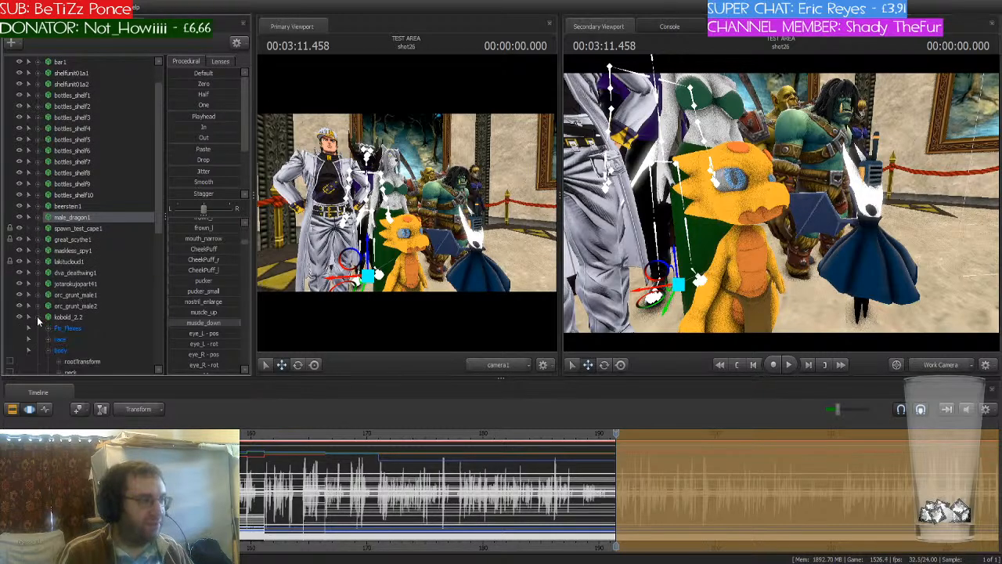
pyautogui.scroll(-2, 43, 319)
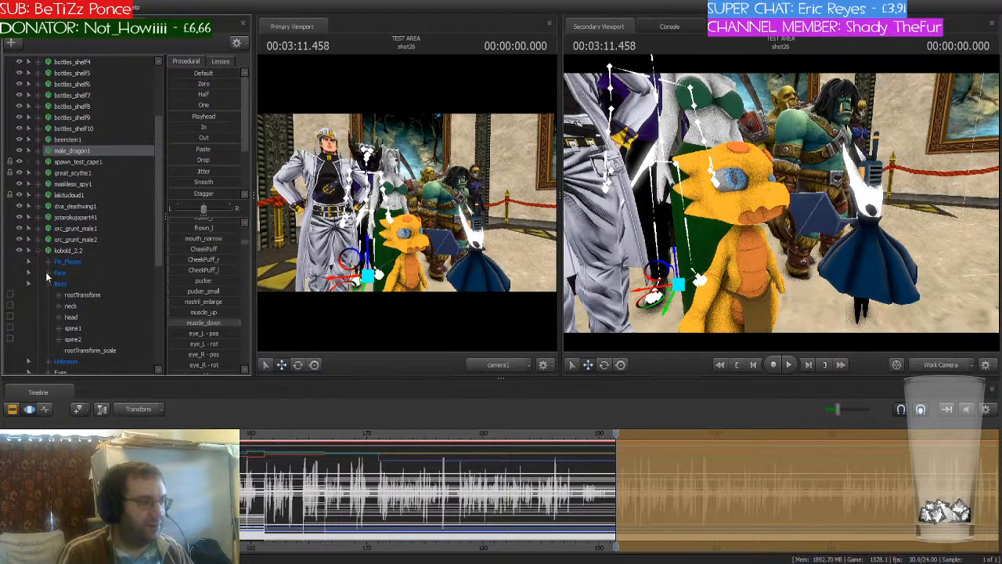
pyautogui.click(62, 272)
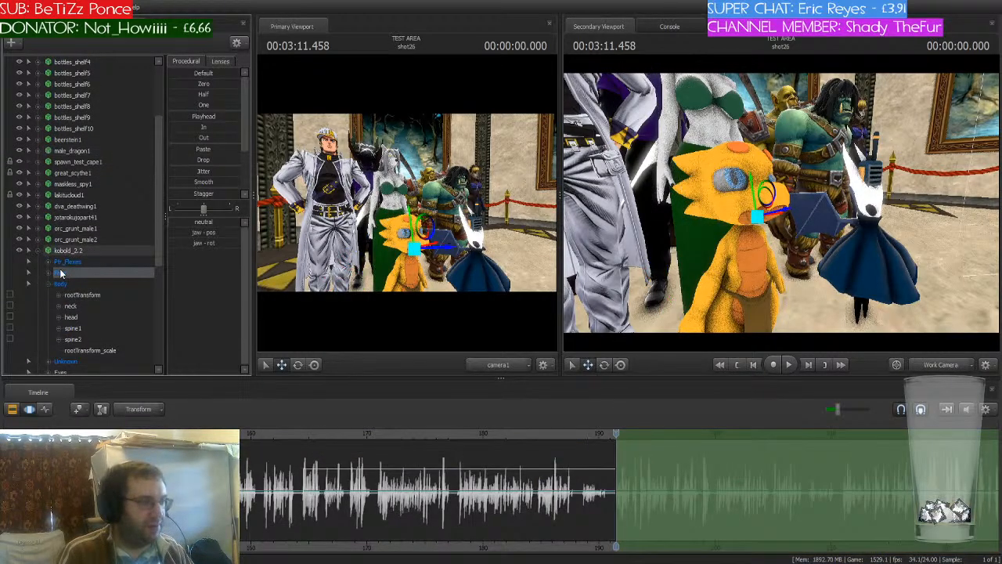
pyautogui.scroll(-1, 80, 349)
pyautogui.click(71, 330)
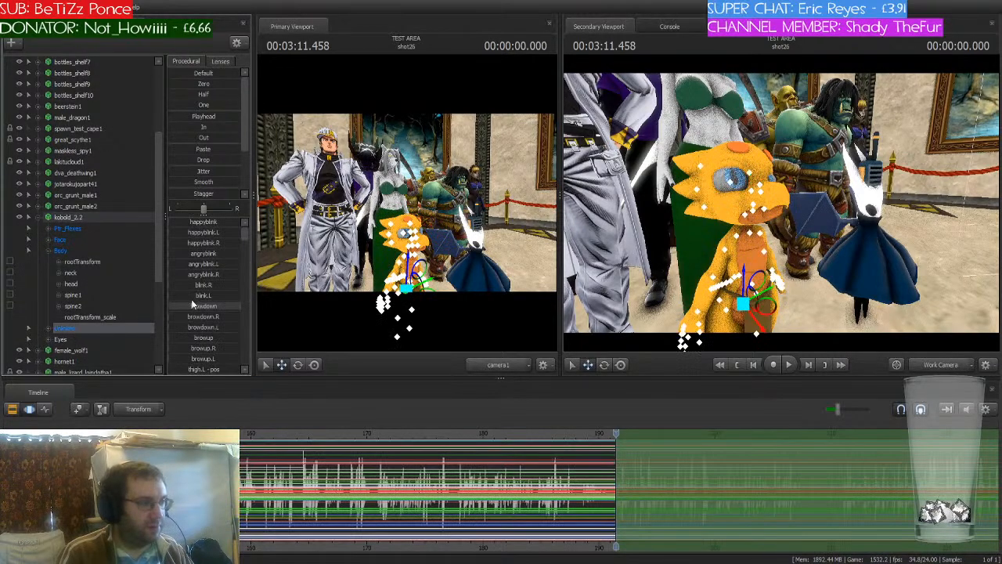
pyautogui.moveTo(234, 306); pyautogui.dragTo(169, 306)
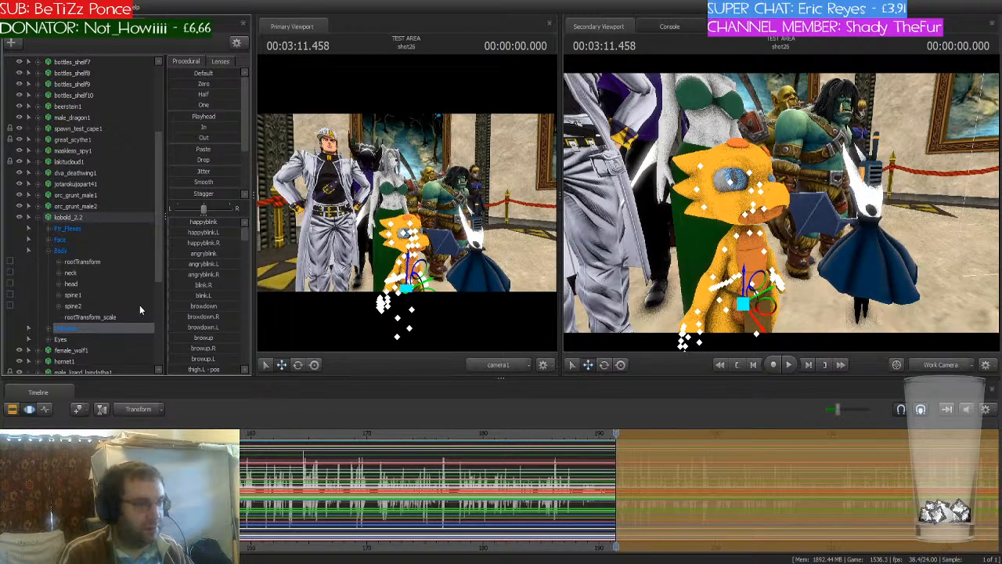
pyautogui.moveTo(184, 337); pyautogui.dragTo(288, 339)
pyautogui.scroll(-1, 222, 296)
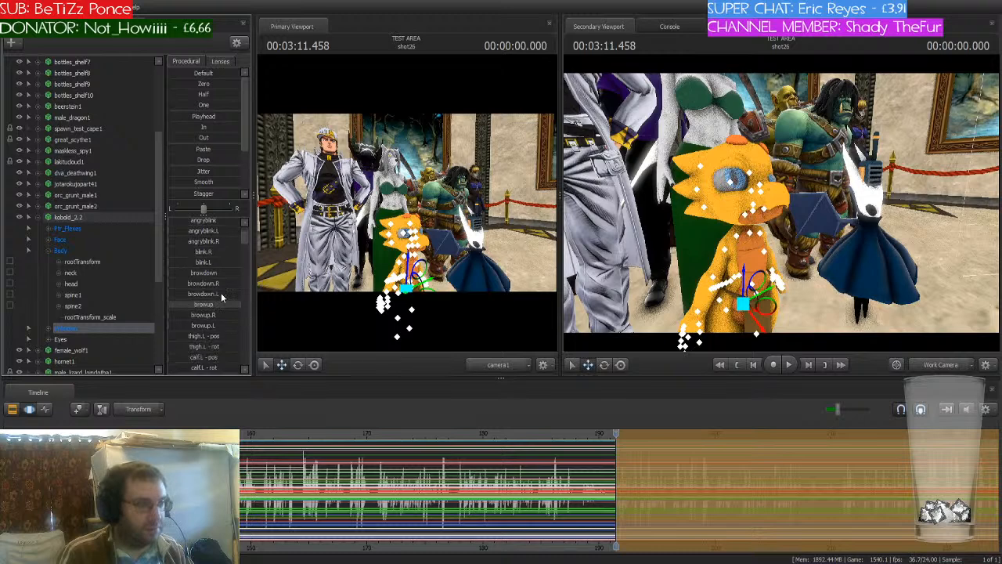
pyautogui.scroll(1, 221, 297)
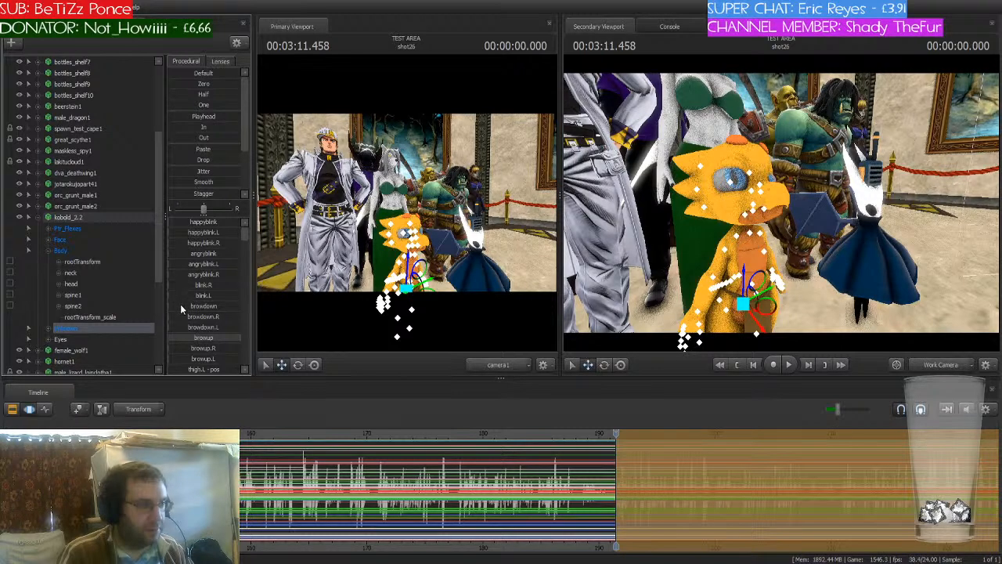
pyautogui.scroll(-1, 184, 310)
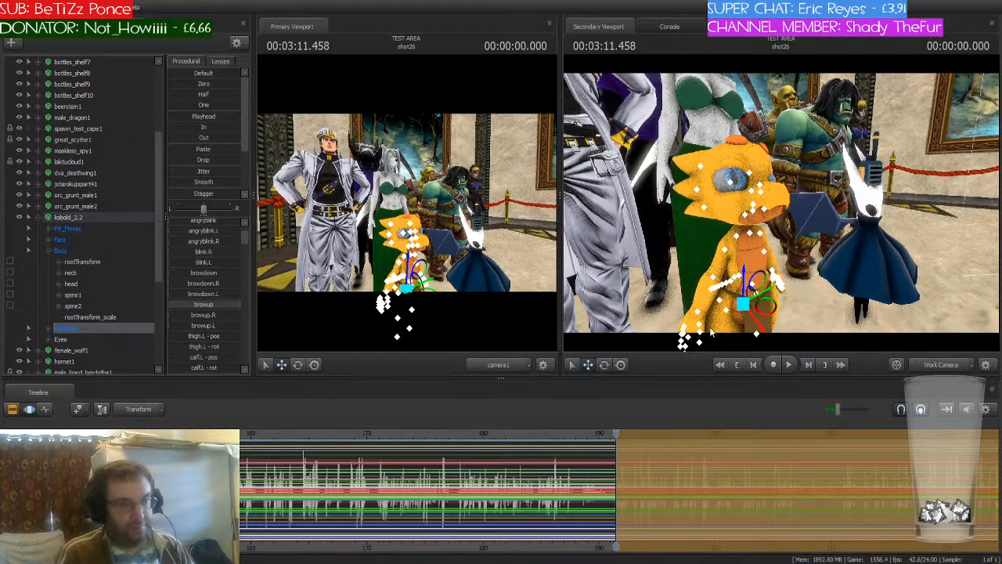
# - Raise female_wolf1's right and left eyebrow_surprise flexes and set its frown_r and frown_l flexes to full
pyautogui.moveTo(695, 349)
pyautogui.mouseDown()
pyautogui.moveTo(696, 219)
pyautogui.moveTo(695, 328)
pyautogui.moveTo(695, 313)
pyautogui.moveTo(736, 329)
pyautogui.moveTo(705, 258)
pyautogui.moveTo(712, 254)
pyautogui.moveTo(673, 243)
pyautogui.moveTo(688, 239)
pyautogui.moveTo(692, 184)
pyautogui.moveTo(681, 148)
pyautogui.moveTo(689, 204)
pyautogui.moveTo(728, 227)
pyautogui.moveTo(712, 266)
pyautogui.moveTo(721, 250)
pyautogui.mouseUp()
pyautogui.press('w')
pyautogui.press('w')
pyautogui.press('w')
pyautogui.press('s')
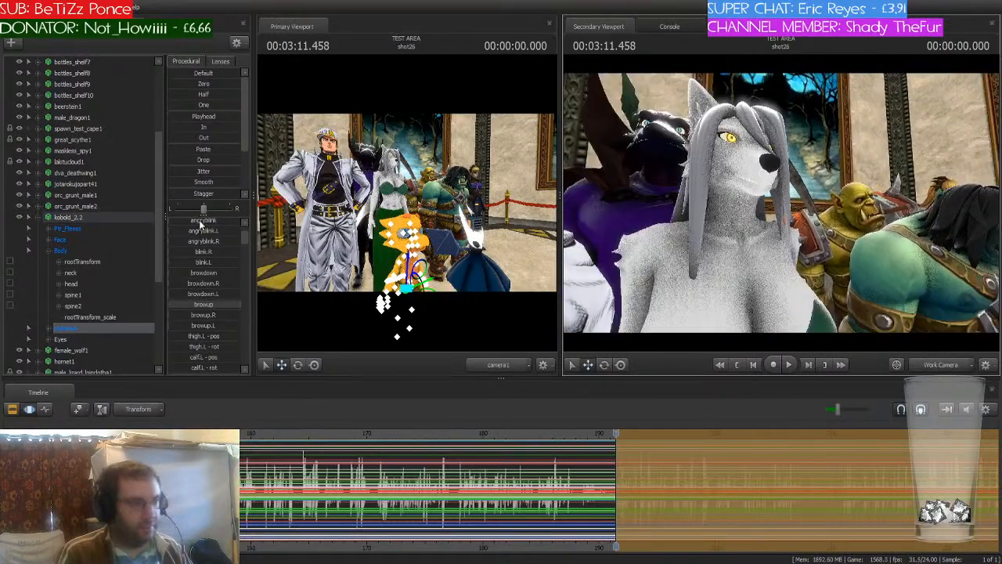
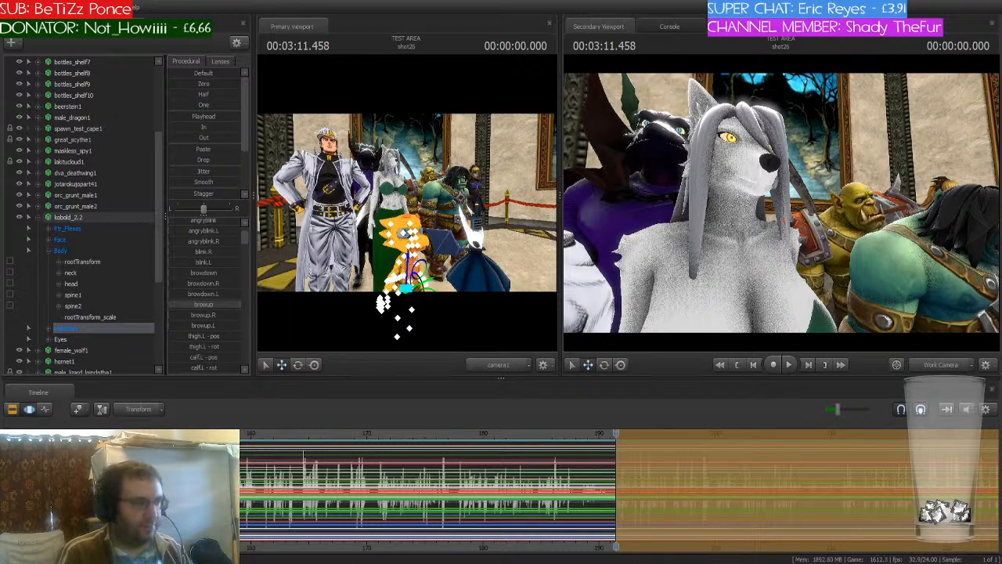
pyautogui.scroll(-1, 82, 219)
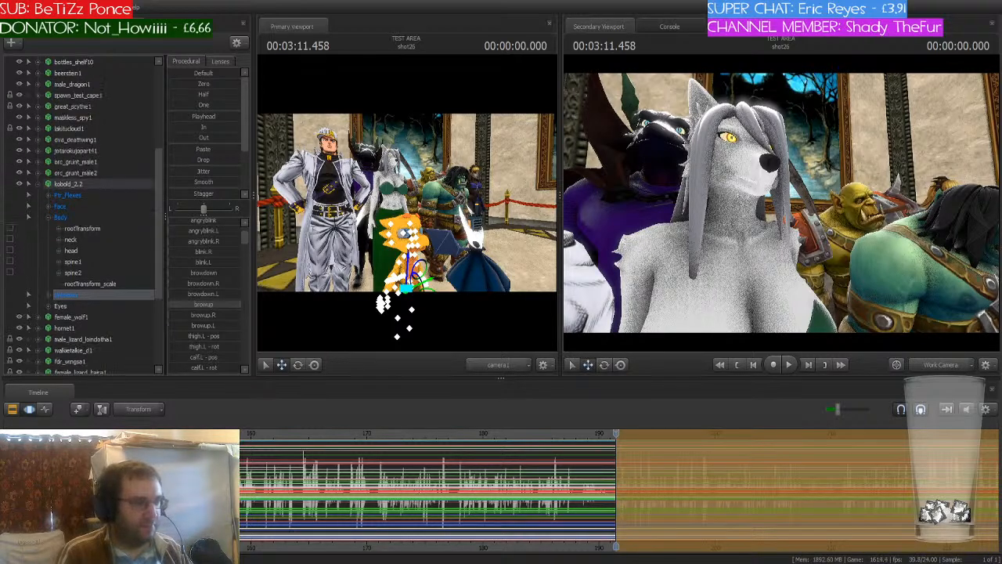
pyautogui.click(61, 317)
pyautogui.scroll(-2, 216, 297)
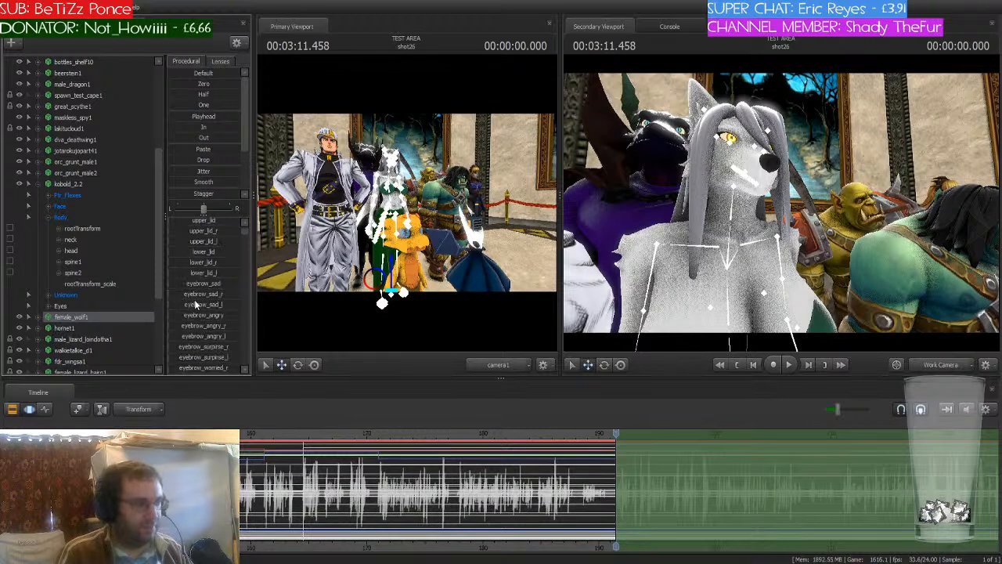
pyautogui.moveTo(190, 314); pyautogui.dragTo(239, 323)
pyautogui.scroll(-3, 225, 306)
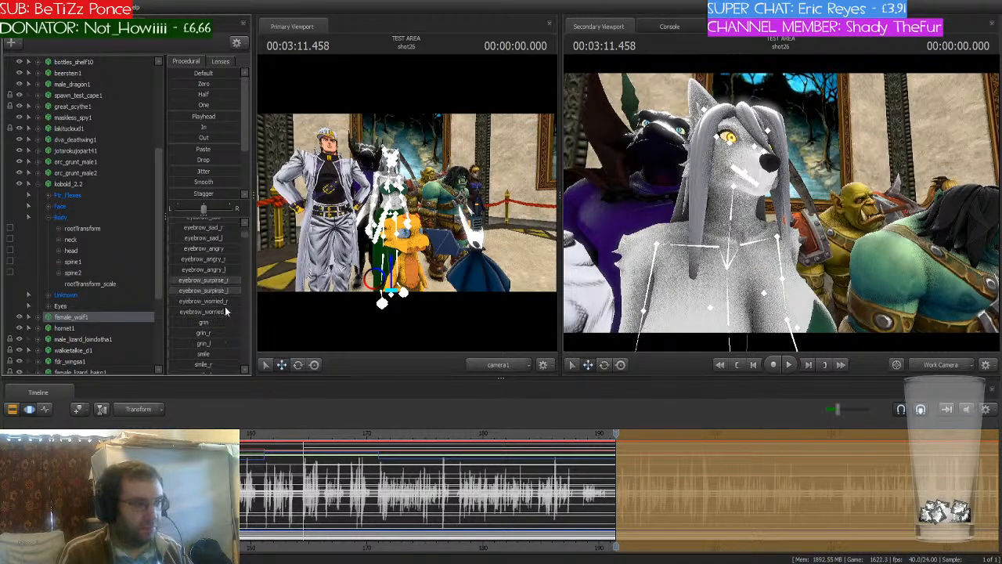
pyautogui.moveTo(174, 319); pyautogui.dragTo(240, 318)
pyautogui.moveTo(172, 329); pyautogui.dragTo(240, 329)
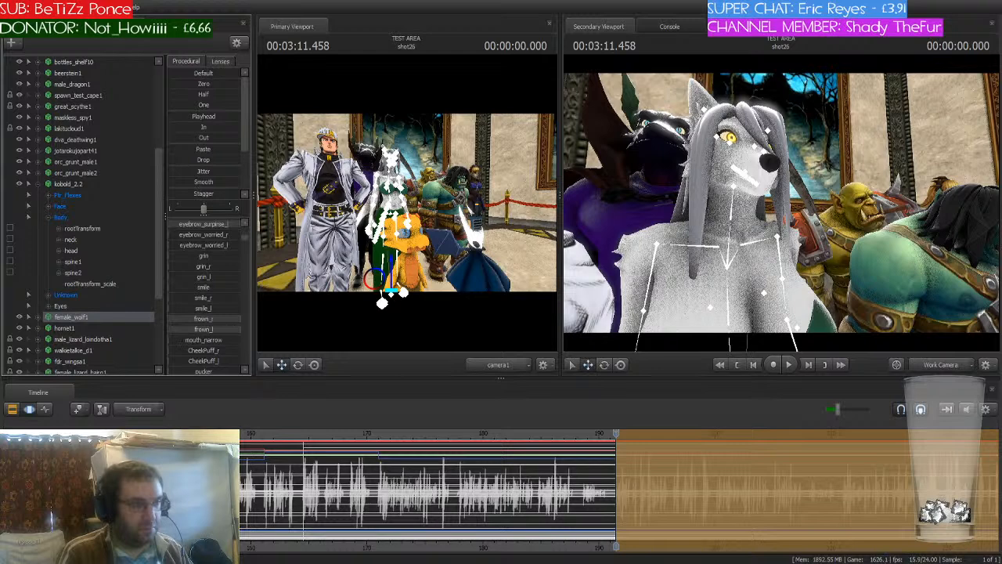
# - Set male_dragon1's frown flex to full
pyautogui.scroll(2, 78, 225)
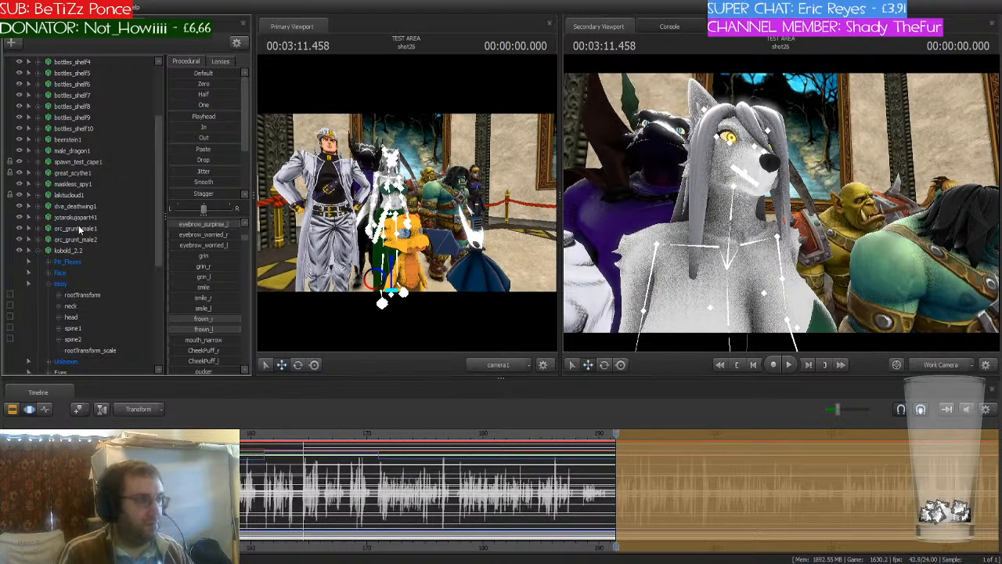
pyautogui.click(100, 150)
pyautogui.scroll(-2, 202, 263)
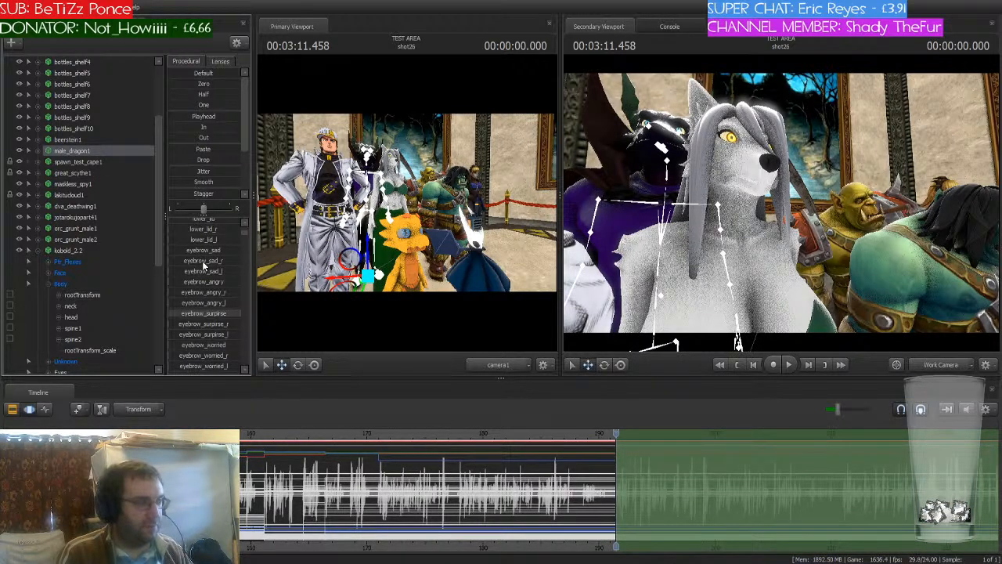
pyautogui.scroll(2, 215, 278)
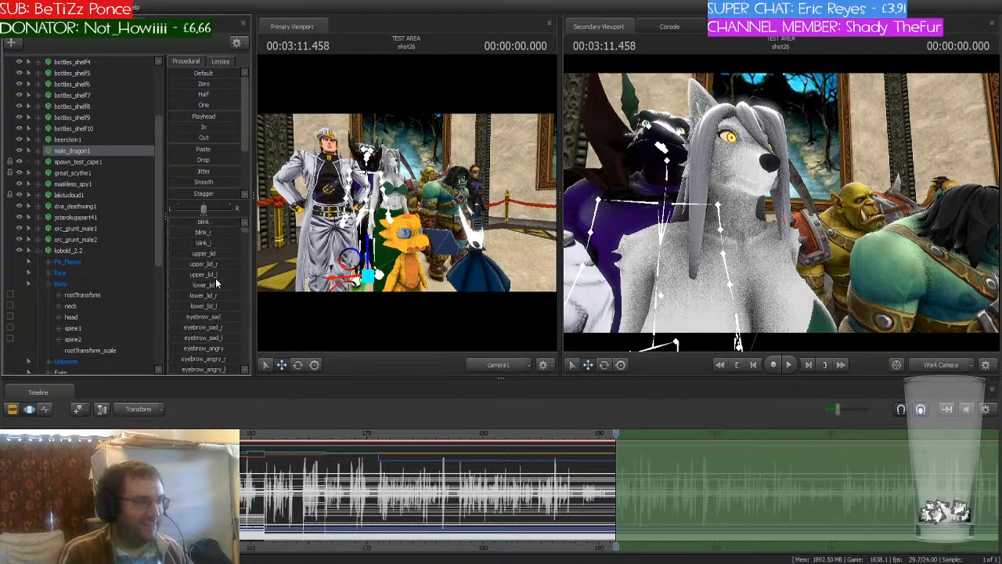
pyautogui.scroll(-5, 215, 278)
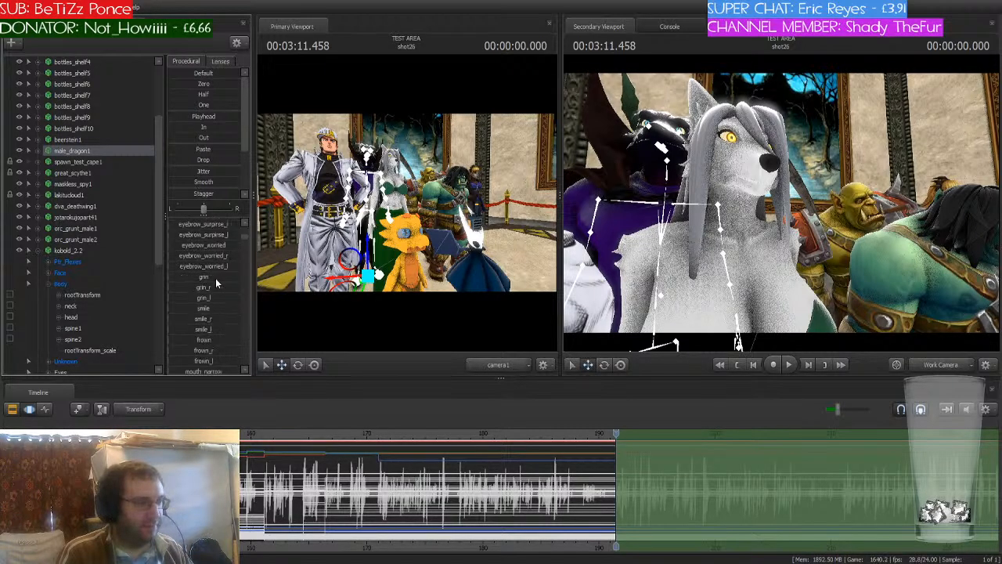
pyautogui.moveTo(177, 343); pyautogui.dragTo(236, 340)
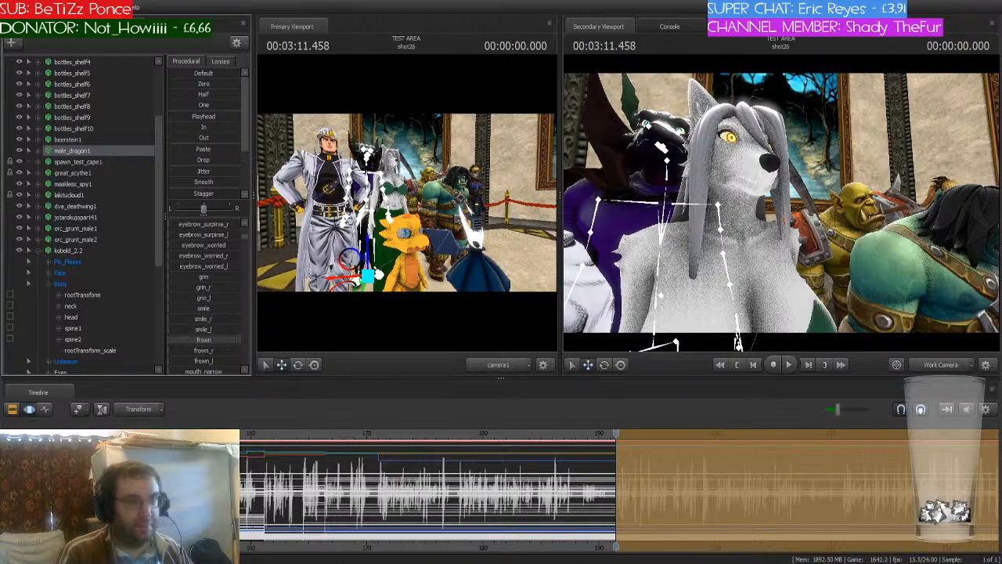
# - Rotate kobold_2.2's jaw bone to open its mouth, undoing the displacement that stretches the jaw downward
pyautogui.moveTo(640, 294)
pyautogui.mouseDown()
pyautogui.moveTo(636, 234)
pyautogui.moveTo(595, 219)
pyautogui.moveTo(626, 243)
pyautogui.moveTo(626, 297)
pyautogui.moveTo(626, 274)
pyautogui.moveTo(619, 290)
pyautogui.moveTo(630, 247)
pyautogui.moveTo(654, 258)
pyautogui.moveTo(645, 255)
pyautogui.moveTo(646, 285)
pyautogui.moveTo(669, 302)
pyautogui.moveTo(646, 297)
pyautogui.moveTo(642, 286)
pyautogui.mouseUp()
pyautogui.press('w')
pyautogui.press('s')
pyautogui.press('s')
pyautogui.press('w')
pyautogui.press('s')
pyautogui.press('w')
pyautogui.press('a')
pyautogui.moveTo(782, 203)
pyautogui.mouseDown()
pyautogui.moveTo(814, 184)
pyautogui.moveTo(743, 231)
pyautogui.moveTo(665, 199)
pyautogui.moveTo(781, 202)
pyautogui.mouseUp()
pyautogui.press('d')
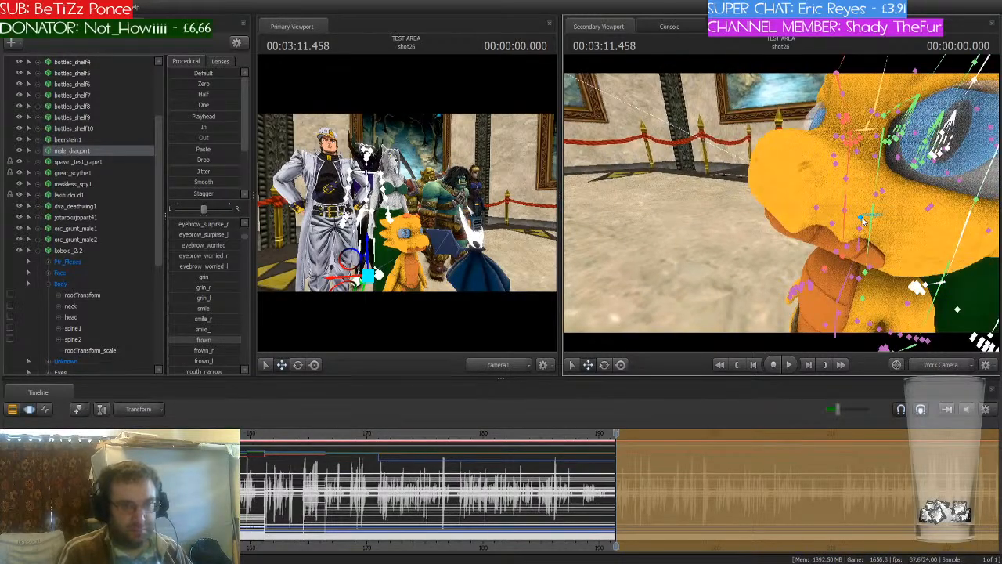
pyautogui.moveTo(849, 213); pyautogui.dragTo(783, 208)
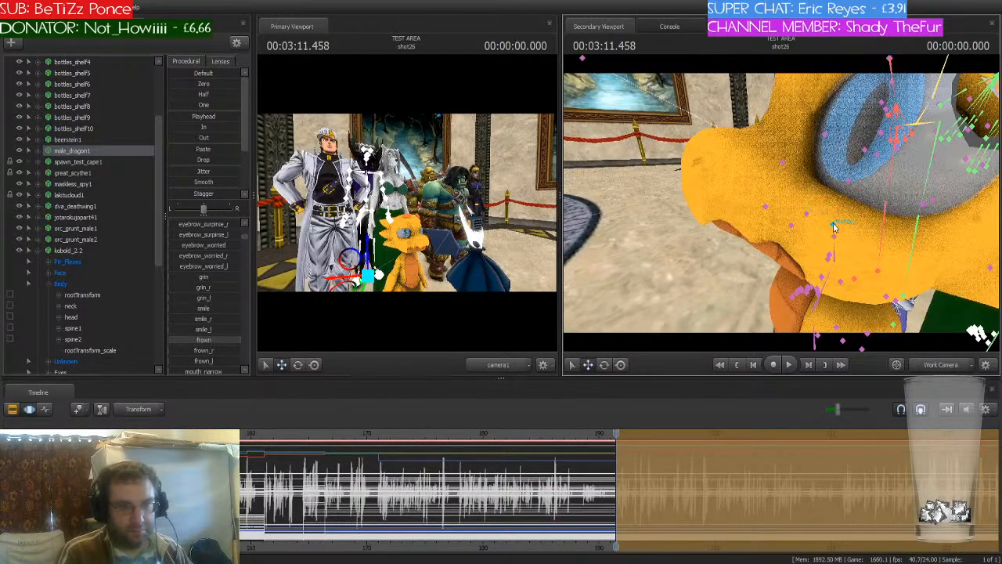
pyautogui.click(789, 226)
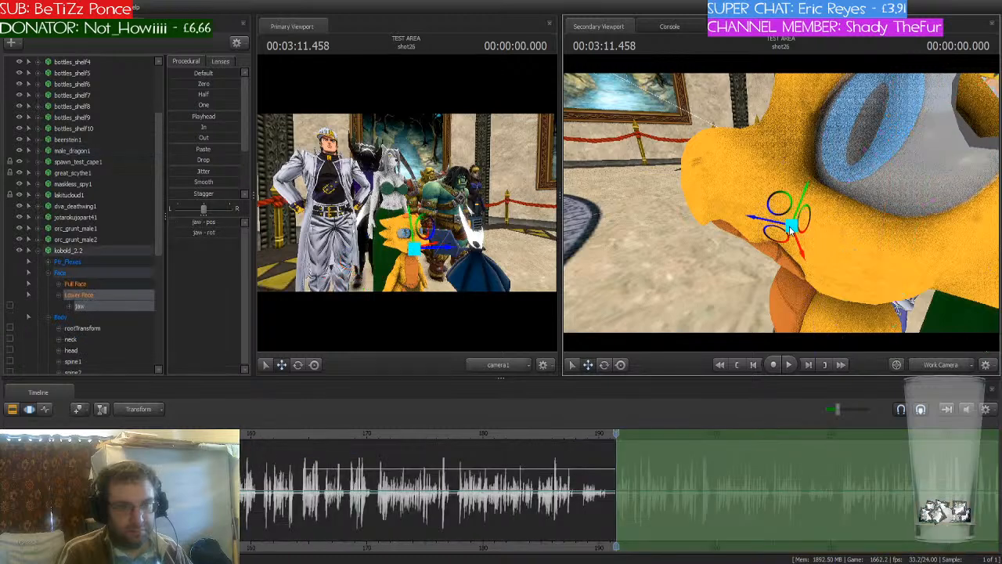
pyautogui.press('e')
pyautogui.moveTo(792, 196); pyautogui.dragTo(733, 274)
pyautogui.press('w')
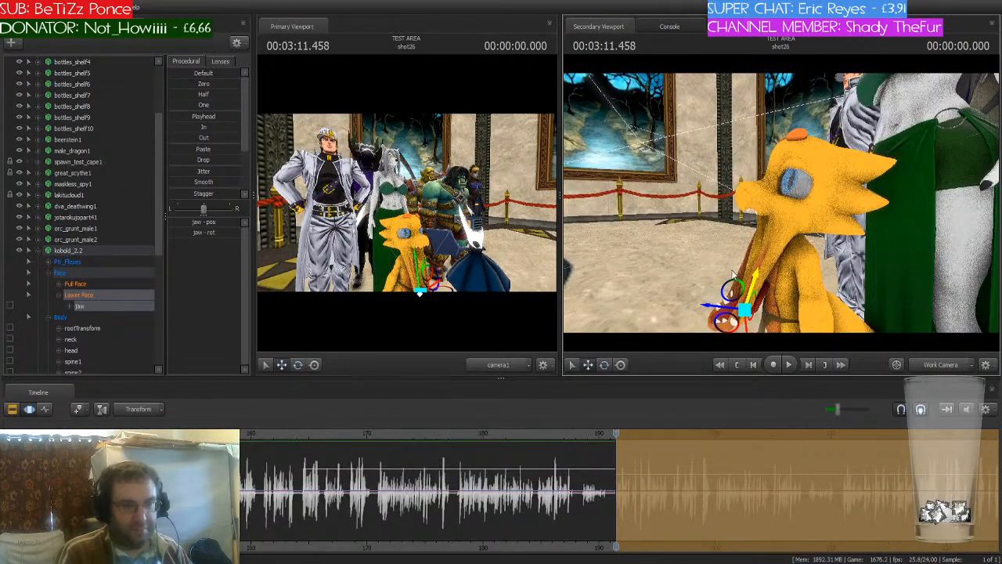
pyautogui.moveTo(667, 247); pyautogui.dragTo(781, 250)
pyautogui.moveTo(781, 203); pyautogui.dragTo(837, 203)
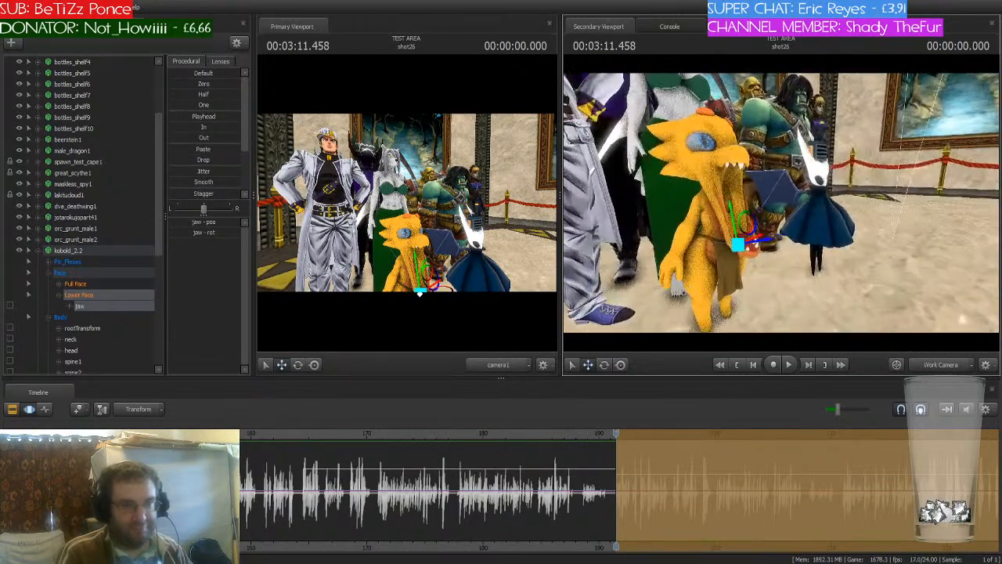
pyautogui.hotkey('ctrl', 'z')
# - Rotate dva_deathwing1's neck so that the head tilts downward and to one side
pyautogui.moveTo(801, 241)
pyautogui.mouseDown()
pyautogui.moveTo(801, 211)
pyautogui.moveTo(829, 195)
pyautogui.moveTo(830, 133)
pyautogui.moveTo(829, 196)
pyautogui.moveTo(814, 227)
pyautogui.moveTo(782, 250)
pyautogui.mouseUp()
pyautogui.press('w')
pyautogui.press('ctrl')
pyautogui.moveTo(781, 185)
pyautogui.mouseDown()
pyautogui.moveTo(900, 185)
pyautogui.moveTo(900, 141)
pyautogui.moveTo(744, 202)
pyautogui.moveTo(763, 266)
pyautogui.mouseUp()
pyautogui.press('w')
pyautogui.moveTo(781, 207)
pyautogui.mouseDown()
pyautogui.moveTo(781, 305)
pyautogui.moveTo(791, 297)
pyautogui.moveTo(781, 204)
pyautogui.mouseUp()
pyautogui.press('w')
pyautogui.press('s')
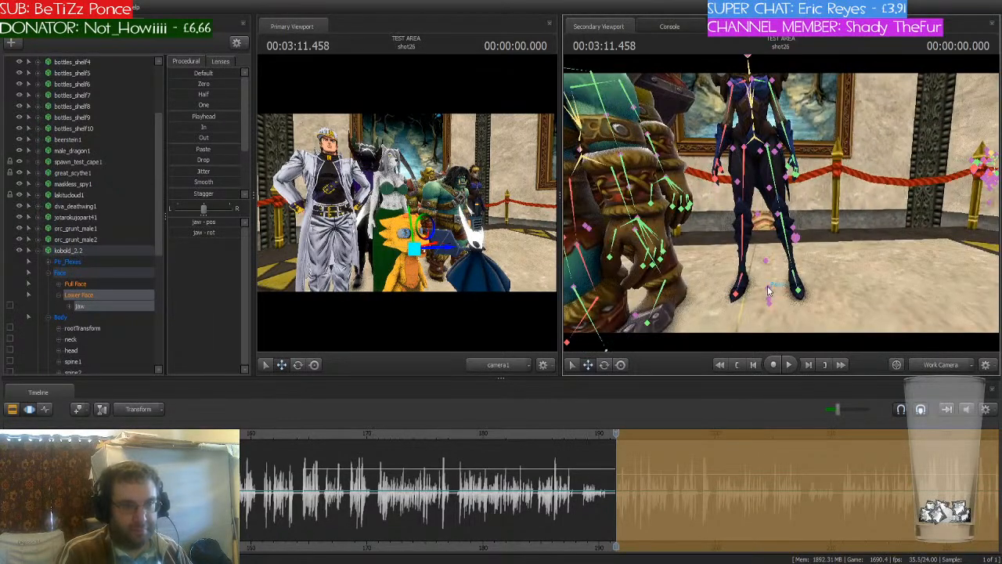
pyautogui.click(768, 294)
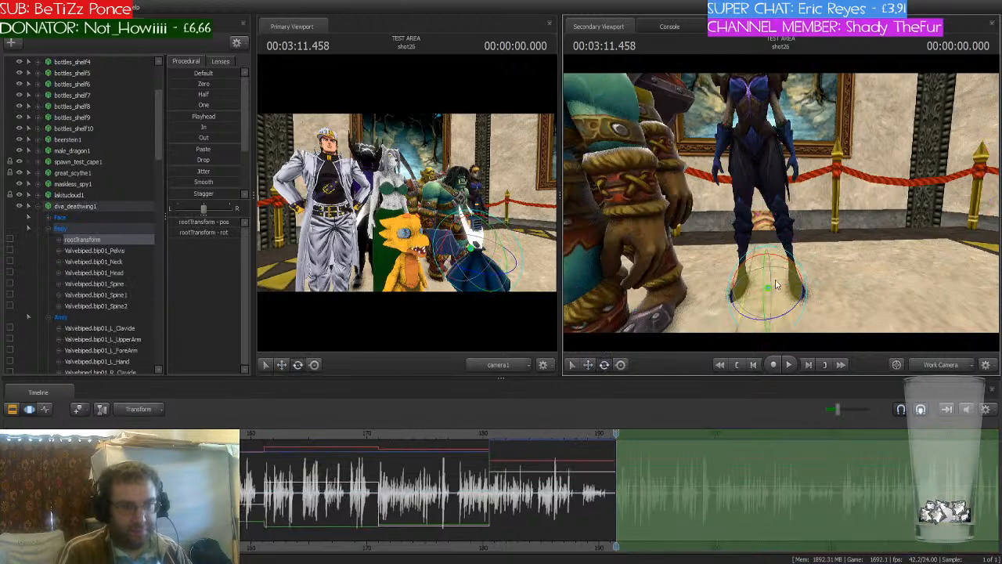
pyautogui.press('e')
pyautogui.moveTo(781, 264)
pyautogui.mouseDown()
pyautogui.moveTo(814, 263)
pyautogui.moveTo(814, 133)
pyautogui.moveTo(782, 207)
pyautogui.mouseUp()
pyautogui.press('w')
pyautogui.press('w')
pyautogui.click(777, 244)
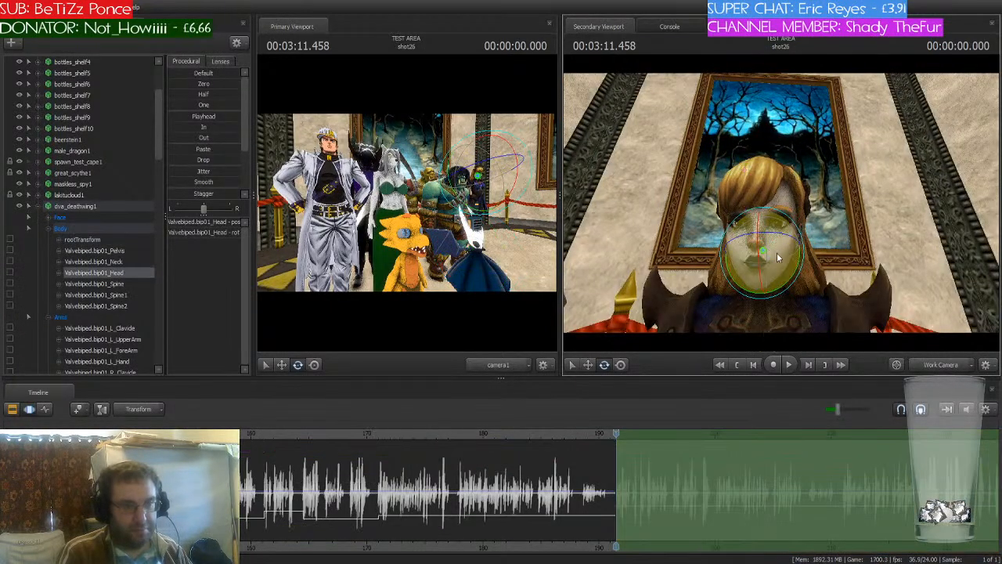
pyautogui.moveTo(778, 244); pyautogui.dragTo(758, 211)
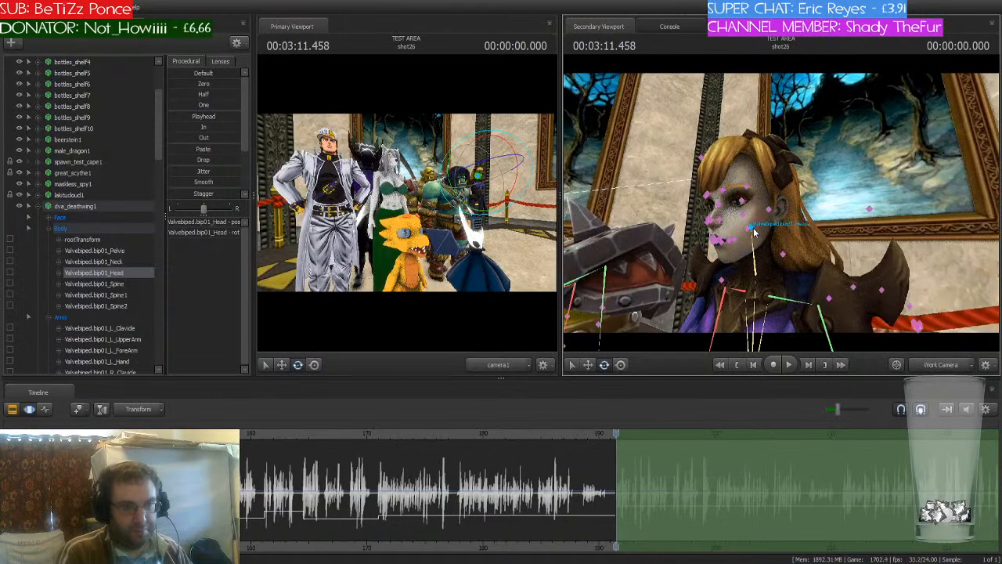
pyautogui.click(756, 242)
pyautogui.moveTo(776, 257); pyautogui.dragTo(780, 201)
pyautogui.press('w')
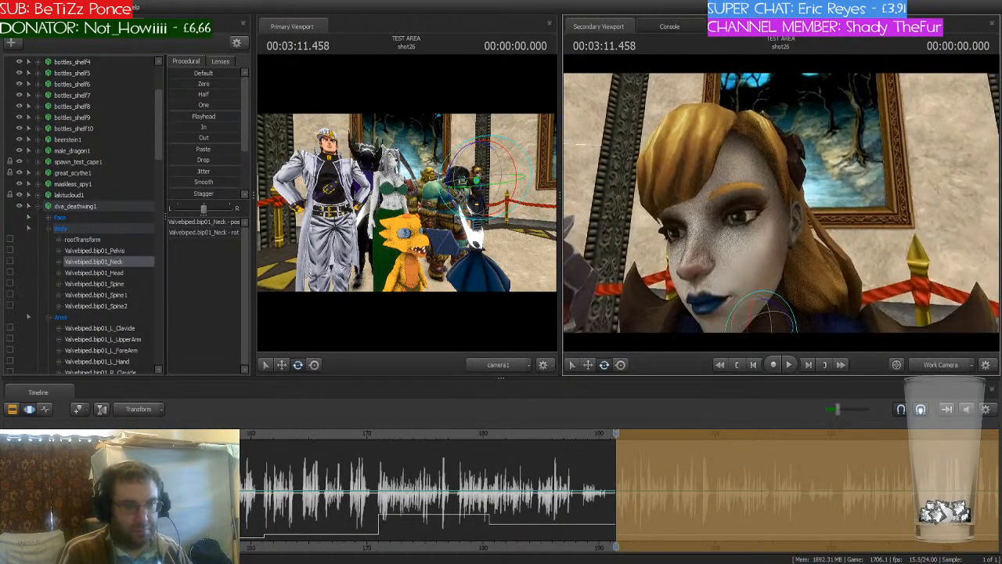
# - Reshape dva_deathwing1's expression by moving the inner left eyebrow, the right upper lip and the right mouth corner bones
pyautogui.click(712, 192)
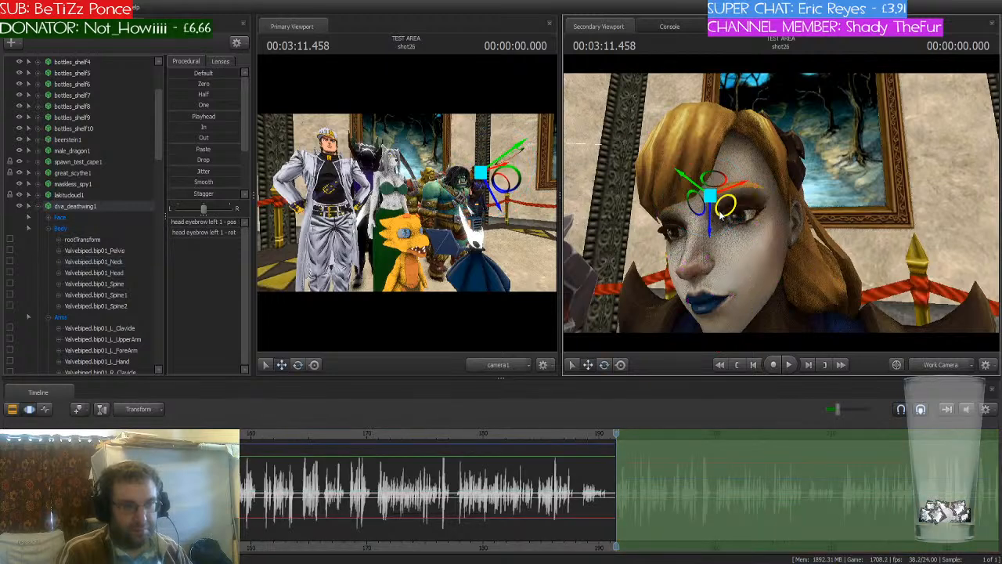
pyautogui.moveTo(715, 222); pyautogui.dragTo(714, 198)
pyautogui.moveTo(775, 202); pyautogui.dragTo(780, 212)
pyautogui.keyDown('ctrl'); pyautogui.click(740, 272); pyautogui.keyUp('ctrl')
pyautogui.moveTo(741, 272); pyautogui.dragTo(744, 270)
pyautogui.keyDown('alt'); pyautogui.moveTo(744, 207); pyautogui.dragTo(780, 203); pyautogui.keyUp('alt')
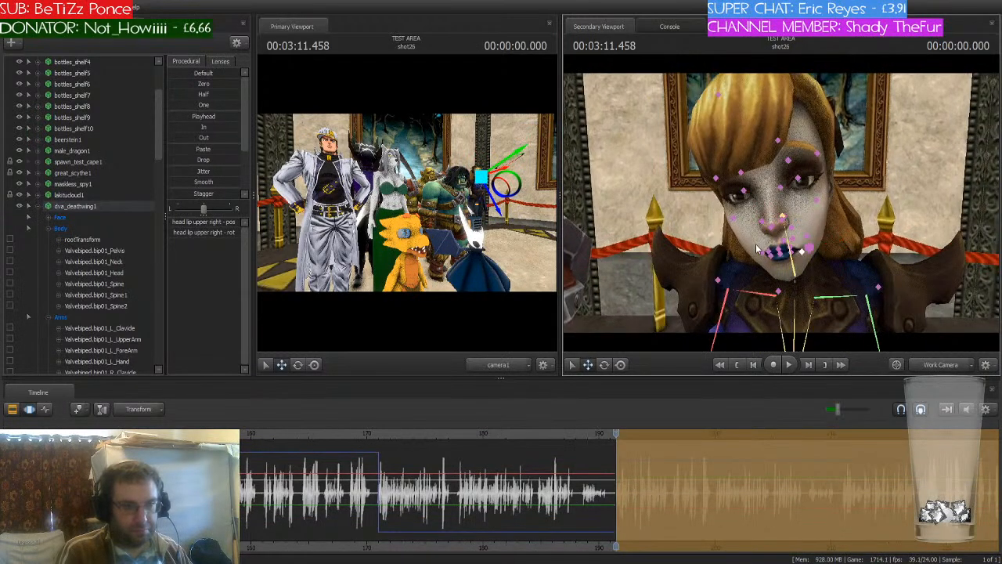
pyautogui.click(757, 253)
pyautogui.moveTo(764, 266); pyautogui.dragTo(765, 275)
# - Rotate the black-haired orc grunt's bip_head bone to tilt its head
pyautogui.moveTo(811, 211)
pyautogui.mouseDown()
pyautogui.moveTo(814, 176)
pyautogui.moveTo(783, 176)
pyautogui.moveTo(767, 212)
pyautogui.moveTo(728, 205)
pyautogui.moveTo(704, 222)
pyautogui.moveTo(681, 219)
pyautogui.moveTo(696, 222)
pyautogui.mouseUp()
pyautogui.press('s')
pyautogui.press('w')
pyautogui.press('d')
pyautogui.moveTo(815, 207); pyautogui.dragTo(740, 205)
pyautogui.press('a')
pyautogui.press('d')
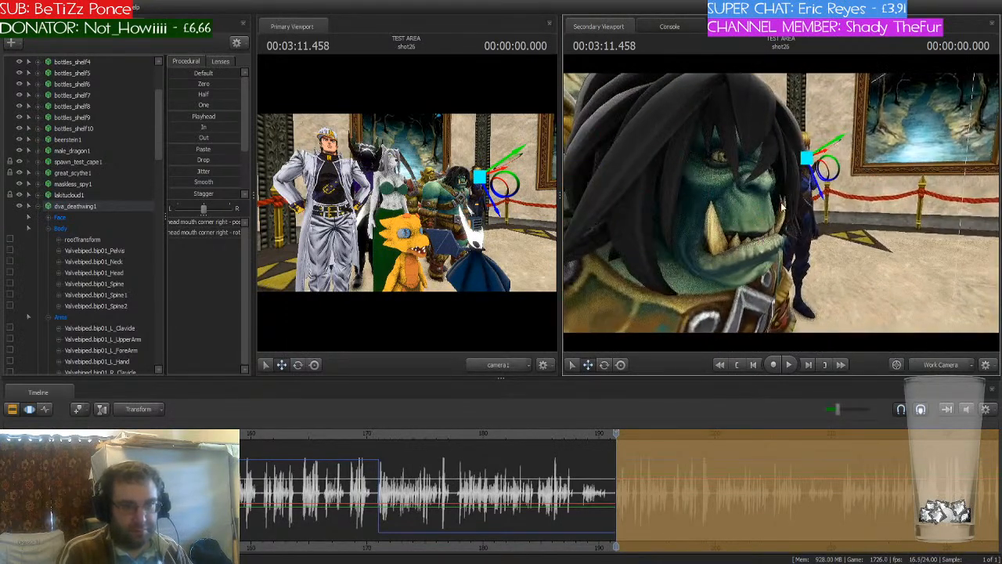
pyautogui.click(703, 178)
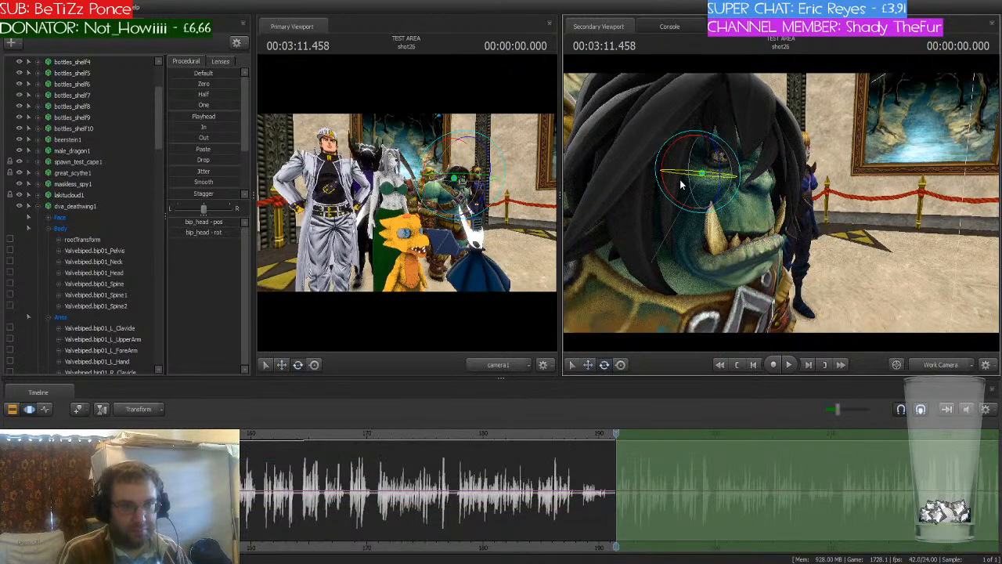
pyautogui.moveTo(667, 162); pyautogui.dragTo(671, 150)
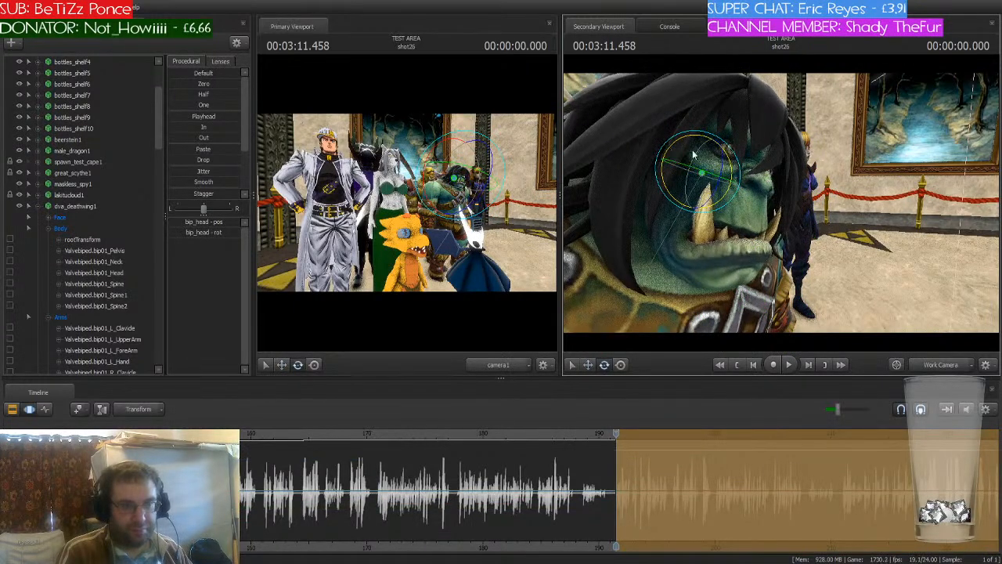
# - Rotate orc_grunt_male1's jaw bone to adjust the set of its mouth
pyautogui.press('ctrl')
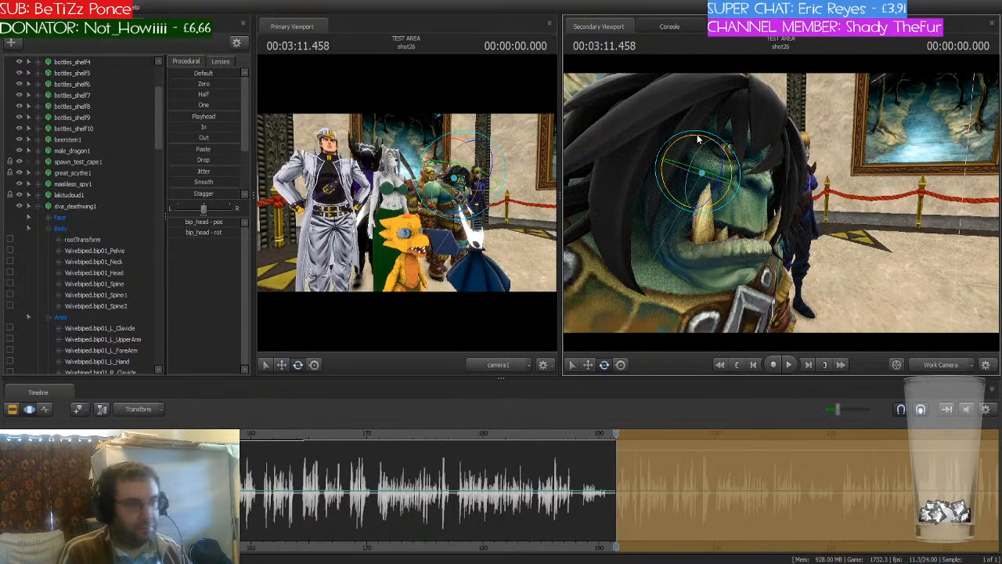
pyautogui.click(29, 206)
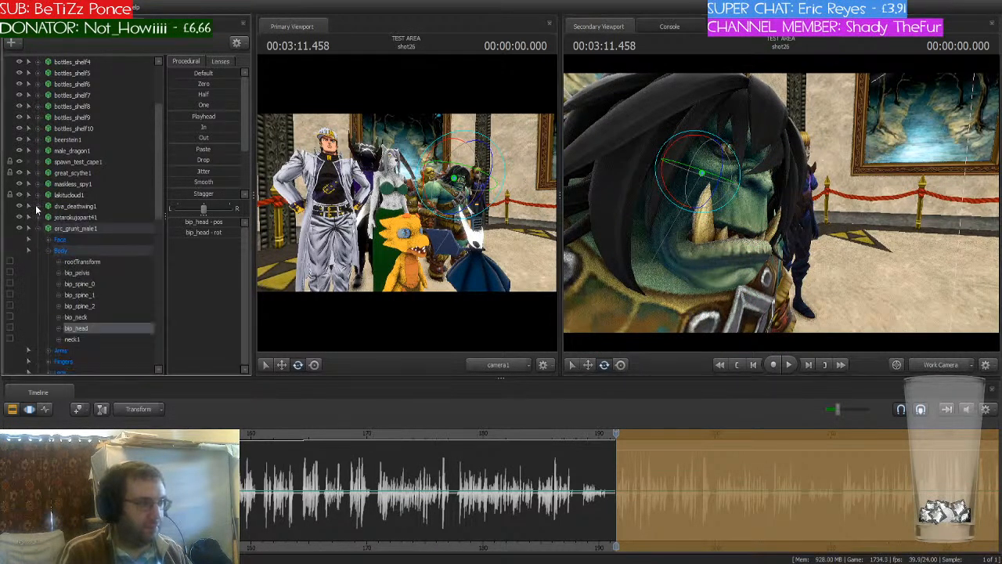
pyautogui.click(49, 239)
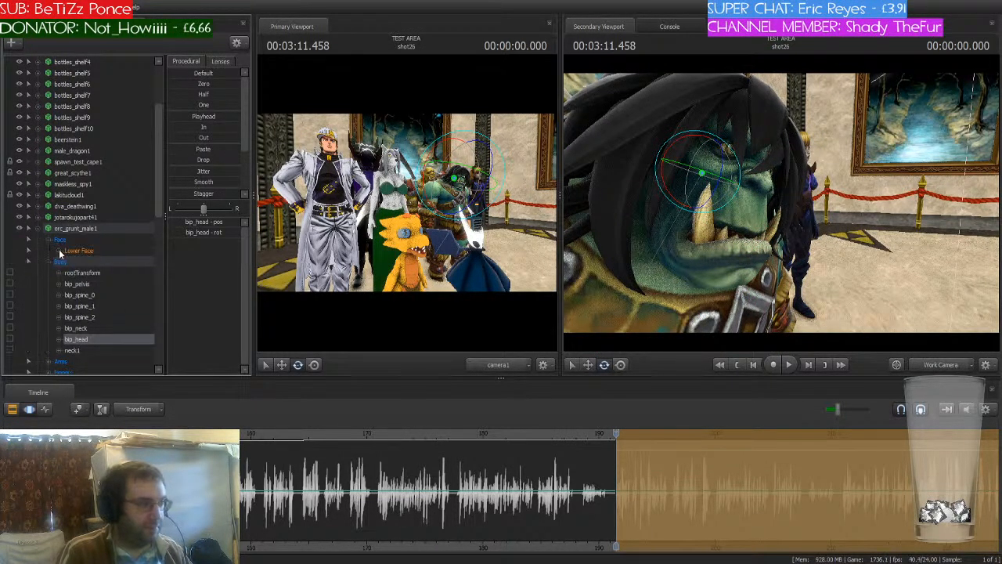
pyautogui.click(59, 254)
pyautogui.moveTo(732, 215)
pyautogui.mouseDown()
pyautogui.moveTo(730, 227)
pyautogui.moveTo(709, 227)
pyautogui.moveTo(748, 227)
pyautogui.mouseUp()
pyautogui.press('s')
pyautogui.press('w')
pyautogui.press('a')
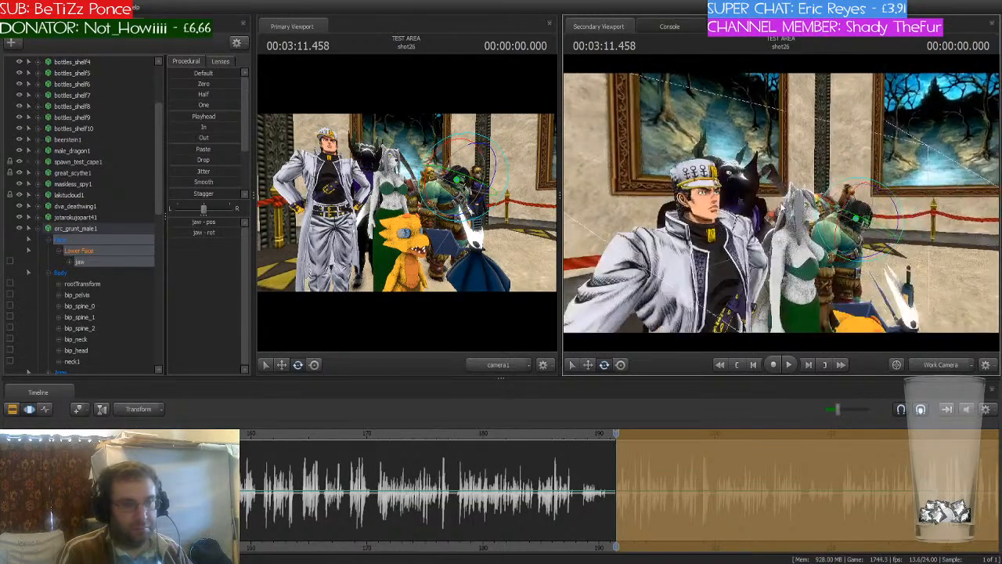
# - Collapse the orc_grunt_male1 and kobold_2.2 animation sets and select jotarokujopart41's Unknown control group
pyautogui.click(38, 229)
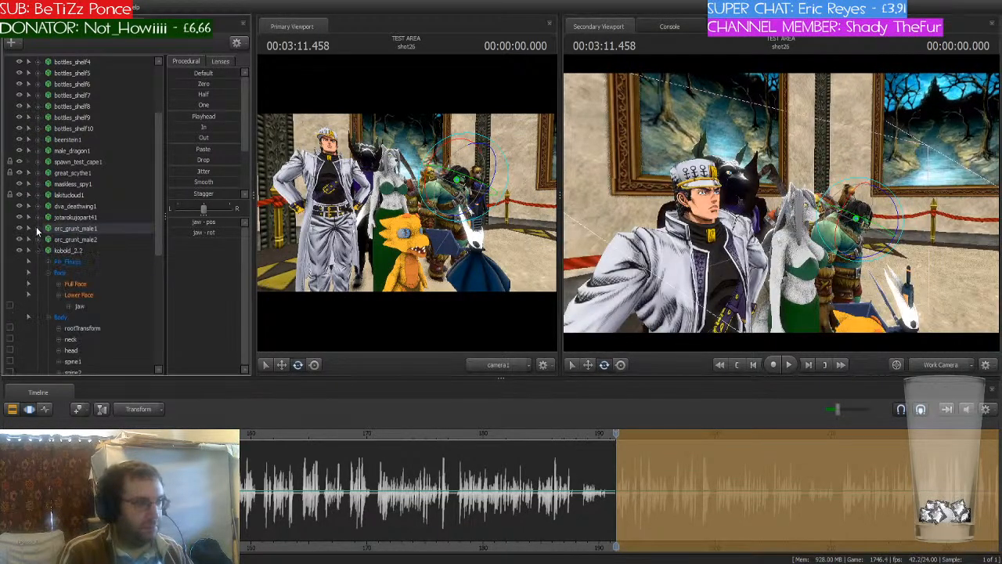
pyautogui.click(39, 250)
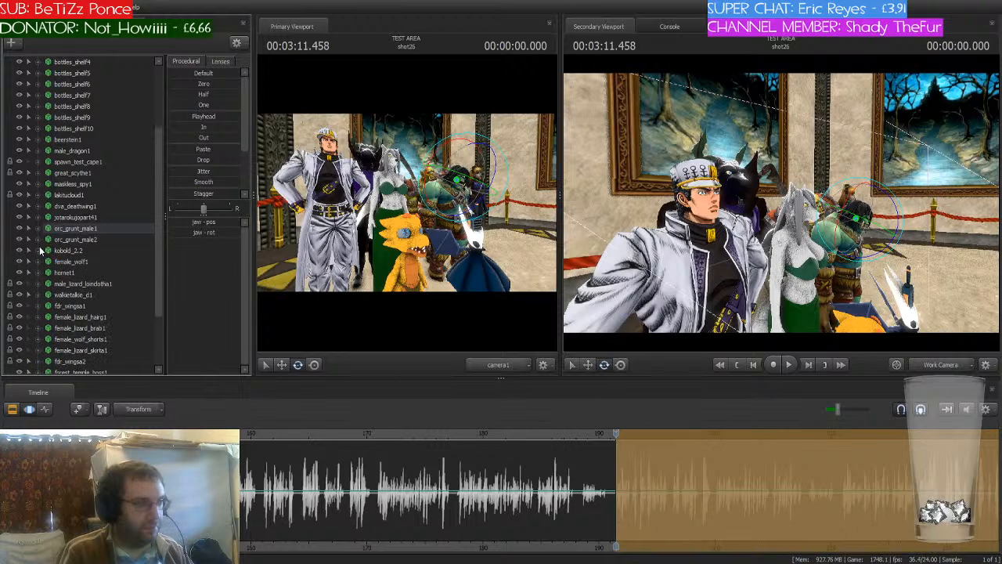
pyautogui.click(38, 216)
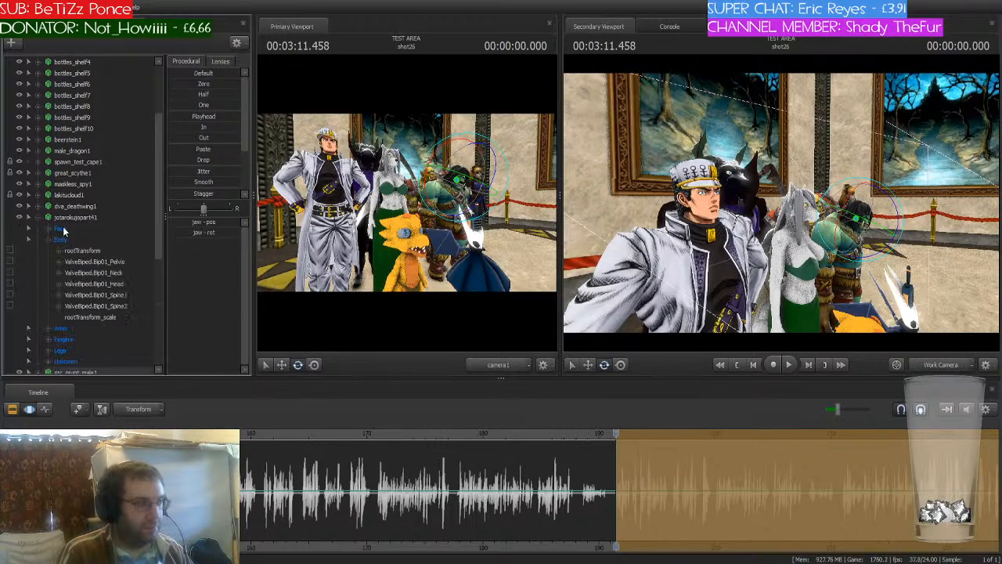
pyautogui.click(79, 359)
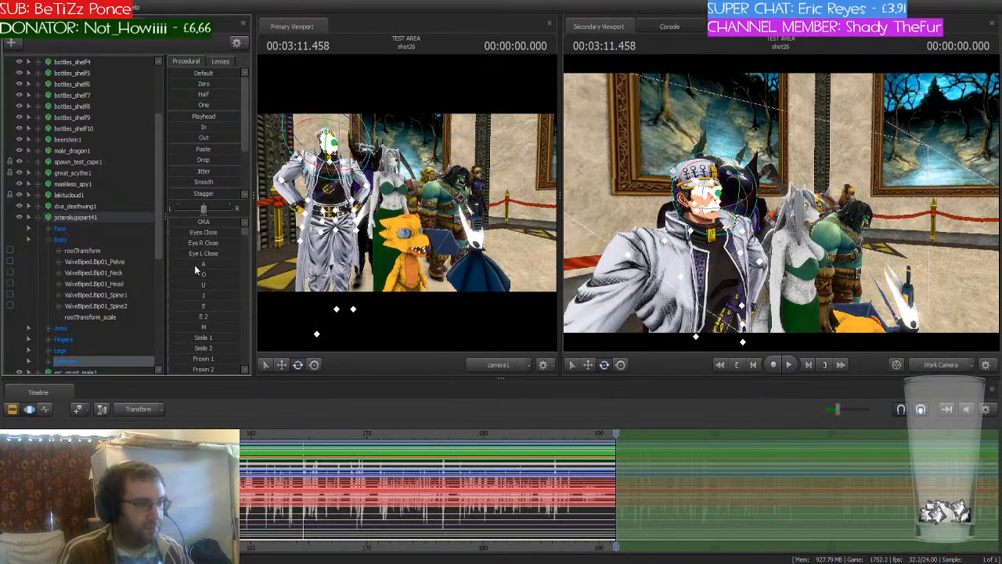
pyautogui.click(200, 233)
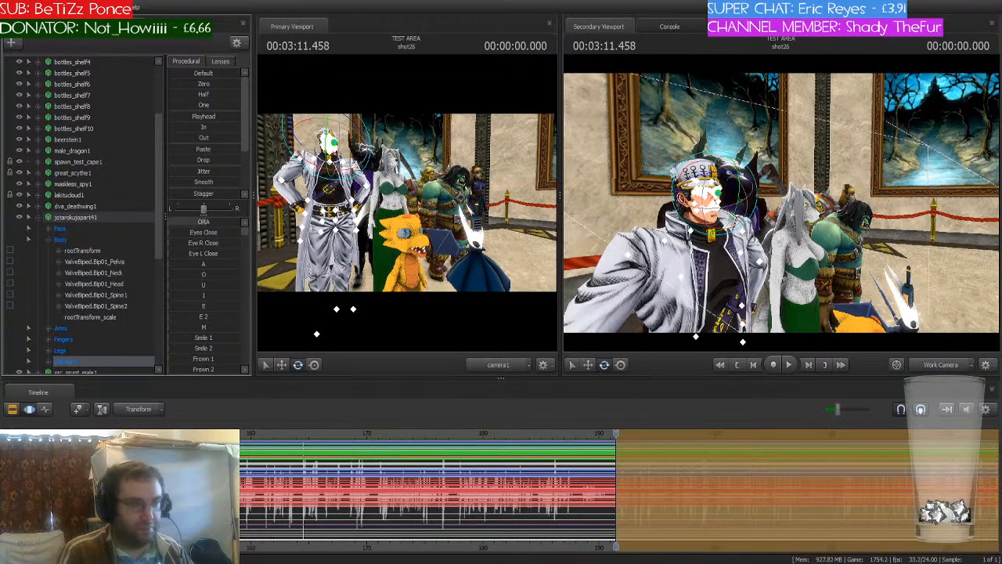
# - Apply the Nani? expression to jotarokujopart41's face, clearing the second Nani variant tried first
pyautogui.scroll(-4, 203, 283)
pyautogui.scroll(-3, 204, 283)
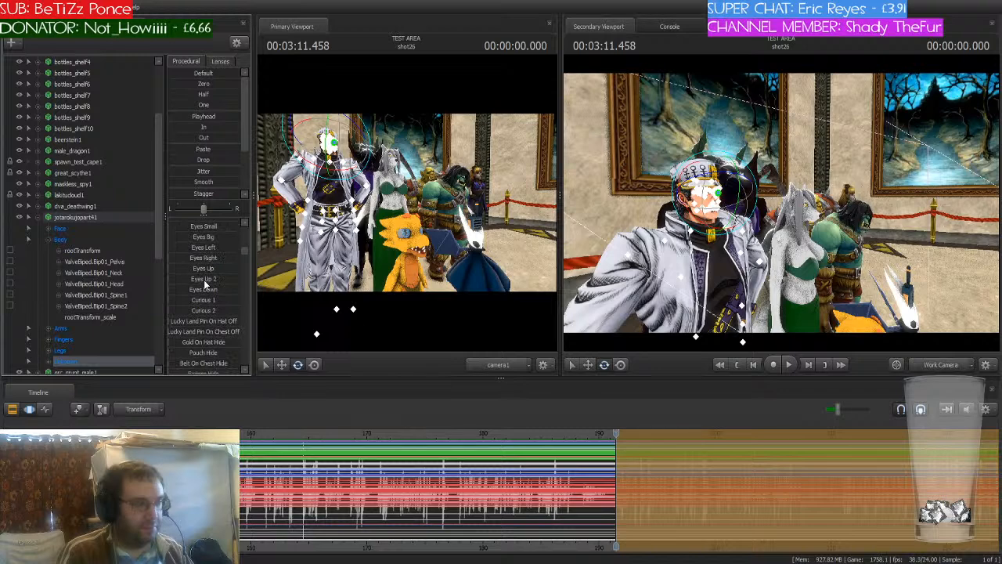
pyautogui.scroll(-1, 205, 283)
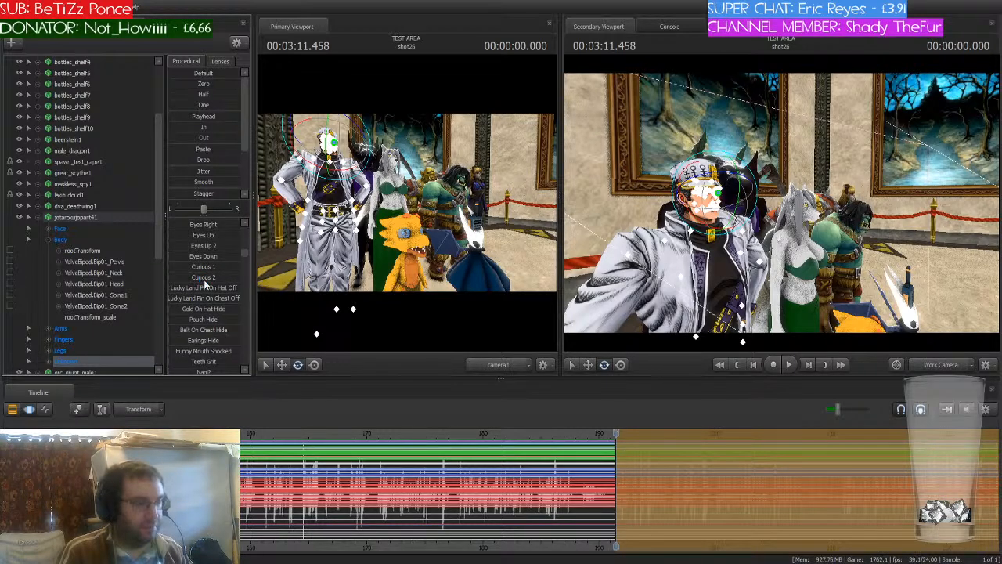
pyautogui.scroll(-2, 204, 285)
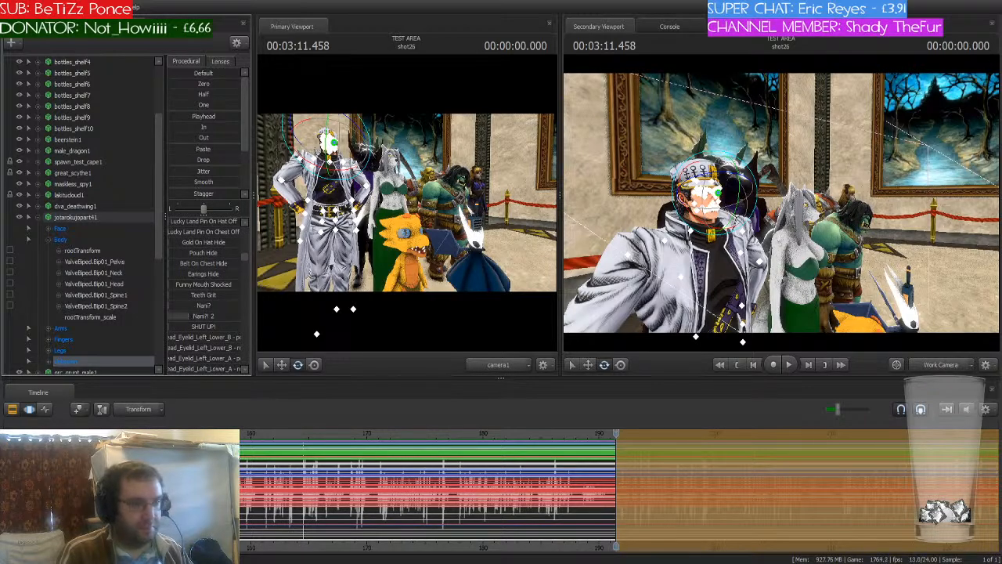
pyautogui.moveTo(604, 279); pyautogui.dragTo(633, 278)
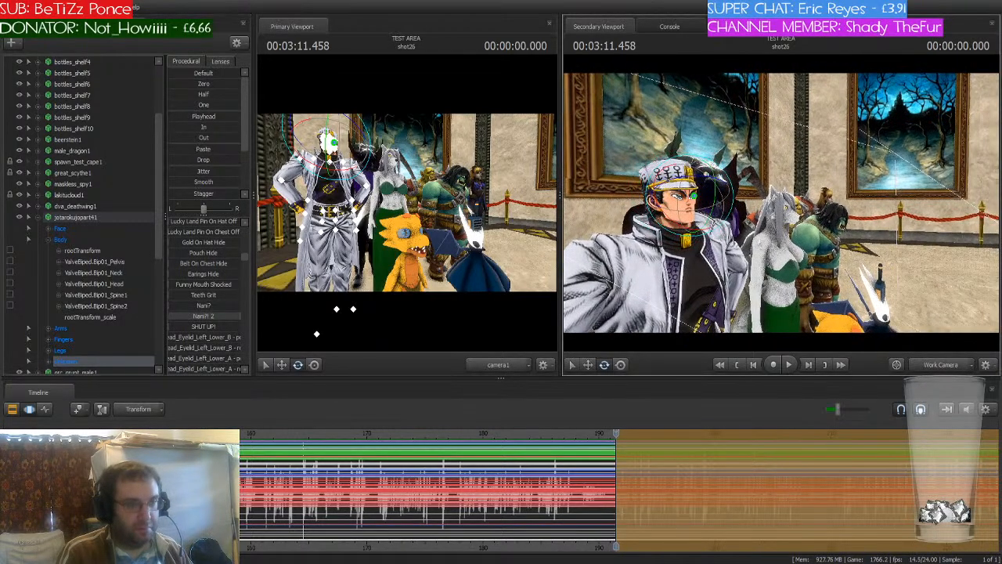
pyautogui.press('w')
pyautogui.moveTo(781, 210)
pyautogui.mouseDown()
pyautogui.moveTo(818, 211)
pyautogui.moveTo(779, 210)
pyautogui.mouseUp()
pyautogui.moveTo(235, 317); pyautogui.dragTo(194, 316)
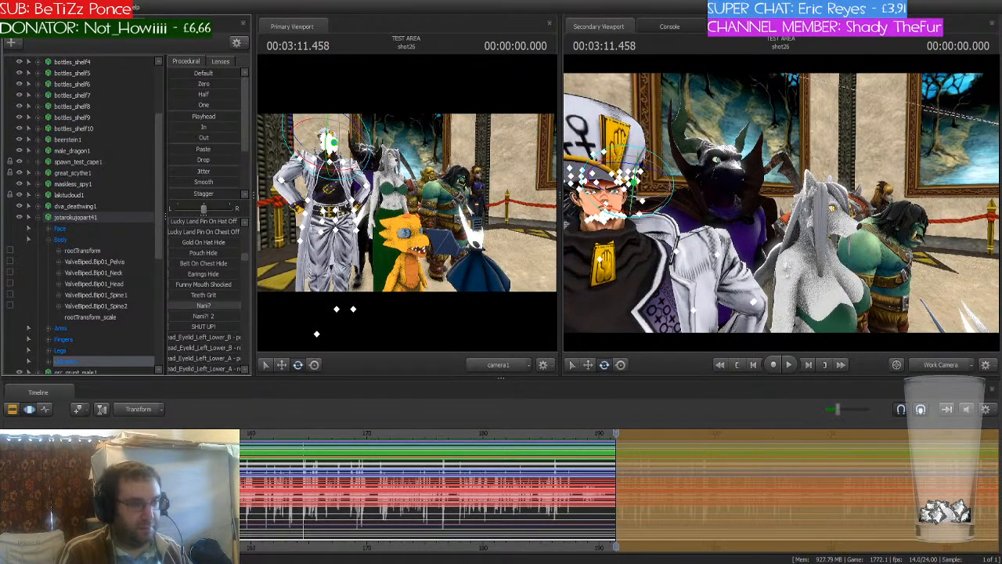
# - Examine the museum room around the posed characters, from the group across to the round floor emblem
pyautogui.press('s')
pyautogui.moveTo(668, 286); pyautogui.dragTo(838, 291)
pyautogui.press('w')
pyautogui.press('w')
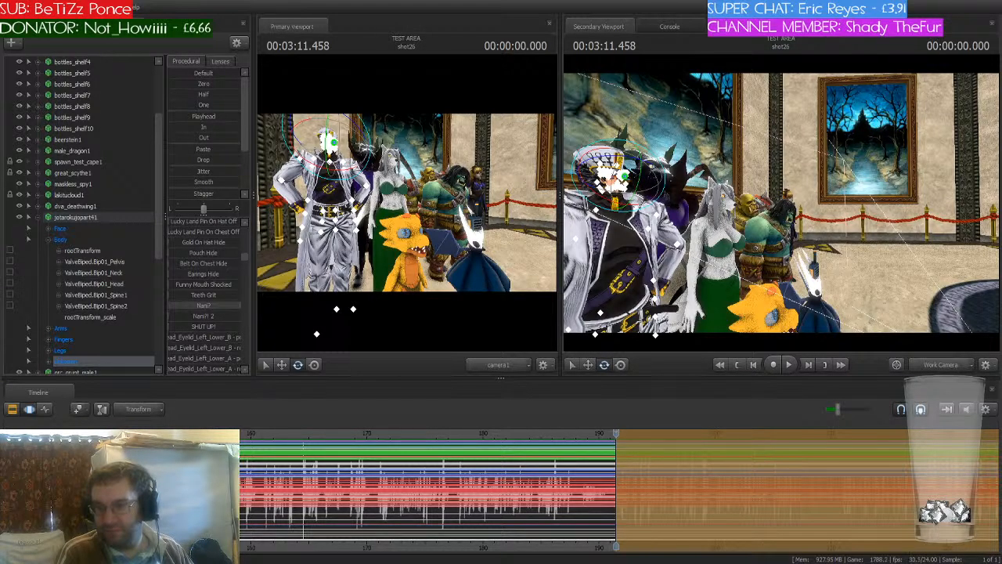
pyautogui.moveTo(771, 292)
pyautogui.mouseDown()
pyautogui.moveTo(800, 316)
pyautogui.moveTo(771, 279)
pyautogui.moveTo(835, 297)
pyautogui.moveTo(824, 283)
pyautogui.mouseUp()
pyautogui.press('w')
pyautogui.press('w')
pyautogui.press('s')
pyautogui.press('s')
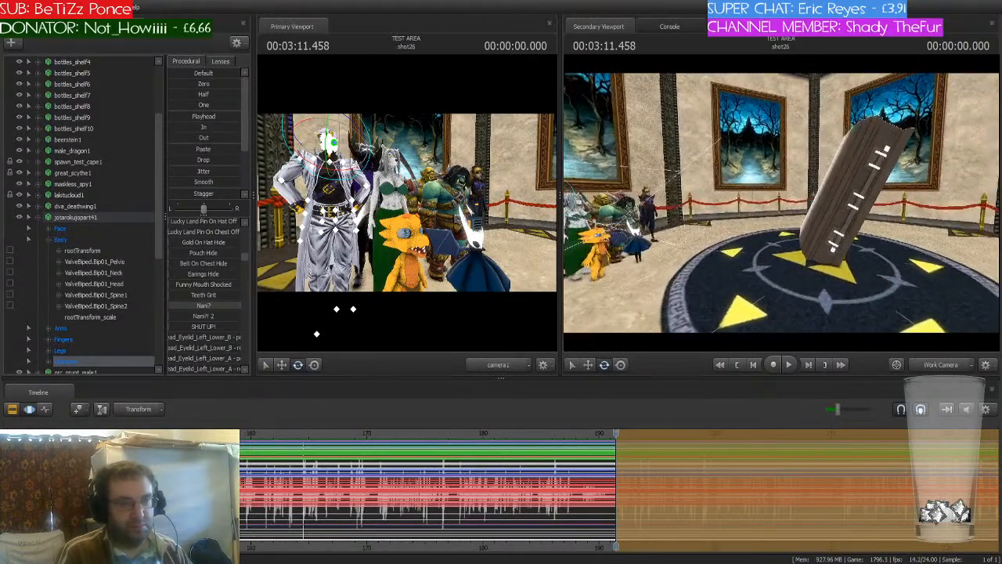
# - Collapse jotarokujopart41's controls and add the Grillby's pub model to the shot as a new animation set
pyautogui.click(35, 218)
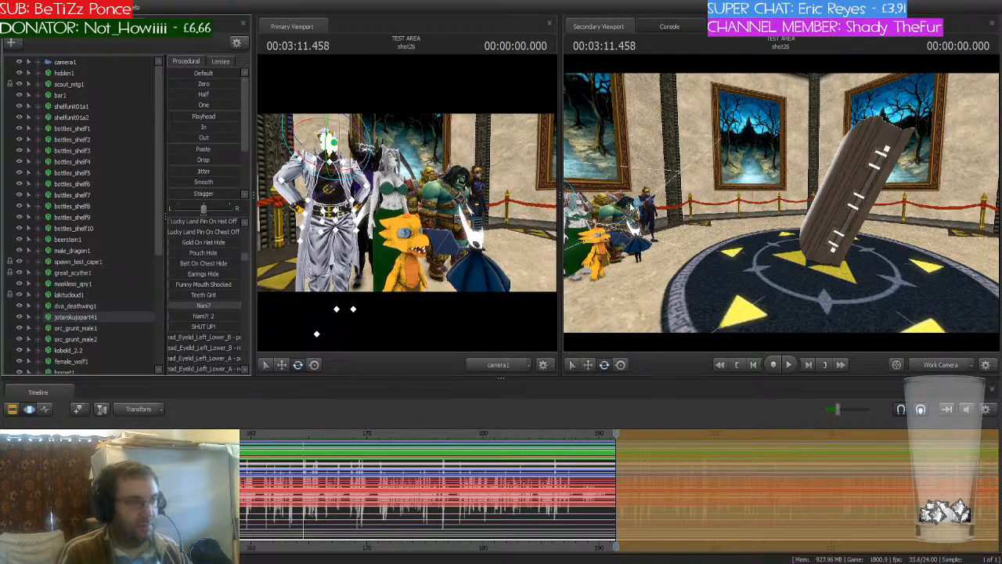
pyautogui.press('w')
pyautogui.moveTo(738, 202)
pyautogui.mouseDown()
pyautogui.moveTo(751, 195)
pyautogui.moveTo(743, 199)
pyautogui.moveTo(755, 212)
pyautogui.moveTo(755, 200)
pyautogui.moveTo(763, 227)
pyautogui.moveTo(752, 243)
pyautogui.moveTo(771, 219)
pyautogui.mouseUp()
pyautogui.press('s')
pyautogui.scroll(-1, 100, 345)
pyautogui.scroll(-4, 101, 345)
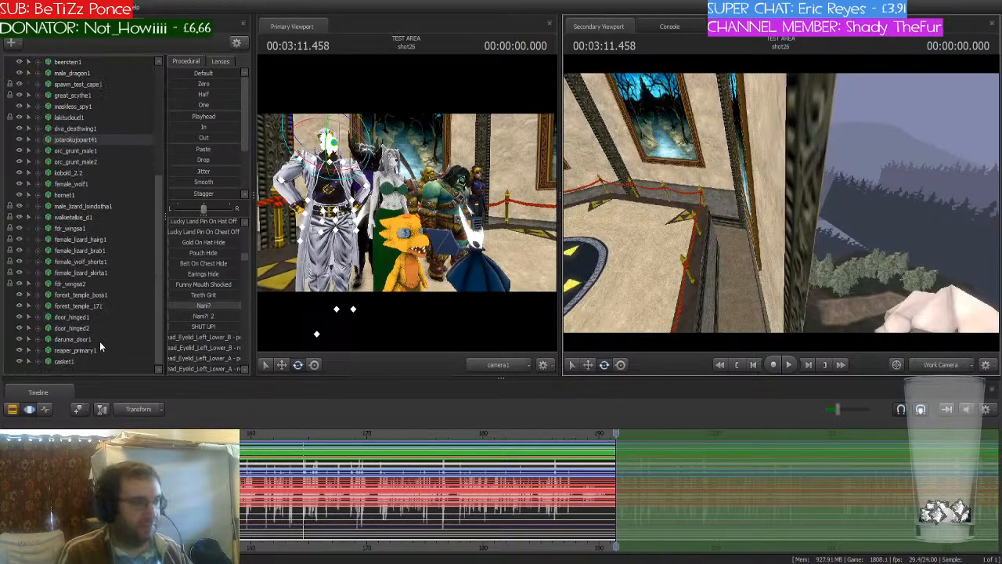
pyautogui.click(59, 372)
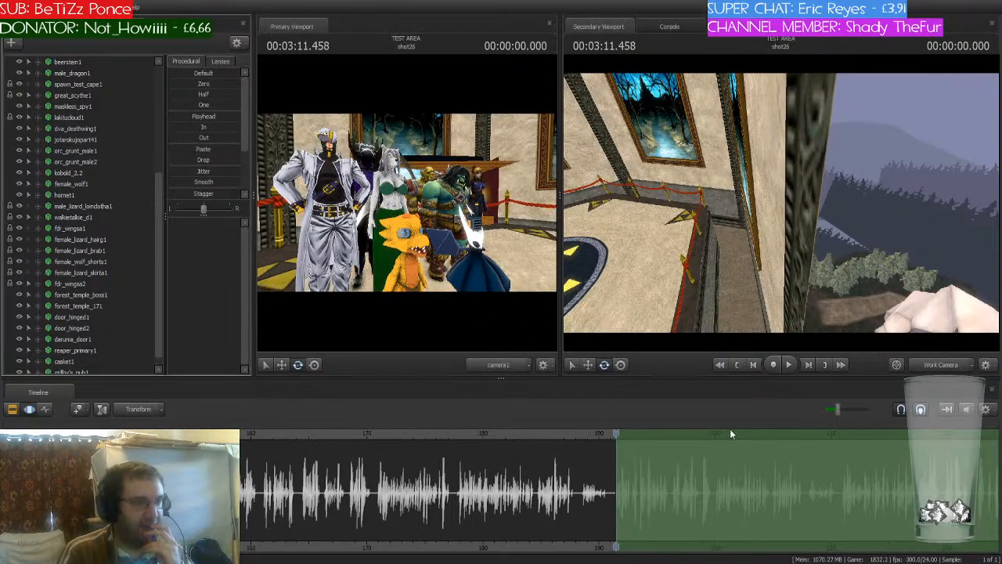
# - Move the grilby's_pub1 model out of the exhibit hall, away from the group of characters
pyautogui.moveTo(722, 301); pyautogui.dragTo(560, 245)
pyautogui.scroll(-1, 123, 295)
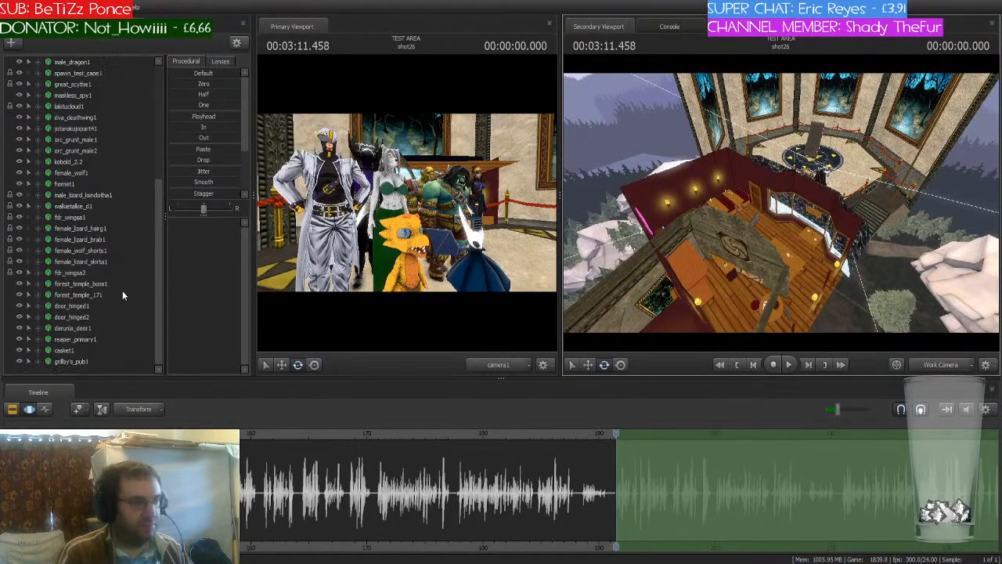
pyautogui.click(89, 360)
pyautogui.moveTo(677, 222); pyautogui.dragTo(596, 183)
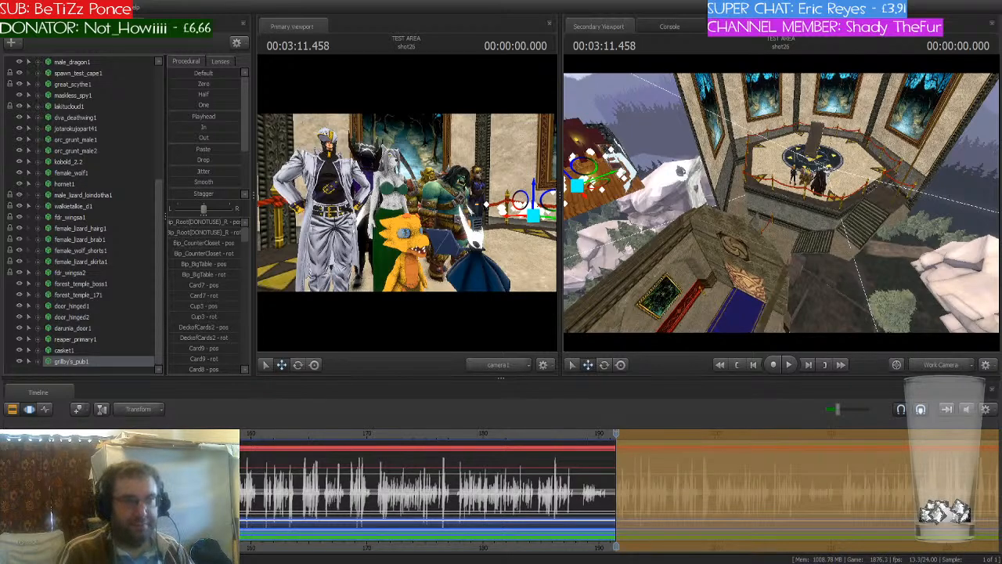
# - Select the pub's Bip_OpenClosedSign bone and bring the sign over to the casket in the exhibit hall
pyautogui.moveTo(748, 203); pyautogui.dragTo(580, 130)
pyautogui.press('w')
pyautogui.moveTo(780, 203); pyautogui.dragTo(900, 219)
pyautogui.click(776, 203)
pyautogui.press('a')
pyautogui.moveTo(800, 206); pyautogui.dragTo(627, 137)
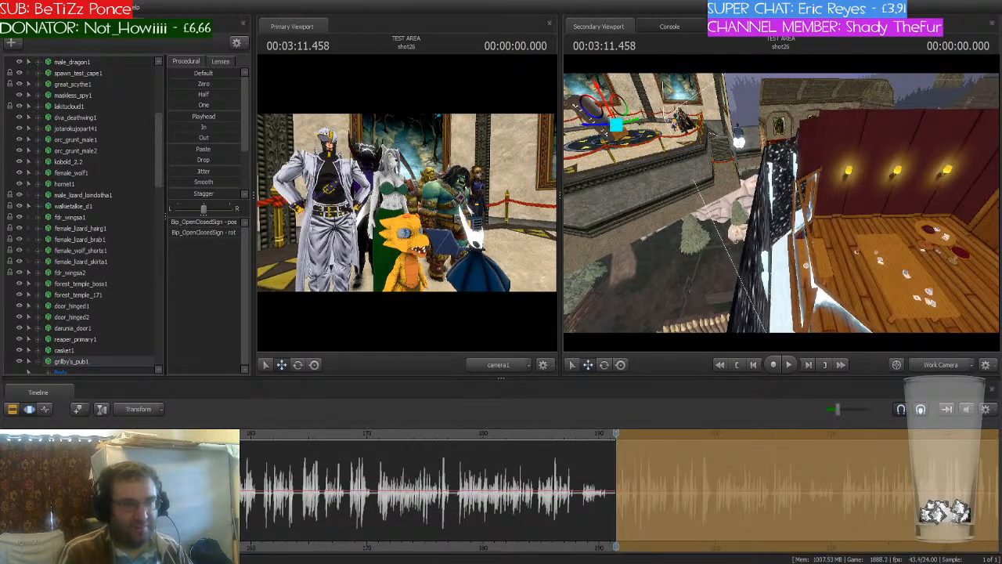
# - Position the CLOSED sign against the front of the casket lid
pyautogui.press('f')
pyautogui.press('w')
pyautogui.moveTo(775, 238); pyautogui.dragTo(733, 227)
pyautogui.press('d')
pyautogui.moveTo(713, 268); pyautogui.dragTo(913, 194)
pyautogui.moveTo(912, 205); pyautogui.dragTo(839, 201)
pyautogui.press('w')
pyautogui.press('e')
pyautogui.press('w')
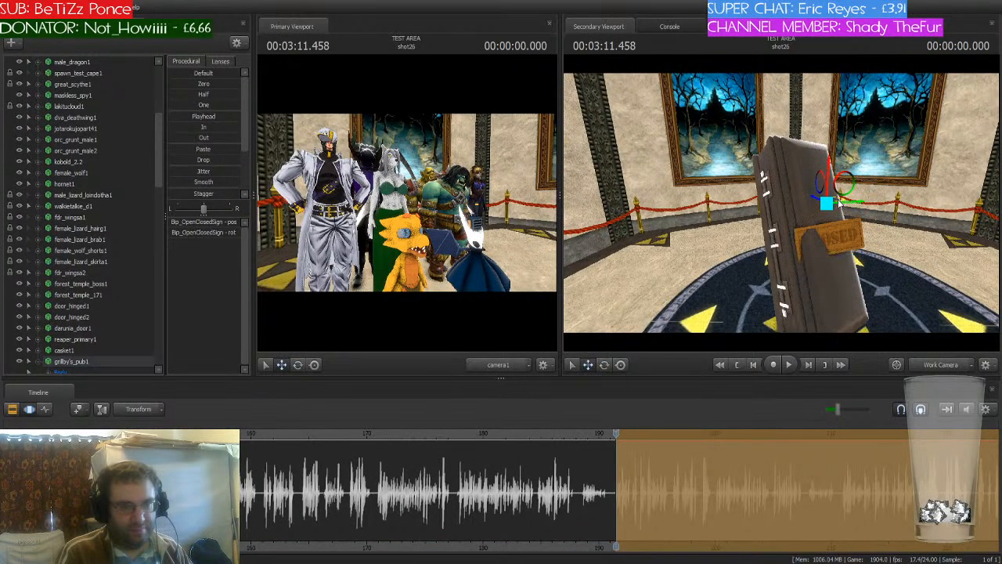
# - Adjust the CLOSED sign's rotation and position so it lies across the tilted casket lid, checking it from several sides
pyautogui.moveTo(838, 237); pyautogui.dragTo(795, 186)
pyautogui.press('e')
pyautogui.press('w')
pyautogui.press('e')
pyautogui.moveTo(695, 540); pyautogui.dragTo(430, 513, button='middle')
pyautogui.scroll(-2, 521, 498)
pyautogui.moveTo(679, 218); pyautogui.dragTo(665, 243)
pyautogui.press('s')
pyautogui.press('s')
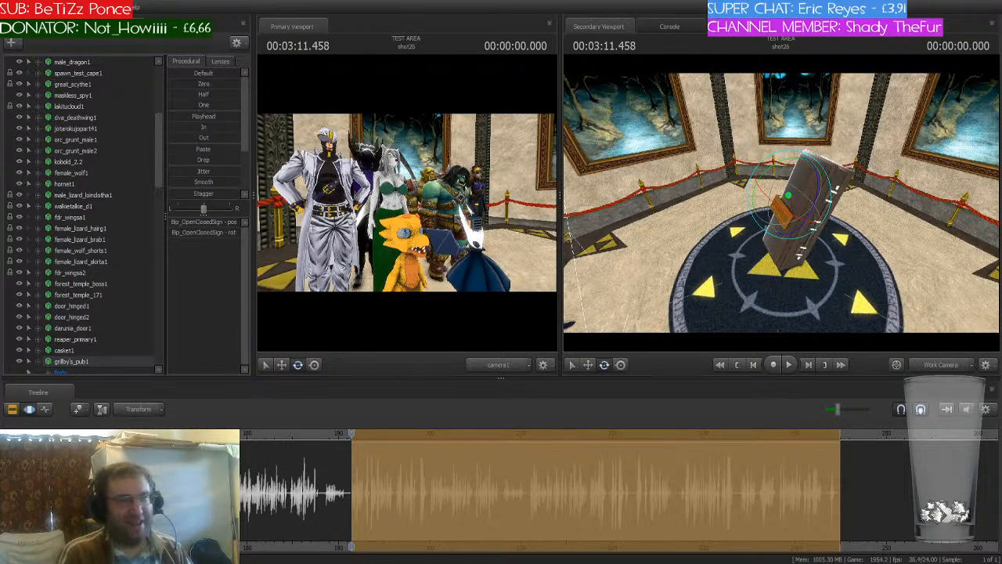
pyautogui.press('w')
pyautogui.moveTo(730, 180)
pyautogui.mouseDown()
pyautogui.moveTo(849, 174)
pyautogui.moveTo(838, 169)
pyautogui.moveTo(798, 205)
pyautogui.moveTo(728, 216)
pyautogui.moveTo(685, 181)
pyautogui.moveTo(650, 185)
pyautogui.moveTo(651, 149)
pyautogui.mouseUp()
pyautogui.press('w')
pyautogui.press('w')
pyautogui.press('w')
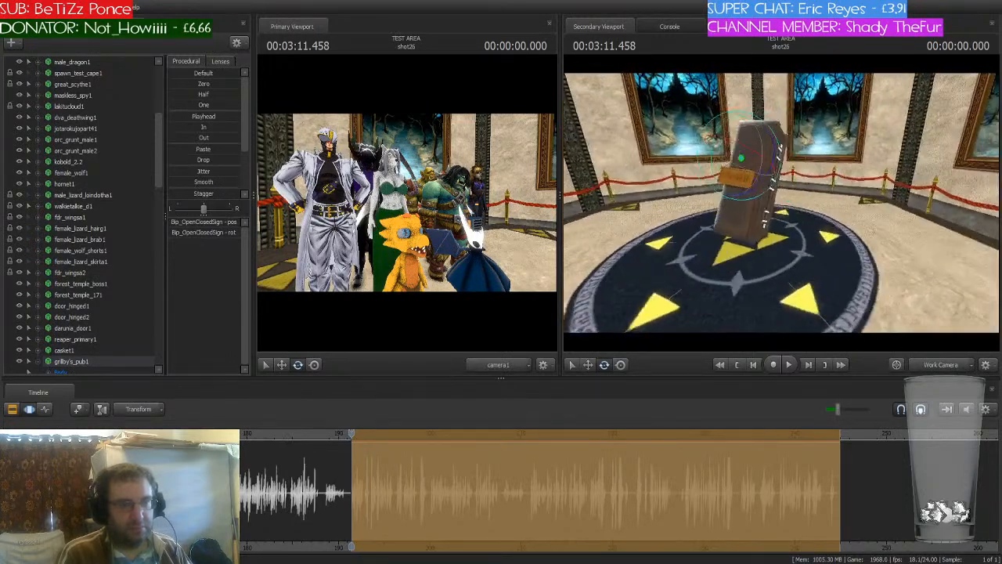
# - Play through the audio of shot26 to hear the upcoming dialogue
pyautogui.scroll(5, 401, 464)
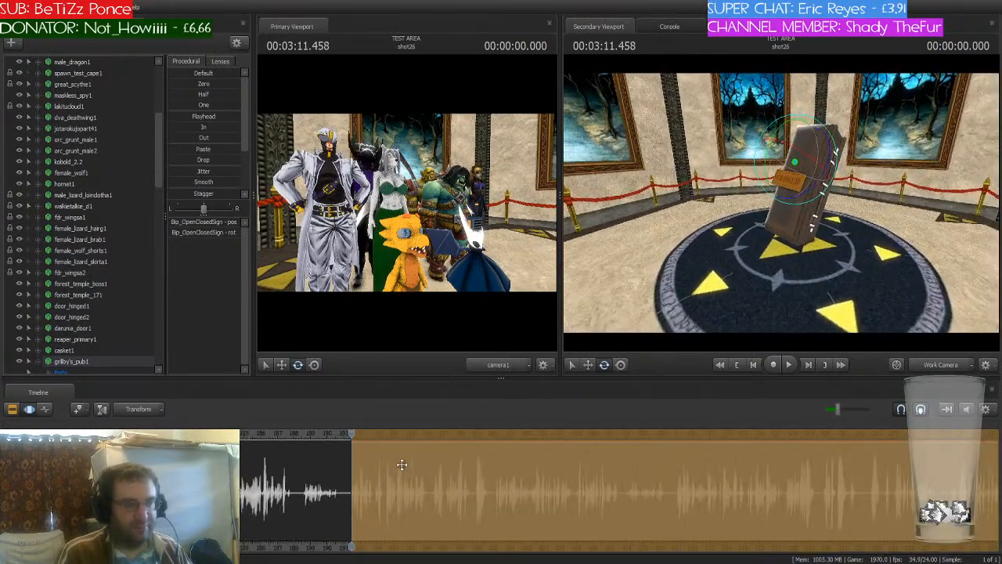
pyautogui.scroll(2, 402, 464)
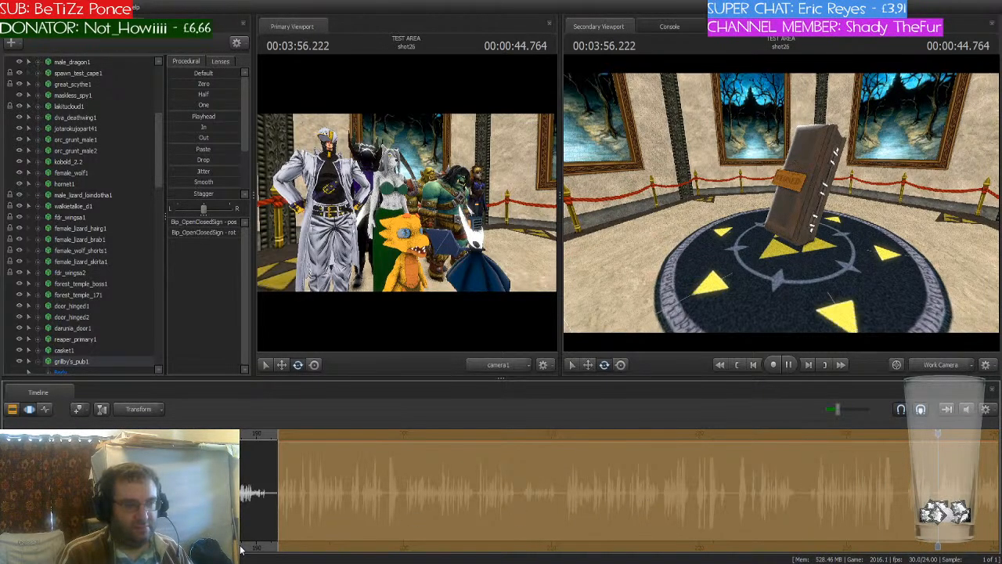
pyautogui.moveTo(528, 504); pyautogui.dragTo(370, 504, button='middle')
pyautogui.scroll(-1, 370, 504)
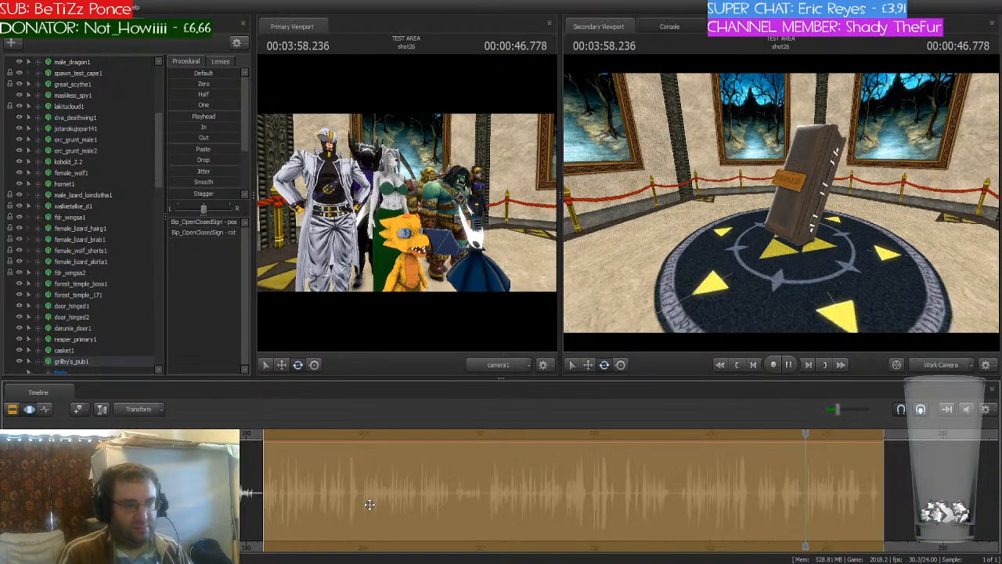
pyautogui.press('space')
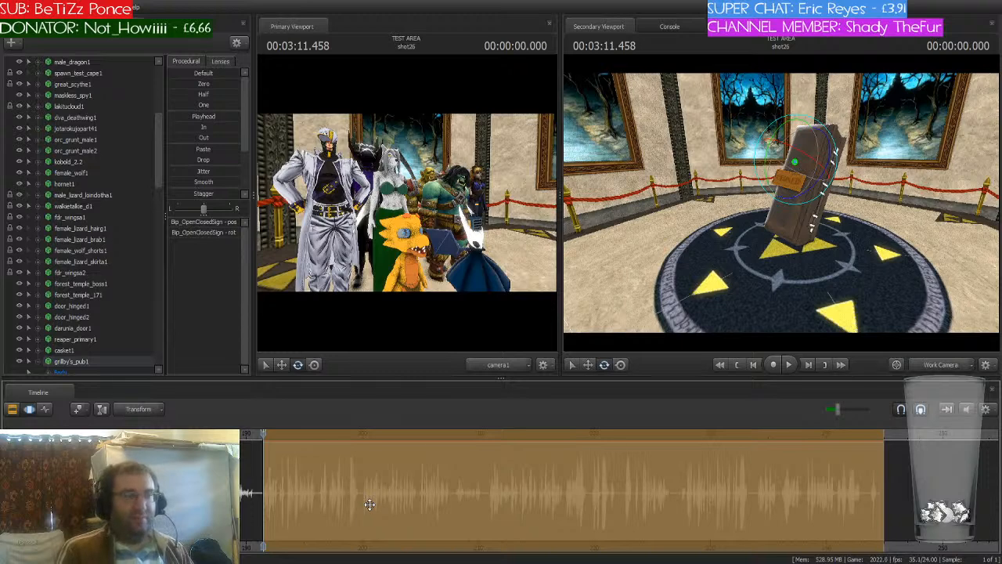
# - Play shot26 from its start and place the playhead at the dialogue break at 00:03:17.166
pyautogui.moveTo(700, 195); pyautogui.dragTo(568, 202)
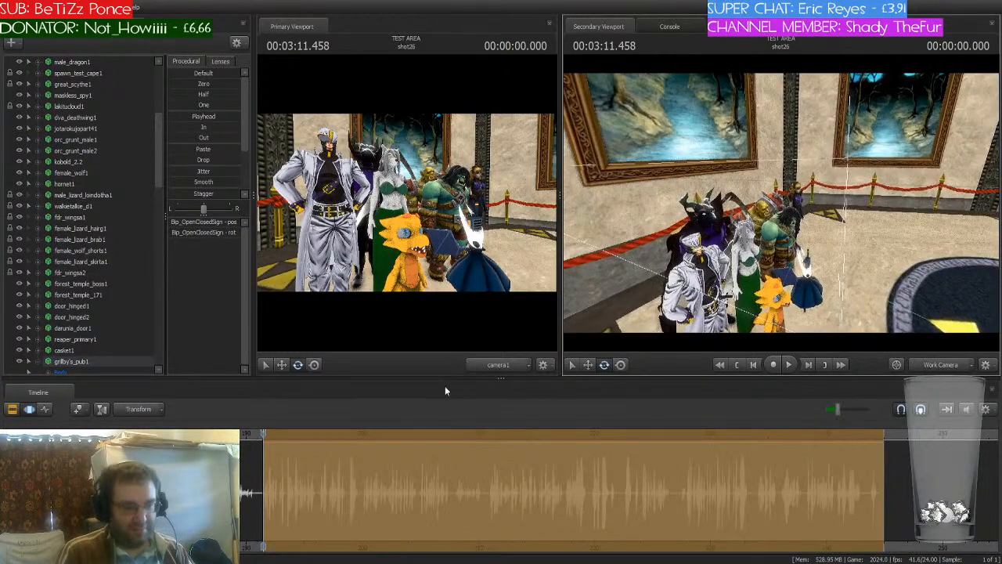
pyautogui.scroll(5, 323, 447)
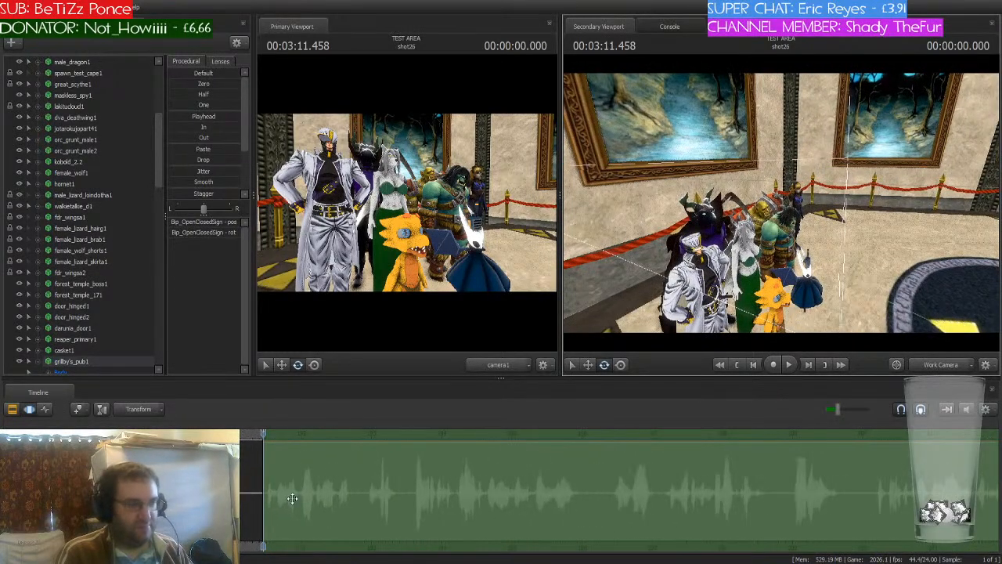
pyautogui.moveTo(265, 541); pyautogui.dragTo(235, 523, button='middle')
pyautogui.scroll(2, 246, 520)
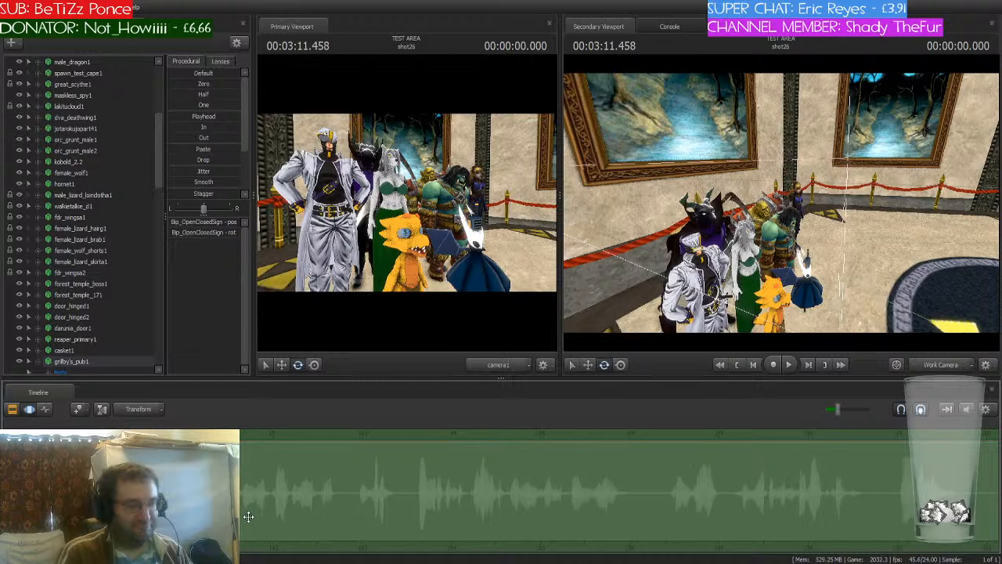
pyautogui.press('space')
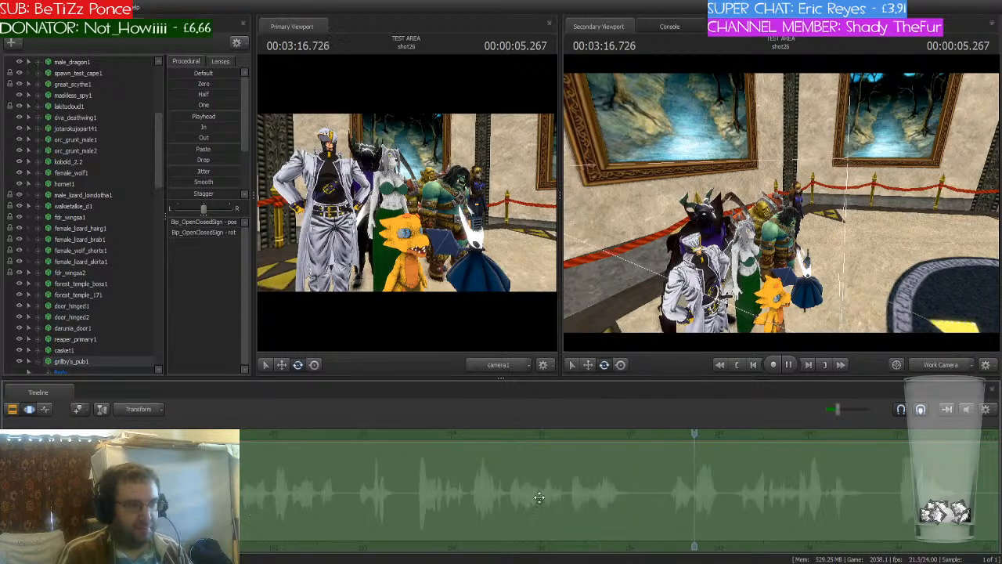
pyautogui.click(731, 428)
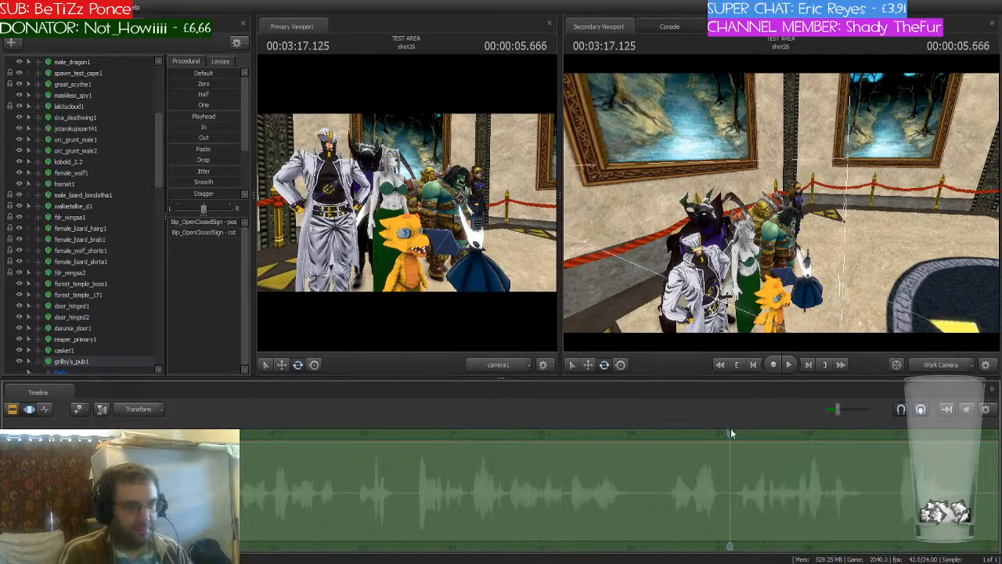
pyautogui.moveTo(727, 433); pyautogui.dragTo(734, 433)
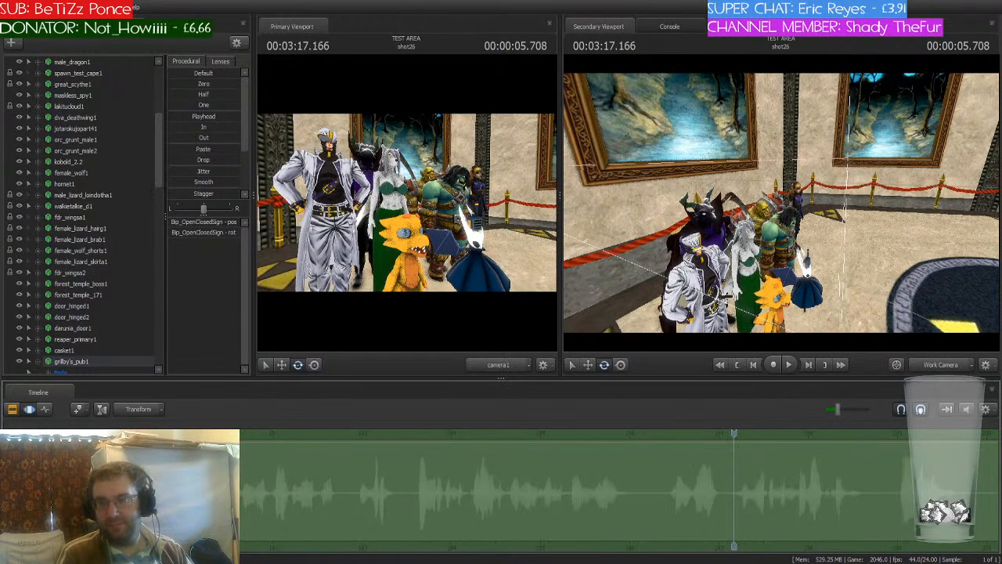
# - Start the time selection at 00:03:17.166 and give it a short falloff reaching 00:03:17.375
pyautogui.moveTo(224, 491); pyautogui.dragTo(734, 491)
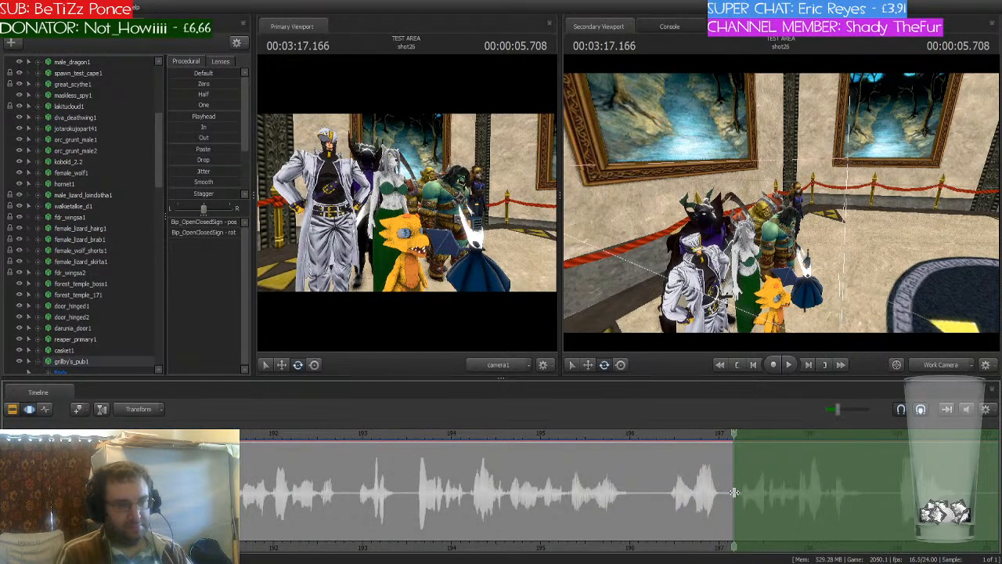
pyautogui.moveTo(730, 545); pyautogui.dragTo(465, 546, button='middle')
pyautogui.press('space')
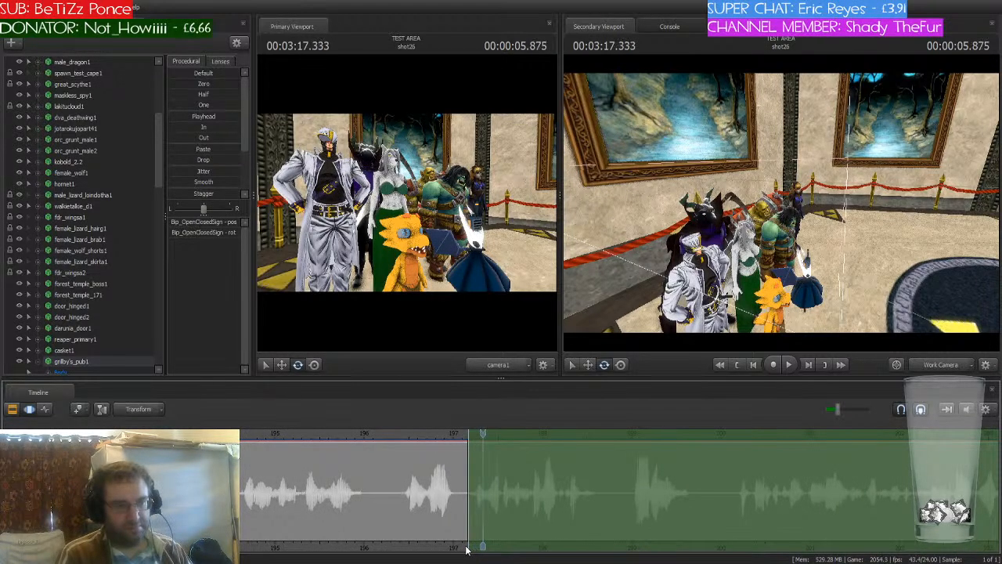
pyautogui.moveTo(473, 468); pyautogui.dragTo(491, 469)
# - Select camera1 and reframe it on the casket with the CLOSED sign for the selected time range
pyautogui.click(440, 235)
pyautogui.scroll(5, 82, 93)
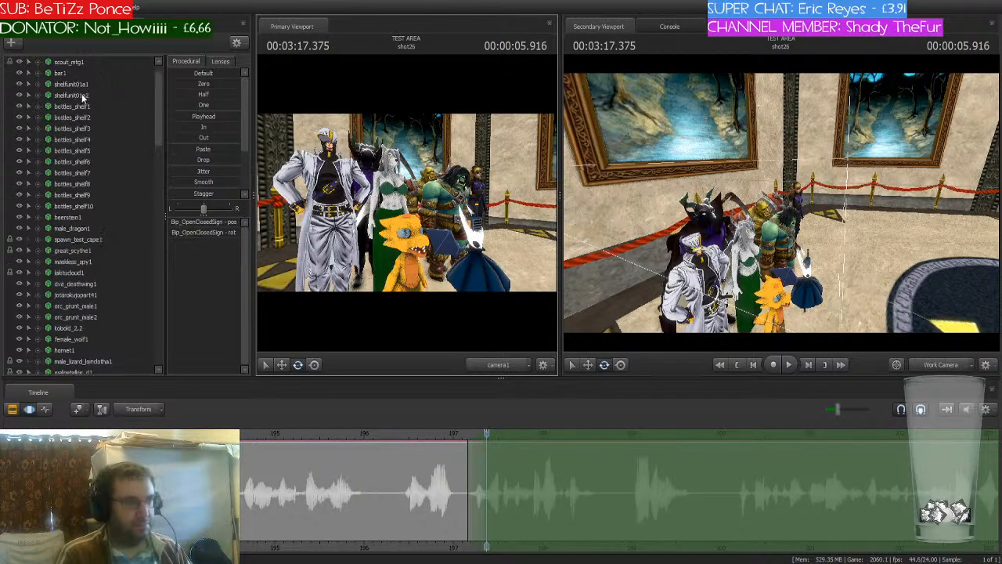
pyautogui.click(75, 65)
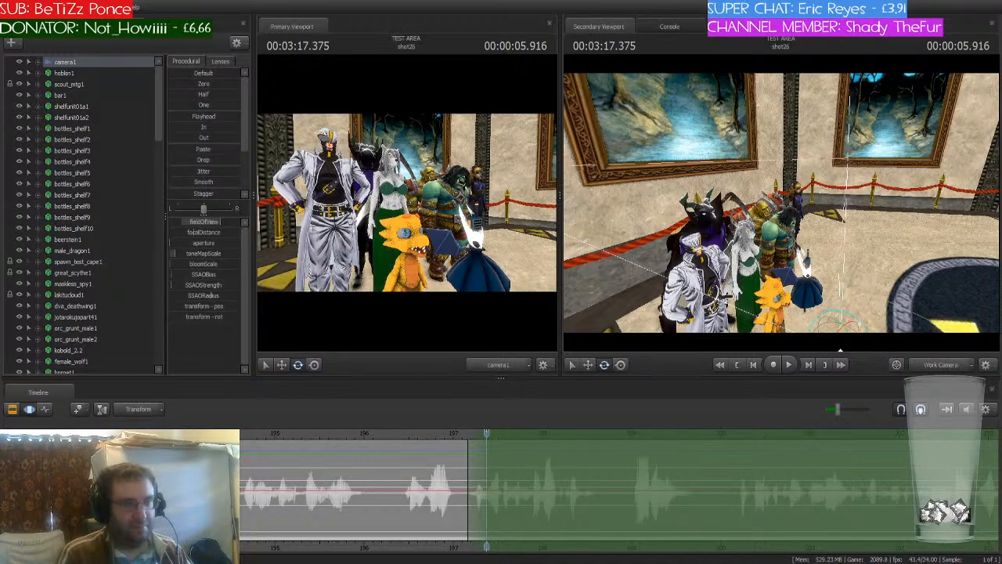
pyautogui.moveTo(407, 202); pyautogui.dragTo(524, 219)
pyautogui.press('s')
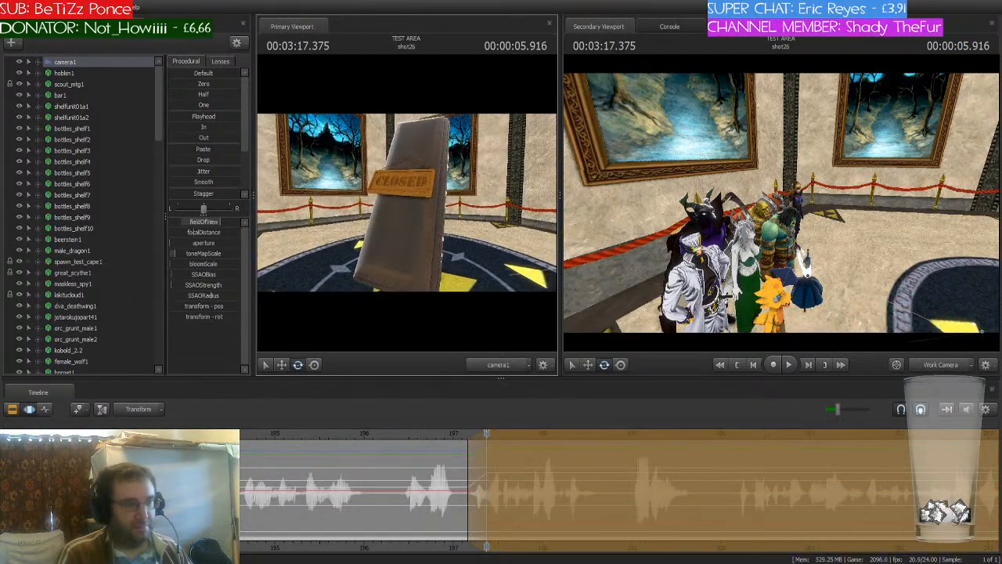
# - Play on to the next dialogue break and start the time selection at 00:03:20.166
pyautogui.moveTo(486, 439); pyautogui.dragTo(74, 443)
pyautogui.scroll(-2, 74, 443)
pyautogui.moveTo(73, 442); pyautogui.dragTo(161, 443, button='middle')
pyautogui.press('space')
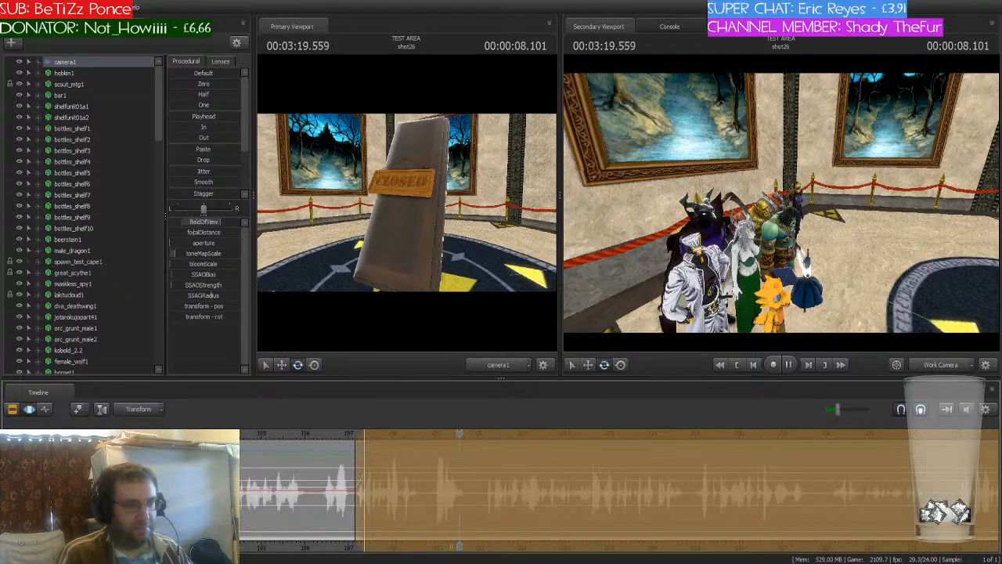
pyautogui.press('space')
pyautogui.click(417, 441)
pyautogui.scroll(2, 491, 439)
pyautogui.moveTo(508, 433); pyautogui.dragTo(470, 438)
pyautogui.moveTo(253, 472); pyautogui.dragTo(469, 493)
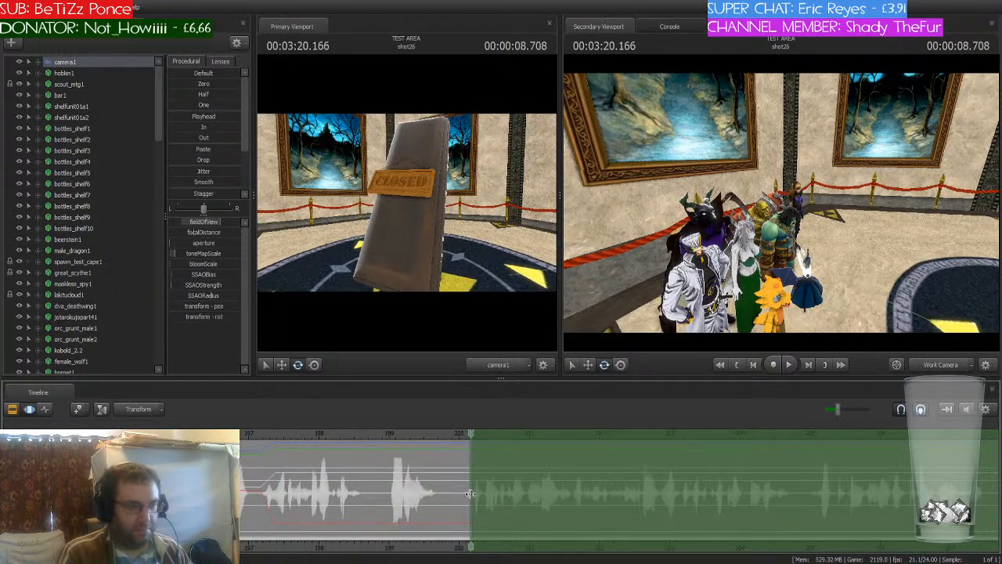
# - Split shot26 in the Clip Editor at 00:03:20.166 to begin a new shot
pyautogui.click(12, 414)
pyautogui.press('b')
pyautogui.click(508, 473)
# - Return to the Motion Editor and reframe camera1 in shot27 on the black-and-white character at the bar
pyautogui.moveTo(781, 202); pyautogui.dragTo(908, 190)
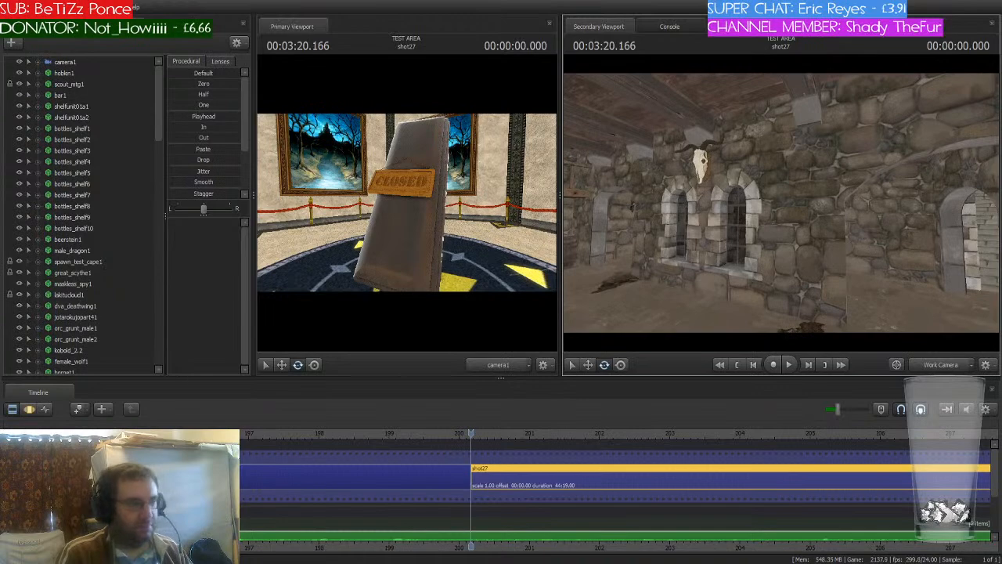
pyautogui.click(27, 410)
pyautogui.moveTo(781, 202); pyautogui.dragTo(806, 219)
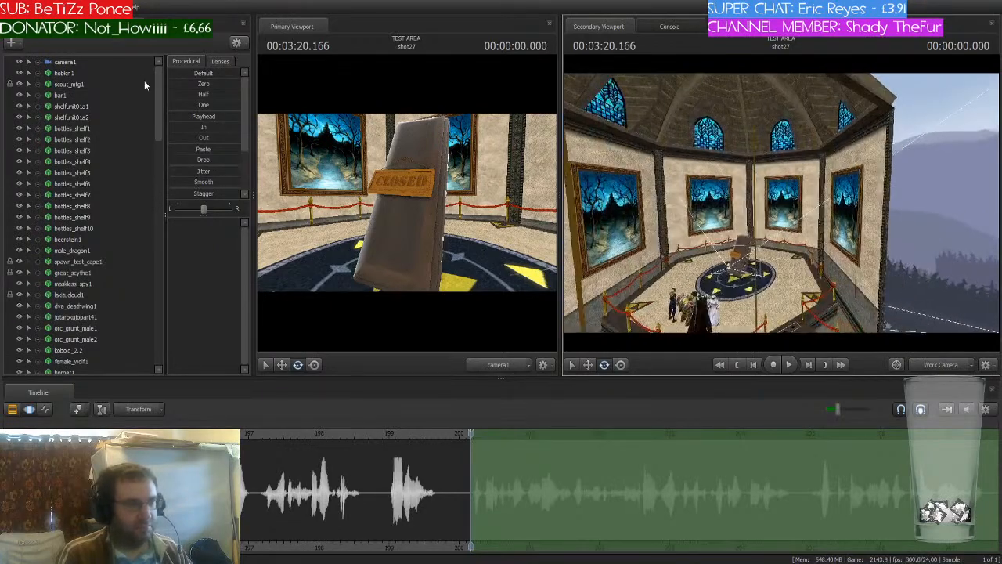
pyautogui.click(78, 61)
pyautogui.moveTo(458, 191); pyautogui.dragTo(416, 203)
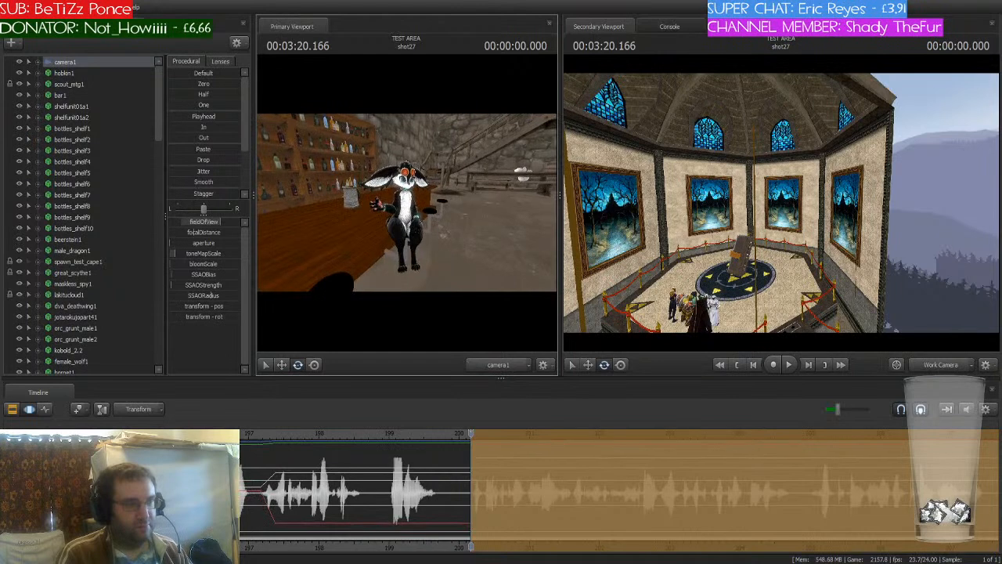
# - Scan the timeline back from shot27 and scrub to the earlier exhibit hall footage in shot15
pyautogui.scroll(-5, 354, 486)
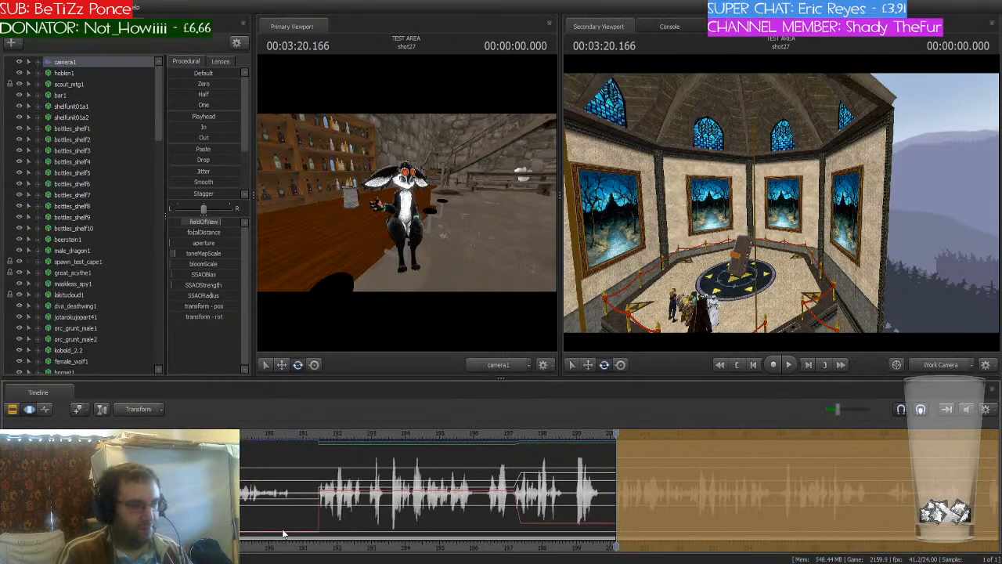
pyautogui.scroll(-8, 354, 485)
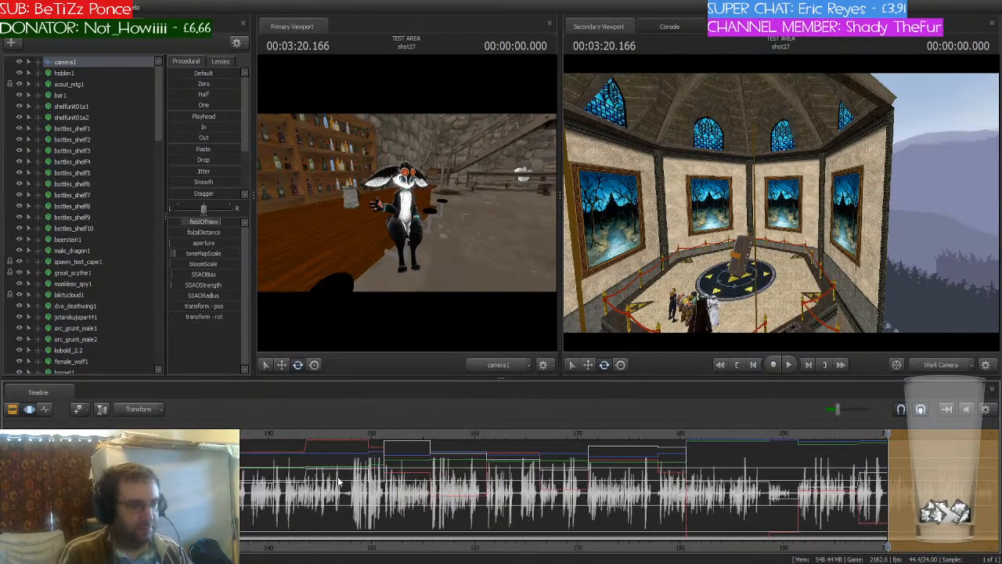
pyautogui.scroll(-10, 338, 480)
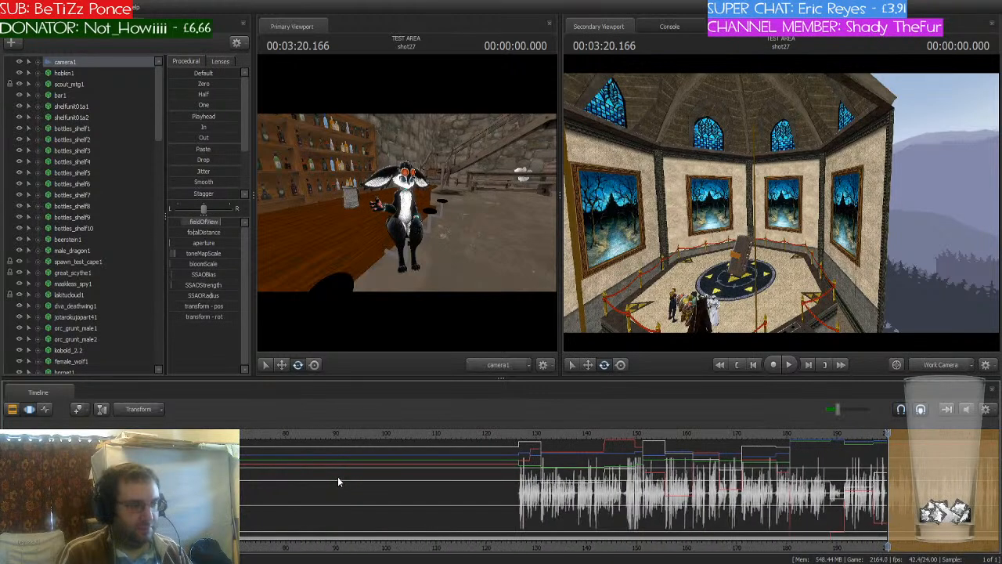
pyautogui.scroll(10, 337, 476)
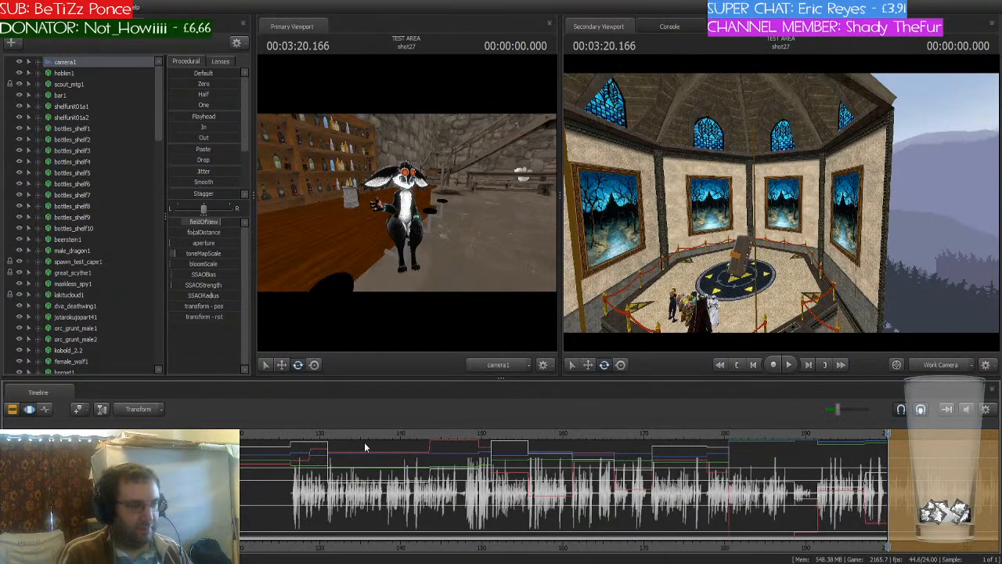
pyautogui.click(370, 443)
pyautogui.moveTo(371, 434); pyautogui.dragTo(227, 438)
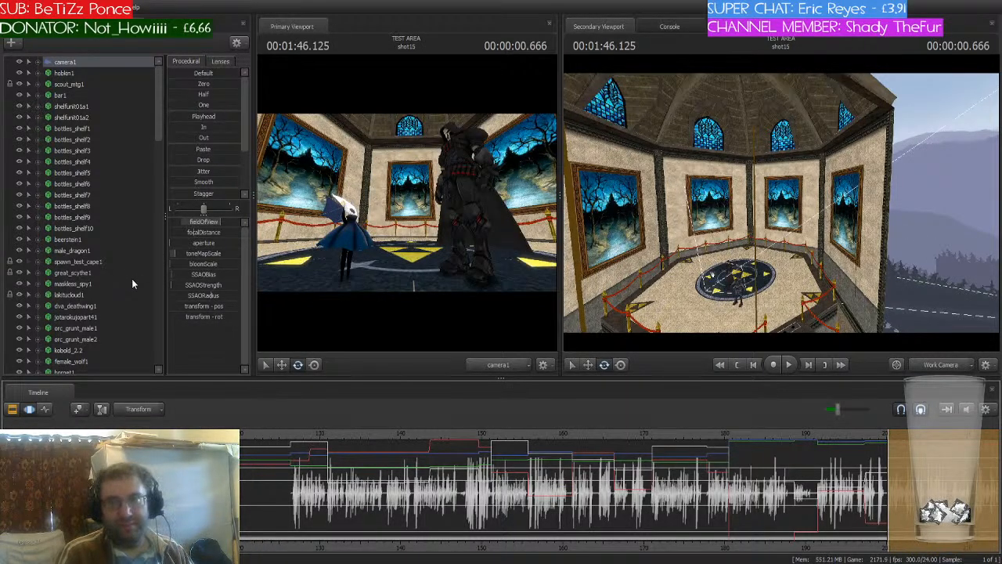
# - Step back through the earlier shots in the Clip Editor to the bar scene at the start of shot1
pyautogui.click(13, 409)
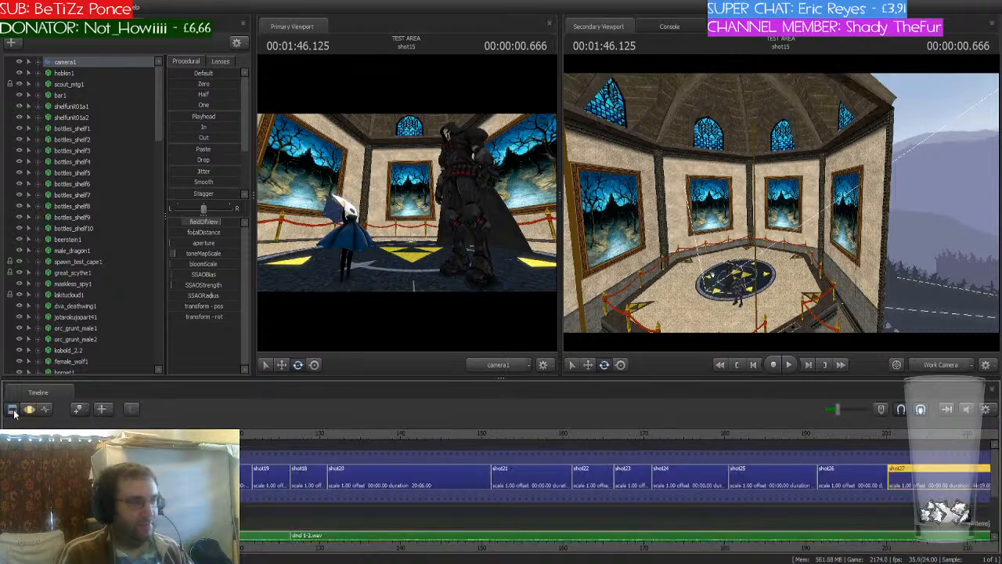
pyautogui.scroll(-2, 126, 509)
pyautogui.moveTo(126, 513); pyautogui.dragTo(515, 516, button='middle')
pyautogui.scroll(-2, 384, 479)
pyautogui.press('Up')
pyautogui.press('Up')
pyautogui.press('Up')
pyautogui.press('Up')
pyautogui.press('Up')
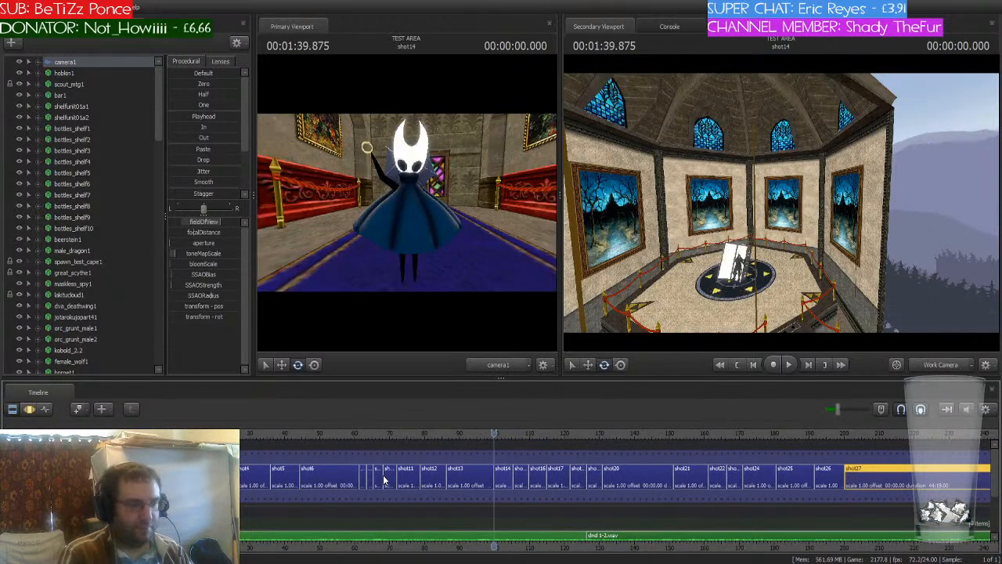
pyautogui.press('Up')
pyautogui.press('Up')
pyautogui.press('Up')
pyautogui.press('Up')
pyautogui.press('Up')
pyautogui.press('Up')
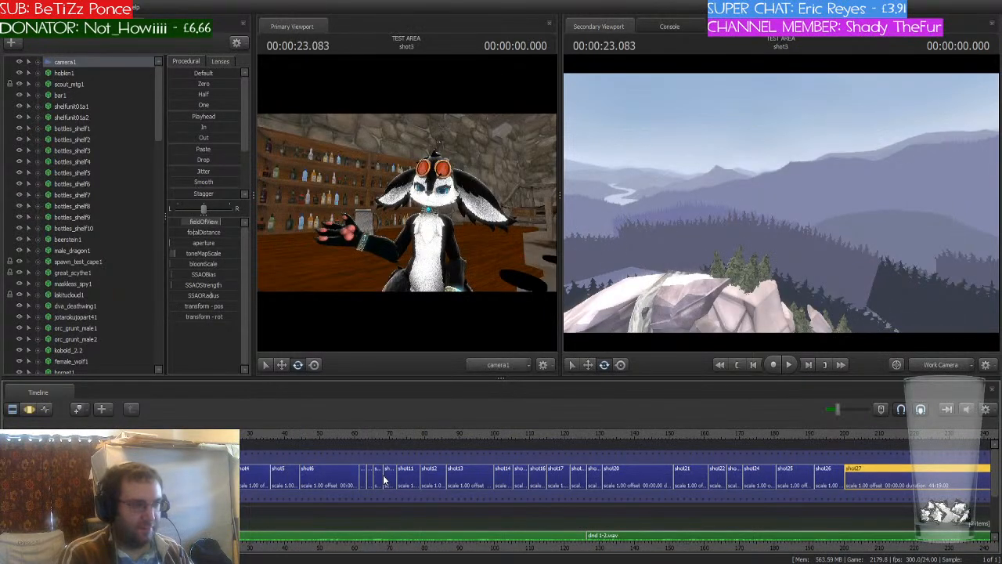
pyautogui.press('Up')
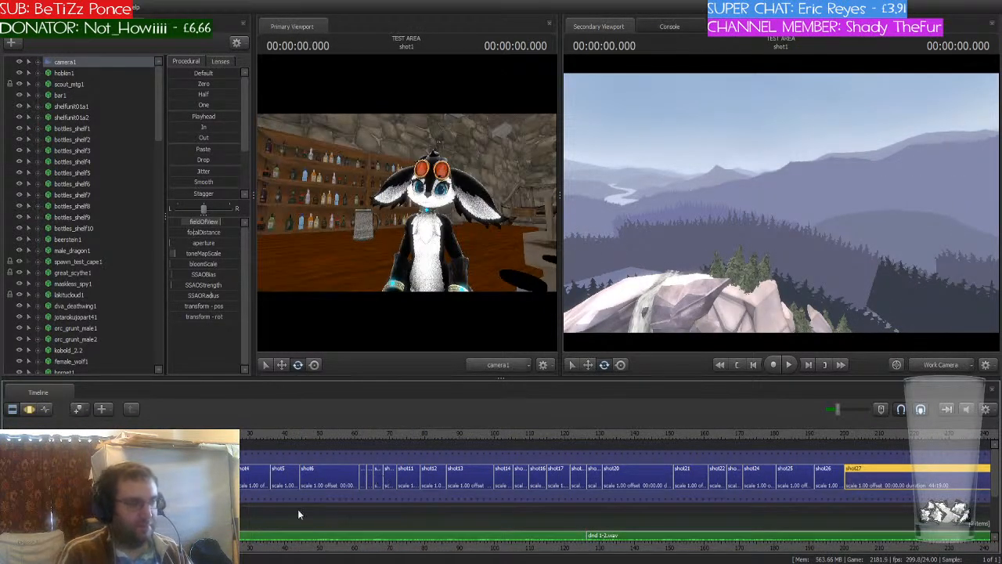
# - Select camera1 in the Motion Editor and set a time selection over the opening footage of shot1
pyautogui.click(321, 514)
pyautogui.click(31, 410)
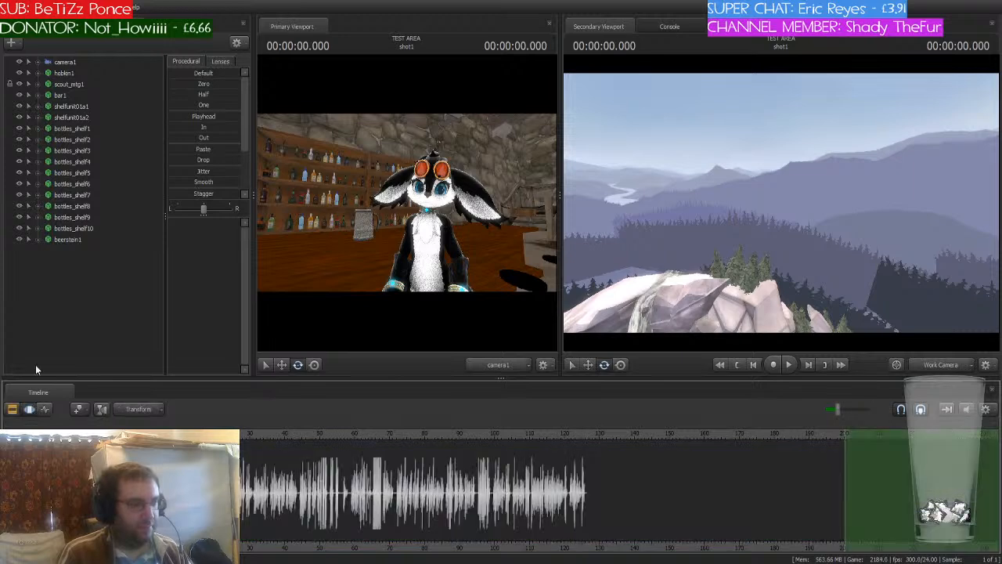
pyautogui.click(81, 61)
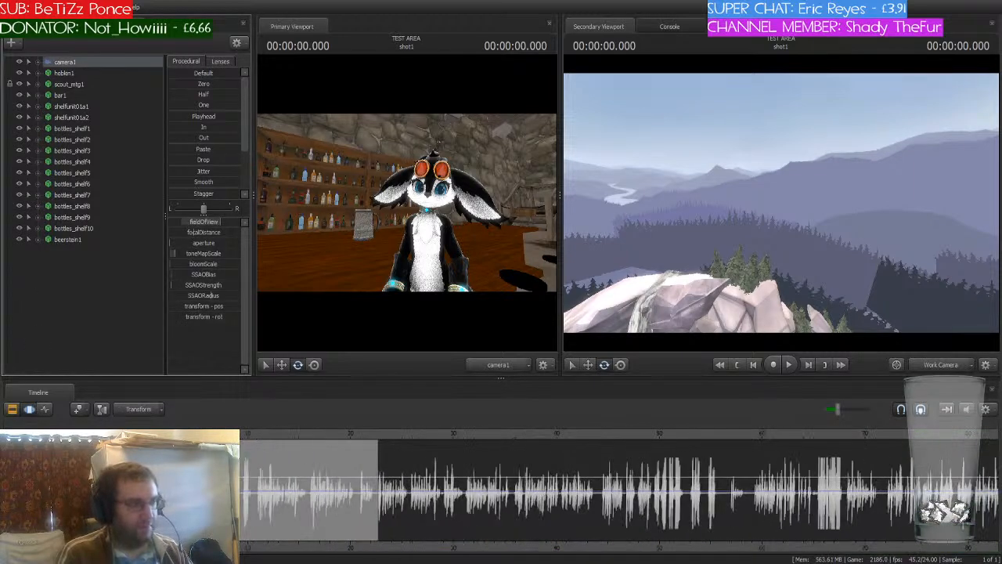
pyautogui.scroll(1, 618, 490)
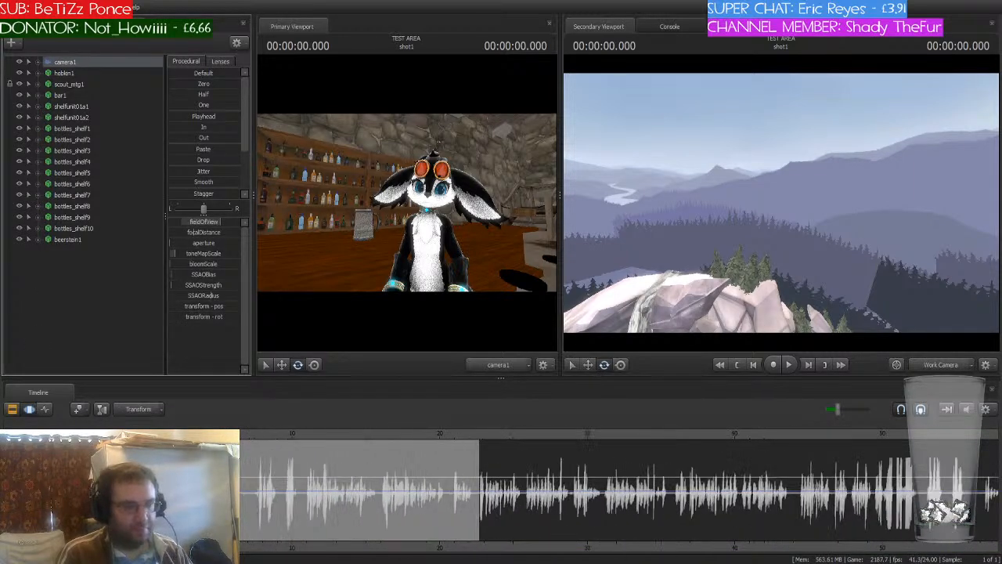
pyautogui.keyDown('shift'); pyautogui.moveTo(141, 468); pyautogui.dragTo(483, 479); pyautogui.keyUp('shift')
pyautogui.click(313, 487)
pyautogui.scroll(1, 312, 488)
pyautogui.click(58, 489)
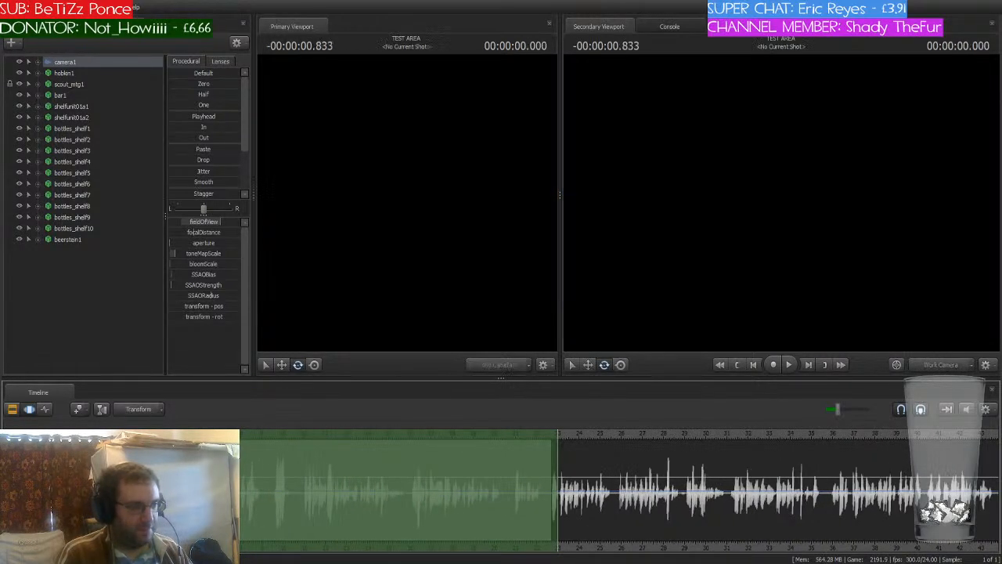
pyautogui.scroll(2, 58, 490)
pyautogui.scroll(1, 58, 489)
pyautogui.moveTo(55, 489)
pyautogui.mouseDown()
pyautogui.moveTo(113, 489)
pyautogui.moveTo(55, 489)
pyautogui.mouseUp()
pyautogui.scroll(-3, 462, 485)
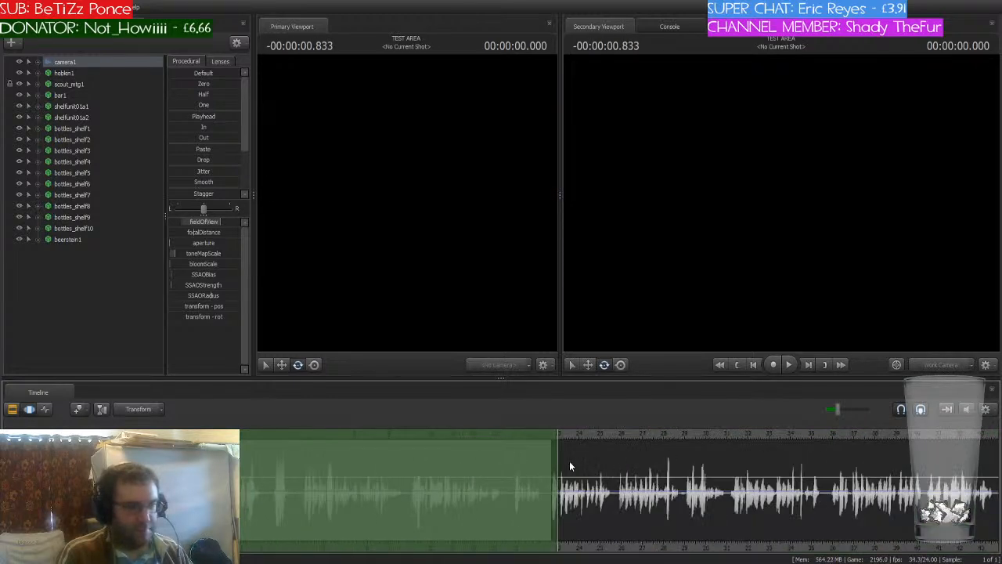
# - Check the footage around the end of the time selection in shot3 and shot2, and return to the start of shot1
pyautogui.moveTo(556, 464); pyautogui.dragTo(567, 441)
pyautogui.scroll(2, 565, 442)
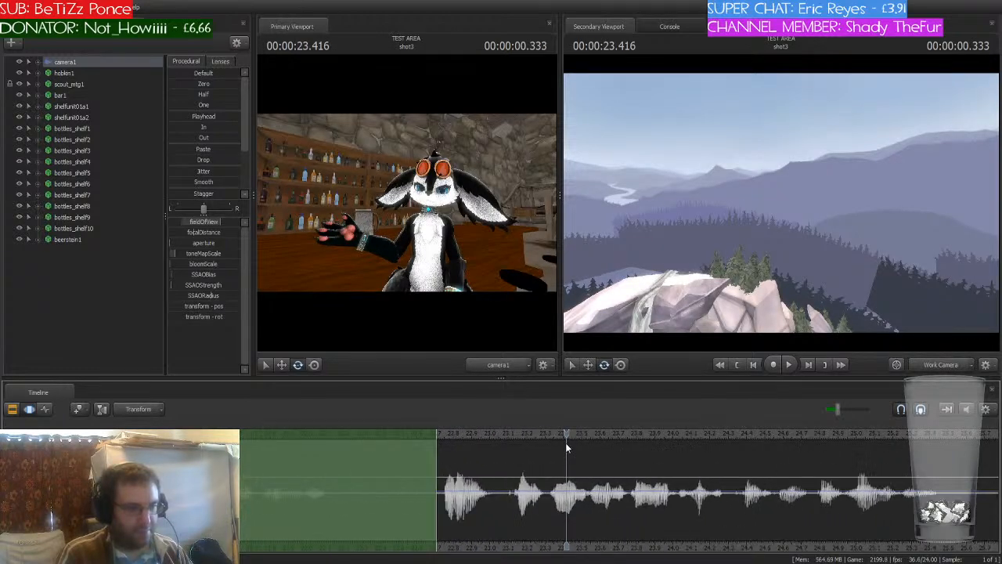
pyautogui.scroll(-4, 565, 442)
pyautogui.press('Up')
pyautogui.press('Up')
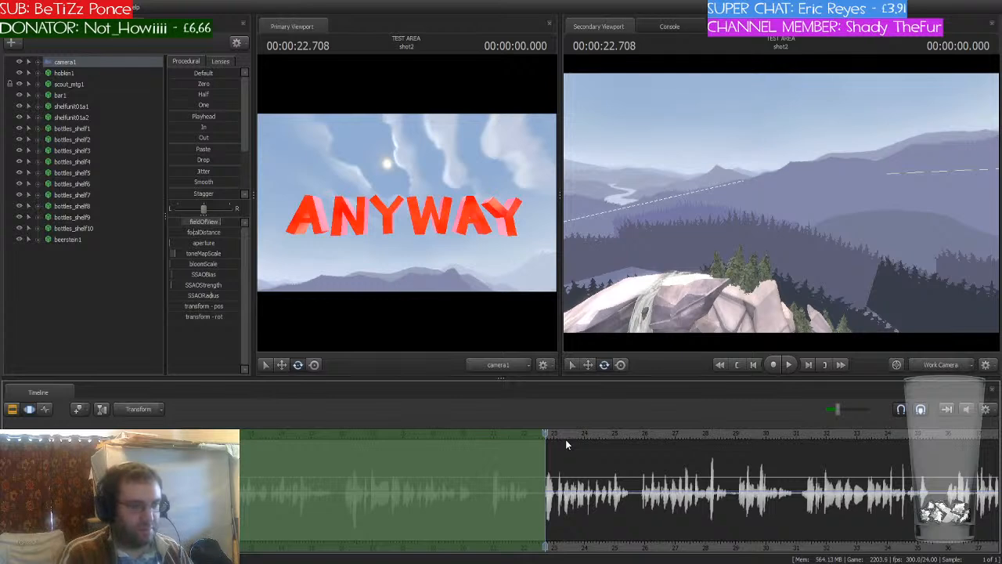
pyautogui.scroll(-3, 576, 457)
pyautogui.press('Up')
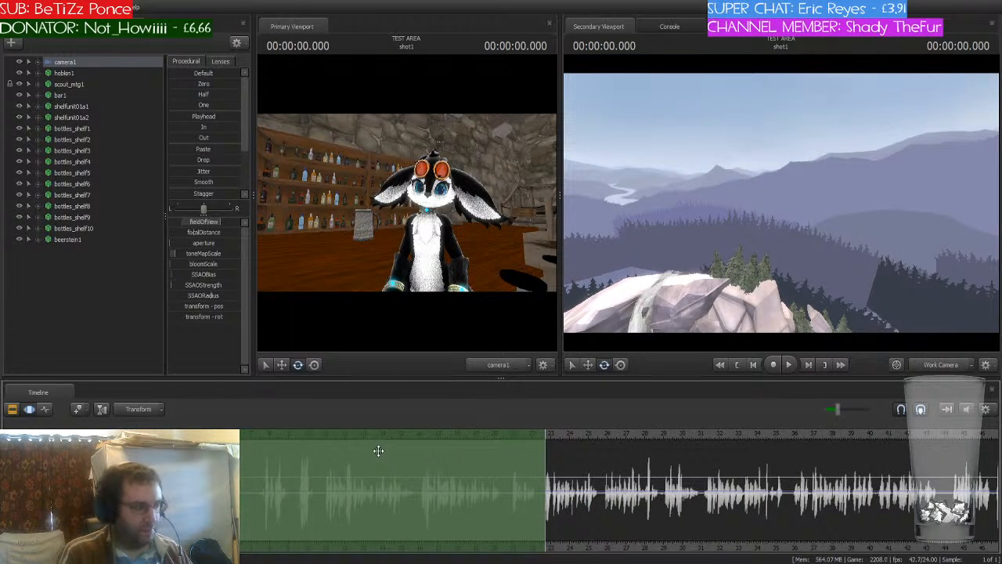
# - Go back to shot27 in the Clip Editor and open it in the Motion Editor at 00:03:20.166
pyautogui.click(11, 408)
pyautogui.press('space')
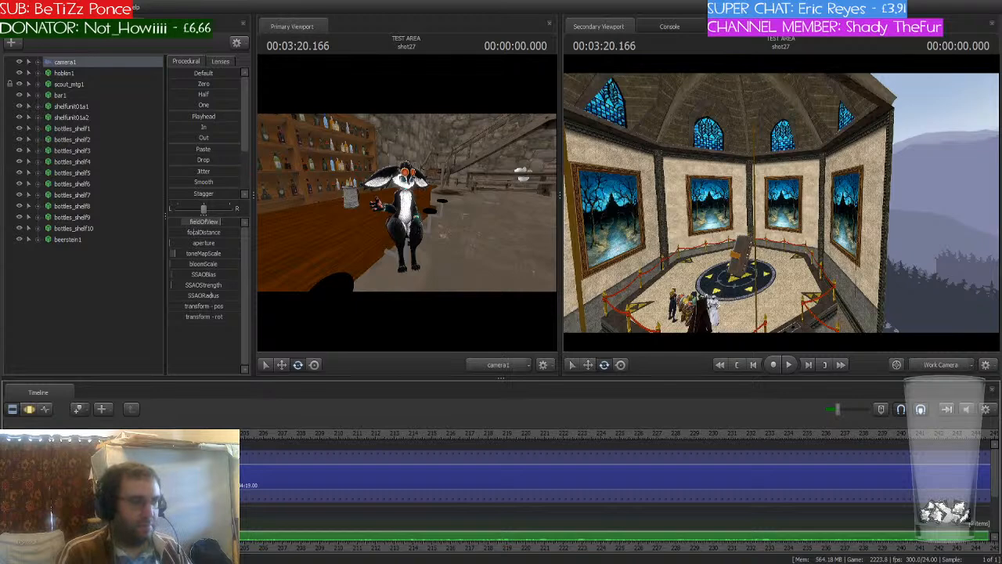
pyautogui.click(118, 475)
pyautogui.click(29, 412)
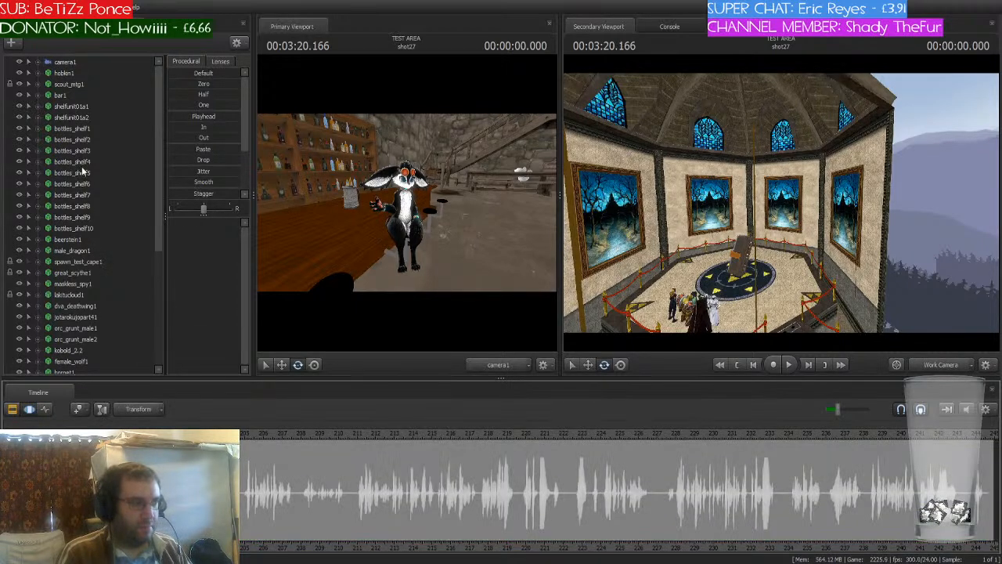
pyautogui.press('Up')
pyautogui.press('Up')
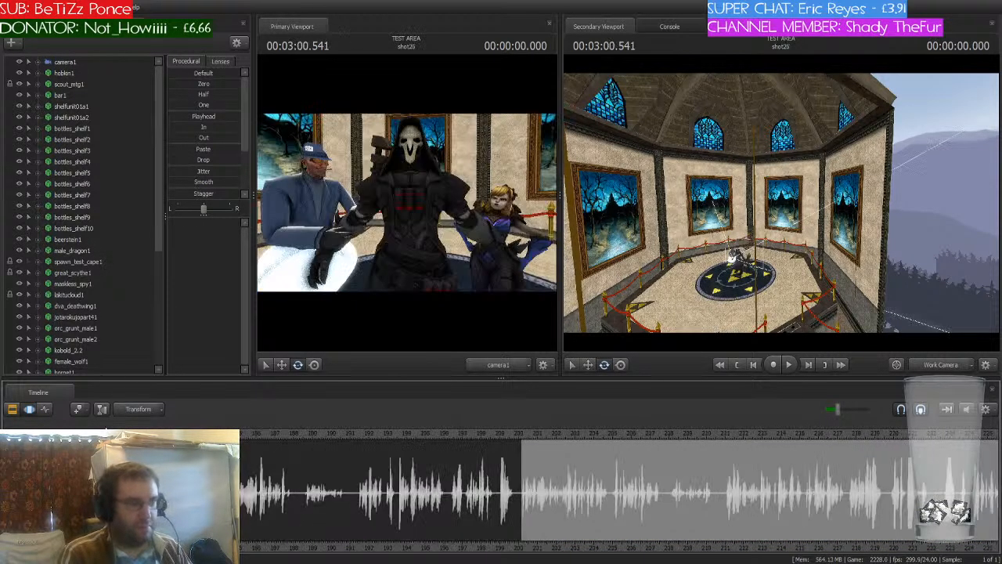
pyautogui.press('Down')
pyautogui.press('Down')
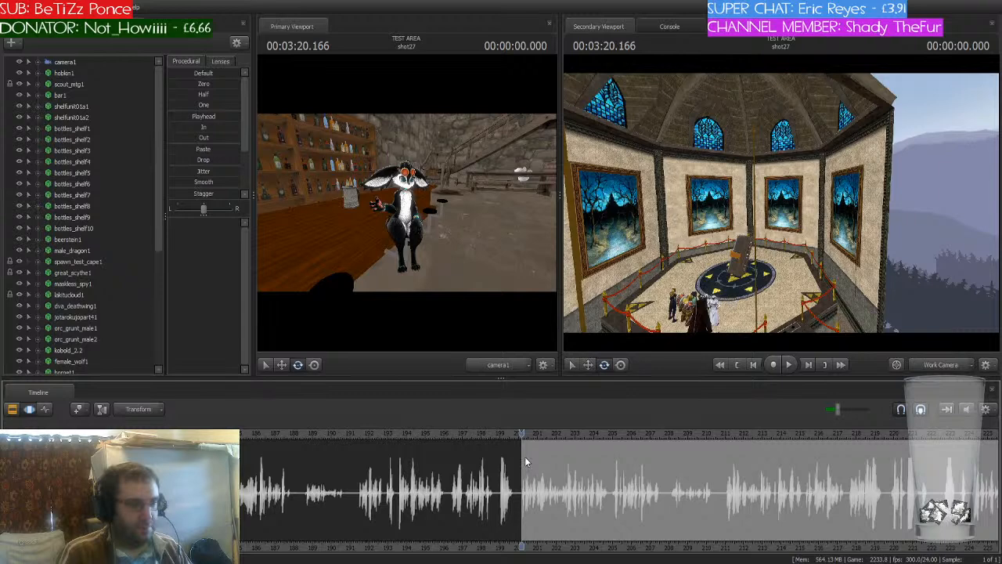
# - Set a time selection on camera1 from the start of shot27 onward and paste in the bar framing from shot1
pyautogui.click(86, 62)
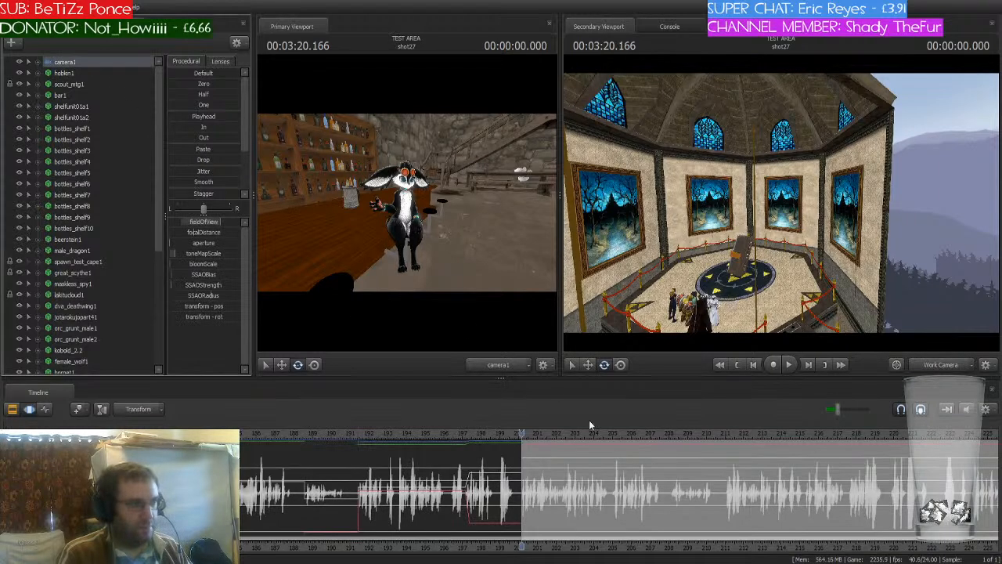
pyautogui.moveTo(522, 463); pyautogui.dragTo(999, 482)
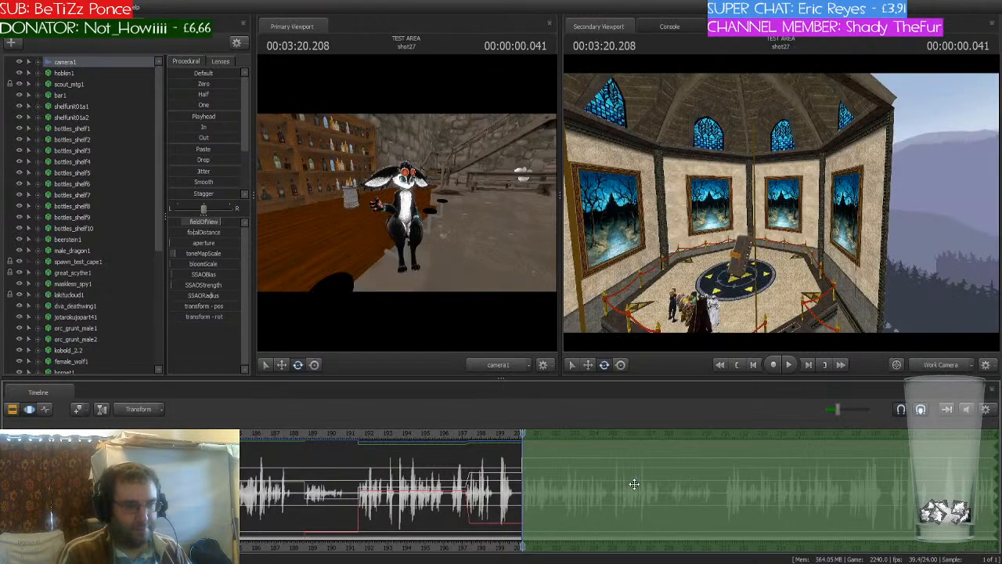
pyautogui.scroll(3, 528, 484)
pyautogui.scroll(8, 526, 484)
pyautogui.moveTo(523, 473); pyautogui.dragTo(504, 473)
pyautogui.scroll(-5, 564, 479)
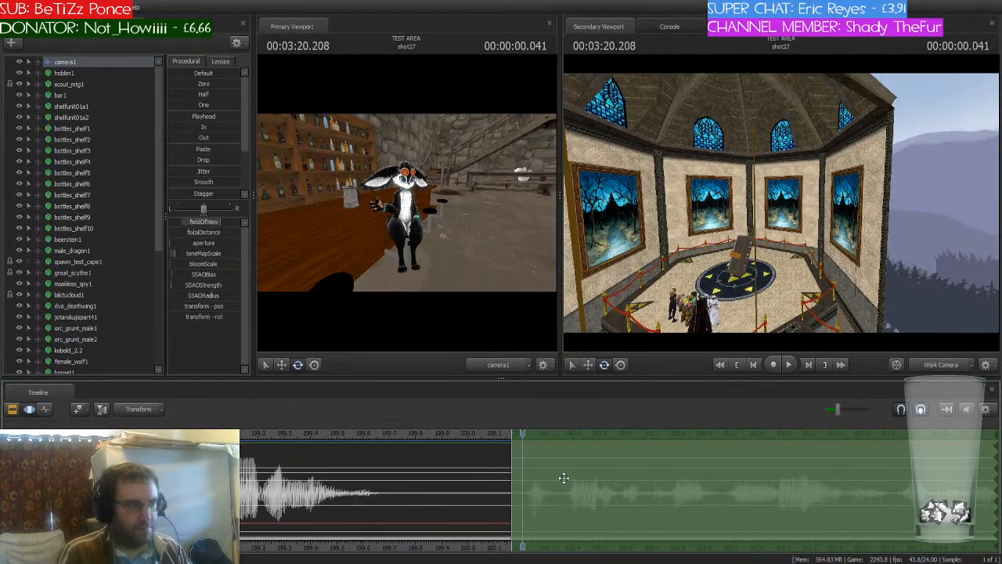
pyautogui.click(564, 477)
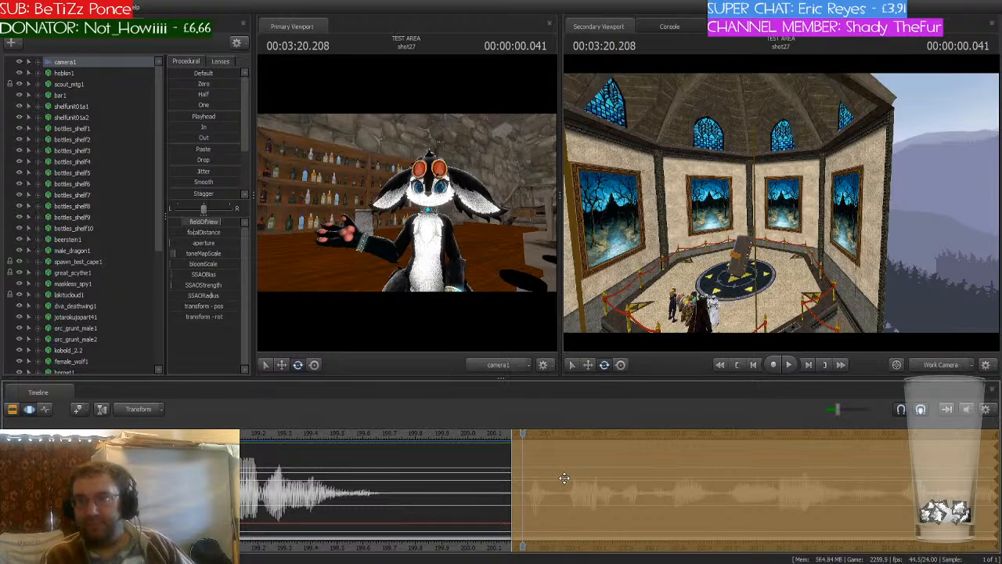
pyautogui.press('Return')
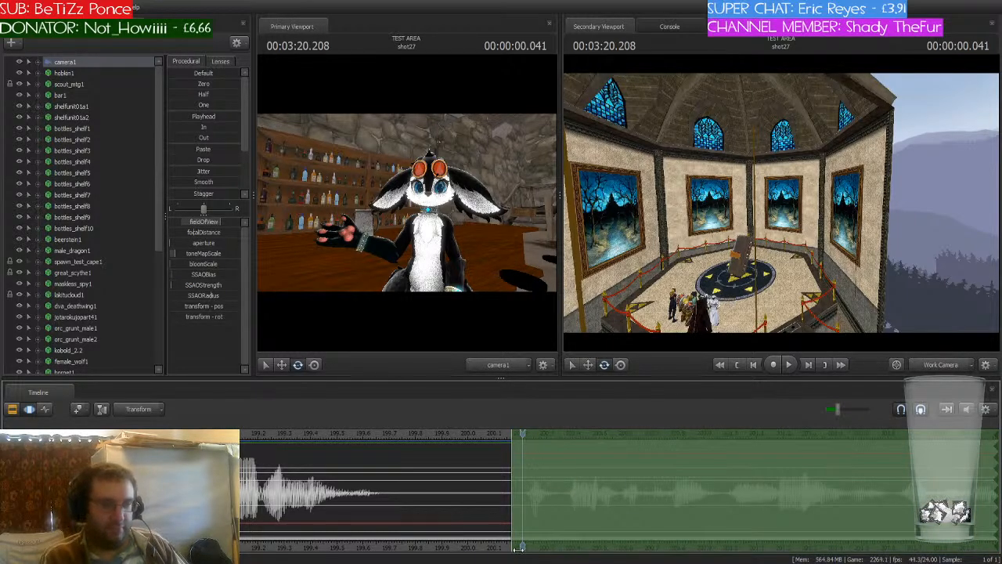
pyautogui.moveTo(504, 538); pyautogui.dragTo(407, 540)
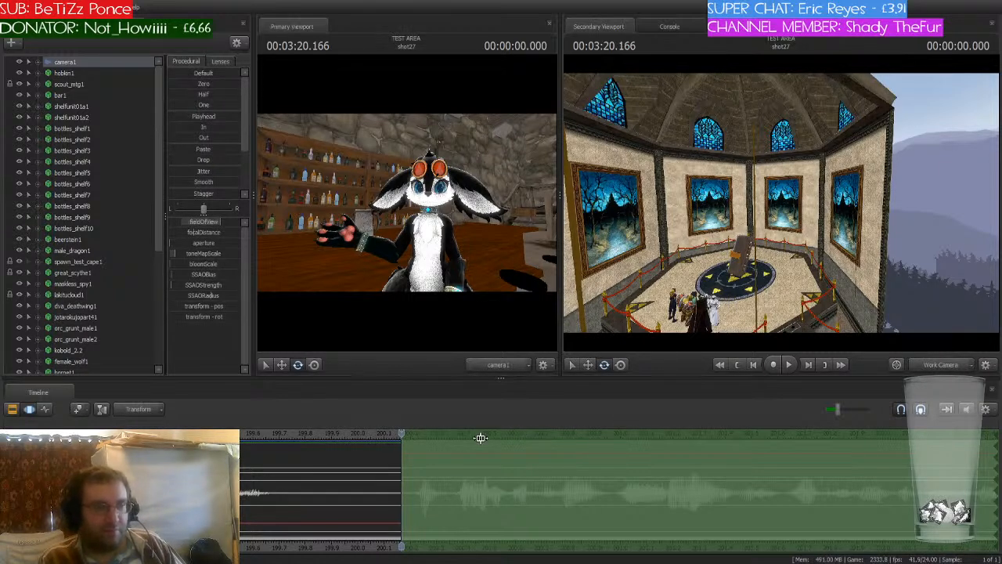
# - Examine the black-and-white character's pose at the bar up close through the Work Camera
pyautogui.moveTo(780, 203); pyautogui.dragTo(716, 212)
pyautogui.press('w')
pyautogui.press('w')
pyautogui.press('w')
pyautogui.press('s')
pyautogui.press('w')
pyautogui.press('w')
pyautogui.press('w')
pyautogui.press('w')
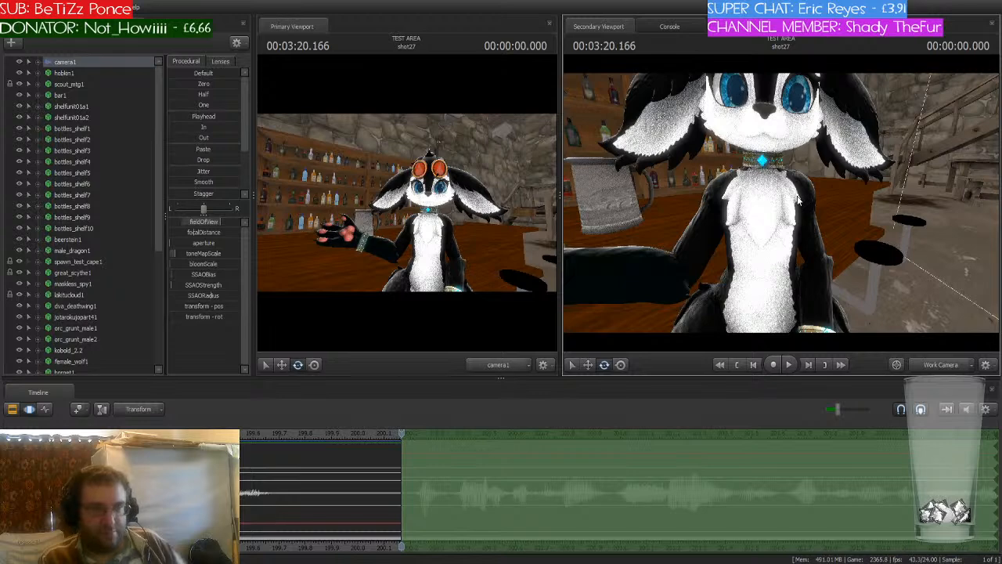
pyautogui.moveTo(808, 195); pyautogui.dragTo(751, 190)
pyautogui.press('s')
pyautogui.press('w')
pyautogui.press('ctrl')
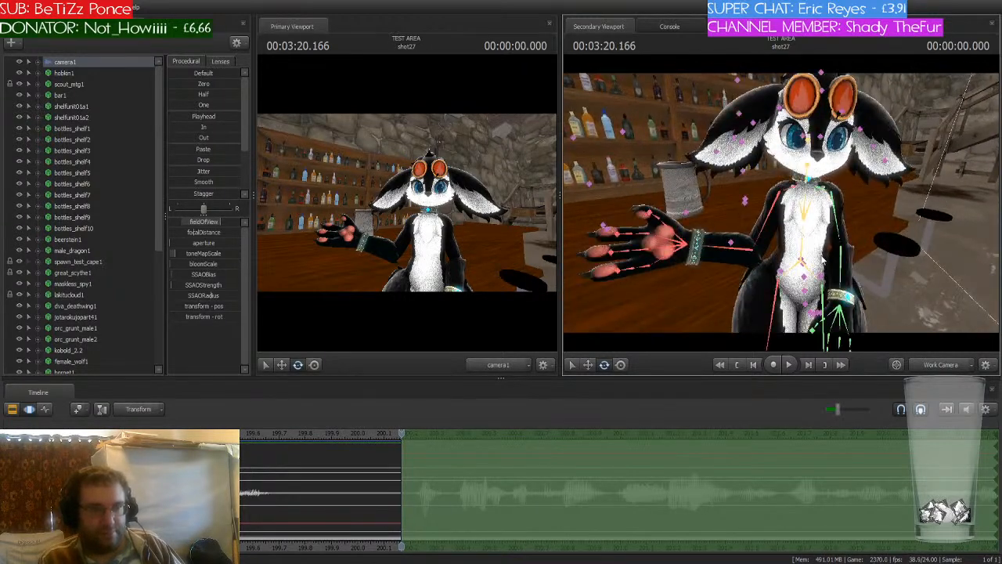
# - Set the timeFrame duration of the black-and-white character's animation set to 9999 in the Element Viewer
pyautogui.click(803, 252)
pyautogui.moveTo(826, 243); pyautogui.dragTo(5, 167)
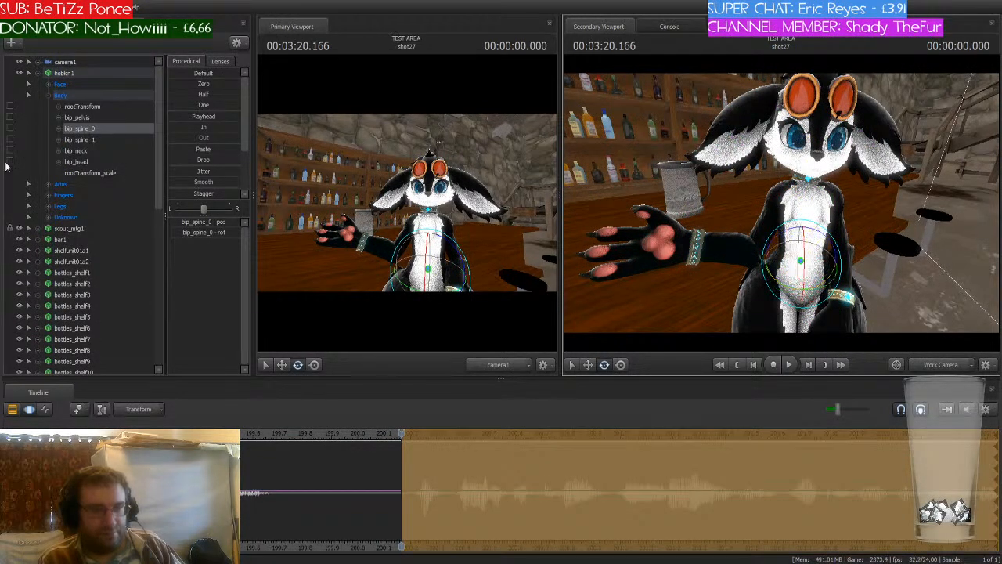
pyautogui.click(94, 70)
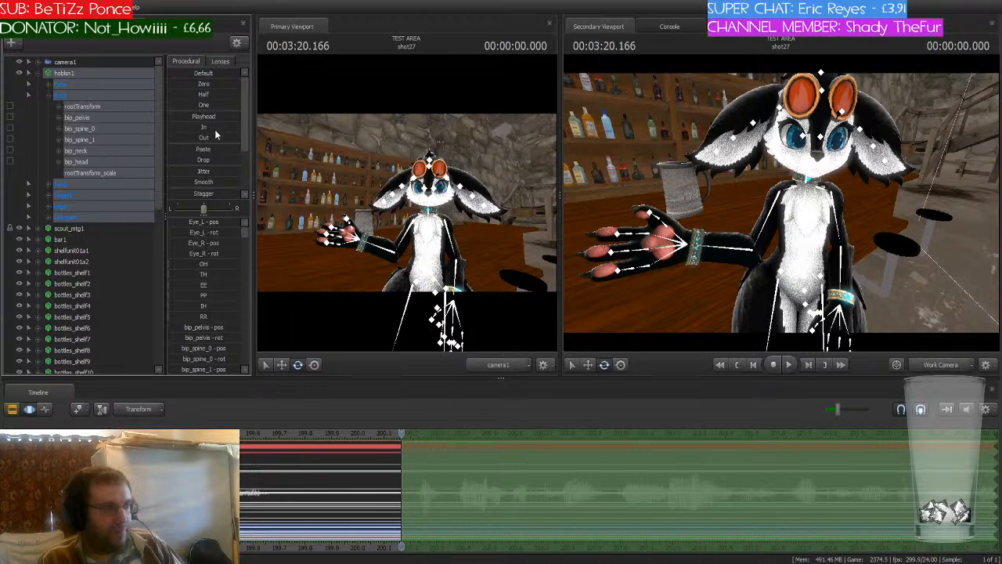
pyautogui.click(19, 93)
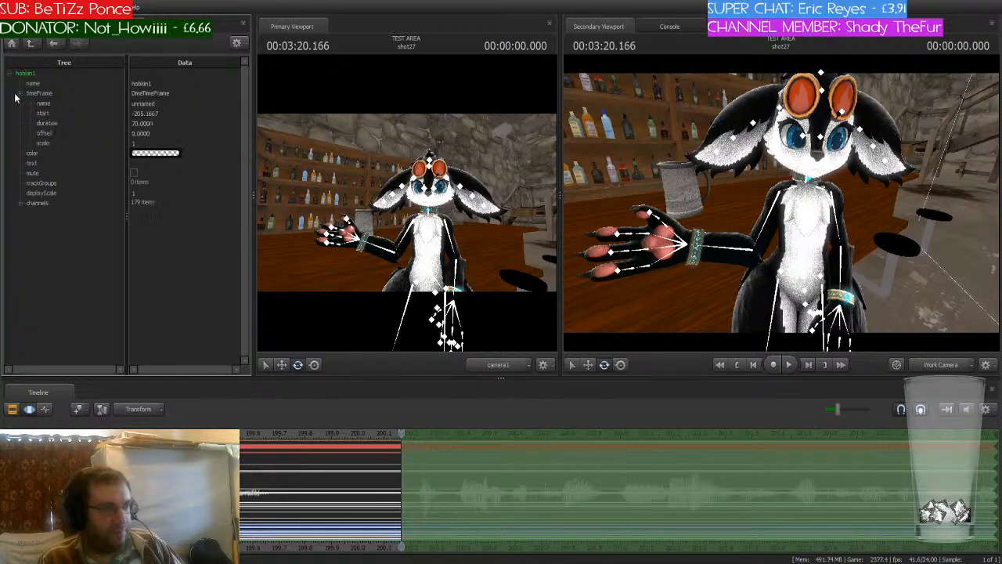
pyautogui.doubleClick(88, 123)
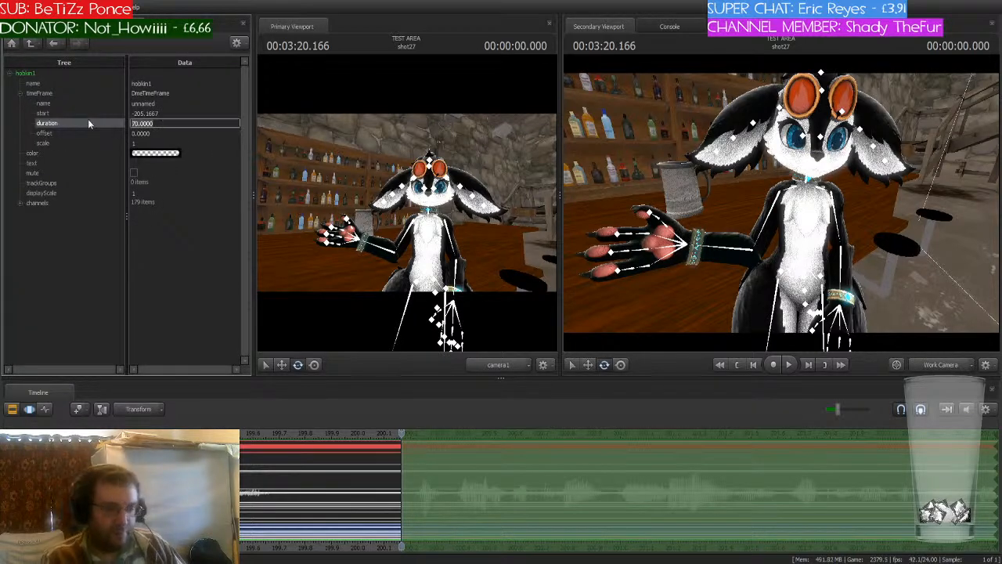
pyautogui.write('9999')
pyautogui.press('Return')
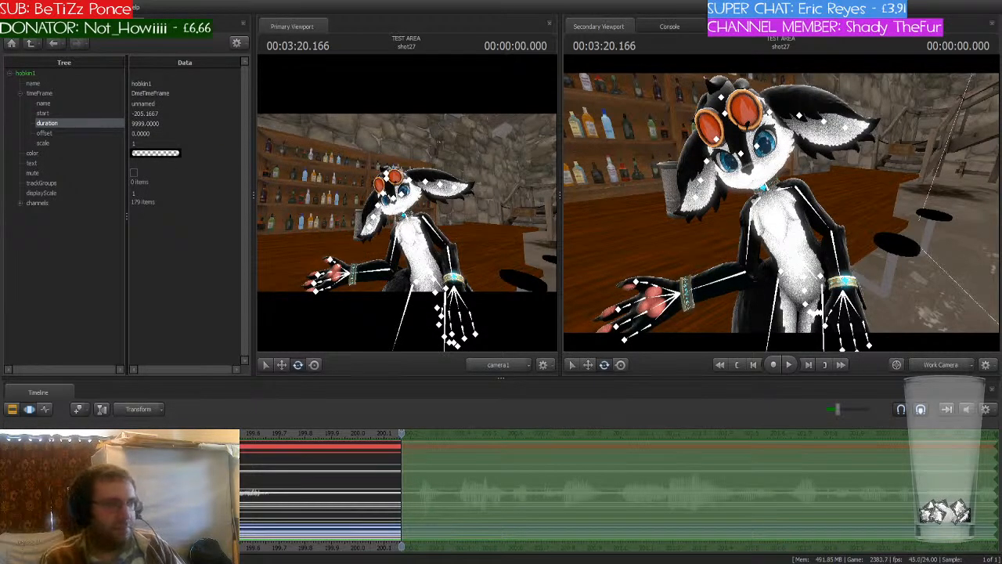
pyautogui.click(47, 26)
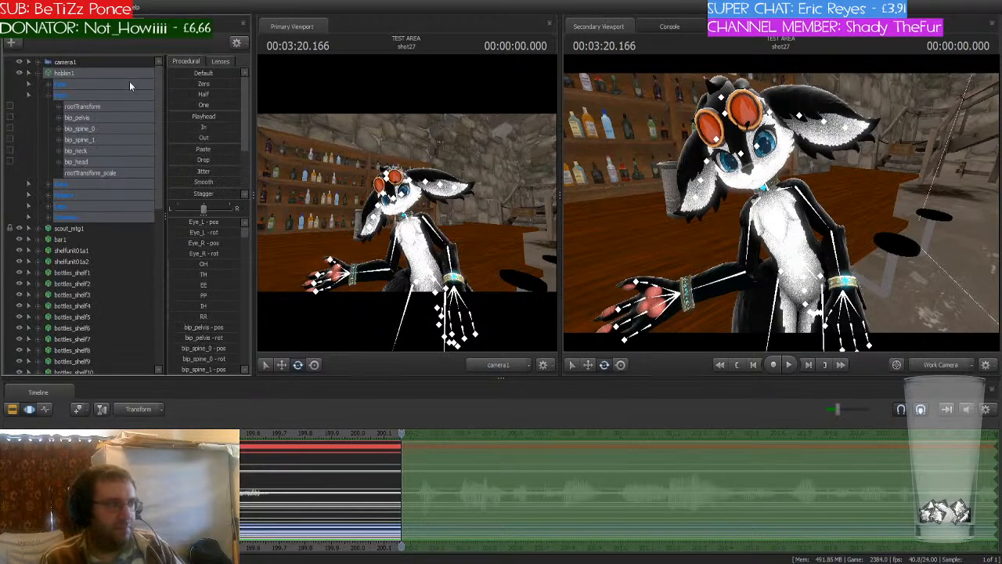
# - Rotate the character's bip_spine_0 bone to adjust the torso at the start of shot27, checking it from the side
pyautogui.click(813, 245)
pyautogui.moveTo(814, 243); pyautogui.dragTo(831, 236)
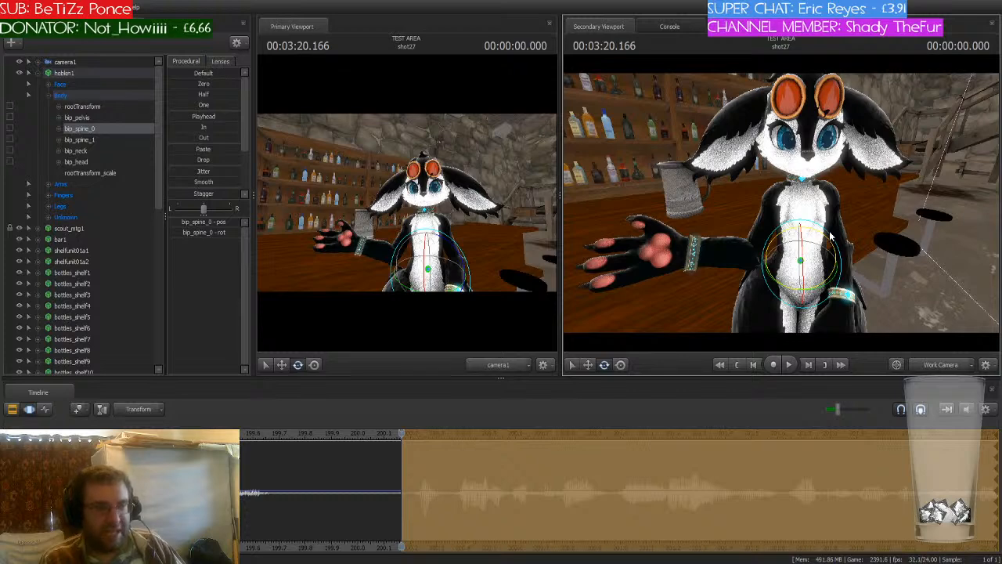
pyautogui.moveTo(906, 195); pyautogui.dragTo(845, 215)
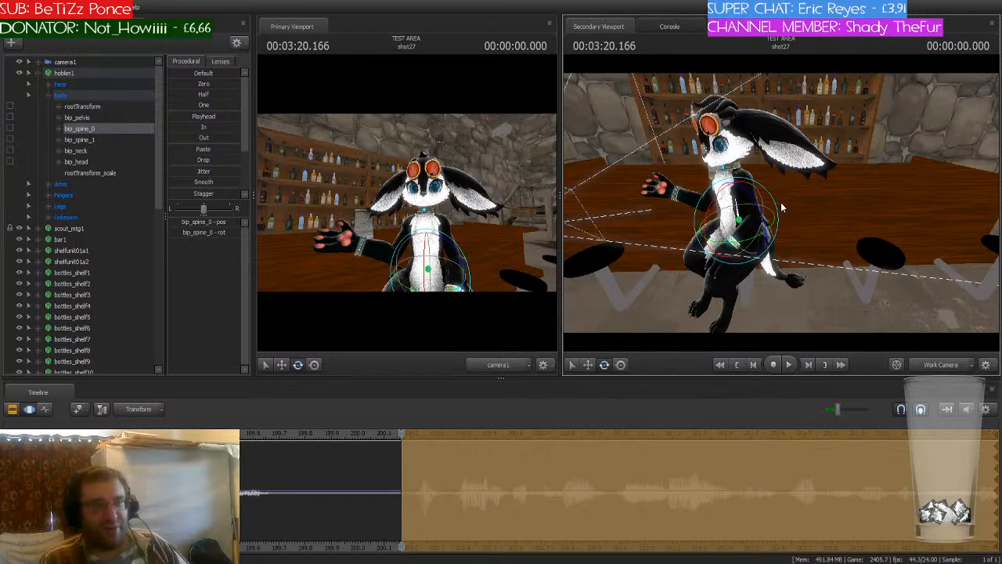
pyautogui.moveTo(781, 202); pyautogui.dragTo(908, 202)
# - Lower the character's raised right arm by rotating bip_upperArm_R and angle its bip_hand_R bone downward
pyautogui.keyDown('ctrl'); pyautogui.click(715, 220); pyautogui.keyUp('ctrl')
pyautogui.click(714, 220)
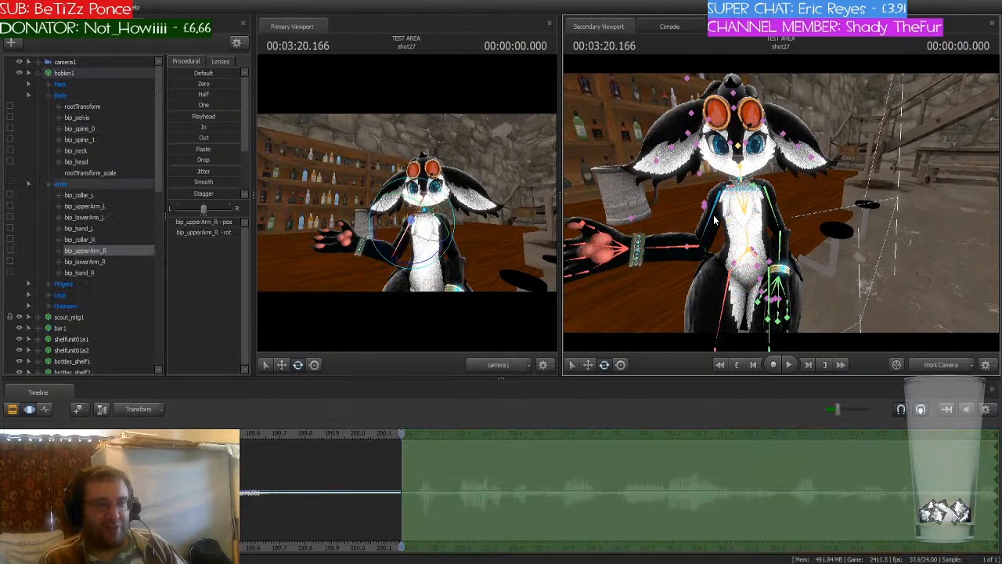
pyautogui.moveTo(726, 216); pyautogui.dragTo(673, 218)
pyautogui.click(701, 249)
pyautogui.click(642, 269)
pyautogui.moveTo(643, 268)
pyautogui.mouseDown()
pyautogui.moveTo(670, 269)
pyautogui.moveTo(659, 258)
pyautogui.mouseUp()
# - Select the character's bip_head bone and tilt the head slightly
pyautogui.moveTo(865, 223); pyautogui.dragTo(782, 203)
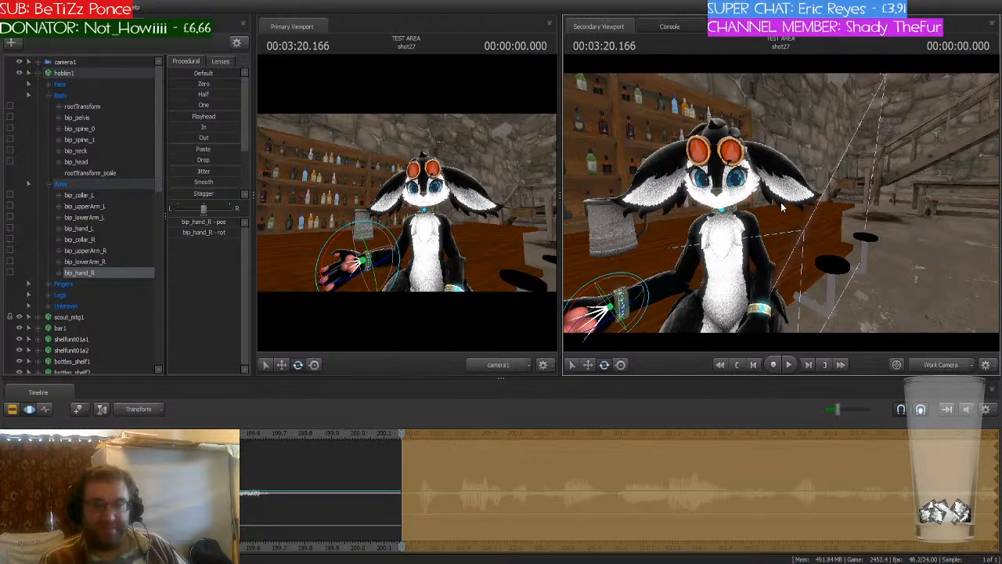
pyautogui.press('w')
pyautogui.moveTo(780, 202); pyautogui.dragTo(775, 248)
pyautogui.click(765, 217)
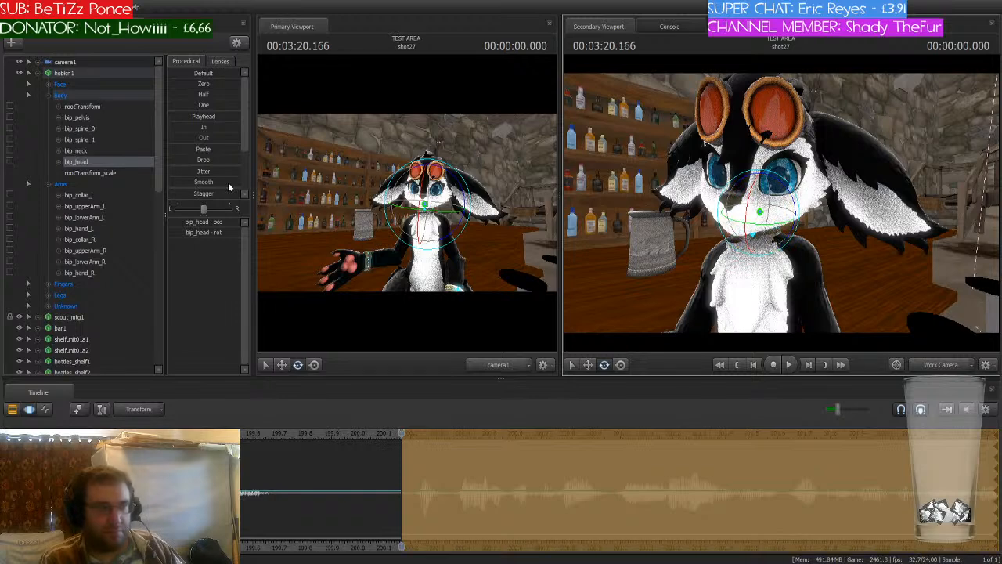
# - Give the character a sad, drowsy expression in shot27 by slightly raising the Closed eyes slider and maximizing Mouth Sad
pyautogui.click(68, 84)
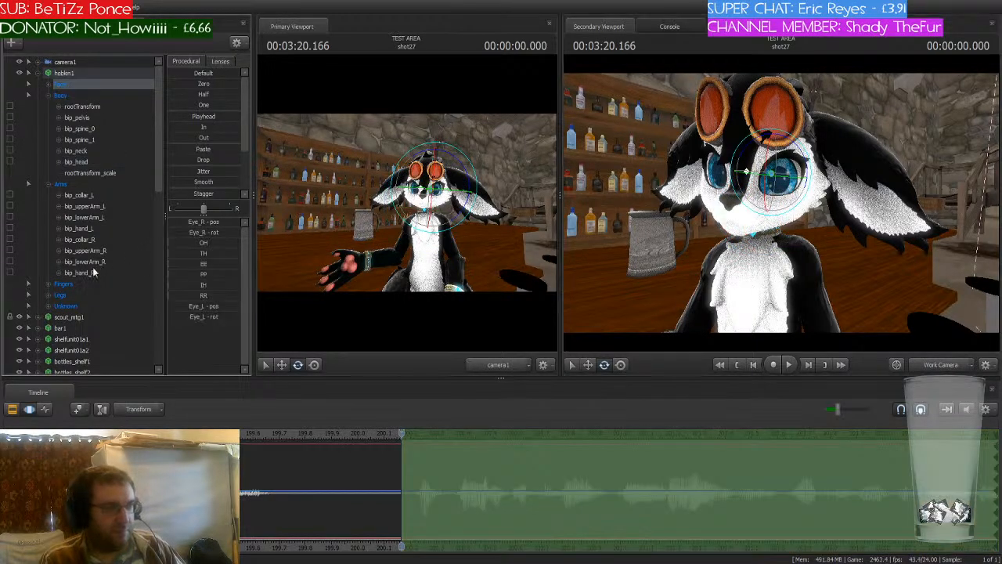
pyautogui.click(97, 304)
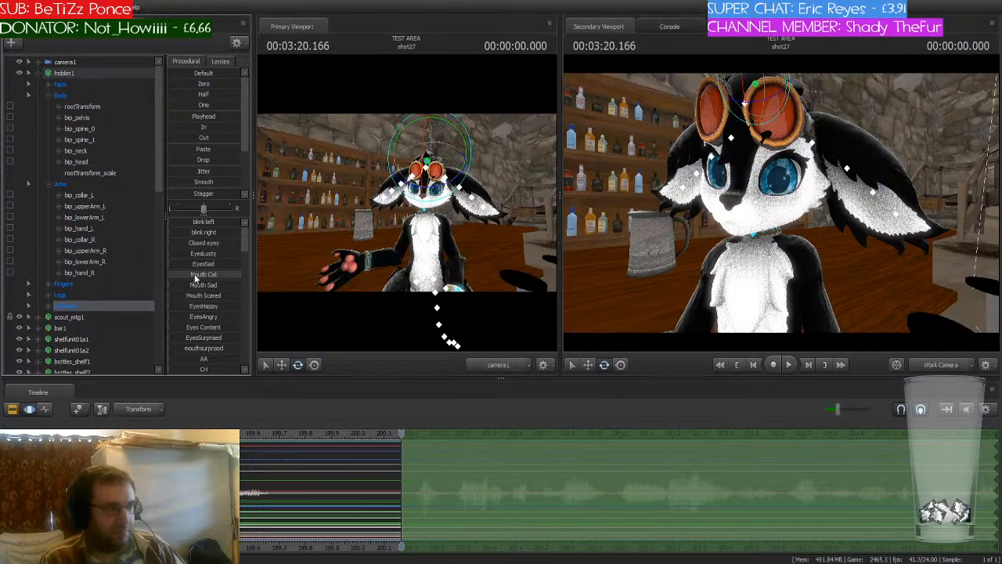
pyautogui.scroll(-4, 210, 232)
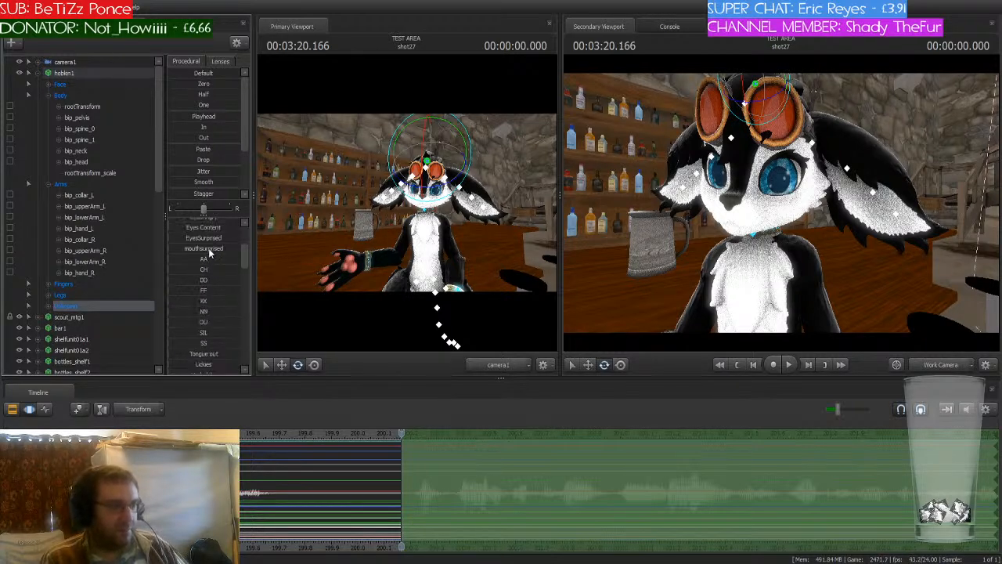
pyautogui.scroll(4, 208, 250)
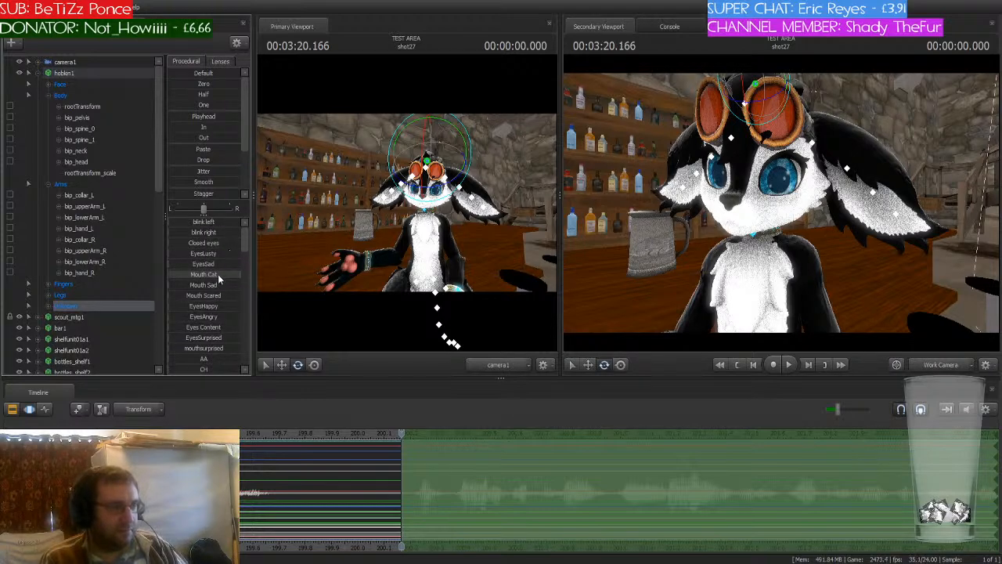
pyautogui.moveTo(180, 245); pyautogui.dragTo(197, 244)
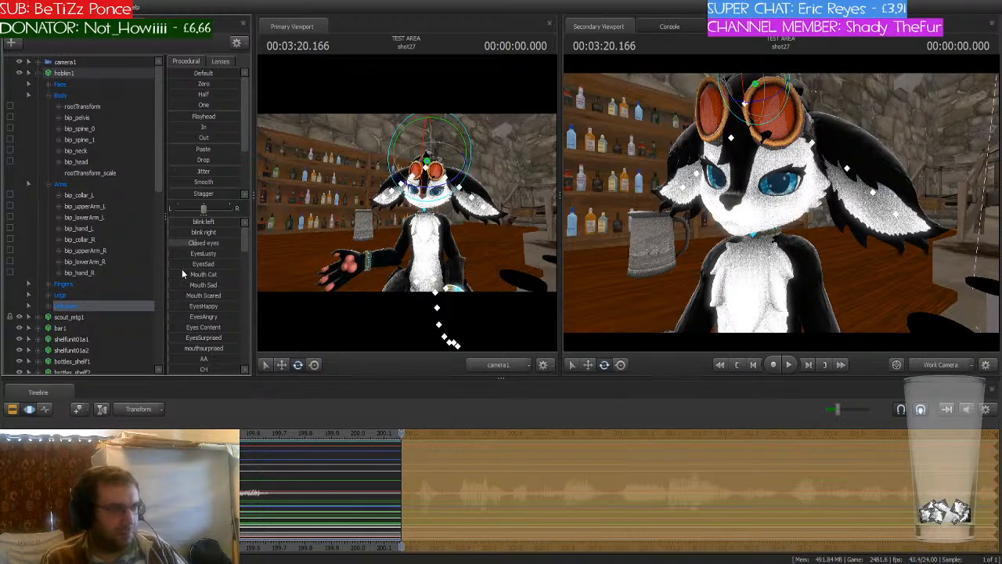
pyautogui.moveTo(176, 284); pyautogui.dragTo(239, 284)
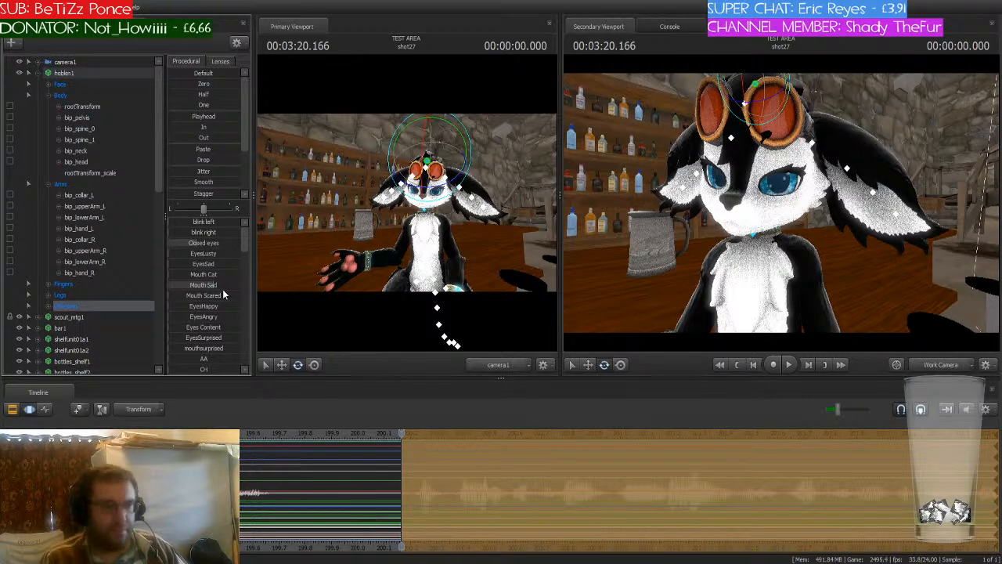
# - Play shot27's dialogue from its start and place the playhead at 00:03:25.000, pulling the work camera back from the bar
pyautogui.moveTo(781, 202); pyautogui.dragTo(657, 199)
pyautogui.press('s')
pyautogui.press('w')
pyautogui.press('w')
pyautogui.press('w')
pyautogui.press('w')
pyautogui.press('w')
pyautogui.press('w')
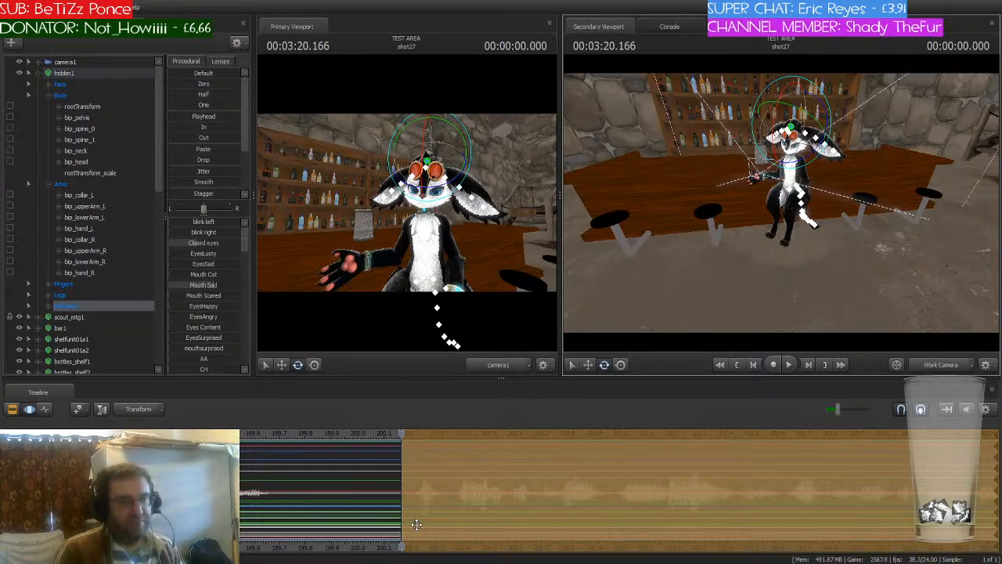
pyautogui.moveTo(404, 548); pyautogui.dragTo(39, 485, button='middle')
pyautogui.scroll(-3, 269, 486)
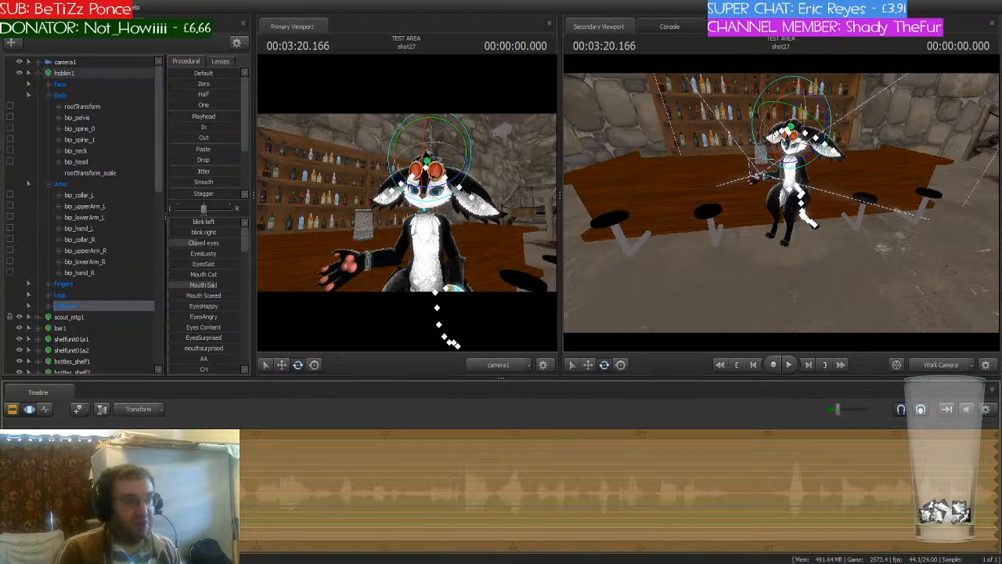
pyautogui.press('space')
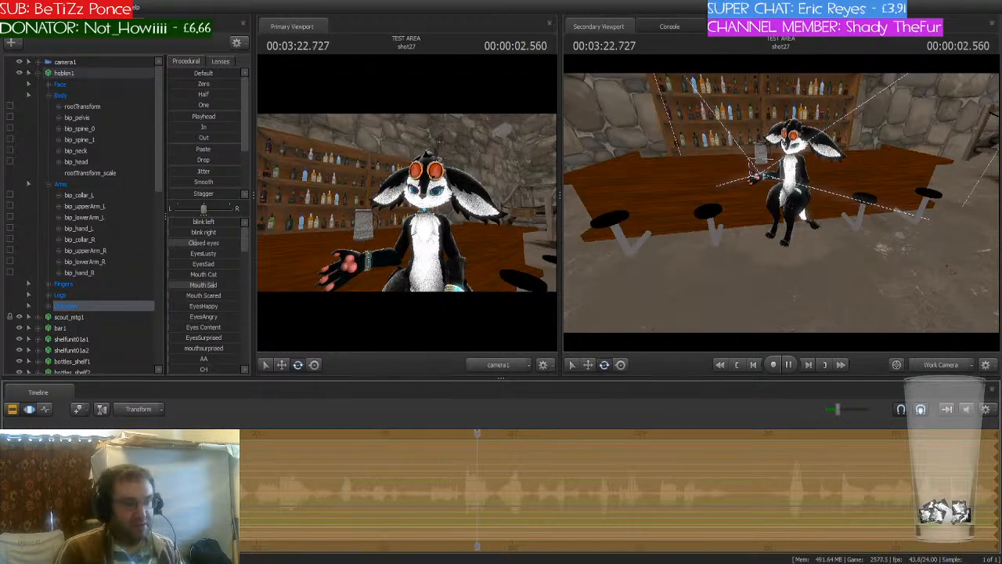
pyautogui.press('space')
pyautogui.moveTo(793, 434); pyautogui.dragTo(770, 432)
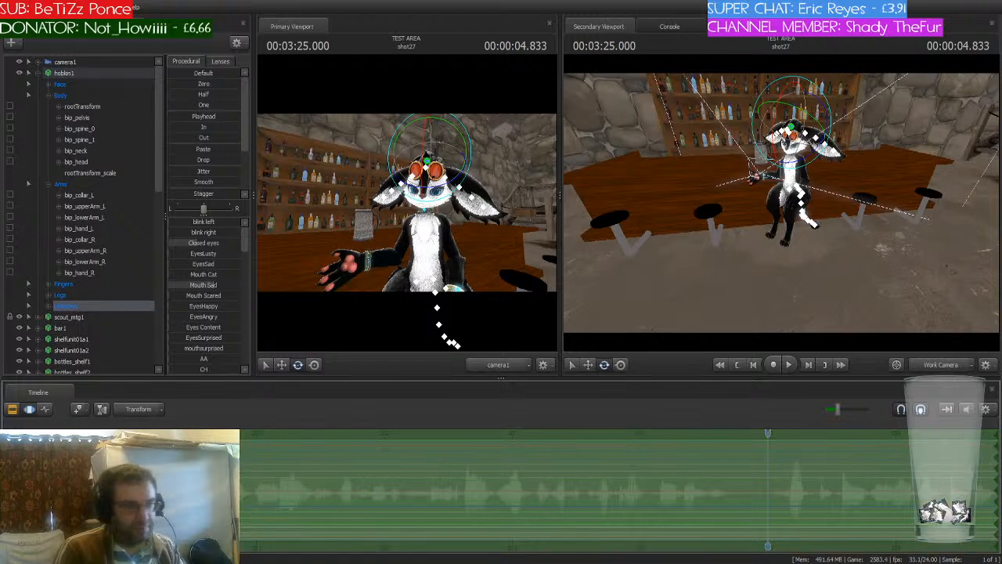
# - Split shot27 at 00:03:25.000 with the blade tool in the Clip Editor to start a new bar shot
pyautogui.moveTo(156, 470); pyautogui.dragTo(769, 514)
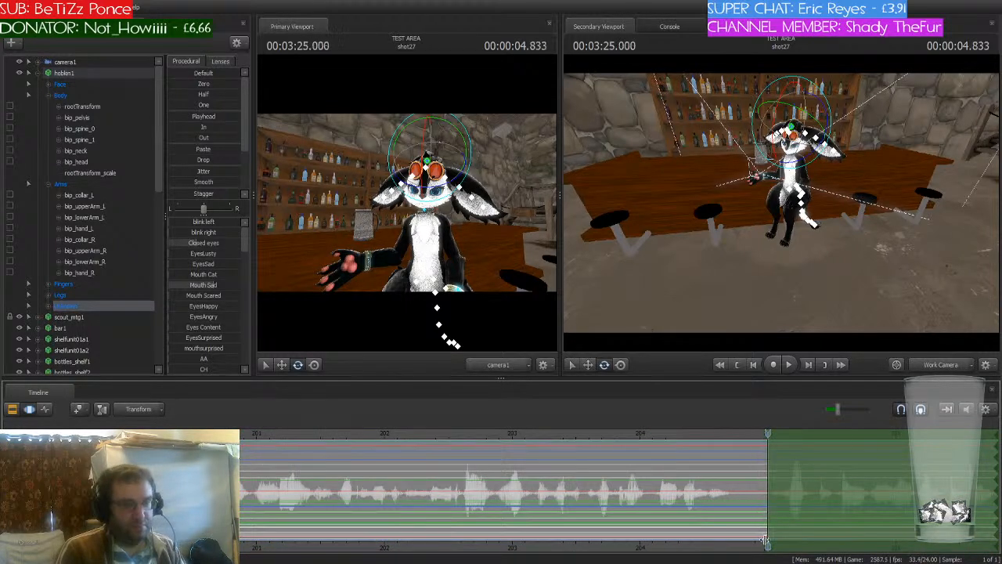
pyautogui.moveTo(763, 543); pyautogui.dragTo(358, 509, button='middle')
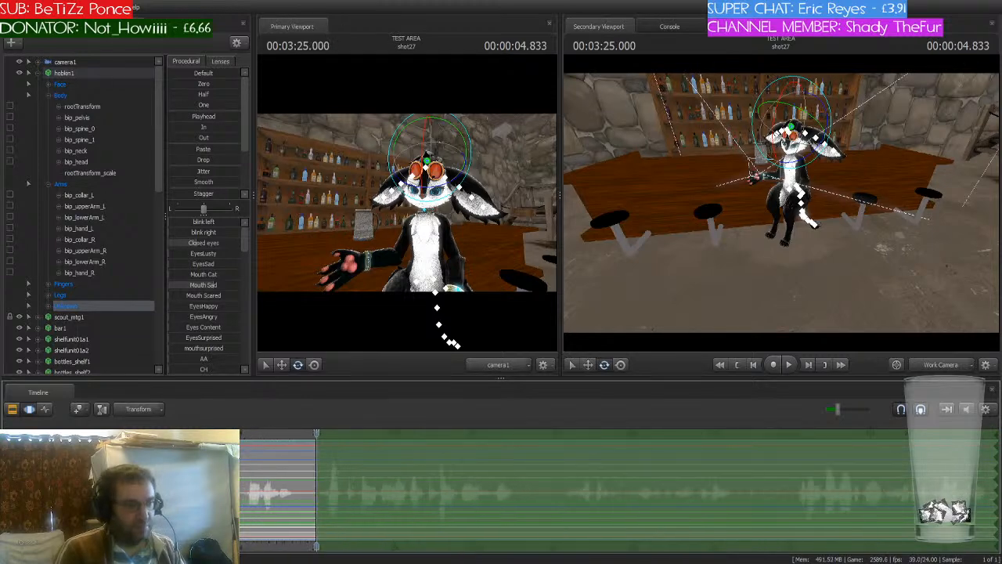
pyautogui.click(12, 409)
pyautogui.press('b')
pyautogui.click(359, 482)
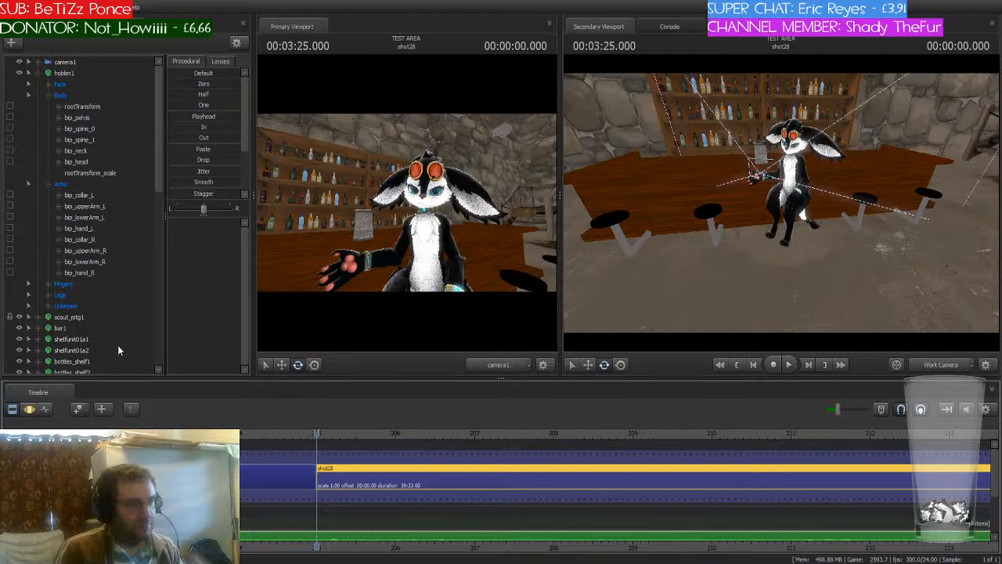
pyautogui.click(31, 410)
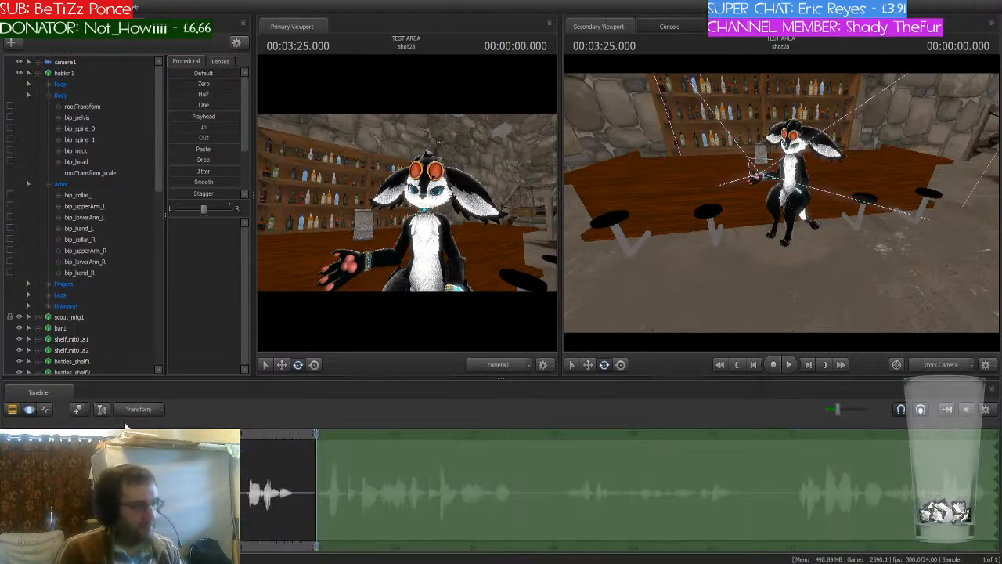
pyautogui.click(11, 408)
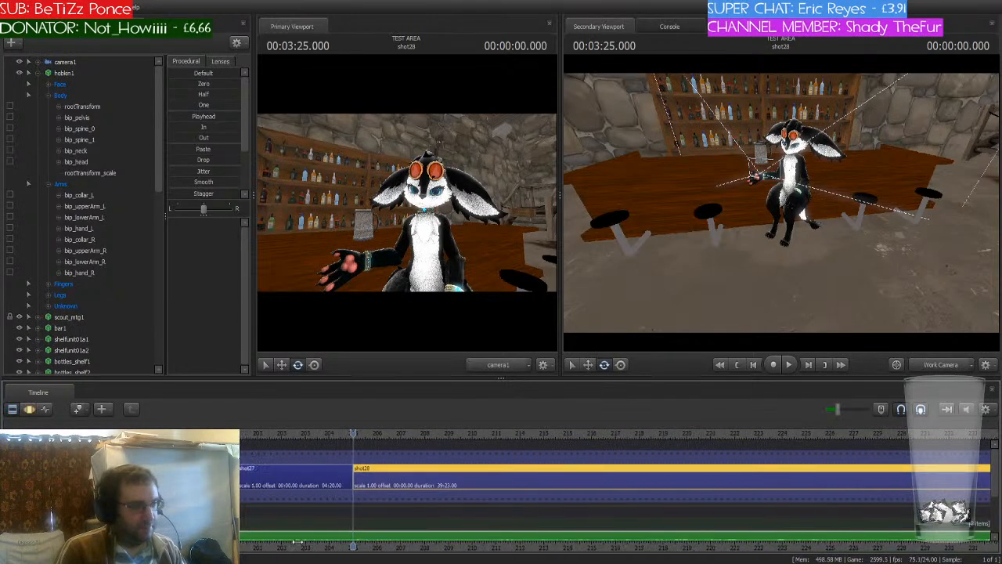
# - Play back the early bar sequence from about 22 seconds through shot3 into shot4
pyautogui.scroll(-8, 368, 480)
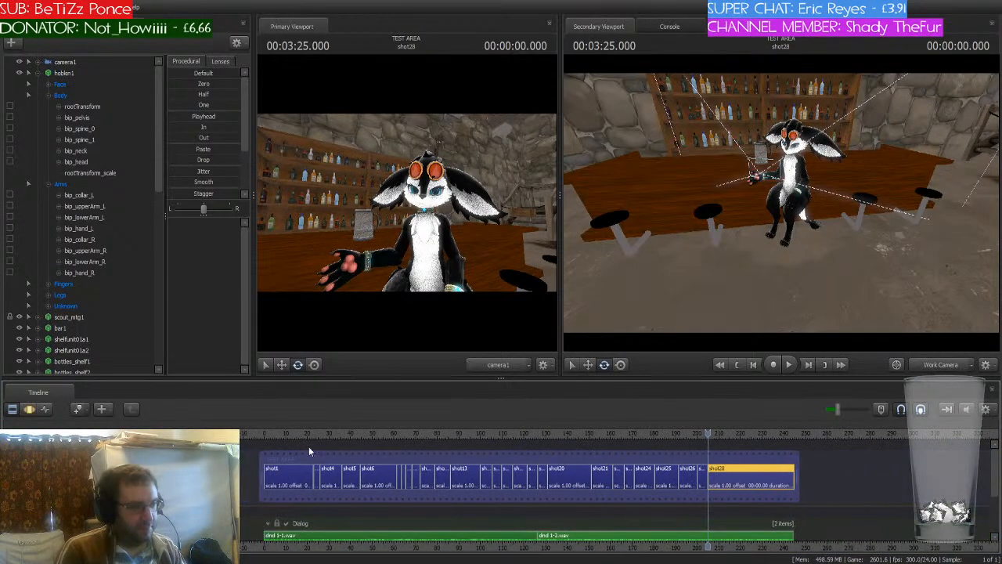
pyautogui.click(312, 432)
pyautogui.scroll(4, 313, 435)
pyautogui.press('space')
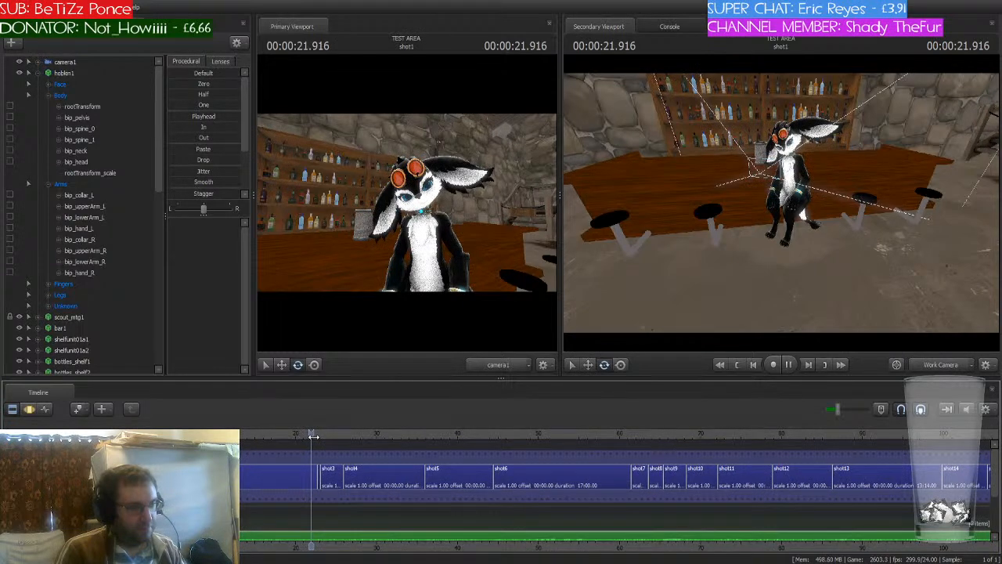
pyautogui.scroll(2, 313, 436)
pyautogui.click(314, 434)
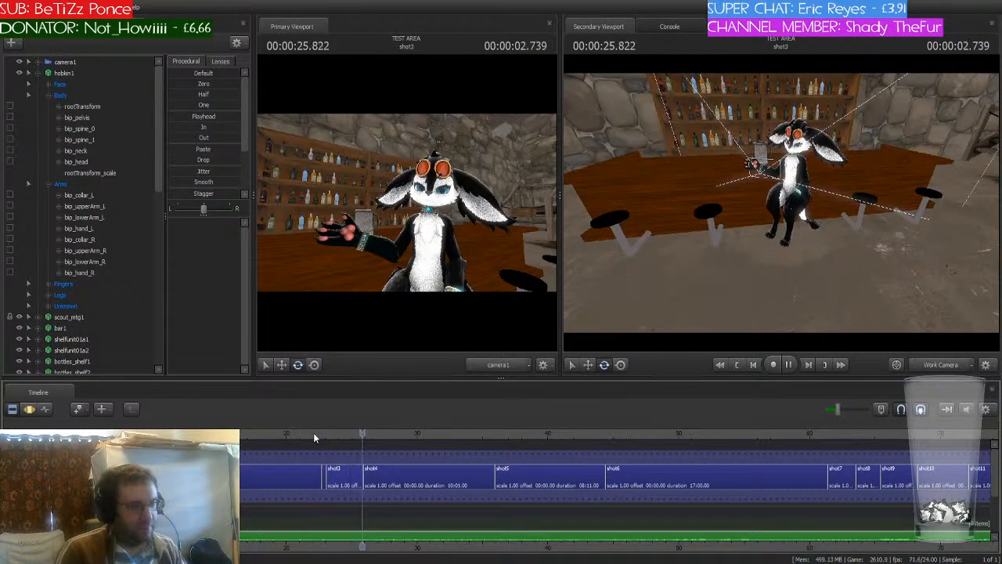
pyautogui.press('space')
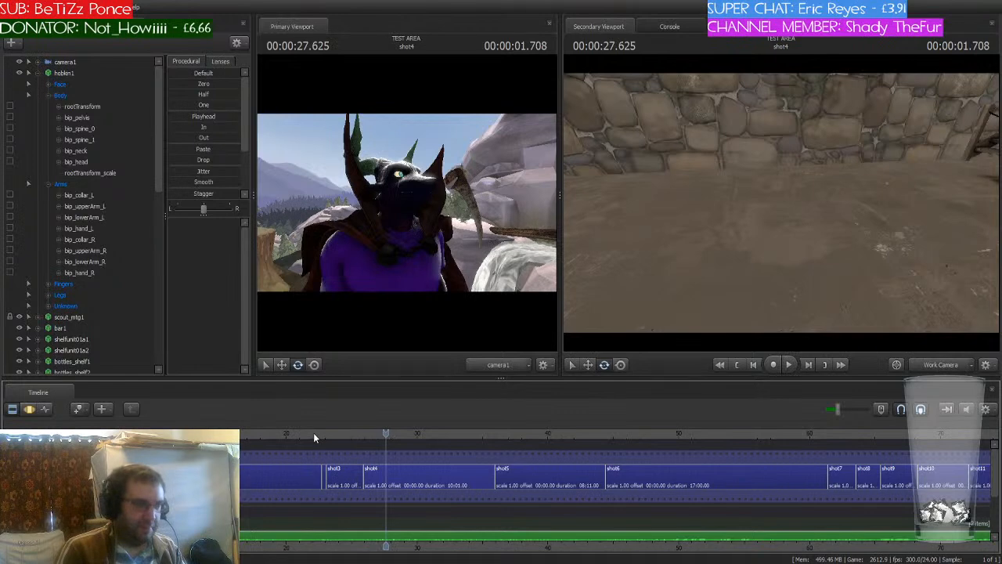
# - Go to the start of shot5 and fly the work camera through its set to look down the stone archway corridor
pyautogui.press('Down')
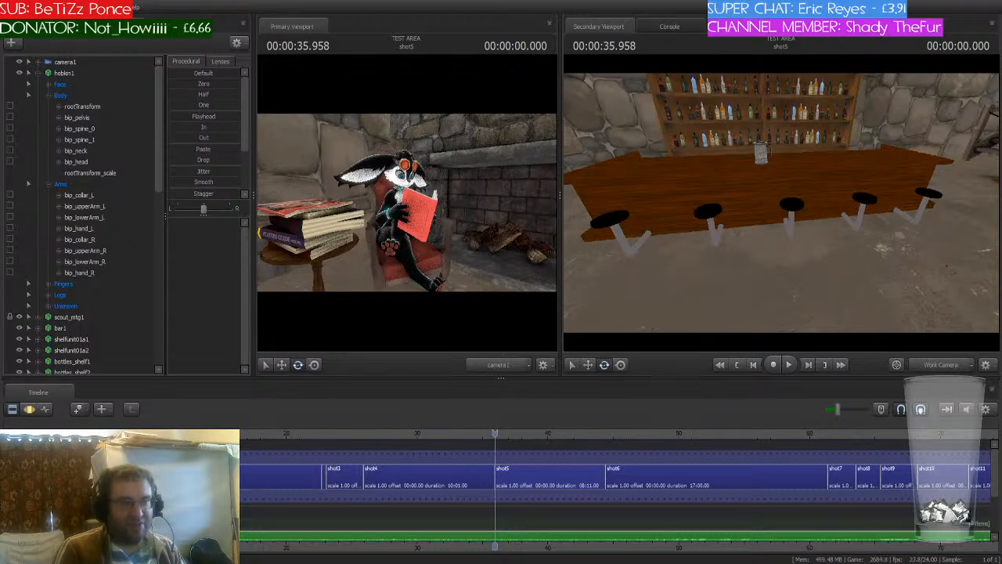
pyautogui.press('w')
pyautogui.moveTo(780, 203)
pyautogui.mouseDown()
pyautogui.moveTo(923, 196)
pyautogui.moveTo(893, 205)
pyautogui.moveTo(888, 220)
pyautogui.moveTo(900, 210)
pyautogui.moveTo(885, 205)
pyautogui.moveTo(892, 215)
pyautogui.moveTo(888, 202)
pyautogui.moveTo(661, 205)
pyautogui.moveTo(781, 205)
pyautogui.mouseUp()
pyautogui.press('w')
pyautogui.press('w')
pyautogui.press('w')
pyautogui.press('w')
pyautogui.scroll(-3, 532, 464)
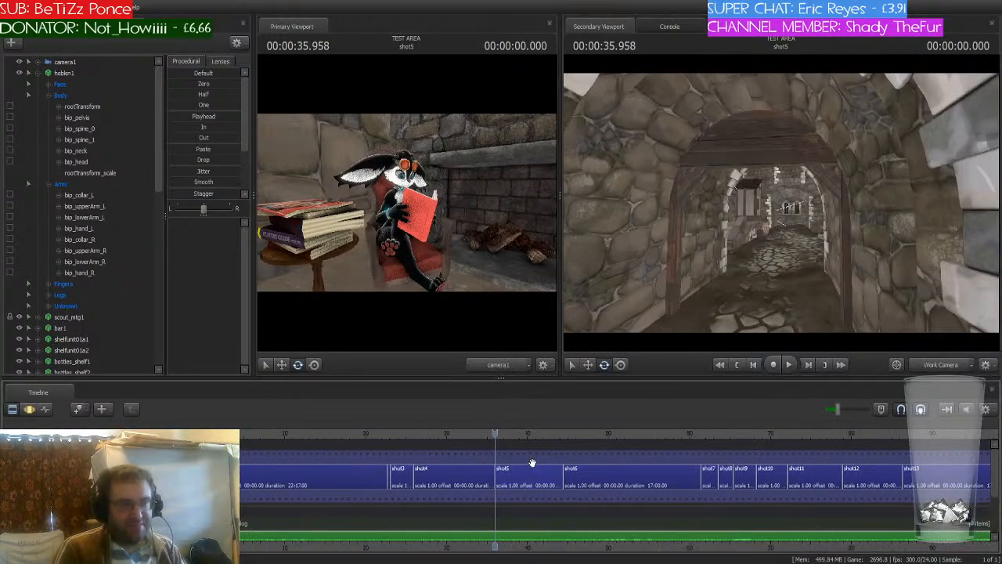
# - Step through the shots from shot5 to shot17 to review how each one opens
pyautogui.moveTo(485, 525); pyautogui.dragTo(249, 501, button='middle')
pyautogui.scroll(-2, 355, 470)
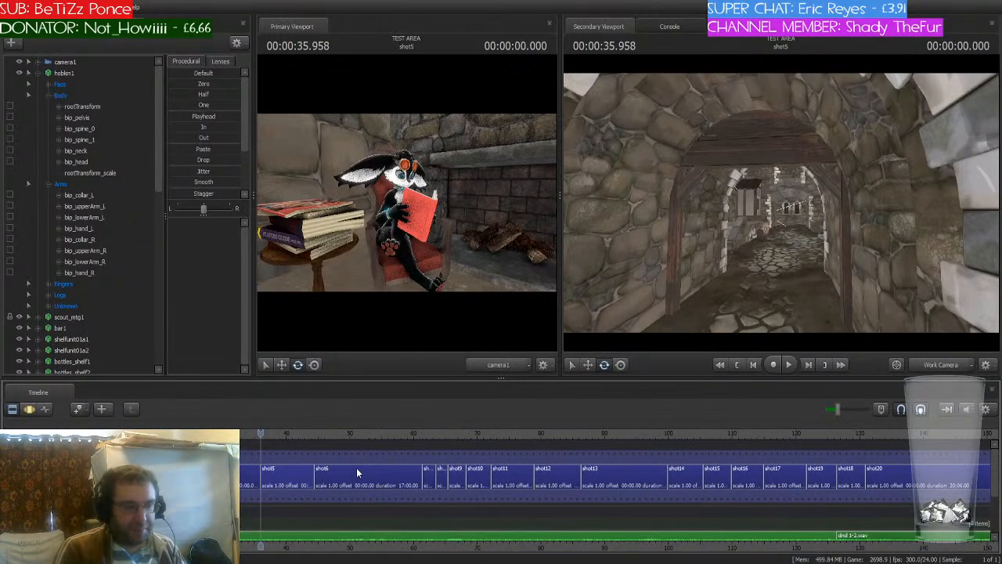
pyautogui.press('Down')
pyautogui.press('Down')
pyautogui.press('Down')
pyautogui.press('Down')
pyautogui.press('Down')
pyautogui.press('Down')
pyautogui.press('Down')
pyautogui.press('Down')
pyautogui.press('Down')
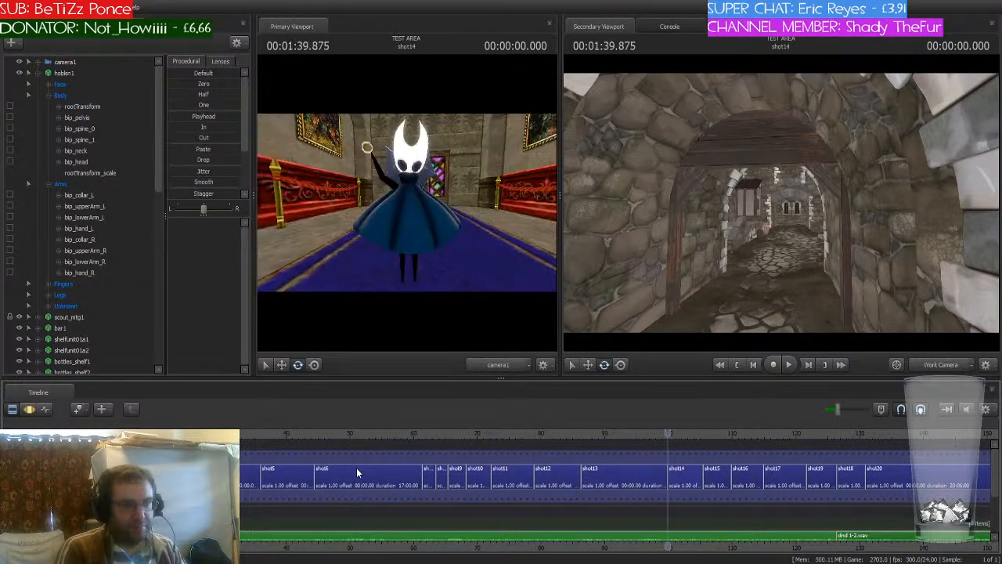
pyautogui.press('Down')
pyautogui.press('Down')
pyautogui.press('Down')
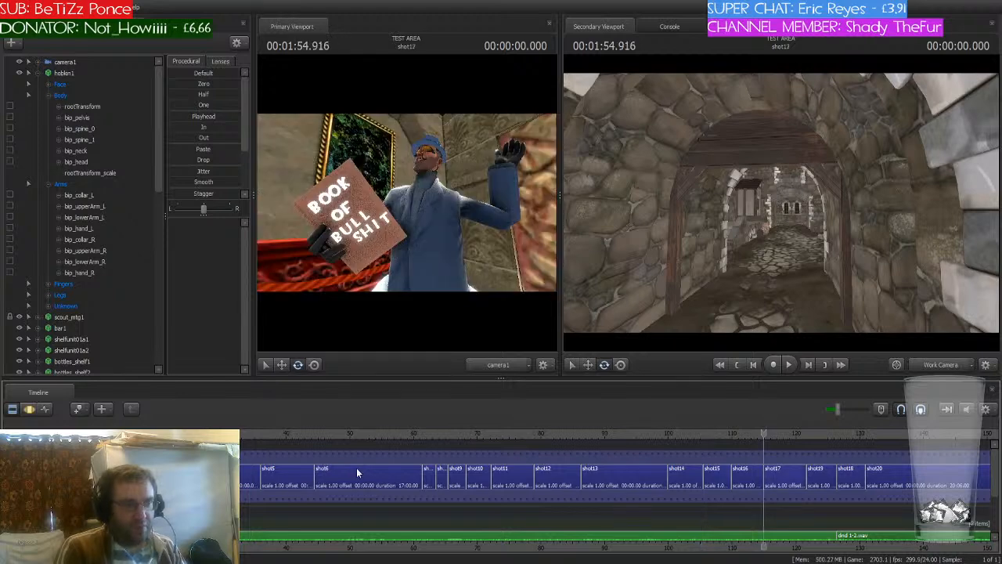
# - Continue stepping through the remaining shots from shot17 until the start of shot28
pyautogui.moveTo(763, 546); pyautogui.dragTo(336, 505, button='middle')
pyautogui.scroll(-3, 343, 504)
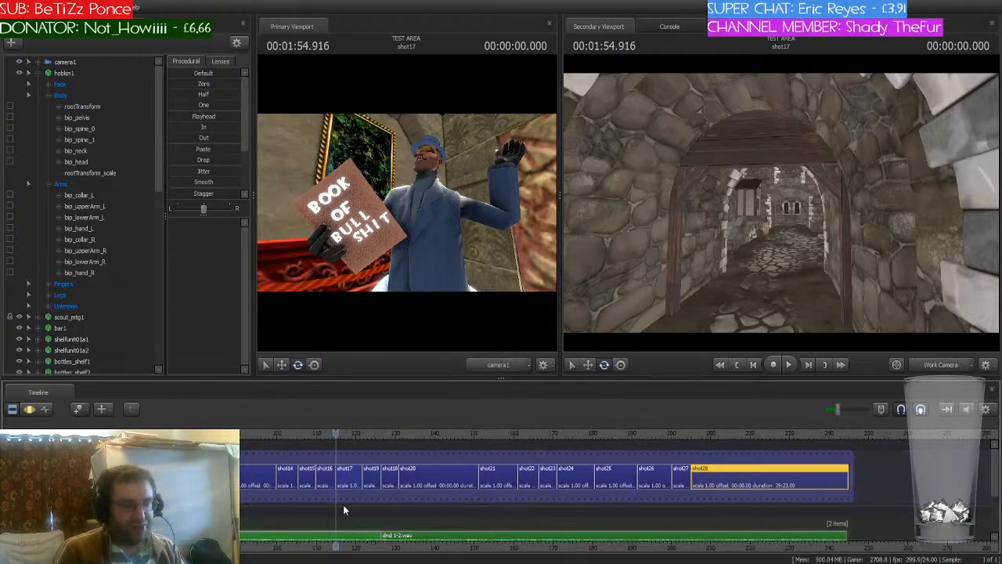
pyautogui.press('Down')
pyautogui.press('Down')
pyautogui.press('Down')
pyautogui.press('Down')
pyautogui.press('Down')
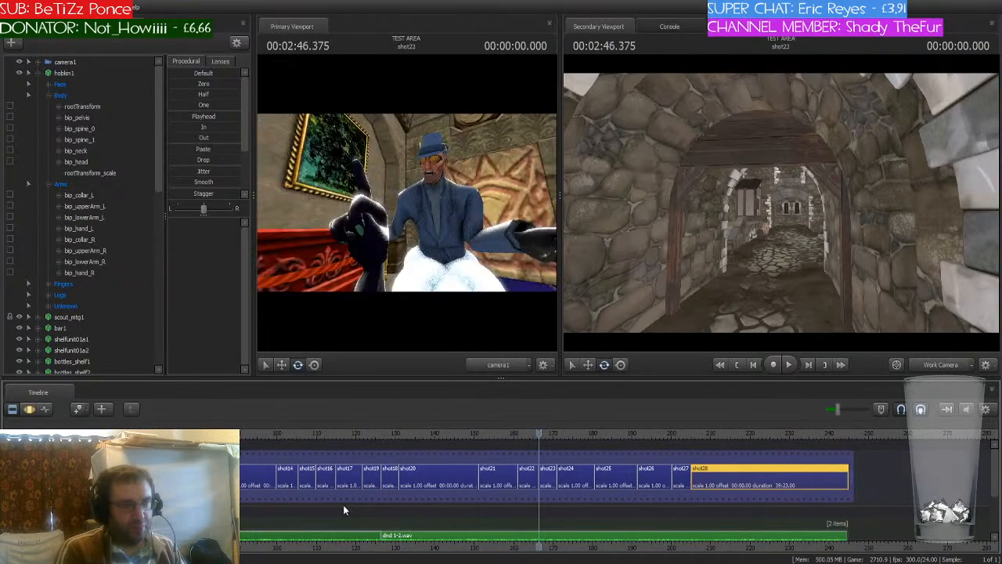
pyautogui.press('Down')
pyautogui.press('Down')
pyautogui.press('Down')
pyautogui.press('Down')
pyautogui.press('Down')
pyautogui.press('Down')
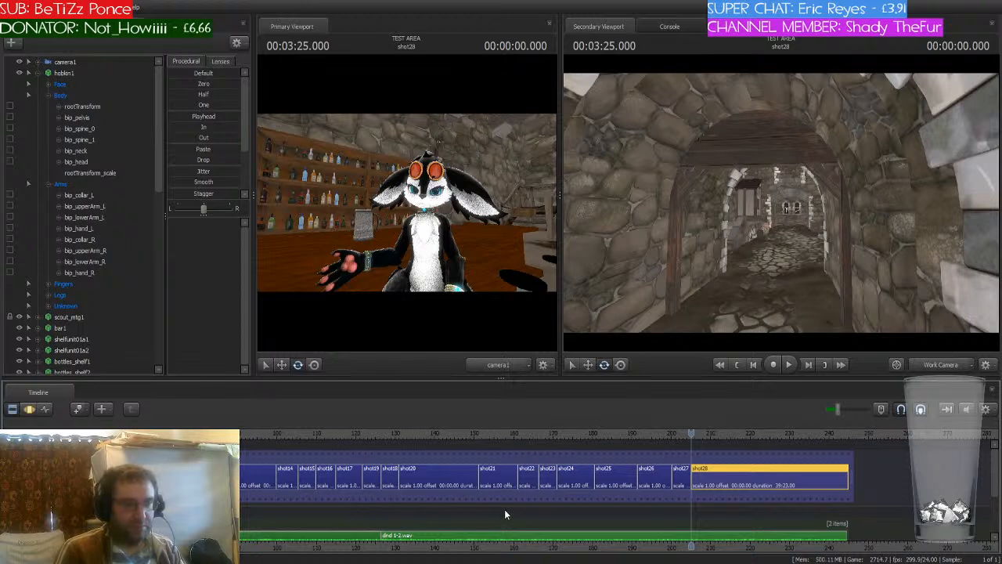
# - Find the Runic Knights of Runeguard title shot in the sequence and select its clip, shot7
pyautogui.click(85, 62)
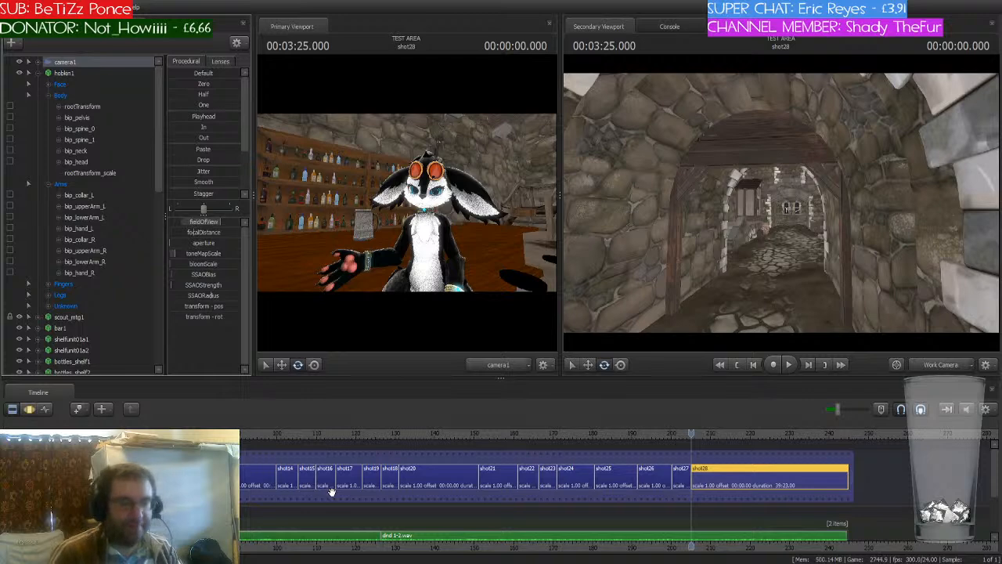
pyautogui.moveTo(688, 546); pyautogui.dragTo(829, 540, button='middle')
pyautogui.scroll(-1, 830, 540)
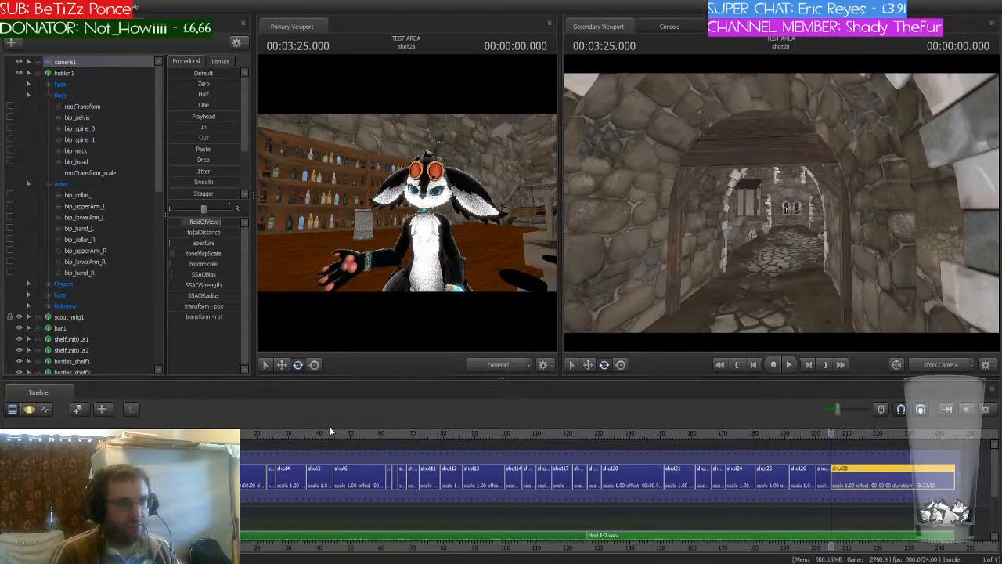
pyautogui.moveTo(367, 434); pyautogui.dragTo(389, 434)
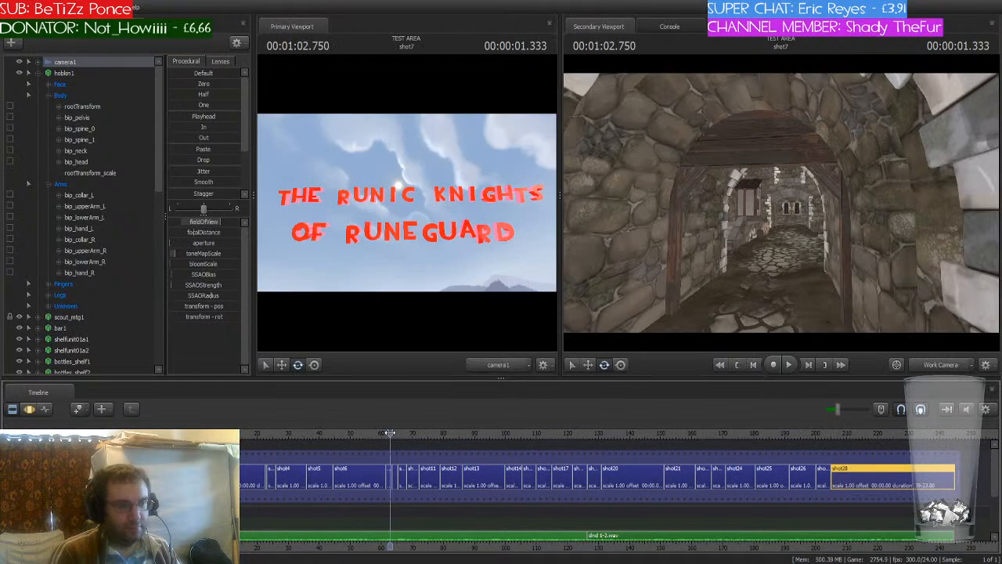
pyautogui.scroll(3, 394, 464)
pyautogui.click(389, 434)
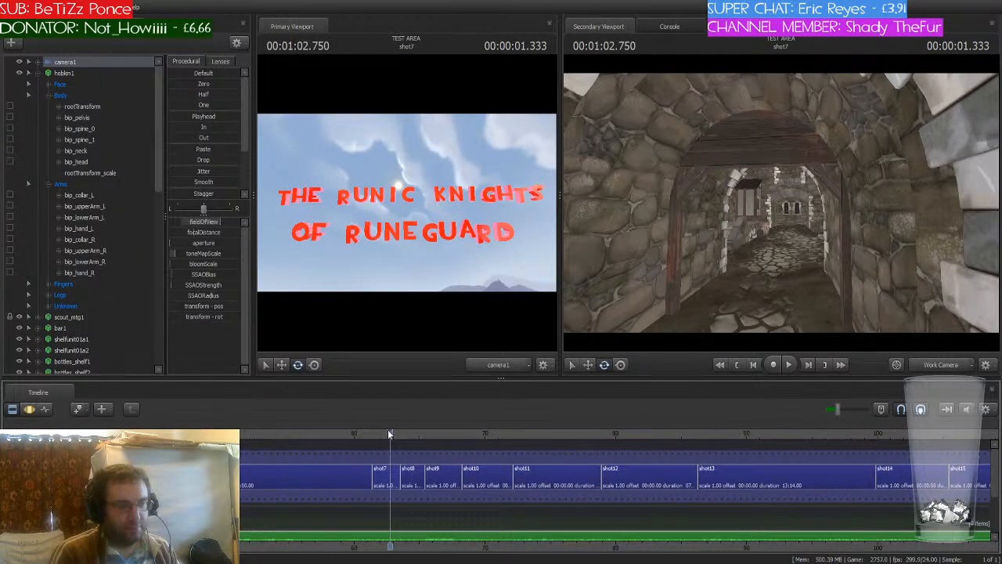
pyautogui.click(393, 474)
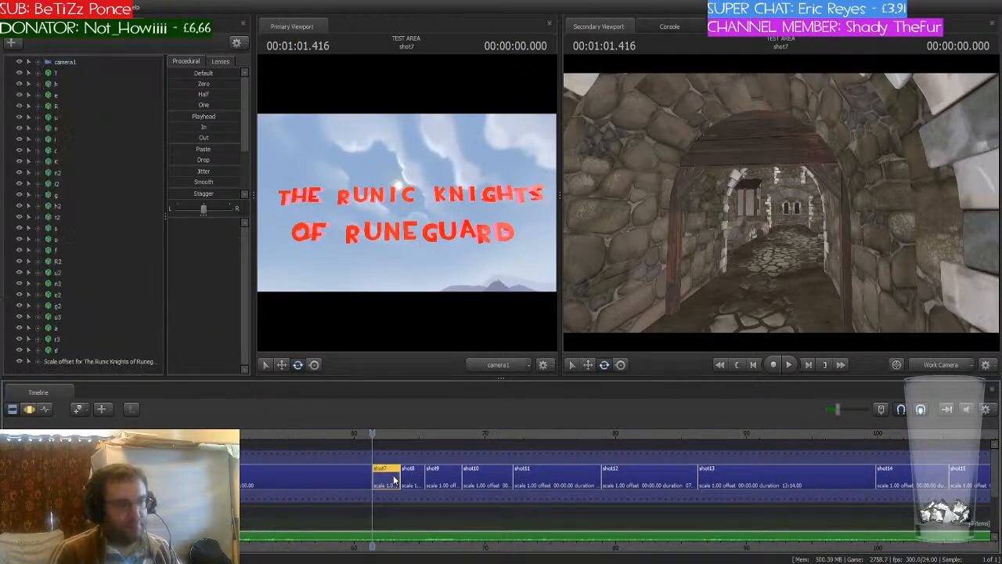
# - Select camera1 in shot7, fit a time selection to the shot's full length, and copy the camera's animation
pyautogui.click(33, 407)
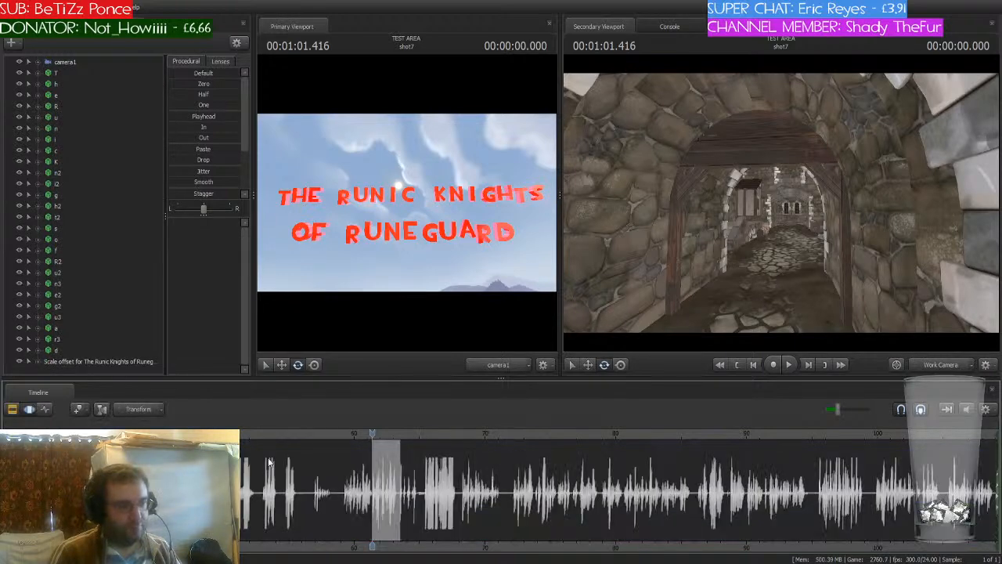
pyautogui.click(66, 63)
pyautogui.scroll(3, 402, 494)
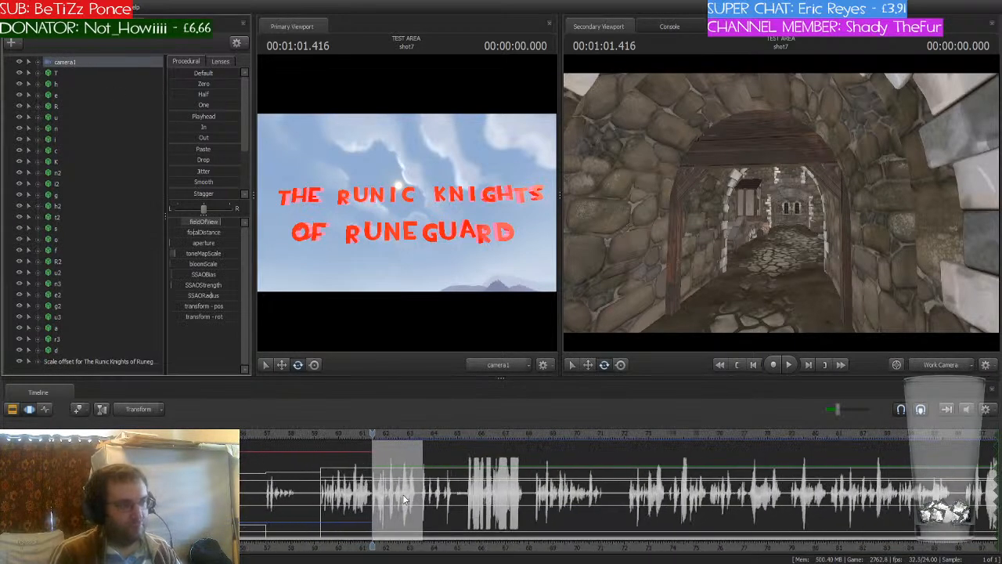
pyautogui.scroll(2, 402, 494)
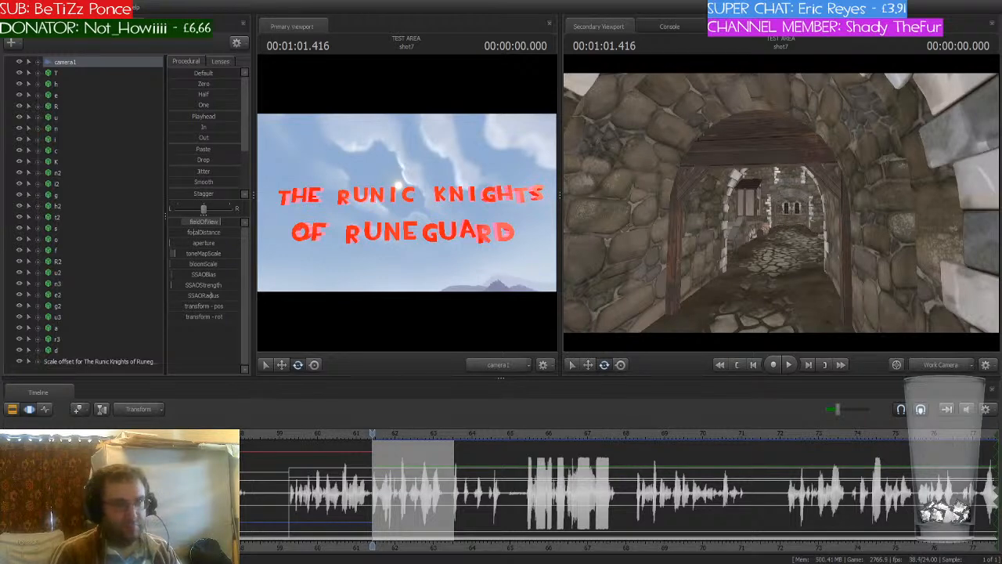
pyautogui.scroll(3, 391, 494)
pyautogui.click(370, 463)
pyautogui.moveTo(369, 464); pyautogui.dragTo(466, 475)
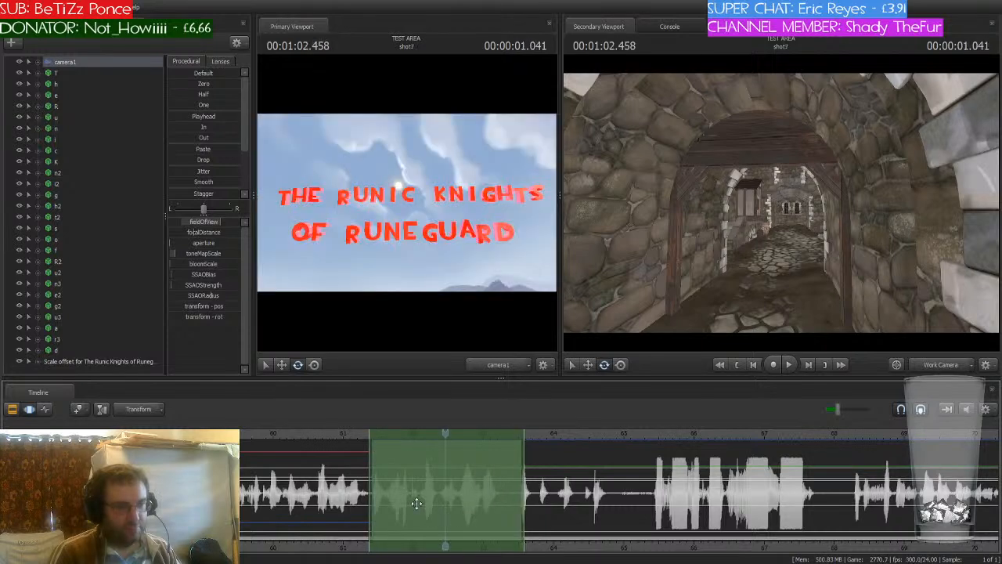
pyautogui.scroll(3, 416, 501)
pyautogui.moveTo(288, 465); pyautogui.dragTo(294, 466)
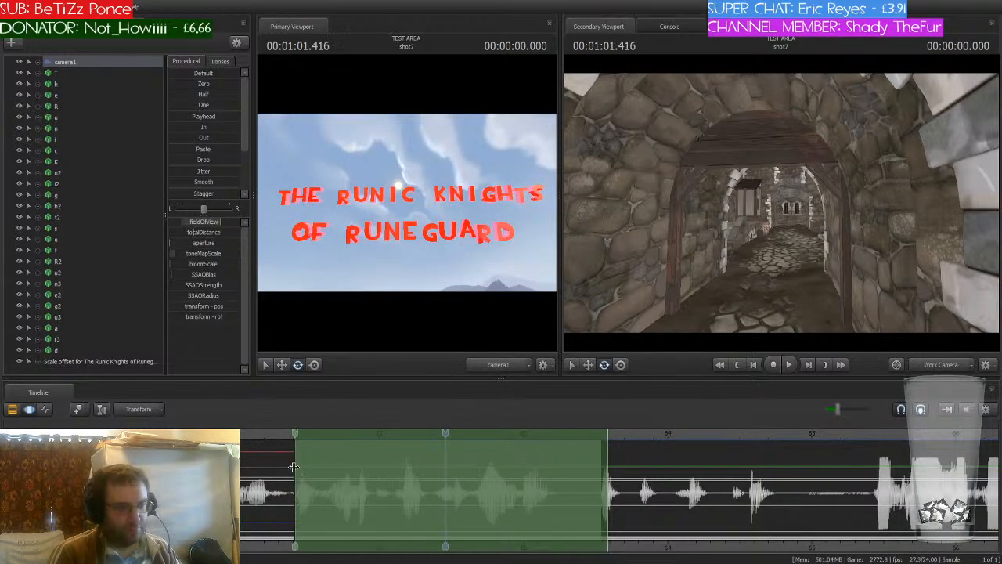
pyautogui.moveTo(606, 468); pyautogui.dragTo(601, 469)
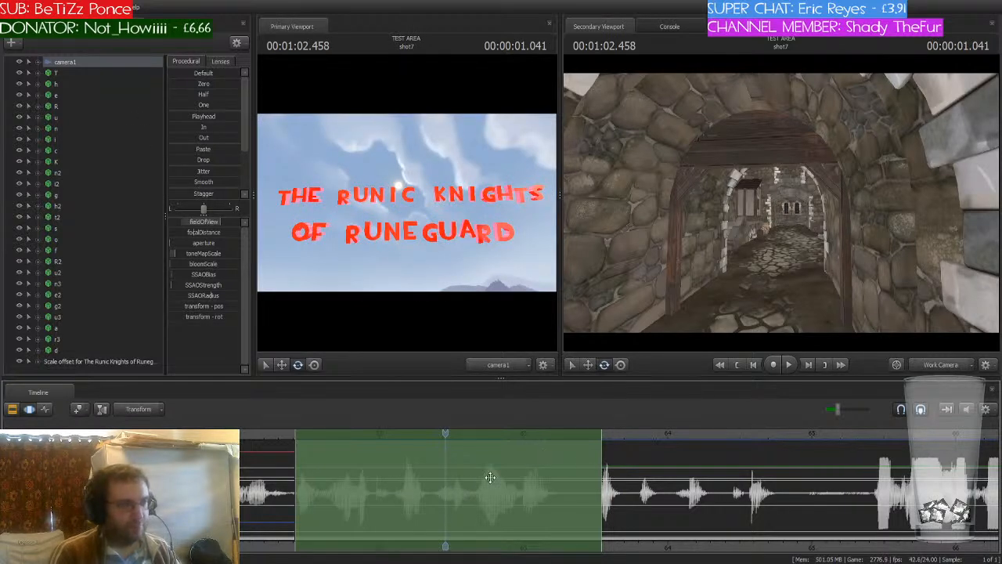
# - Return to the shot clips, step forward through the sequence to shot25, and select shot28
pyautogui.click(12, 410)
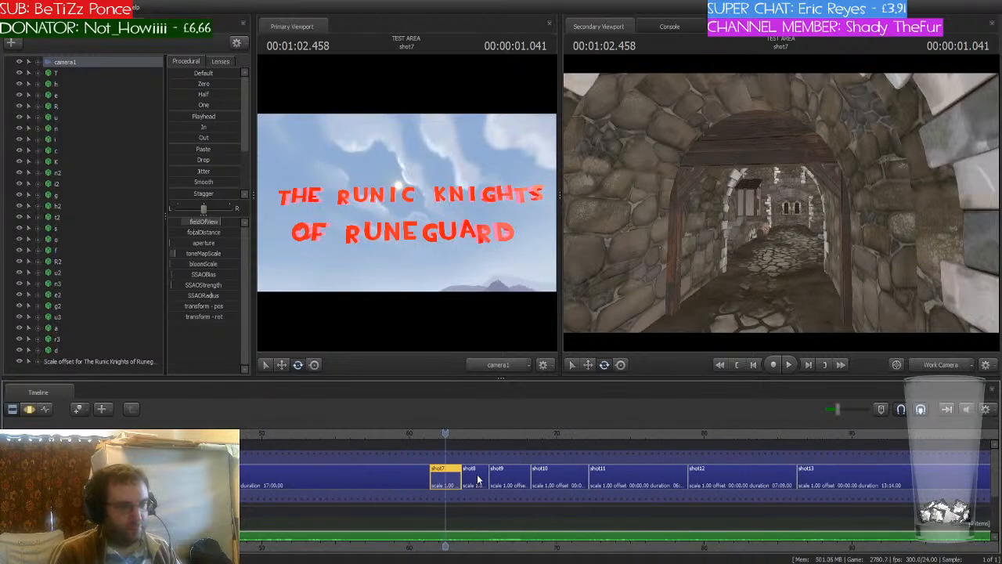
pyautogui.moveTo(520, 543); pyautogui.dragTo(307, 509, button='middle')
pyautogui.scroll(-5, 396, 496)
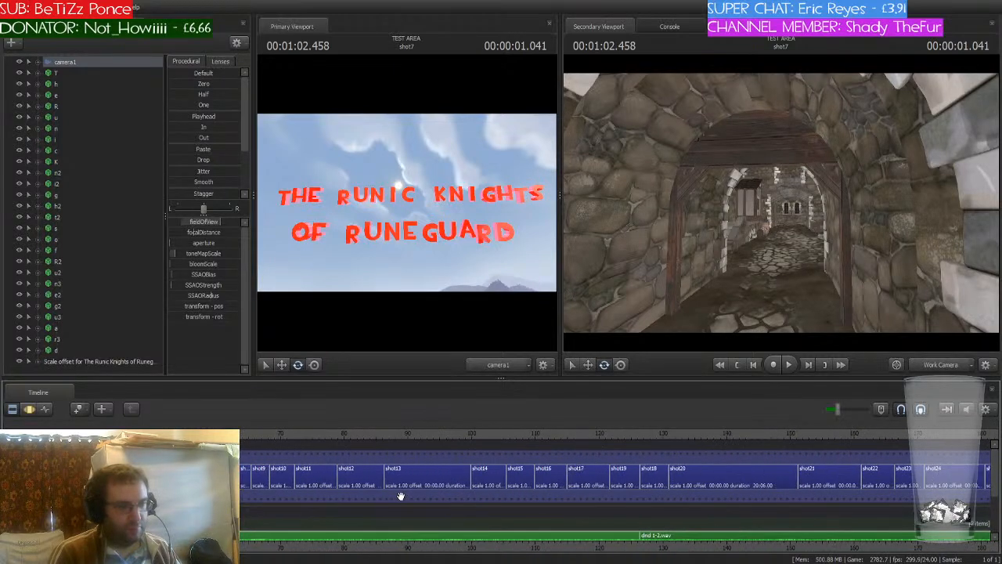
pyautogui.scroll(-2, 400, 496)
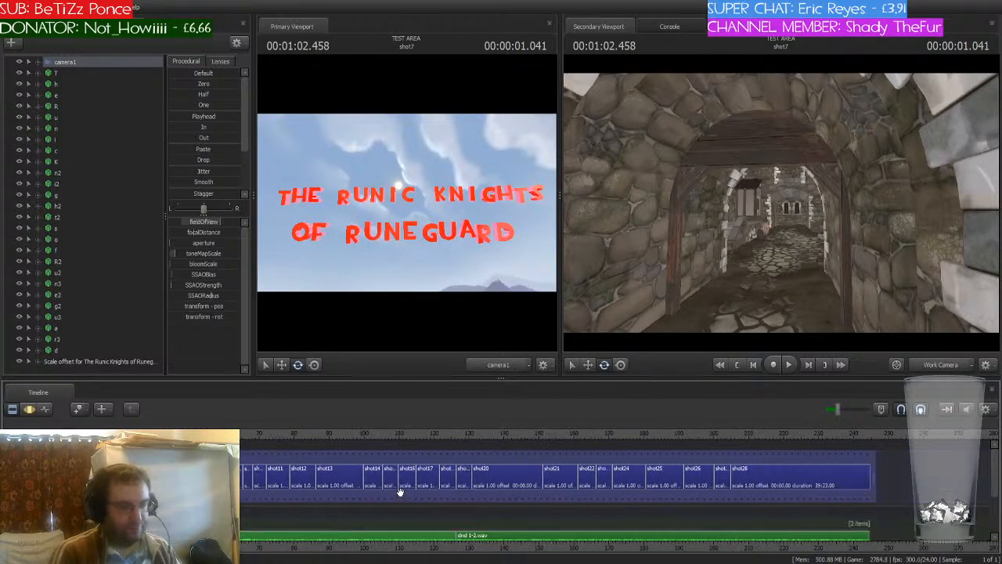
pyautogui.press('Down')
pyautogui.press('Down')
pyautogui.press('Down')
pyautogui.press('Down')
pyautogui.press('Down')
pyautogui.press('Down')
pyautogui.press('Down')
pyautogui.press('Down')
pyautogui.press('Down')
pyautogui.press('Down')
pyautogui.press('Down')
pyautogui.press('Down')
pyautogui.press('Down')
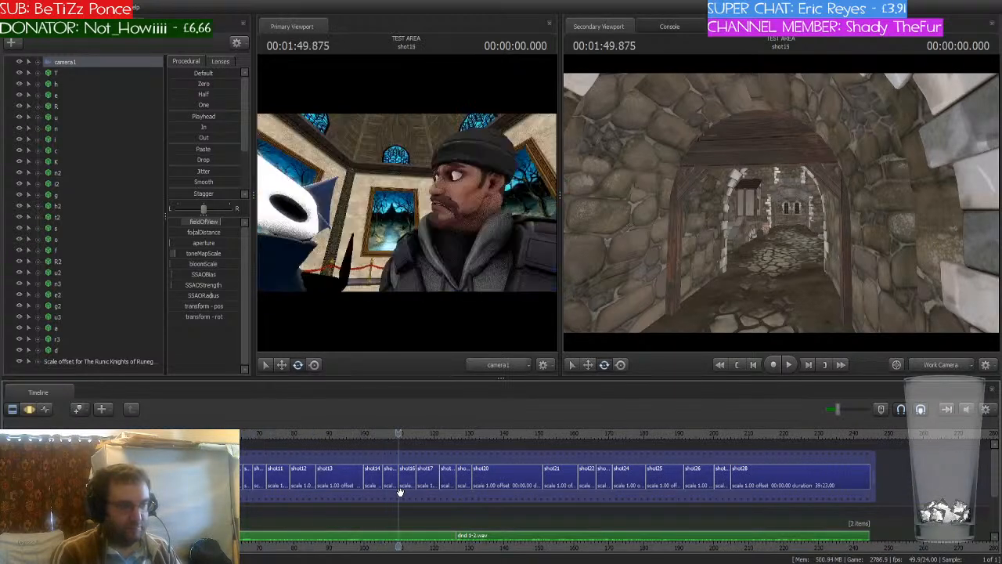
pyautogui.press('Down')
pyautogui.press('Down')
pyautogui.press('Down')
pyautogui.press('Down')
pyautogui.press('Down')
pyautogui.press('Down')
pyautogui.press('Down')
pyautogui.press('Down')
pyautogui.press('Down')
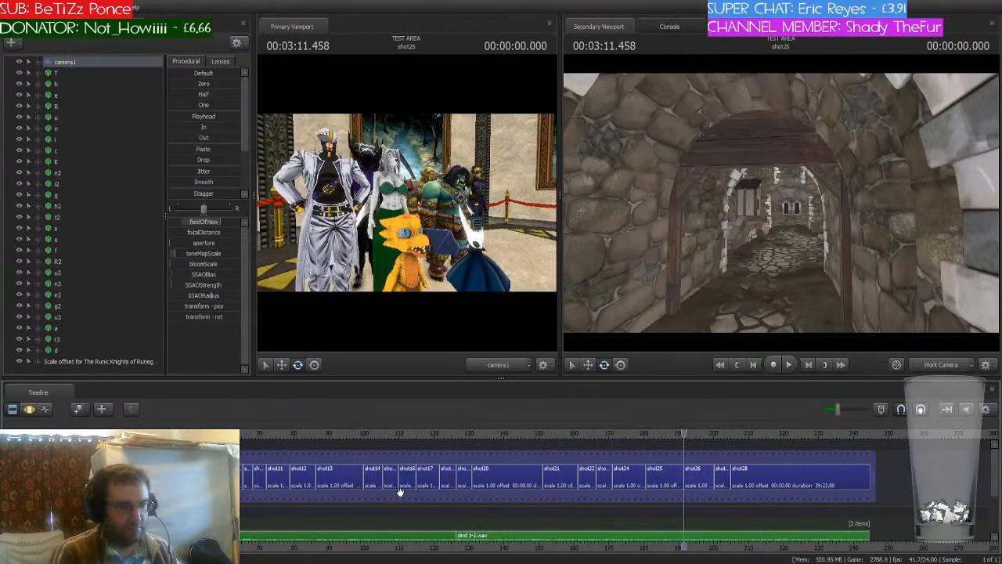
pyautogui.click(748, 477)
# - Paste the title shot's camera animation onto camera1 in shot28, over a time selection starting at the shot's beginning
pyautogui.click(30, 410)
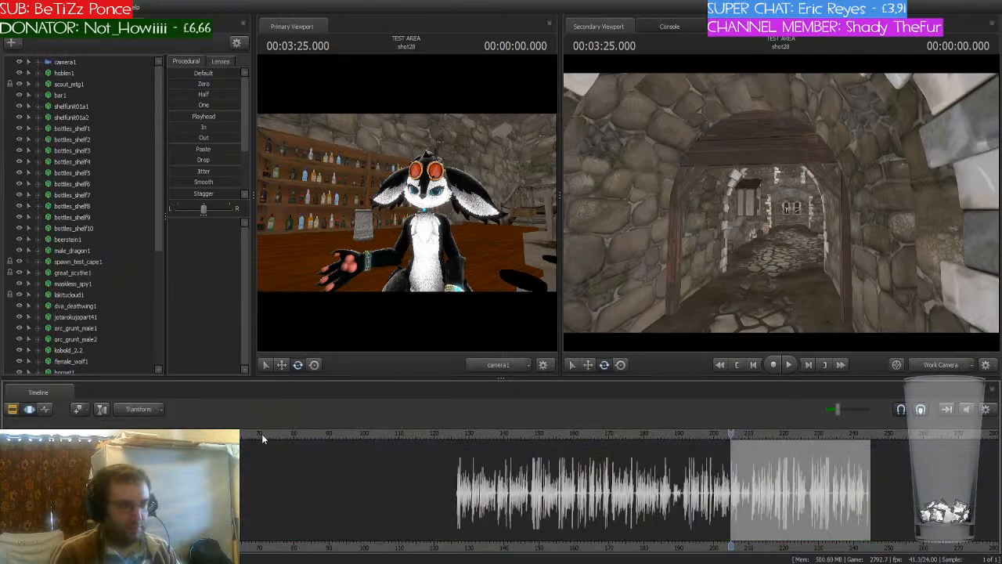
pyautogui.moveTo(230, 429); pyautogui.dragTo(733, 500)
pyautogui.scroll(10, 732, 500)
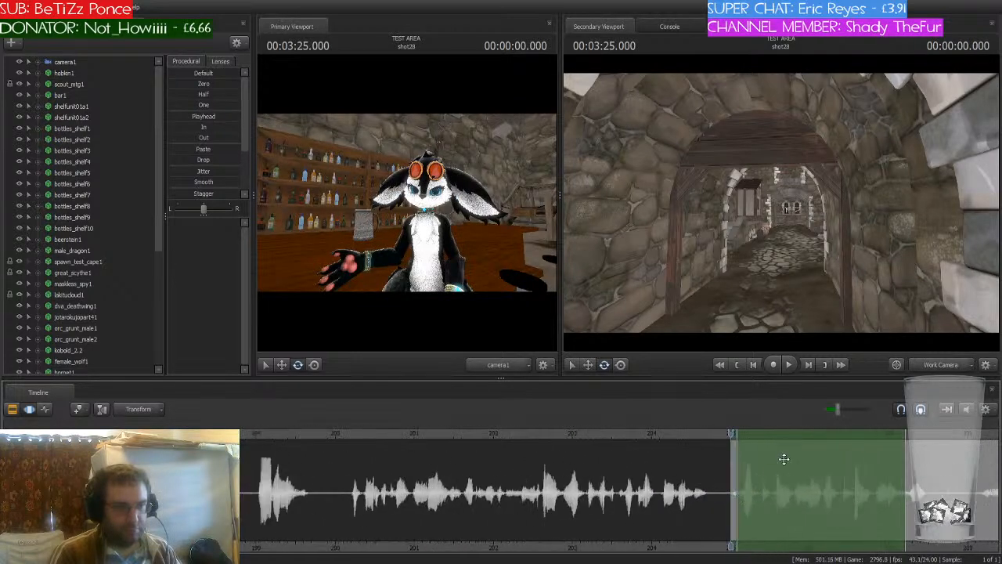
pyautogui.moveTo(800, 433); pyautogui.dragTo(795, 434)
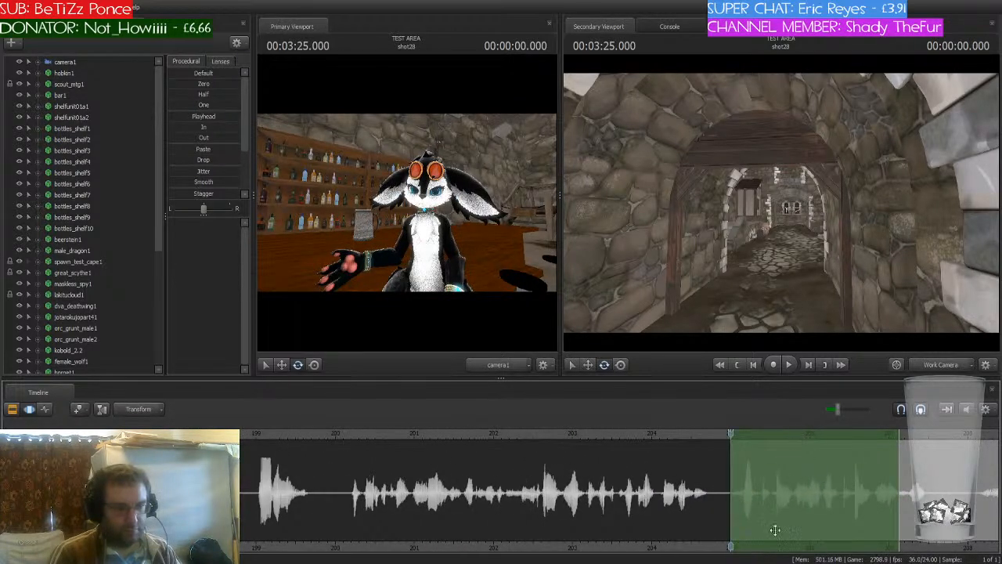
pyautogui.moveTo(699, 545); pyautogui.dragTo(352, 503, button='middle')
pyautogui.scroll(-3, 521, 491)
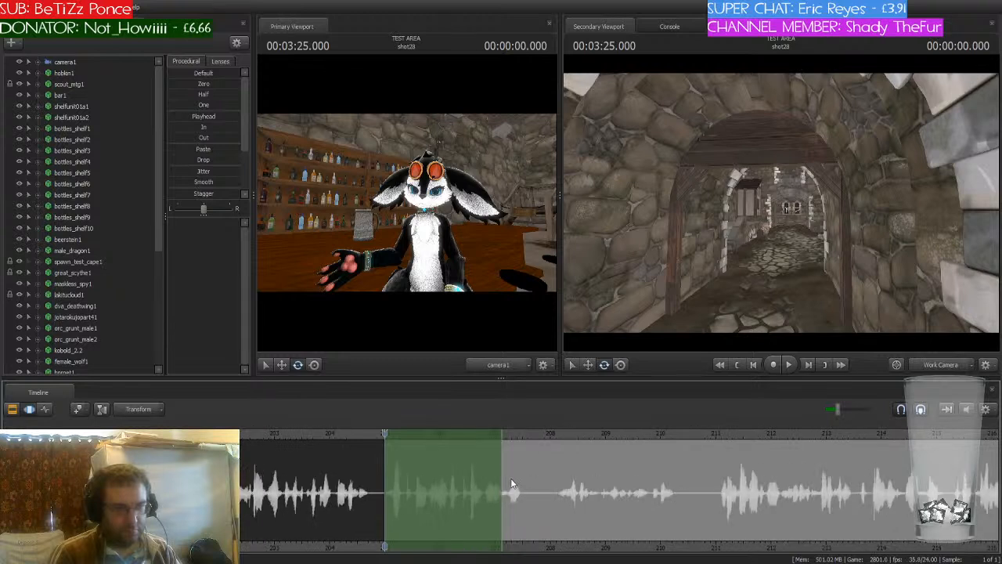
pyautogui.moveTo(504, 469); pyautogui.dragTo(982, 470)
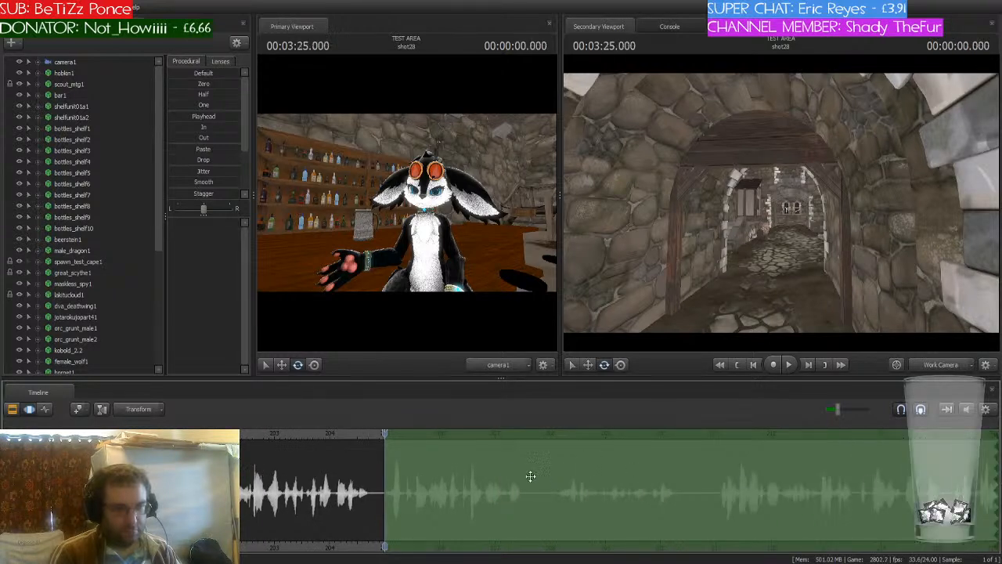
pyautogui.click(66, 63)
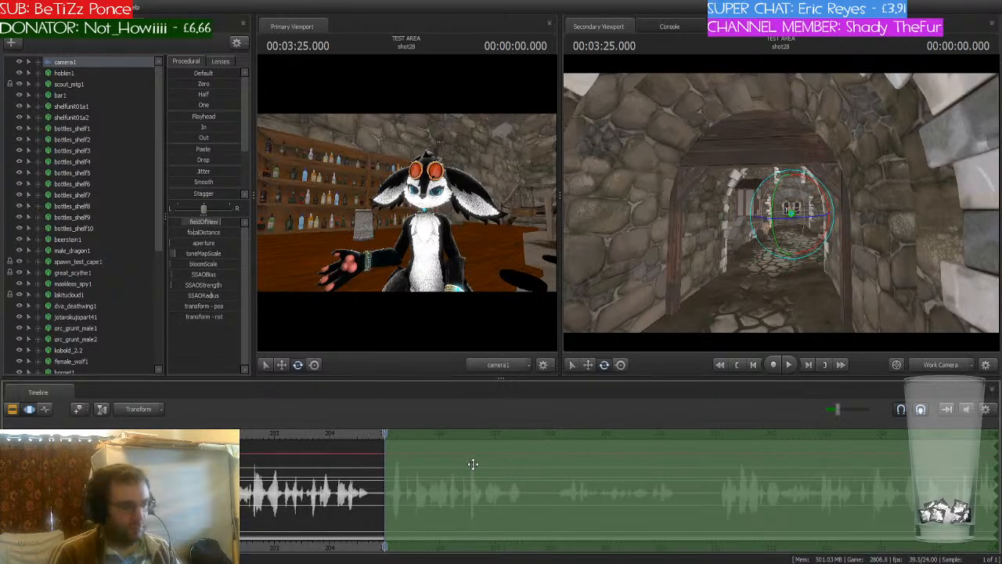
pyautogui.hotkey('ctrl', 'v')
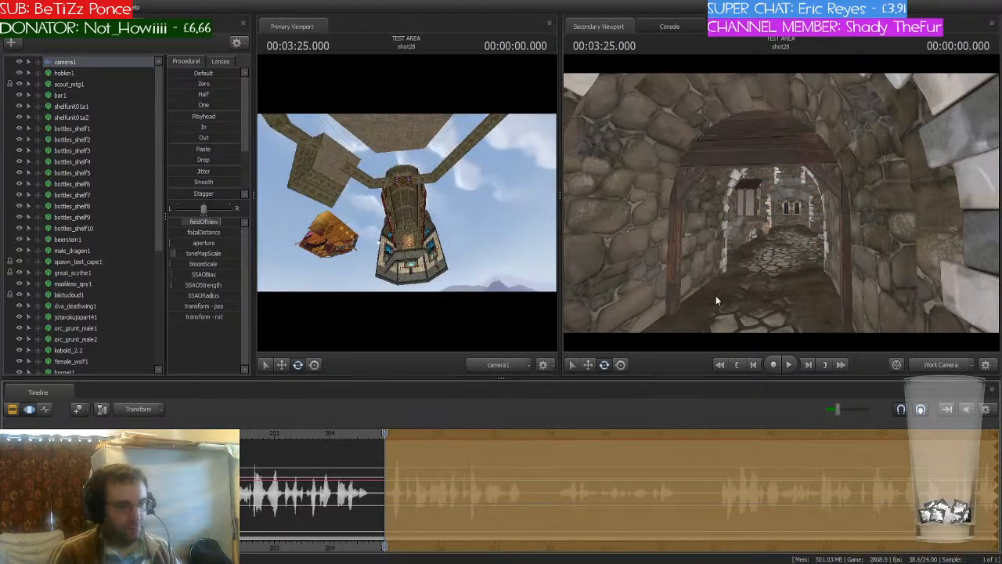
# - Fly the work camera around shot28's set to examine the floating halls, the painting gallery and the castle village
pyautogui.moveTo(725, 266); pyautogui.dragTo(941, 272)
pyautogui.press('w')
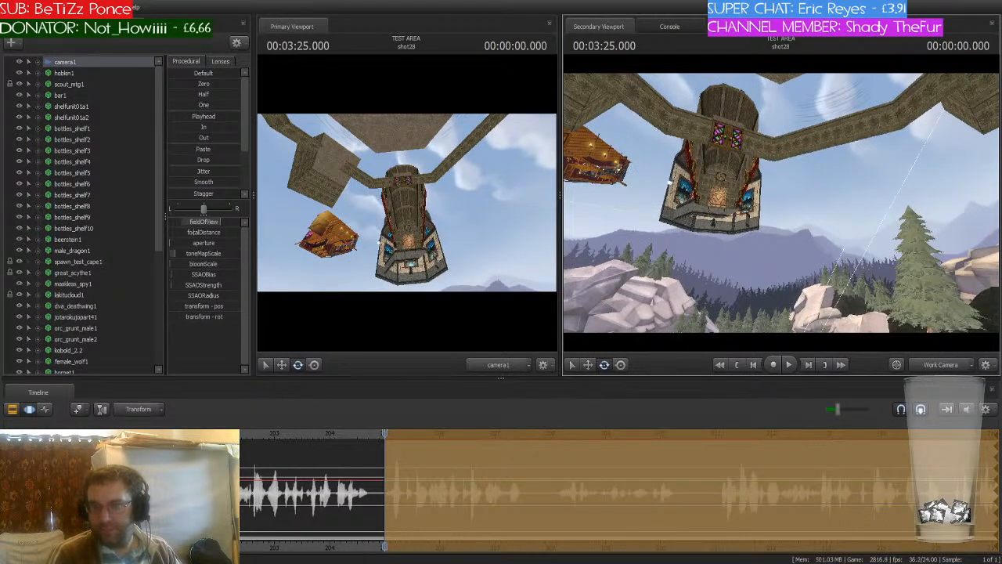
pyautogui.press('w')
pyautogui.moveTo(941, 273)
pyautogui.mouseDown()
pyautogui.moveTo(924, 308)
pyautogui.moveTo(921, 243)
pyautogui.moveTo(861, 225)
pyautogui.mouseUp()
pyautogui.press('w')
pyautogui.press('w')
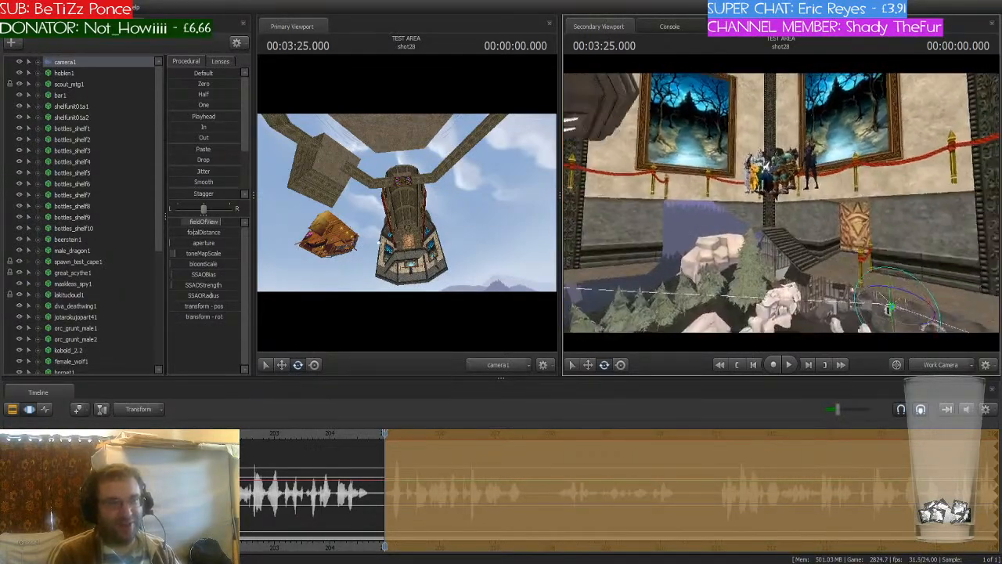
pyautogui.press('w')
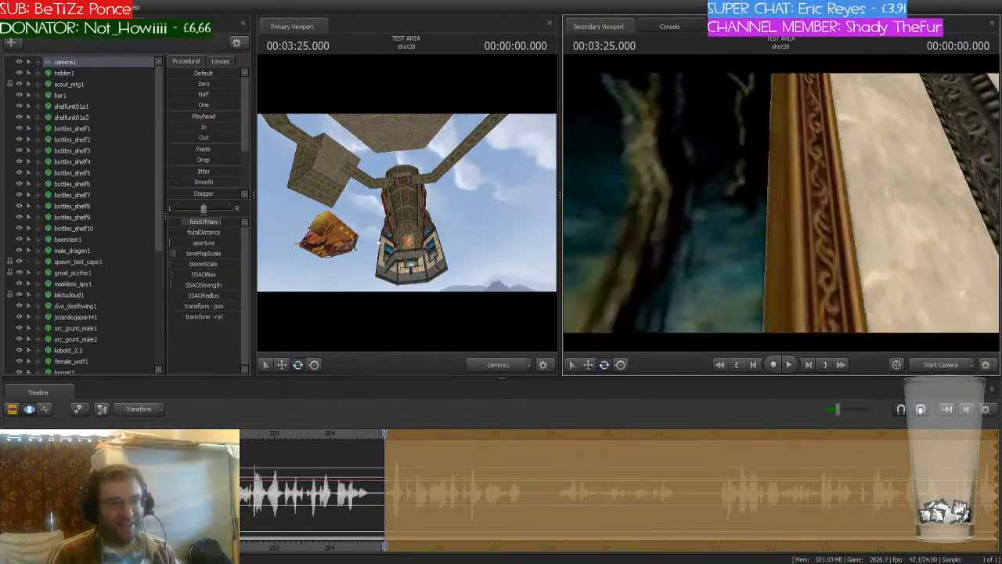
pyautogui.press('w')
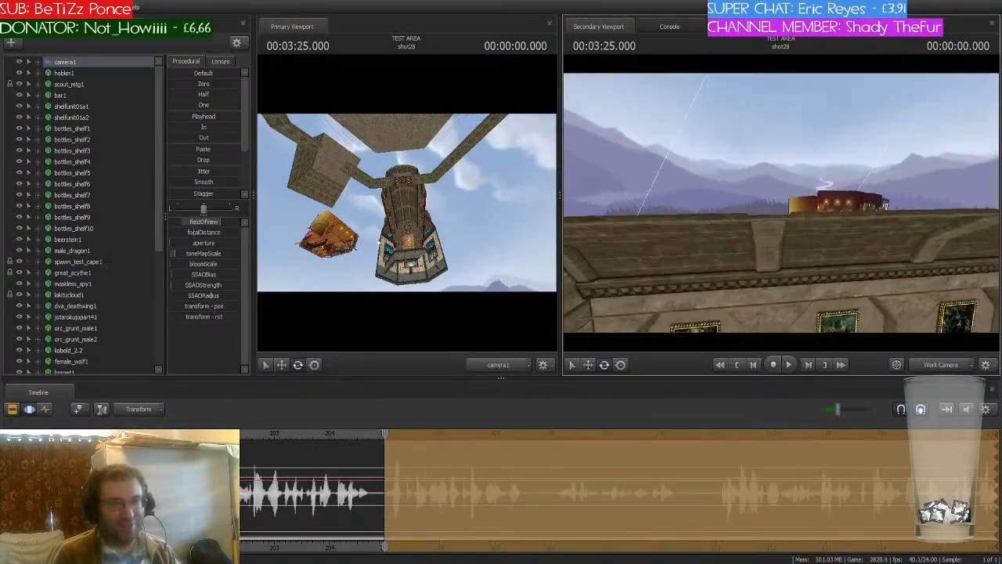
pyautogui.press('w')
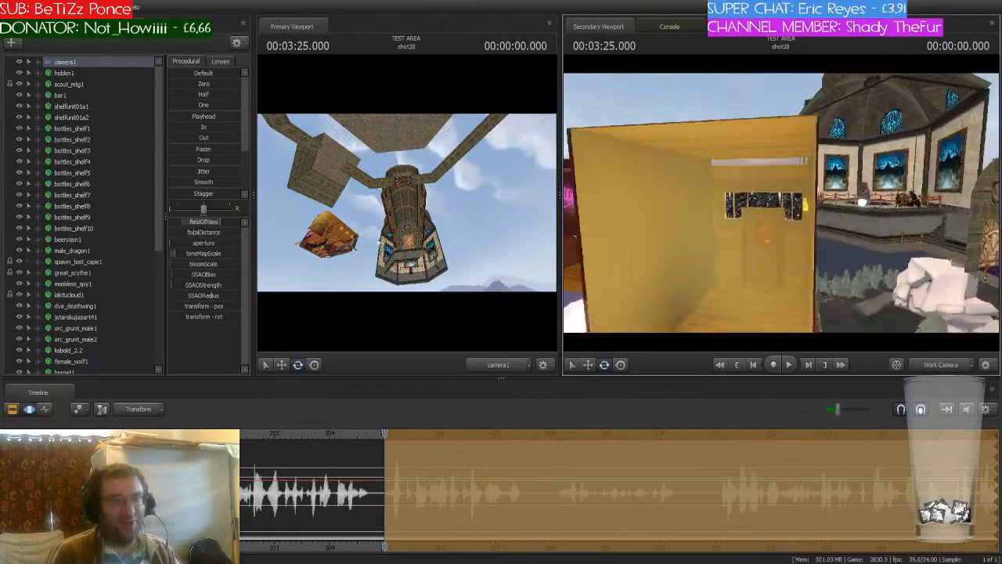
pyautogui.press('a')
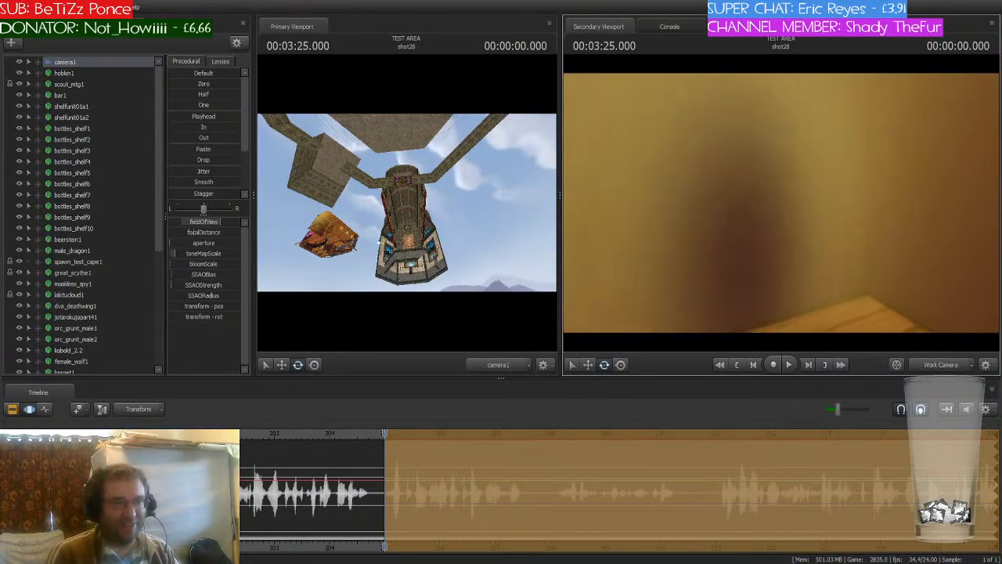
pyautogui.press('w')
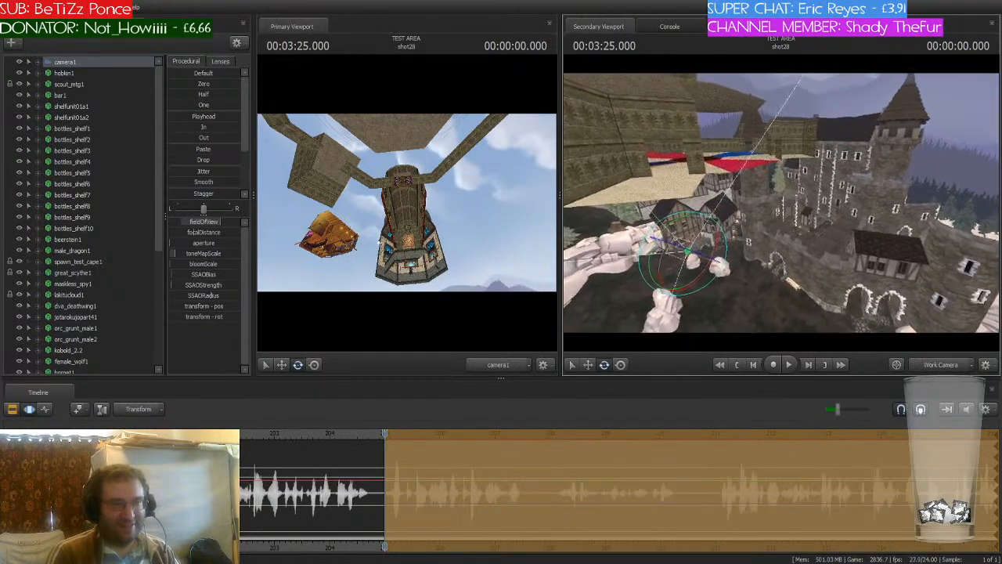
pyautogui.press('w')
pyautogui.press('w')
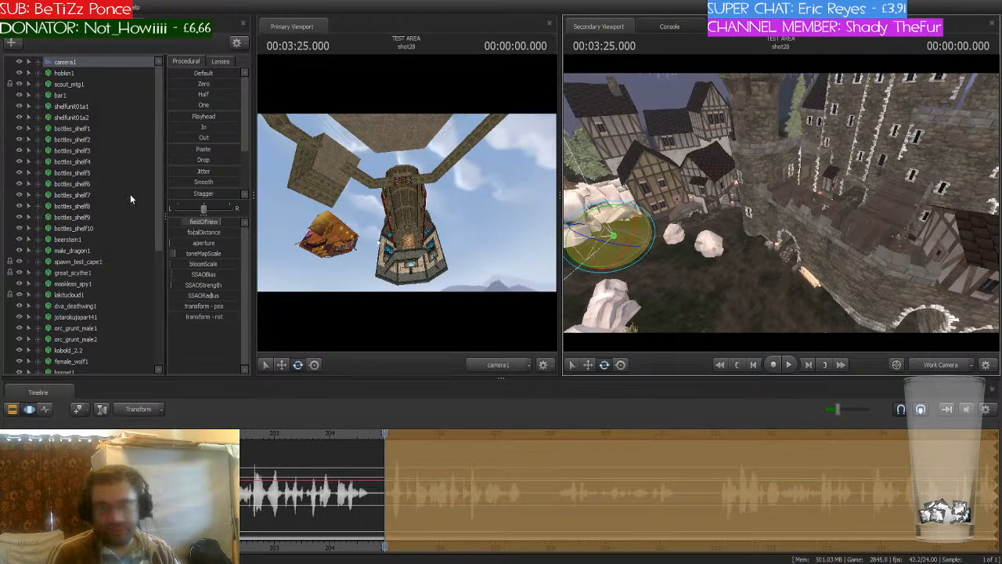
# - Fly the work camera through shot28's floating halls and castle courtyard to examine which set models surround camera1's view
pyautogui.scroll(-6, 130, 194)
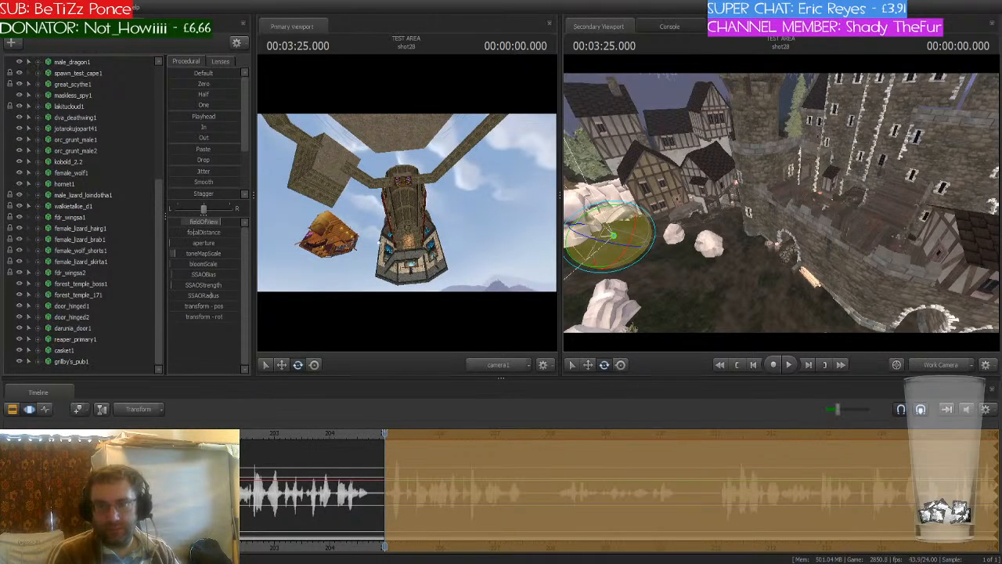
pyautogui.moveTo(680, 249); pyautogui.dragTo(565, 199)
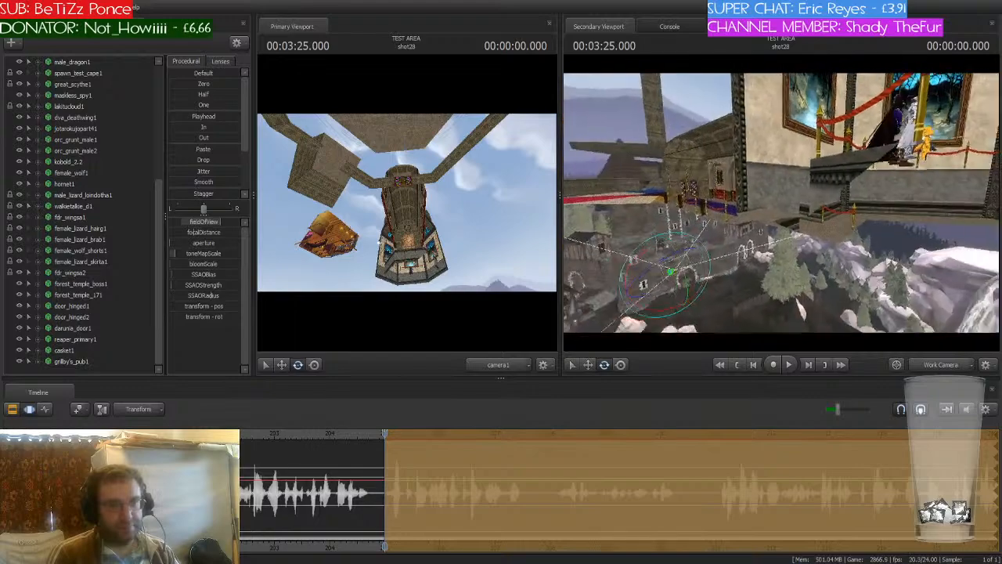
pyautogui.press('w')
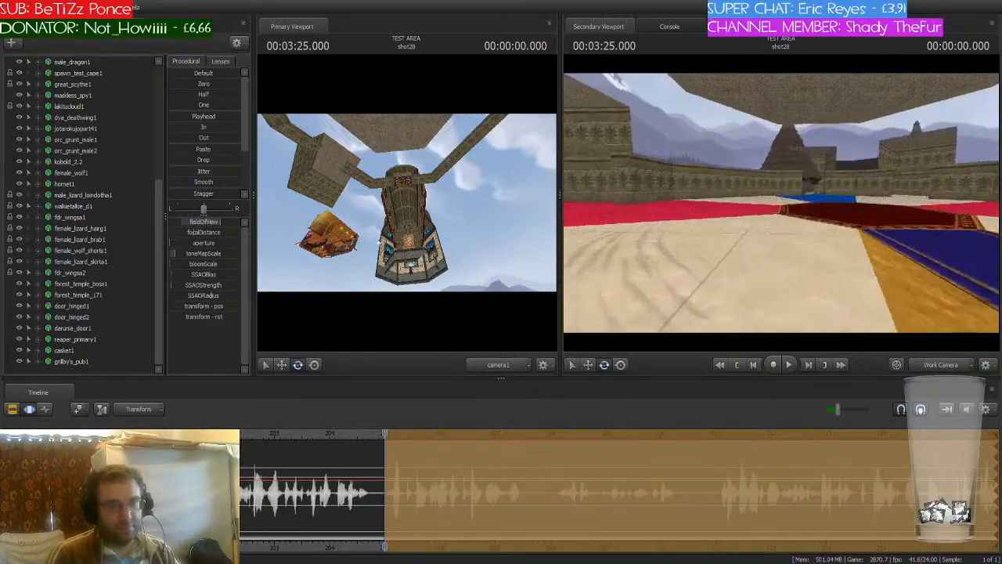
pyautogui.press('w')
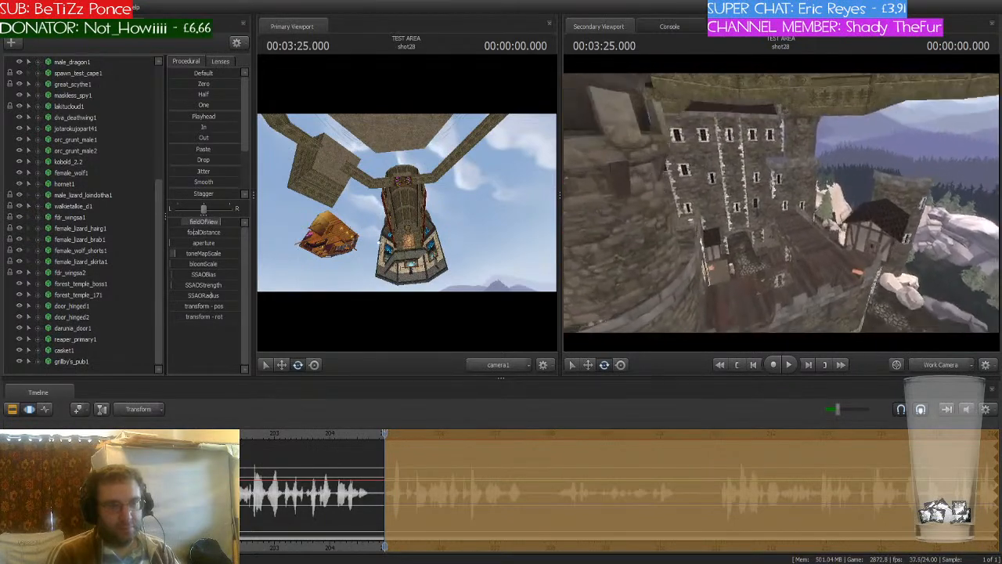
pyautogui.press('w')
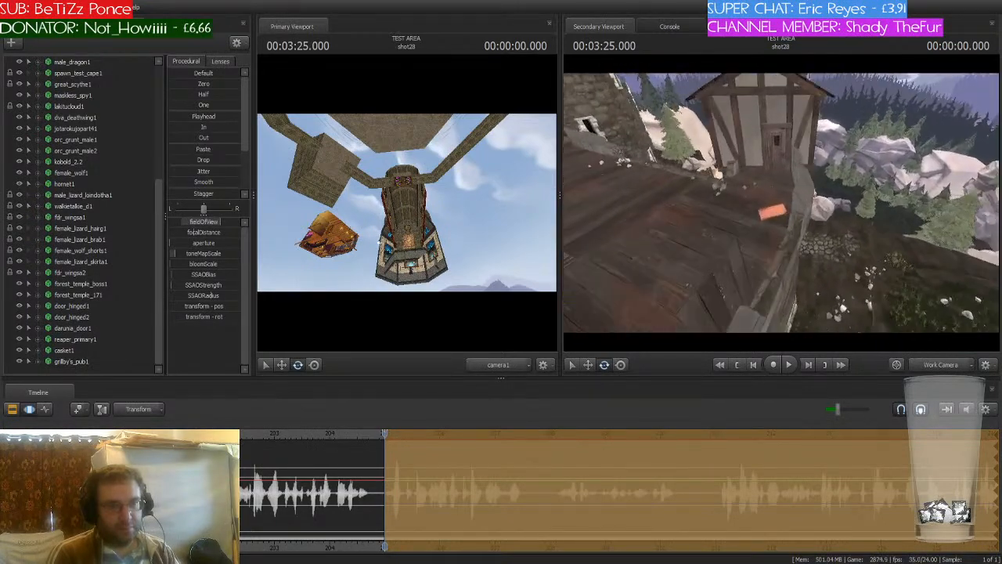
pyautogui.press('w')
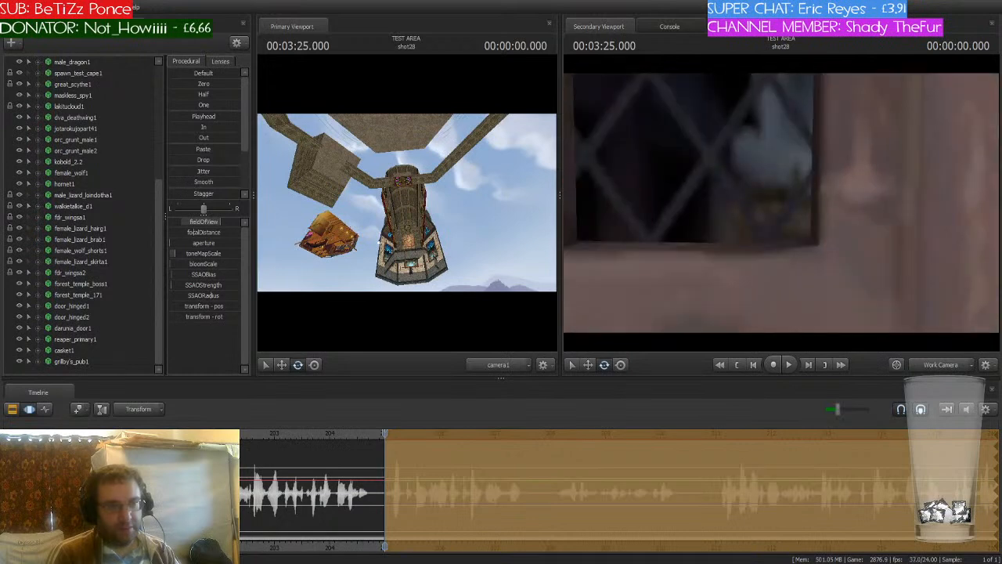
pyautogui.press('w')
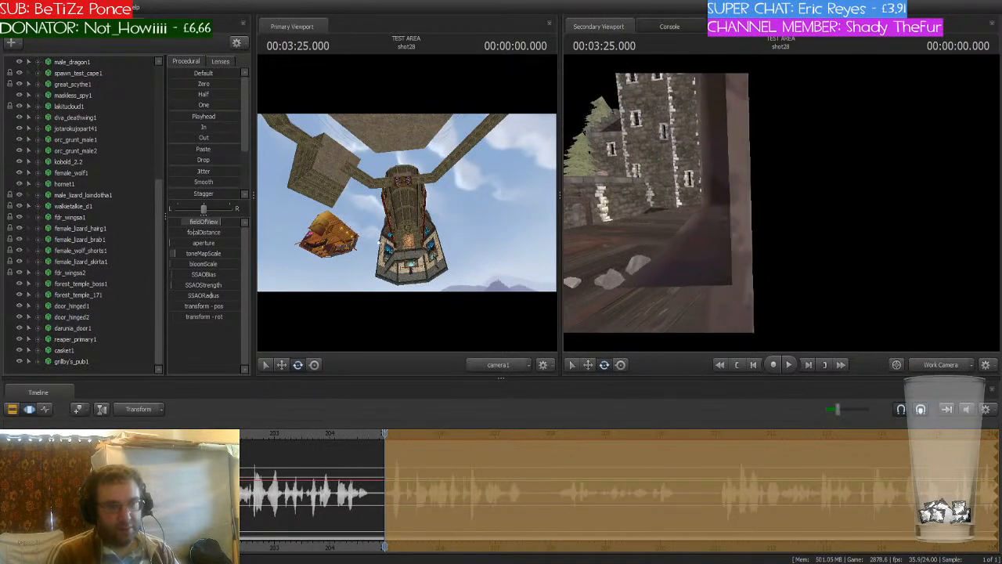
pyautogui.press('s')
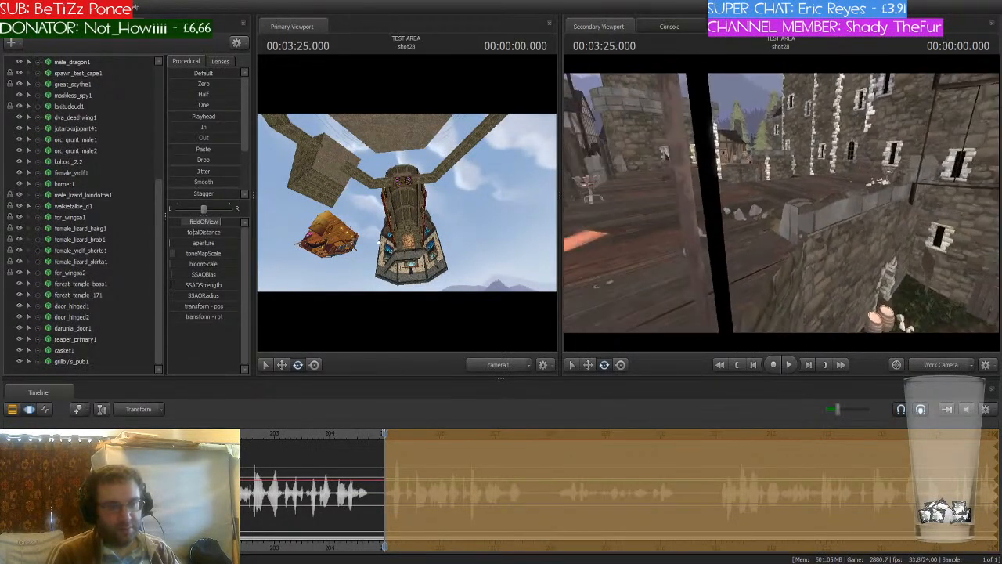
pyautogui.press('w')
pyautogui.press('s')
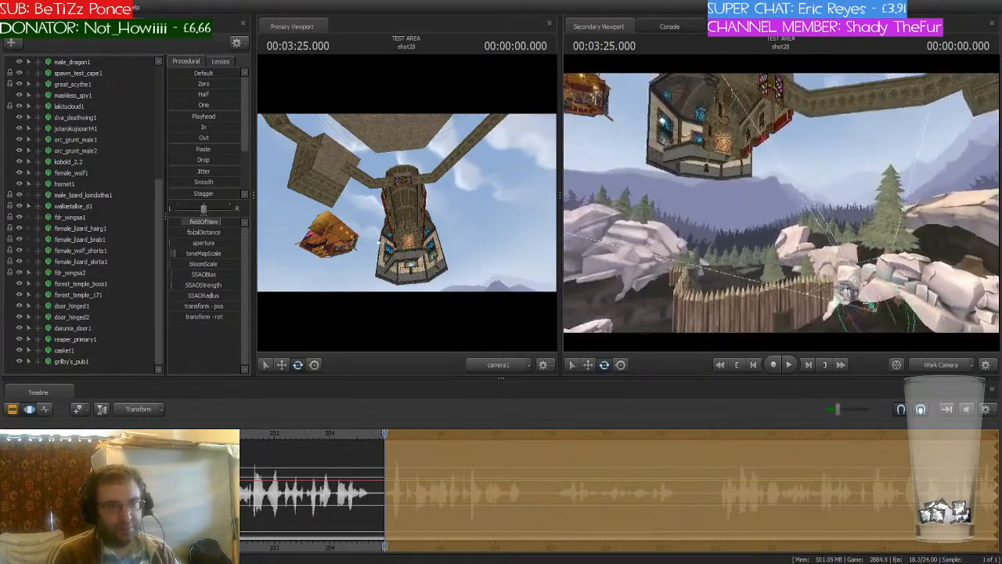
pyautogui.press('s')
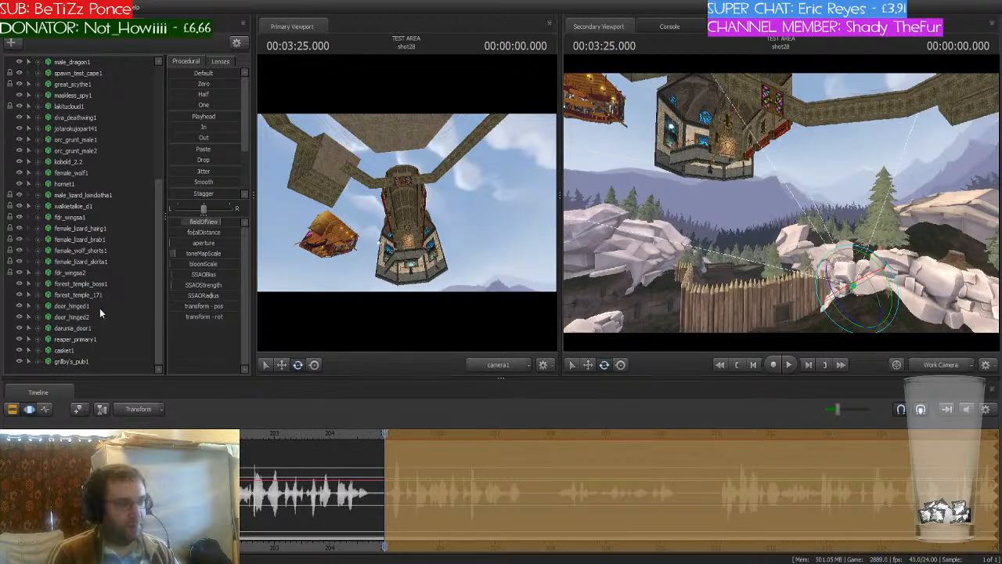
# - Hide the pub, casket, reaper, Darunia door, both hinged doors and the two forest temple models in shot28
pyautogui.click(19, 362)
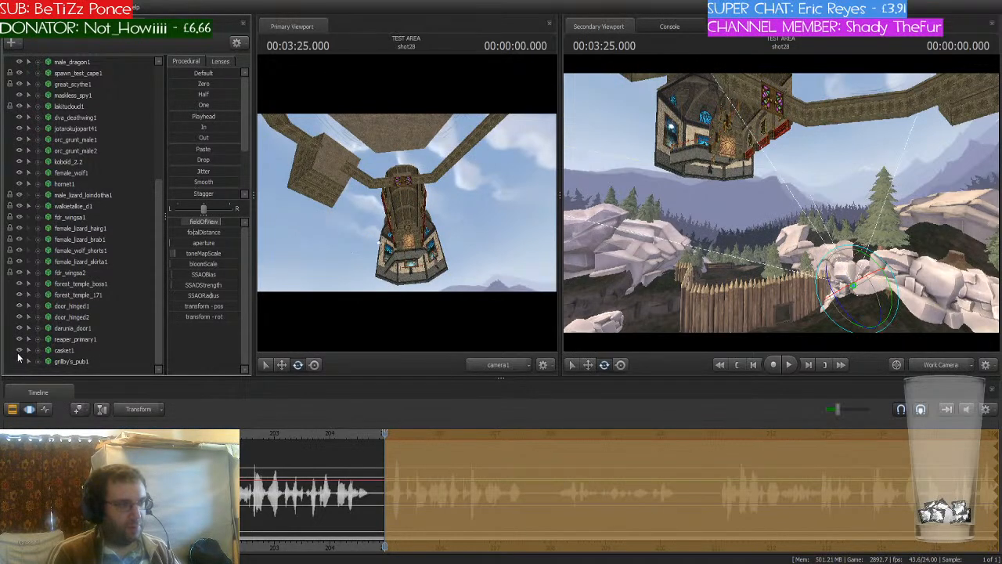
pyautogui.click(18, 339)
pyautogui.click(19, 328)
pyautogui.click(19, 318)
pyautogui.click(19, 307)
pyautogui.click(19, 296)
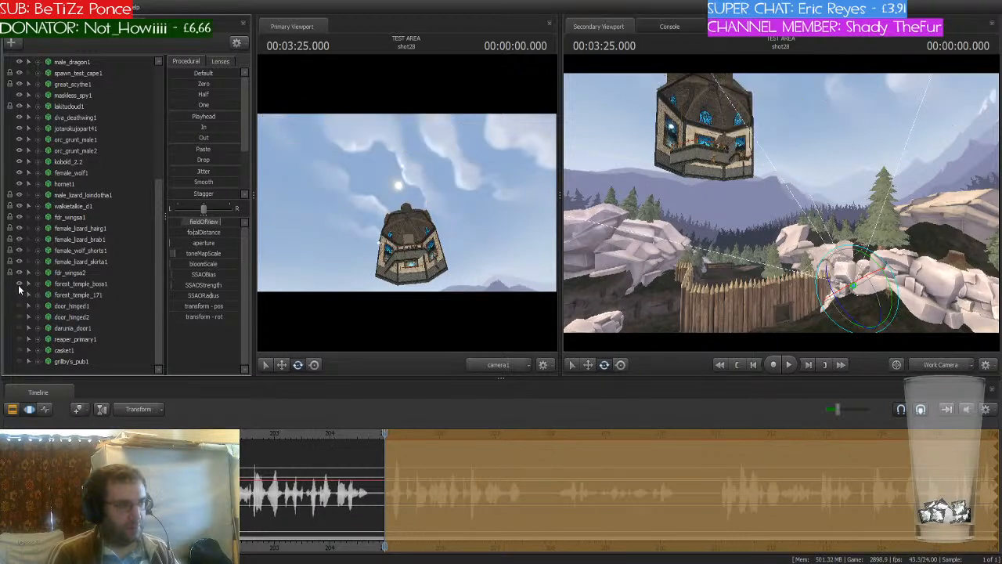
pyautogui.click(19, 286)
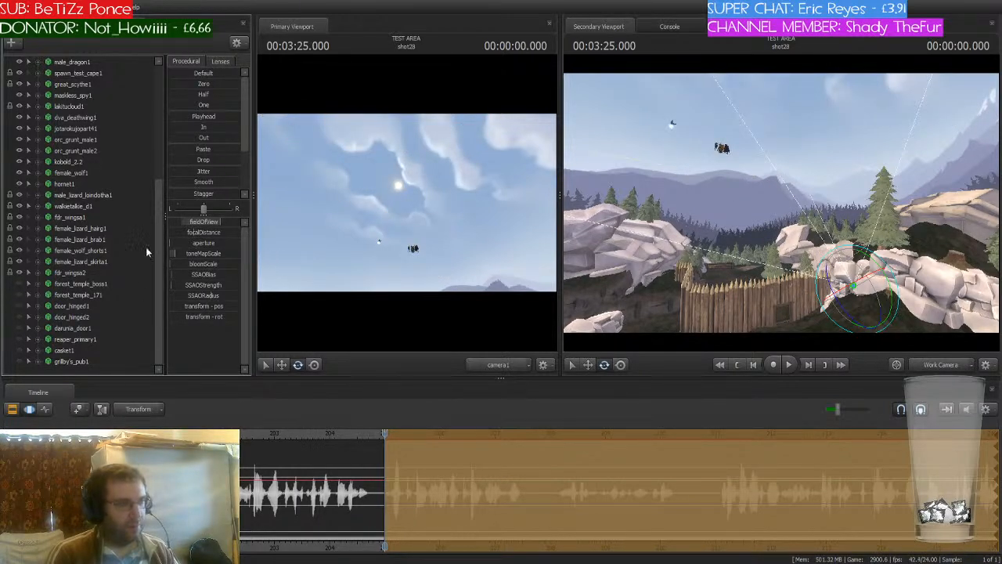
# - Move male_dragon1, maskless_spy1, dva_deathwing1, jotarokujopart41, both orc grunts, kobold_2.2, female_wolf1 and hornet1 together out of camera1's view
pyautogui.scroll(2, 131, 235)
pyautogui.scroll(2, 131, 237)
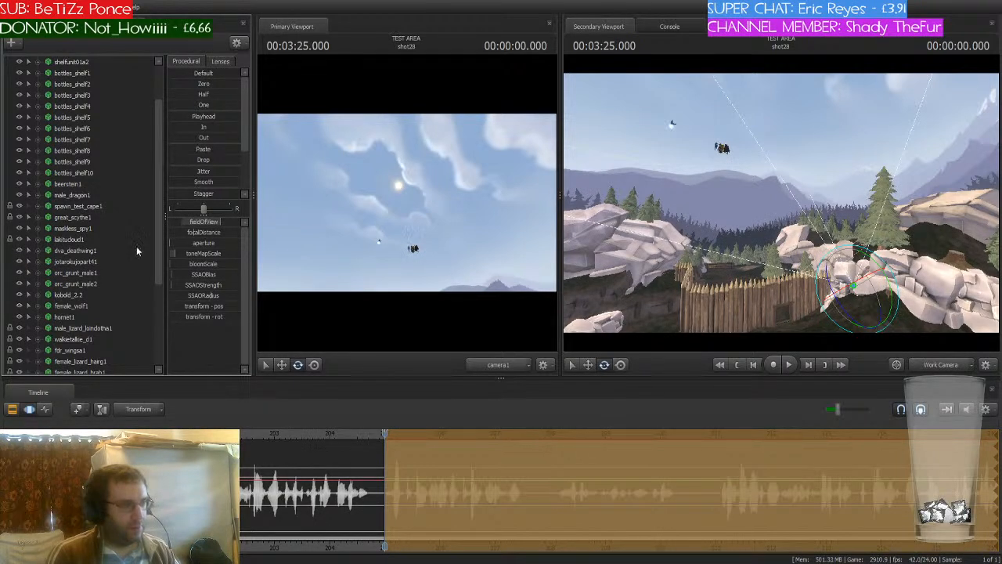
pyautogui.click(101, 195)
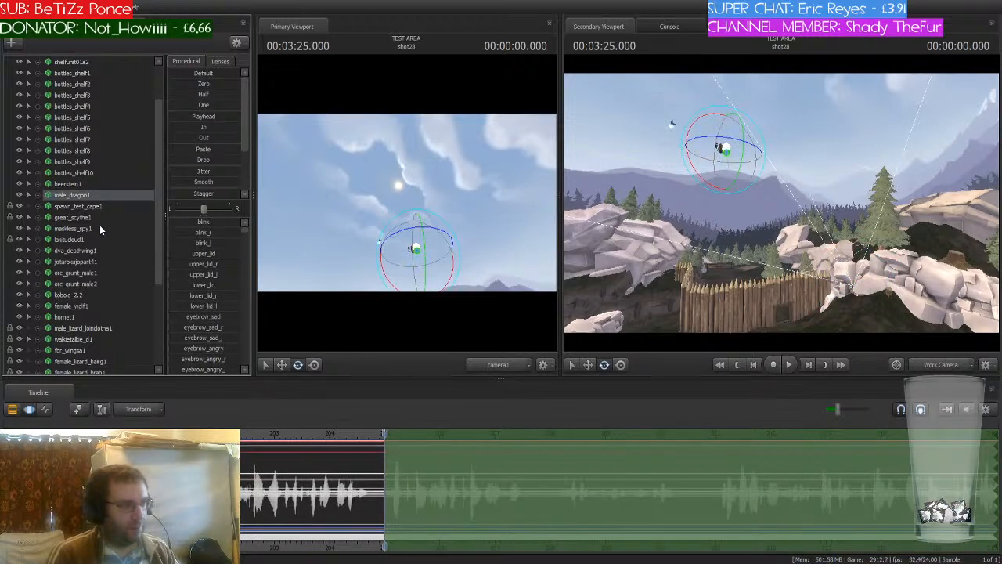
pyautogui.click(93, 227)
pyautogui.click(95, 251)
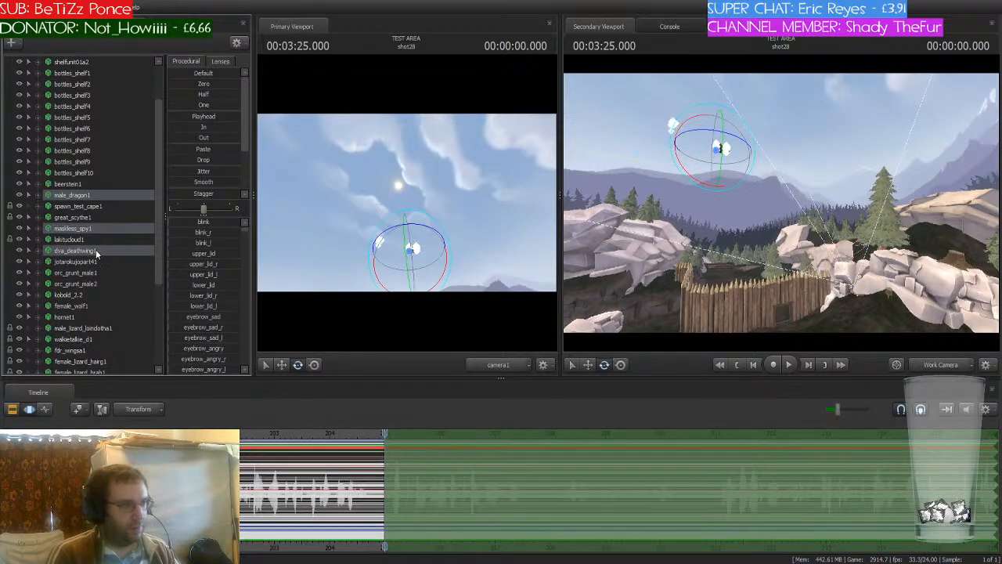
pyautogui.keyDown('ctrl'); pyautogui.click(105, 261); pyautogui.keyUp('ctrl')
pyautogui.keyDown('ctrl'); pyautogui.click(97, 273); pyautogui.keyUp('ctrl')
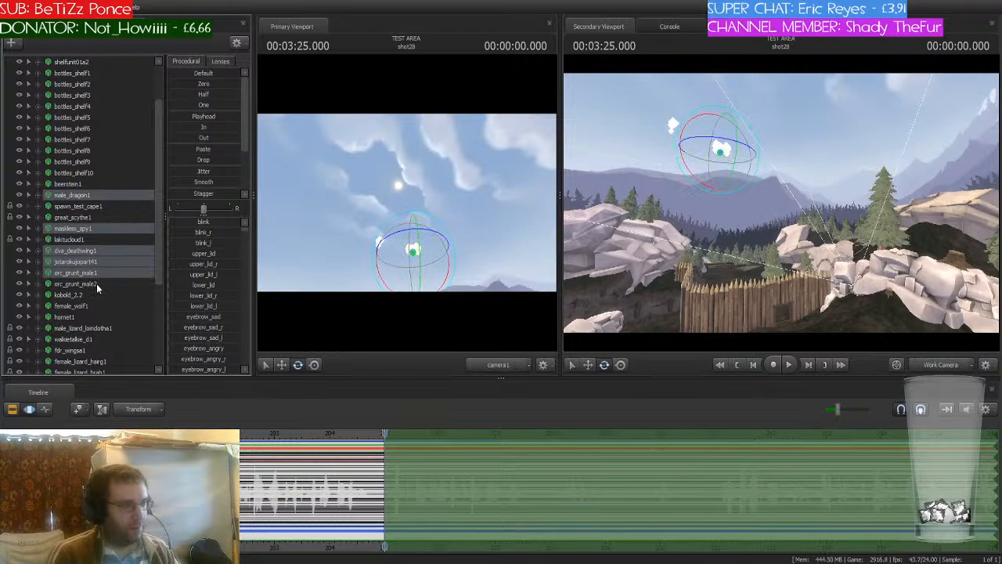
pyautogui.keyDown('ctrl'); pyautogui.click(96, 283); pyautogui.keyUp('ctrl')
pyautogui.keyDown('ctrl'); pyautogui.click(93, 295); pyautogui.keyUp('ctrl')
pyautogui.keyDown('ctrl'); pyautogui.click(91, 307); pyautogui.keyUp('ctrl')
pyautogui.keyDown('ctrl'); pyautogui.click(83, 318); pyautogui.keyUp('ctrl')
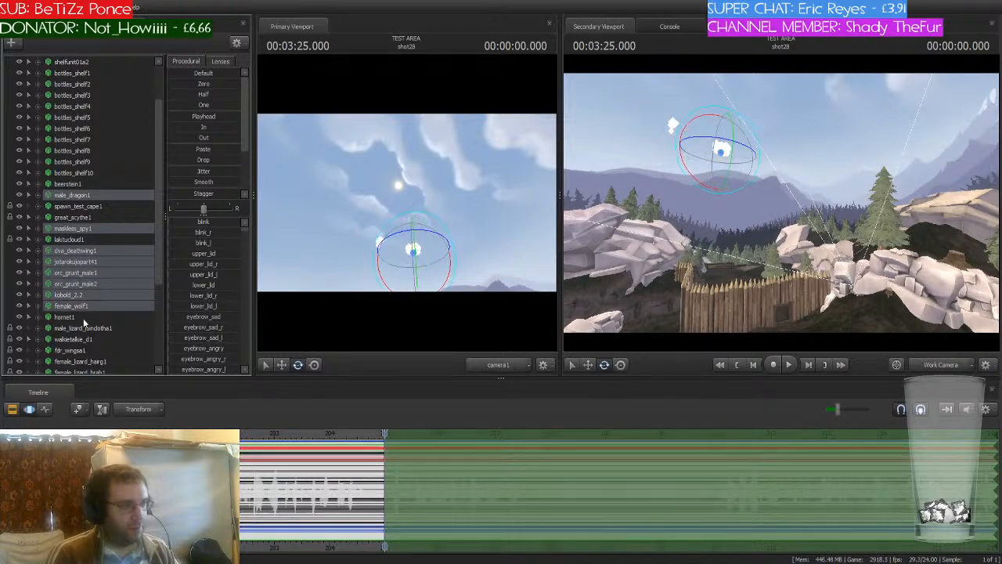
pyautogui.scroll(-3, 145, 296)
pyautogui.moveTo(695, 252); pyautogui.dragTo(659, 177)
pyautogui.press('w')
pyautogui.moveTo(714, 200); pyautogui.dragTo(714, 238)
pyautogui.moveTo(781, 203)
pyautogui.mouseDown()
pyautogui.moveTo(781, 274)
pyautogui.moveTo(781, 205)
pyautogui.mouseUp()
pyautogui.press('w')
pyautogui.moveTo(757, 105); pyautogui.dragTo(762, 362)
pyautogui.moveTo(767, 304); pyautogui.dragTo(900, 305)
pyautogui.moveTo(781, 203)
pyautogui.mouseDown()
pyautogui.moveTo(924, 203)
pyautogui.moveTo(936, 223)
pyautogui.moveTo(806, 290)
pyautogui.moveTo(775, 187)
pyautogui.mouseUp()
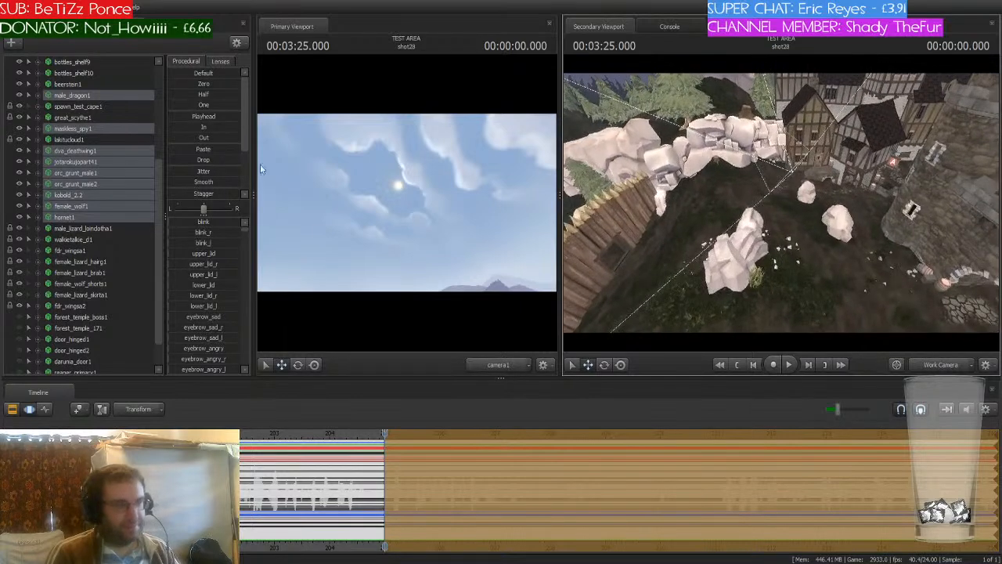
# - Generate the 3D letters "The Council of Councils" at camera1 in shot28
pyautogui.click(109, 215)
pyautogui.scroll(5, 110, 214)
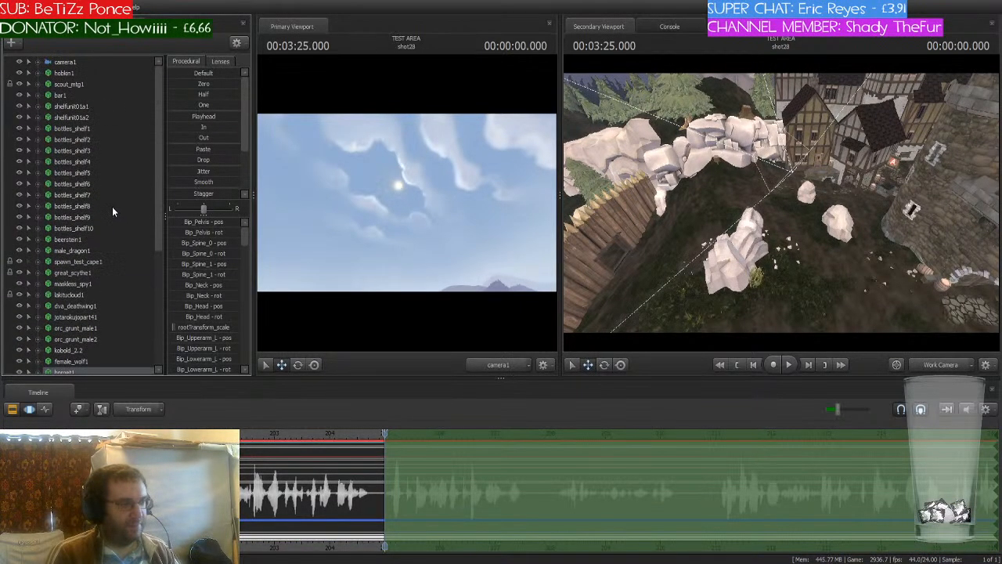
pyautogui.click(67, 64)
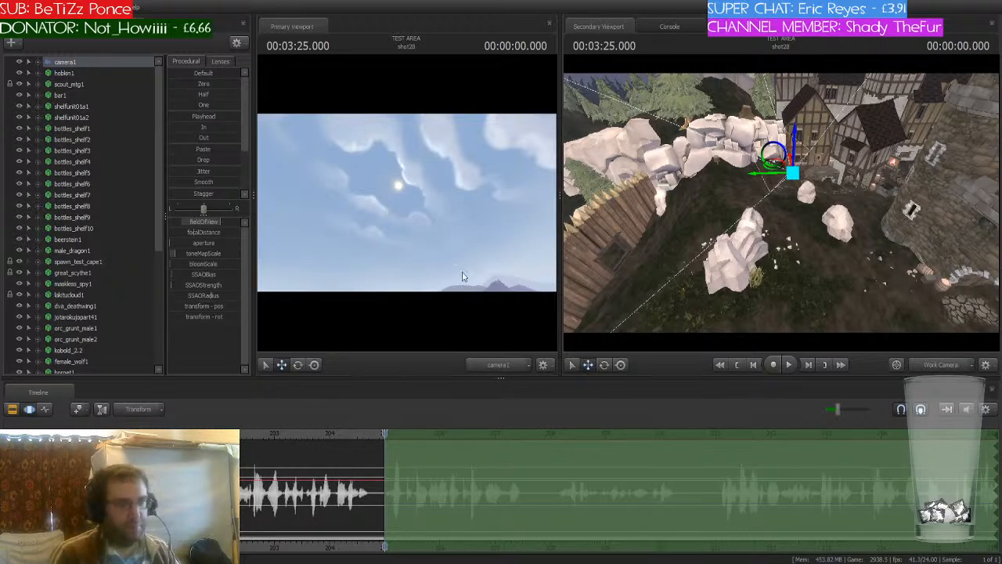
pyautogui.click(510, 299)
pyautogui.moveTo(781, 203); pyautogui.dragTo(739, 176)
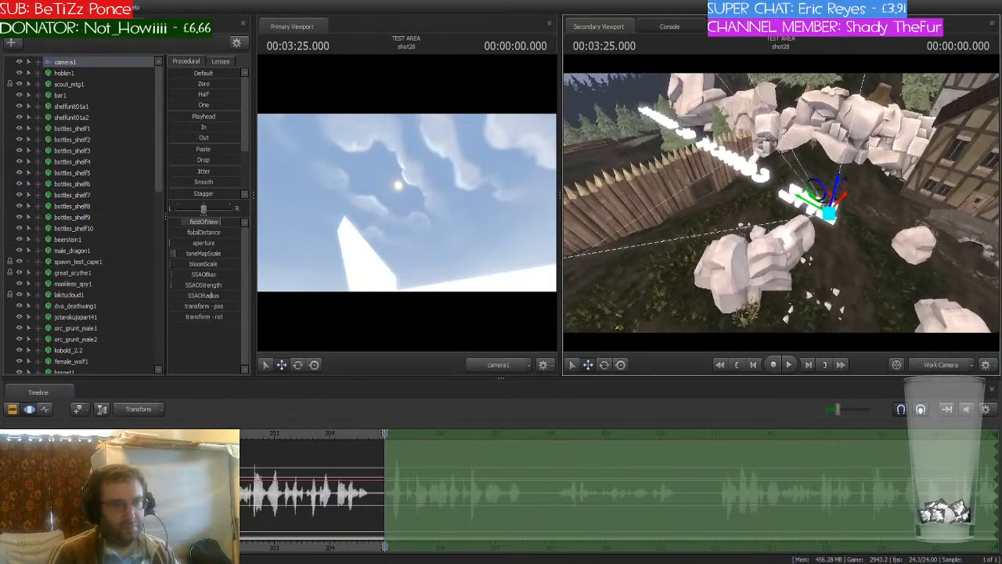
# - Select all the title letters, from T to the final s, and move them away from camera1 towards the wooden palisade
pyautogui.press('e')
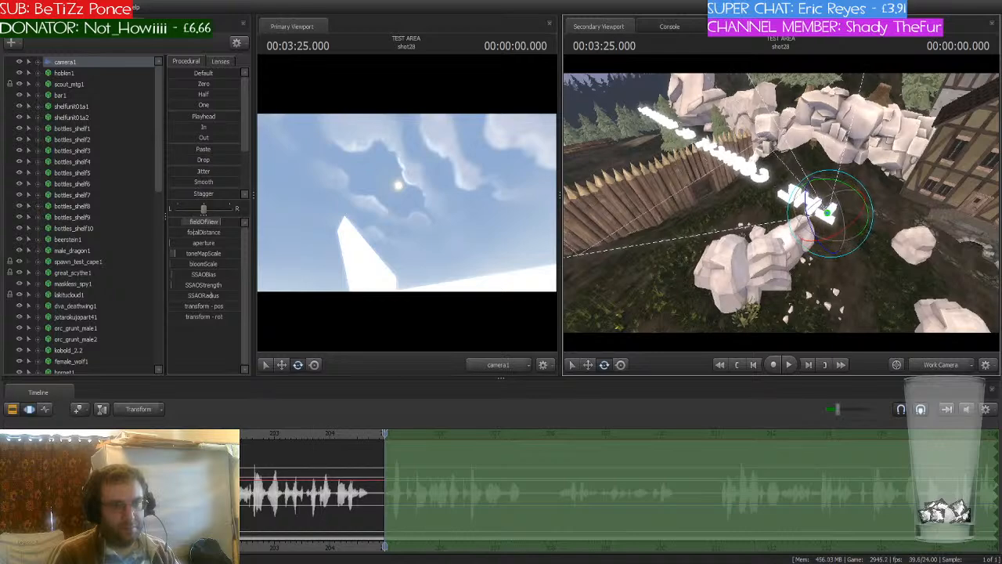
pyautogui.moveTo(781, 203); pyautogui.dragTo(807, 202)
pyautogui.moveTo(763, 233); pyautogui.dragTo(780, 250)
pyautogui.scroll(-3, 112, 124)
pyautogui.scroll(-10, 111, 128)
pyautogui.click(64, 141)
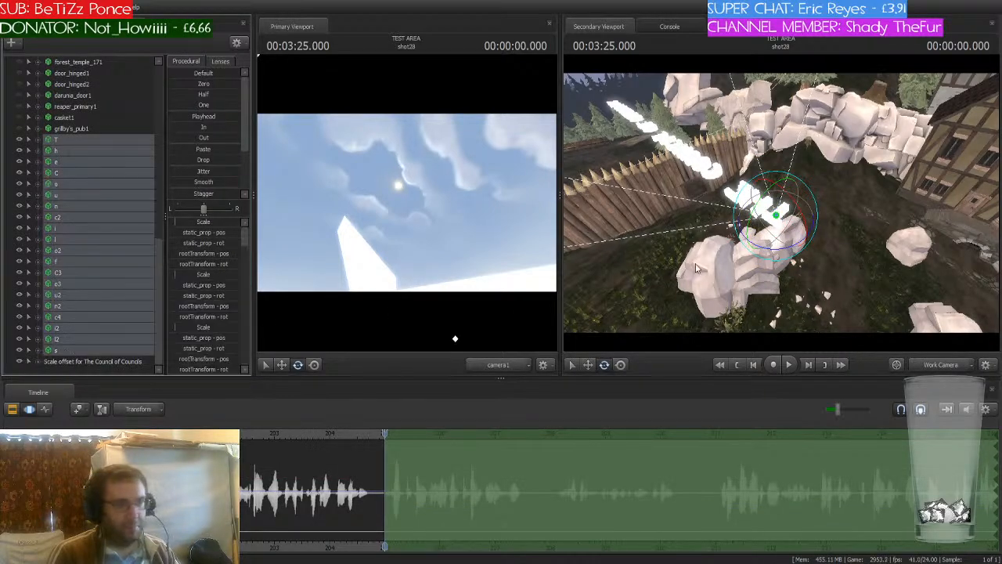
pyautogui.moveTo(785, 246); pyautogui.dragTo(742, 209)
pyautogui.press('w')
pyautogui.press('e')
pyautogui.press('w')
pyautogui.moveTo(812, 252); pyautogui.dragTo(735, 239)
pyautogui.press('e')
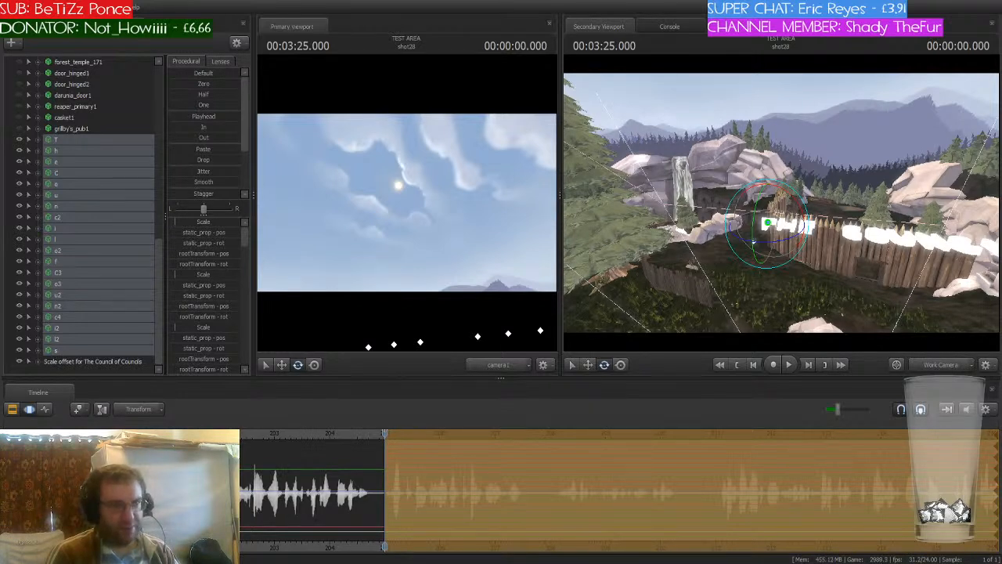
# - Raise the title letters above the palisade and rotate them upright so they face camera1
pyautogui.moveTo(684, 259); pyautogui.dragTo(685, 243)
pyautogui.moveTo(753, 252); pyautogui.dragTo(844, 218)
pyautogui.press('e')
pyautogui.moveTo(705, 205)
pyautogui.mouseDown()
pyautogui.moveTo(782, 206)
pyautogui.moveTo(786, 197)
pyautogui.moveTo(771, 234)
pyautogui.mouseUp()
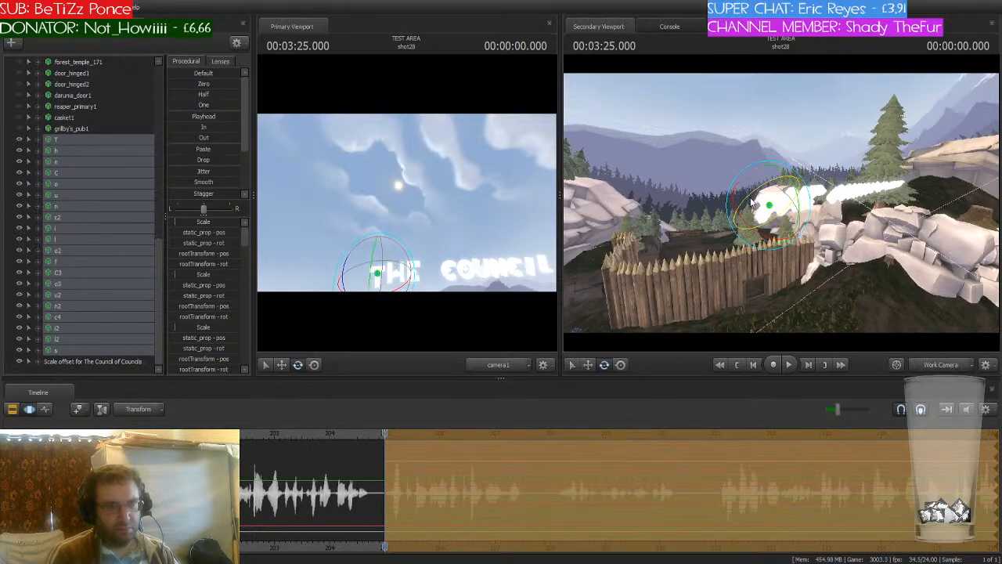
# - Move the whole title up and across so its first word starts near the left edge of camera1's frame, at mid-height
pyautogui.press('w')
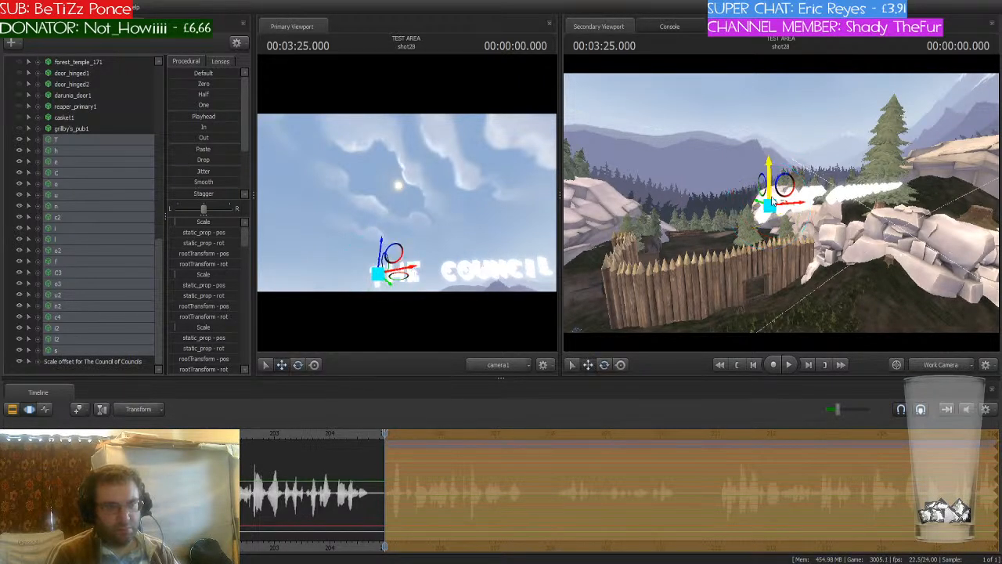
pyautogui.keyDown('alt'); pyautogui.moveTo(852, 220); pyautogui.dragTo(683, 84); pyautogui.keyUp('alt')
pyautogui.moveTo(705, 117); pyautogui.dragTo(849, 181)
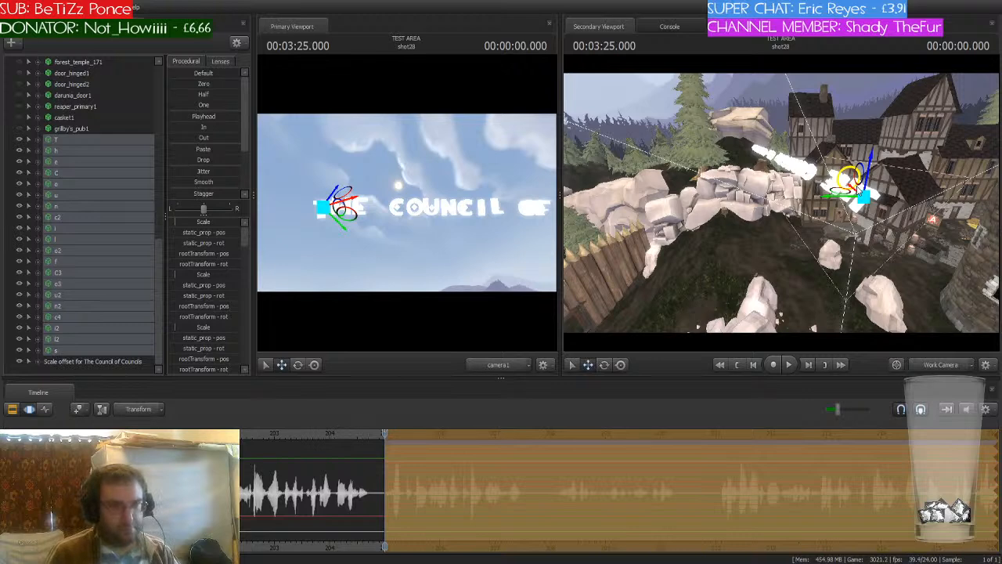
pyautogui.press('w')
pyautogui.moveTo(877, 288); pyautogui.dragTo(954, 238)
pyautogui.moveTo(808, 262); pyautogui.dragTo(844, 292)
pyautogui.moveTo(844, 292); pyautogui.dragTo(787, 216)
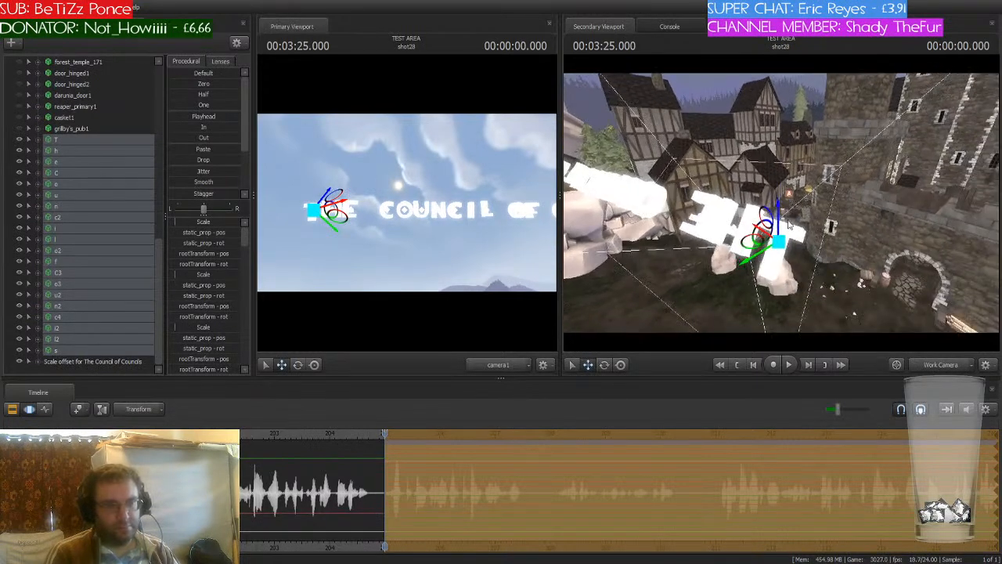
pyautogui.moveTo(753, 245); pyautogui.dragTo(846, 234)
pyautogui.press('e')
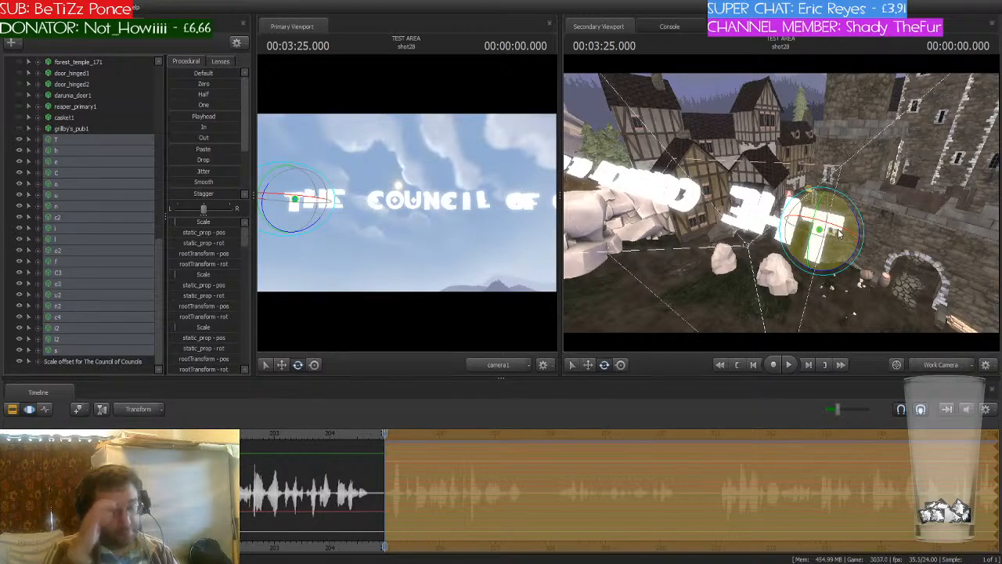
# - Select the letters of the last word, C3 to s, and place them as a centred second line under "The Council of"
pyautogui.click(64, 275)
pyautogui.keyDown('shift'); pyautogui.click(69, 349); pyautogui.keyUp('shift')
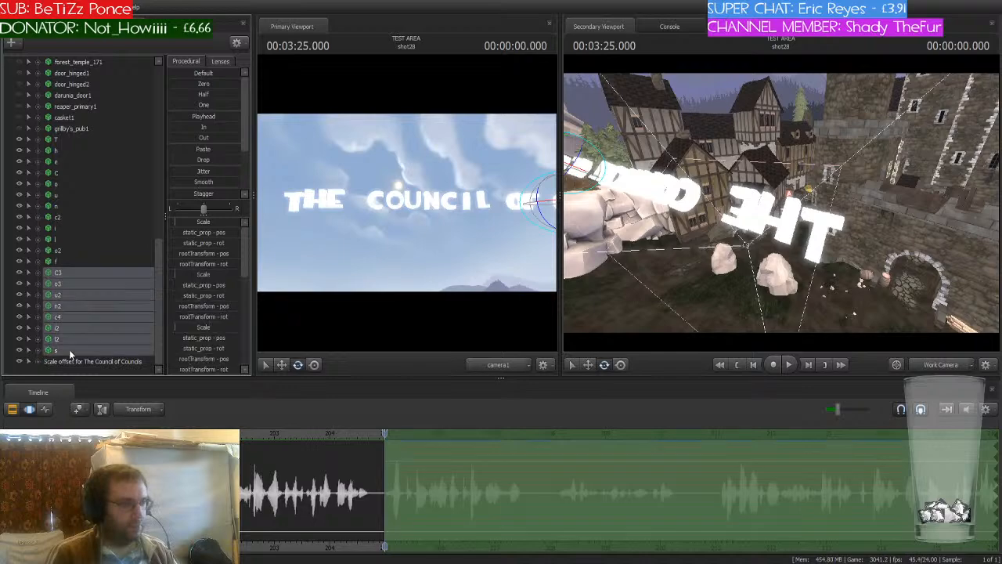
pyautogui.moveTo(781, 202); pyautogui.dragTo(846, 202)
pyautogui.press('w')
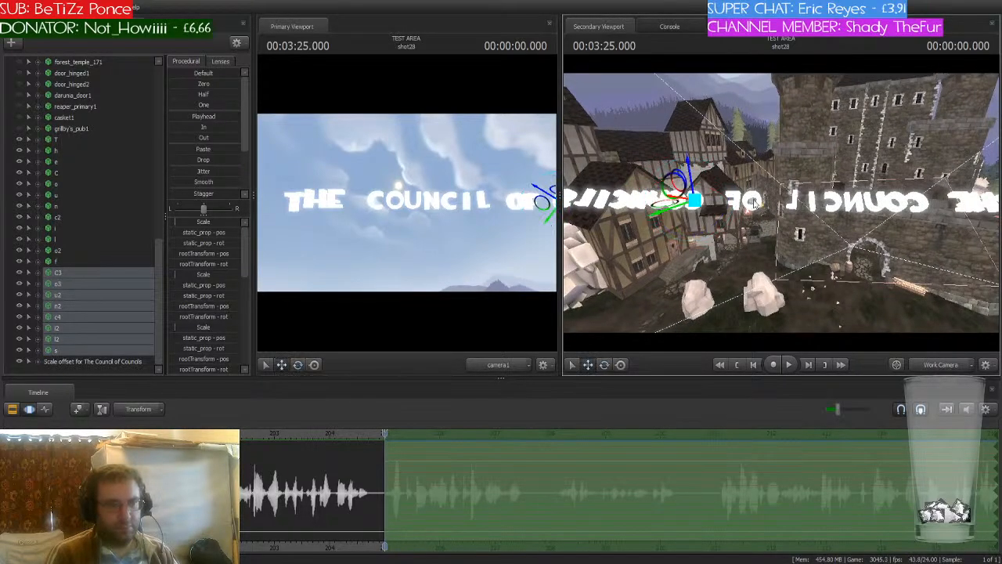
pyautogui.moveTo(667, 205); pyautogui.dragTo(508, 238)
pyautogui.press('w')
pyautogui.press('a')
pyautogui.press('a')
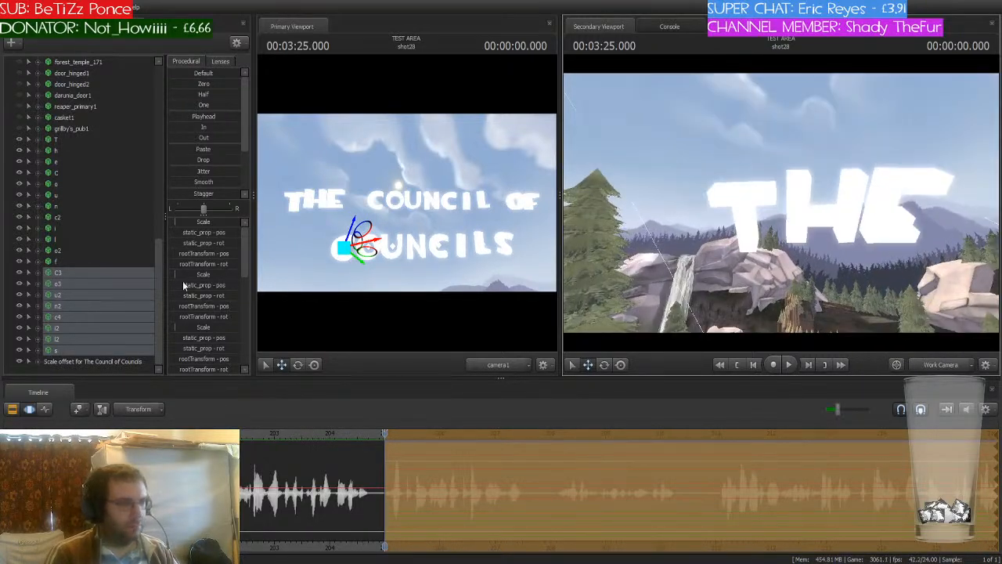
# - Nudge the letter T slightly up and outward, and shift the whole title, T to s, a little closer to camera1
pyautogui.click(58, 139)
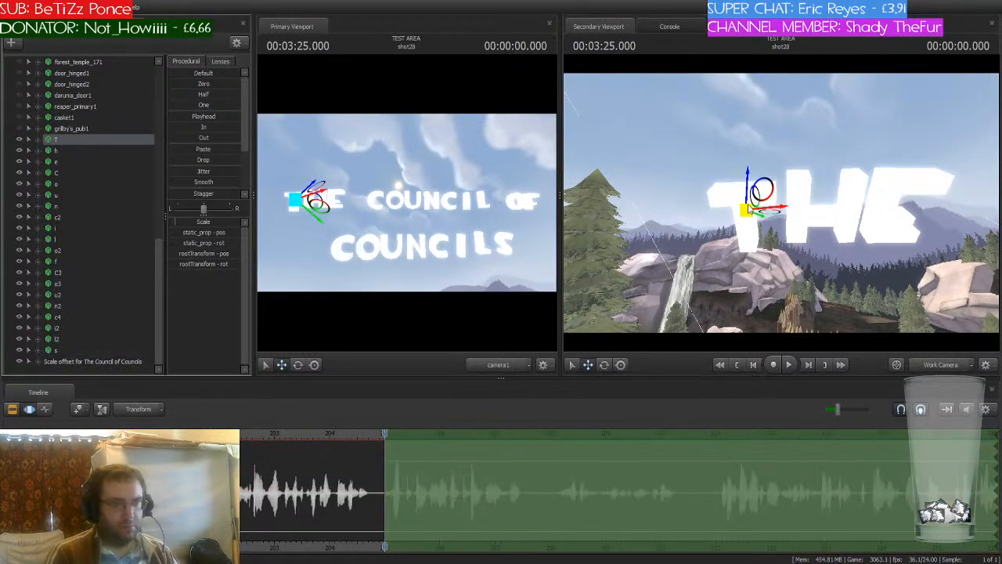
pyautogui.moveTo(754, 196); pyautogui.dragTo(732, 181)
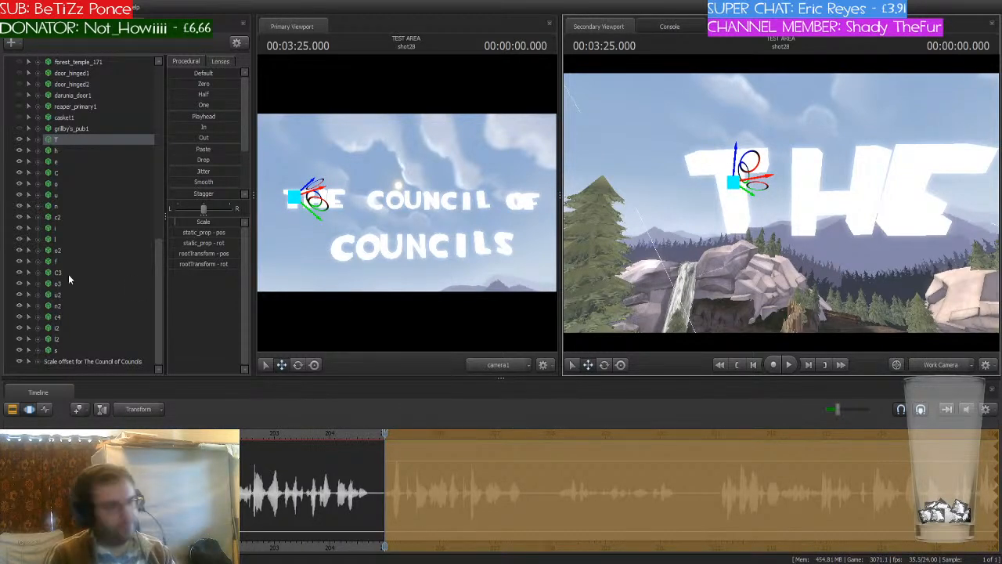
pyautogui.keyDown('shift'); pyautogui.click(65, 356); pyautogui.keyUp('shift')
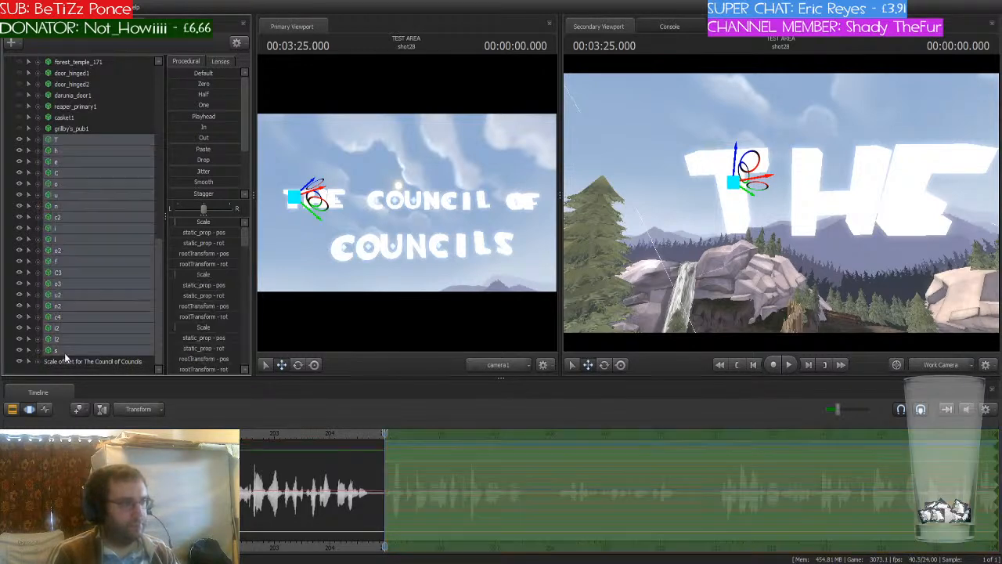
pyautogui.press('e')
pyautogui.moveTo(788, 200); pyautogui.dragTo(845, 191)
pyautogui.press('w')
pyautogui.moveTo(758, 176); pyautogui.dragTo(724, 178)
pyautogui.moveTo(786, 205)
pyautogui.mouseDown()
pyautogui.moveTo(732, 196)
pyautogui.moveTo(751, 192)
pyautogui.moveTo(767, 206)
pyautogui.moveTo(719, 307)
pyautogui.moveTo(782, 207)
pyautogui.mouseUp()
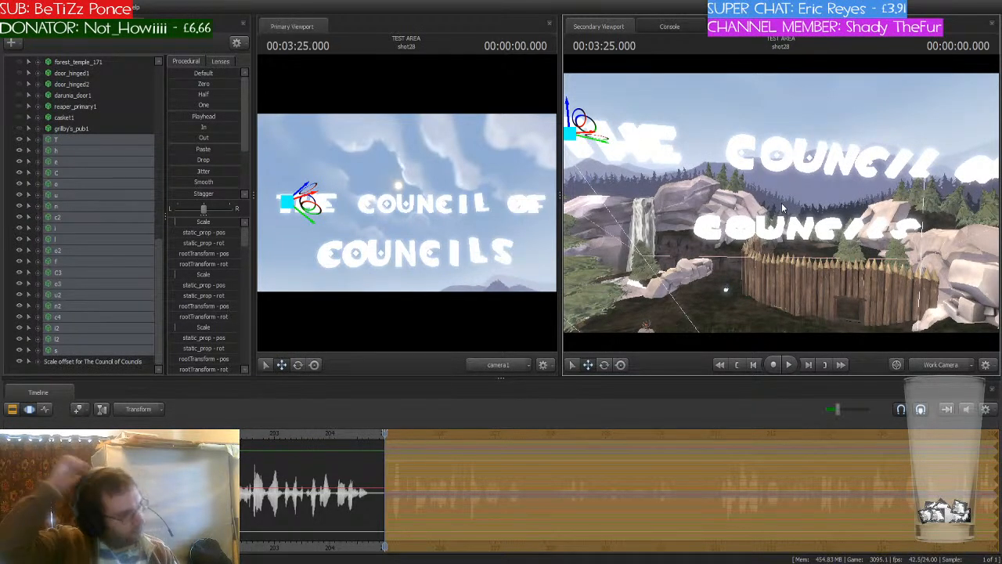
pyautogui.moveTo(782, 208); pyautogui.dragTo(781, 210)
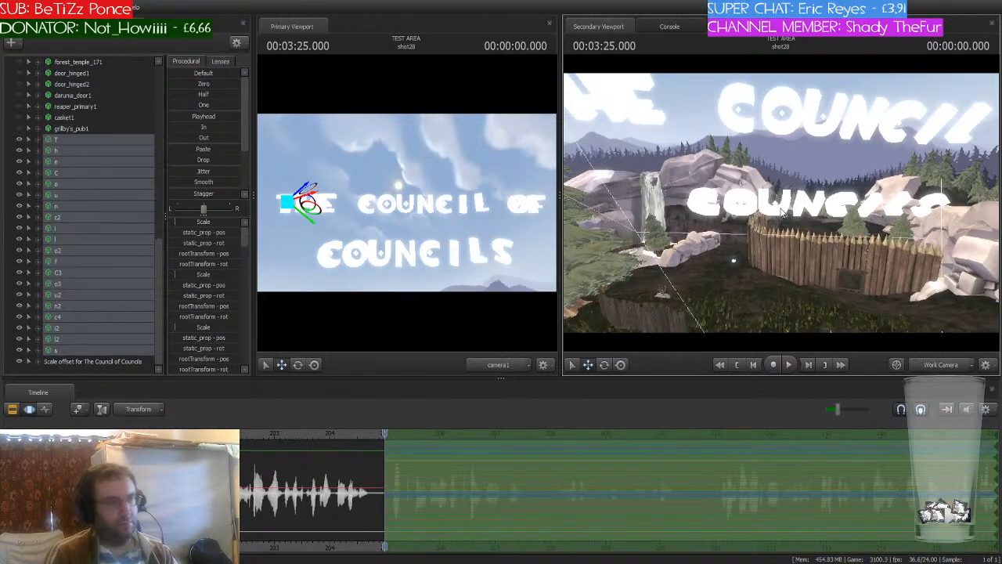
# - Add override materials to each letter of "The Council of", from T to f, one letter at a time
pyautogui.click(74, 140)
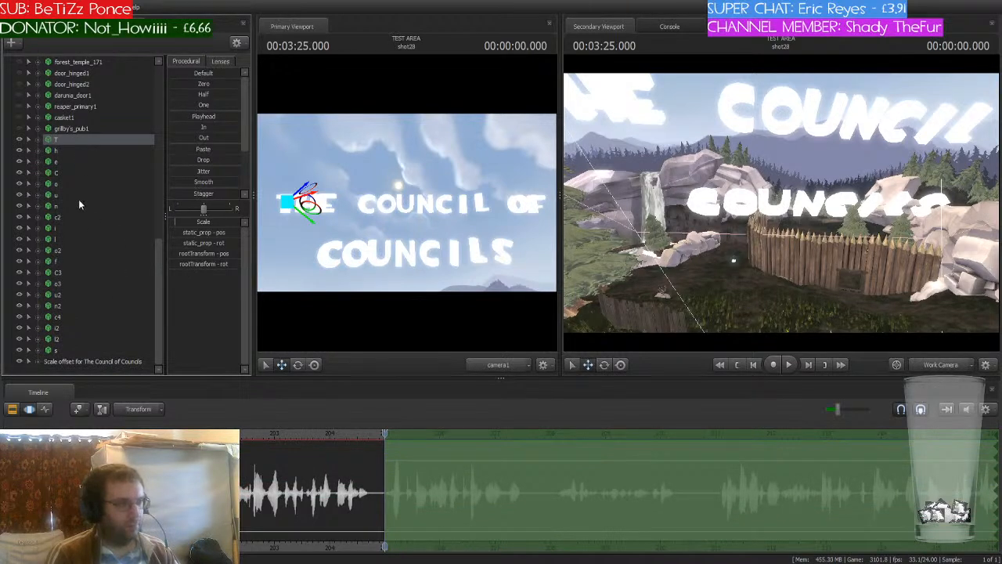
pyautogui.click(59, 151)
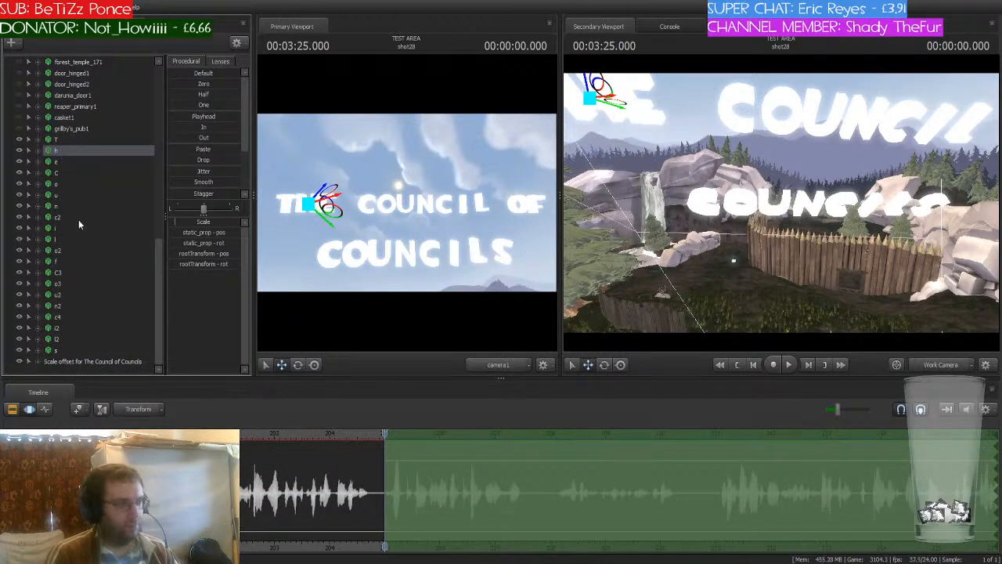
pyautogui.click(64, 162)
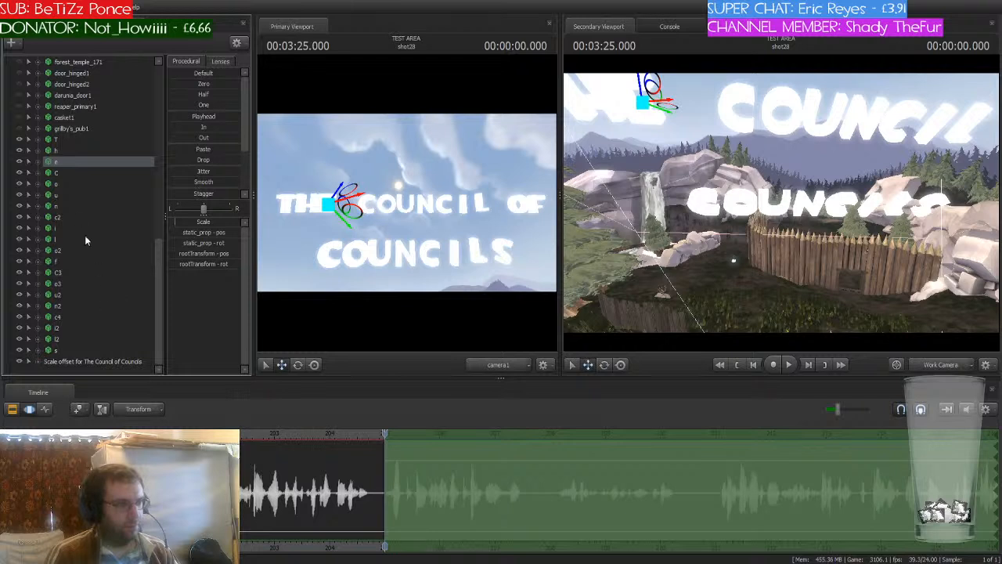
pyautogui.click(68, 173)
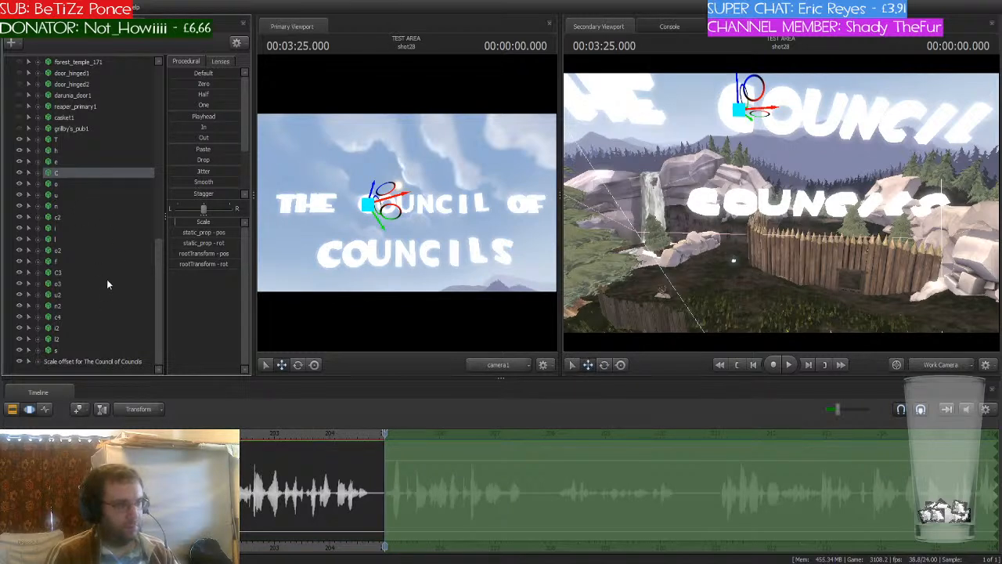
pyautogui.click(66, 188)
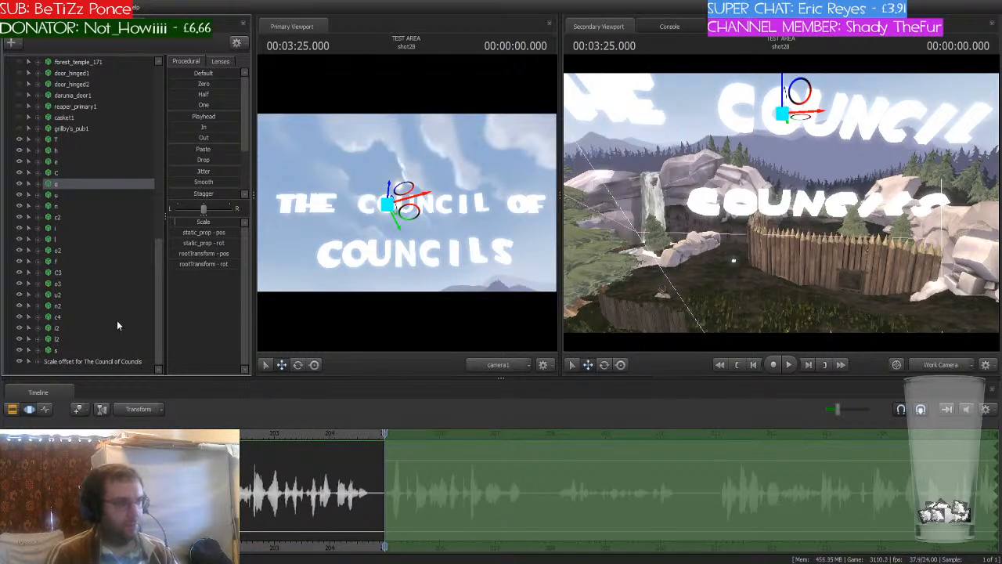
pyautogui.click(66, 195)
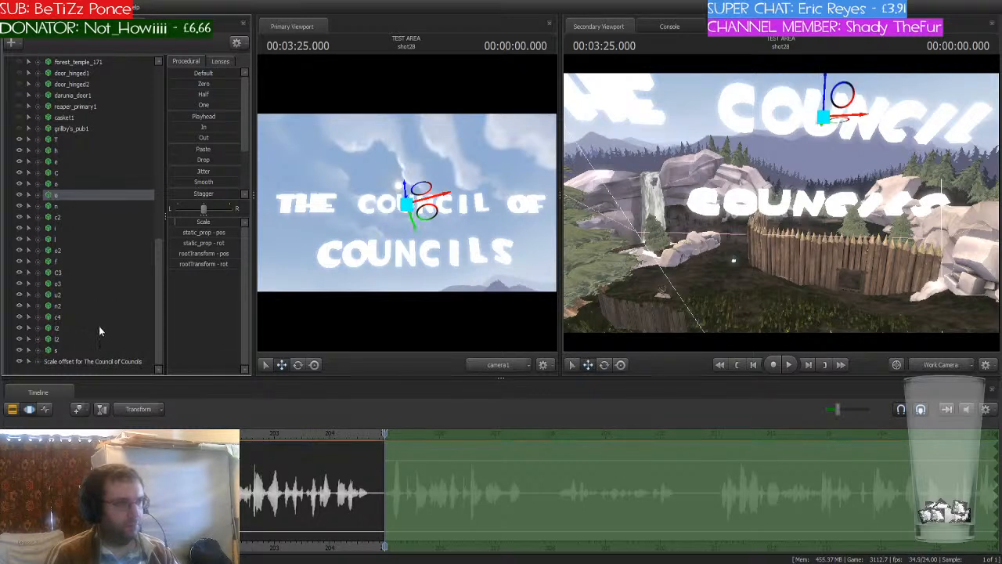
pyautogui.click(62, 206)
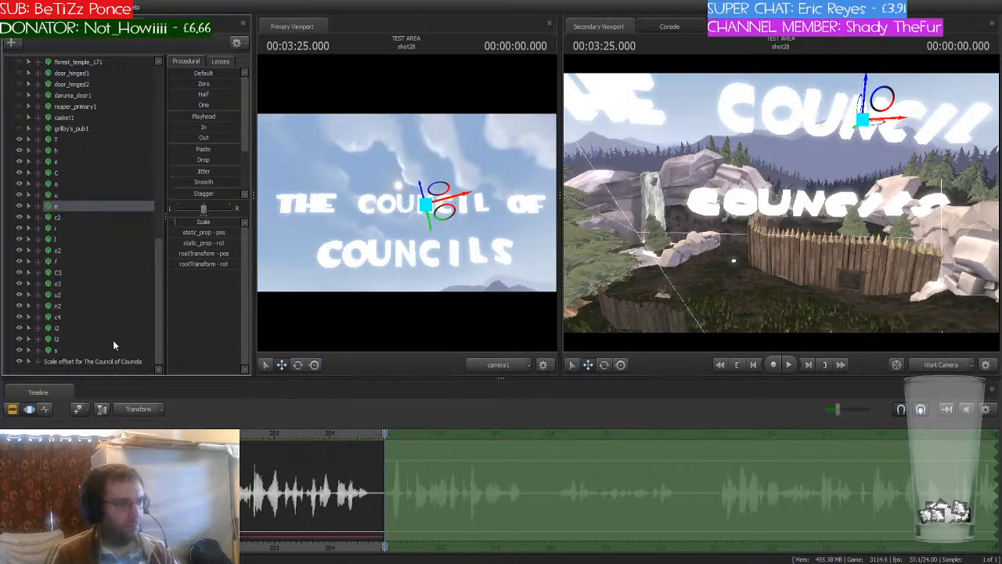
pyautogui.click(66, 216)
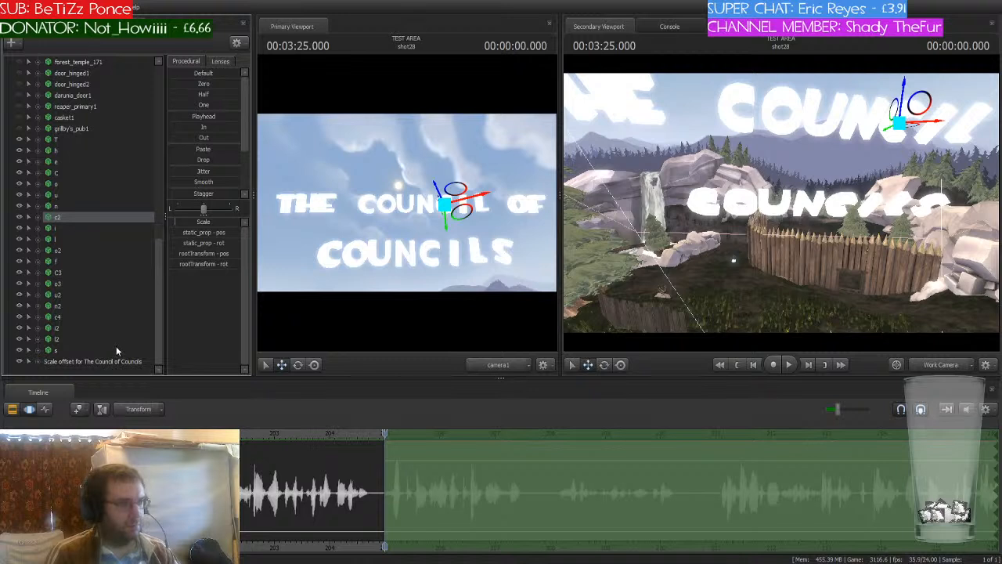
pyautogui.click(60, 227)
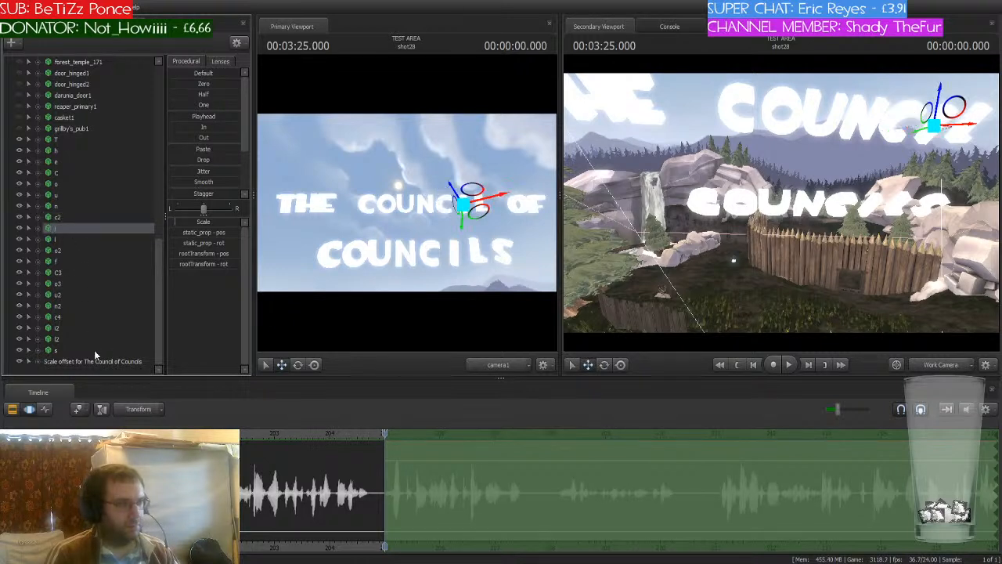
pyautogui.click(62, 238)
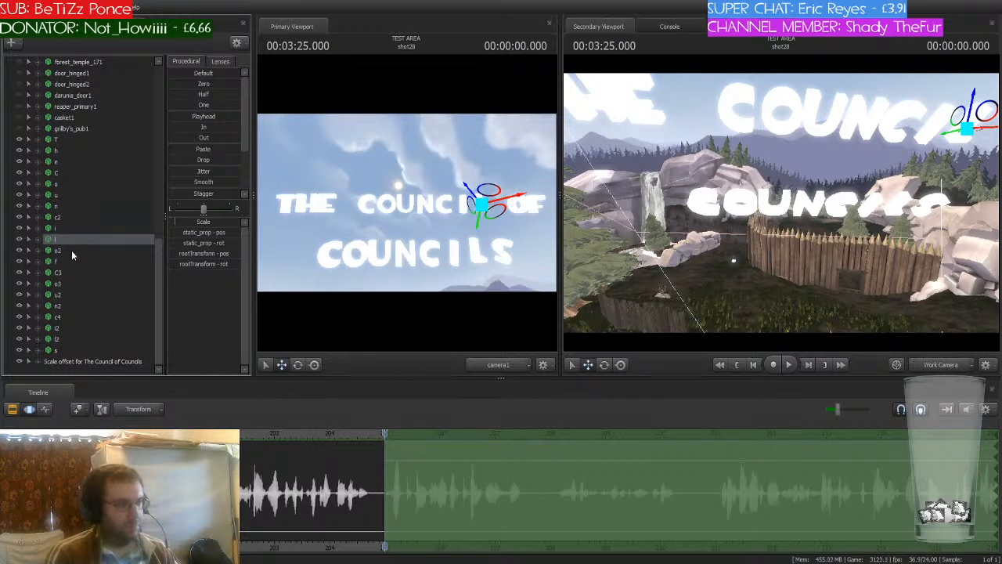
pyautogui.click(70, 251)
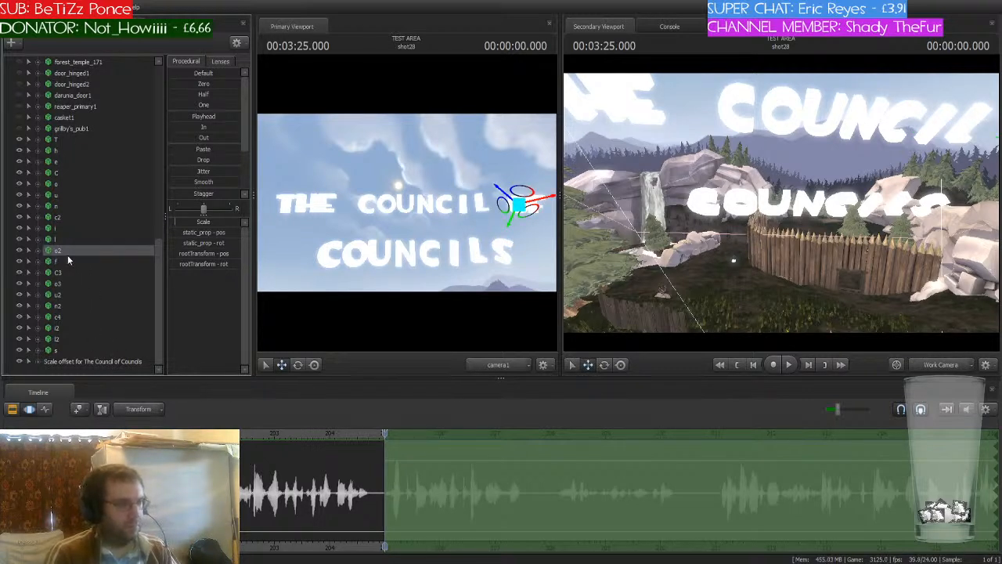
pyautogui.click(68, 261)
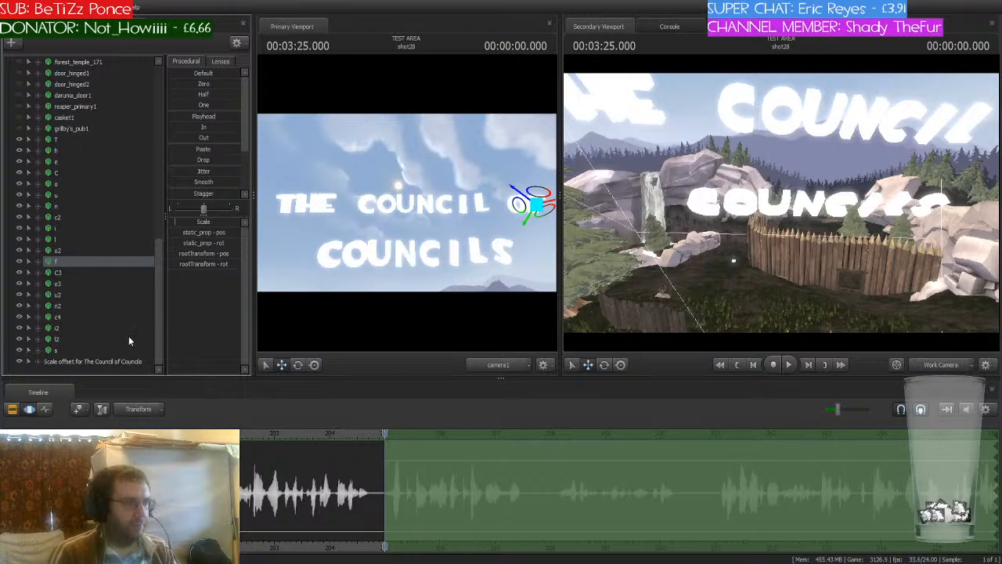
# - Add override materials to each letter of "Councils", from C3 to s, one letter at a time
pyautogui.click(78, 273)
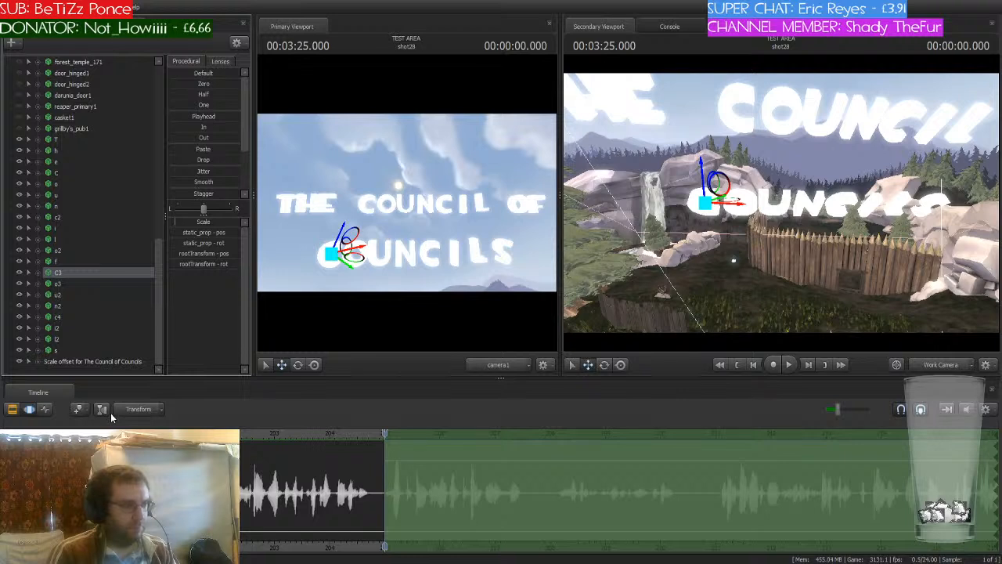
pyautogui.click(59, 284)
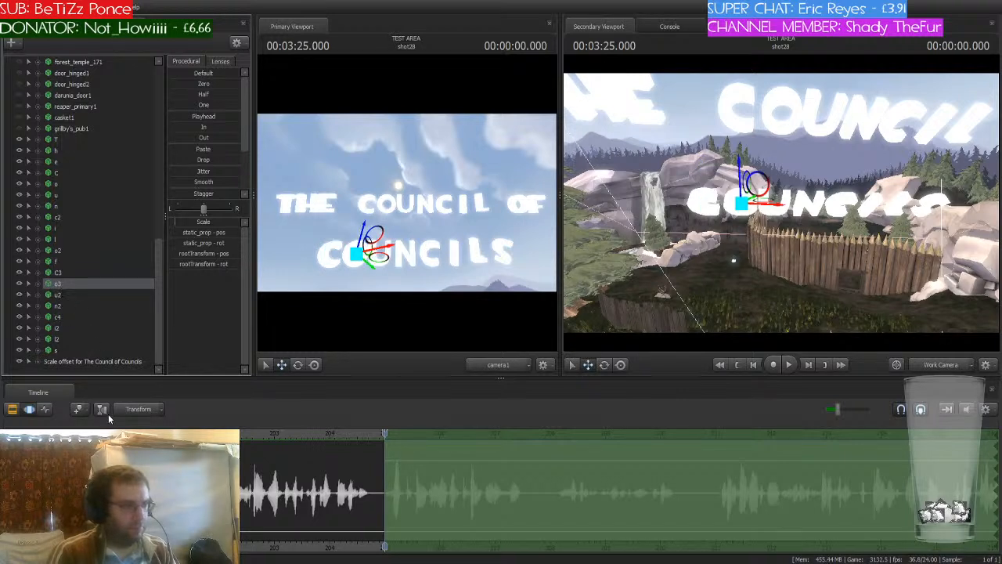
pyautogui.click(66, 296)
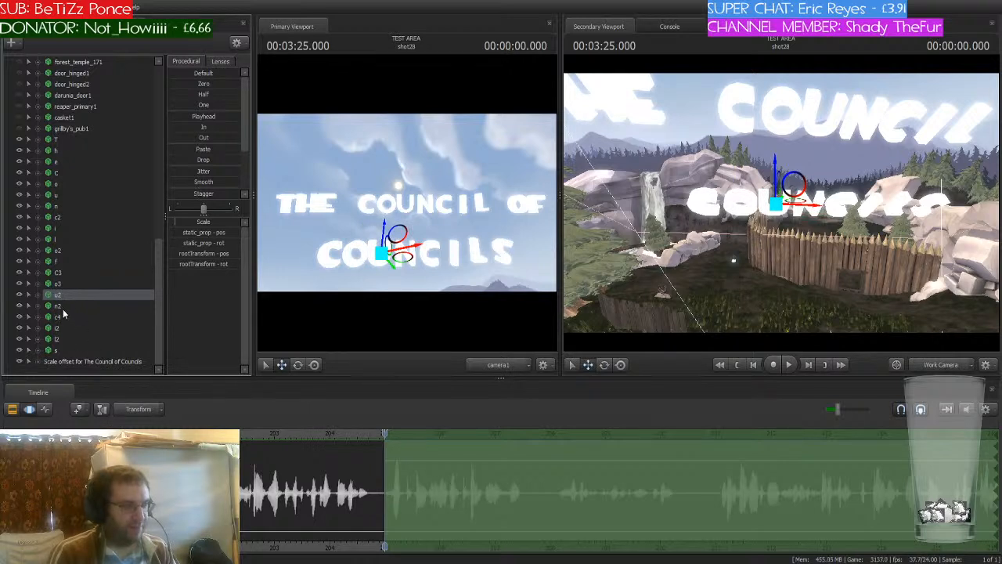
pyautogui.click(64, 307)
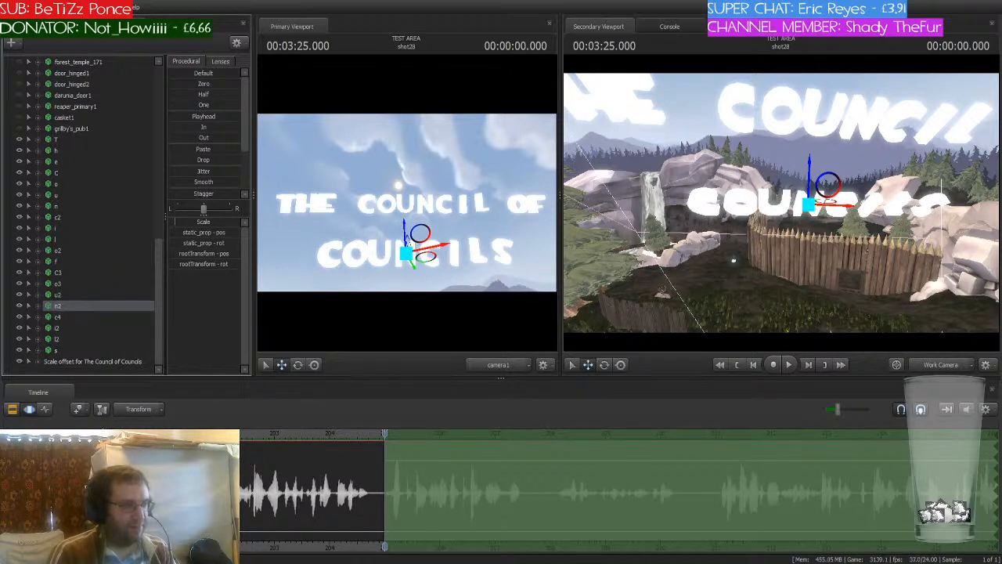
pyautogui.click(67, 317)
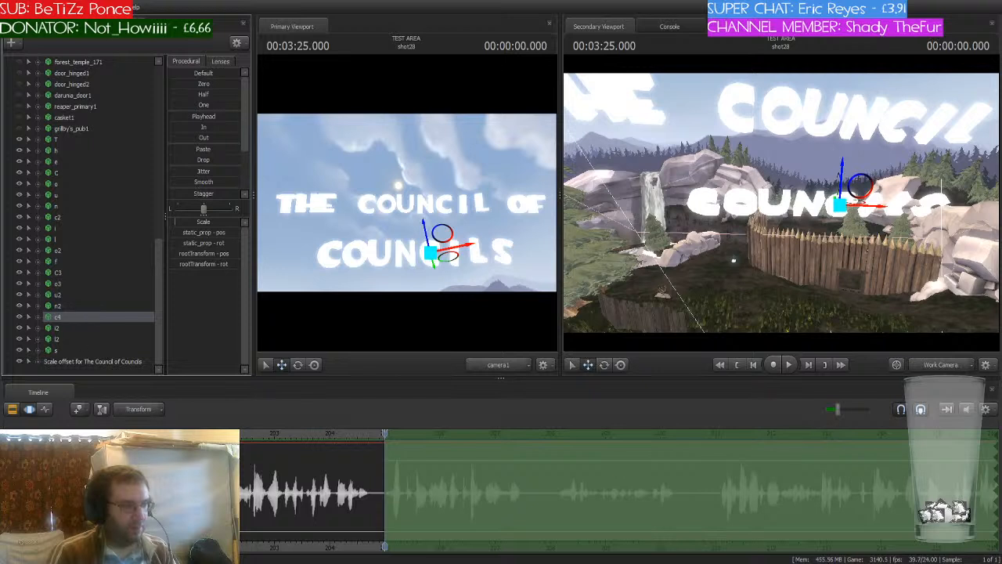
pyautogui.click(65, 328)
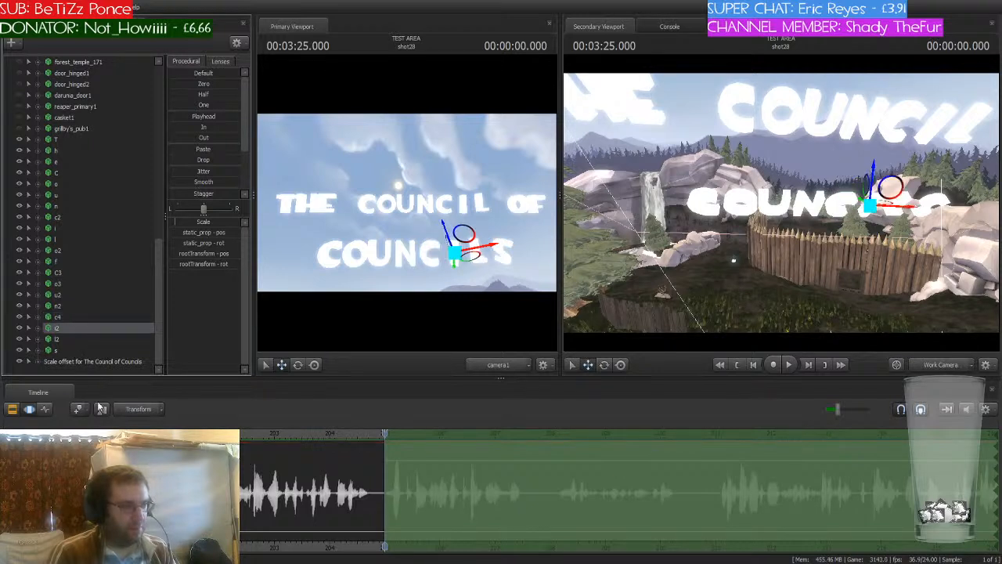
pyautogui.click(59, 340)
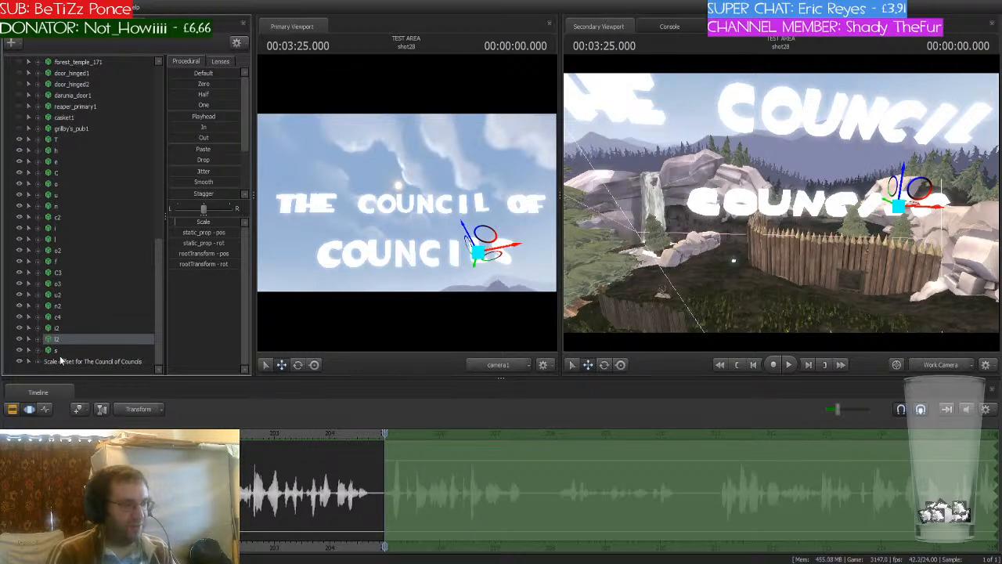
pyautogui.click(57, 351)
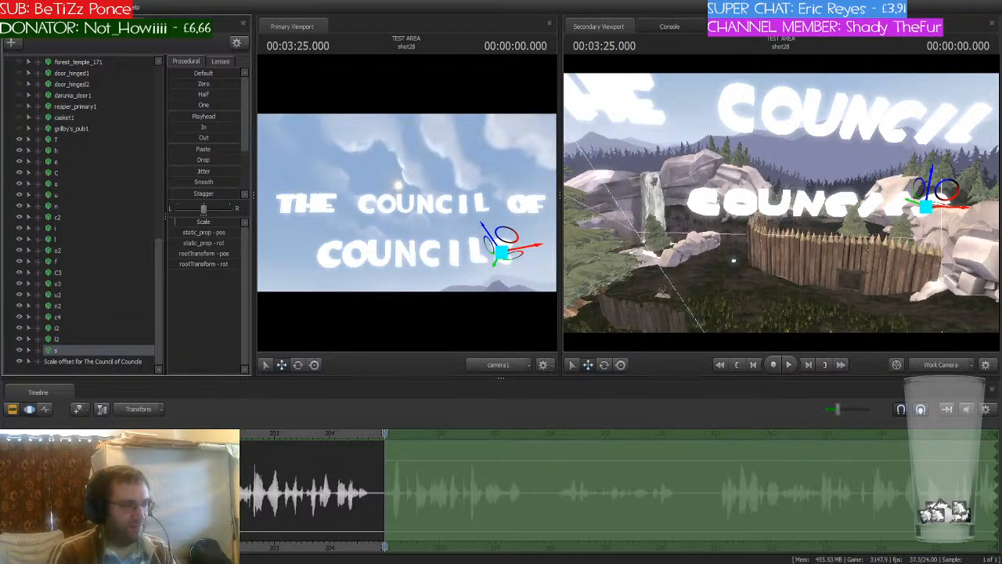
# - Select all title letters, T to s, and raise them so both lines sit around the middle of camera1's frame
pyautogui.moveTo(794, 291); pyautogui.dragTo(771, 168)
pyautogui.press('w')
pyautogui.press('w')
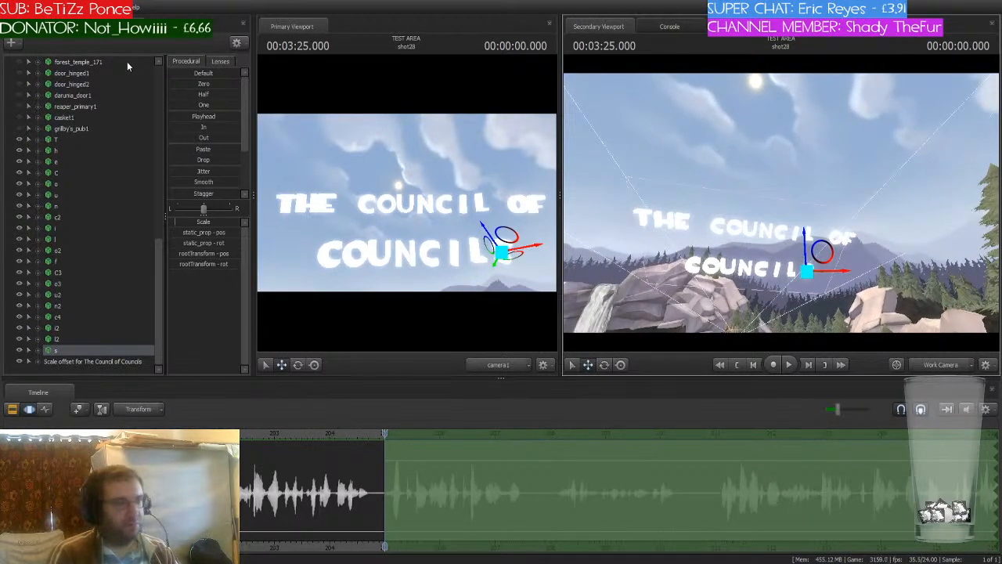
pyautogui.scroll(7, 109, 80)
pyautogui.scroll(-7, 98, 92)
pyautogui.click(67, 139)
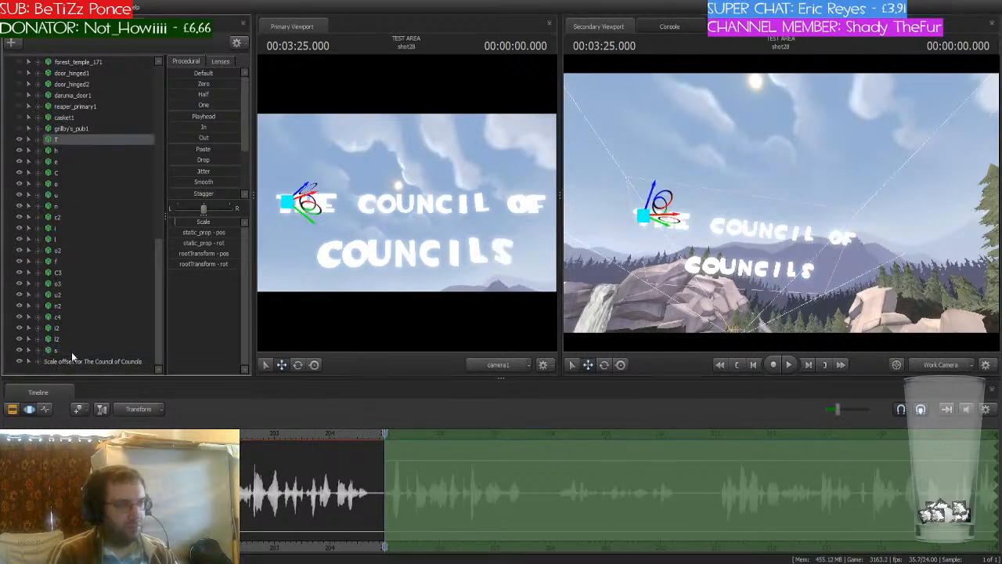
pyautogui.keyDown('shift'); pyautogui.click(72, 351); pyautogui.keyUp('shift')
pyautogui.moveTo(728, 235); pyautogui.dragTo(820, 181)
pyautogui.press('a')
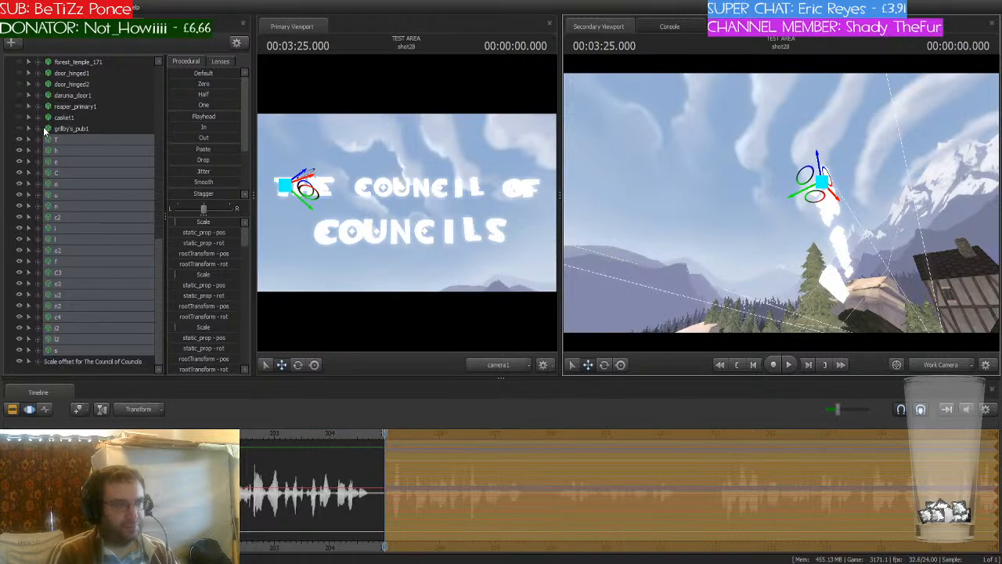
# - Set $colortint_base of the letter T's tf_letters override material to red
pyautogui.click(78, 139)
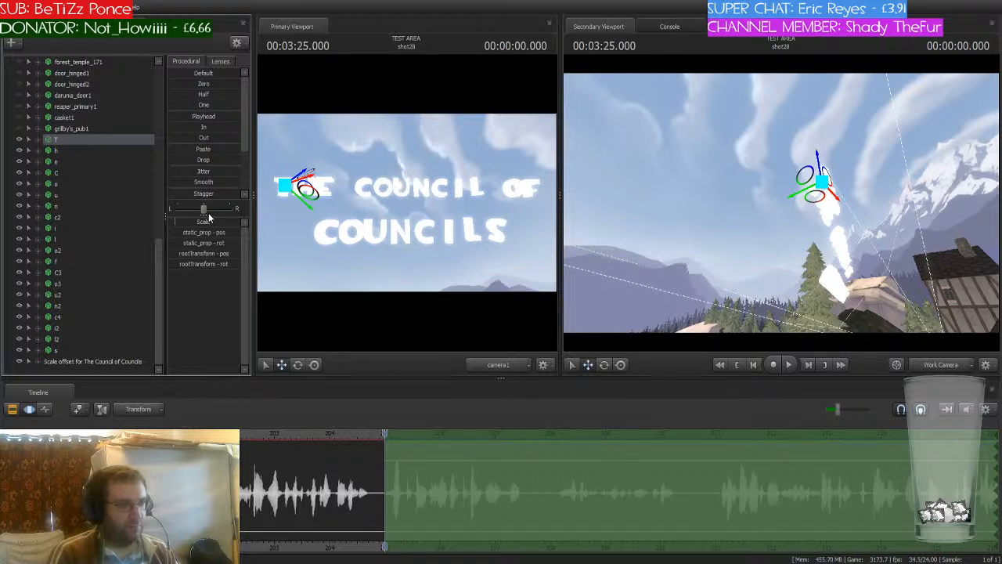
pyautogui.click(186, 206)
pyautogui.click(21, 252)
pyautogui.click(29, 263)
pyautogui.click(151, 295)
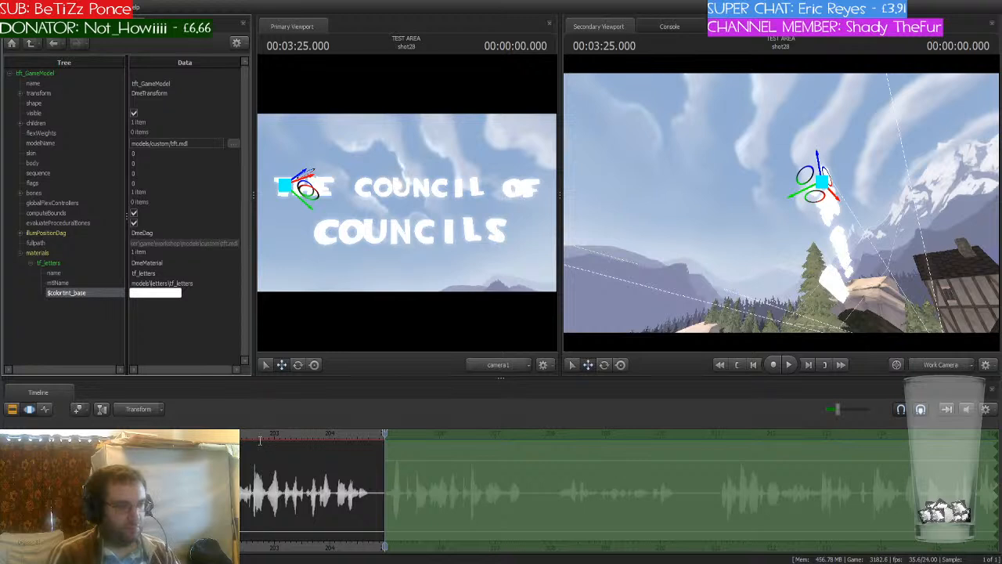
pyautogui.press('Return')
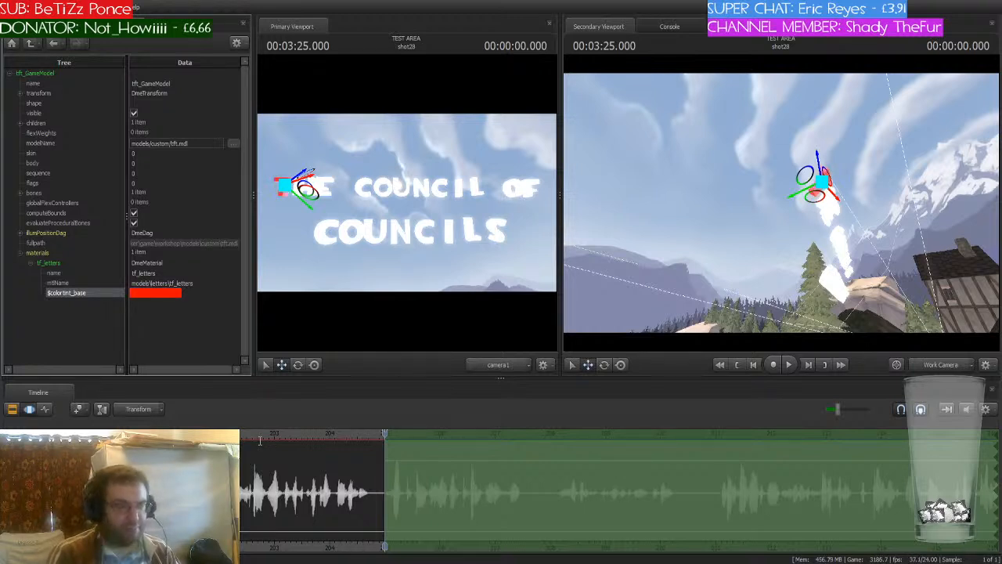
# - Set $colortint_base of the letter h's tf_letters override material to red, with green and blue at 0
pyautogui.click(39, 27)
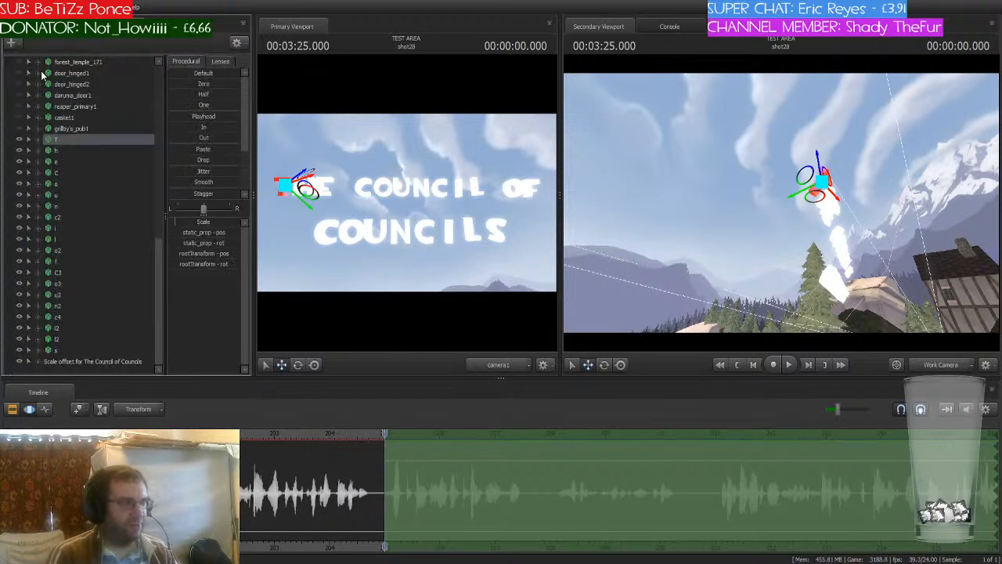
pyautogui.click(71, 147)
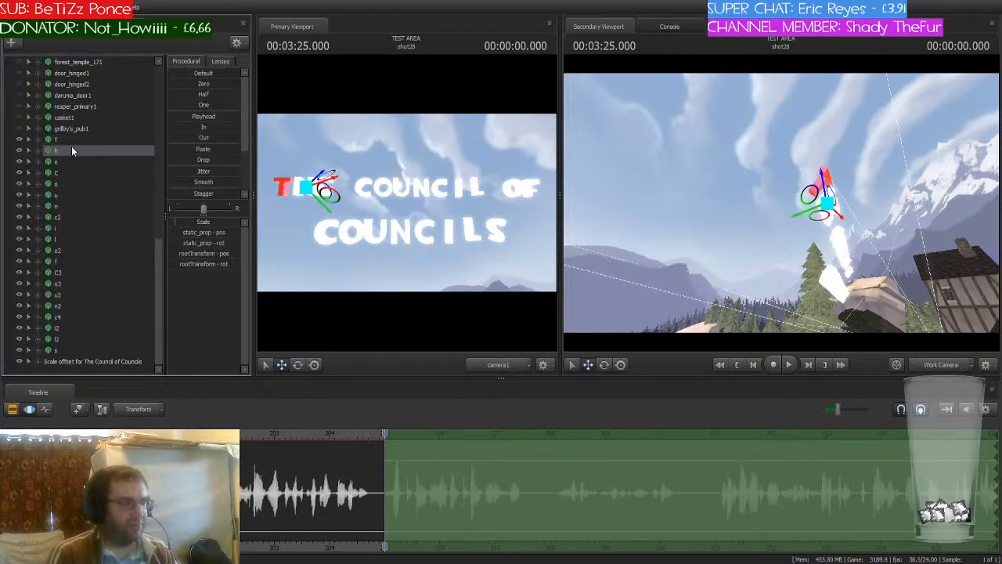
pyautogui.click(193, 219)
pyautogui.click(22, 253)
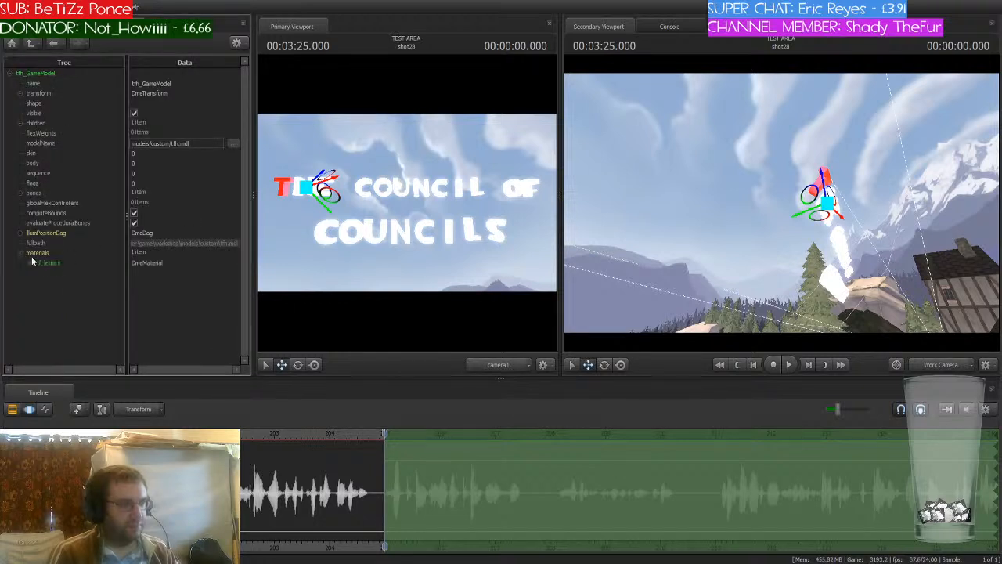
pyautogui.click(30, 263)
pyautogui.click(102, 292)
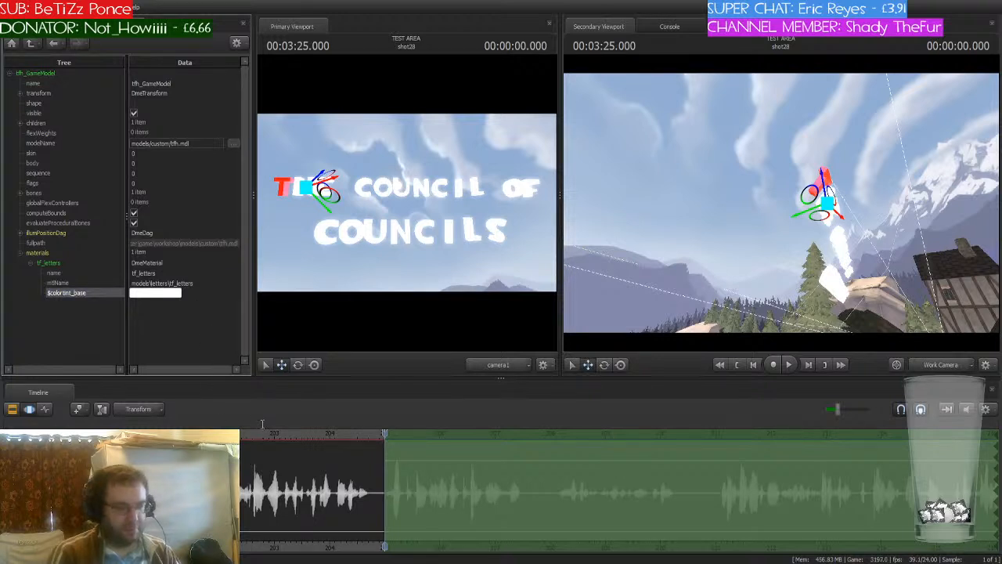
pyautogui.write('0')
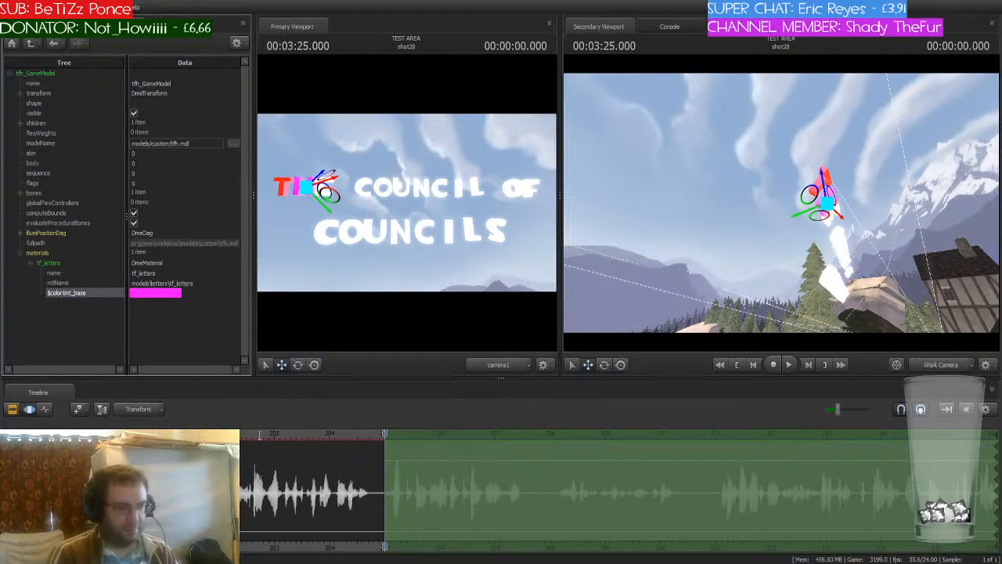
pyautogui.write('0')
pyautogui.click(29, 313)
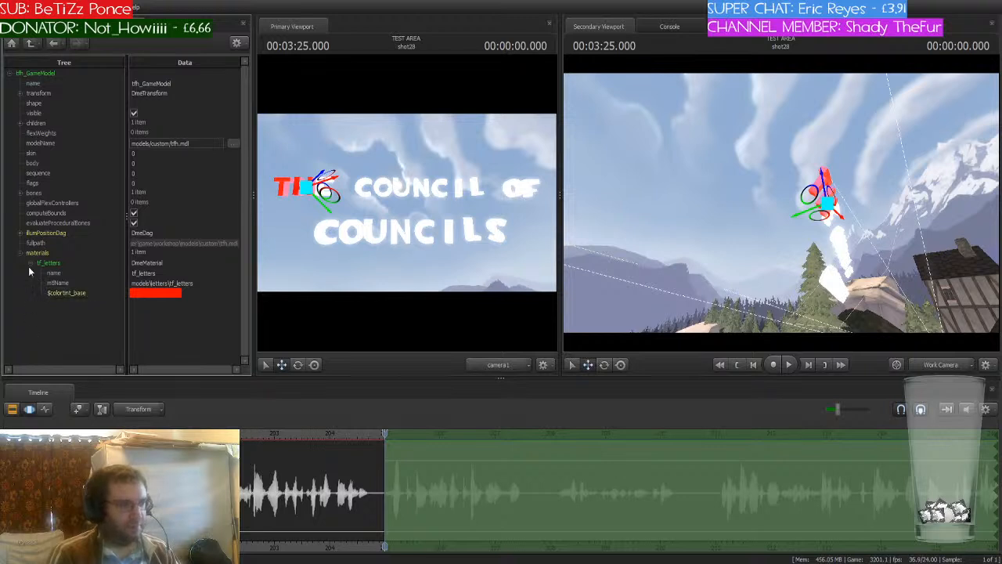
# - Set $colortint_base of the letter e's tf_letters override material in "The" to red
pyautogui.click(43, 25)
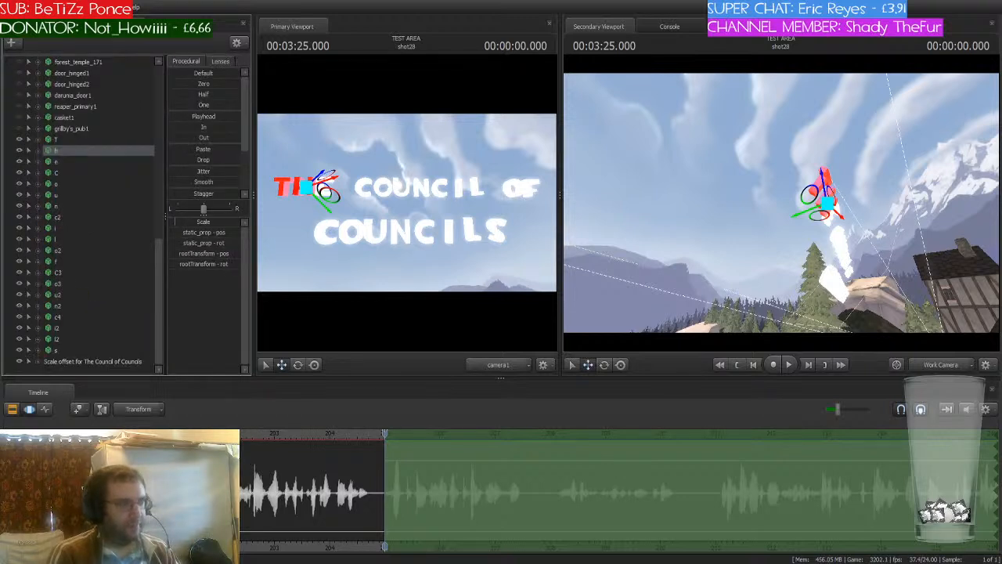
pyautogui.click(59, 160)
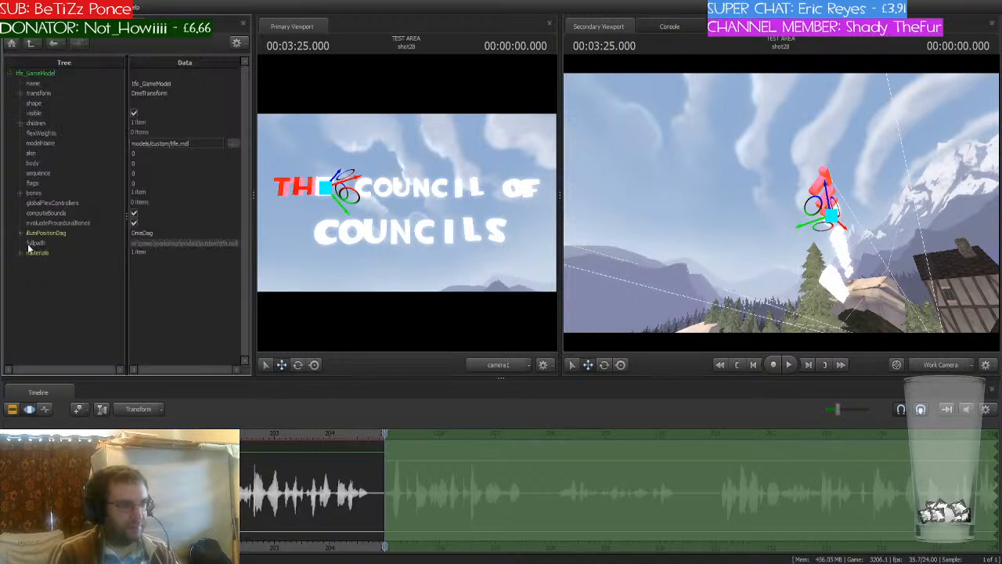
pyautogui.click(21, 253)
pyautogui.click(30, 262)
pyautogui.click(145, 293)
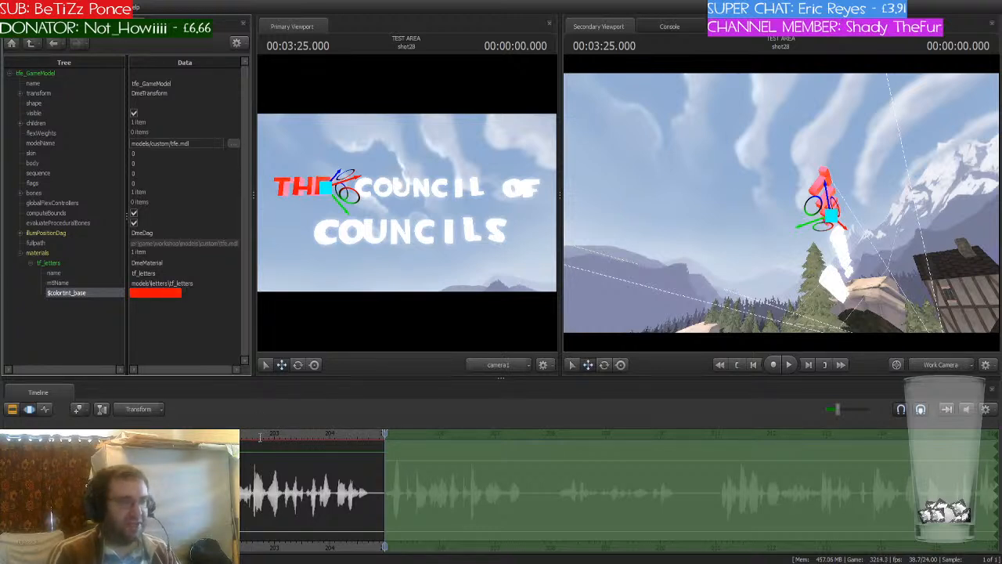
# - Set $colortint_base of the tf_letters override material on C, the first letter of "Council", to red
pyautogui.click(35, 25)
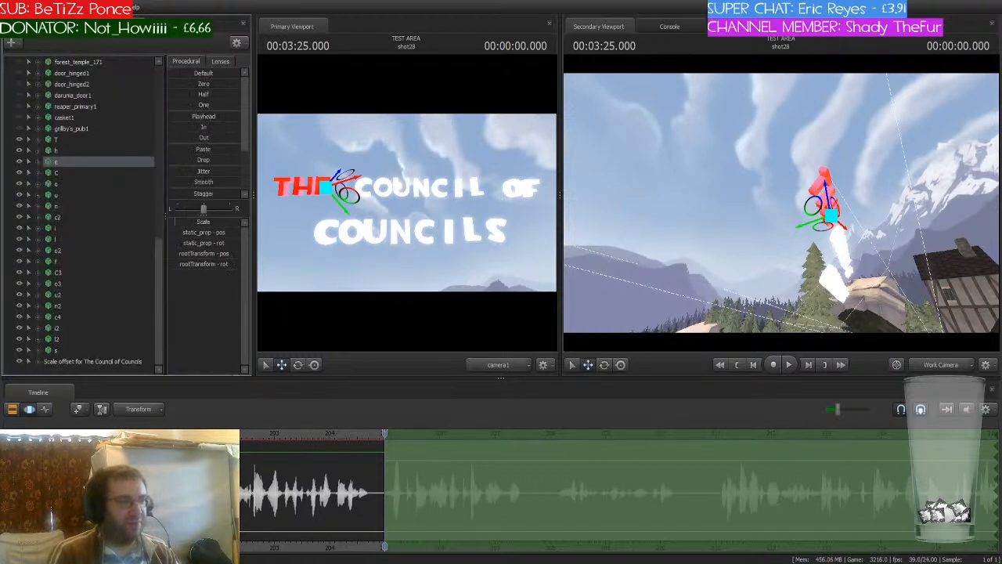
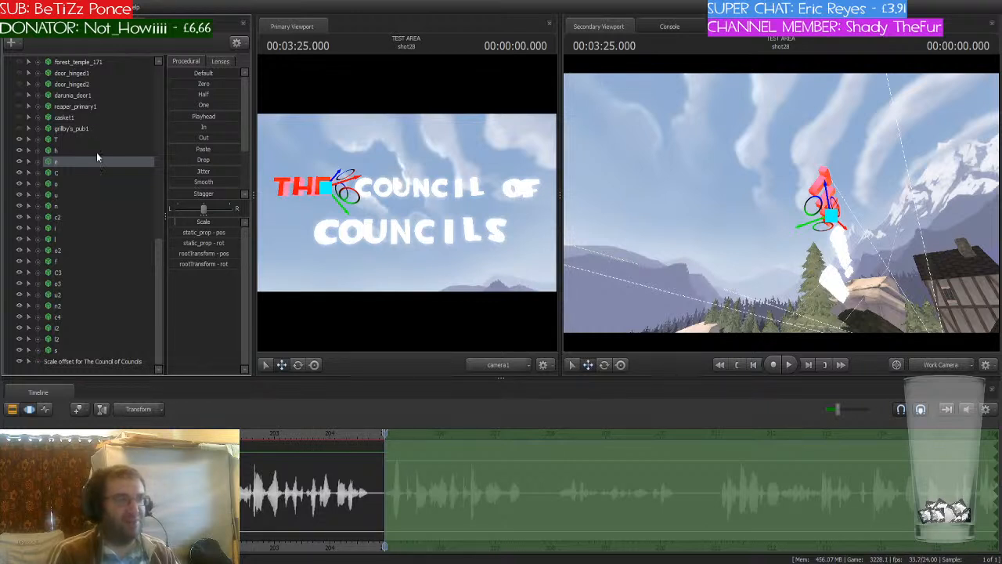
pyautogui.click(64, 173)
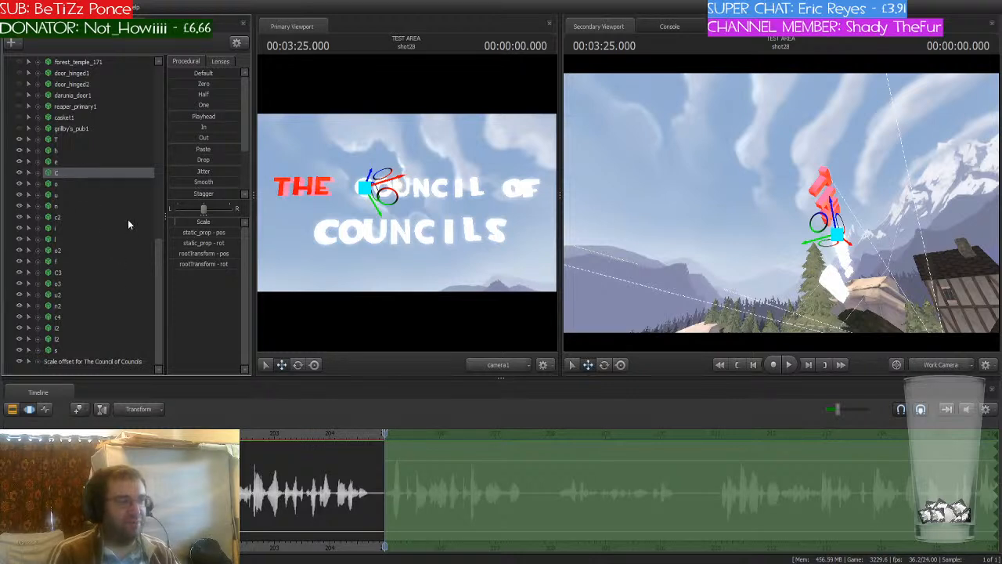
pyautogui.click(190, 234)
pyautogui.click(21, 253)
pyautogui.click(29, 262)
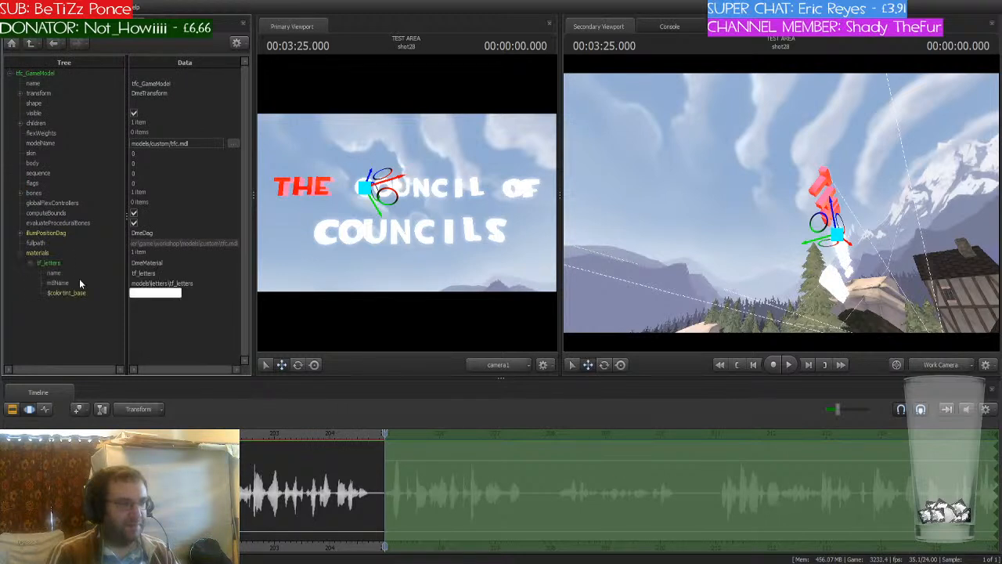
pyautogui.click(147, 294)
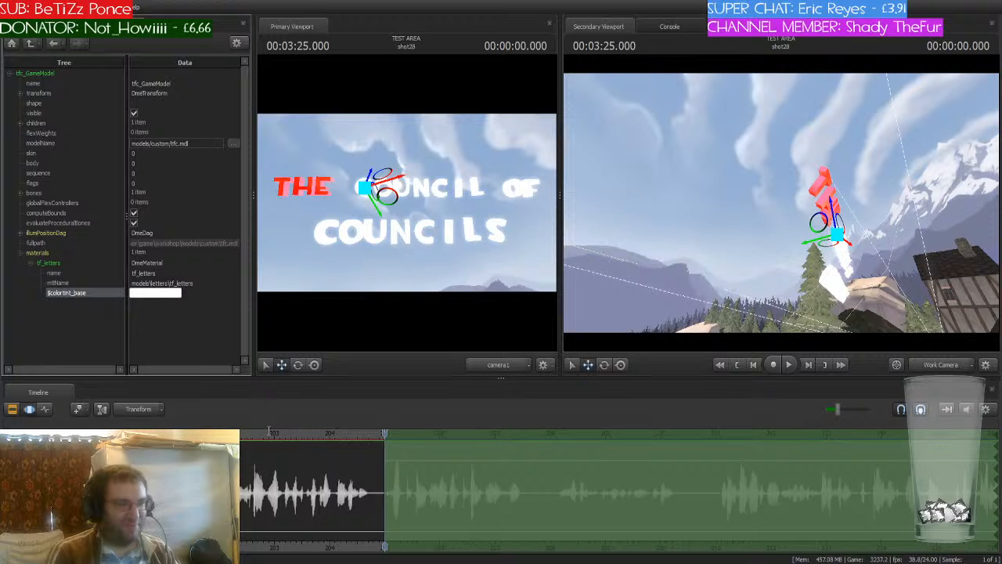
pyautogui.click(264, 435)
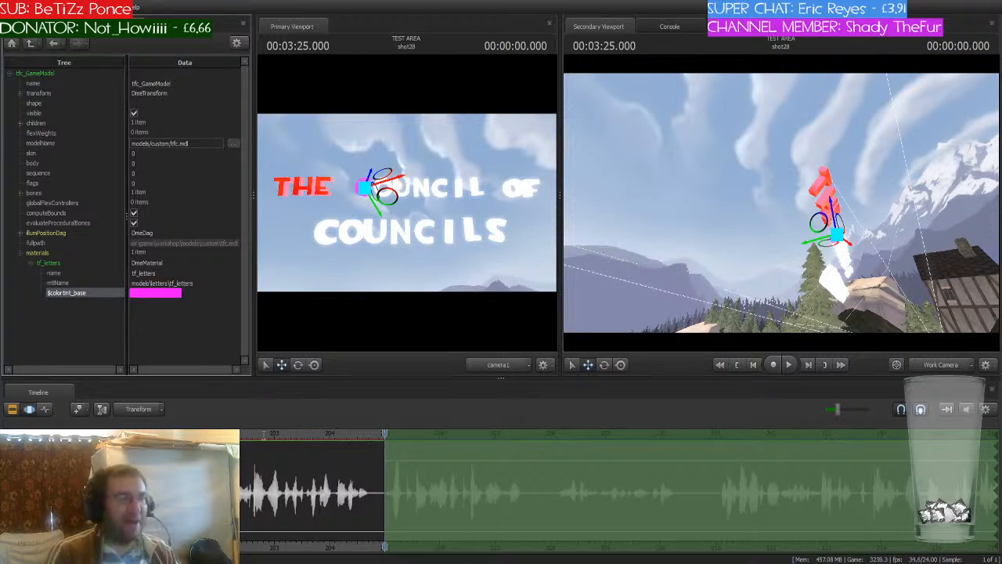
pyautogui.click(56, 338)
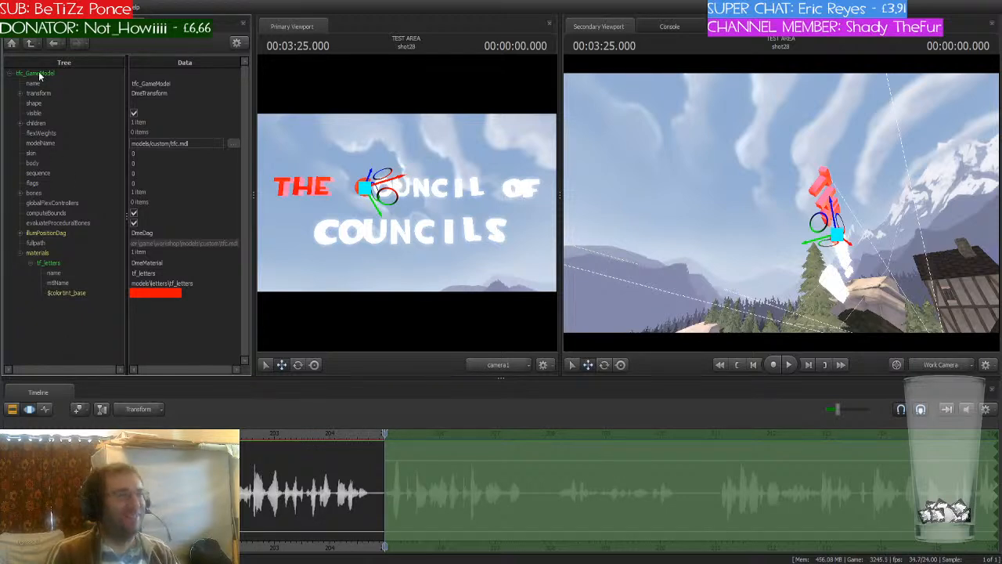
# - Set $colortint_base of the tf_letters override material on the letter o in "Council" to red
pyautogui.click(47, 25)
pyautogui.click(69, 182)
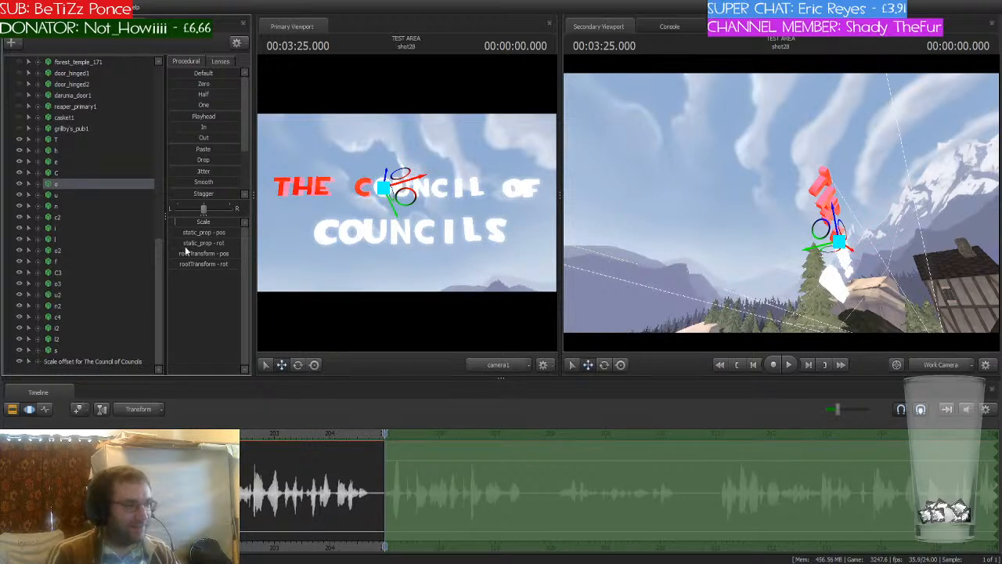
pyautogui.click(21, 253)
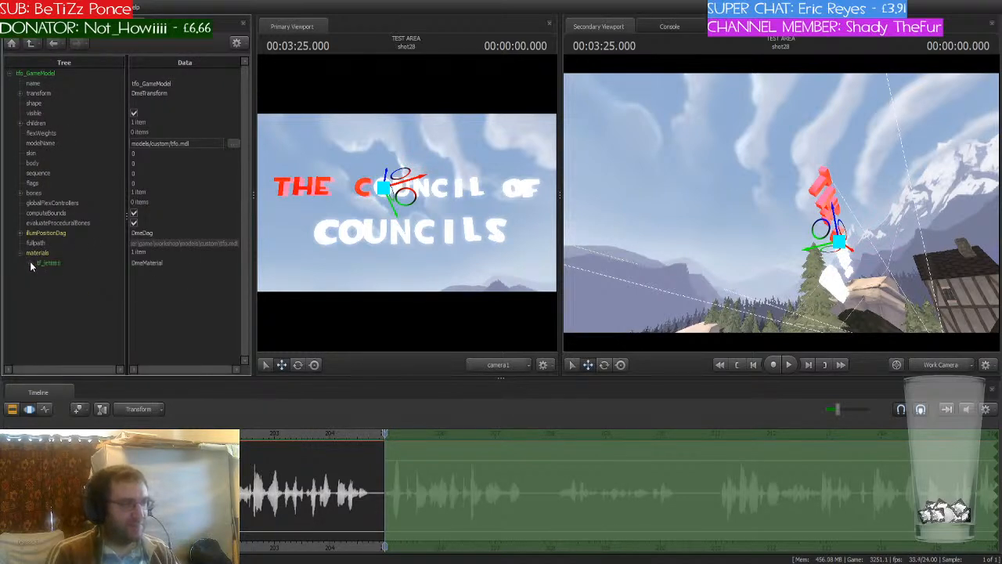
pyautogui.click(30, 263)
pyautogui.click(157, 294)
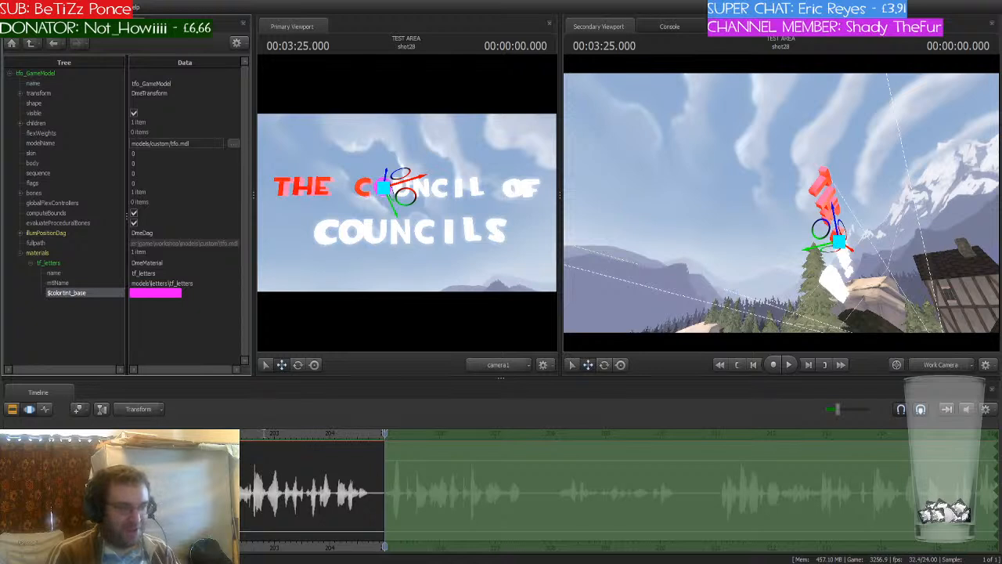
pyautogui.click(44, 326)
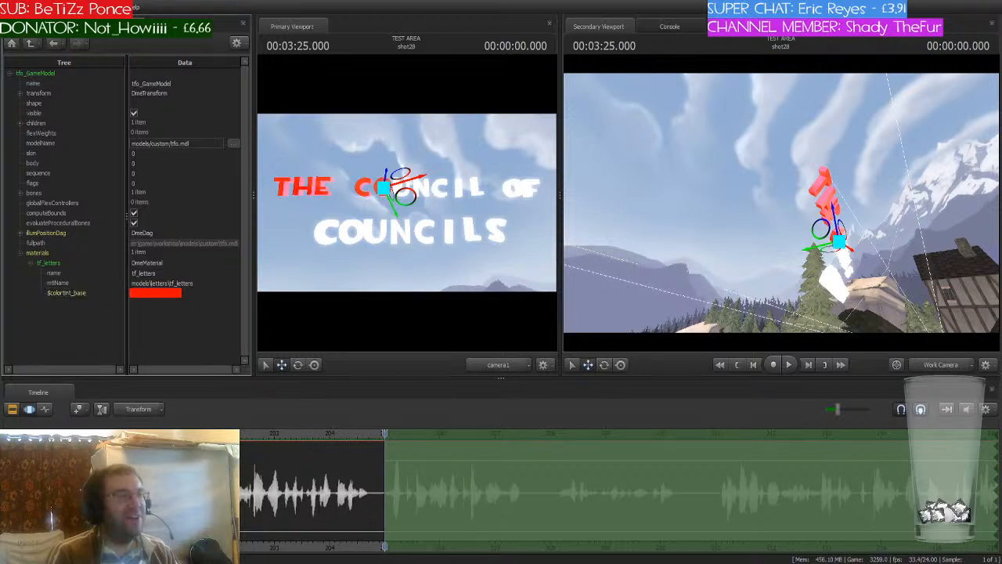
# - Set $colortint_base of the letter u's tf_letters override material in "Council" to red, with green and blue at 0
pyautogui.click(46, 26)
pyautogui.click(64, 195)
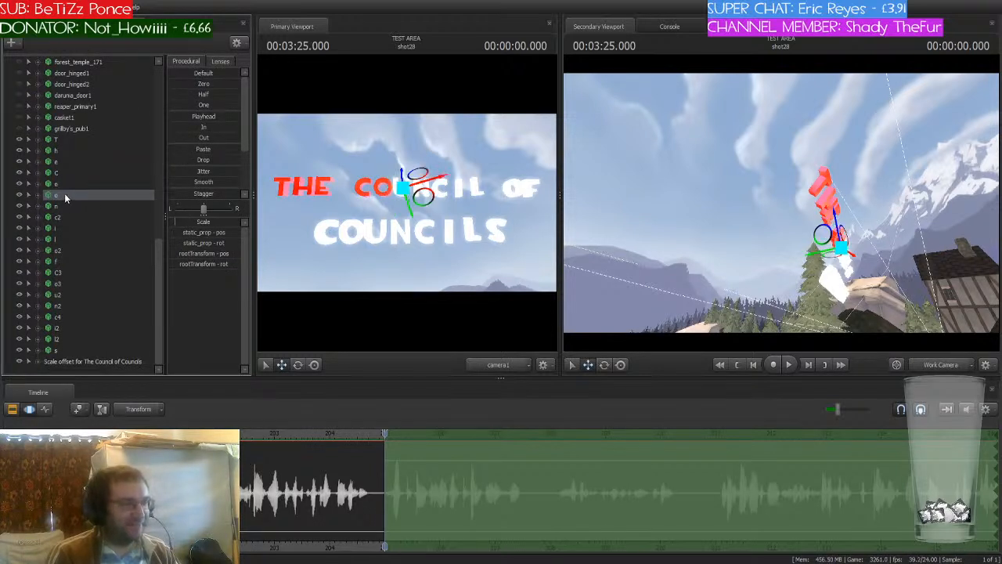
pyautogui.click(189, 258)
pyautogui.click(21, 253)
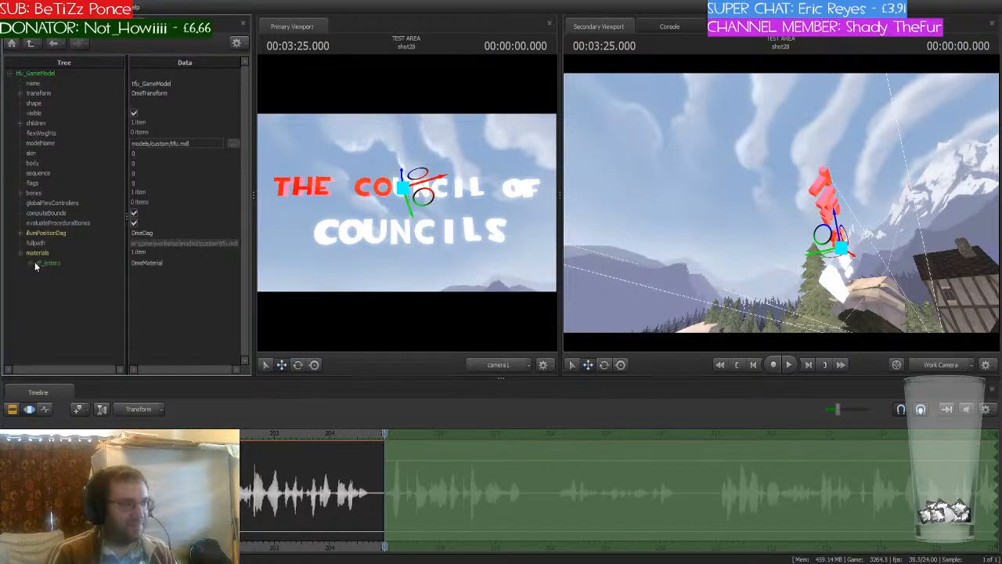
pyautogui.click(30, 263)
pyautogui.click(143, 292)
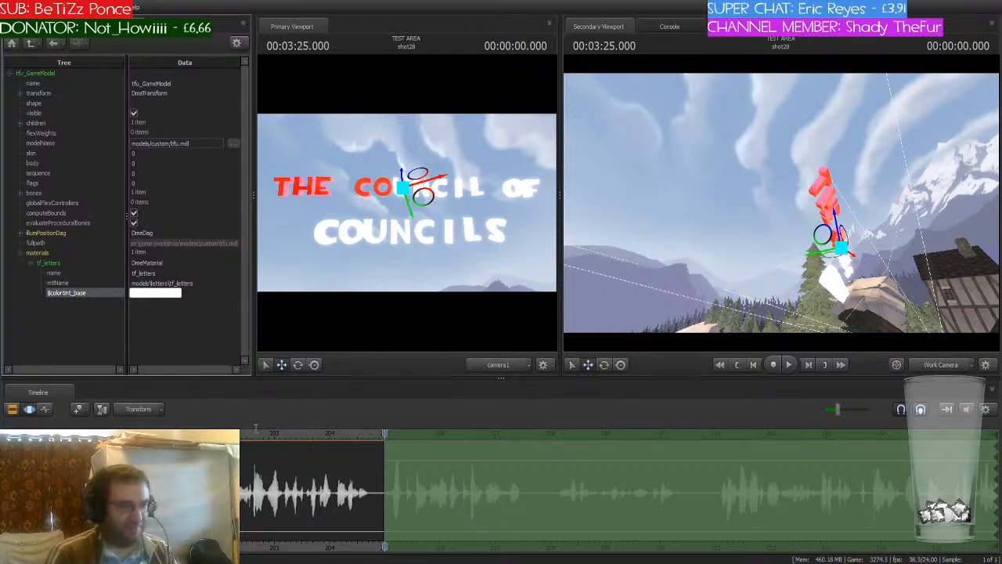
pyautogui.write('0')
pyautogui.doubleClick(255, 437)
pyautogui.write('0')
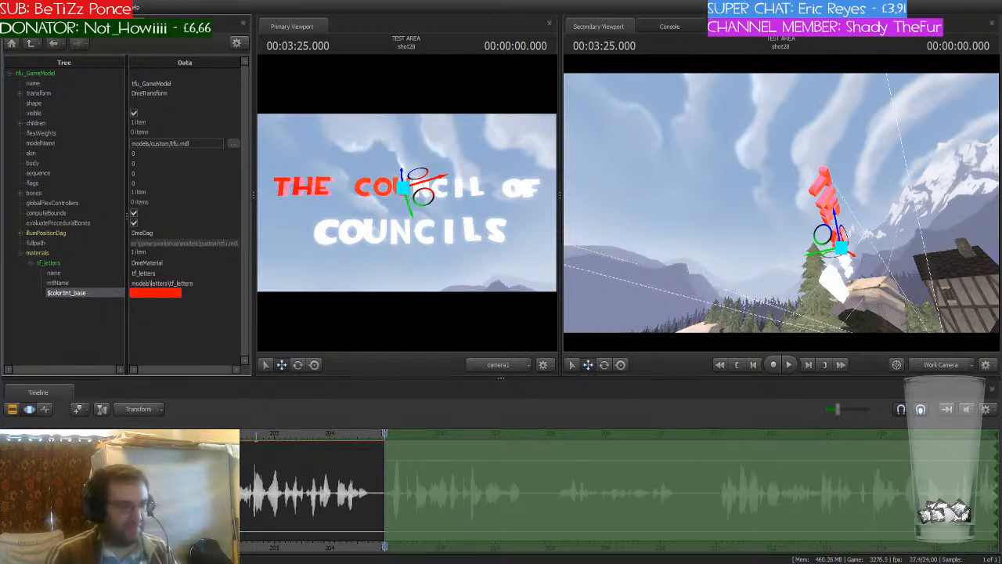
pyautogui.click(57, 327)
# - Set $colortint_base of the letter n's tf_letters override material in "Council" to red, with green and blue at 0
pyautogui.click(48, 26)
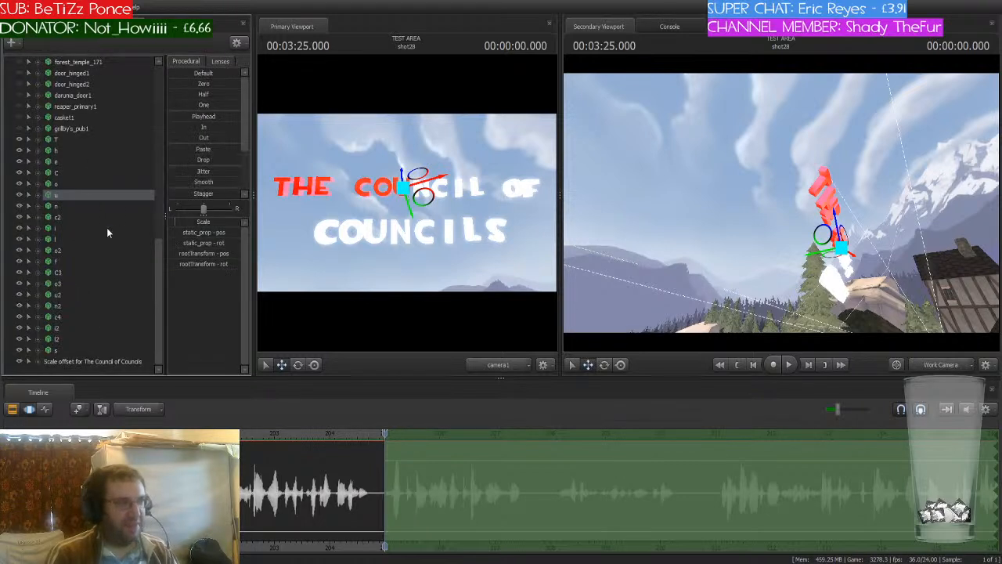
pyautogui.click(57, 206)
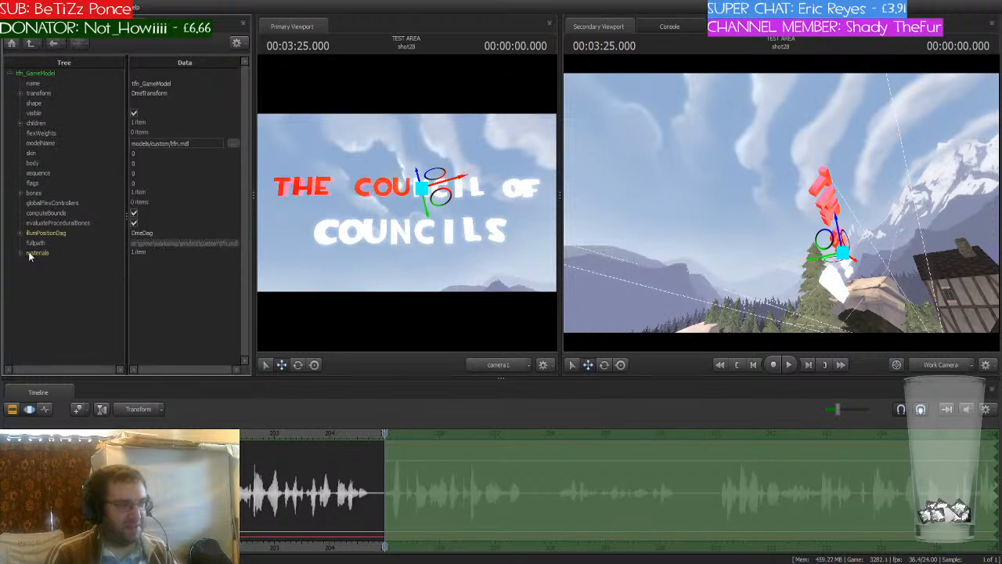
pyautogui.click(19, 253)
pyautogui.click(31, 262)
pyautogui.click(154, 296)
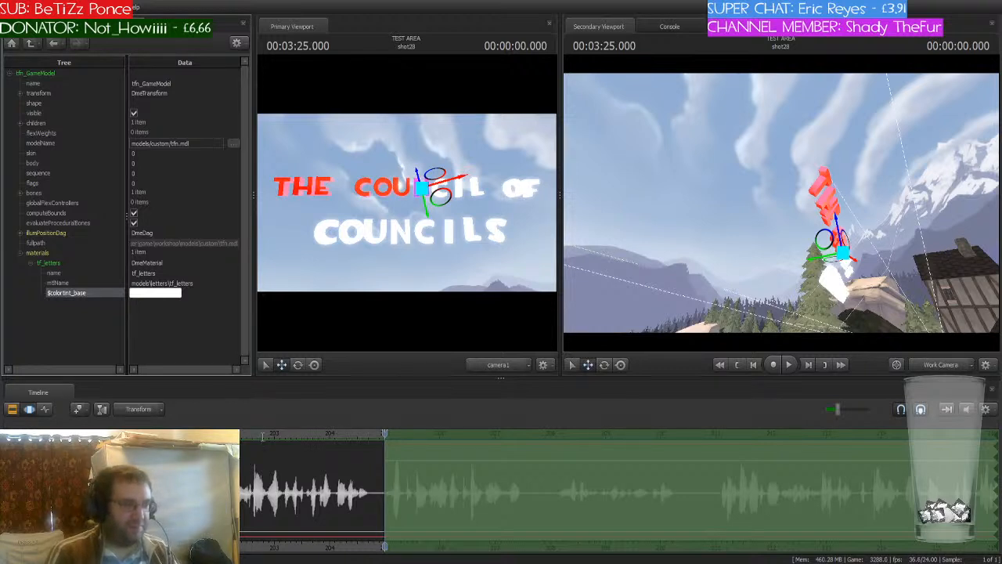
pyautogui.write('0')
pyautogui.press('Tab')
pyautogui.write('0')
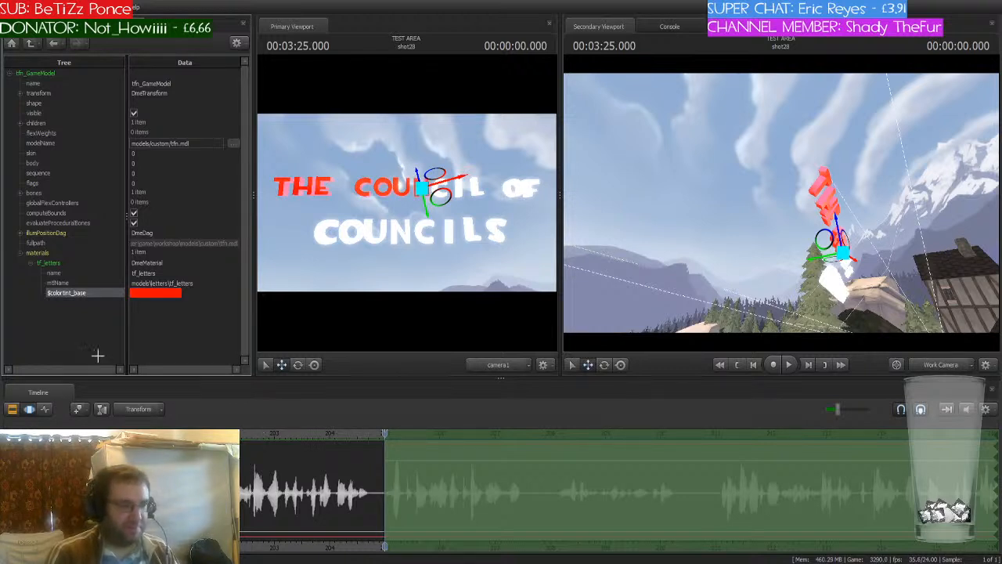
# - Set $colortint_base of the tf_letters override material on c2, the second c of "Council", to red
pyautogui.click(47, 25)
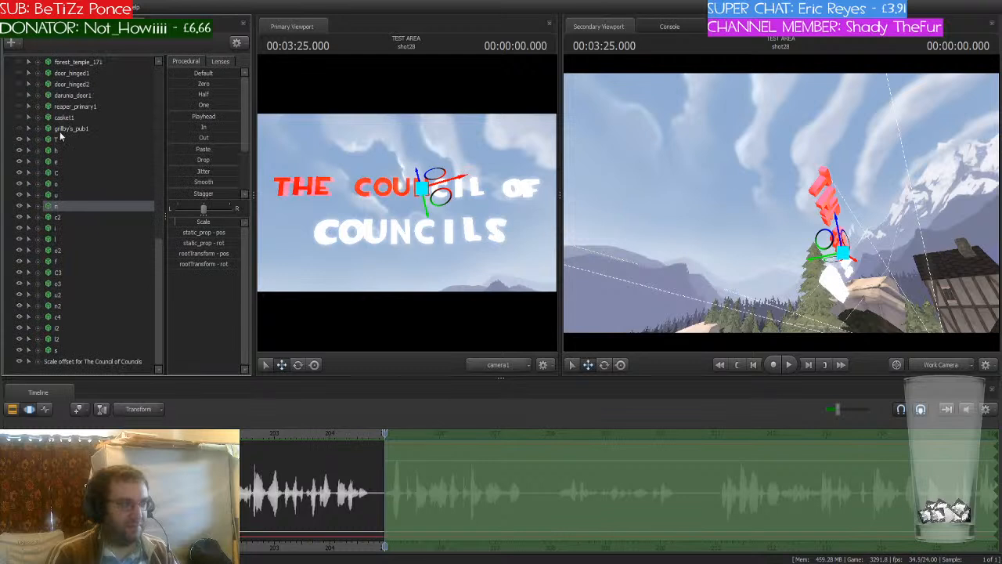
pyautogui.click(58, 217)
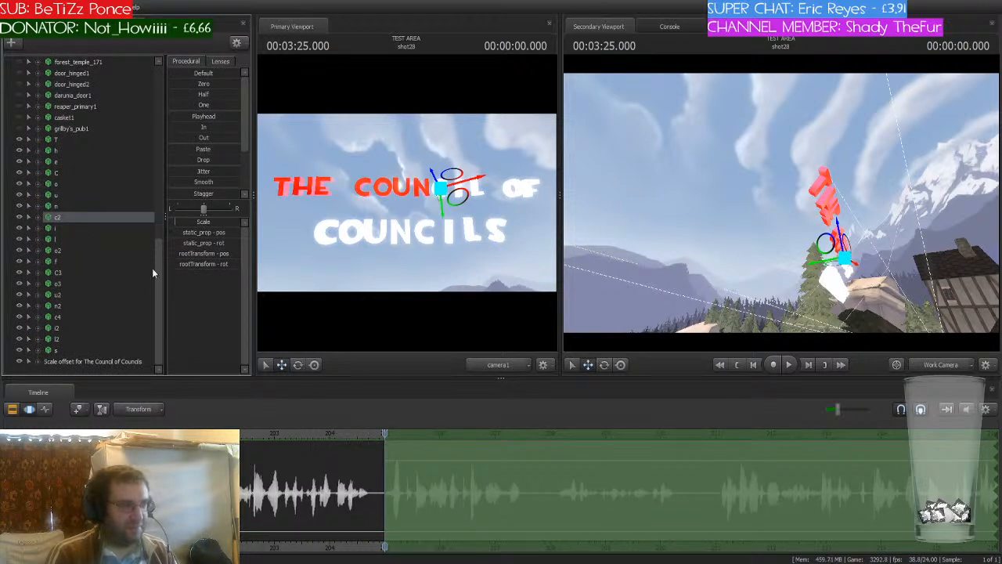
pyautogui.click(22, 253)
pyautogui.click(31, 263)
pyautogui.click(140, 298)
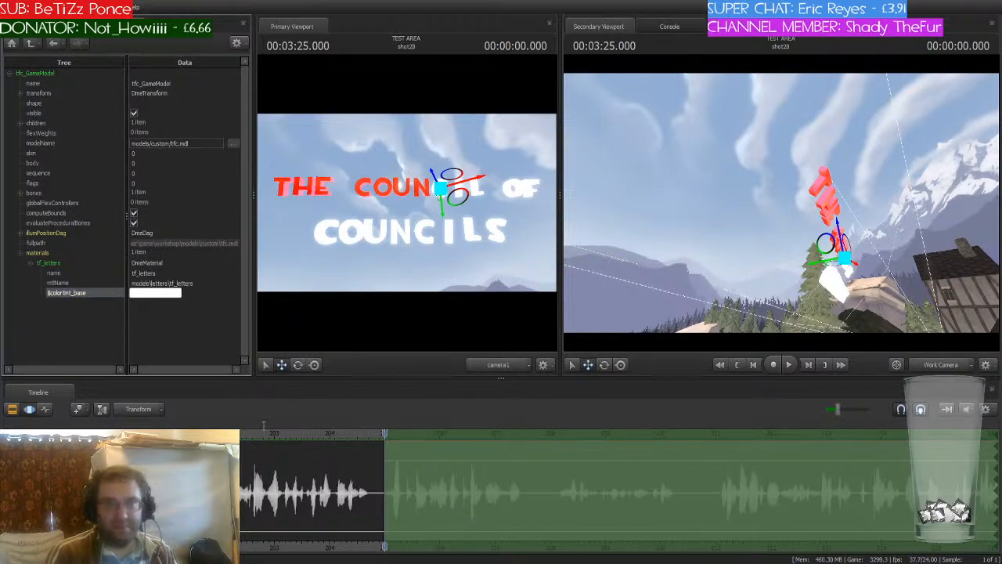
pyautogui.click(264, 434)
pyautogui.click(223, 413)
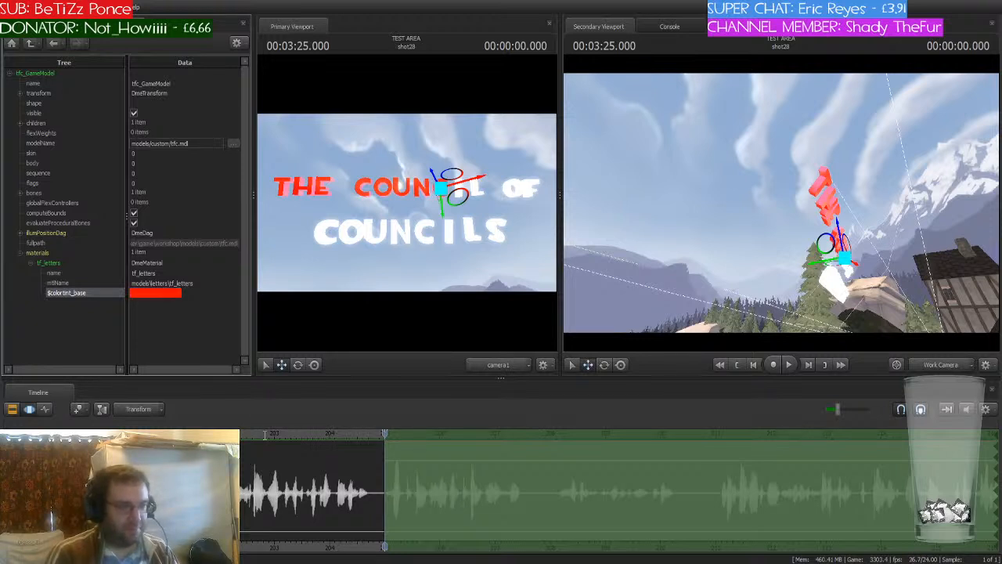
pyautogui.click(50, 320)
# - Set $colortint_base of the tf_letters override material on the letter i in "Council" to red
pyautogui.click(40, 26)
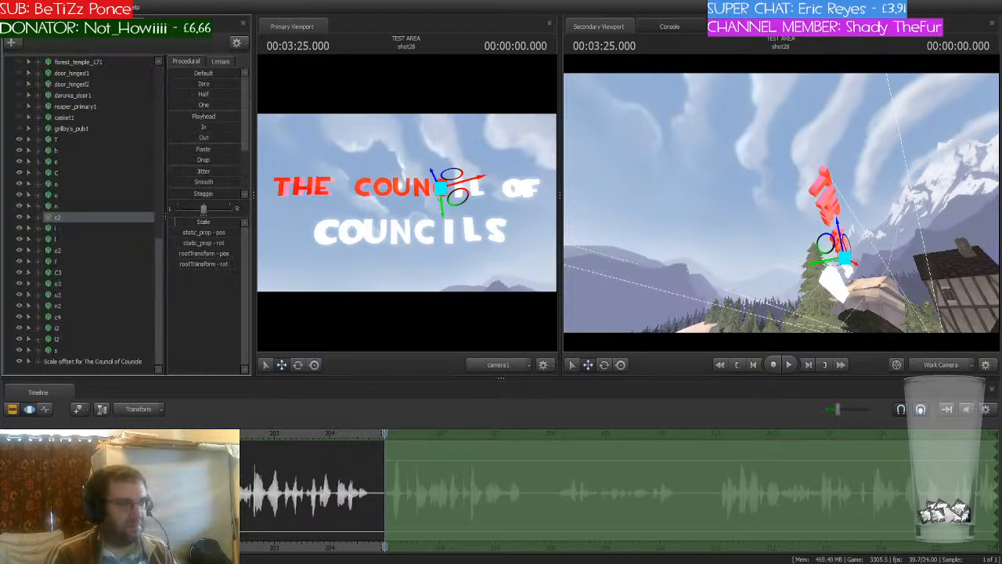
pyautogui.click(65, 229)
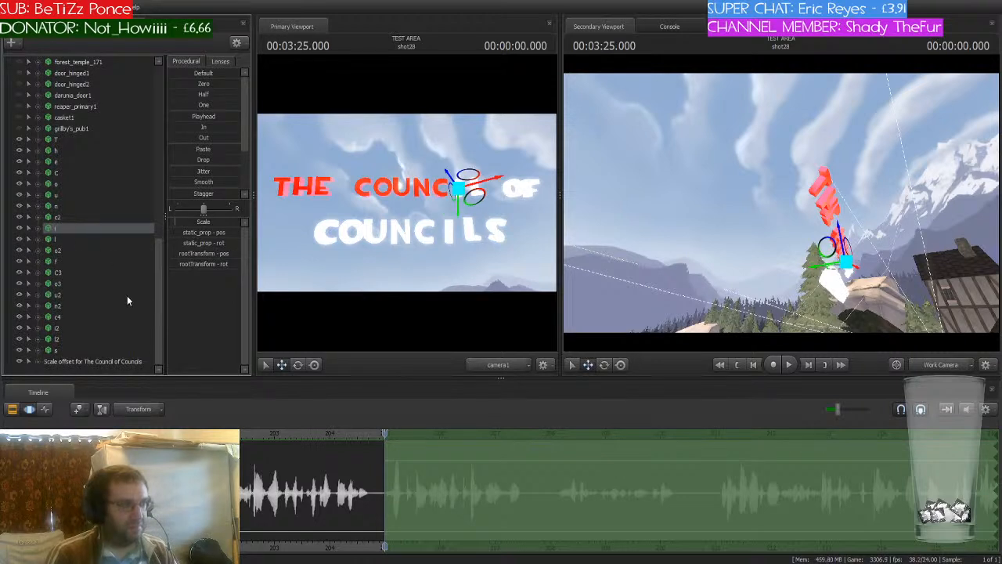
pyautogui.click(27, 251)
pyautogui.click(28, 262)
pyautogui.click(156, 296)
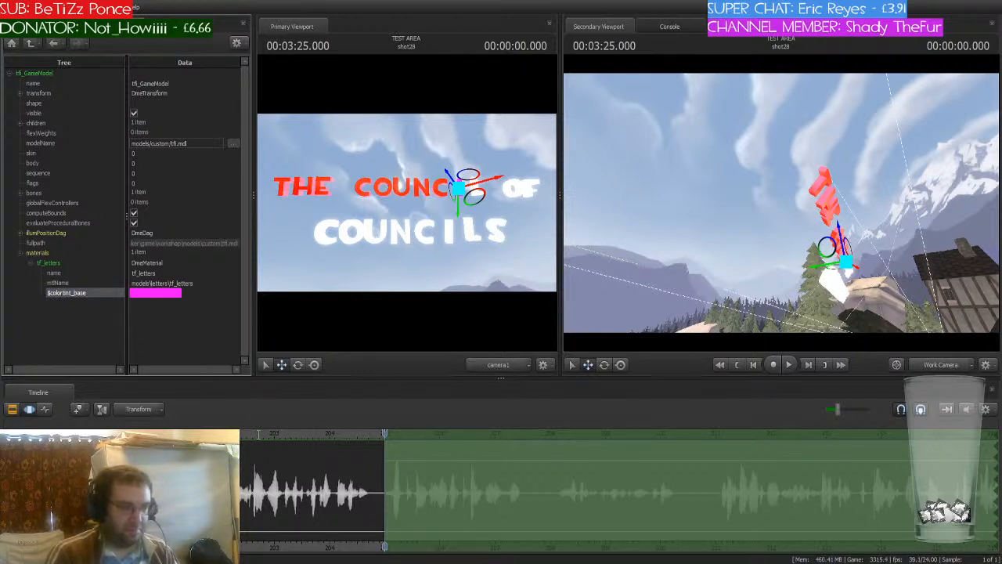
pyautogui.click(24, 343)
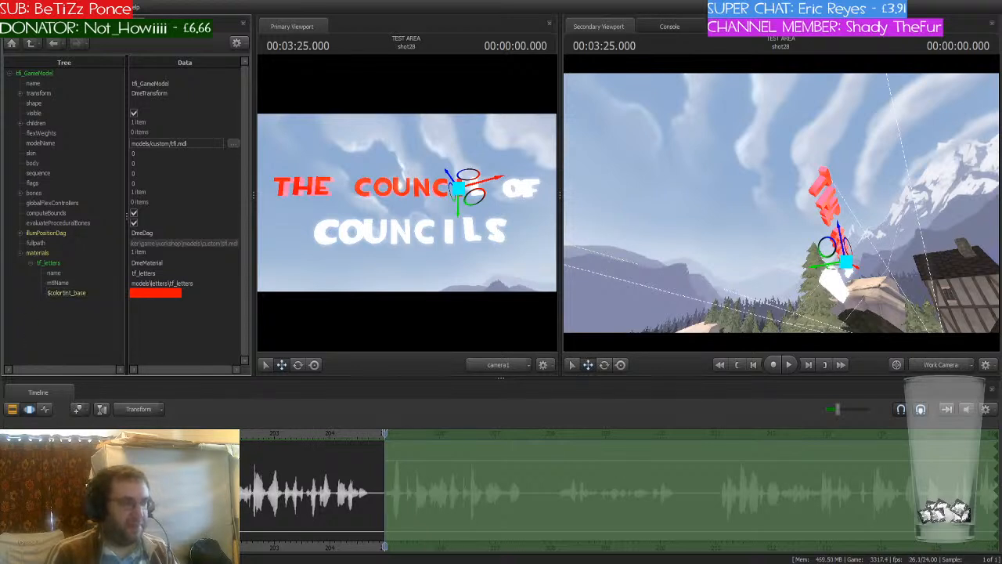
# - Set $colortint_base of the tf_letters override material on the letter l in "Council" to red
pyautogui.click(71, 239)
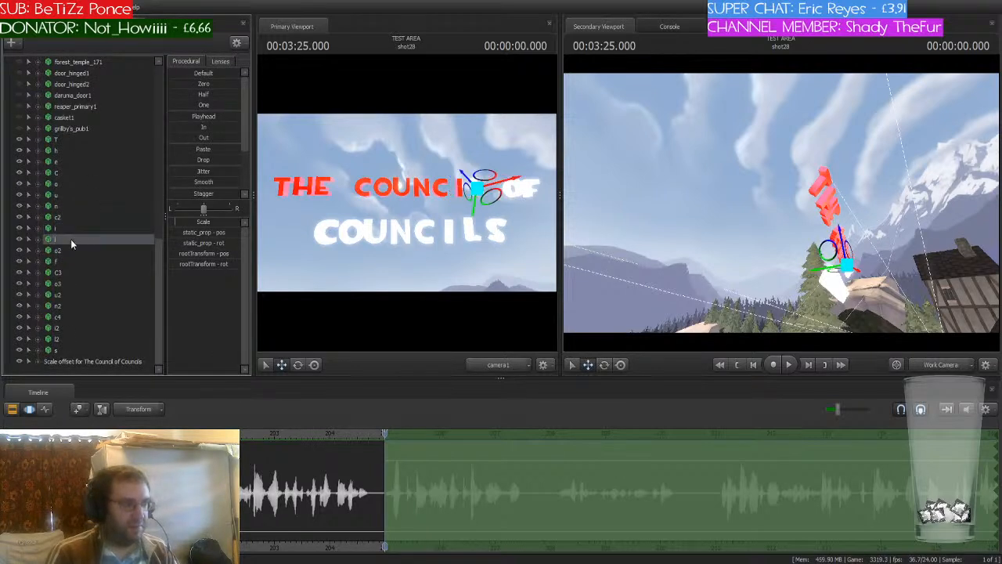
pyautogui.click(194, 306)
pyautogui.click(20, 253)
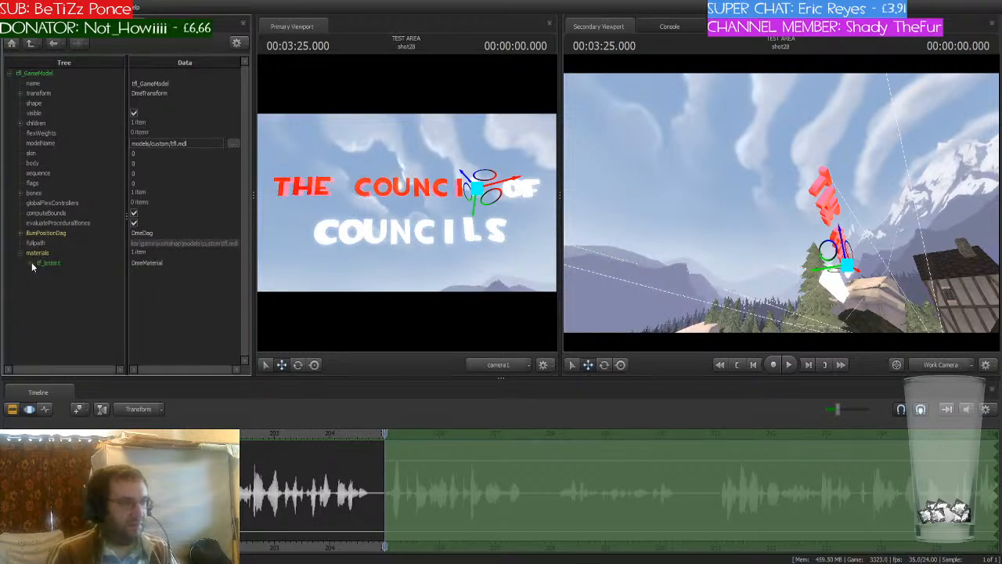
pyautogui.click(29, 262)
pyautogui.click(149, 294)
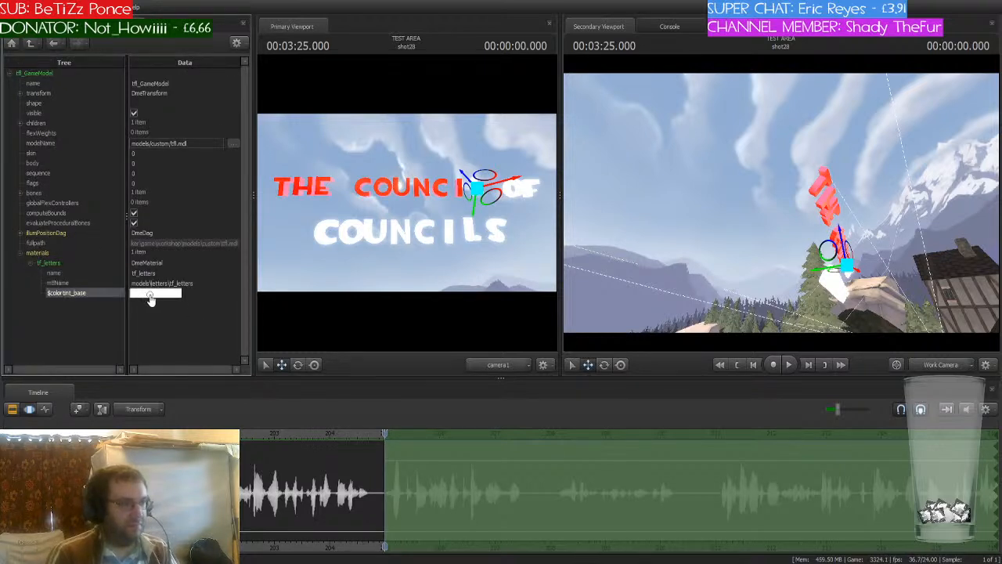
pyautogui.click(263, 439)
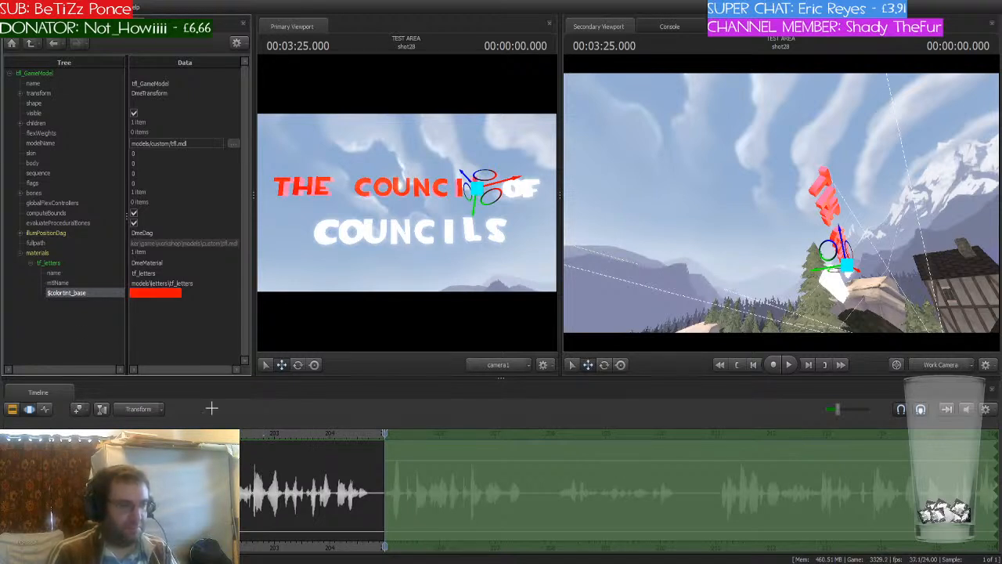
# - Set $colortint_base of the tf_letters override material on o2, the o of "of", to red, with green and blue at 0
pyautogui.click(39, 25)
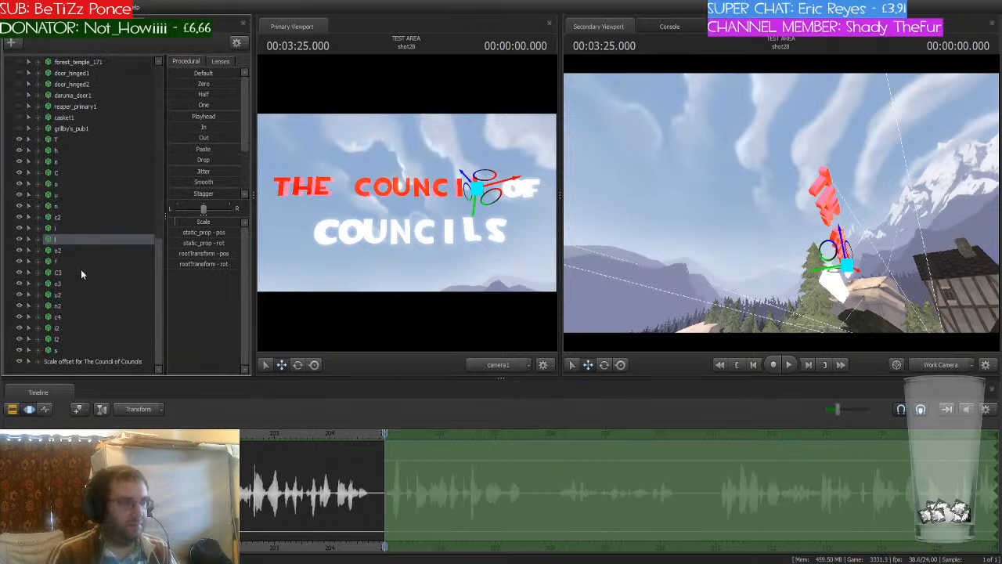
pyautogui.click(63, 251)
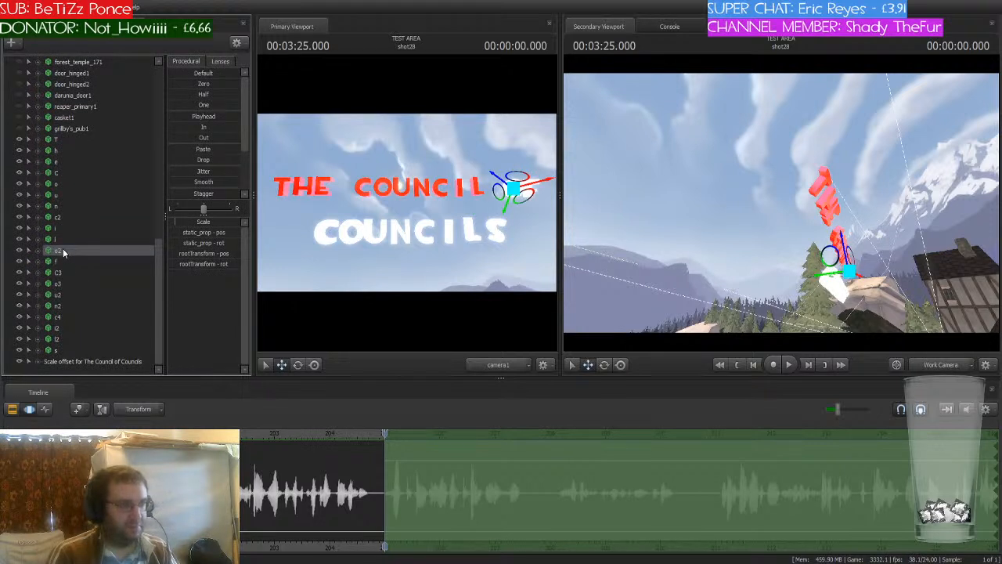
pyautogui.click(191, 312)
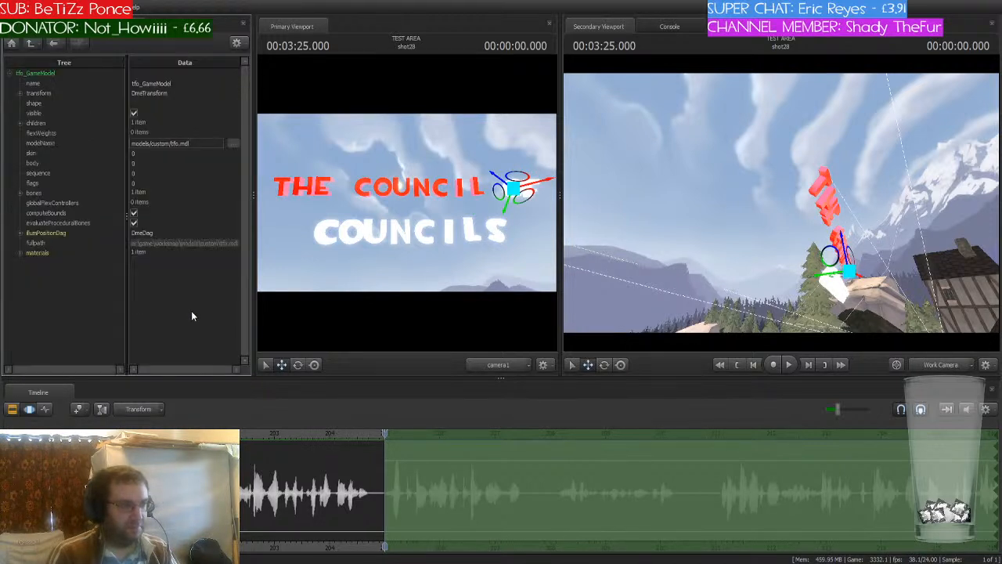
pyautogui.click(22, 254)
pyautogui.click(30, 263)
pyautogui.click(170, 293)
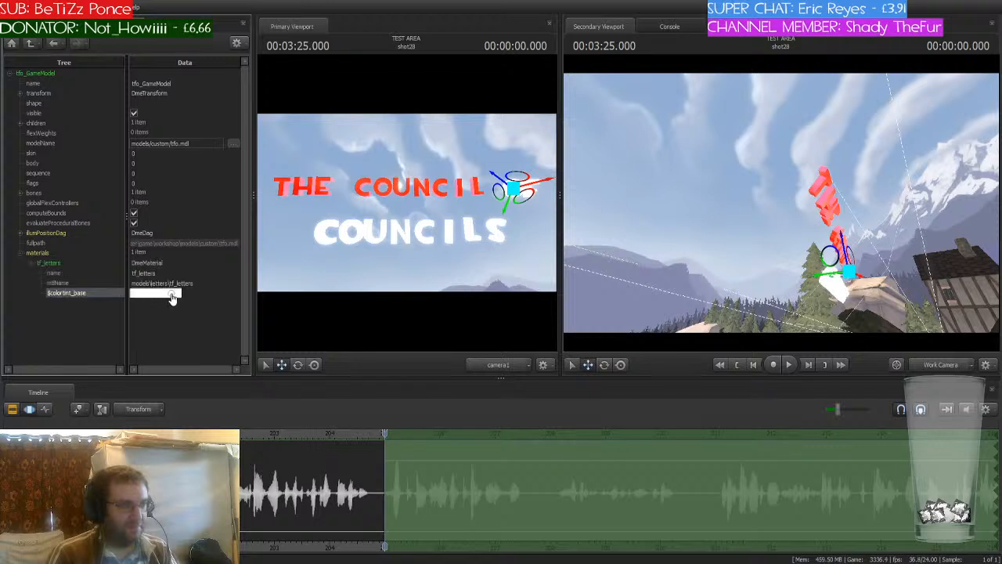
pyautogui.click(266, 432)
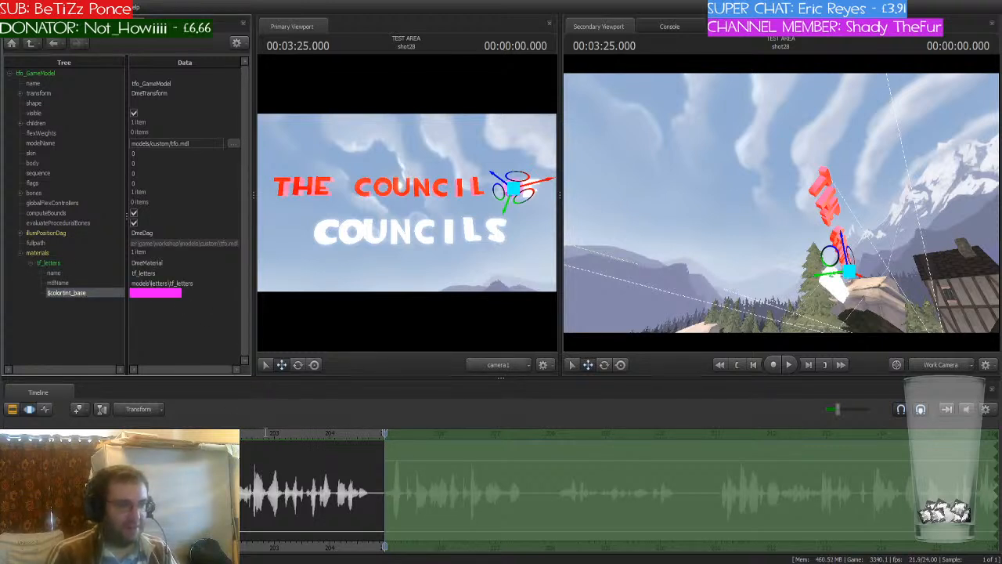
pyautogui.write('0')
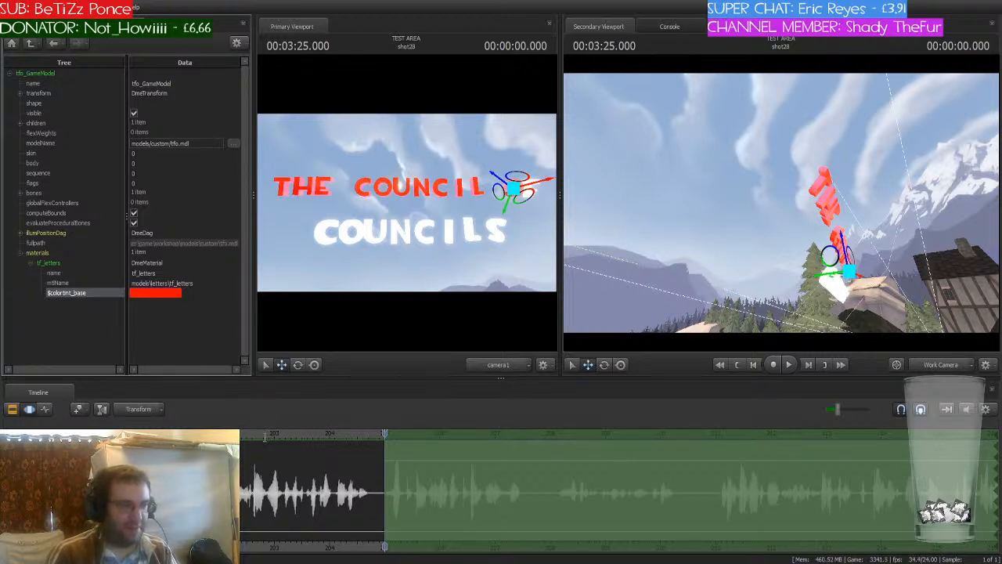
pyautogui.click(57, 330)
# - Set $colortint_base of the tf_letters override material on the letter f of "of" to red
pyautogui.click(44, 26)
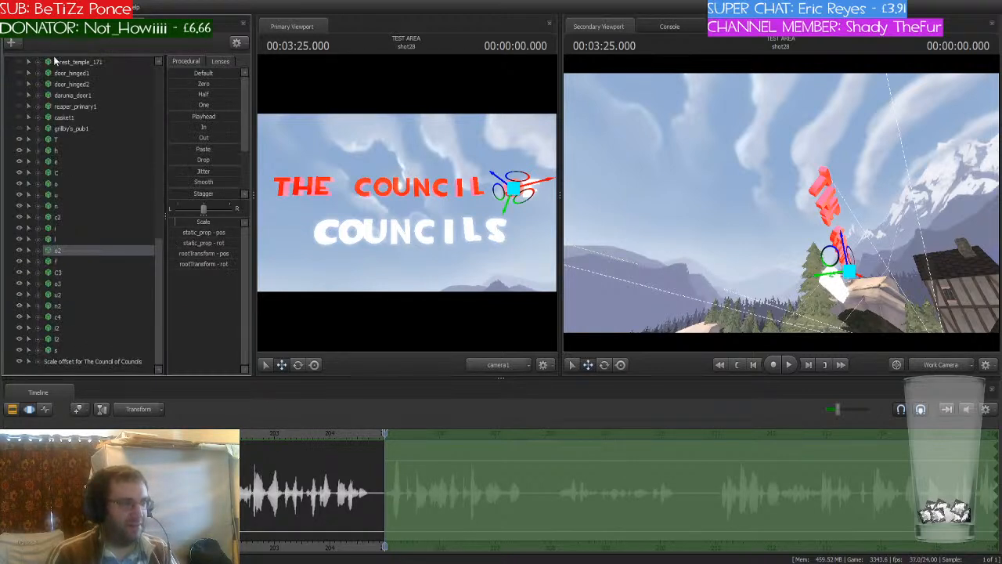
pyautogui.click(65, 261)
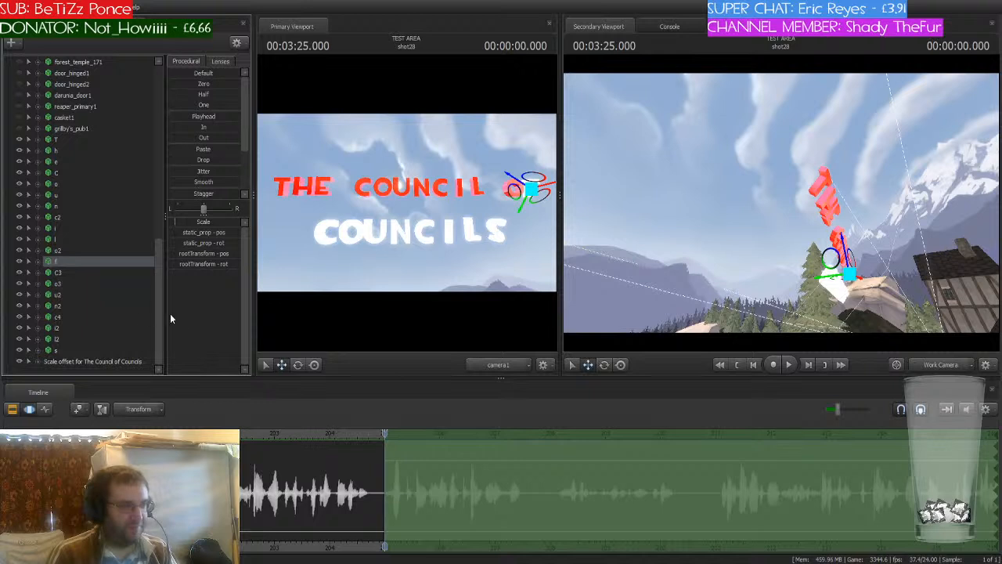
pyautogui.click(192, 326)
pyautogui.click(20, 253)
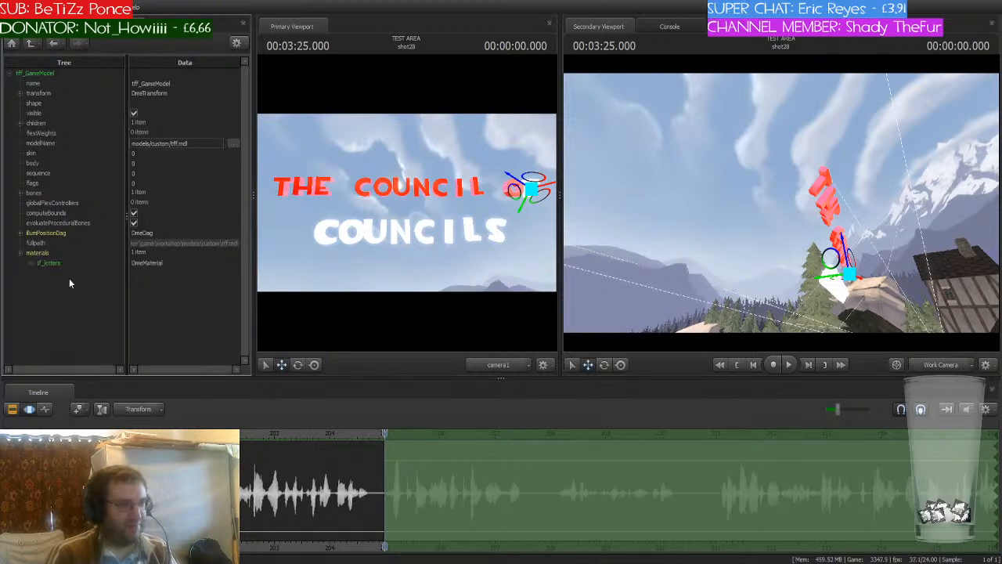
pyautogui.click(30, 263)
pyautogui.click(151, 295)
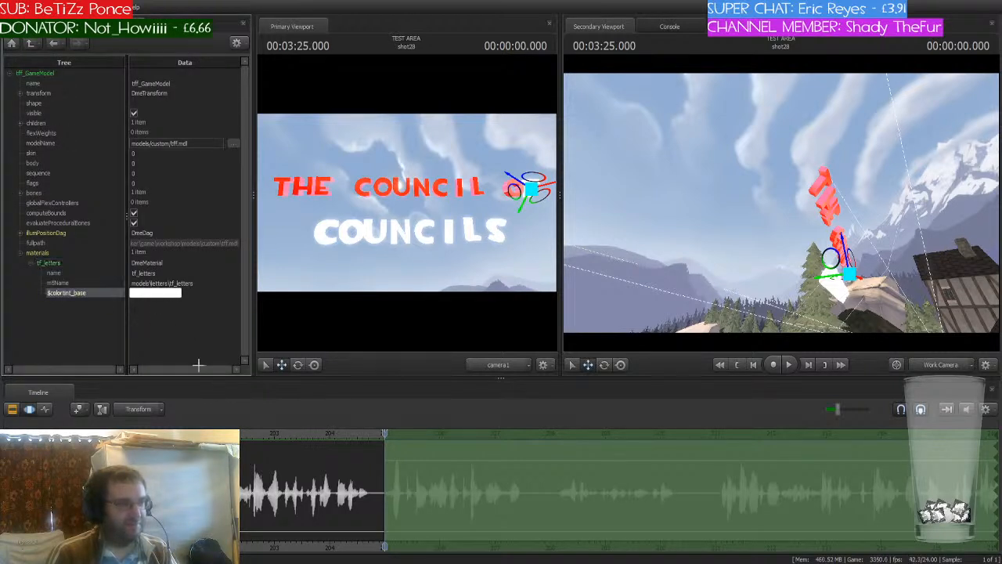
pyautogui.click(259, 435)
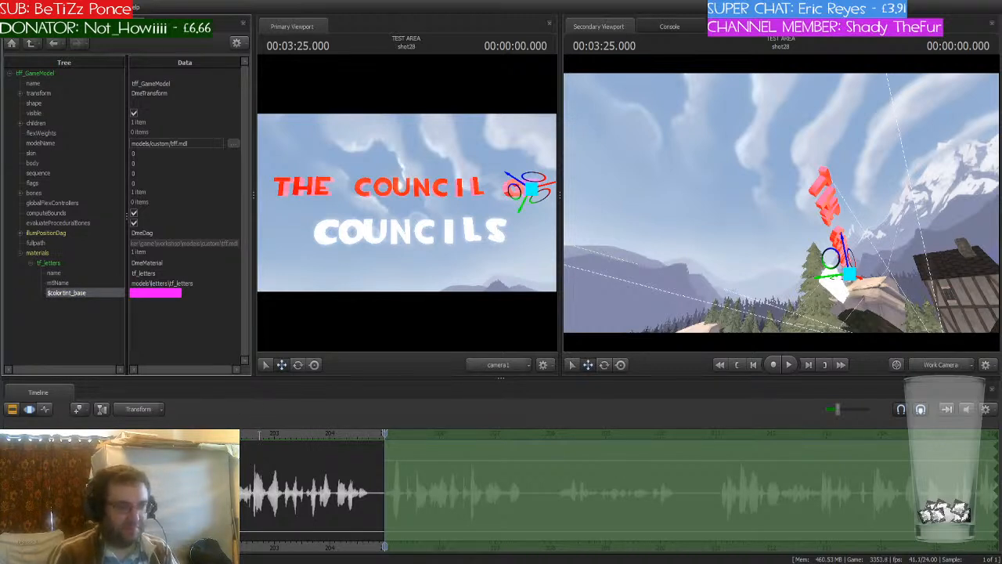
pyautogui.click(81, 355)
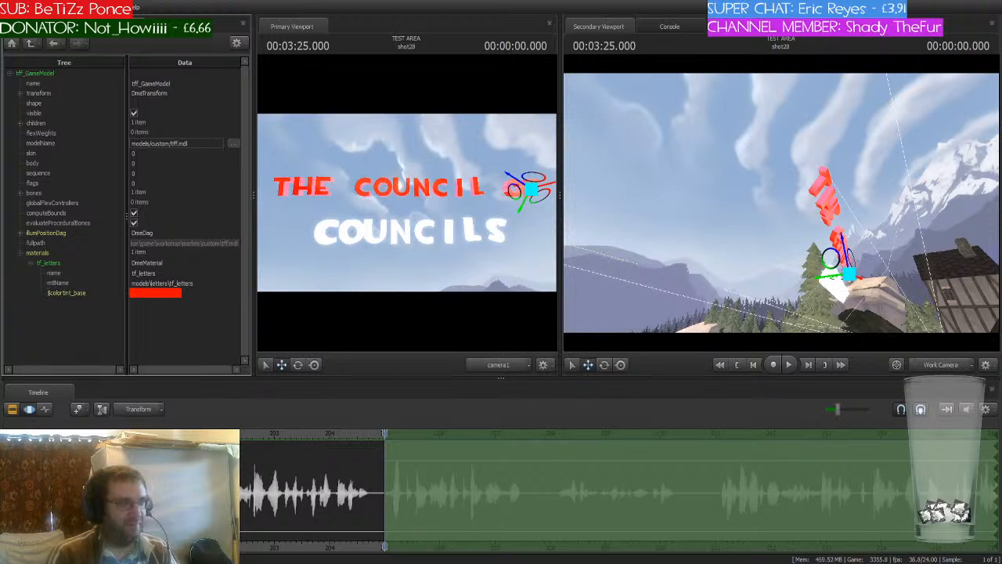
# - Set $colortint_base of the tf_letters override material on C3, the first letter of "Councils", to red, with green and blue at 0
pyautogui.click(36, 26)
pyautogui.click(73, 272)
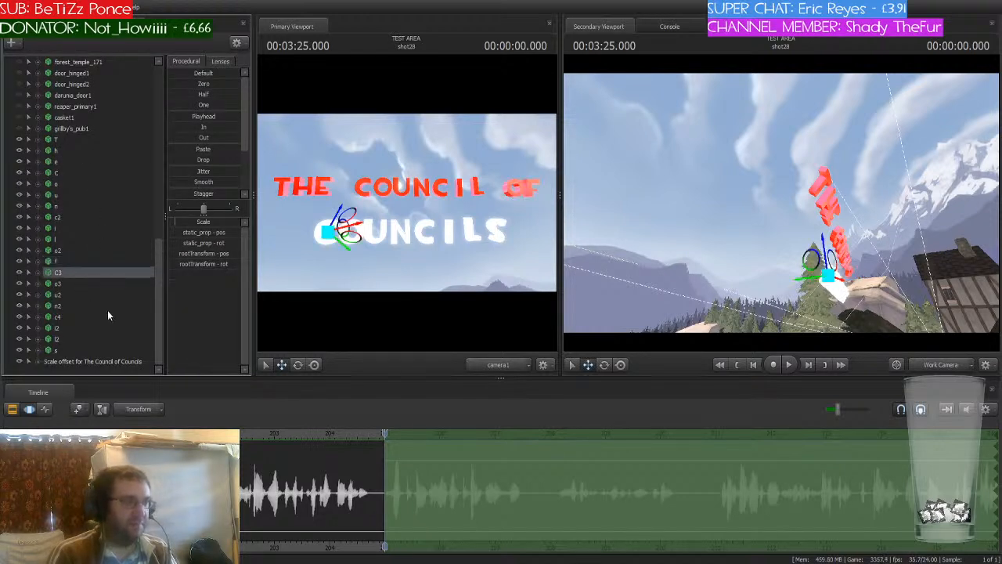
pyautogui.click(201, 338)
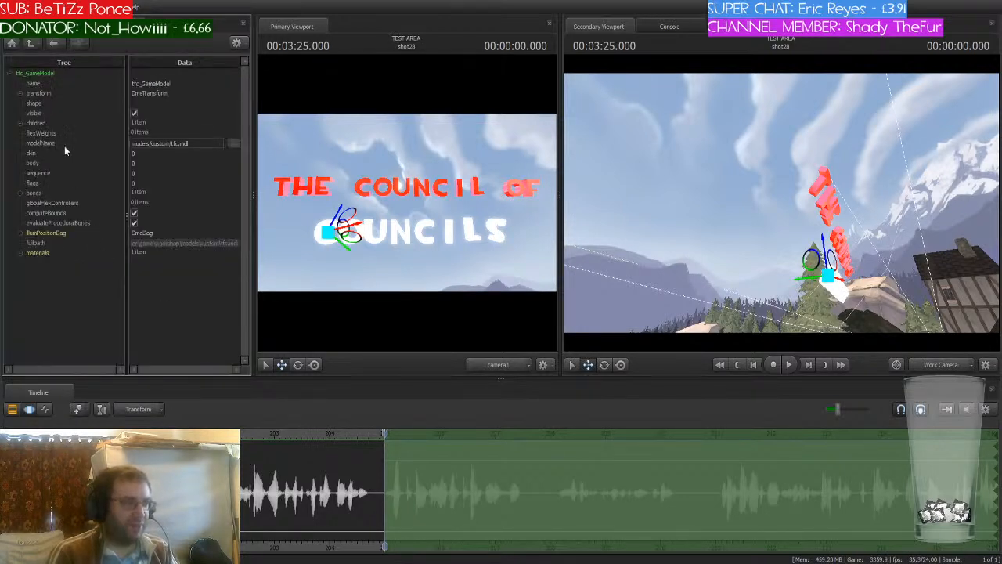
pyautogui.click(19, 253)
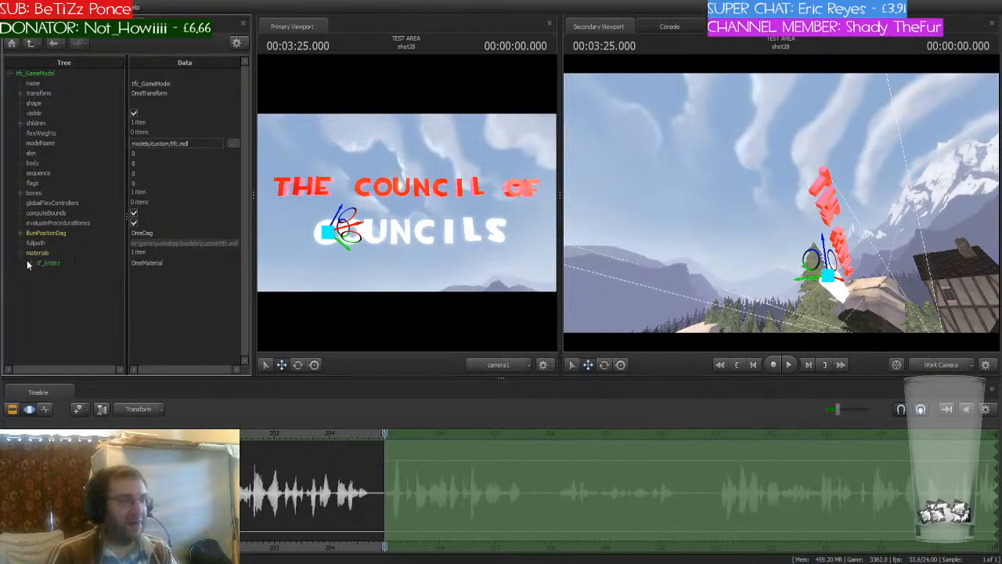
pyautogui.click(29, 263)
pyautogui.click(74, 292)
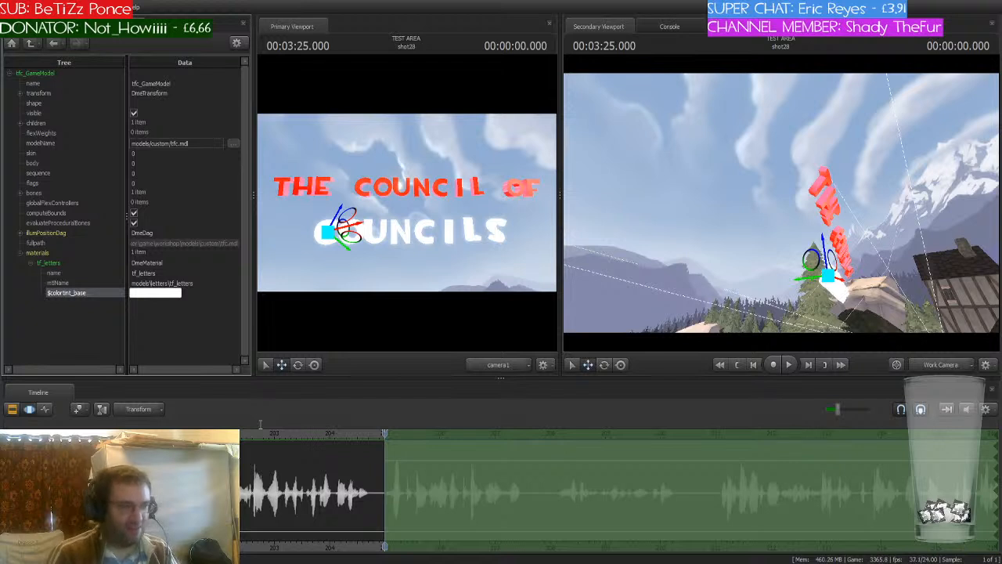
pyautogui.write('0')
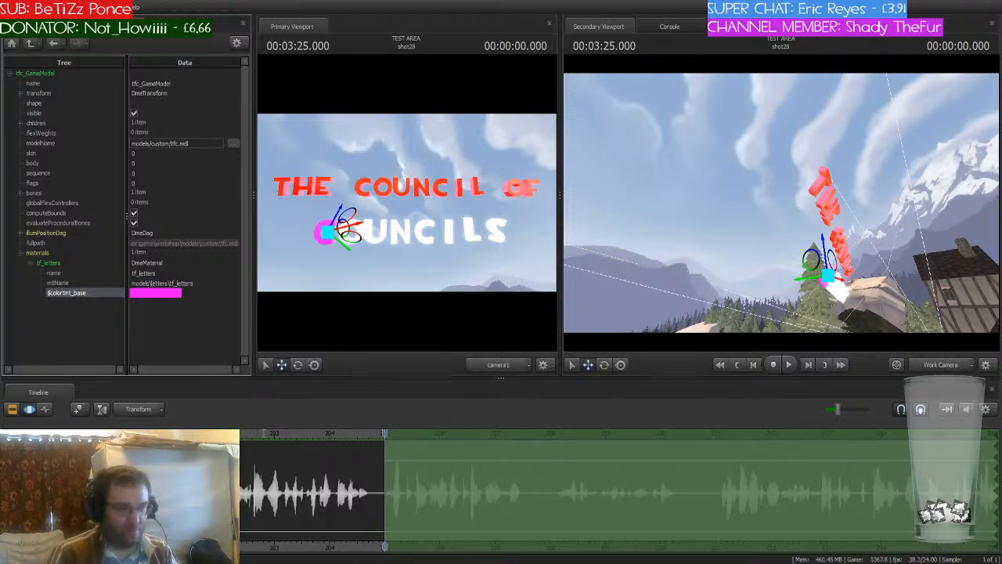
pyautogui.click(73, 331)
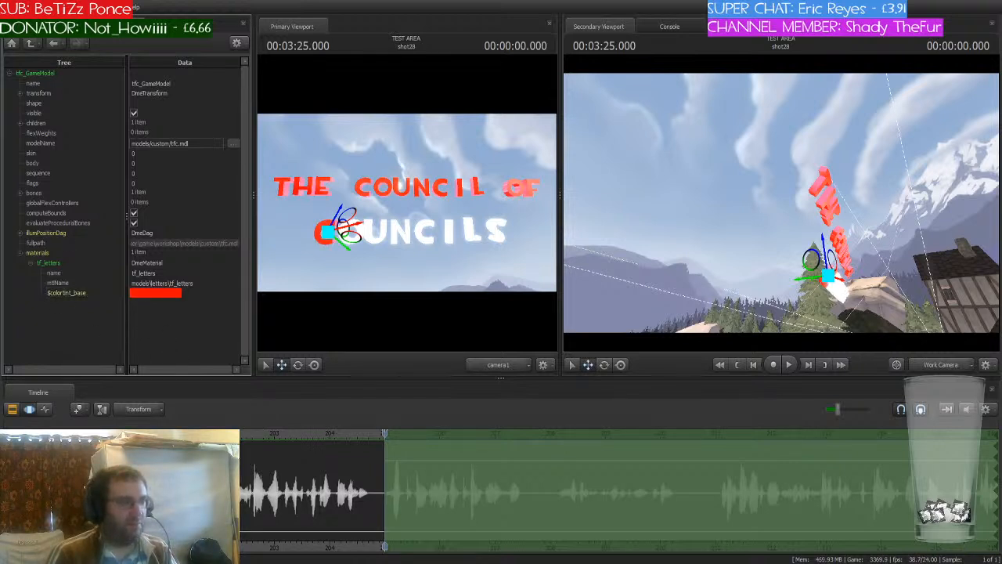
# - Set $colortint_base of the tf_letters override material on o3, the o of "Councils", to red
pyautogui.click(43, 26)
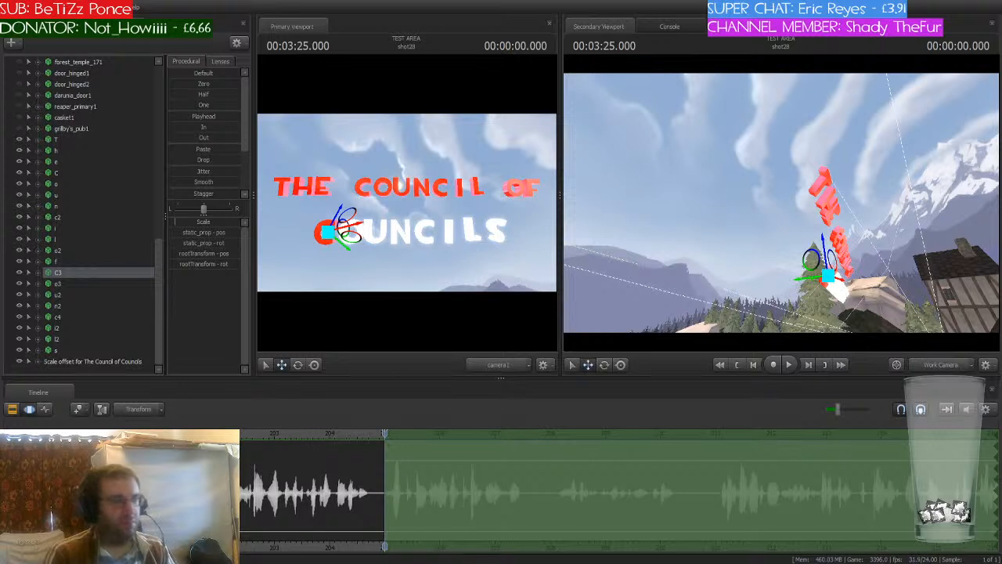
pyautogui.click(76, 285)
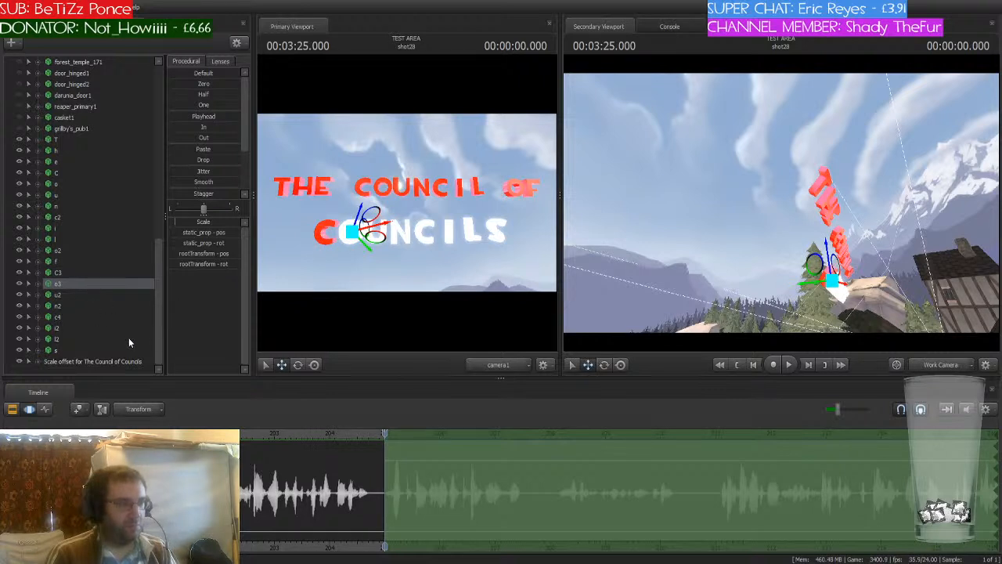
pyautogui.click(20, 253)
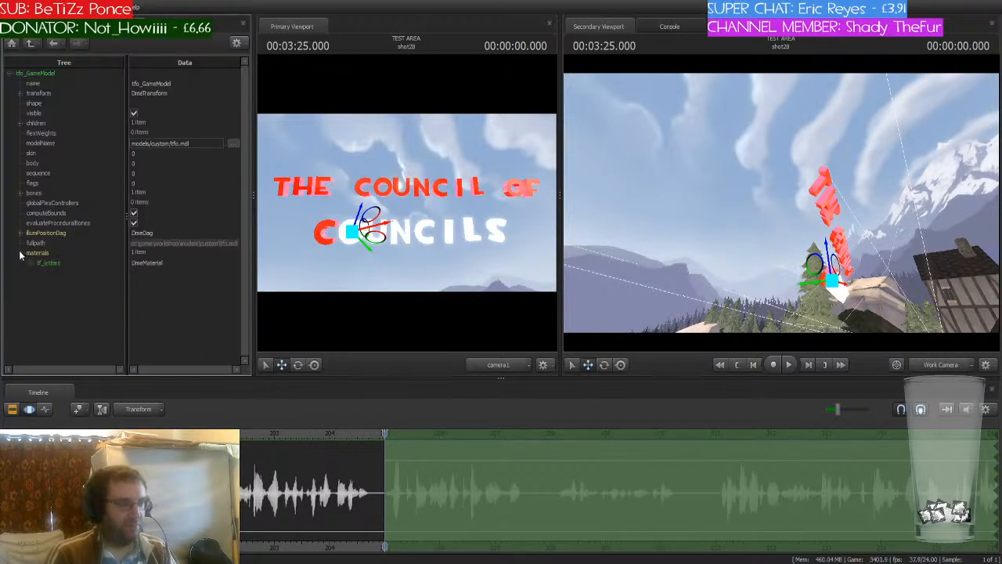
pyautogui.click(31, 263)
pyautogui.click(148, 293)
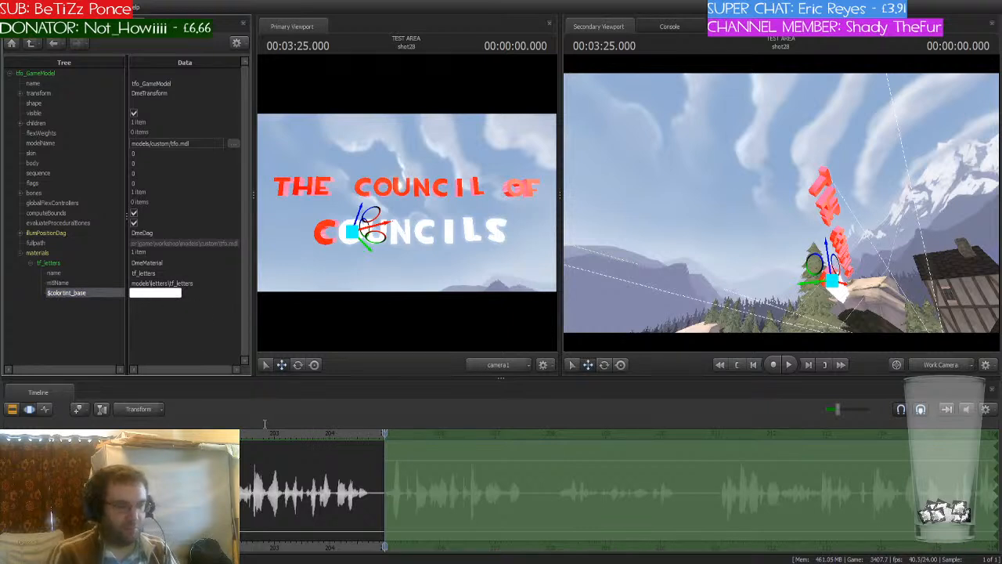
pyautogui.press('Tab')
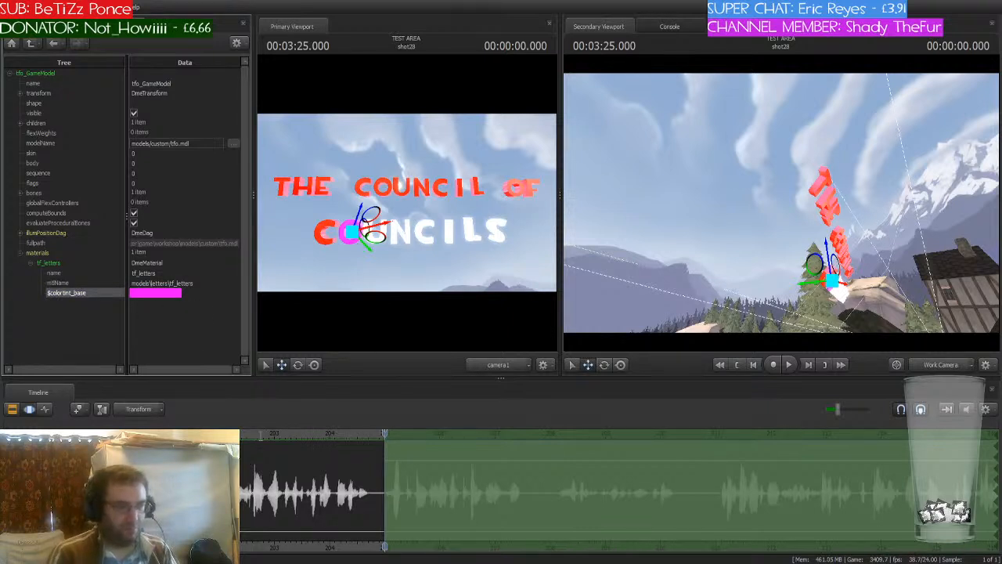
pyautogui.press('Tab')
pyautogui.click(99, 342)
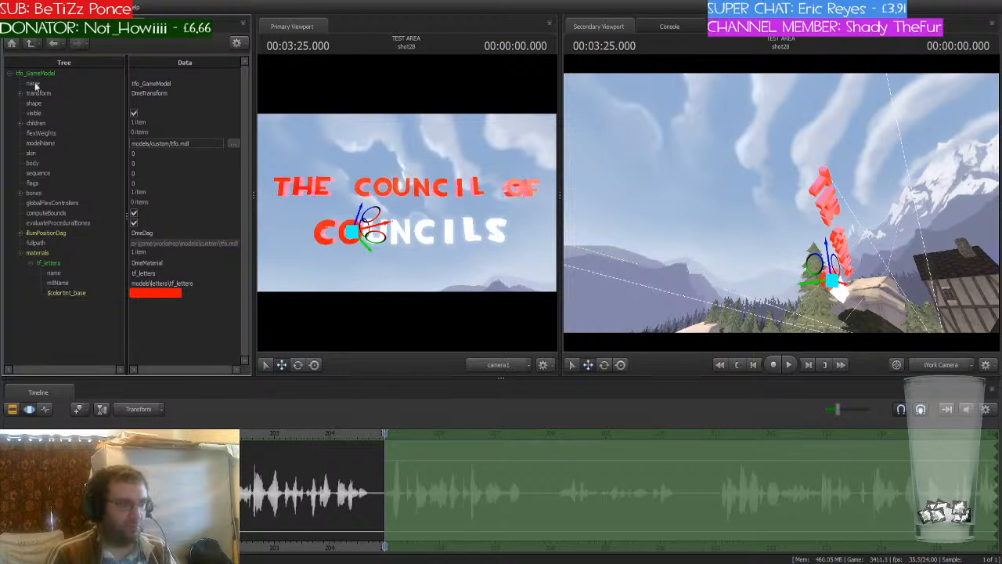
# - Set $colortint_base of the tf_letters override material on u2, the u of "Councils", to red
pyautogui.click(43, 26)
pyautogui.click(61, 294)
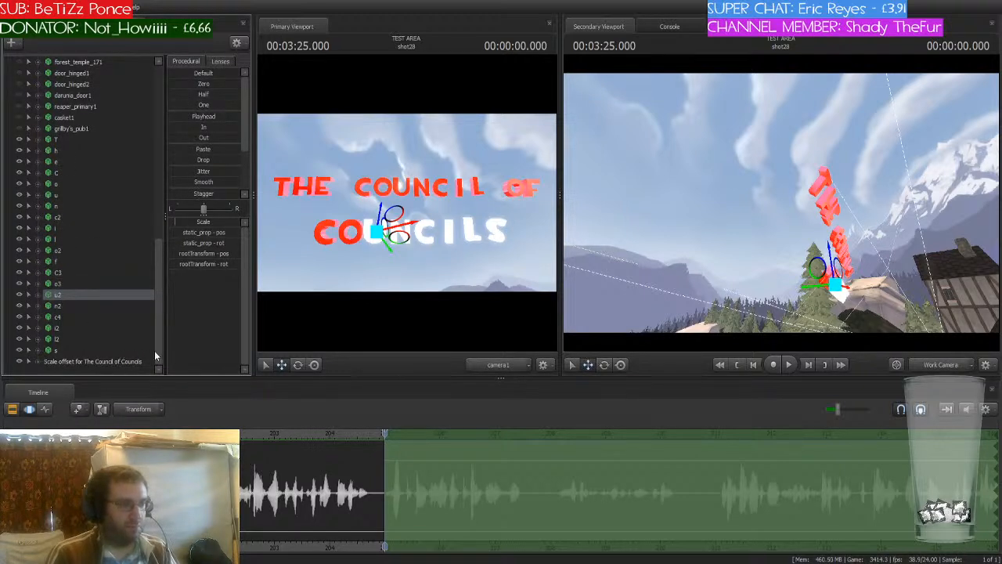
pyautogui.click(173, 360)
pyautogui.click(21, 253)
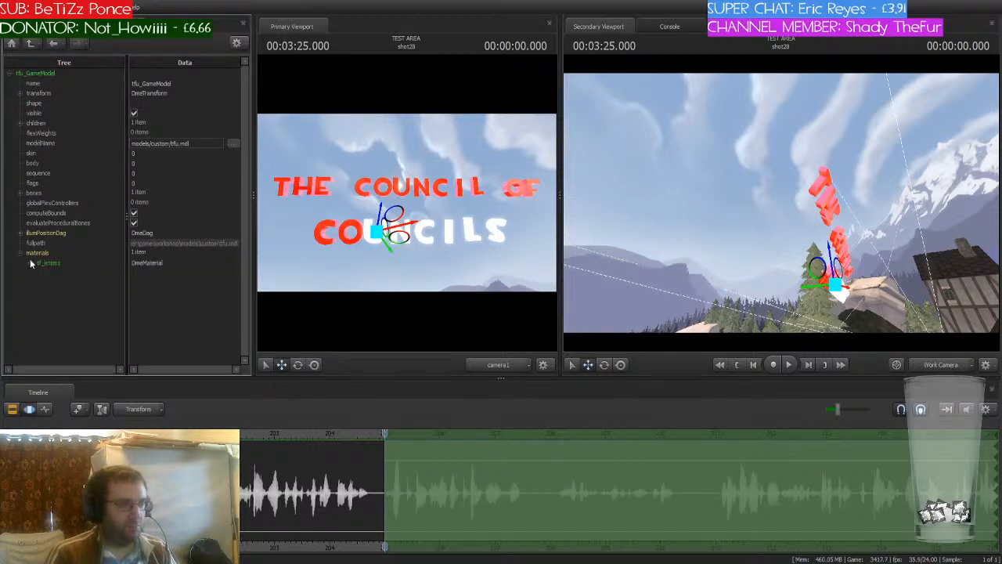
pyautogui.click(29, 263)
pyautogui.click(160, 295)
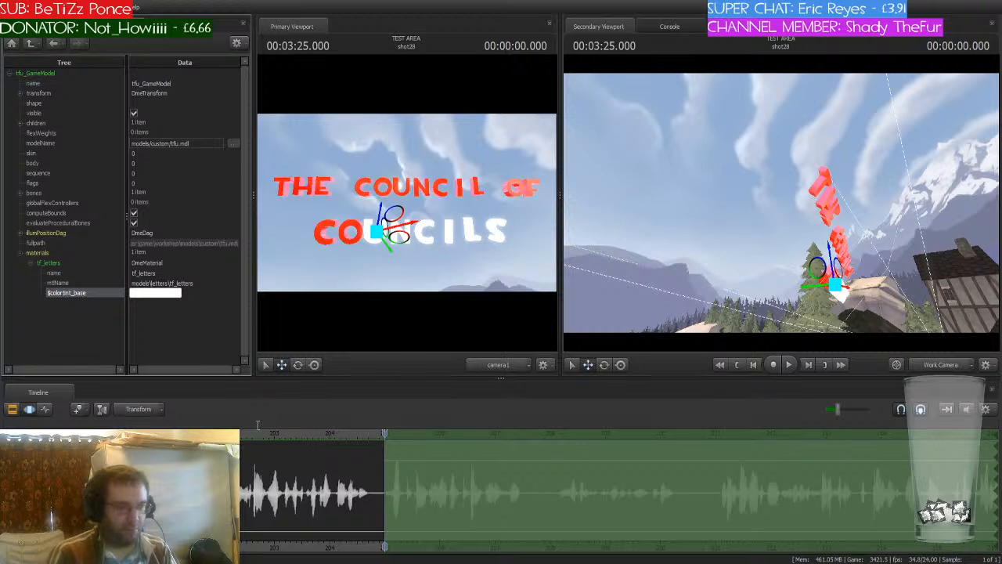
pyautogui.click(156, 436)
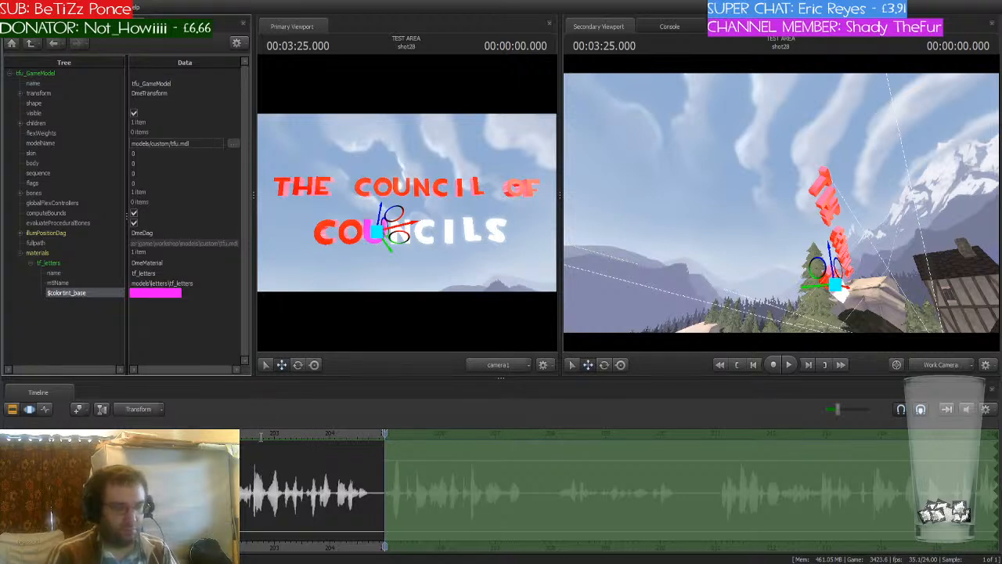
pyautogui.click(116, 361)
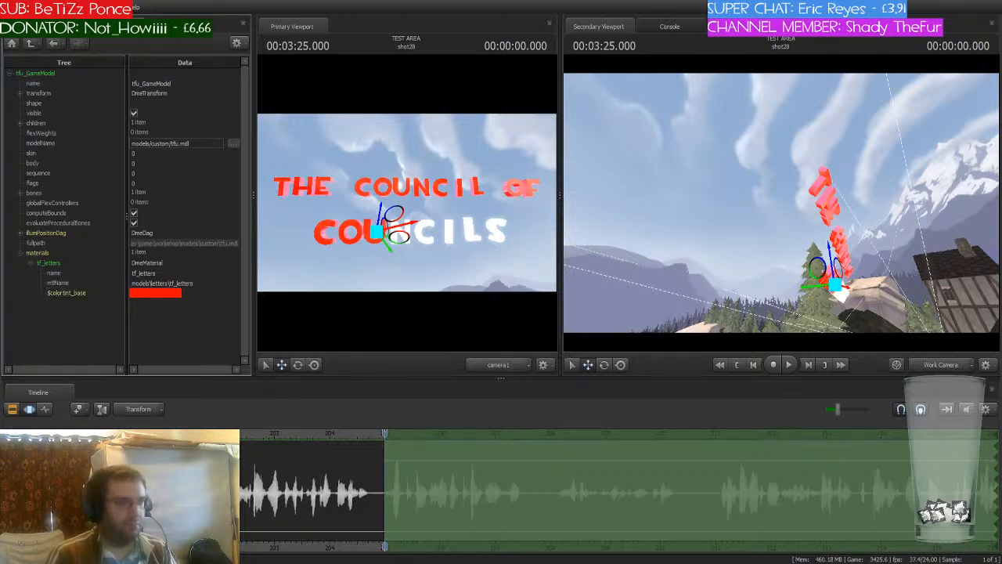
# - Set $colortint_base of the tf_letters override material on n2, the n of "Councils", to red, with green and blue at 0
pyautogui.click(40, 25)
pyautogui.click(64, 306)
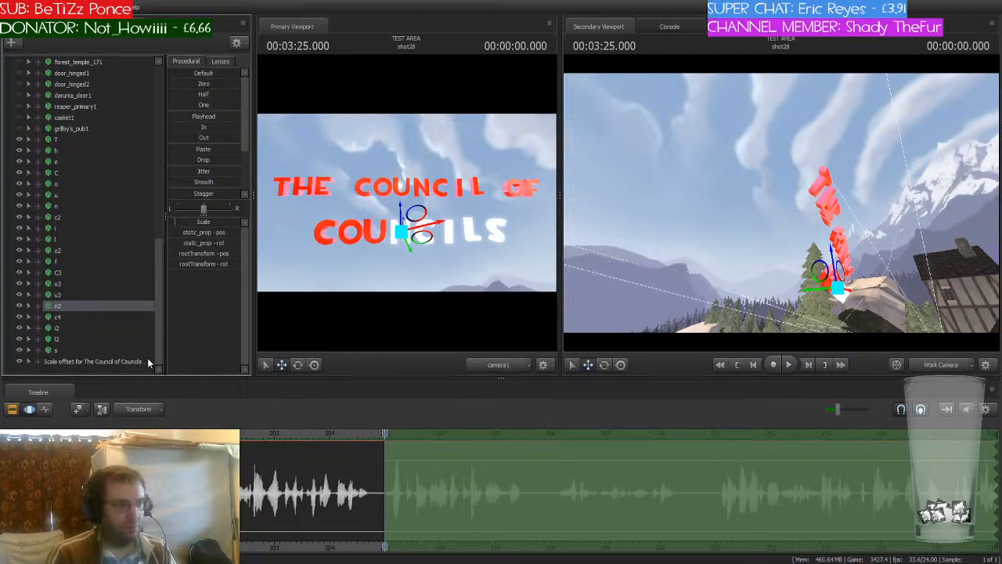
pyautogui.click(194, 368)
pyautogui.click(20, 252)
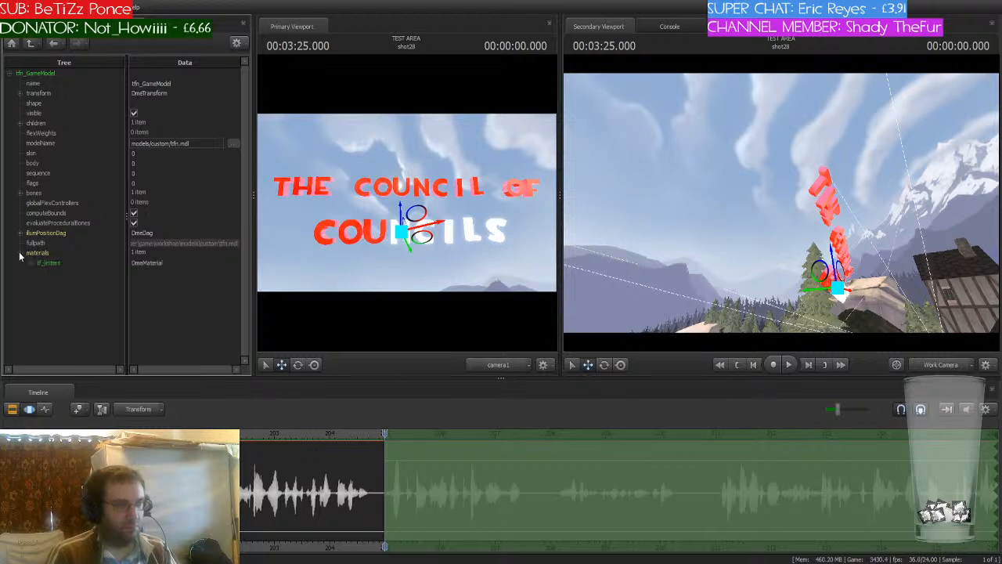
pyautogui.click(31, 264)
pyautogui.click(66, 292)
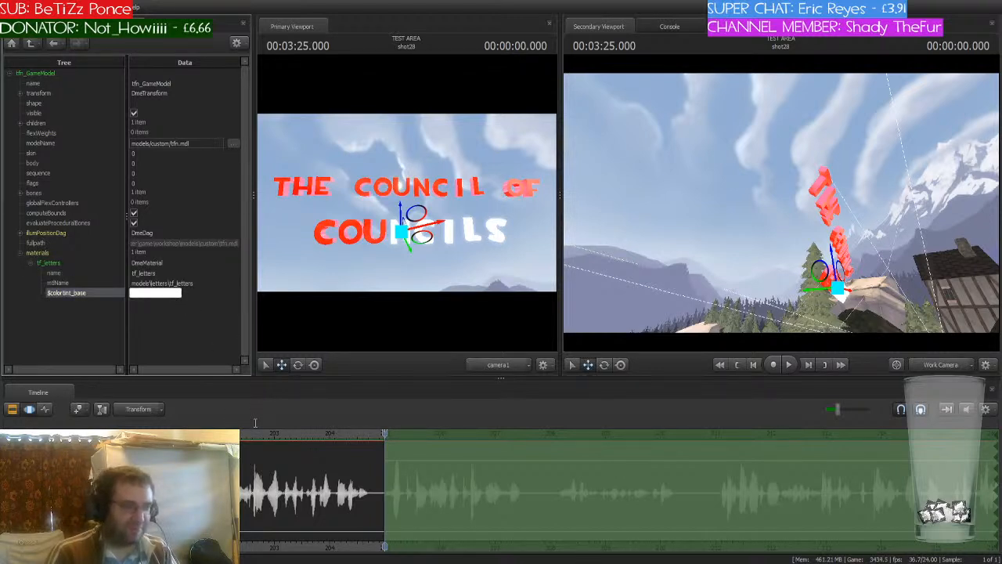
pyautogui.write('0')
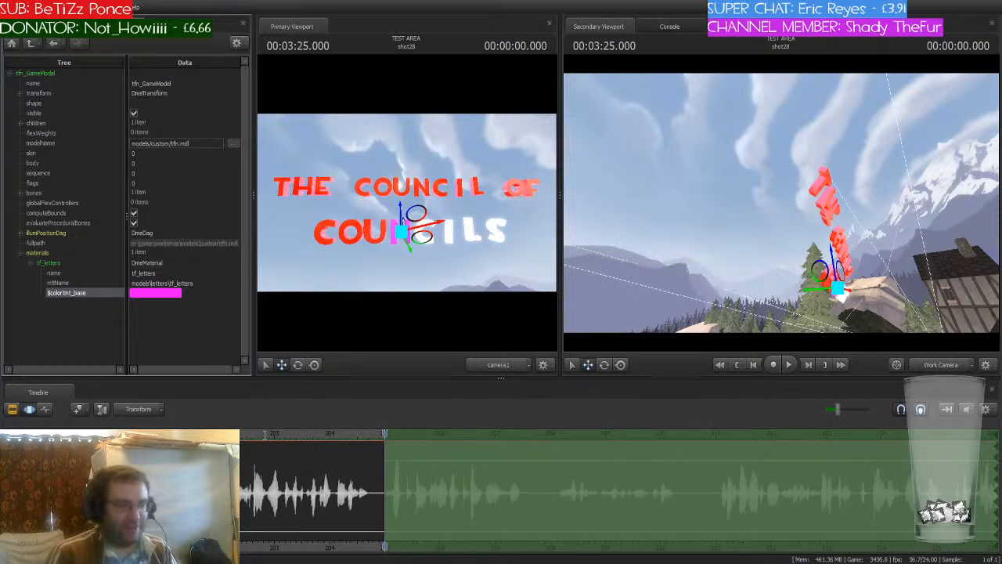
pyautogui.write('0')
pyautogui.click(19, 324)
# - Set $colortint_base of the tf_letters override material on c4, the second c of "Councils", to red
pyautogui.click(55, 27)
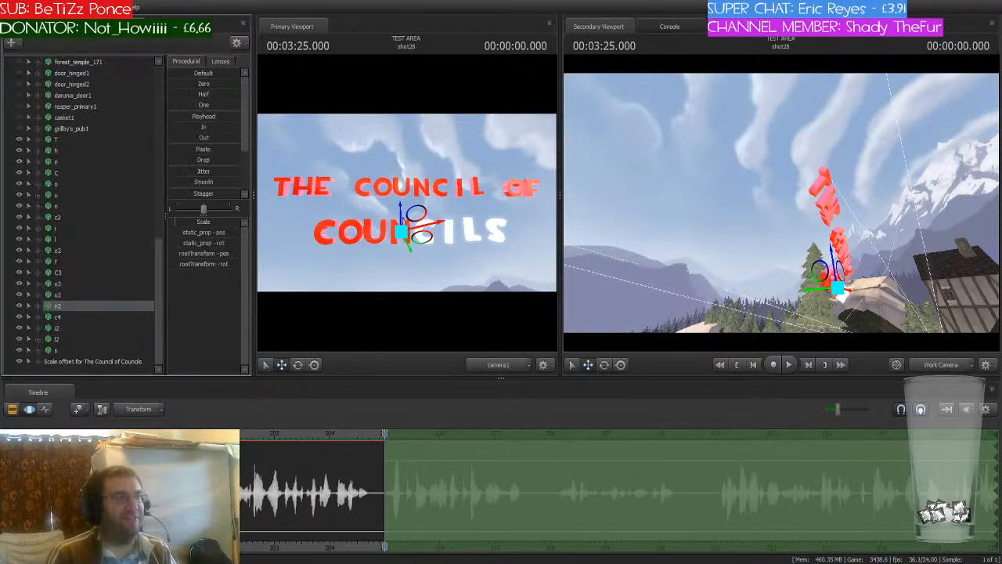
pyautogui.click(63, 317)
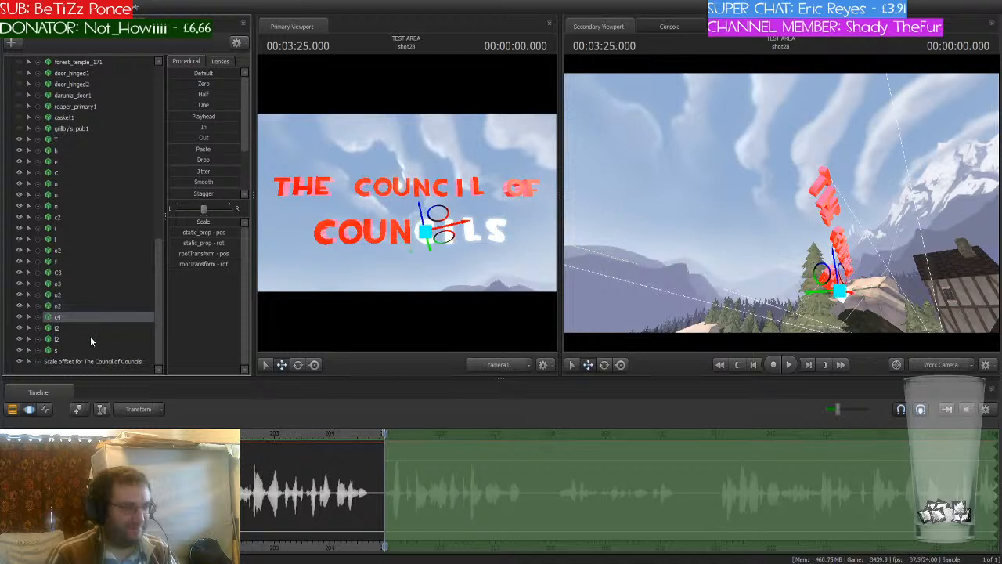
pyautogui.click(20, 252)
pyautogui.click(30, 262)
pyautogui.click(145, 295)
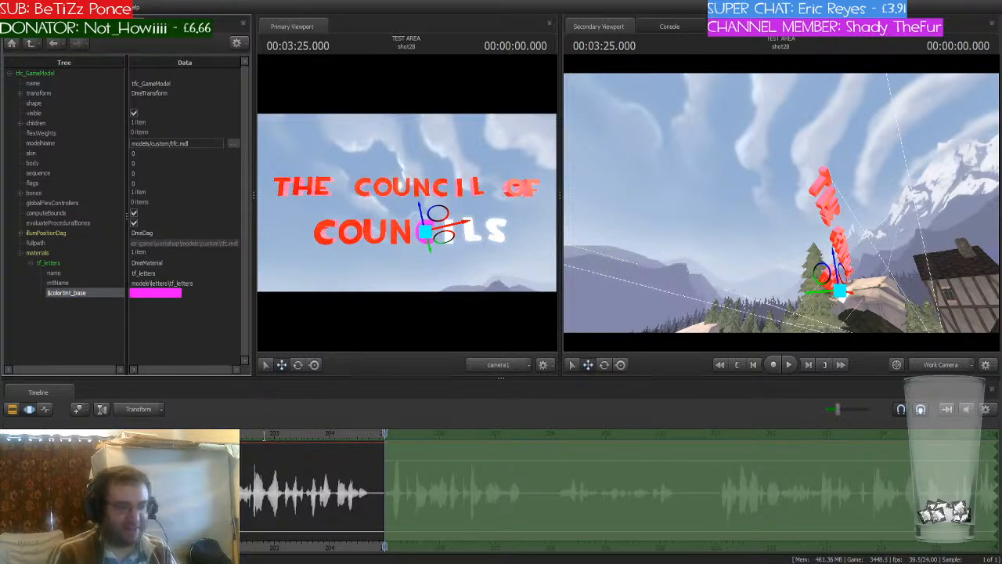
pyautogui.click(56, 347)
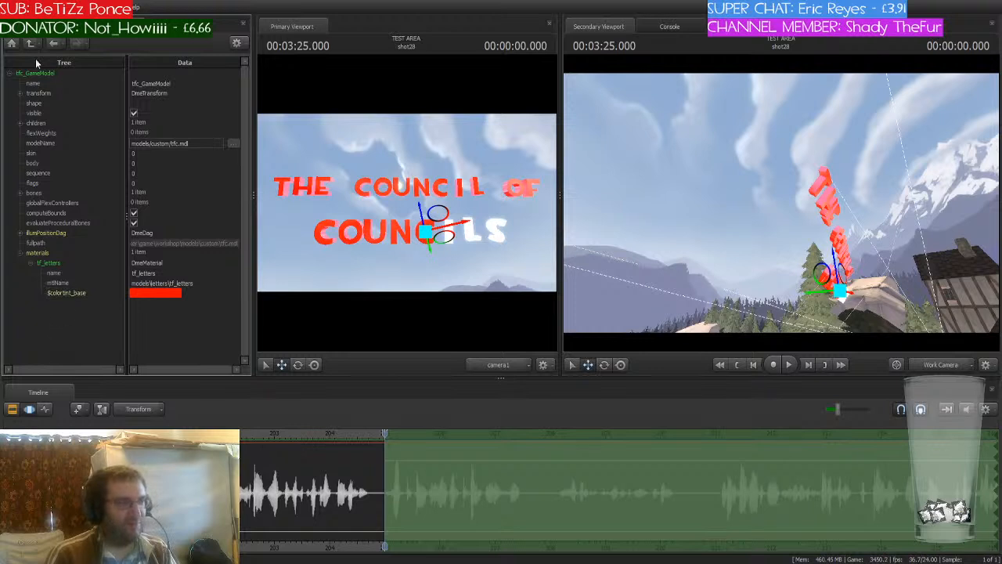
# - Set $colortint_base of the tf_letters override material on i2, the i of "Councils", to red, with green and blue at 0
pyautogui.click(36, 27)
pyautogui.click(55, 328)
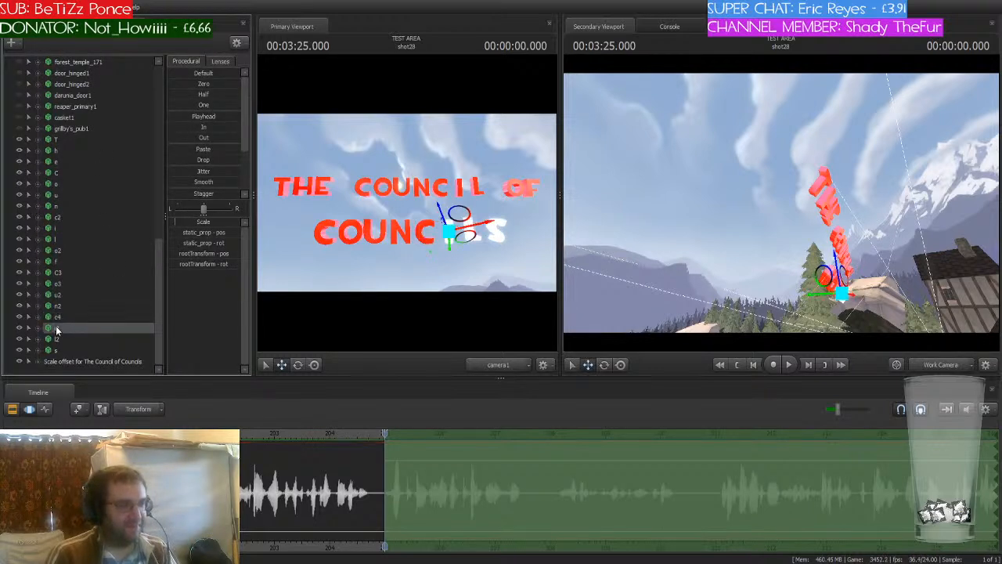
pyautogui.click(178, 392)
pyautogui.click(20, 253)
pyautogui.click(30, 263)
pyautogui.click(145, 295)
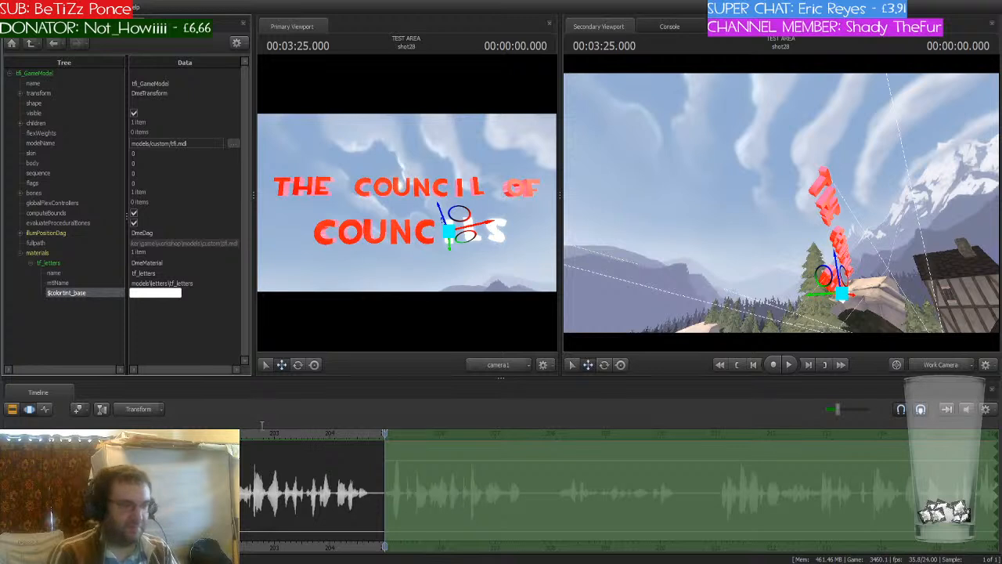
pyautogui.write('0')
pyautogui.press('Tab')
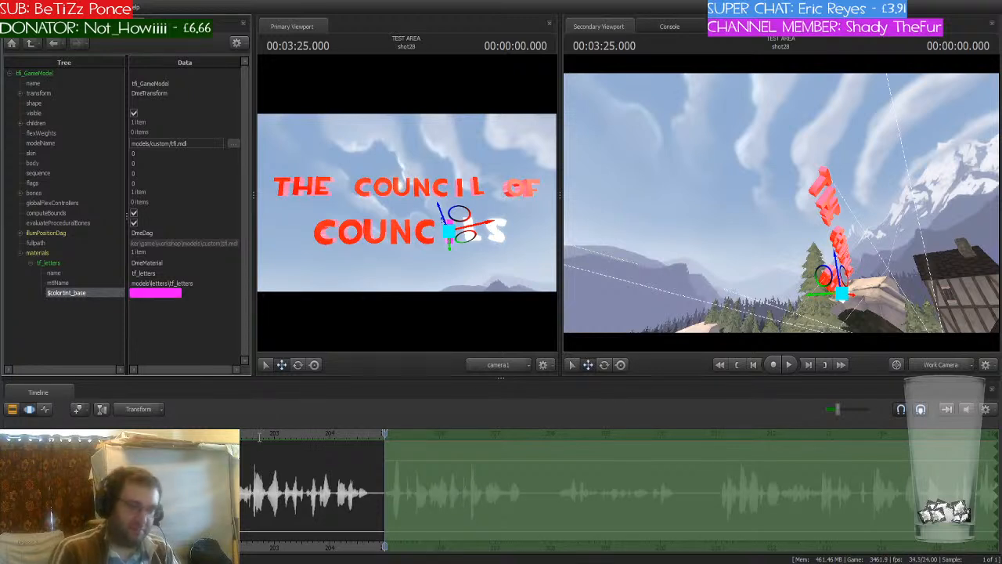
pyautogui.write('0')
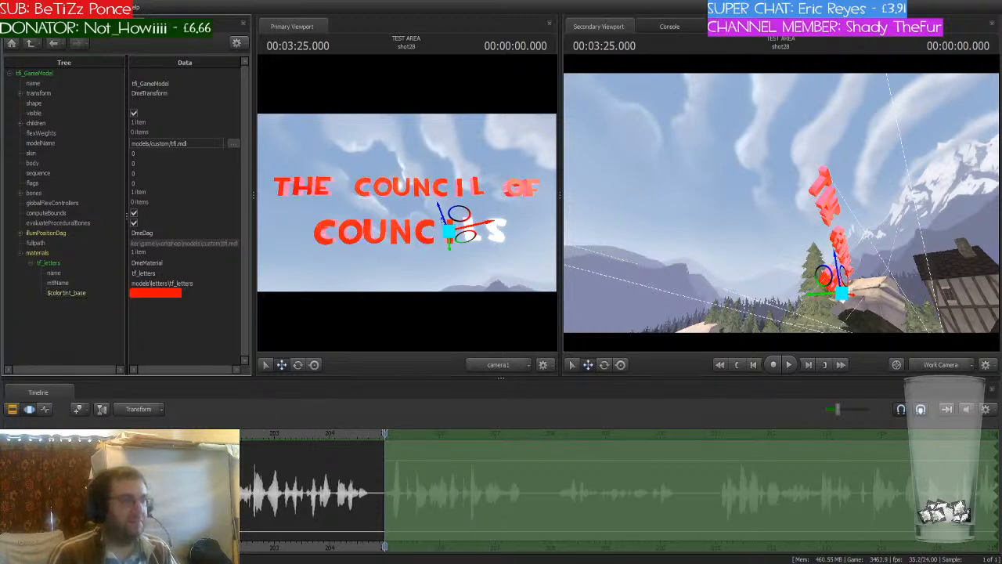
# - Set $colortint_base of the tf_letters override material on l2, the l of "Councils", to red
pyautogui.click(32, 26)
pyautogui.click(78, 339)
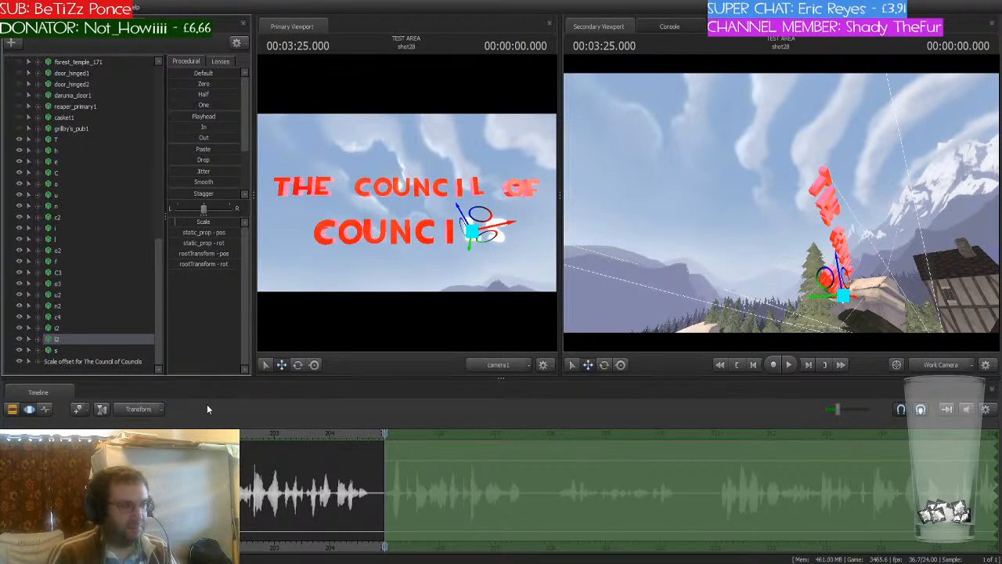
pyautogui.click(20, 252)
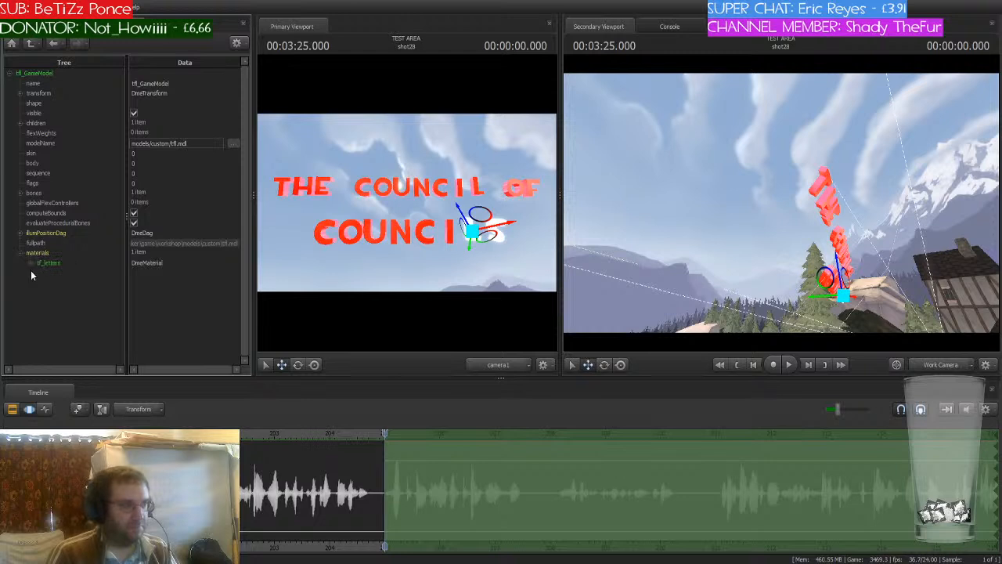
pyautogui.click(30, 264)
pyautogui.click(155, 298)
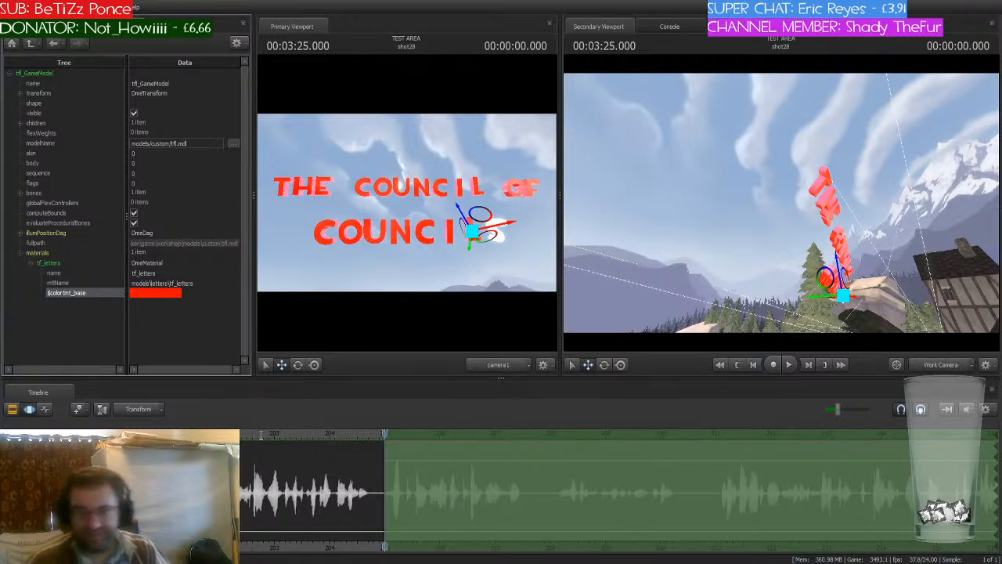
pyautogui.click(28, 339)
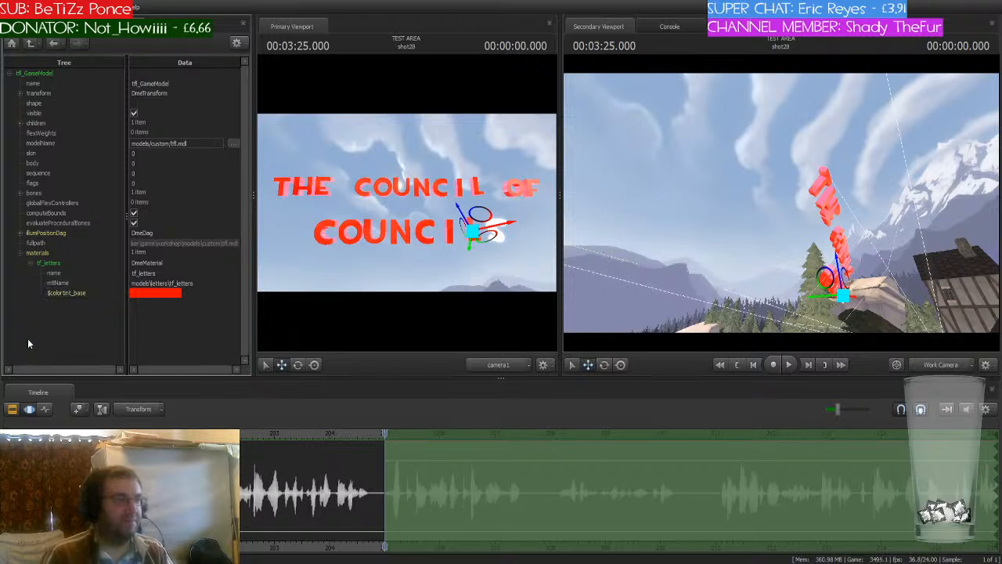
# - Set $colortint_base of the tf_letters override material on s, the last letter of "Councils", to red, with green and blue at 0
pyautogui.click(43, 26)
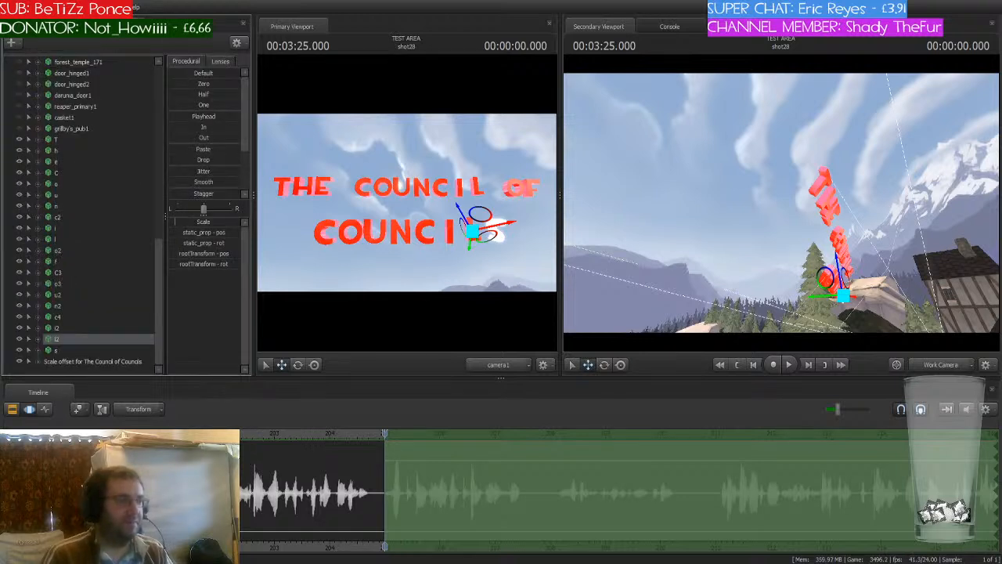
pyautogui.click(53, 351)
pyautogui.rightClick(54, 351)
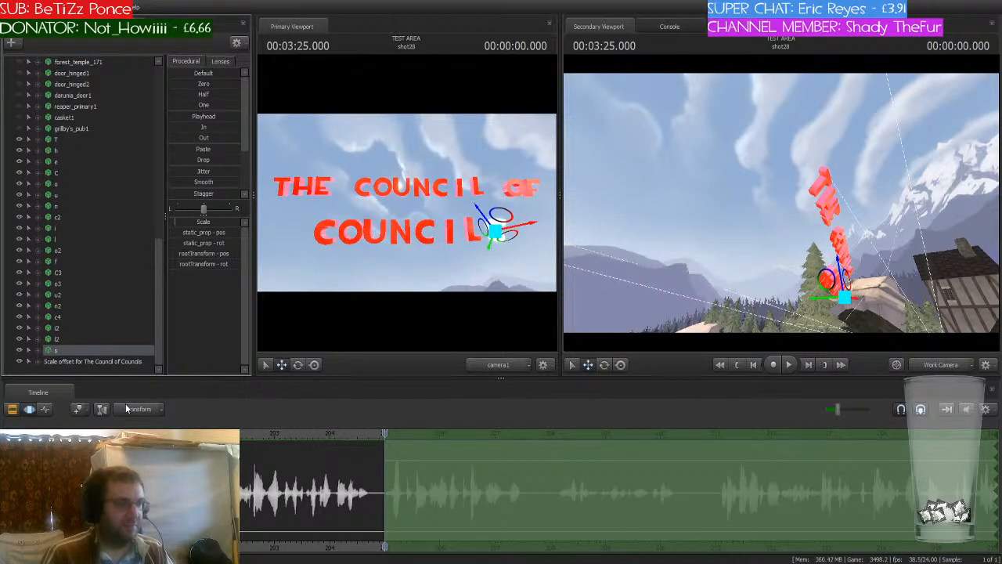
pyautogui.click(175, 417)
pyautogui.click(20, 253)
pyautogui.click(29, 263)
pyautogui.click(102, 291)
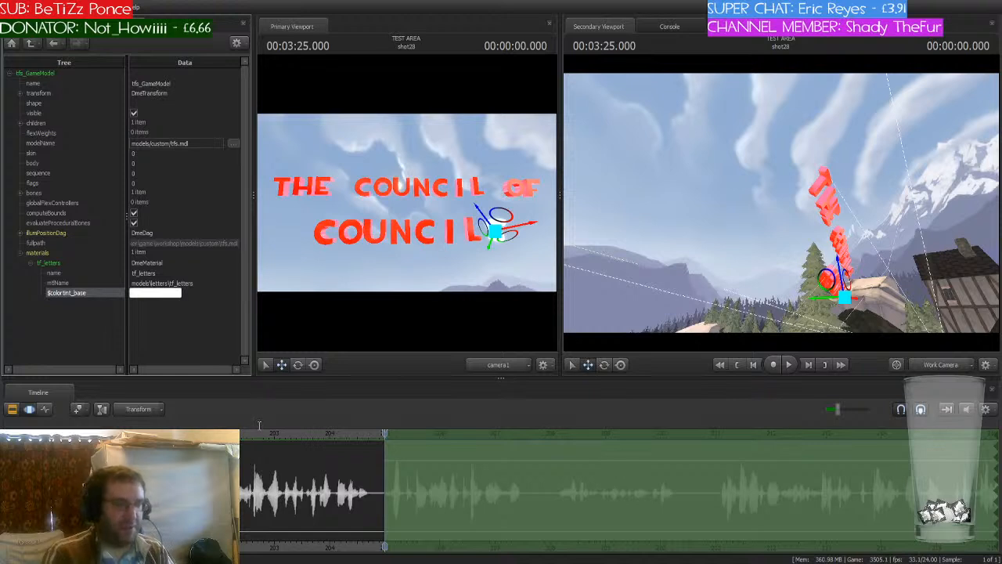
pyautogui.write('0')
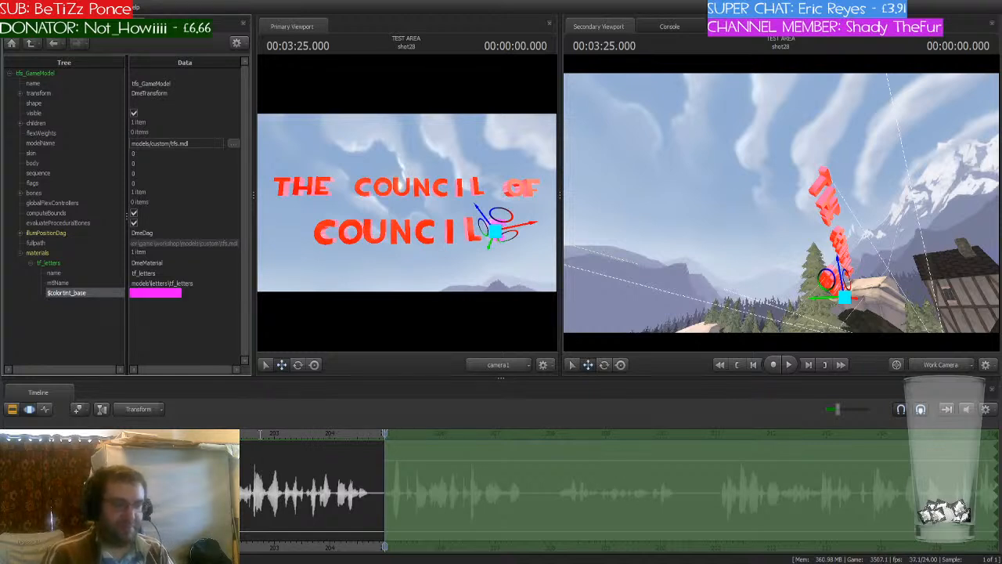
pyautogui.write('0')
pyautogui.click(58, 321)
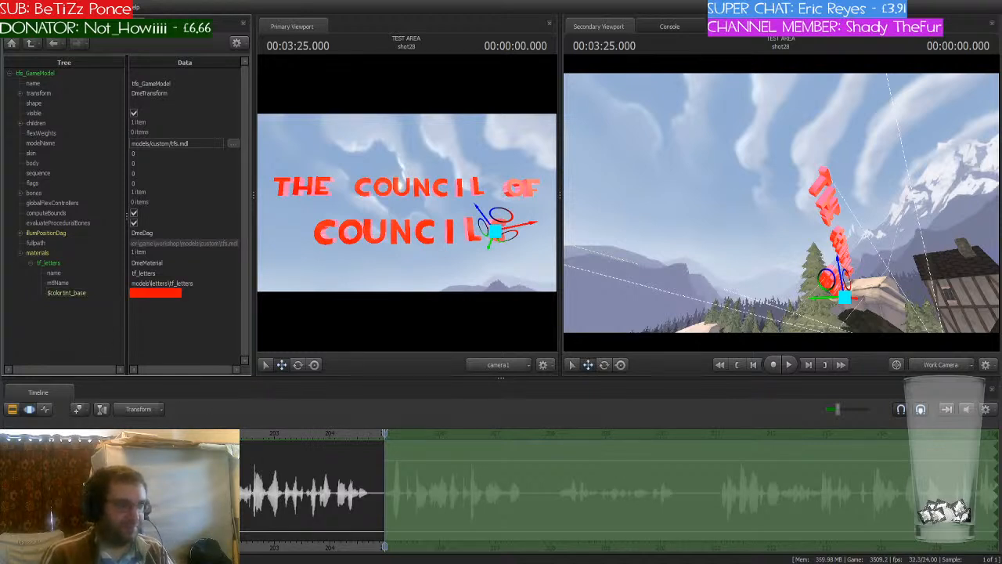
# - Rotate the letters o2 and f of "of" together so the word catches the light evenly like the rest of the title
pyautogui.click(43, 26)
pyautogui.click(387, 544)
pyautogui.moveTo(386, 546); pyautogui.dragTo(253, 545)
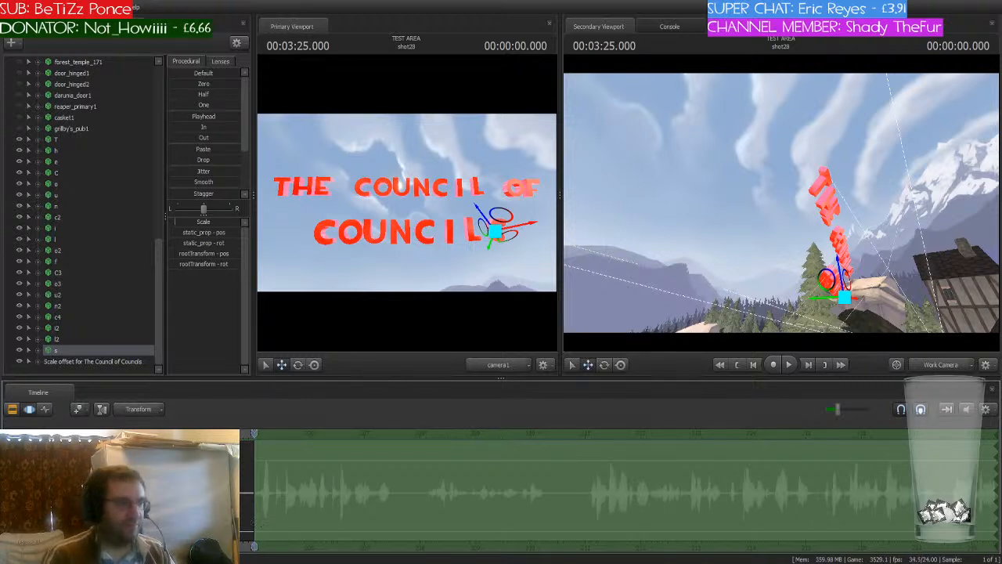
pyautogui.click(63, 252)
pyautogui.keyDown('ctrl'); pyautogui.click(61, 263); pyautogui.keyUp('ctrl')
pyautogui.moveTo(659, 327); pyautogui.dragTo(802, 274)
pyautogui.press('e')
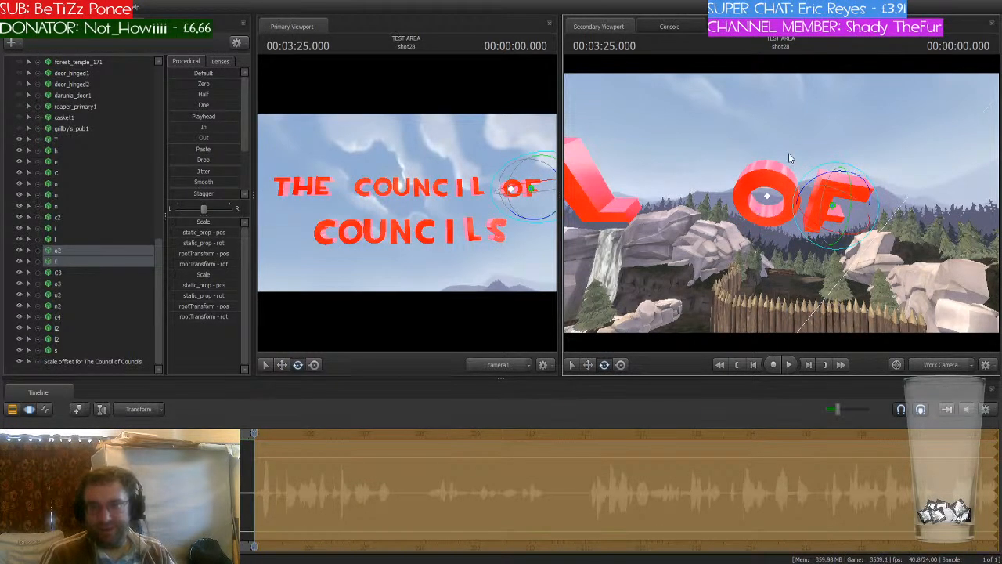
pyautogui.moveTo(703, 305); pyautogui.dragTo(695, 322)
pyautogui.press('s')
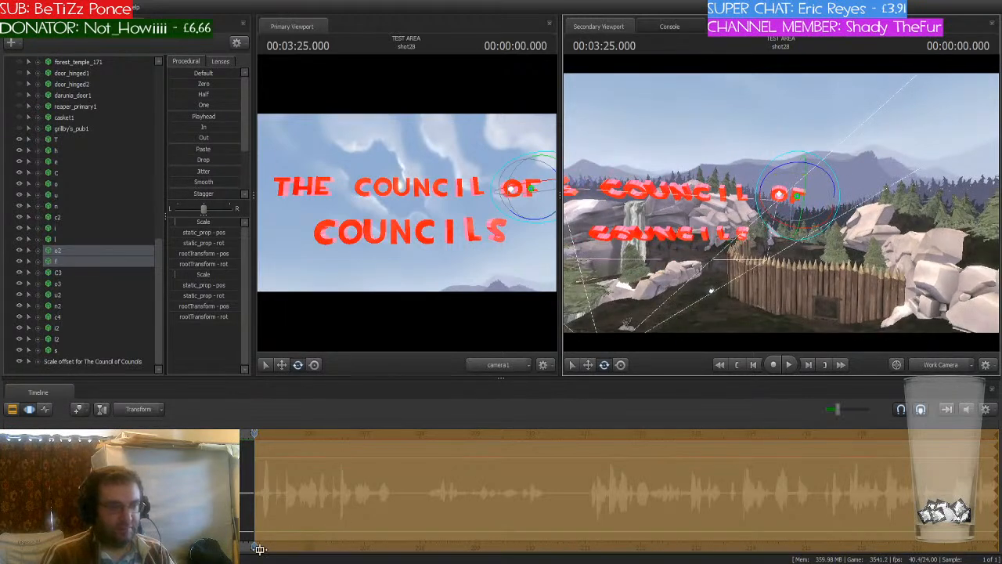
# - Play shot28 from its start to check the title card against the audio
pyautogui.moveTo(256, 548); pyautogui.dragTo(238, 547, button='middle')
pyautogui.scroll(-3, 235, 547)
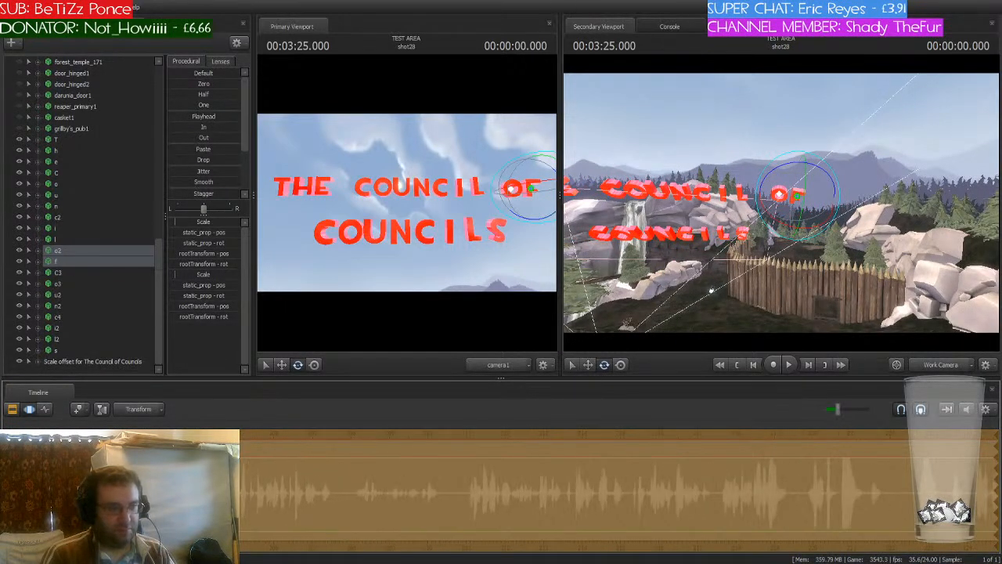
pyautogui.press('space')
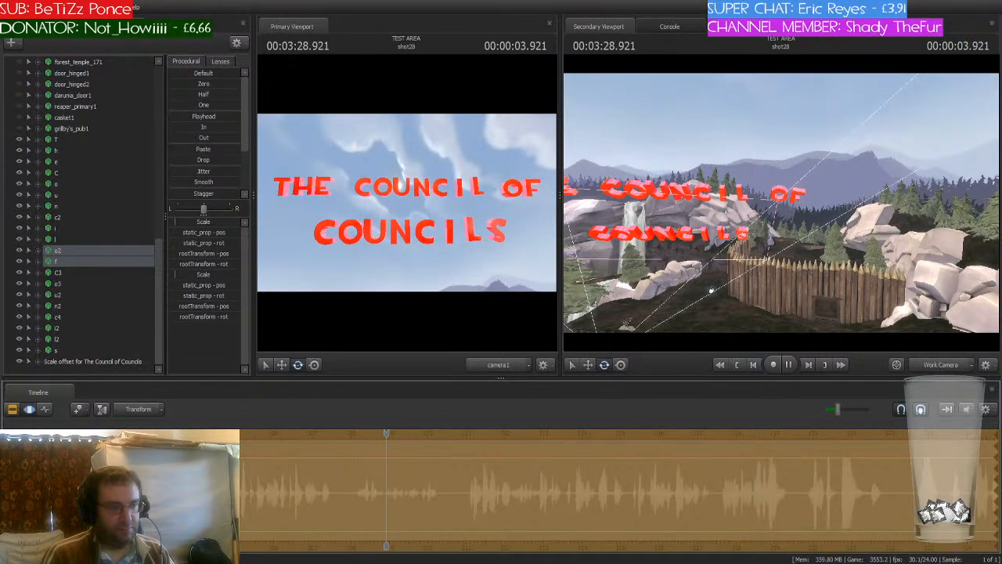
pyautogui.press('space')
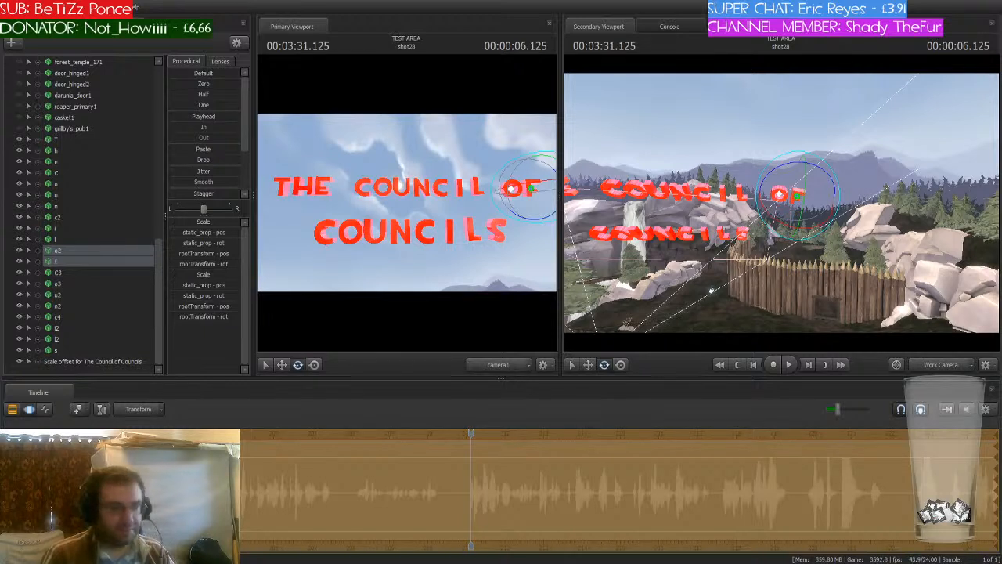
# - Start the time selection in shot28 at 3:28.083, running to the end of the shot, and select camera1
pyautogui.press('Return')
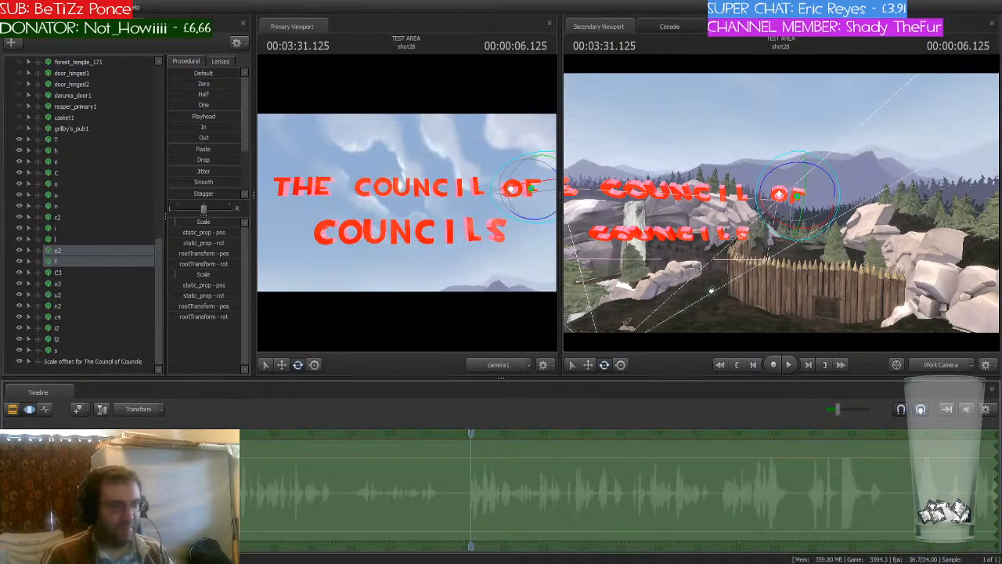
pyautogui.moveTo(241, 468); pyautogui.dragTo(356, 528)
pyautogui.click(351, 440)
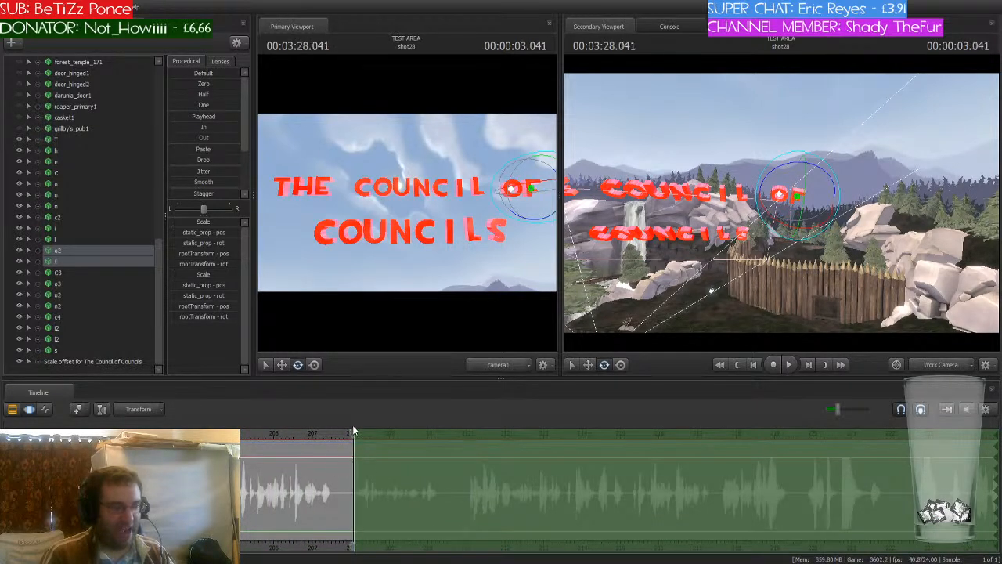
pyautogui.scroll(3, 353, 443)
pyautogui.moveTo(353, 443)
pyautogui.mouseDown()
pyautogui.moveTo(561, 453)
pyautogui.moveTo(355, 452)
pyautogui.mouseUp()
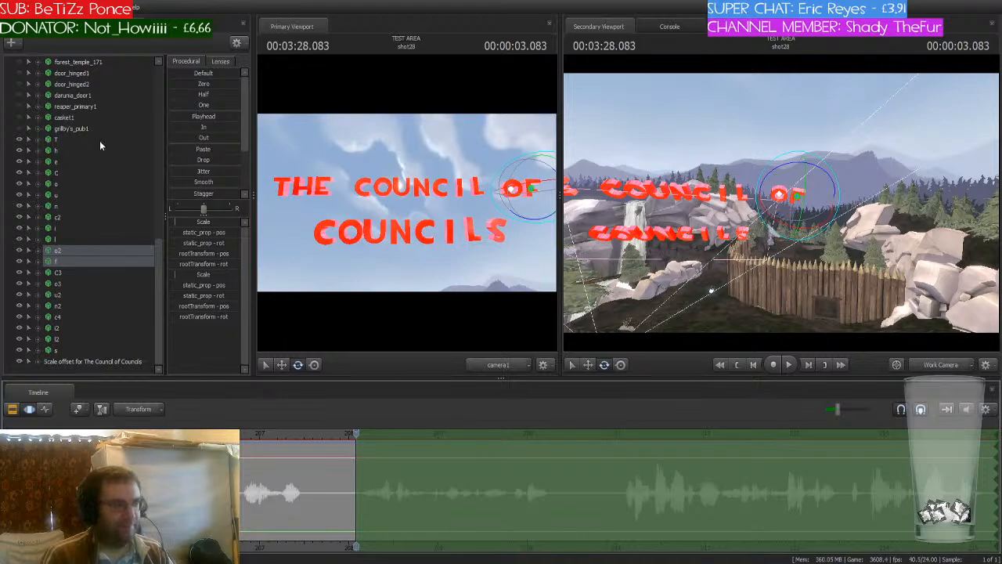
pyautogui.scroll(15, 105, 151)
pyautogui.click(77, 62)
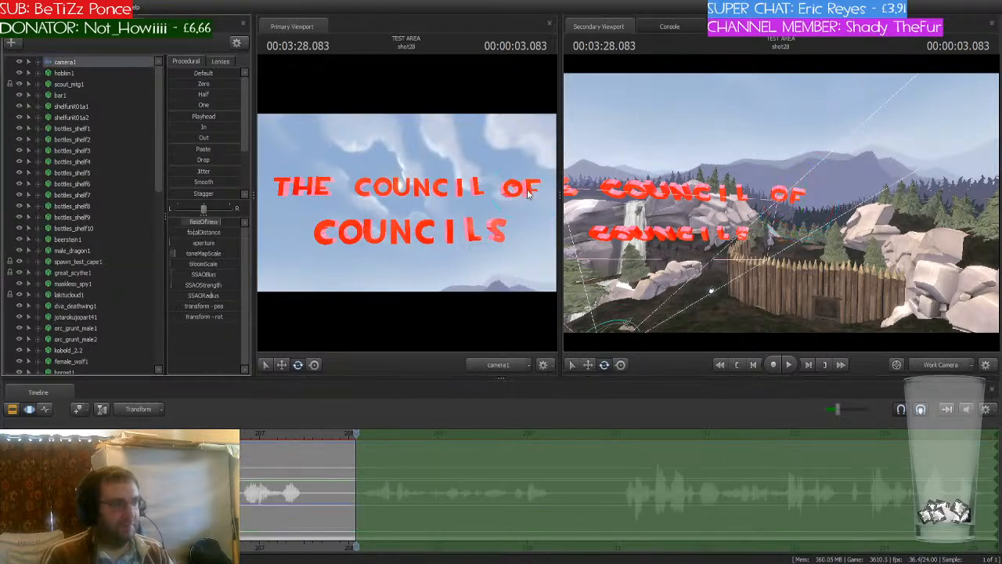
# - Tilt camera1's view of the title text from 00:03:28.083 onward and play the shot through to 00:03:31.083
pyautogui.moveTo(734, 243); pyautogui.dragTo(729, 210)
pyautogui.press('w')
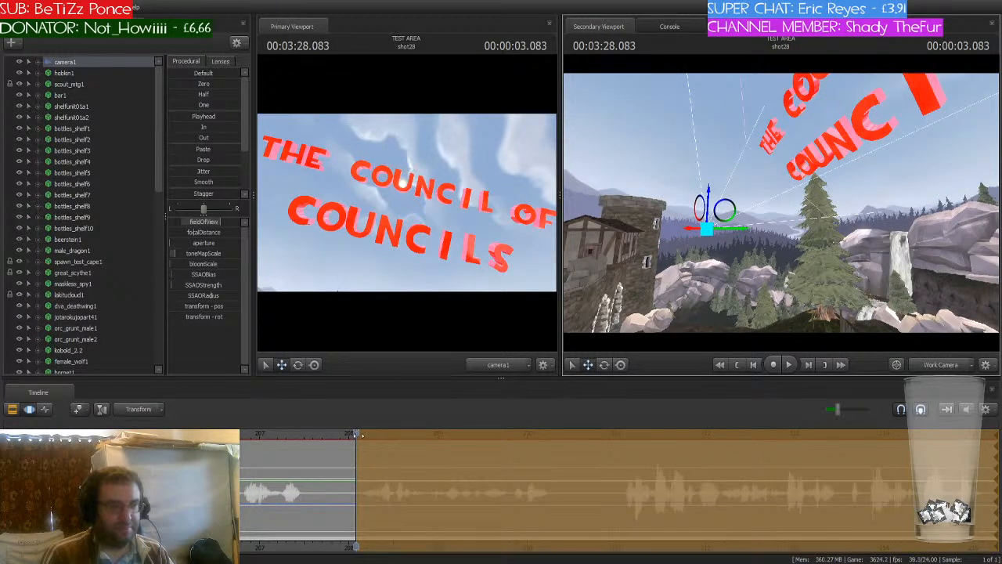
pyautogui.moveTo(358, 436); pyautogui.dragTo(49, 436)
pyautogui.press('space')
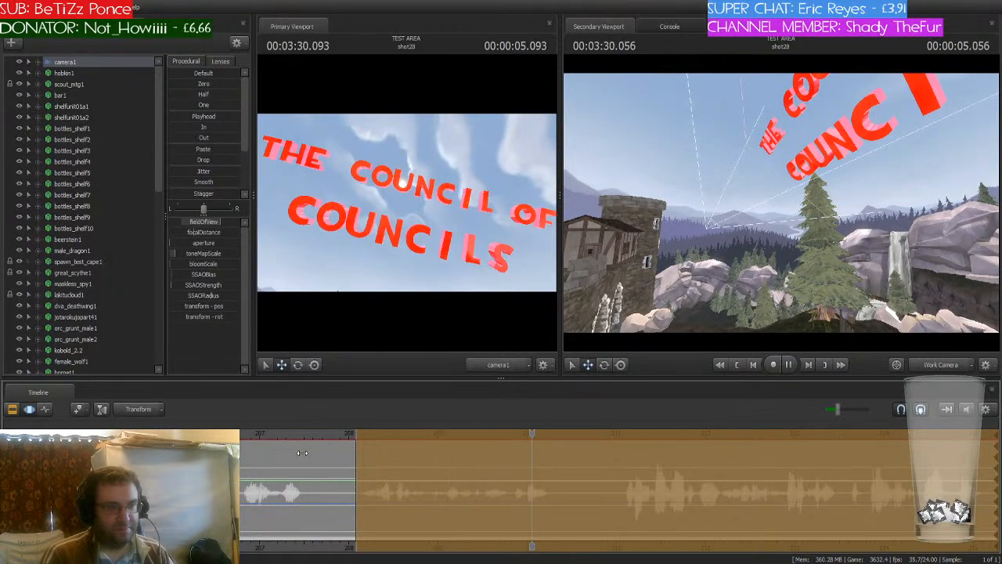
pyautogui.press('space')
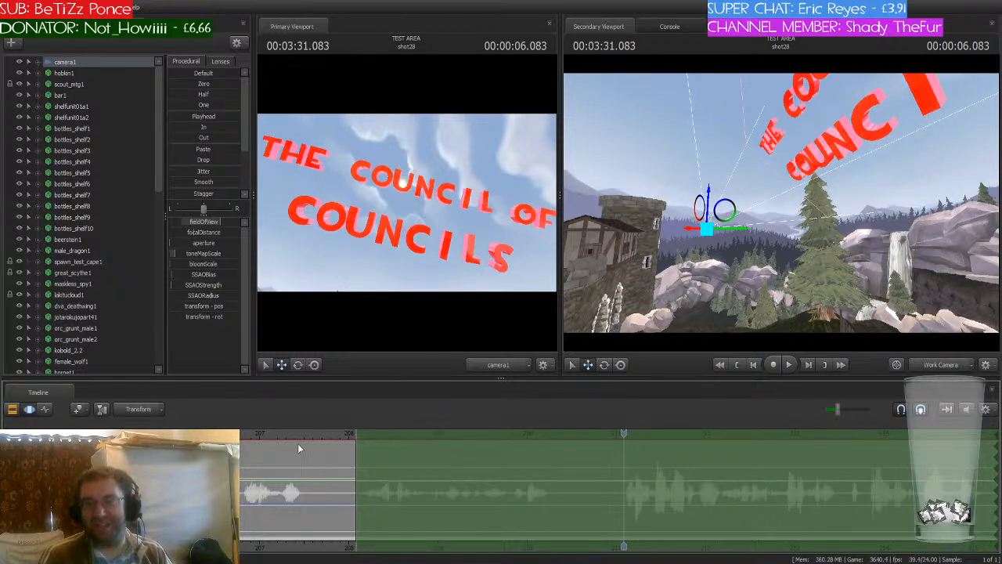
# - Move the start of the time selection to 00:03:31.083, where the spoken title line has ended
pyautogui.moveTo(355, 472); pyautogui.dragTo(623, 523)
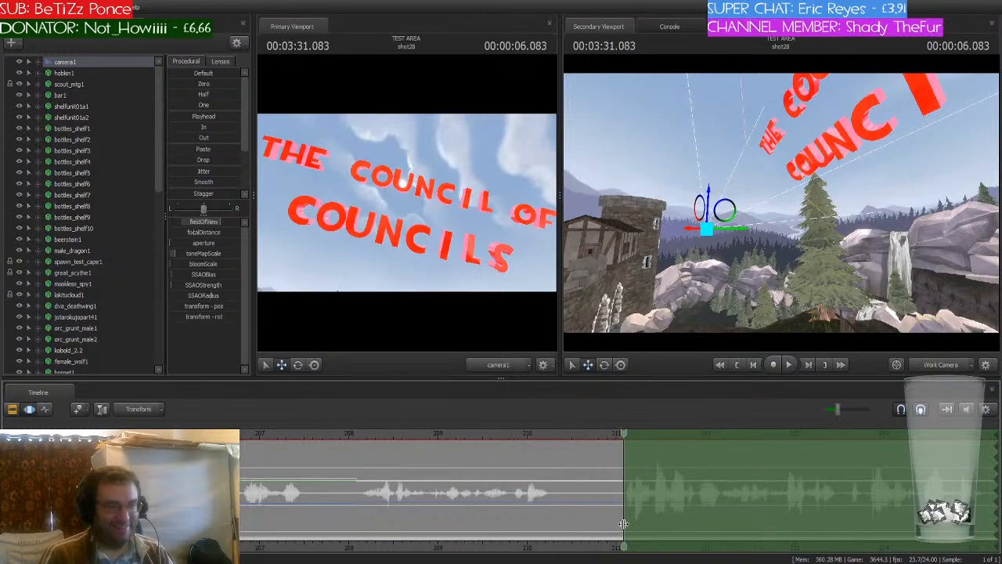
pyautogui.scroll(-2, 623, 524)
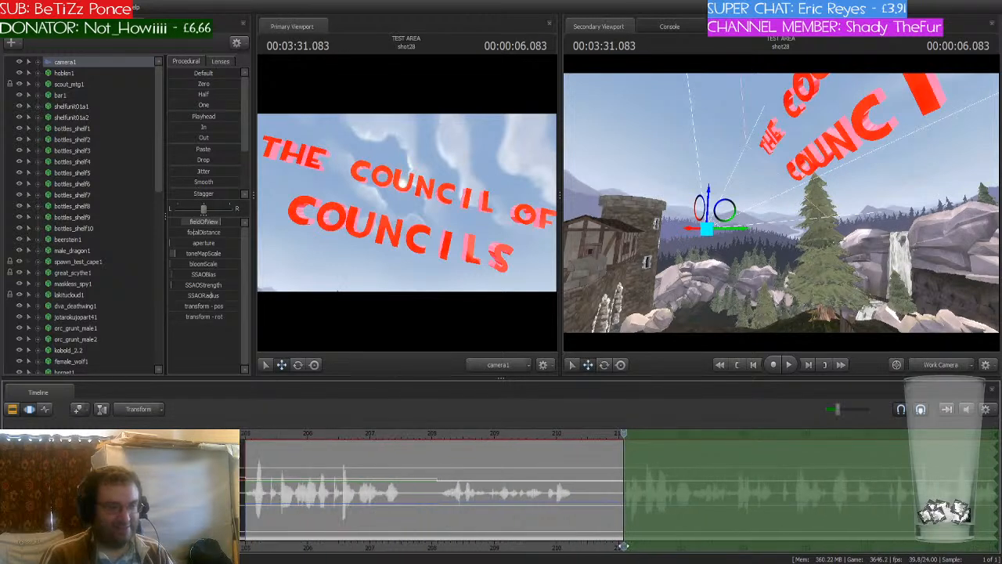
pyautogui.moveTo(624, 545); pyautogui.dragTo(406, 515, button='middle')
pyautogui.scroll(-2, 406, 515)
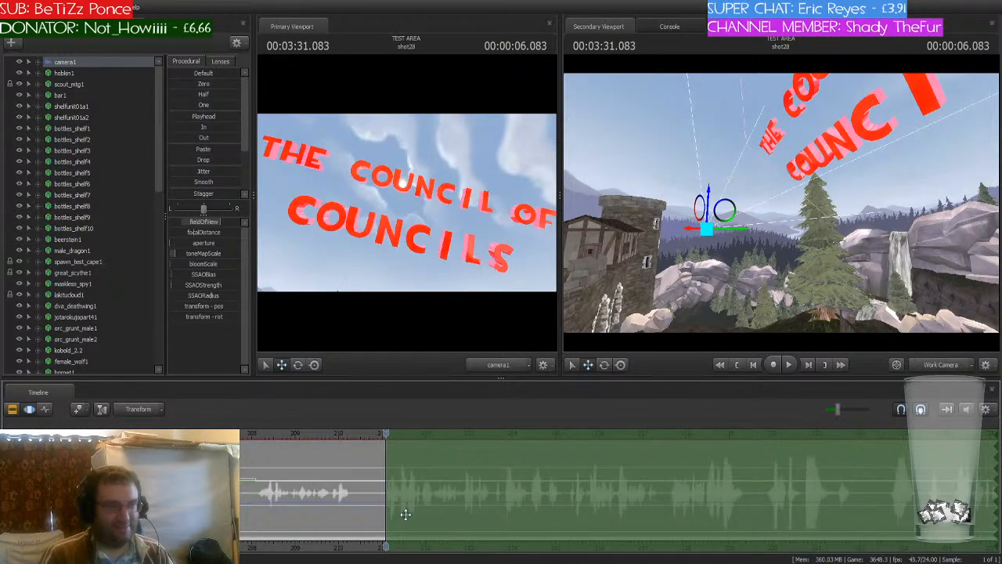
# - Play the remaining dialogue audio from 00:03:31.083 to the end of the shot
pyautogui.press('space')
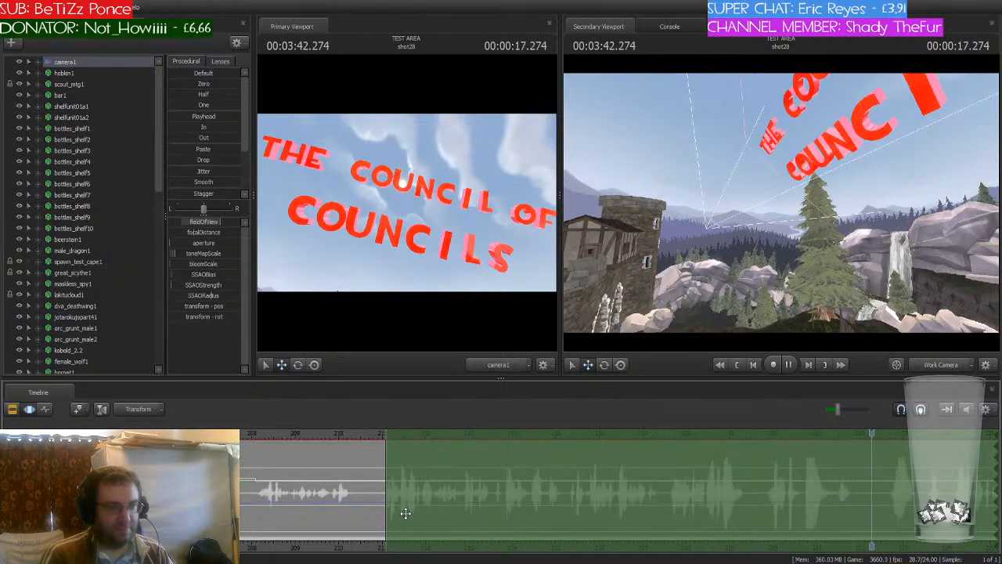
pyautogui.moveTo(374, 541); pyautogui.dragTo(253, 521, button='middle')
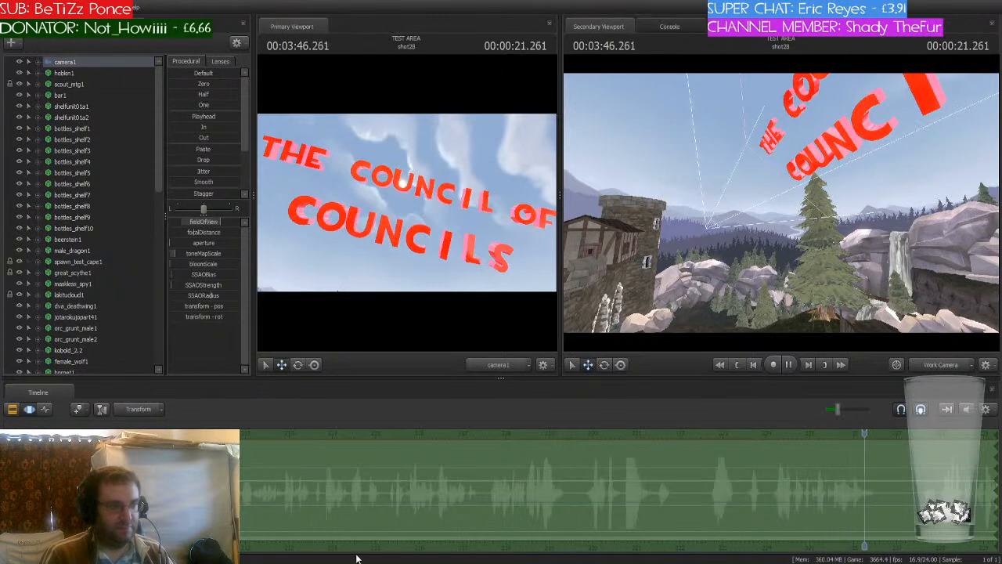
pyautogui.scroll(-3, 706, 463)
pyautogui.moveTo(459, 547); pyautogui.dragTo(205, 501, button='middle')
pyautogui.scroll(-3, 503, 486)
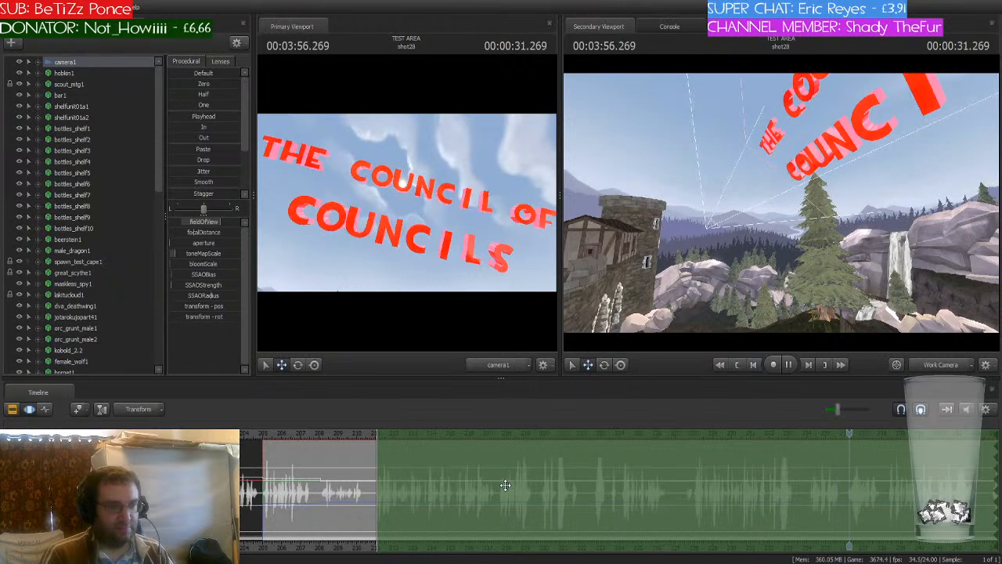
pyautogui.scroll(-2, 505, 485)
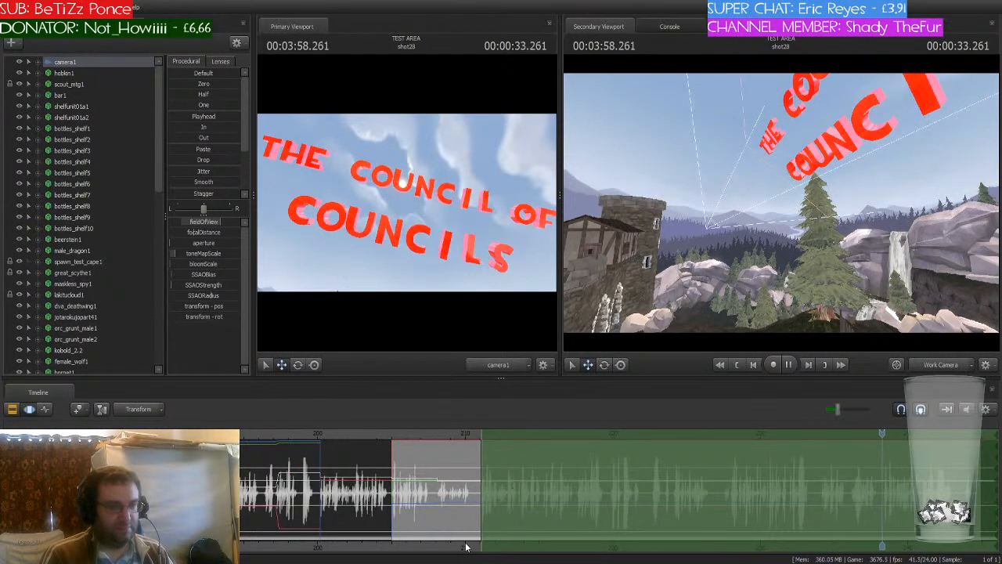
pyautogui.moveTo(466, 543); pyautogui.dragTo(306, 520, button='middle')
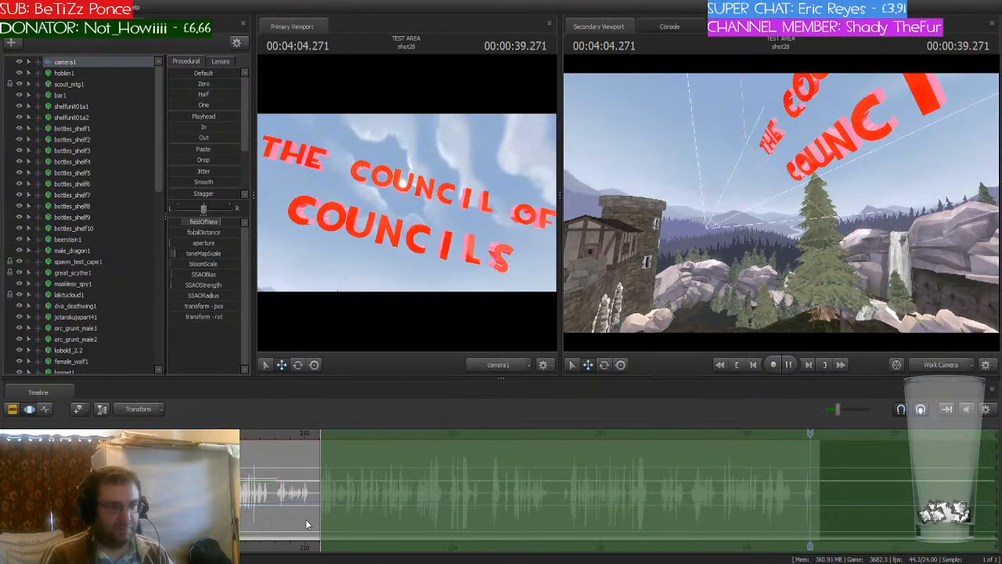
pyautogui.press('space')
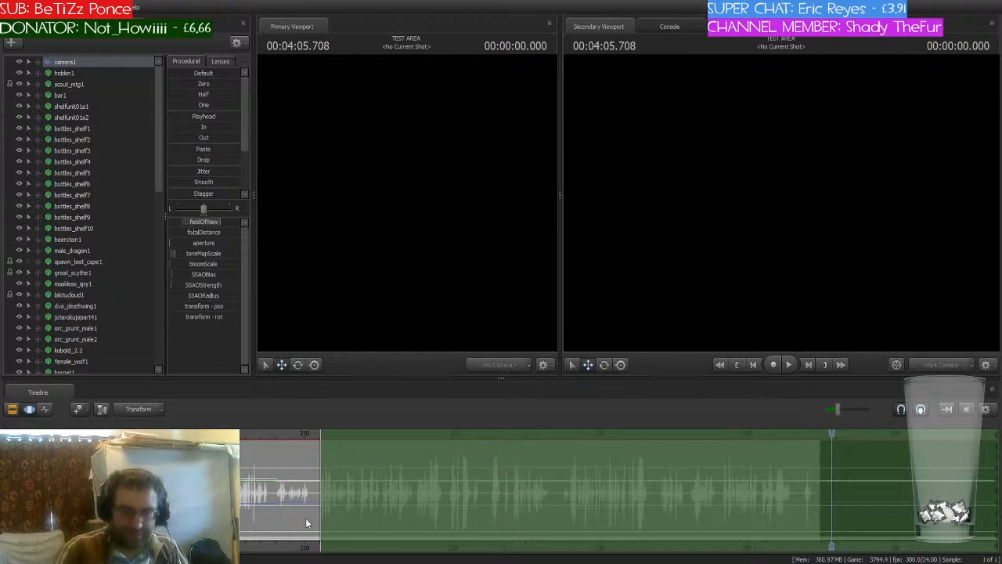
# - Replay shot28 from its start at 00:03:25.000 to check the title view against the audio
pyautogui.press('Up')
pyautogui.press('Up')
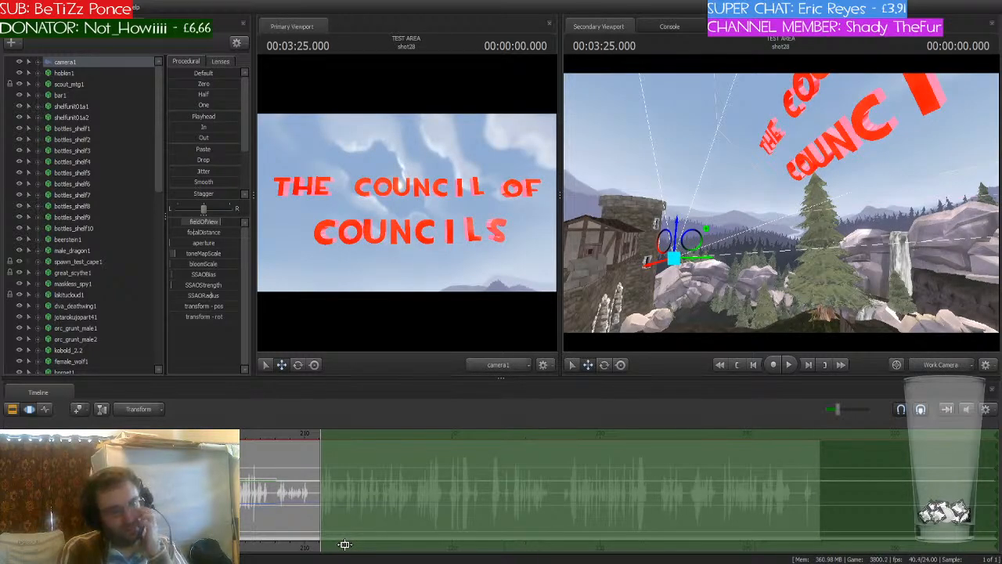
pyautogui.press('space')
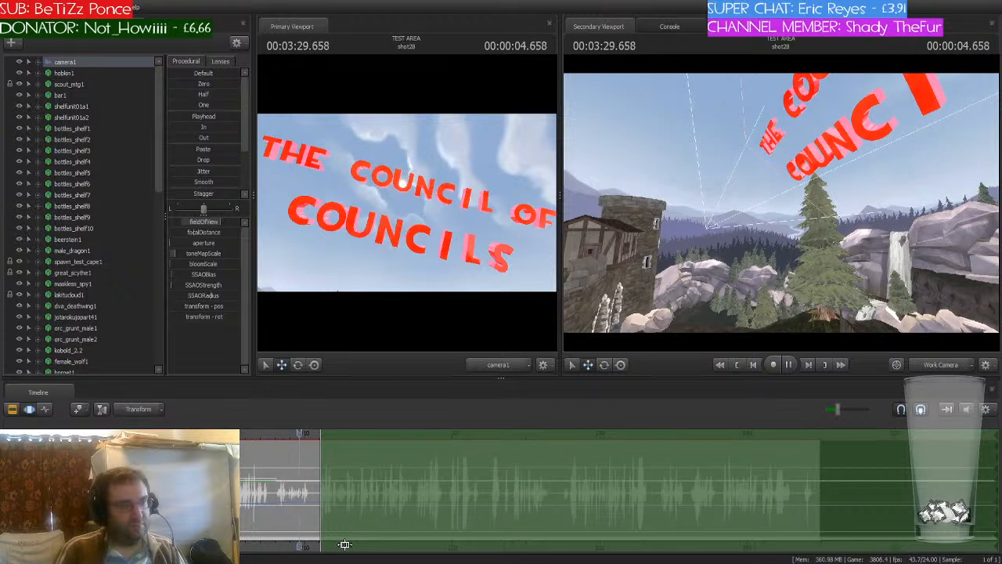
pyautogui.press('space')
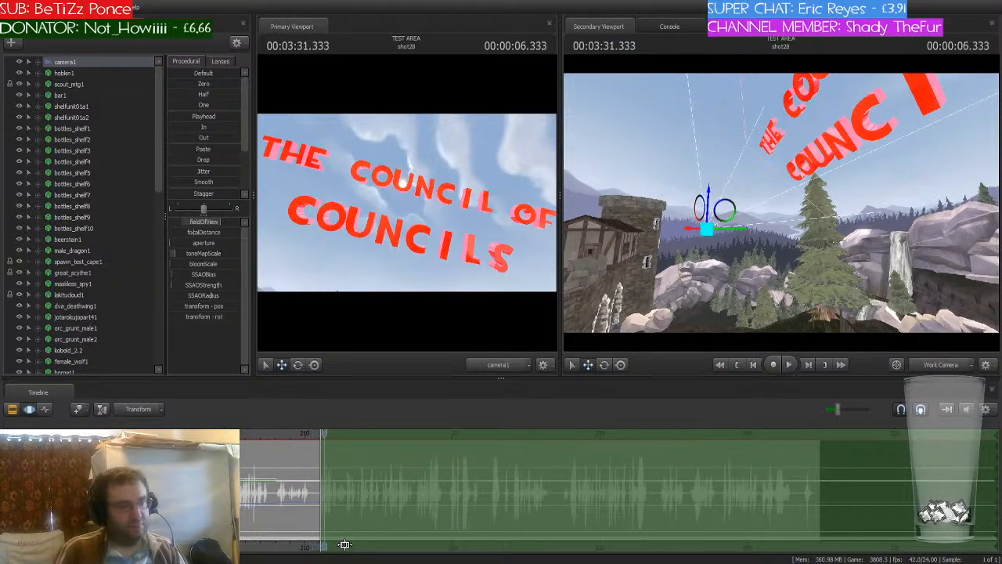
# - Set the playhead to 00:03:31.083 and split shot28 into two clips at that time
pyautogui.scroll(2, 345, 544)
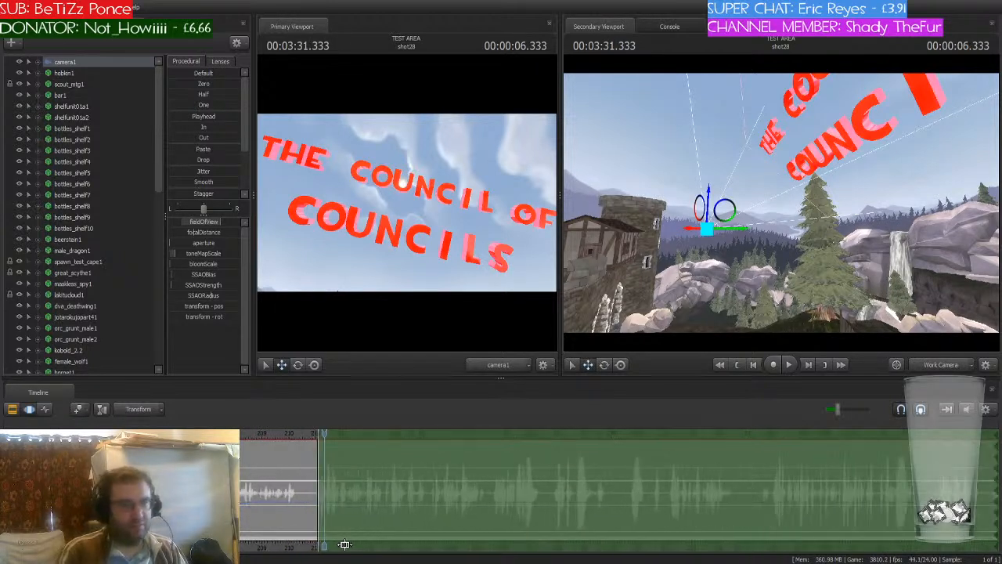
pyautogui.moveTo(323, 435); pyautogui.dragTo(298, 435)
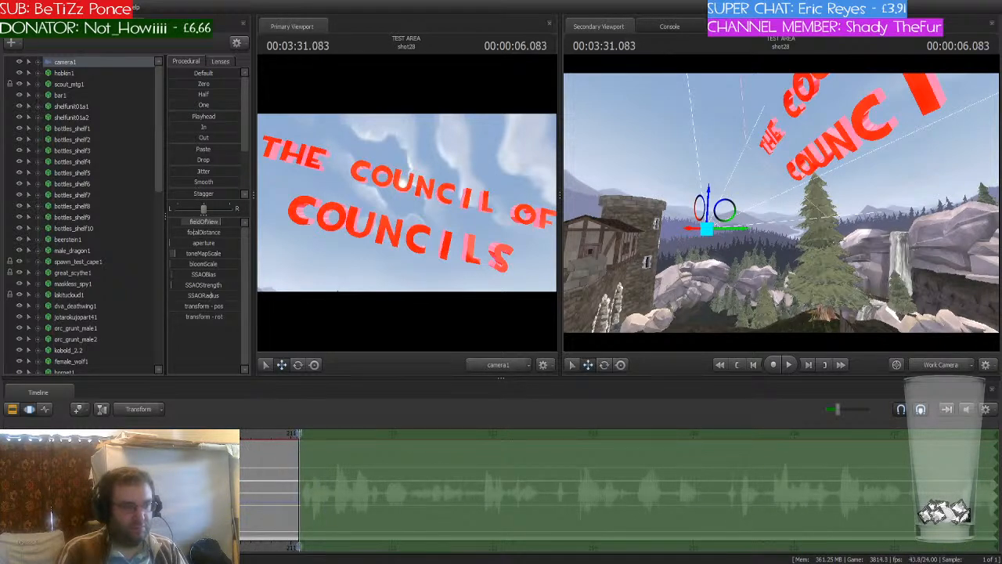
pyautogui.click(6, 409)
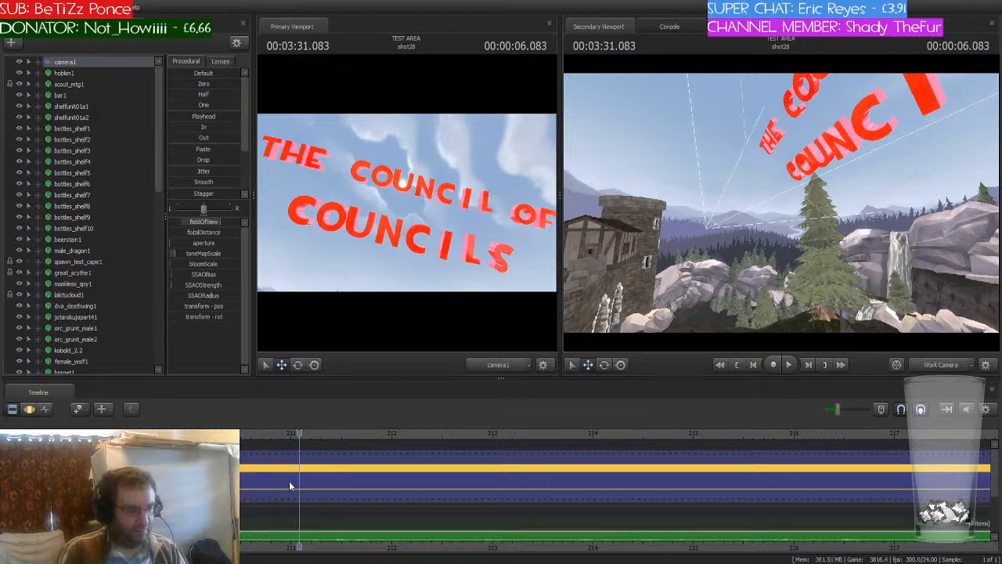
pyautogui.press('b')
pyautogui.click(344, 483)
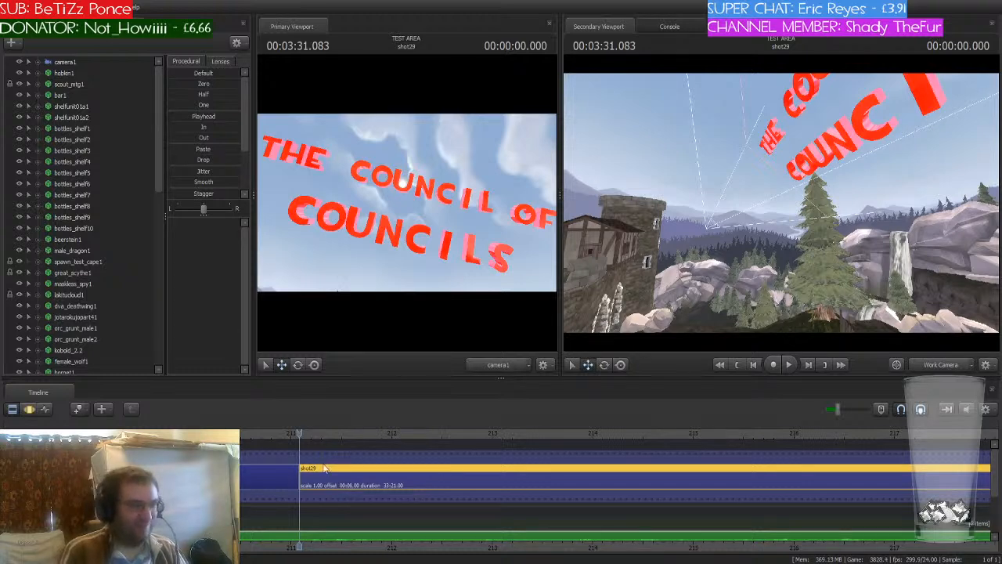
# - Delete all title letter models, T through s, and the title's scale offset control from shot29
pyautogui.scroll(-10, 107, 304)
pyautogui.click(63, 139)
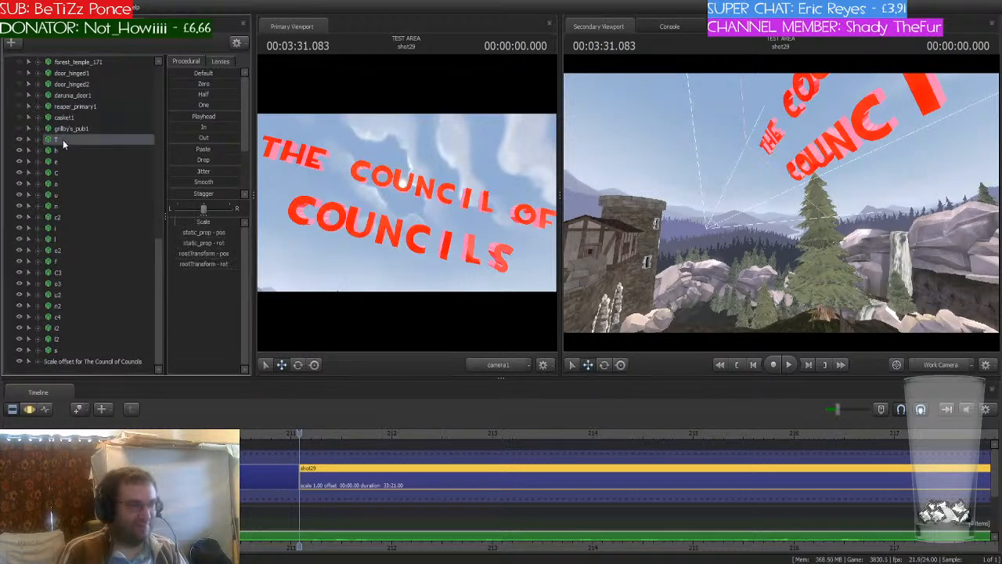
pyautogui.keyDown('shift'); pyautogui.click(61, 354); pyautogui.keyUp('shift')
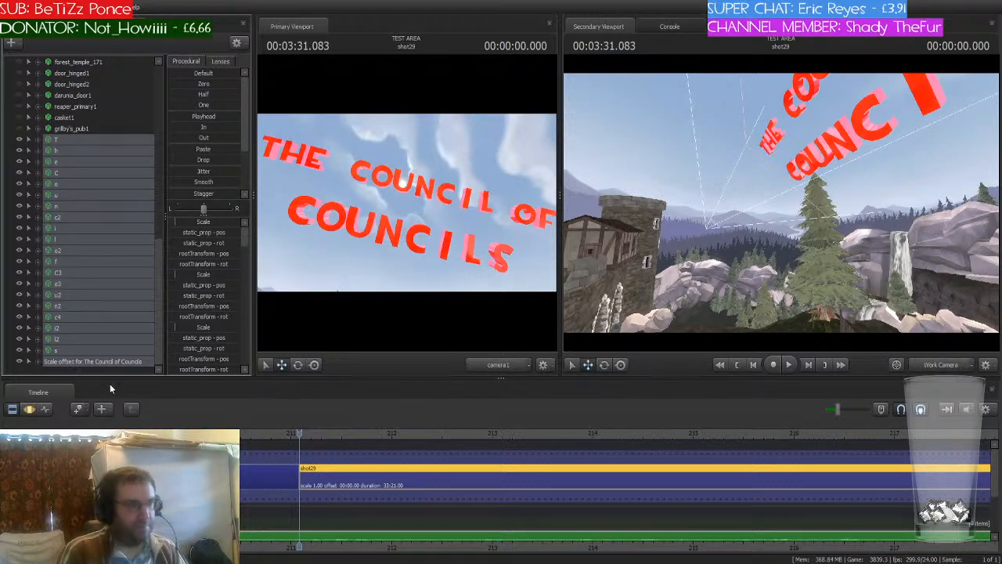
pyautogui.press('Delete')
pyautogui.moveTo(781, 203); pyautogui.dragTo(817, 203)
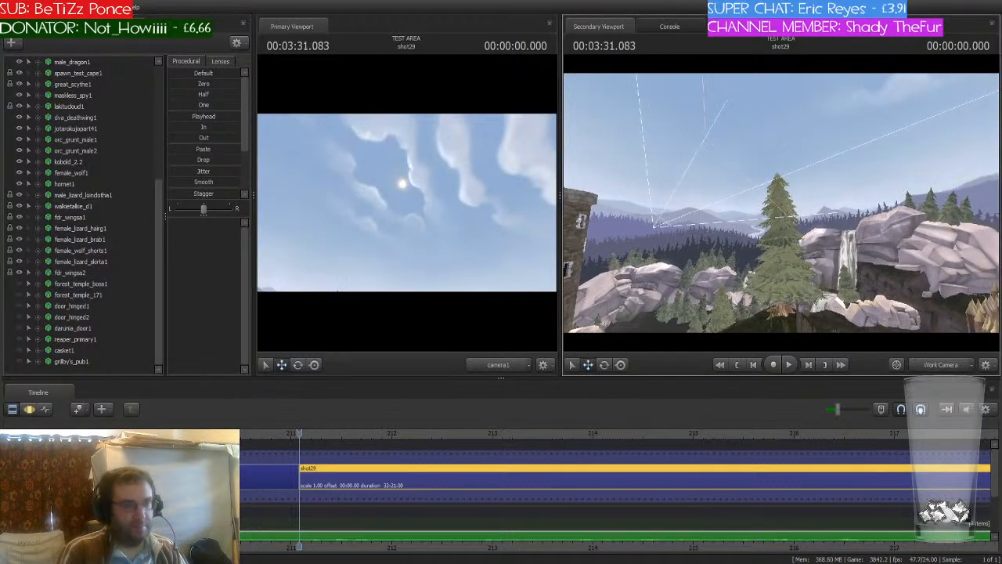
# - Unhide the set models in shot29, from forest_temple_boss1 through grilby's_pub1, including the doors and casket1
pyautogui.click(19, 283)
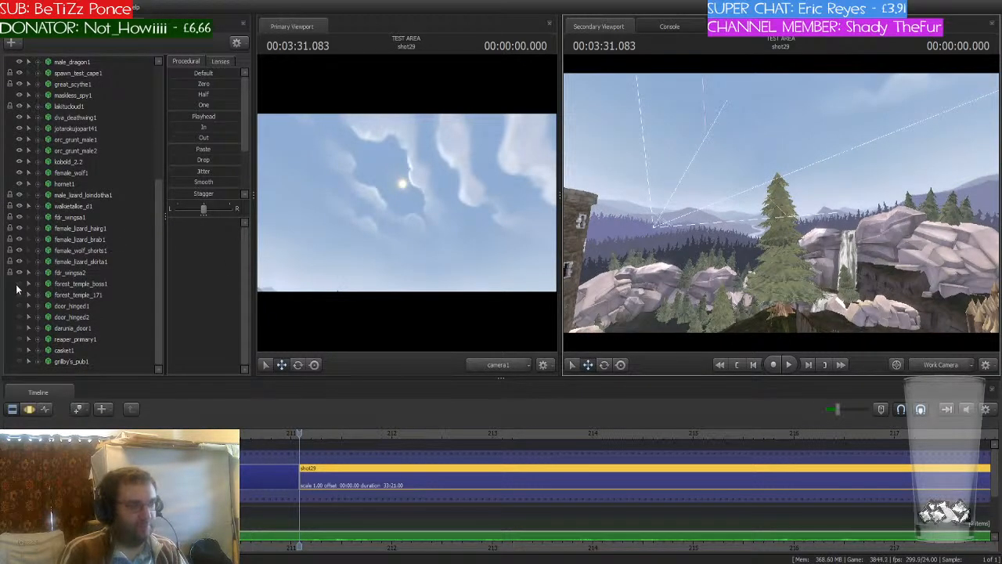
pyautogui.click(19, 295)
pyautogui.click(19, 305)
pyautogui.click(19, 317)
pyautogui.click(18, 327)
pyautogui.click(18, 338)
pyautogui.click(19, 350)
pyautogui.click(19, 361)
pyautogui.scroll(6, 109, 307)
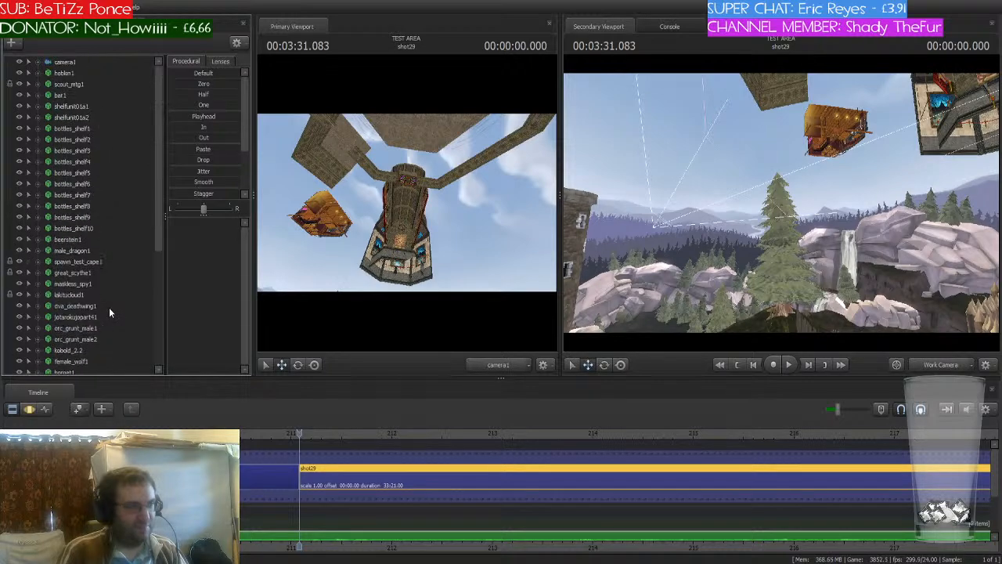
# - Place camera1 inside the temple corridor, facing the door at its end, at the start of shot29
pyautogui.moveTo(780, 202); pyautogui.dragTo(787, 133)
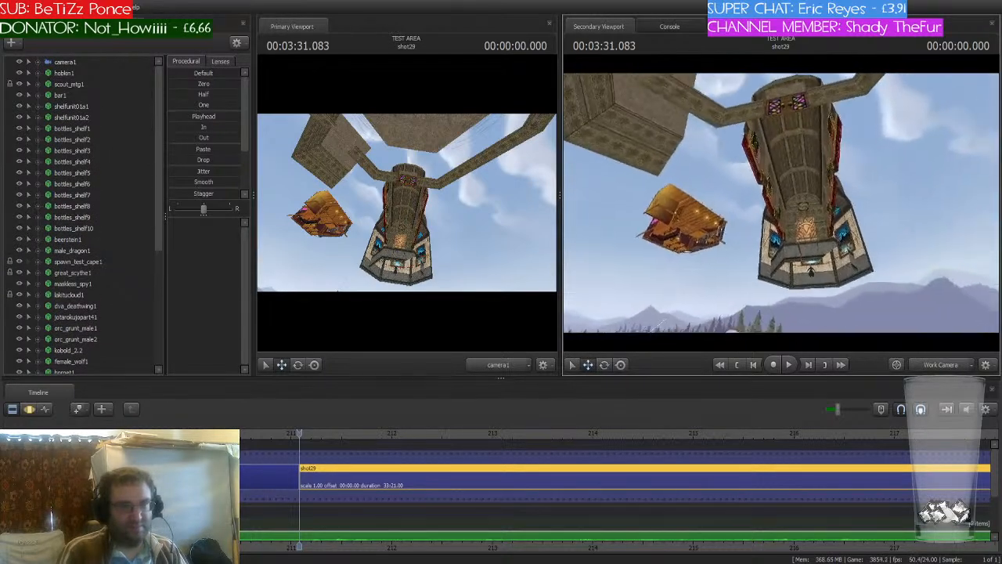
pyautogui.press('w')
pyautogui.press('w')
pyautogui.moveTo(780, 202)
pyautogui.mouseDown()
pyautogui.moveTo(806, 242)
pyautogui.moveTo(806, 266)
pyautogui.moveTo(782, 243)
pyautogui.moveTo(798, 235)
pyautogui.moveTo(787, 258)
pyautogui.moveTo(763, 263)
pyautogui.moveTo(771, 206)
pyautogui.moveTo(740, 213)
pyautogui.mouseUp()
pyautogui.press('a')
pyautogui.press('a')
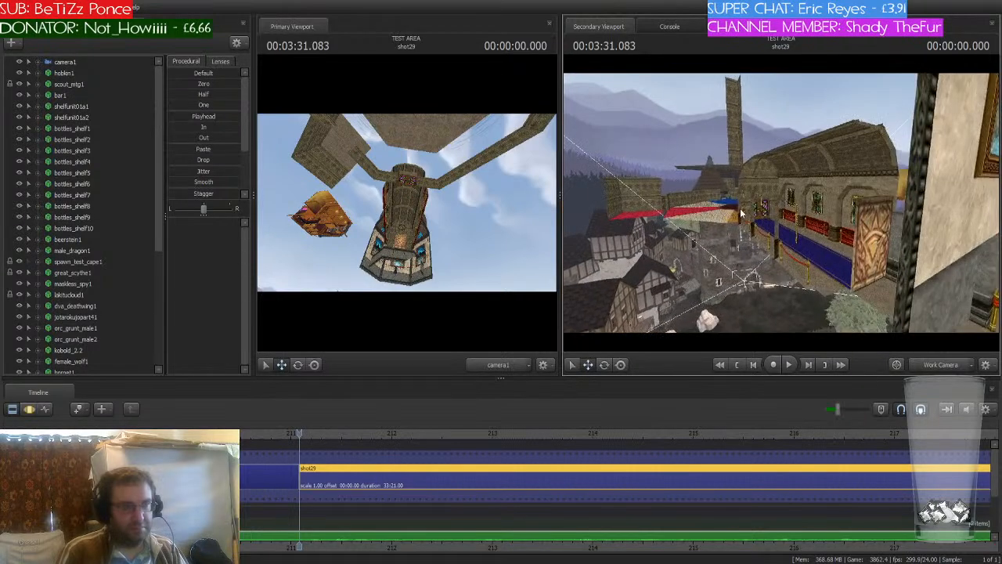
pyautogui.click(90, 61)
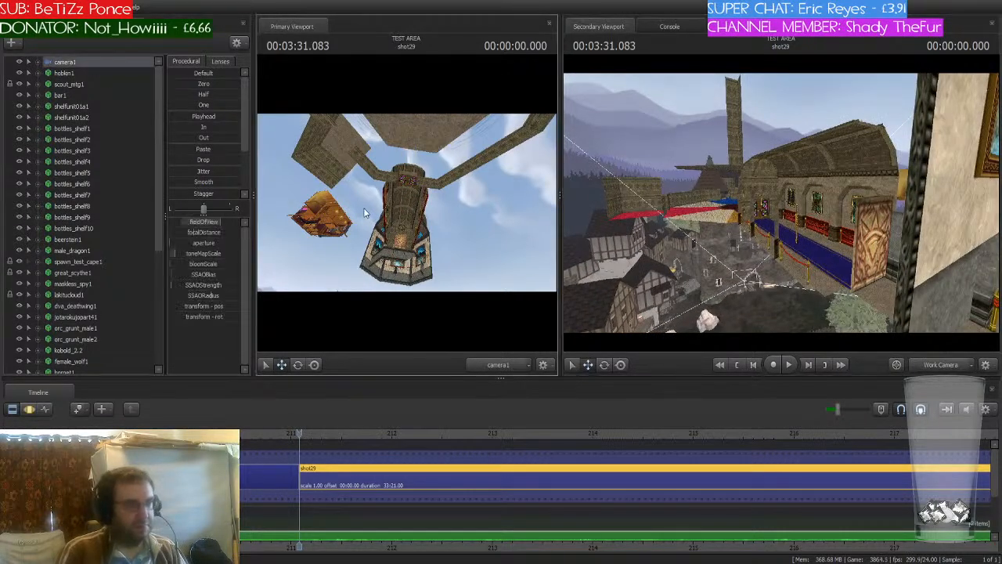
pyautogui.click(27, 408)
pyautogui.moveTo(329, 307)
pyautogui.mouseDown()
pyautogui.moveTo(330, 235)
pyautogui.moveTo(329, 307)
pyautogui.mouseUp()
pyautogui.press('w')
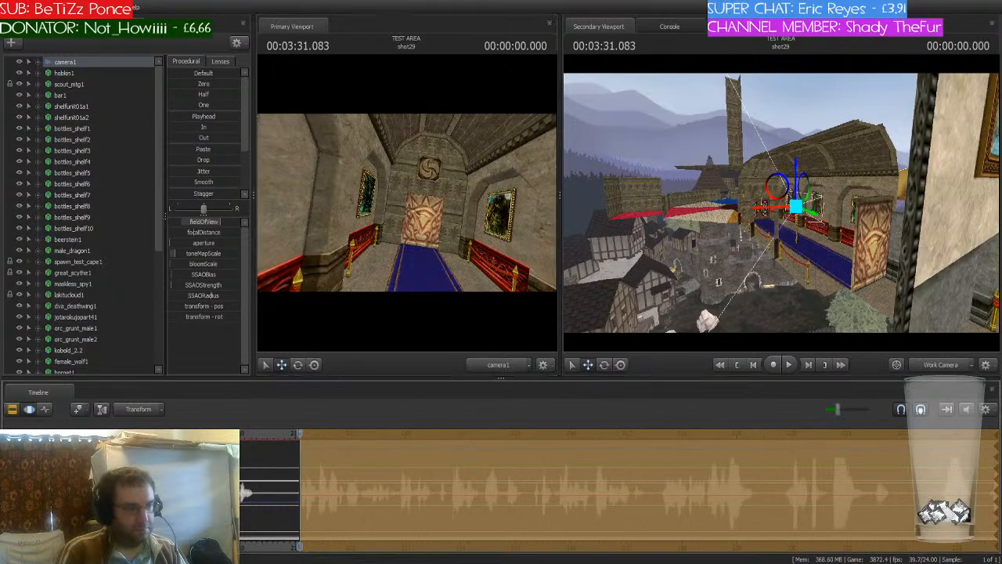
# - Try to apply camera1's values at 00:03:25.583 in shot28 to the selected time range using the Playhead preset
pyautogui.moveTo(165, 516); pyautogui.dragTo(321, 516, button='middle')
pyautogui.click(158, 436)
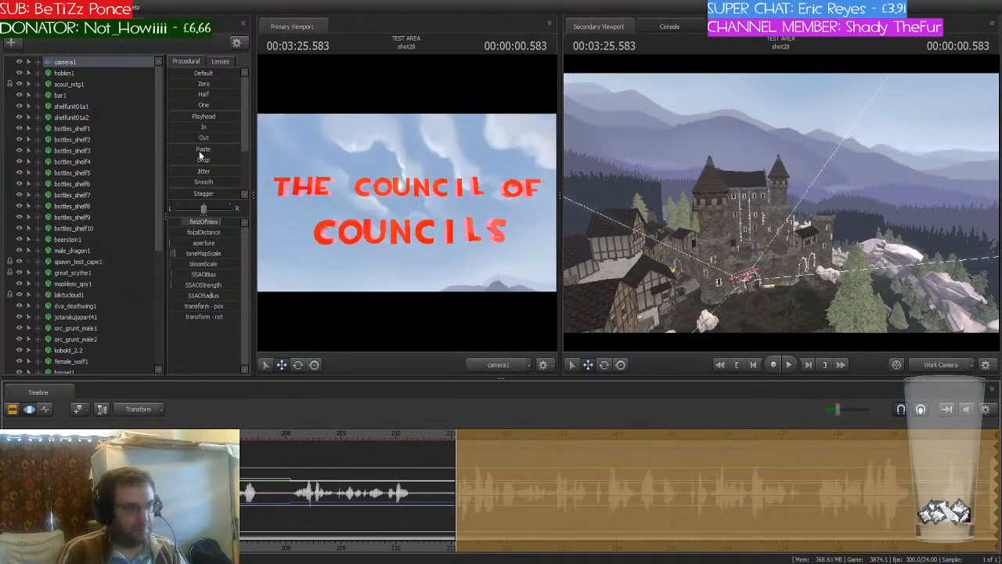
pyautogui.moveTo(196, 119); pyautogui.dragTo(238, 119)
pyautogui.press('Return')
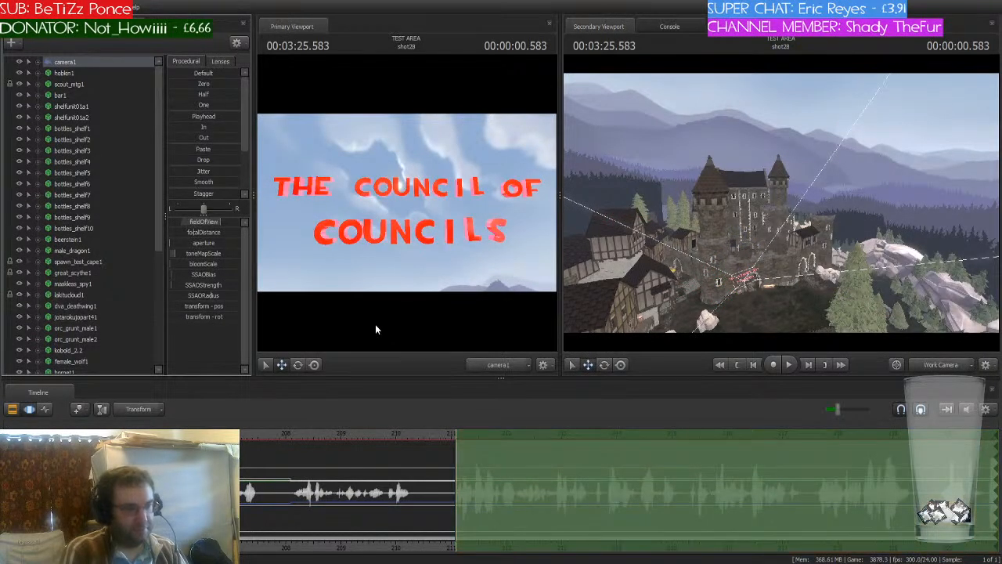
# - Return to the start of shot29 and fly camera1 to a new position in the temple set
pyautogui.press('Down')
pyautogui.moveTo(380, 323); pyautogui.dragTo(380, 323)
pyautogui.press('w')
pyautogui.press('w')
pyautogui.press('w')
pyautogui.press('s')
pyautogui.press('s')
pyautogui.moveTo(407, 202); pyautogui.dragTo(407, 201)
pyautogui.press('w')
pyautogui.moveTo(781, 202); pyautogui.dragTo(780, 202)
pyautogui.press('w')
pyautogui.press('w')
# - Apply camera1's framing from 00:03:19.000 in shot26 to shot29's selected time range with the Playhead preset
pyautogui.scroll(-2, 455, 489)
pyautogui.moveTo(149, 434); pyautogui.dragTo(41, 434)
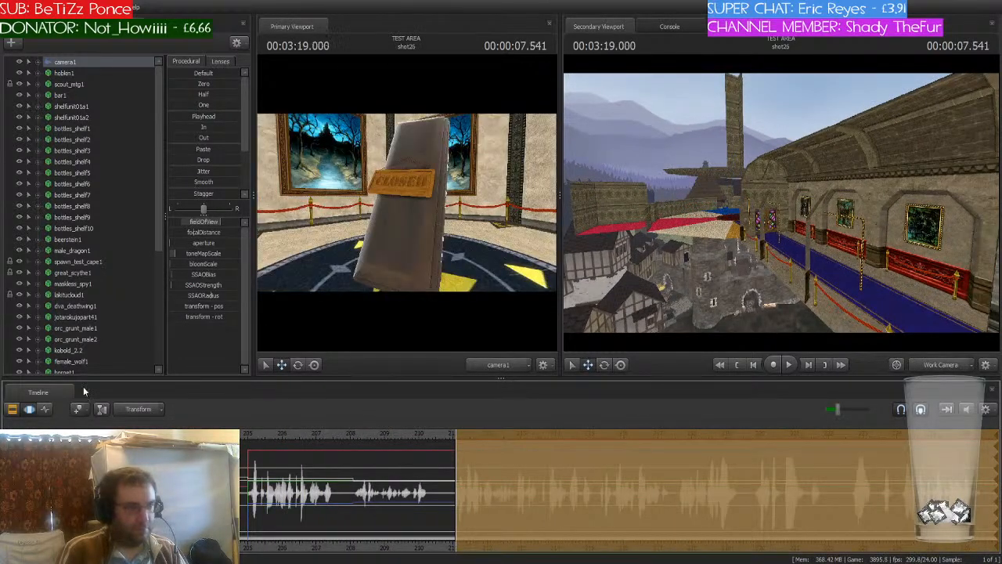
pyautogui.click(202, 116)
# - Examine the casket room in shot26 at 00:03:19.000 with the work camera
pyautogui.moveTo(780, 202); pyautogui.dragTo(781, 207)
pyautogui.press('w')
pyautogui.press('w')
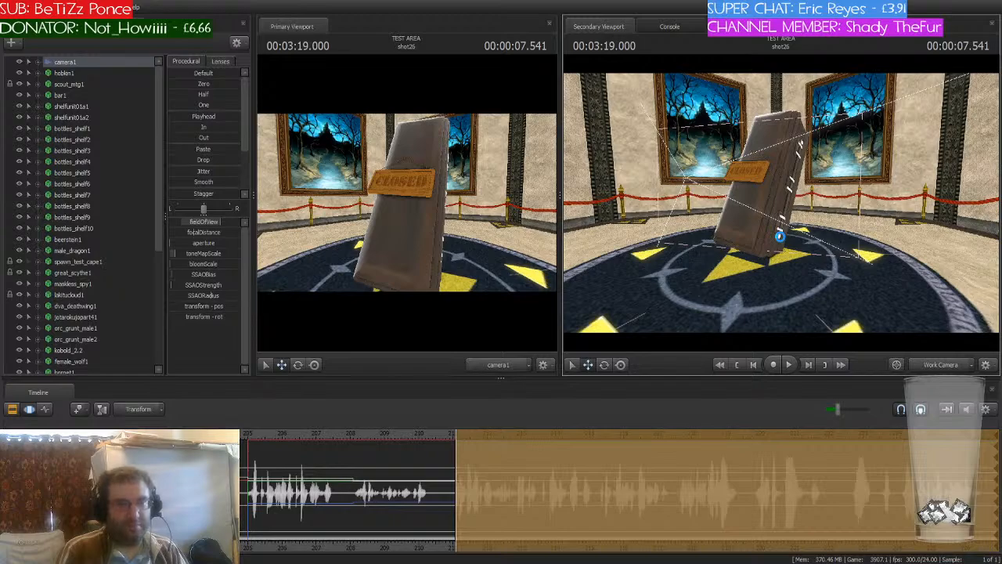
pyautogui.moveTo(795, 277)
pyautogui.mouseDown()
pyautogui.moveTo(915, 211)
pyautogui.moveTo(951, 219)
pyautogui.moveTo(853, 215)
pyautogui.moveTo(940, 207)
pyautogui.moveTo(845, 223)
pyautogui.moveTo(780, 207)
pyautogui.mouseUp()
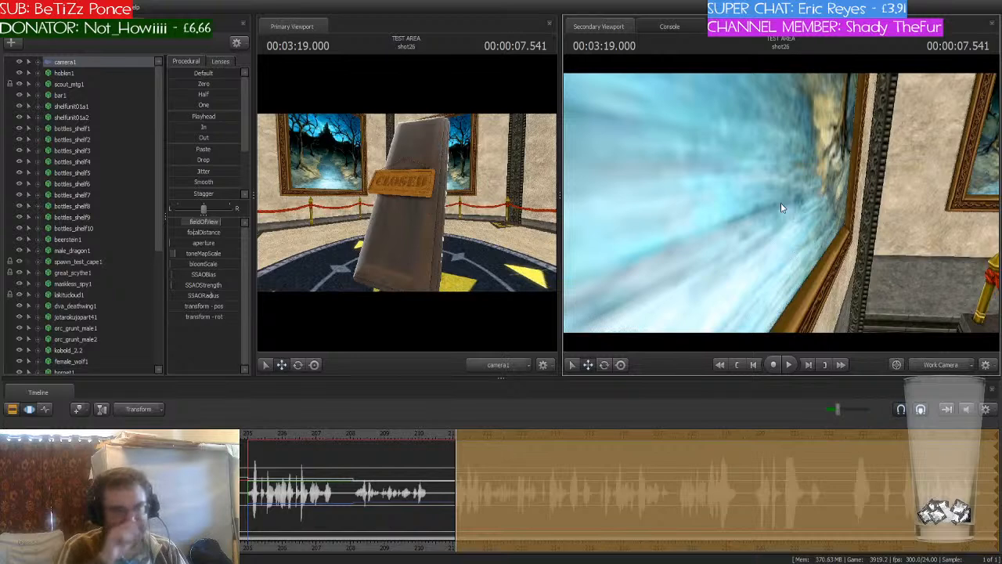
# - Go to the start of shot29 and inspect the painting room around the casket with the work camera
pyautogui.press('Down')
pyautogui.press('Down')
pyautogui.press('Down')
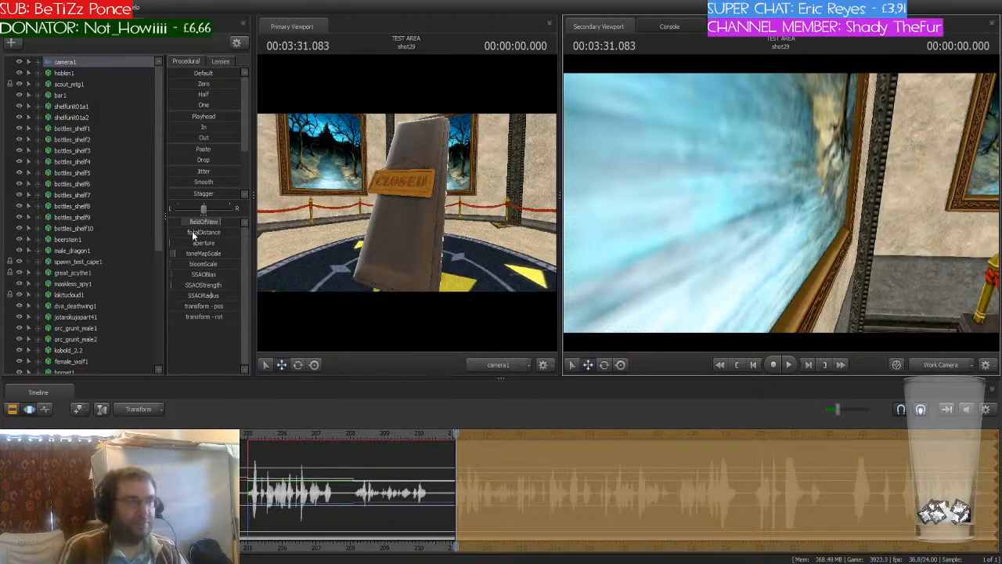
pyautogui.moveTo(859, 251); pyautogui.dragTo(999, 260)
pyautogui.press('w')
pyautogui.press('a')
pyautogui.press('d')
pyautogui.press('w')
pyautogui.press('s')
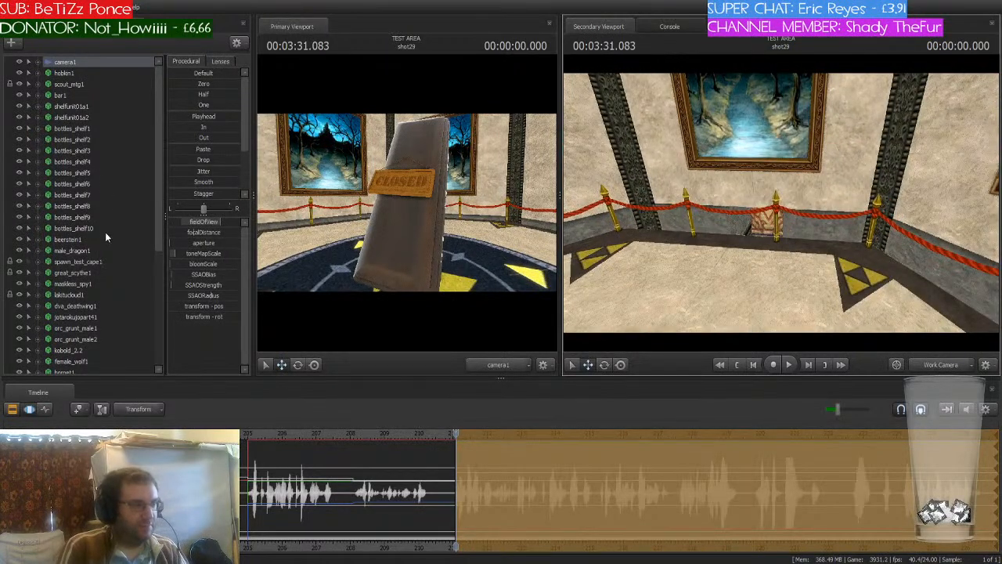
# - Apply the nine character models' positions, male_dragon1 through hornet1, from 00:03:20.791 in shot27 to shot29's selected time range with the Playhead preset
pyautogui.click(96, 251)
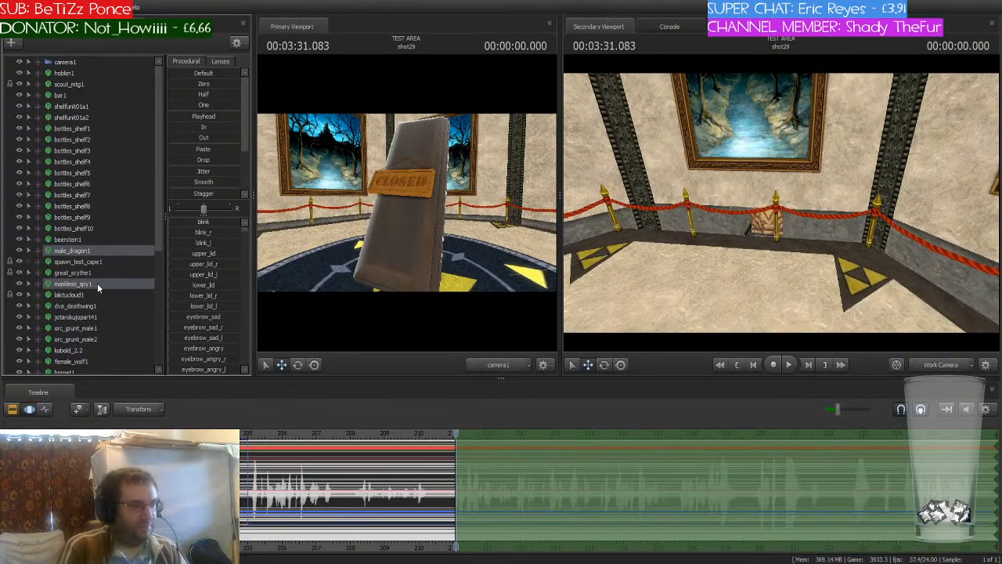
pyautogui.scroll(-2, 97, 283)
pyautogui.keyDown('ctrl'); pyautogui.click(91, 250); pyautogui.keyUp('ctrl')
pyautogui.keyDown('ctrl'); pyautogui.click(97, 260); pyautogui.keyUp('ctrl')
pyautogui.keyDown('ctrl'); pyautogui.click(98, 272); pyautogui.keyUp('ctrl')
pyautogui.keyDown('ctrl'); pyautogui.click(88, 285); pyautogui.keyUp('ctrl')
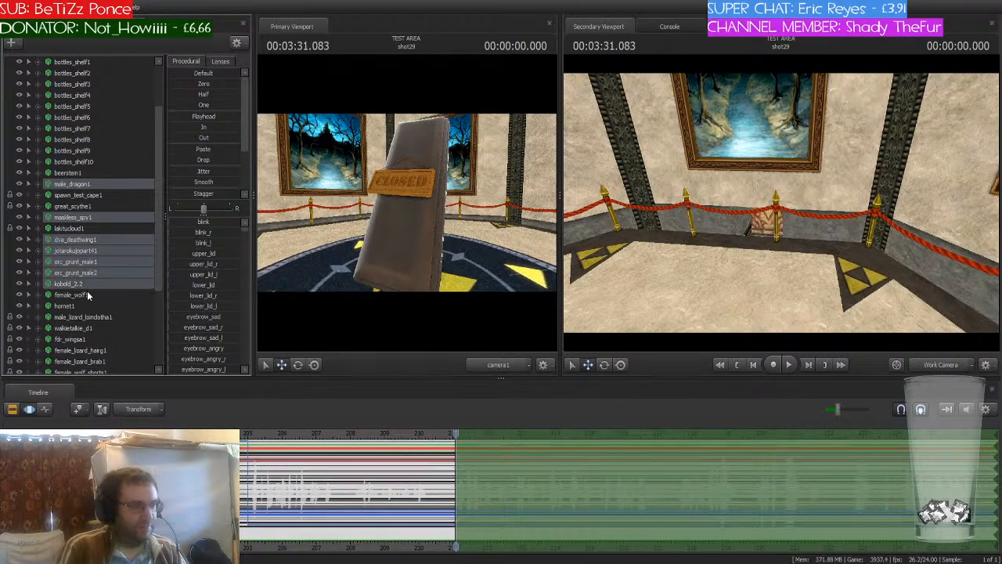
pyautogui.keyDown('ctrl'); pyautogui.click(87, 295); pyautogui.keyUp('ctrl')
pyautogui.keyDown('ctrl'); pyautogui.click(80, 305); pyautogui.keyUp('ctrl')
pyautogui.scroll(-2, 241, 463)
pyautogui.moveTo(235, 463); pyautogui.dragTo(179, 462)
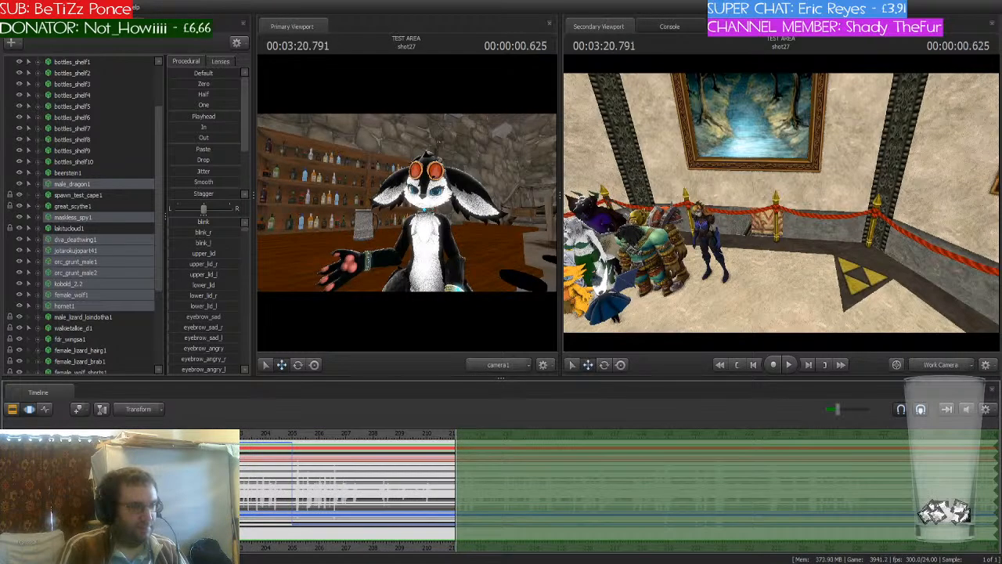
pyautogui.click(189, 117)
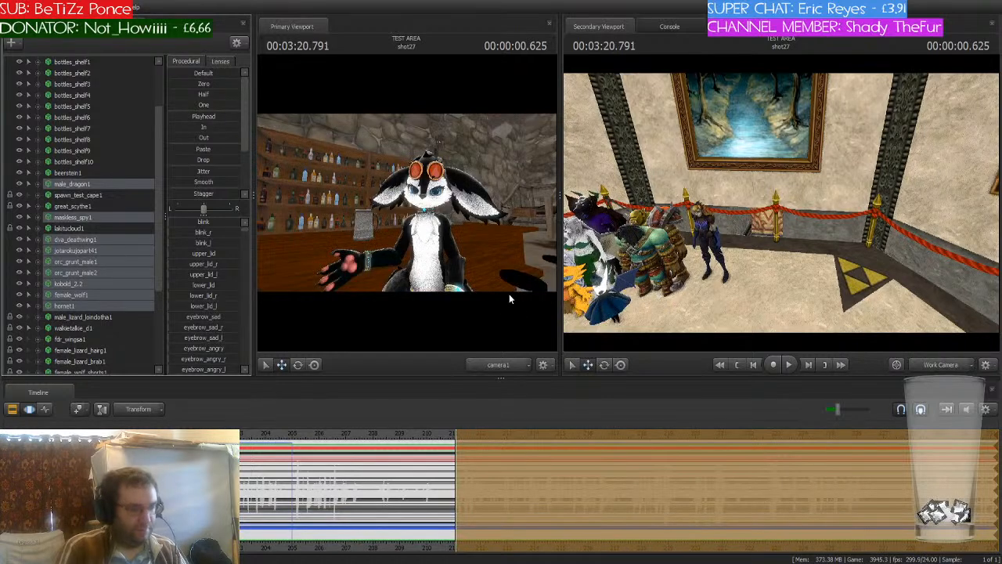
pyautogui.press('Return')
pyautogui.press('Down')
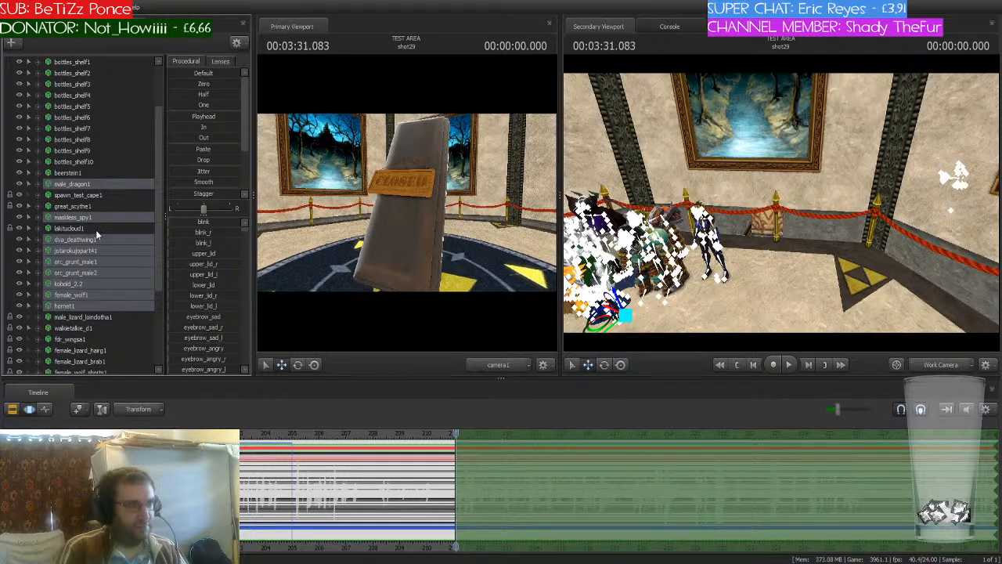
# - Select maskless_spy1 and examine its placement by the rope barrier, along with the character group, using the work camera
pyautogui.moveTo(725, 233); pyautogui.dragTo(781, 205)
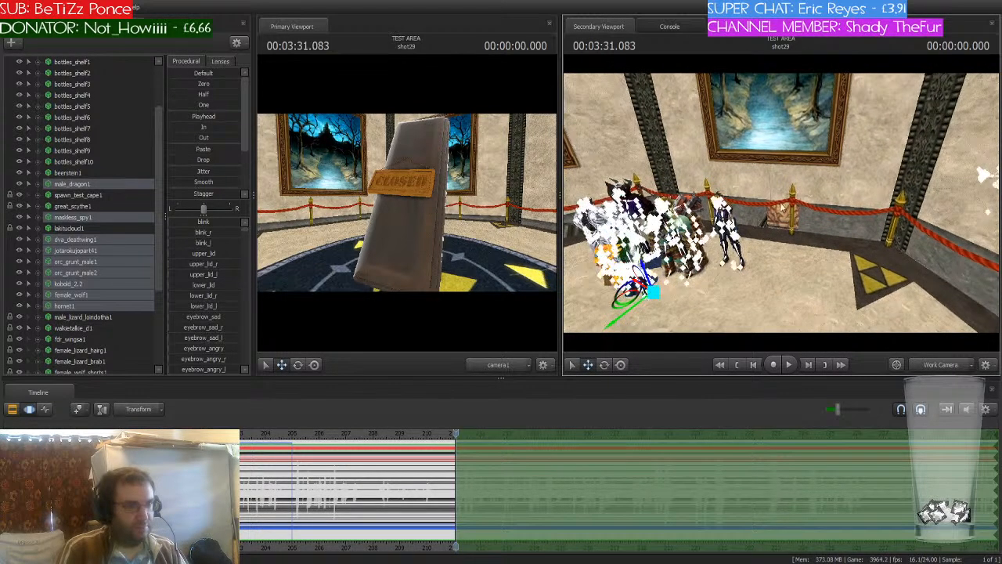
pyautogui.click(67, 219)
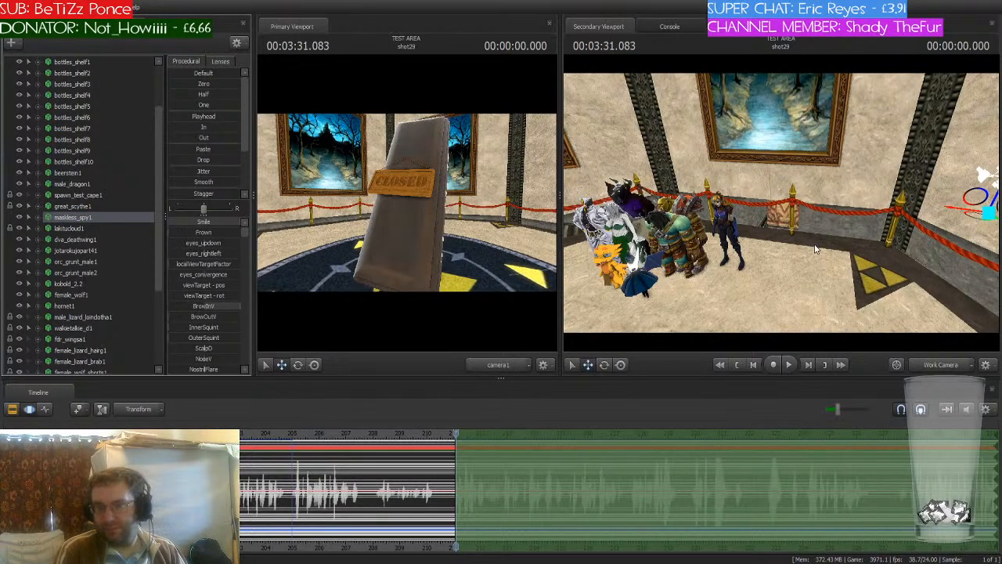
pyautogui.moveTo(807, 244); pyautogui.dragTo(923, 235)
pyautogui.press('w')
pyautogui.press('w')
pyautogui.moveTo(781, 203)
pyautogui.mouseDown()
pyautogui.moveTo(822, 215)
pyautogui.moveTo(760, 196)
pyautogui.moveTo(688, 200)
pyautogui.moveTo(818, 205)
pyautogui.moveTo(735, 196)
pyautogui.moveTo(787, 203)
pyautogui.moveTo(757, 203)
pyautogui.moveTo(758, 215)
pyautogui.moveTo(790, 199)
pyautogui.mouseUp()
pyautogui.press('w')
pyautogui.press('w')
pyautogui.press('d')
pyautogui.press('a')
pyautogui.press('d')
pyautogui.press('w')
pyautogui.press('s')
pyautogui.press('w')
pyautogui.press('d')
pyautogui.press('w')
pyautogui.press('w')
pyautogui.press('w')
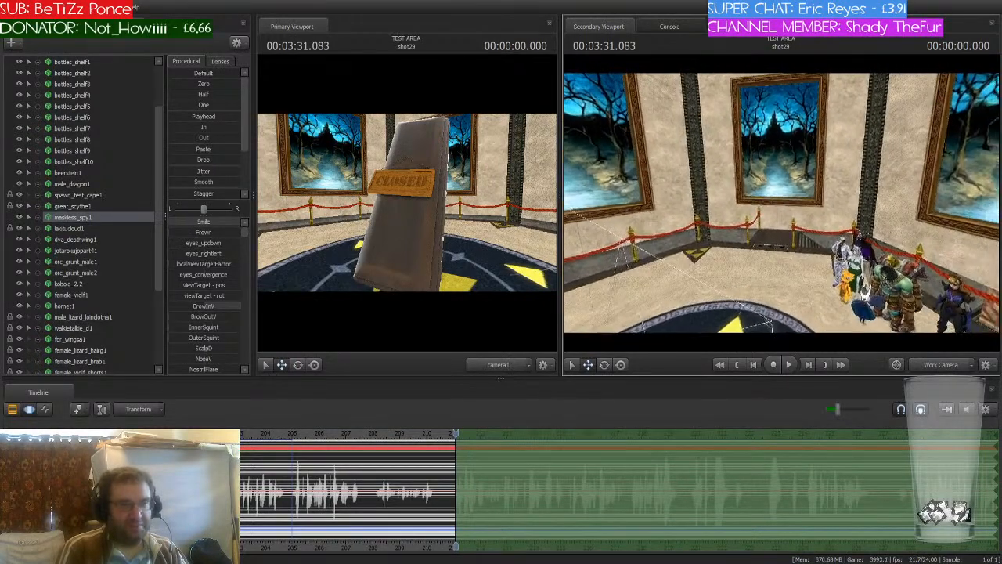
pyautogui.moveTo(781, 203); pyautogui.dragTo(803, 242)
pyautogui.press('w')
pyautogui.press('w')
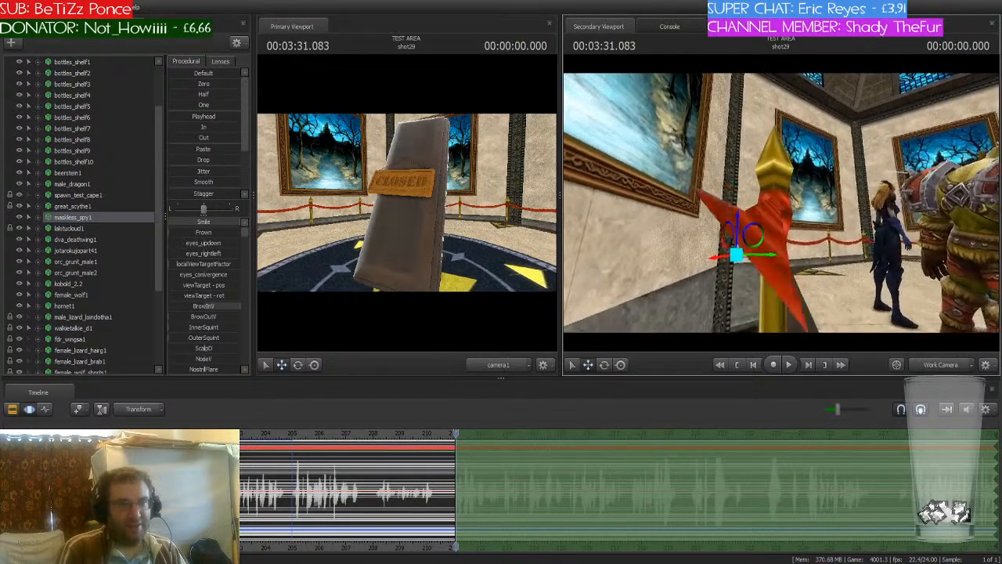
pyautogui.moveTo(781, 203); pyautogui.dragTo(785, 213)
pyautogui.press('w')
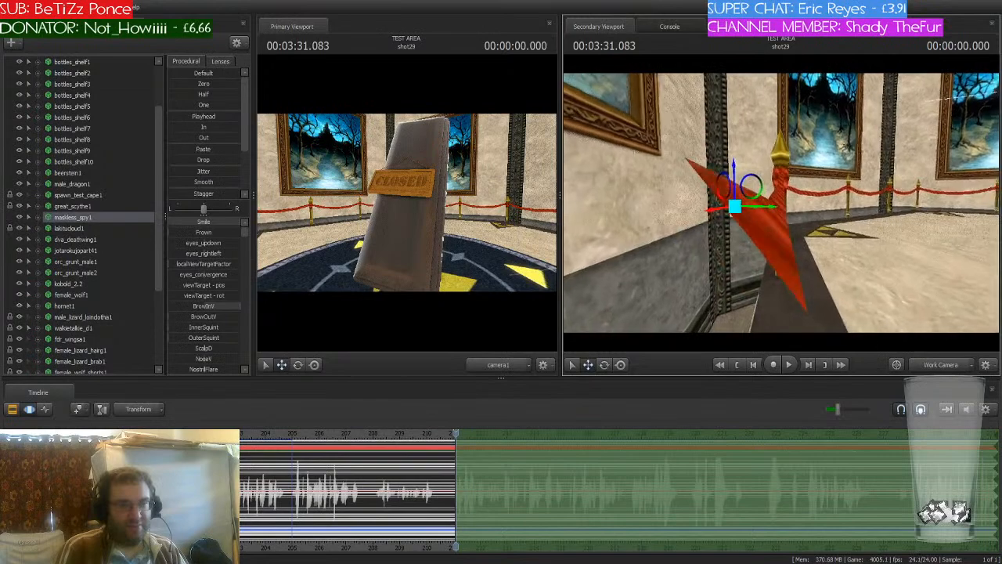
pyautogui.press('w')
pyautogui.moveTo(782, 203); pyautogui.dragTo(781, 193)
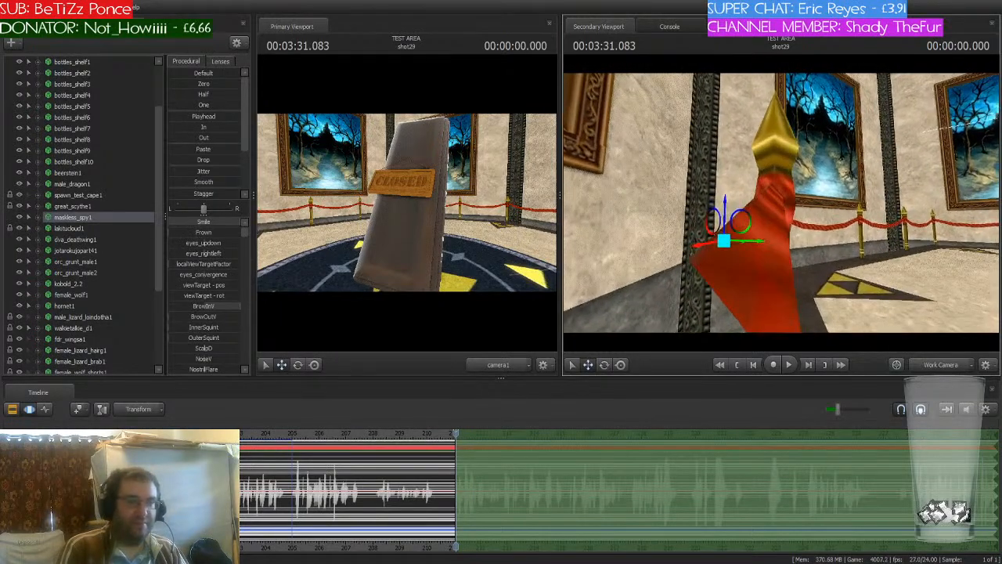
pyautogui.press('w')
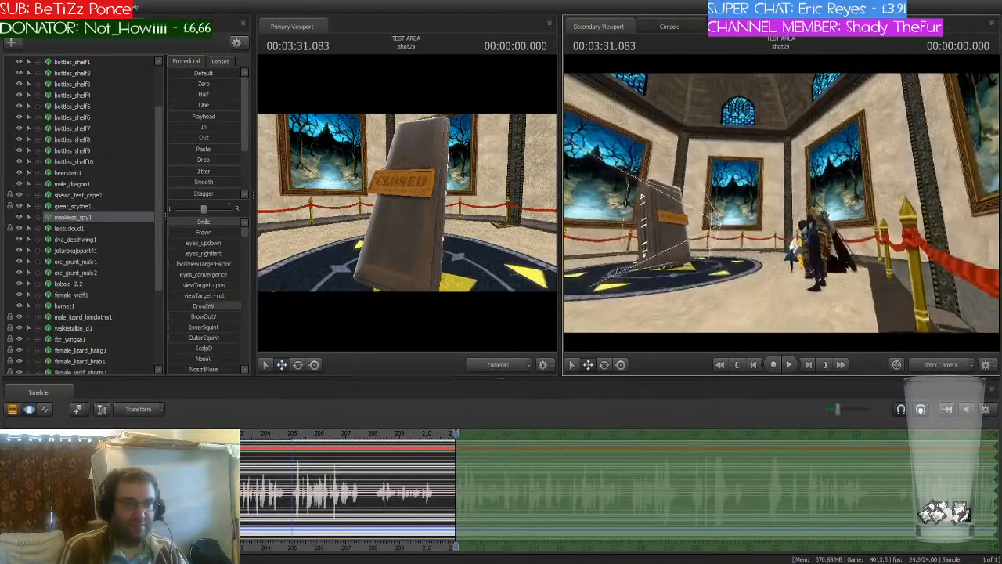
pyautogui.moveTo(781, 196); pyautogui.dragTo(781, 205)
pyautogui.press('s')
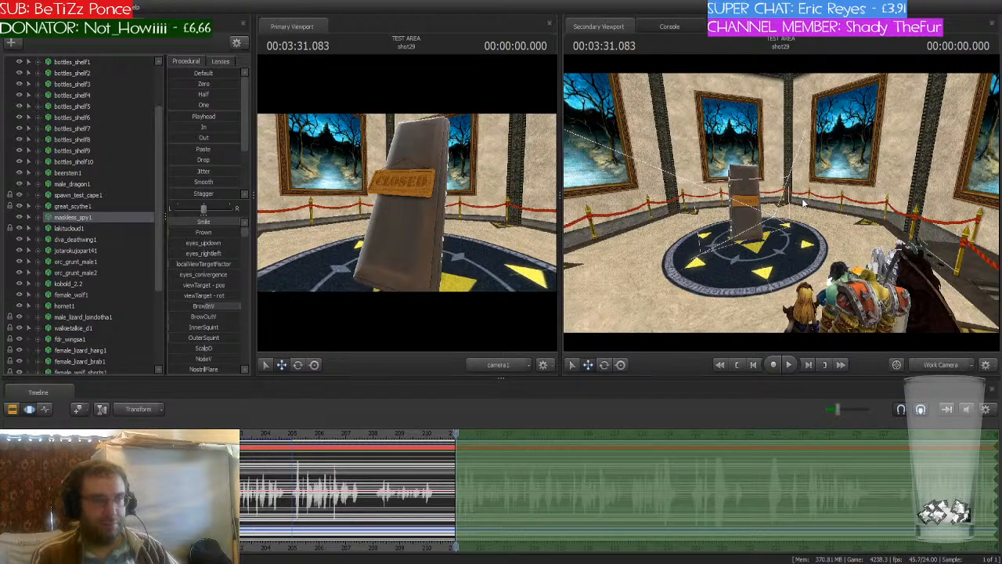
# - Inspect the rope barrier posts, the steps behind them and the closed casket with the work camera
pyautogui.moveTo(803, 203); pyautogui.dragTo(790, 205)
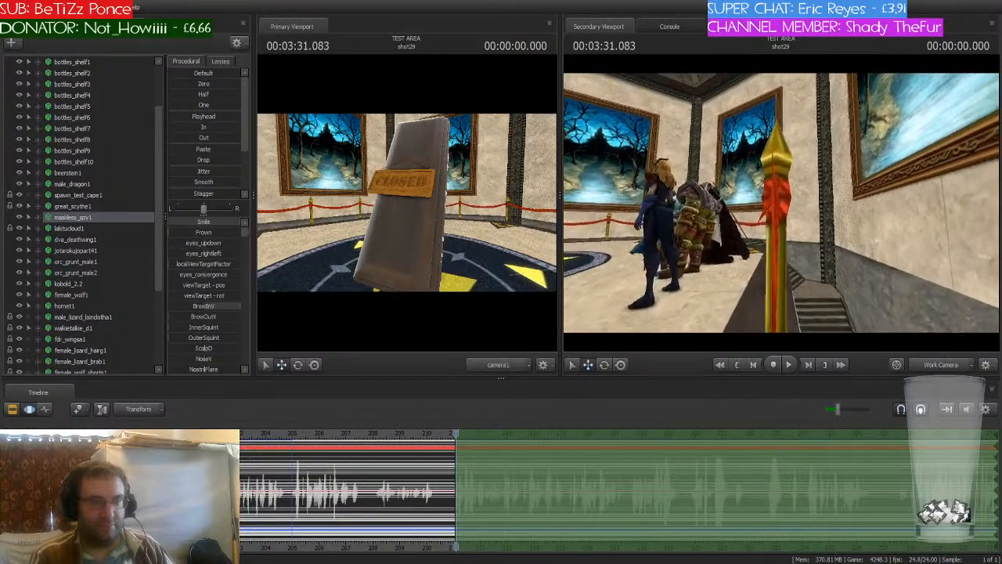
pyautogui.press('w')
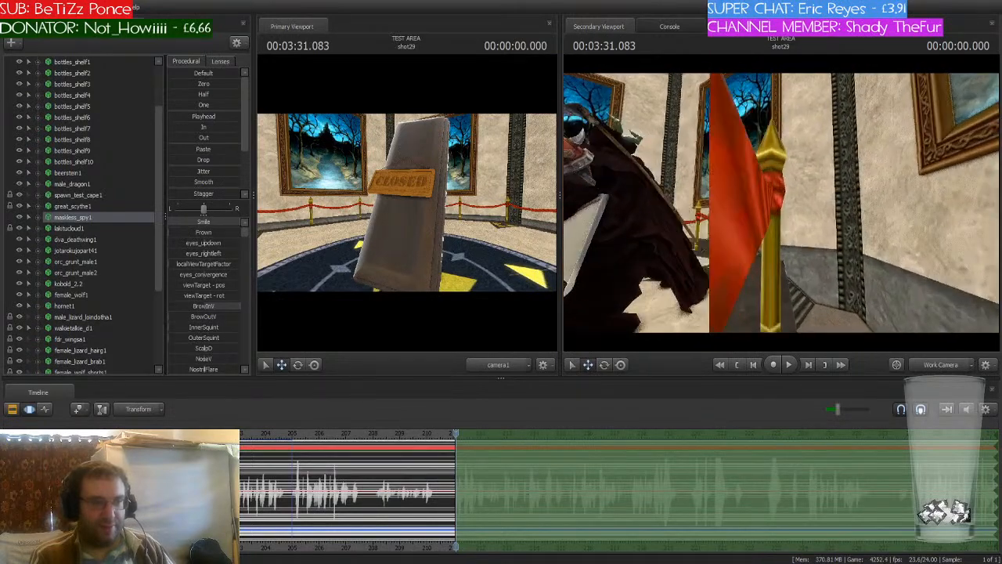
pyautogui.press('w')
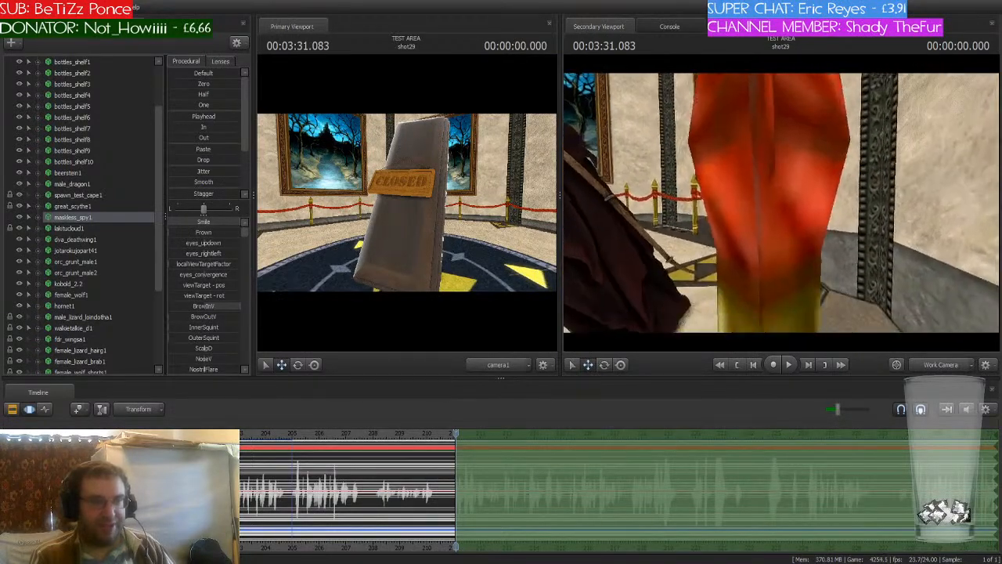
pyautogui.press('w')
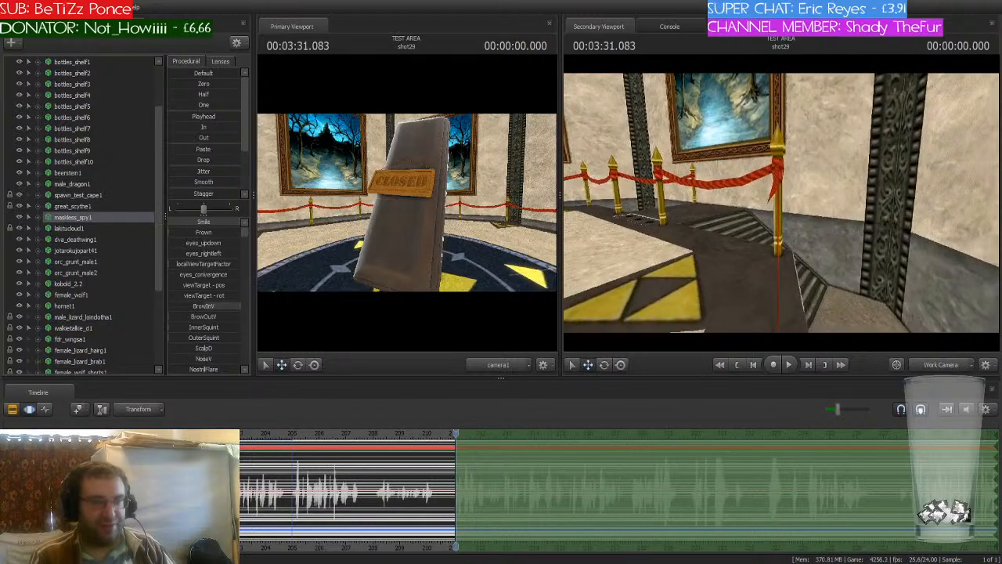
pyautogui.press('w')
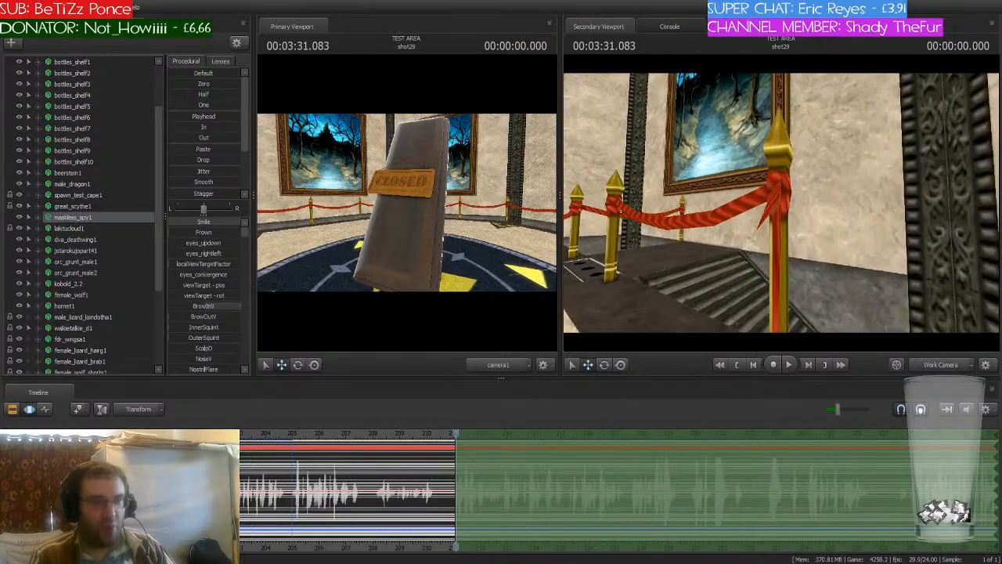
pyautogui.press('w')
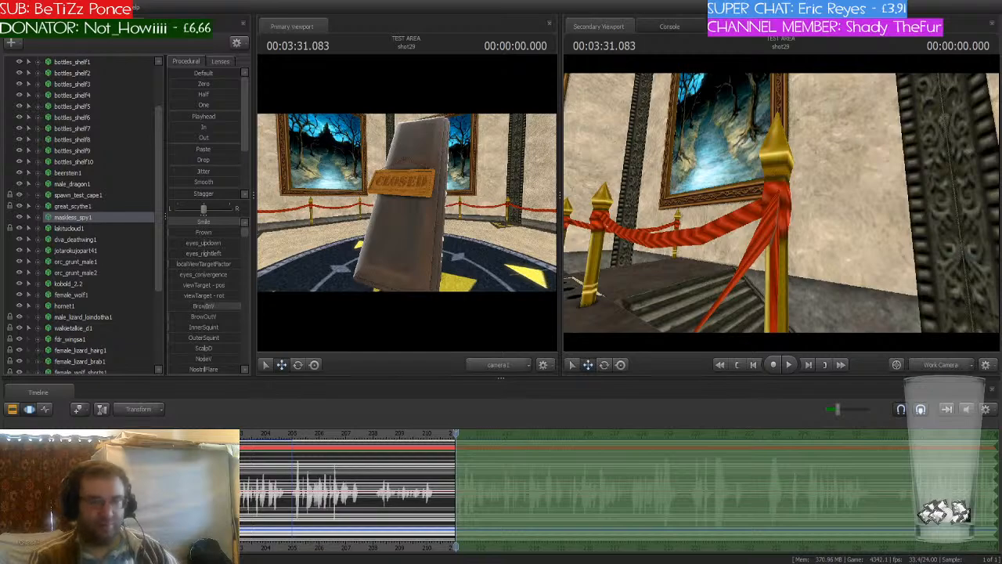
pyautogui.moveTo(780, 203); pyautogui.dragTo(627, 188)
pyautogui.moveTo(861, 204); pyautogui.dragTo(767, 233)
pyautogui.press('w')
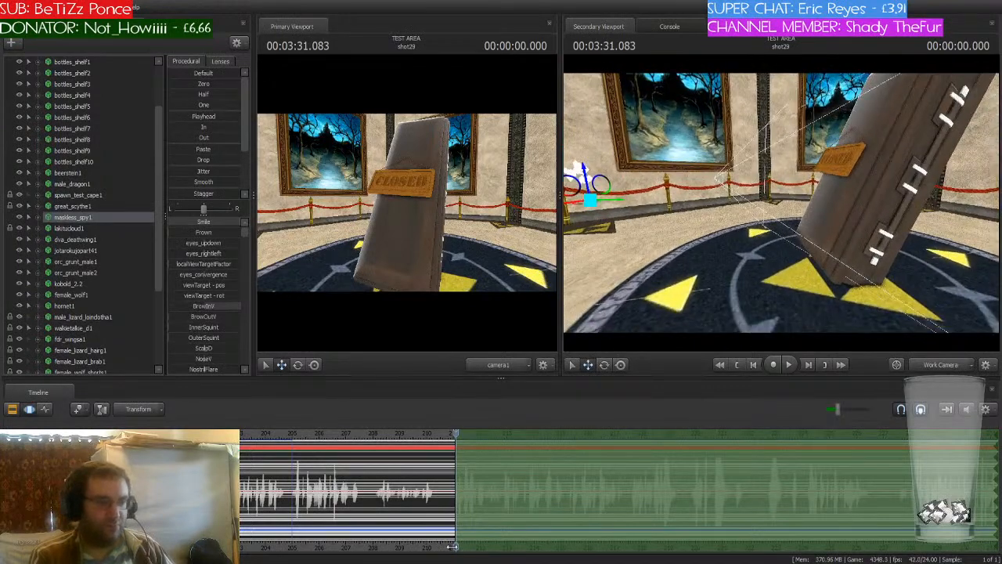
# - Play shot29 from its start to 00:03:46.125 to listen to the dialogue audio
pyautogui.moveTo(451, 548); pyautogui.dragTo(315, 519, button='middle')
pyautogui.press('space')
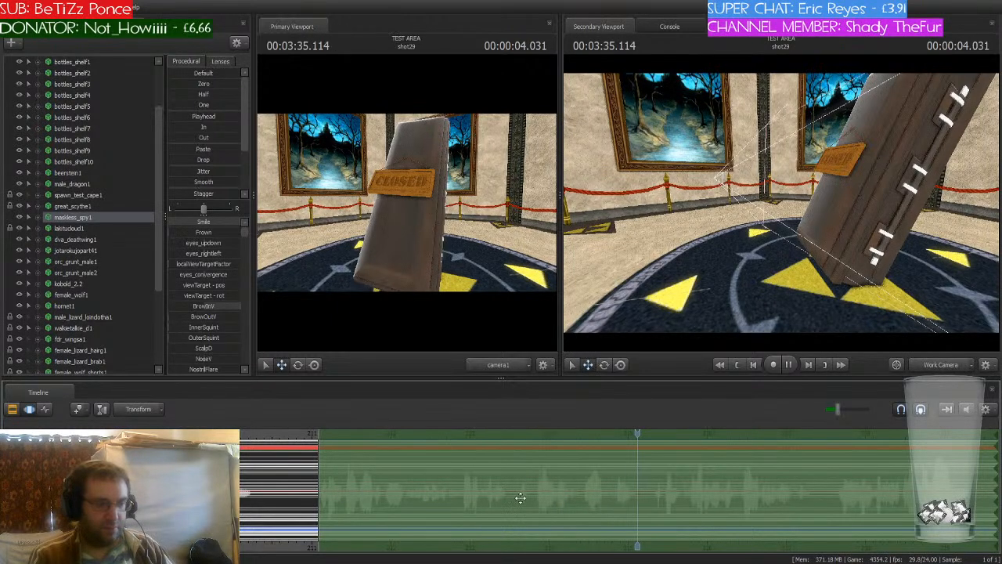
pyautogui.scroll(-2, 610, 497)
pyautogui.moveTo(404, 546); pyautogui.dragTo(289, 538, button='middle')
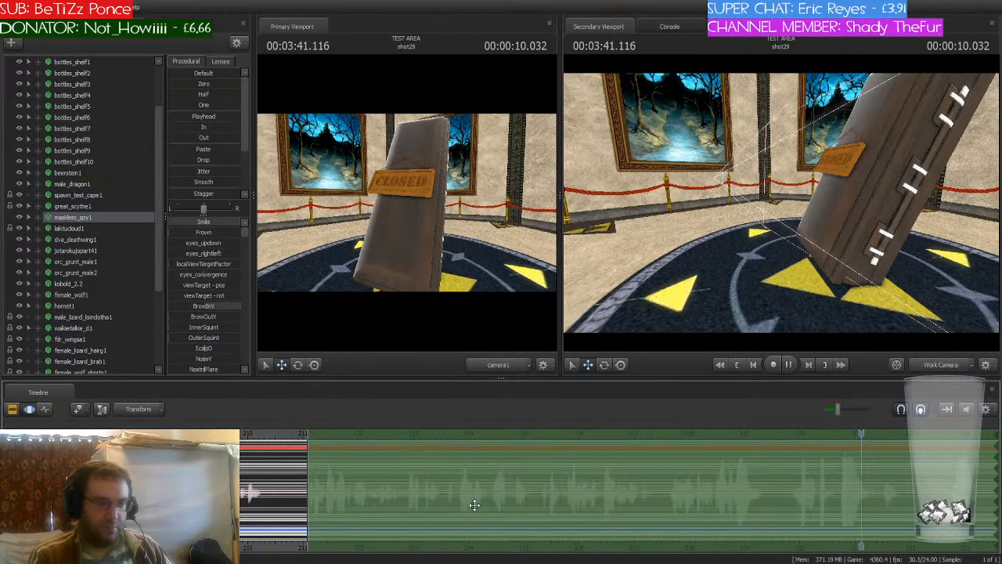
pyautogui.scroll(-2, 475, 504)
pyautogui.moveTo(417, 545); pyautogui.dragTo(195, 526, button='middle')
pyautogui.scroll(-1, 348, 486)
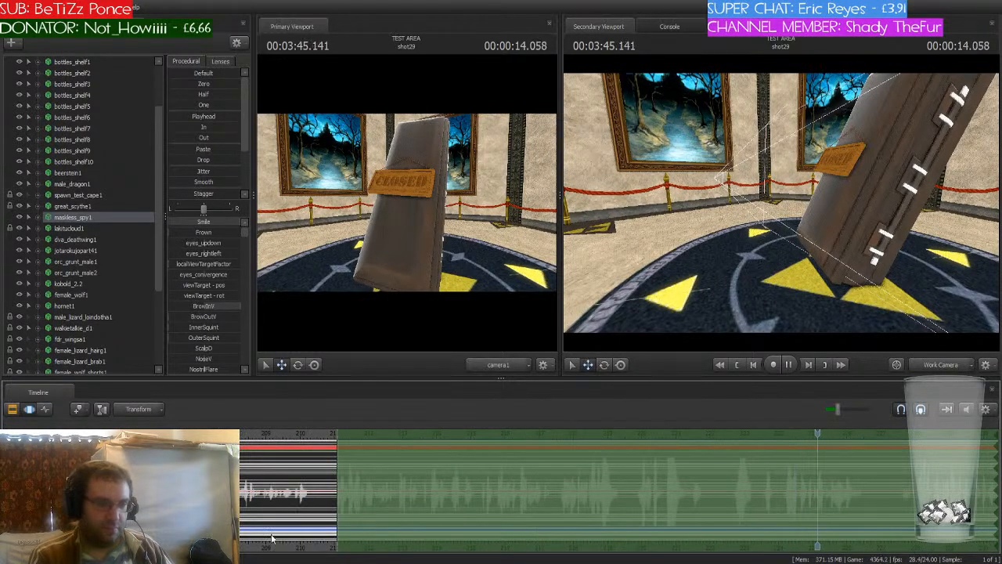
pyautogui.press('space')
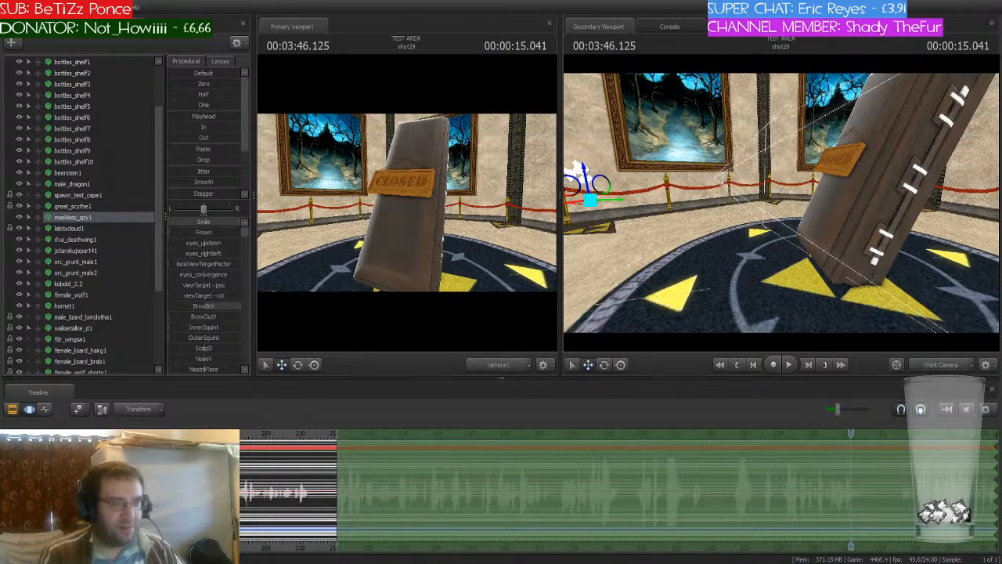
# - Frame the head of orc_grunt_male1 up close in the work camera and rotate its bip_head bone to turn the face
pyautogui.moveTo(781, 202)
pyautogui.mouseDown()
pyautogui.moveTo(626, 164)
pyautogui.moveTo(653, 156)
pyautogui.moveTo(579, 192)
pyautogui.moveTo(591, 188)
pyautogui.mouseUp()
pyautogui.press('s')
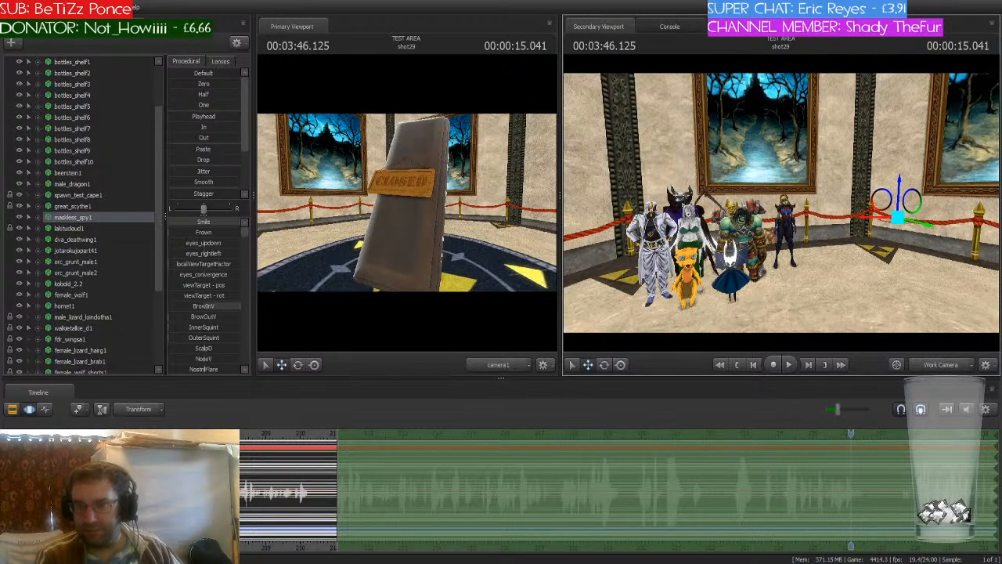
pyautogui.moveTo(781, 202); pyautogui.dragTo(672, 171)
pyautogui.press('w')
pyautogui.press('w')
pyautogui.press('ctrl')
pyautogui.press('d')
pyautogui.press('ctrl')
pyautogui.press('d')
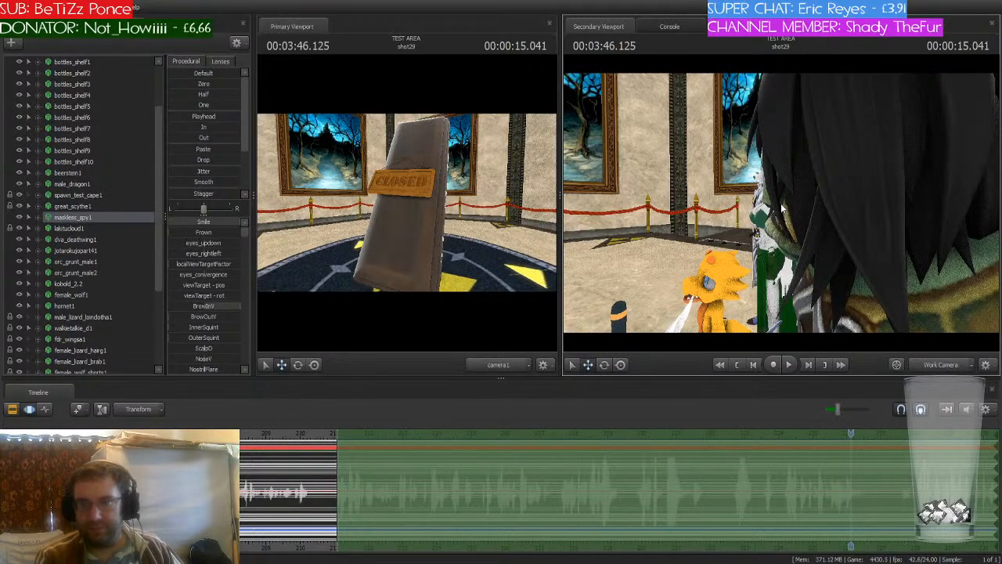
pyautogui.press('s')
pyautogui.moveTo(829, 181); pyautogui.dragTo(931, 188)
pyautogui.press('w')
pyautogui.moveTo(781, 201); pyautogui.dragTo(884, 196)
pyautogui.press('ctrl')
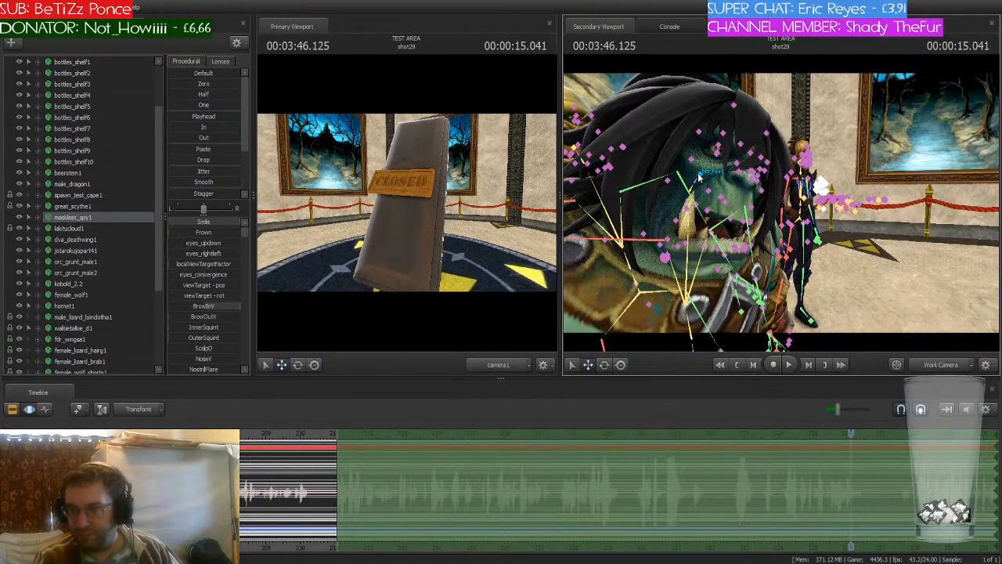
pyautogui.click(699, 179)
pyautogui.press('e')
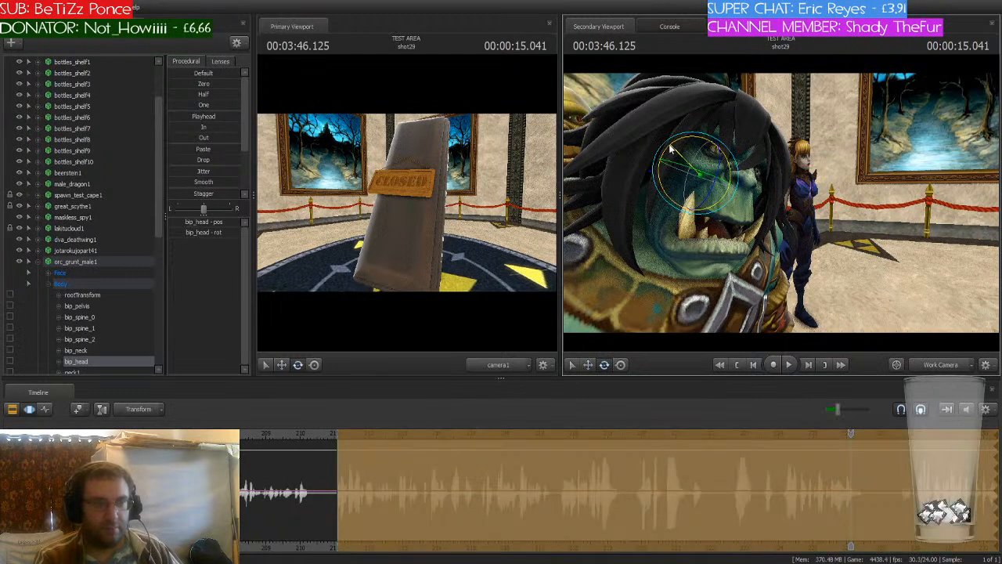
pyautogui.moveTo(664, 157); pyautogui.dragTo(705, 245)
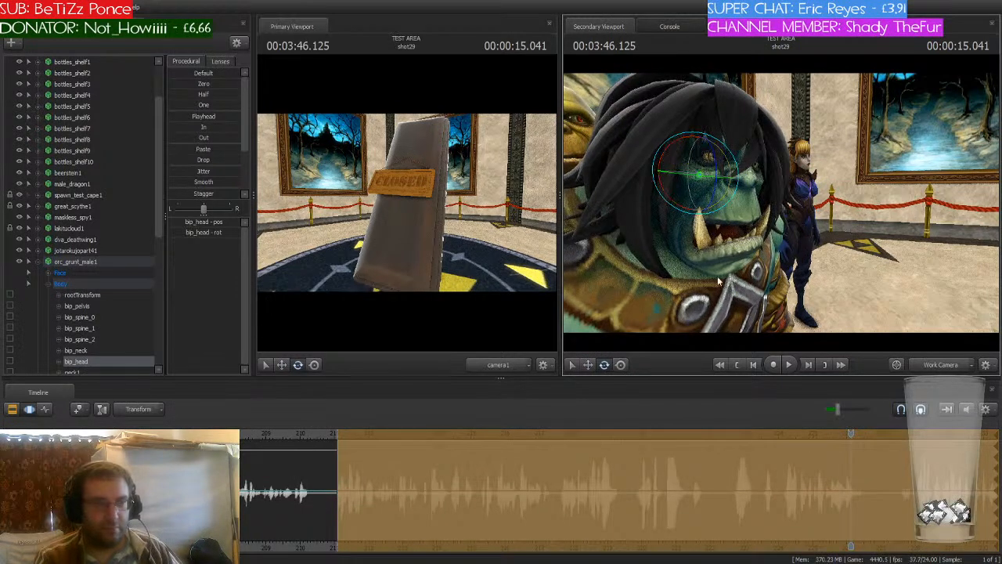
# - Blend orc_grunt_male1's face and body bones, excluding rootTransform, in the shot29 time selection towards their pose at 00:02:36.916 in shot21
pyautogui.scroll(-7, 647, 465)
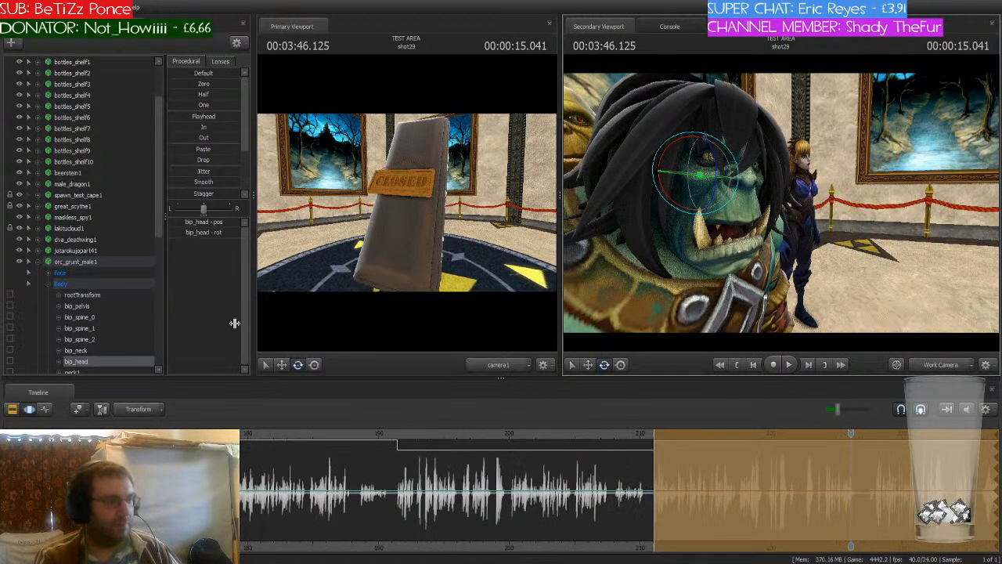
pyautogui.click(37, 260)
pyautogui.scroll(-4, 361, 473)
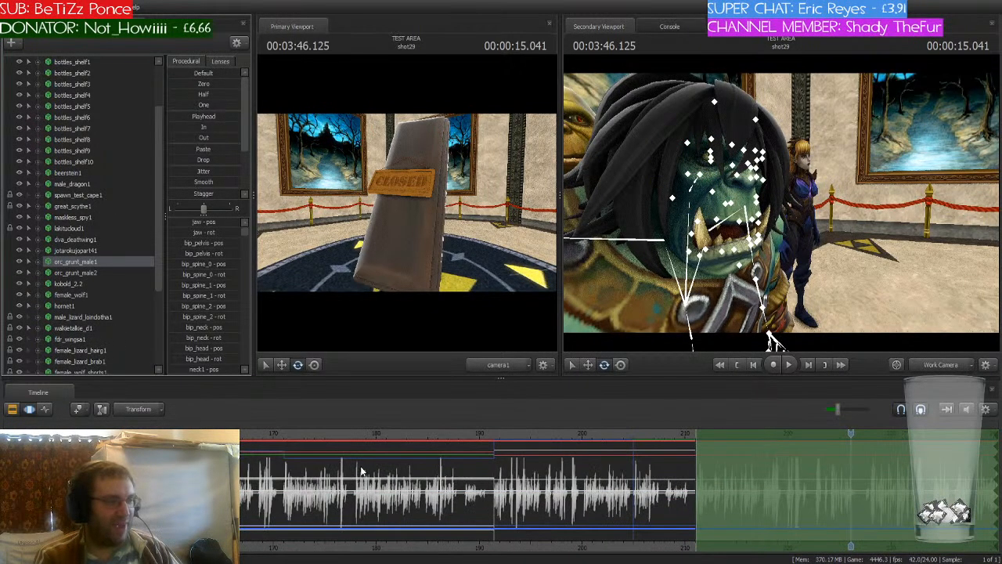
pyautogui.moveTo(459, 432); pyautogui.dragTo(290, 443)
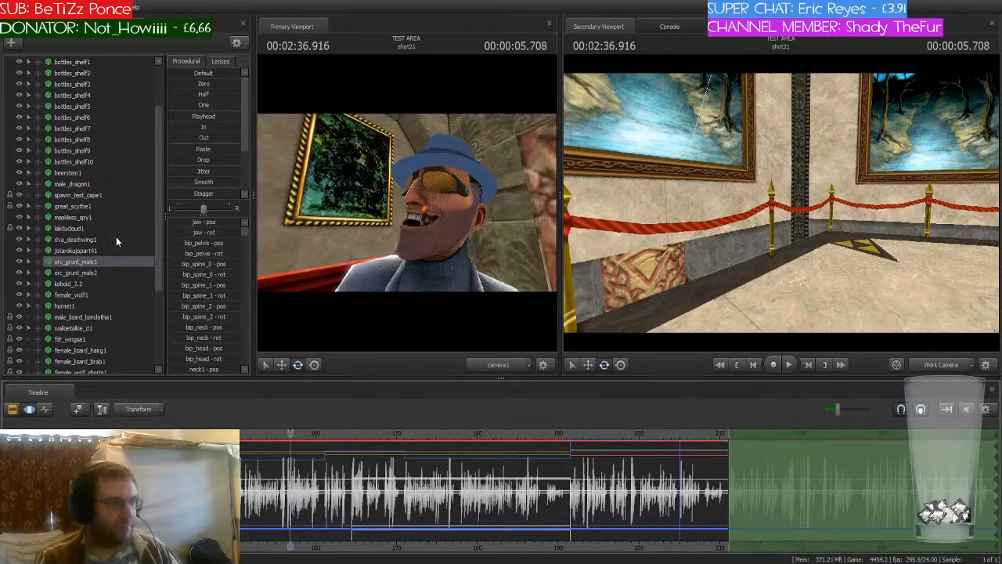
pyautogui.click(38, 263)
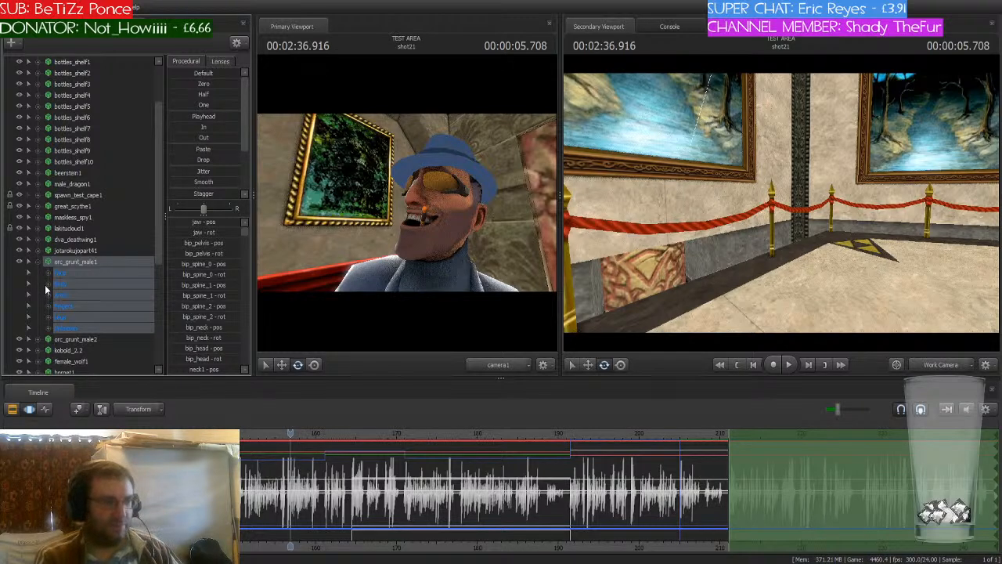
pyautogui.click(46, 284)
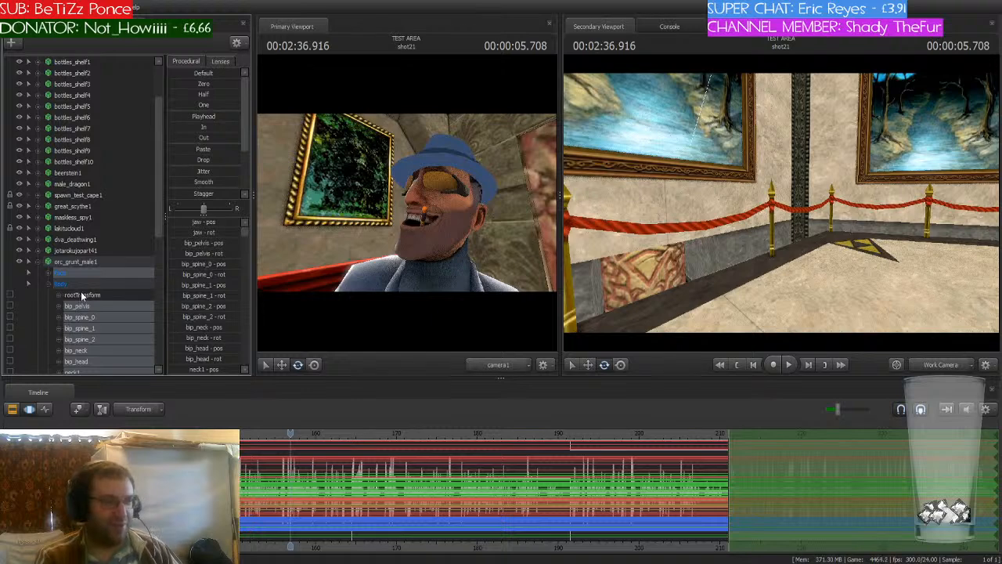
pyautogui.click(188, 116)
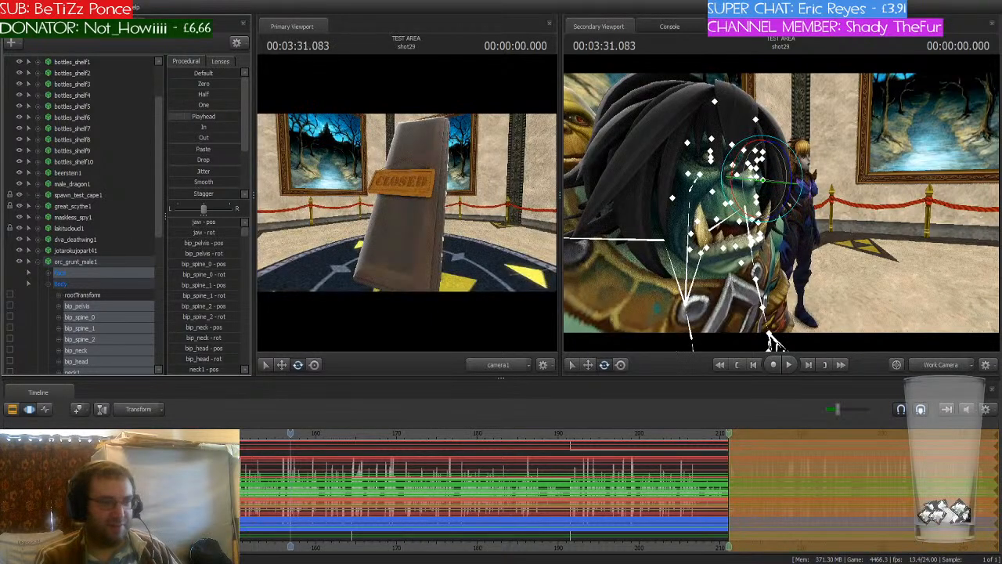
pyautogui.click(754, 365)
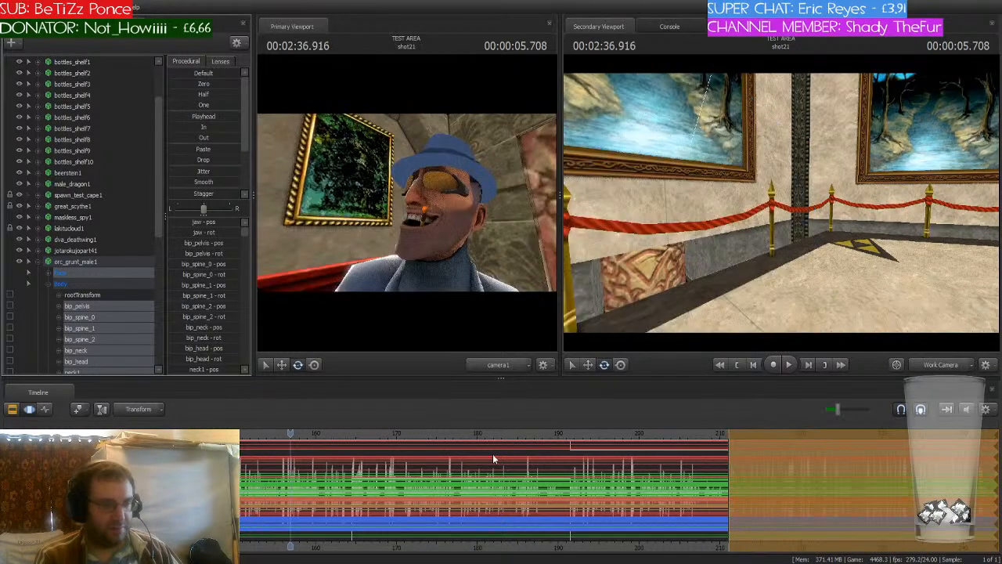
# - Return to the start of shot29 and examine orc_grunt_male1 and the character group with the work camera
pyautogui.moveTo(781, 205); pyautogui.dragTo(772, 207)
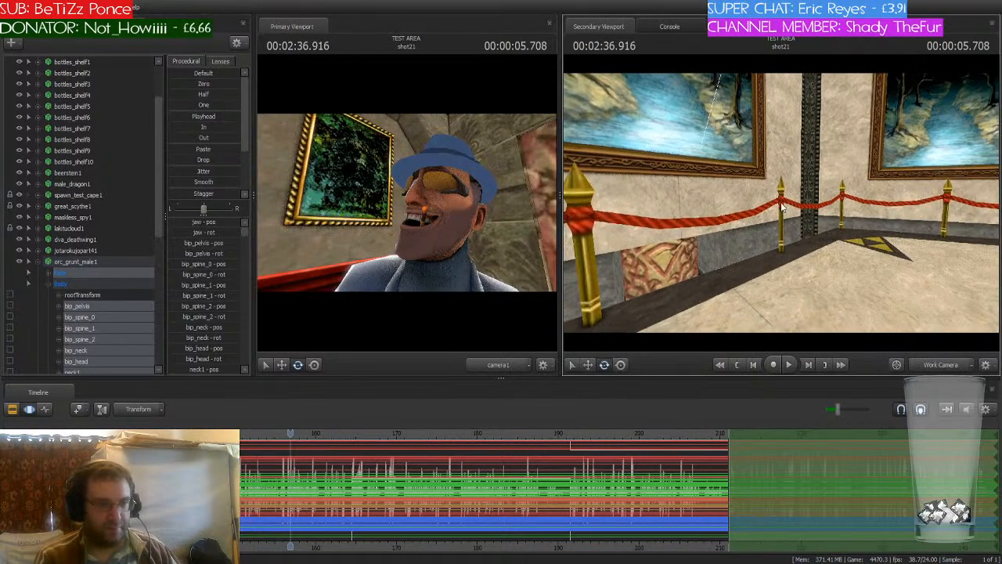
pyautogui.press('Down')
pyautogui.press('Down')
pyautogui.press('Down')
pyautogui.press('Down')
pyautogui.press('Down')
pyautogui.press('Down')
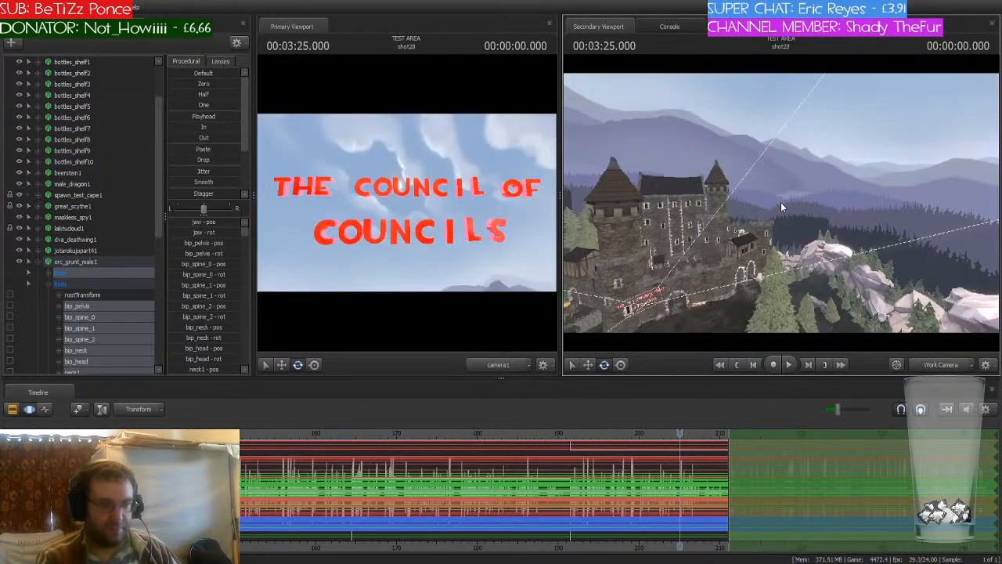
pyautogui.press('s')
pyautogui.moveTo(781, 205); pyautogui.dragTo(761, 205)
pyautogui.press('w')
pyautogui.click(37, 262)
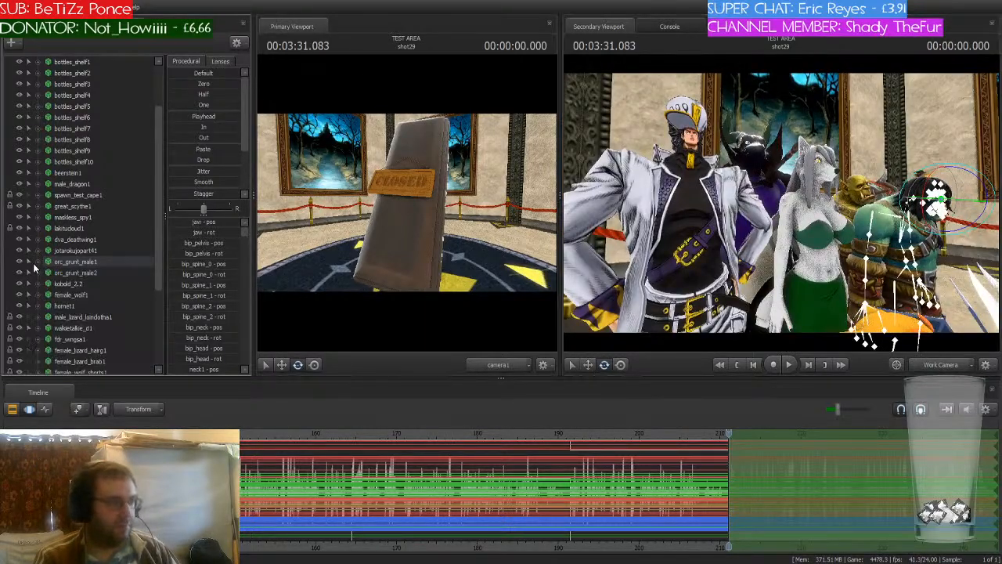
# - Reduce the Nani? expression of jotarokujopart41 to zero
pyautogui.click(88, 262)
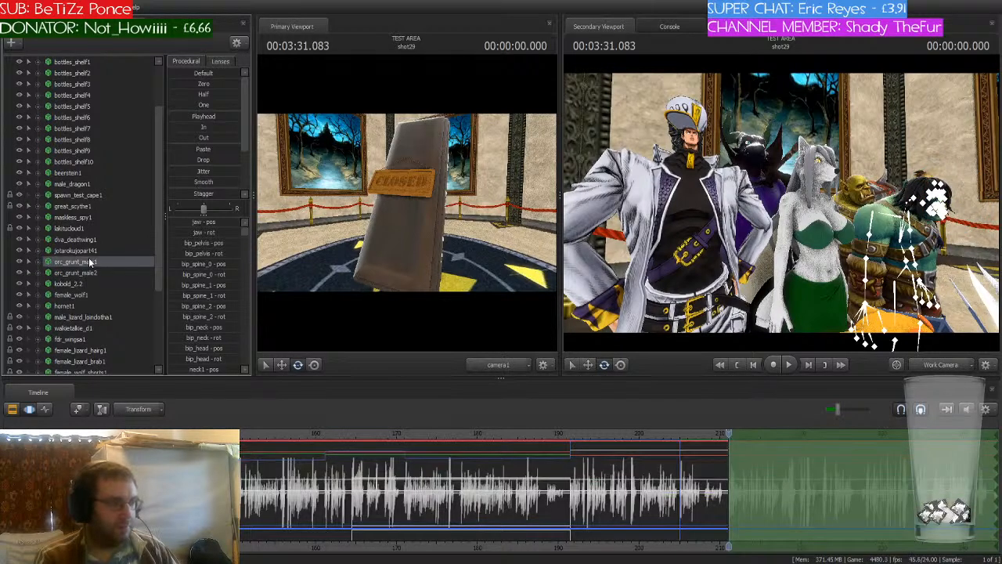
pyautogui.click(98, 250)
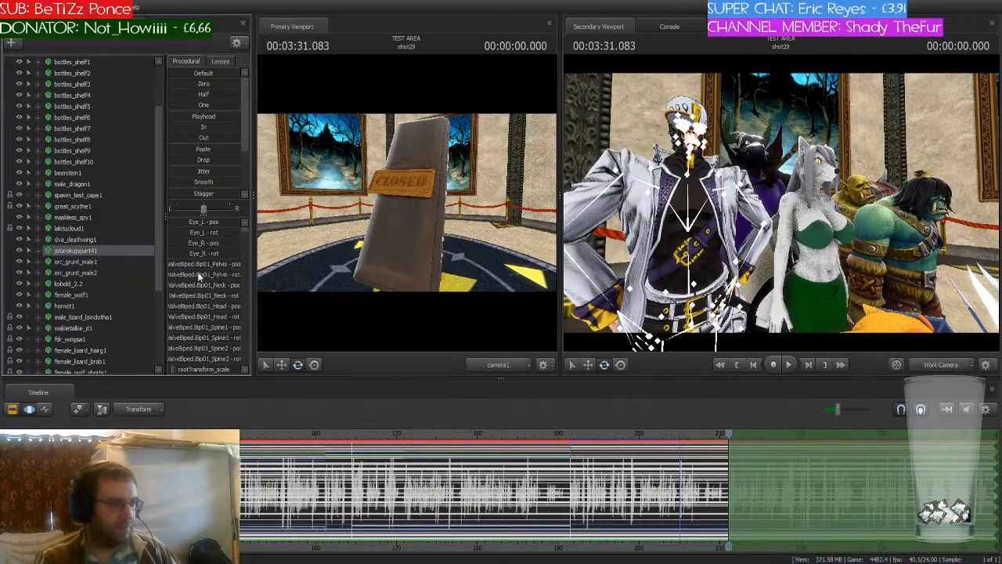
pyautogui.scroll(-10, 214, 276)
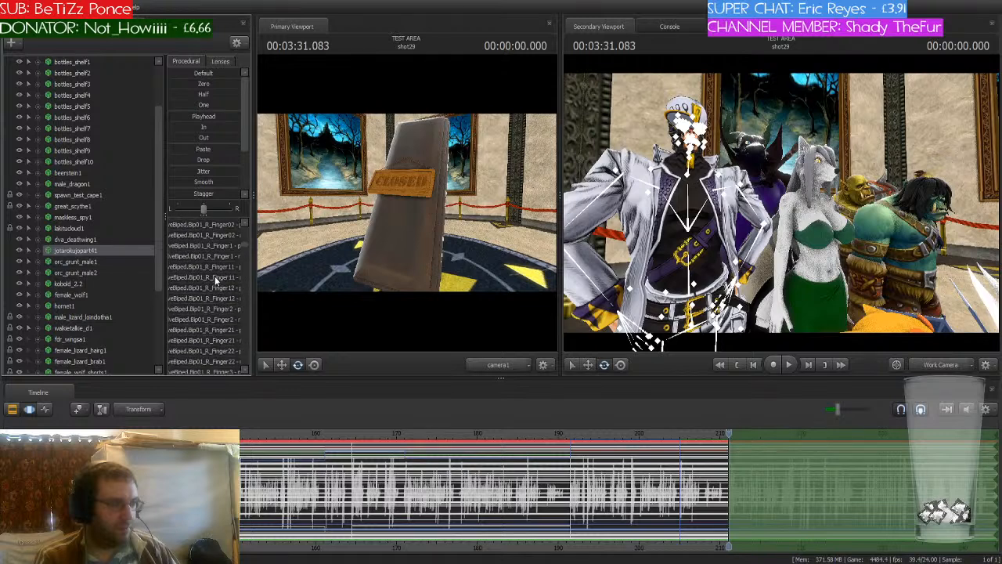
pyautogui.click(36, 252)
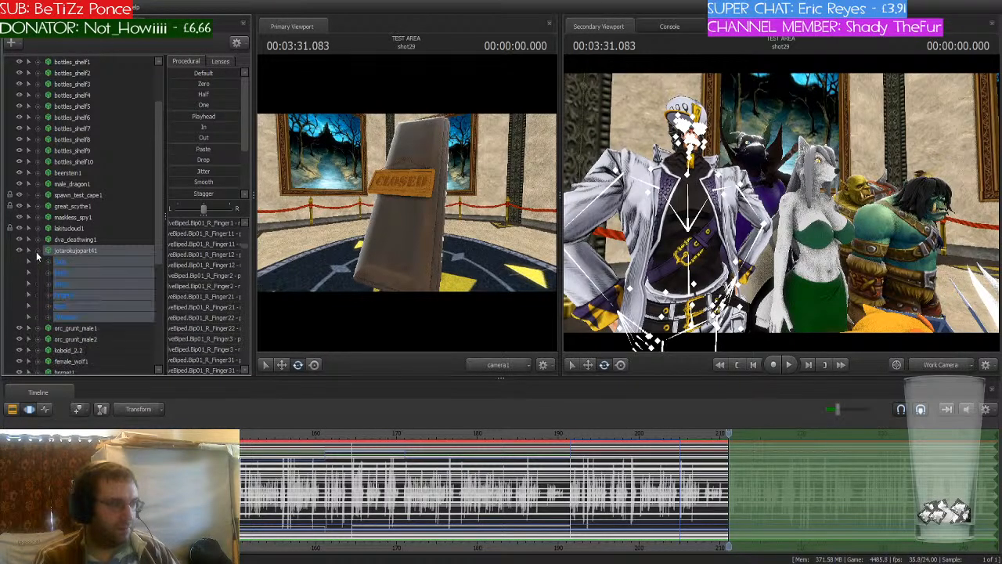
pyautogui.click(76, 315)
pyautogui.scroll(-5, 185, 298)
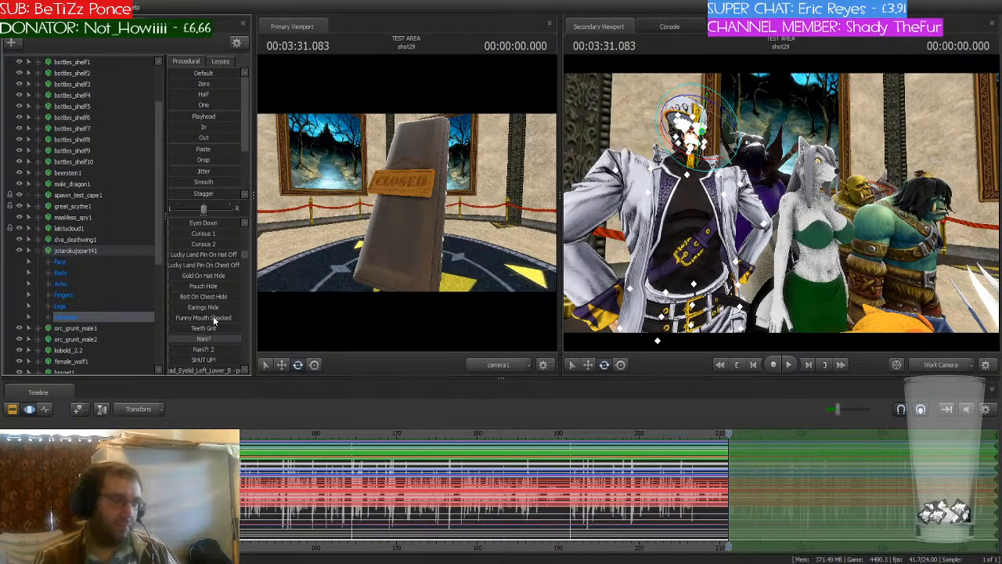
pyautogui.moveTo(240, 336); pyautogui.dragTo(171, 338)
pyautogui.moveTo(696, 201); pyautogui.dragTo(781, 209)
pyautogui.press('w')
pyautogui.press('s')
pyautogui.click(29, 251)
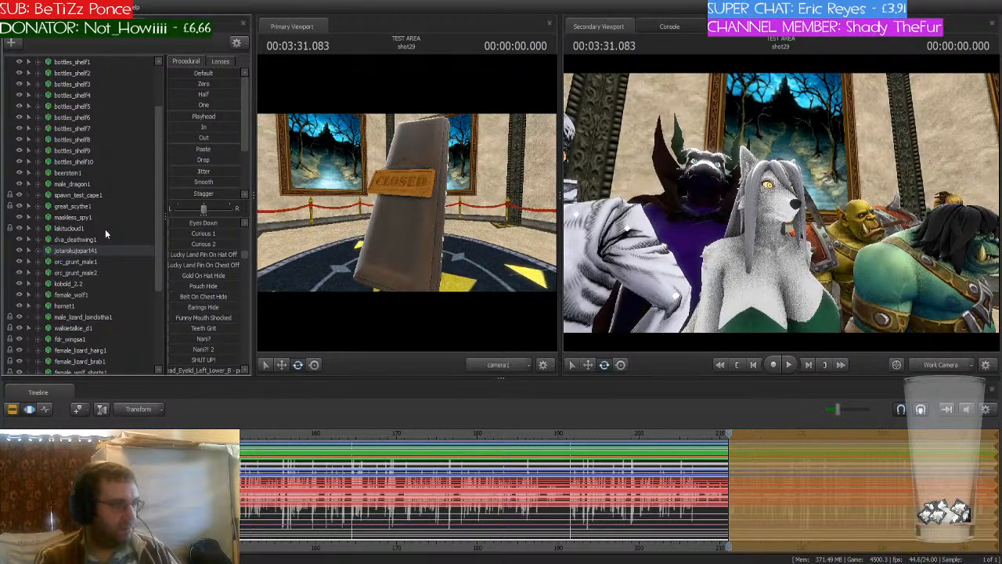
# - Reduce female_wolf1's eyebrow_surprise_r and eyebrow_surprise_l expressions to zero
pyautogui.click(80, 297)
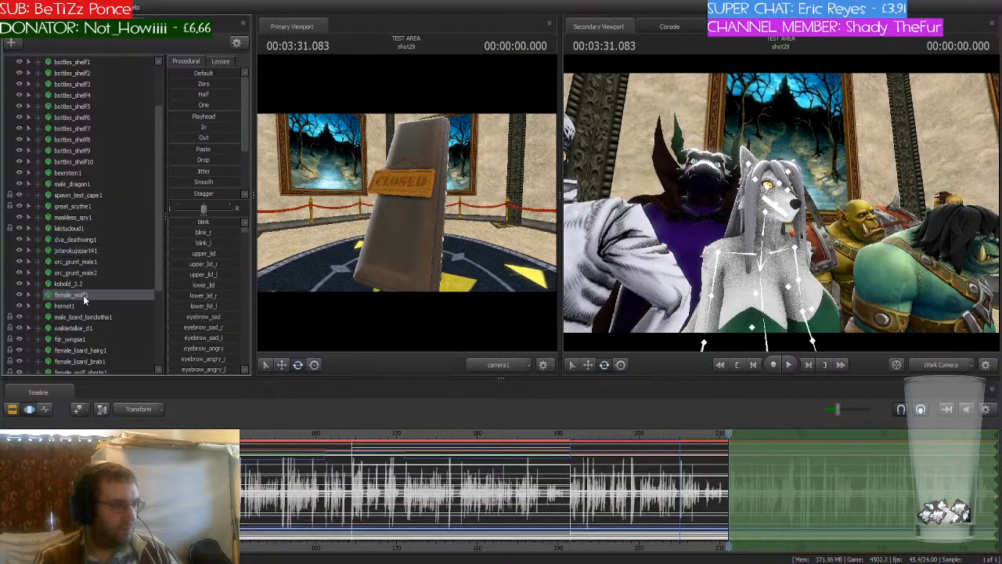
pyautogui.moveTo(234, 279); pyautogui.dragTo(169, 280)
pyautogui.moveTo(234, 291); pyautogui.dragTo(175, 290)
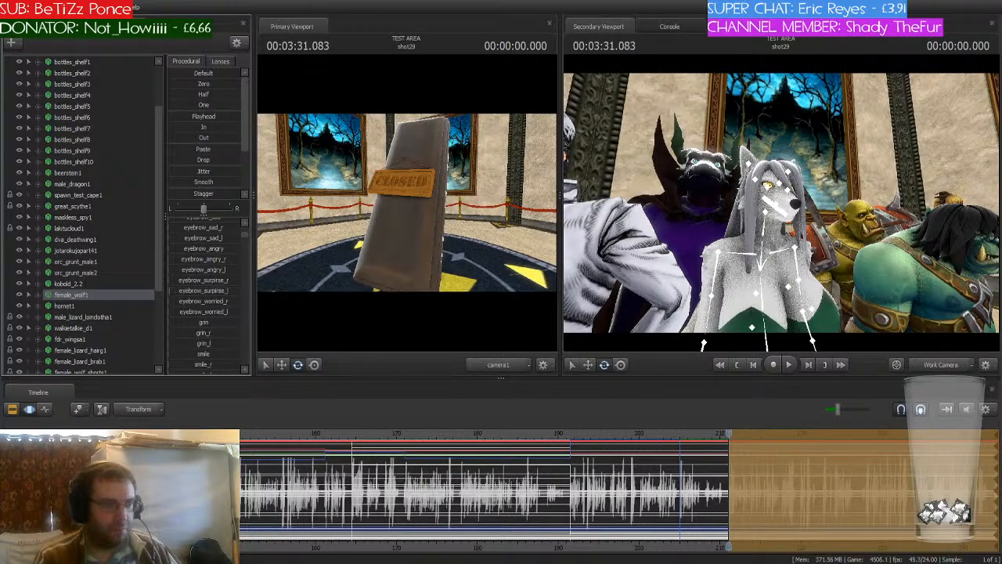
pyautogui.scroll(-2, 215, 293)
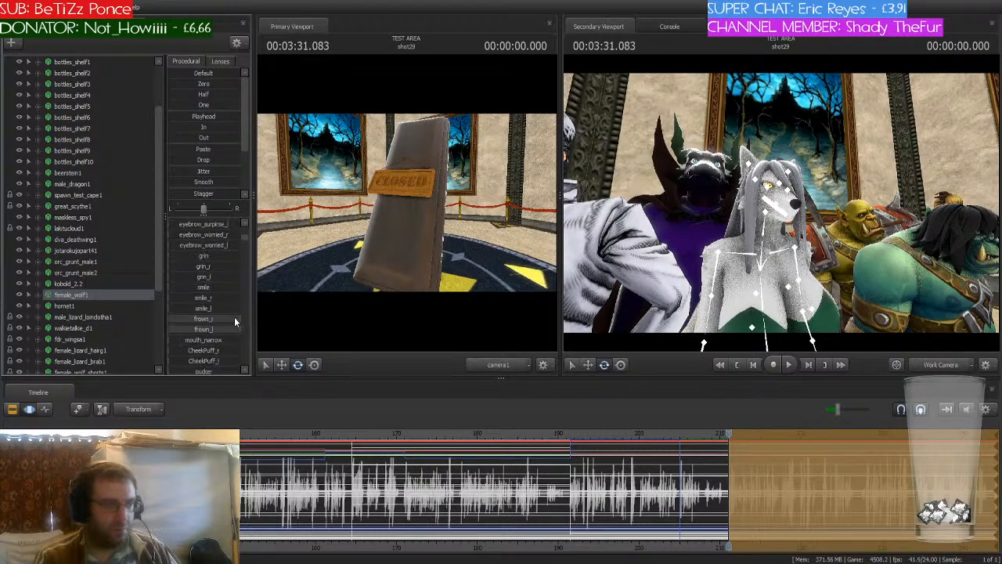
# - Frame male_dragon1's face in the work camera and adjust its eyebrow expression
pyautogui.moveTo(781, 203); pyautogui.dragTo(748, 207)
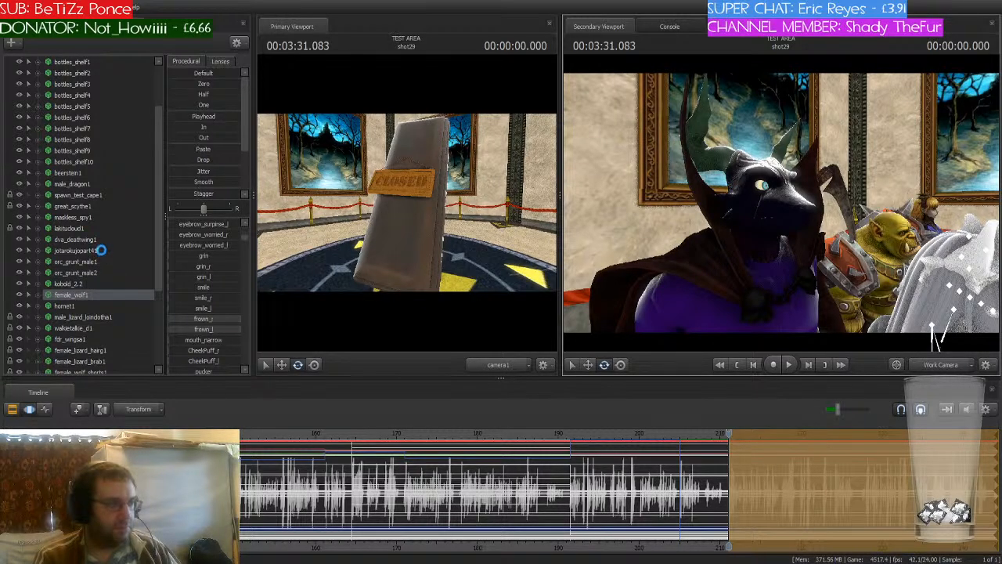
pyautogui.click(85, 184)
pyautogui.scroll(-3, 222, 311)
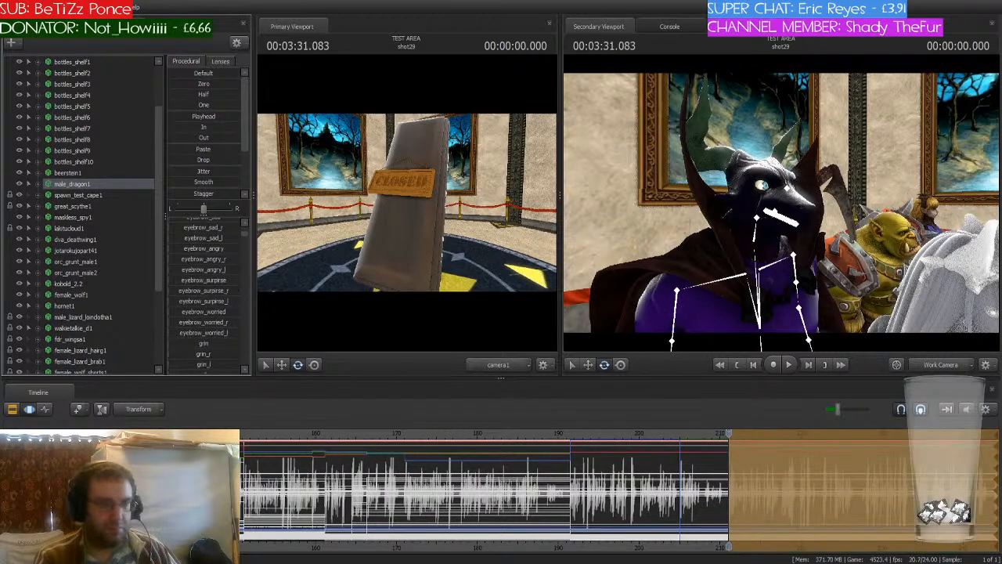
# - Frame dva_deathwing1's face in the work camera and try to move its left eyebrow bone, undoing the attempts
pyautogui.press('d')
pyautogui.moveTo(688, 278); pyautogui.dragTo(781, 202)
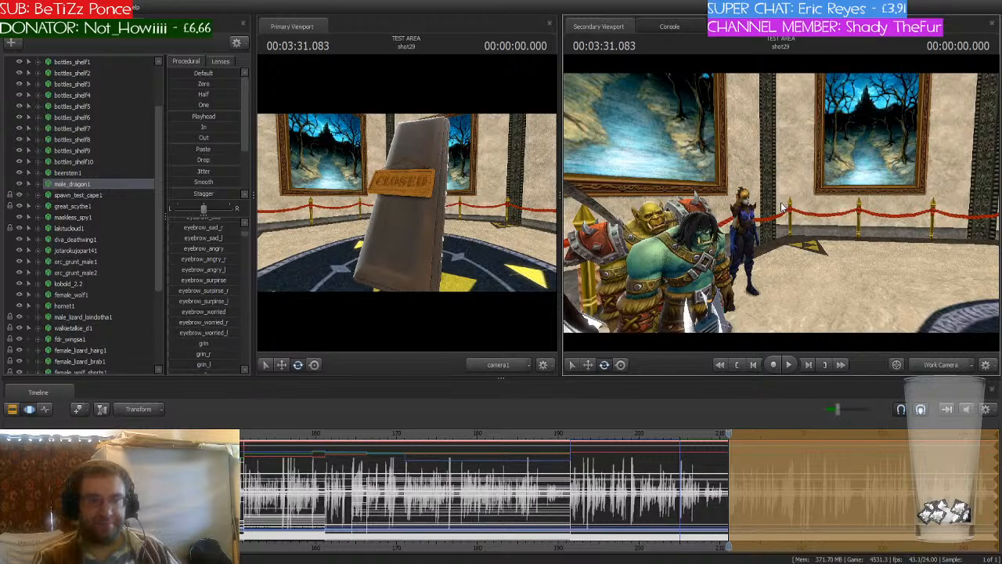
pyautogui.moveTo(772, 211)
pyautogui.mouseDown()
pyautogui.moveTo(740, 234)
pyautogui.moveTo(806, 208)
pyautogui.moveTo(773, 184)
pyautogui.moveTo(781, 205)
pyautogui.moveTo(815, 210)
pyautogui.moveTo(806, 160)
pyautogui.moveTo(818, 152)
pyautogui.moveTo(778, 192)
pyautogui.mouseUp()
pyautogui.press('w')
pyautogui.press('w')
pyautogui.press('s')
pyautogui.click(782, 209)
pyautogui.press('ctrl')
pyautogui.click(758, 95)
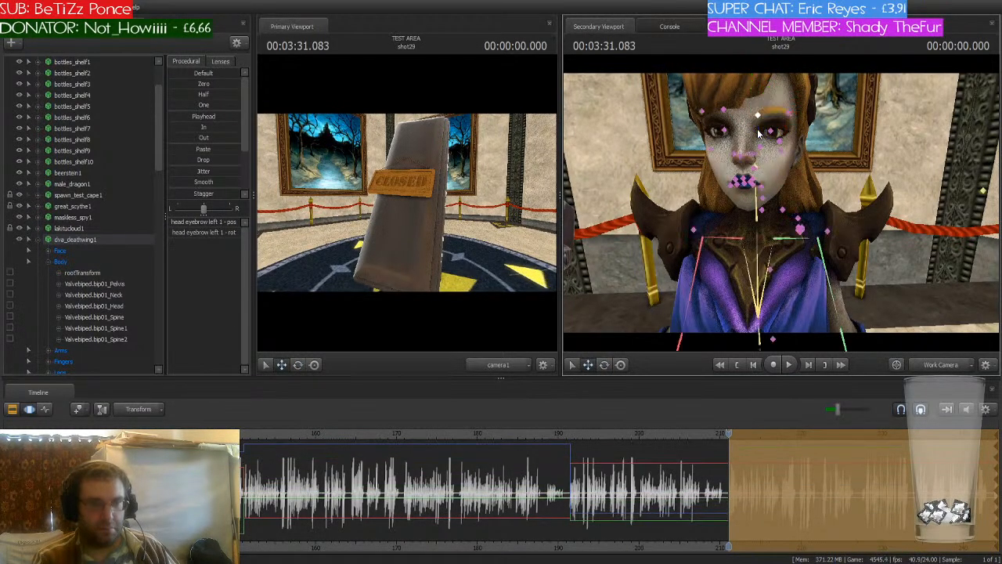
pyautogui.hotkey('ctrl', 'z')
pyautogui.keyDown('alt'); pyautogui.moveTo(759, 130); pyautogui.dragTo(689, 134); pyautogui.keyUp('alt')
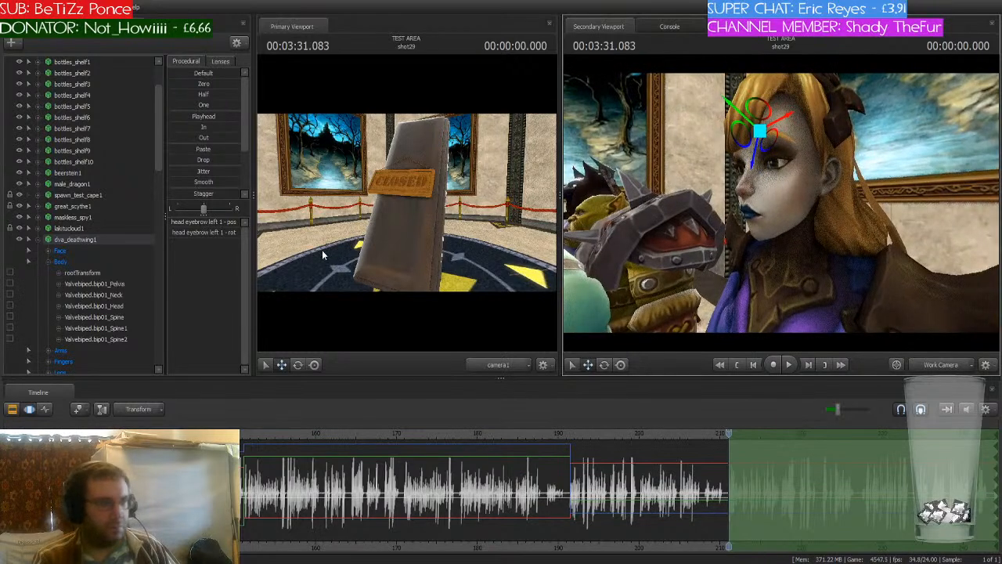
pyautogui.keyDown('alt'); pyautogui.moveTo(736, 168); pyautogui.dragTo(762, 187); pyautogui.keyUp('alt')
pyautogui.hotkey('ctrl', 'z')
pyautogui.moveTo(696, 169); pyautogui.dragTo(782, 207)
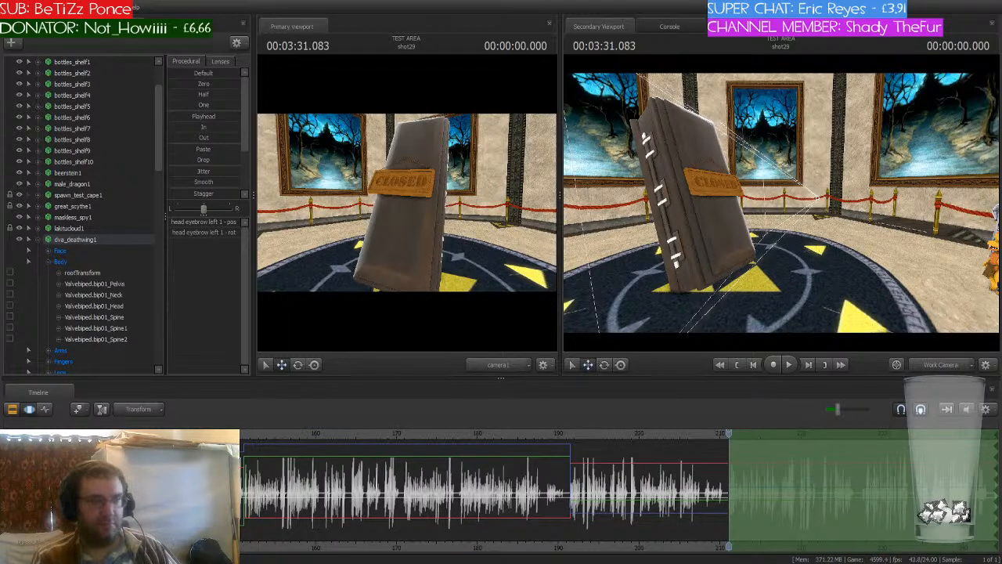
# - Inspect the closed casket and the layout of the character group around the floor emblem with the work camera
pyautogui.moveTo(785, 263); pyautogui.dragTo(970, 263)
pyautogui.press('w')
pyautogui.moveTo(781, 202)
pyautogui.mouseDown()
pyautogui.moveTo(716, 208)
pyautogui.moveTo(716, 262)
pyautogui.moveTo(666, 246)
pyautogui.moveTo(724, 254)
pyautogui.moveTo(688, 262)
pyautogui.moveTo(657, 301)
pyautogui.moveTo(689, 286)
pyautogui.moveTo(666, 250)
pyautogui.moveTo(712, 262)
pyautogui.moveTo(743, 251)
pyautogui.moveTo(778, 206)
pyautogui.mouseUp()
pyautogui.press('s')
pyautogui.press('d')
pyautogui.press('w')
pyautogui.press('s')
pyautogui.click(38, 238)
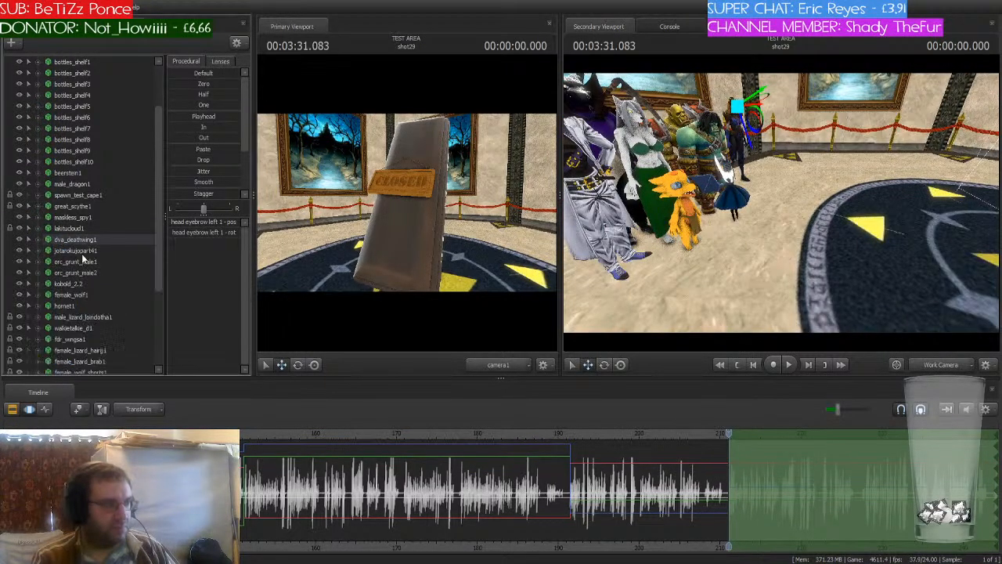
pyautogui.scroll(-4, 94, 249)
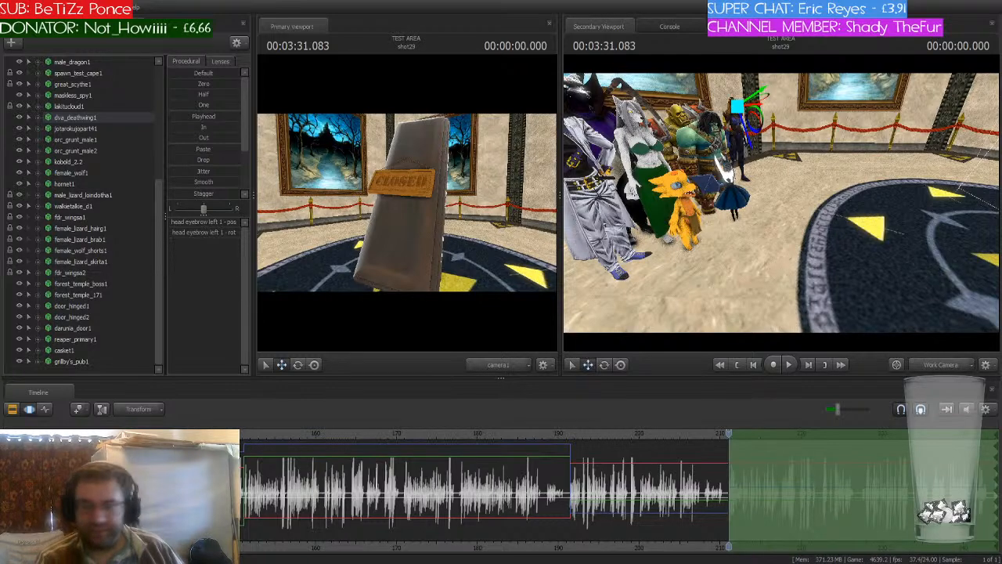
pyautogui.moveTo(781, 203); pyautogui.dragTo(846, 168)
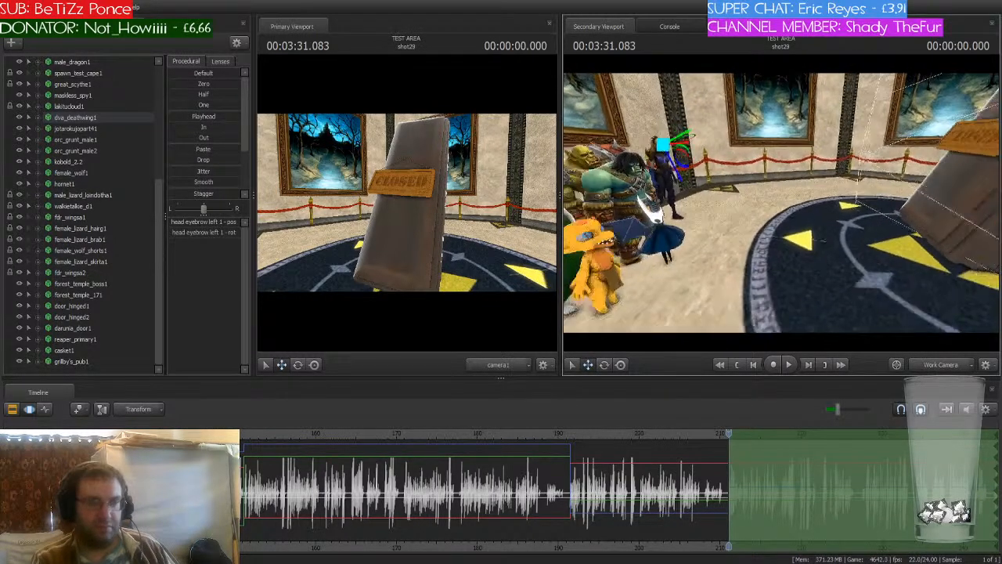
# - Add the vest_medic model to shot29 and frame it in front of the closed casket
pyautogui.click(66, 366)
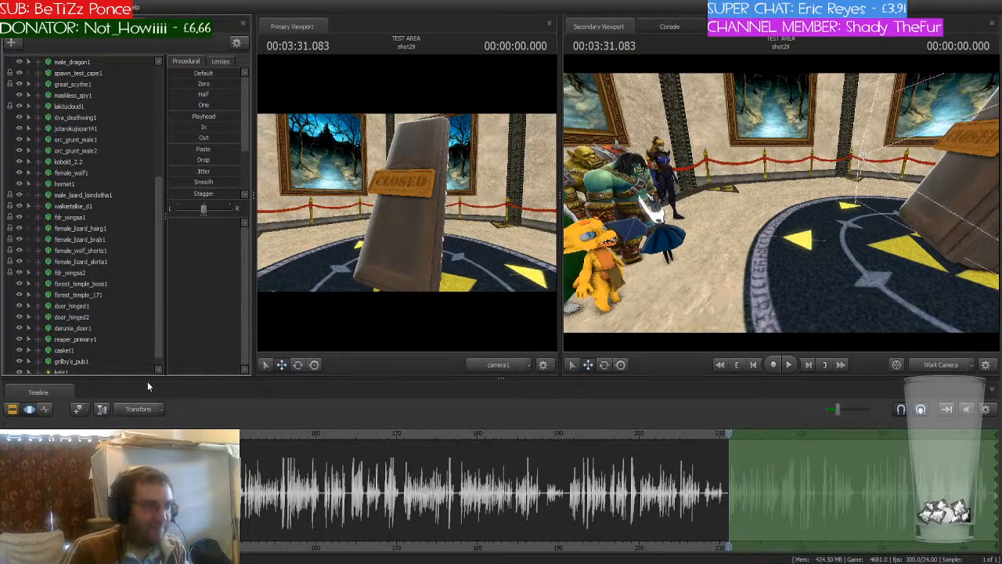
pyautogui.scroll(-1, 111, 324)
pyautogui.scroll(1, 108, 332)
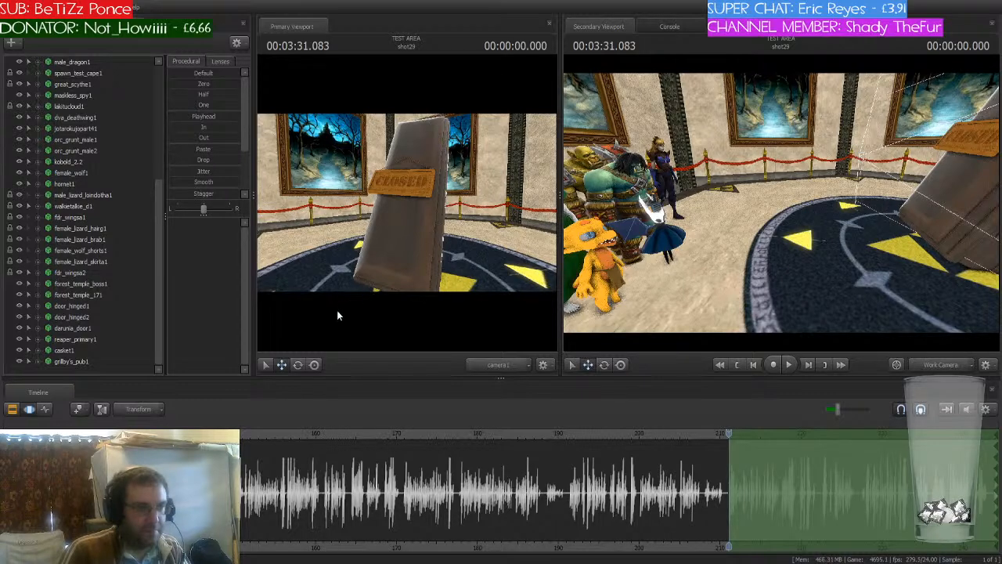
pyautogui.click(737, 434)
pyautogui.moveTo(758, 243); pyautogui.dragTo(781, 201)
pyautogui.press('w')
pyautogui.press('s')
pyautogui.scroll(-1, 81, 313)
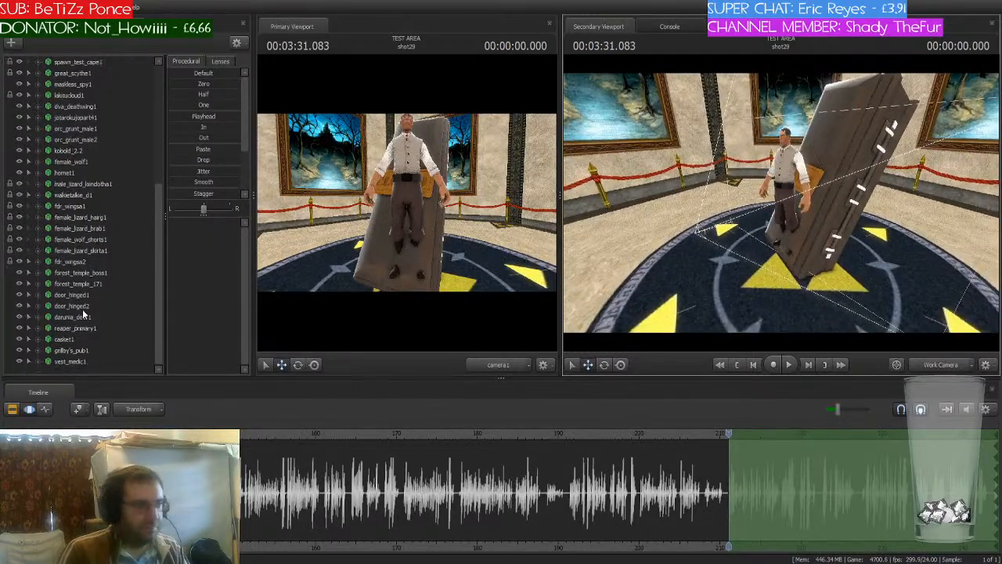
# - Move vest_medic1 away from the casket to the edge of the floor emblem, near the character group
pyautogui.click(82, 362)
pyautogui.moveTo(727, 282); pyautogui.dragTo(671, 301)
pyautogui.moveTo(705, 258); pyautogui.dragTo(642, 259)
pyautogui.moveTo(781, 202)
pyautogui.mouseDown()
pyautogui.moveTo(705, 196)
pyautogui.moveTo(877, 203)
pyautogui.moveTo(853, 219)
pyautogui.moveTo(775, 215)
pyautogui.mouseUp()
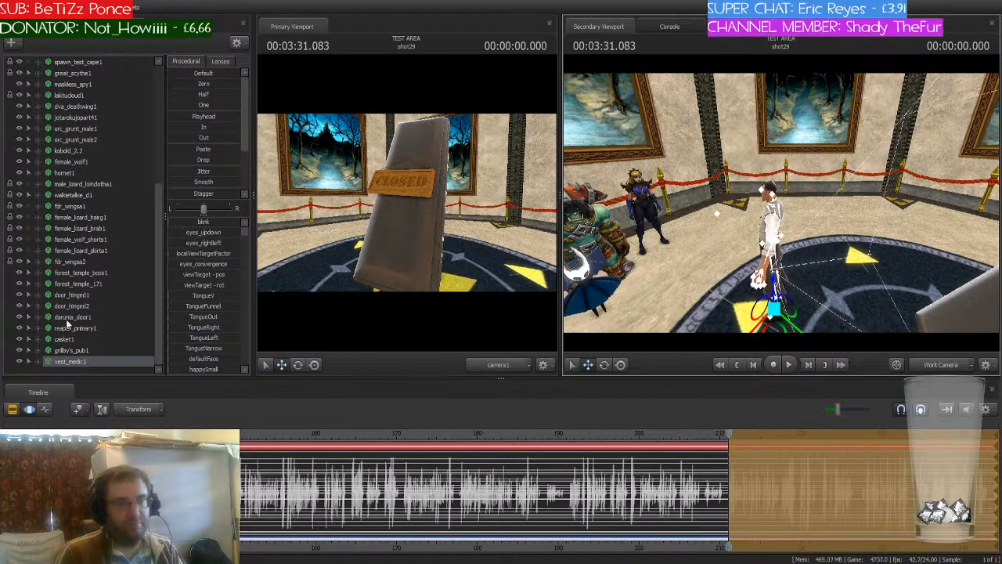
pyautogui.moveTo(728, 261); pyautogui.dragTo(782, 274)
pyautogui.moveTo(824, 308); pyautogui.dragTo(841, 301)
pyautogui.moveTo(781, 274); pyautogui.dragTo(810, 275)
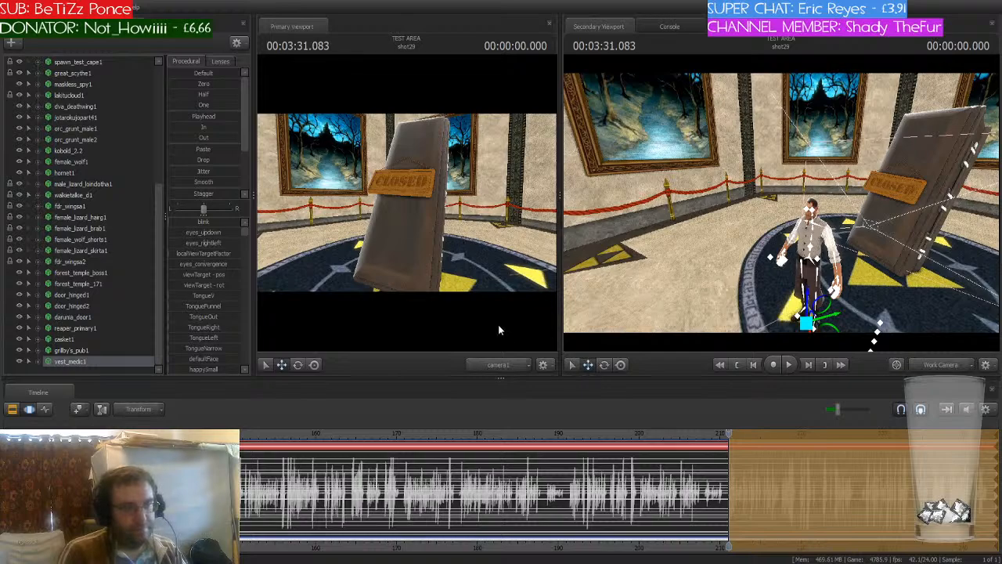
# - Add the sf14_templar_hood model, lock it onto vest_medic1's body and select it
pyautogui.moveTo(695, 259); pyautogui.dragTo(739, 223)
pyautogui.press('w')
pyautogui.press('s')
pyautogui.press('w')
pyautogui.press('w')
pyautogui.press('s')
pyautogui.moveTo(818, 213); pyautogui.dragTo(781, 202)
pyautogui.press('w')
pyautogui.press('s')
pyautogui.scroll(-1, 89, 330)
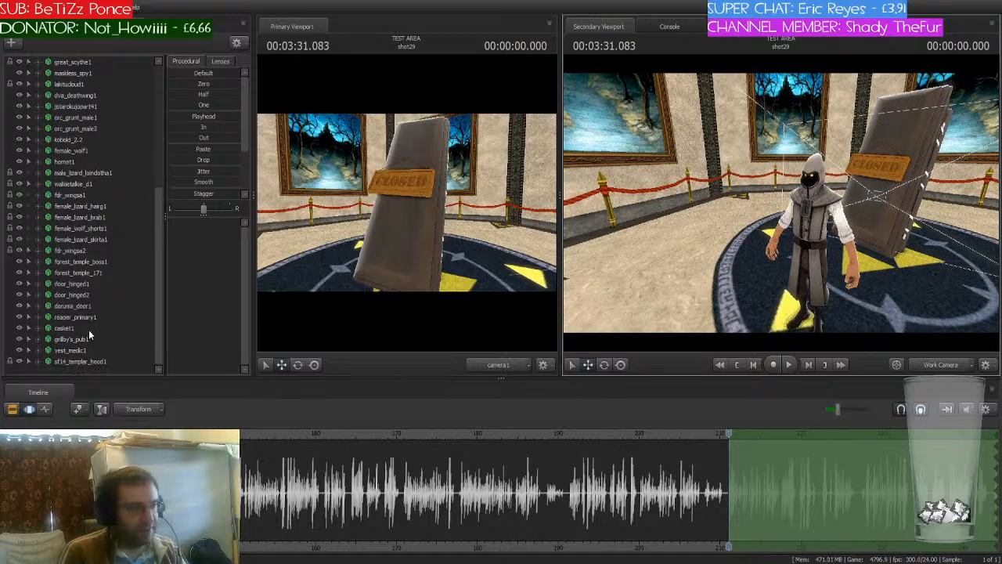
pyautogui.click(97, 360)
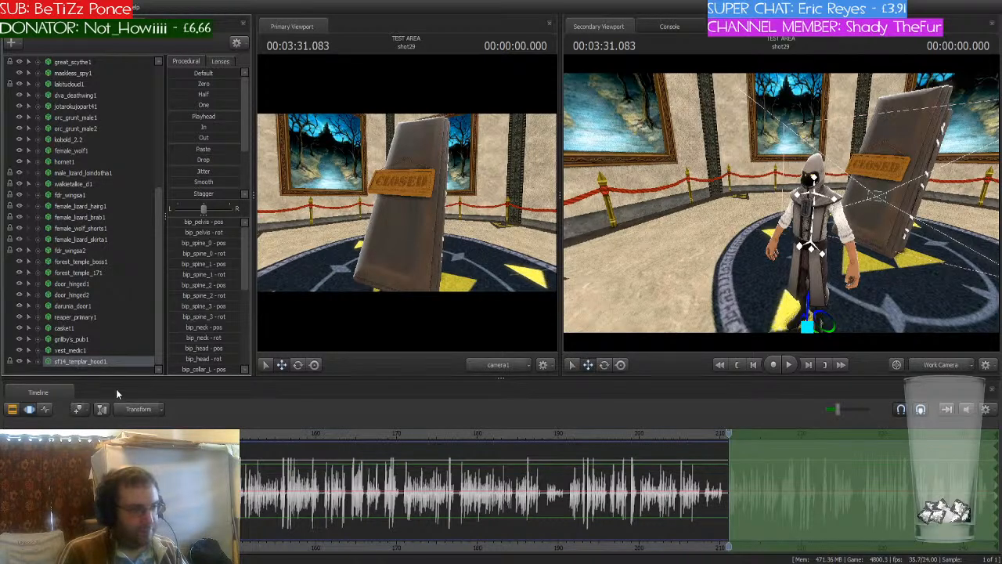
# - Replace the sf14_templar_hood model with the xms2013_medic_hood model, locked onto vest_medic1's body
pyautogui.press('Delete')
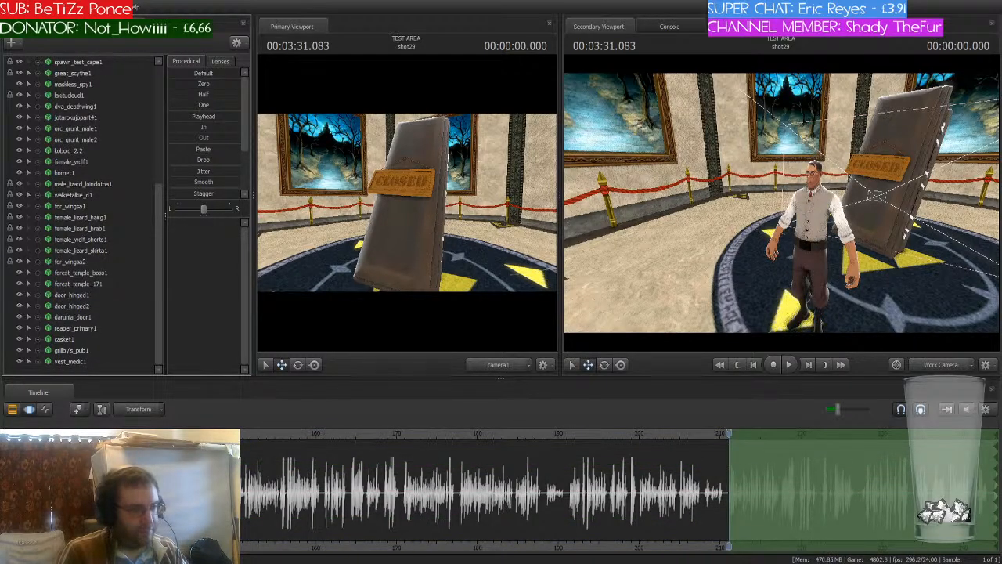
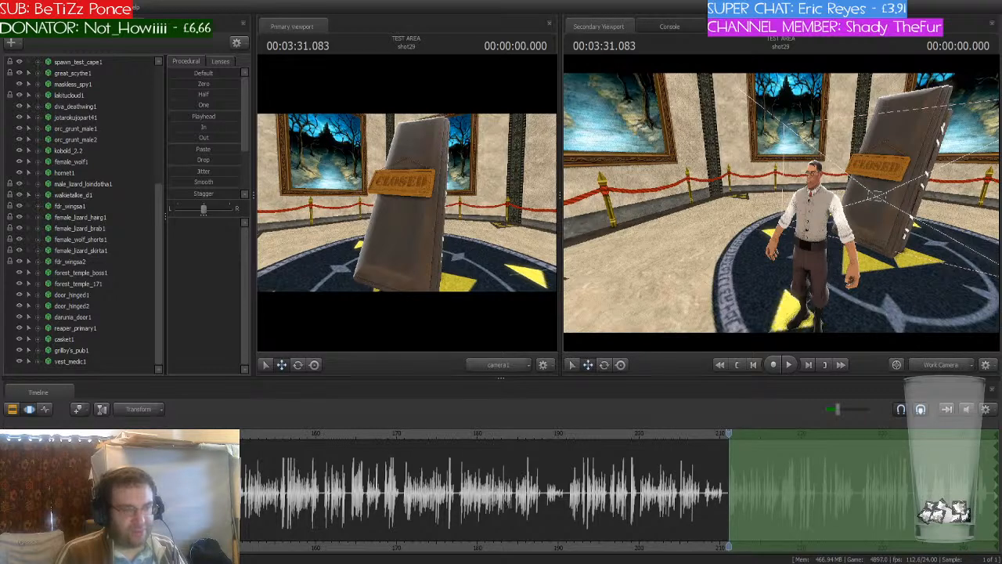
pyautogui.click(85, 360)
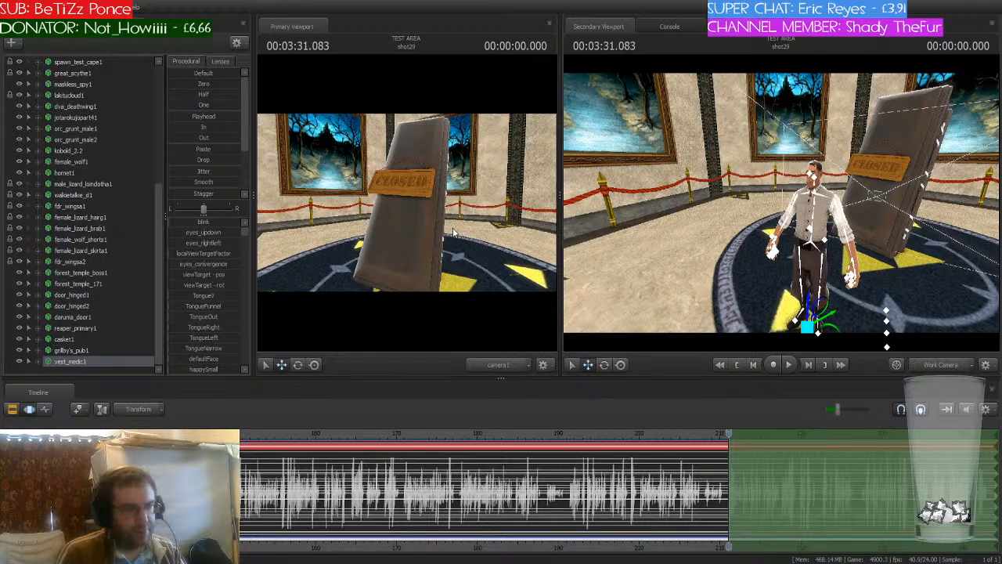
pyautogui.moveTo(781, 202); pyautogui.dragTo(814, 199)
pyautogui.press('w')
pyautogui.press('d')
pyautogui.press('a')
pyautogui.press('w')
pyautogui.scroll(-1, 102, 332)
# - Switch vest_medic1 and its xms2013_medic_hood1 to their blue skins
pyautogui.click(76, 350)
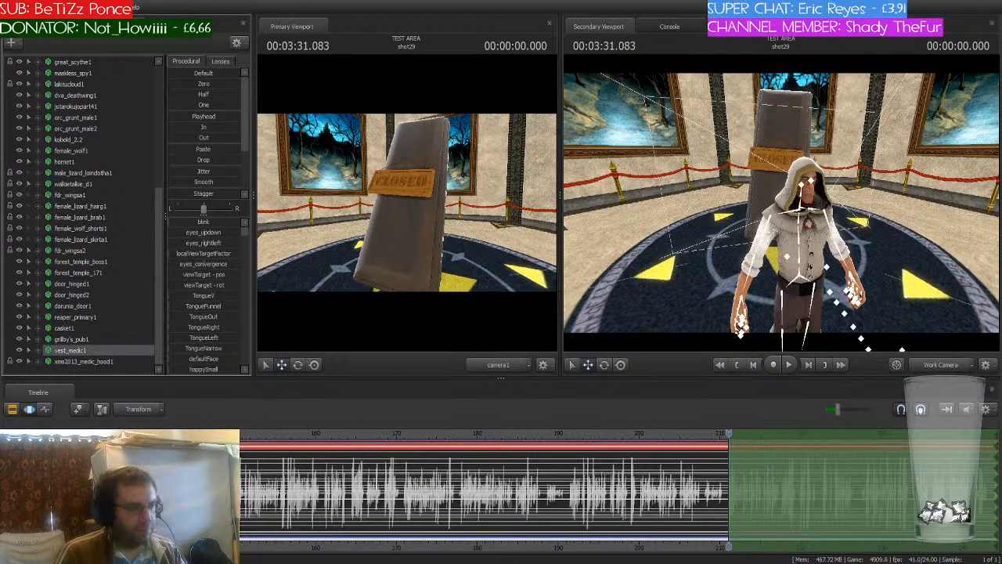
pyautogui.press('w')
pyautogui.press('d')
pyautogui.moveTo(781, 203); pyautogui.dragTo(743, 204)
pyautogui.click(84, 361)
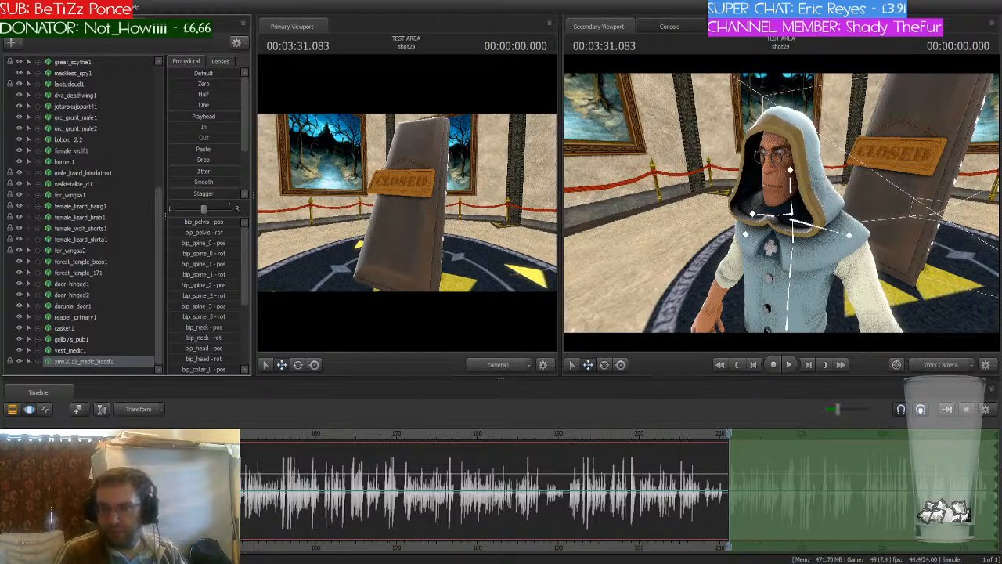
# - Rotate vest_medic1's left and right hip bones to adjust the stance of its legs
pyautogui.moveTo(780, 202); pyautogui.dragTo(779, 255)
pyautogui.click(789, 222)
pyautogui.click(779, 226)
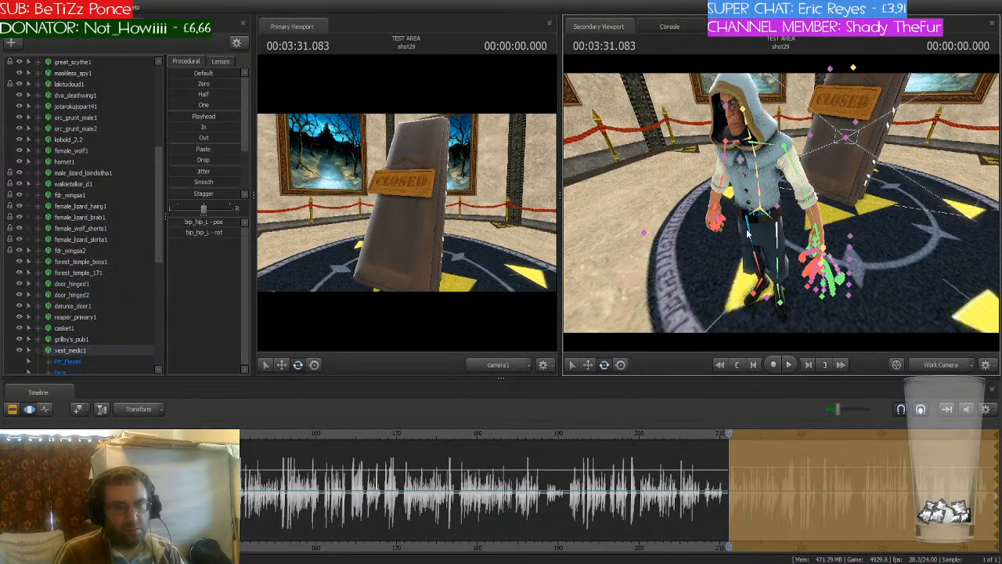
pyautogui.click(761, 243)
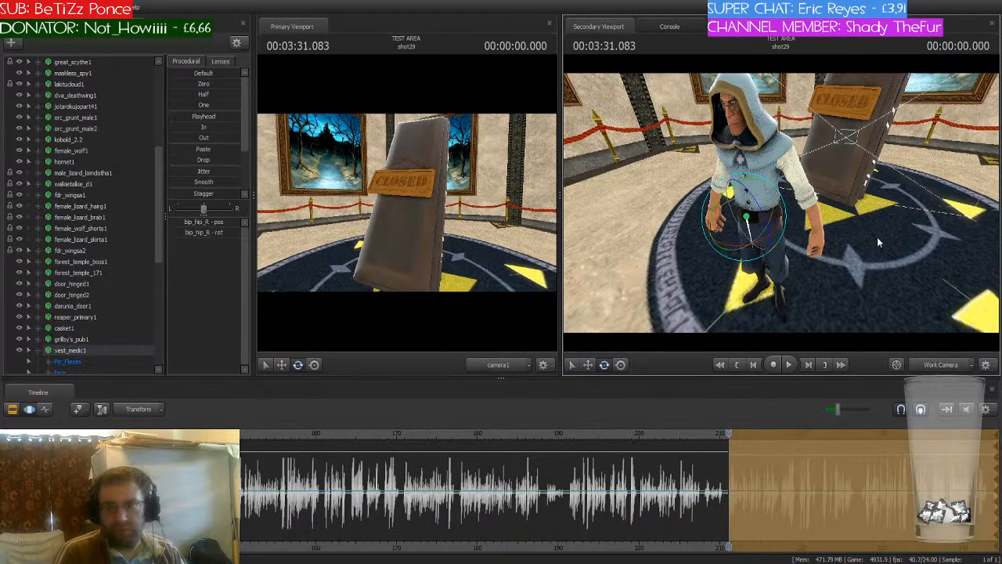
# - Rotate vest_medic1's neck bone to raise the hooded head
pyautogui.moveTo(877, 229); pyautogui.dragTo(877, 185)
pyautogui.press('w')
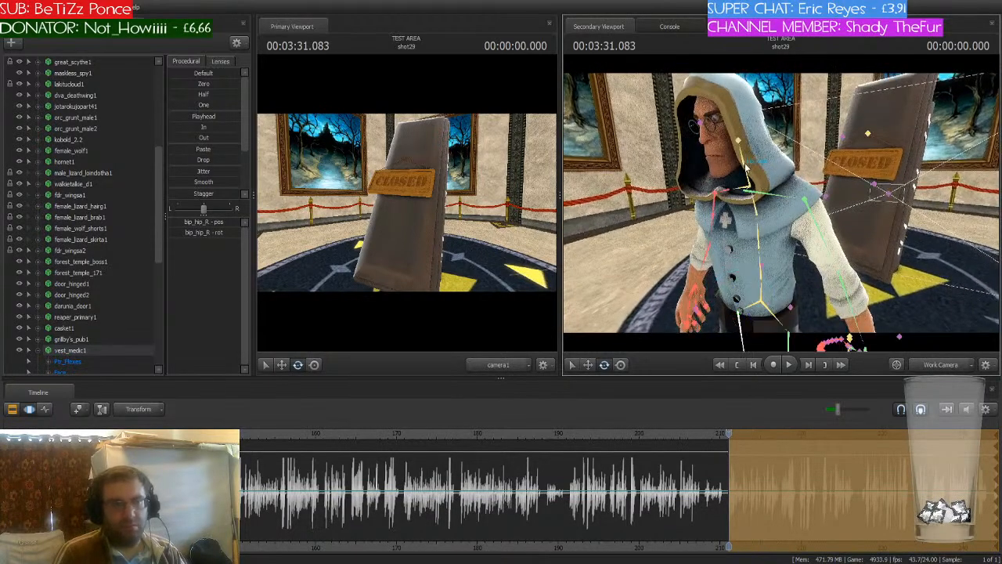
pyautogui.click(745, 166)
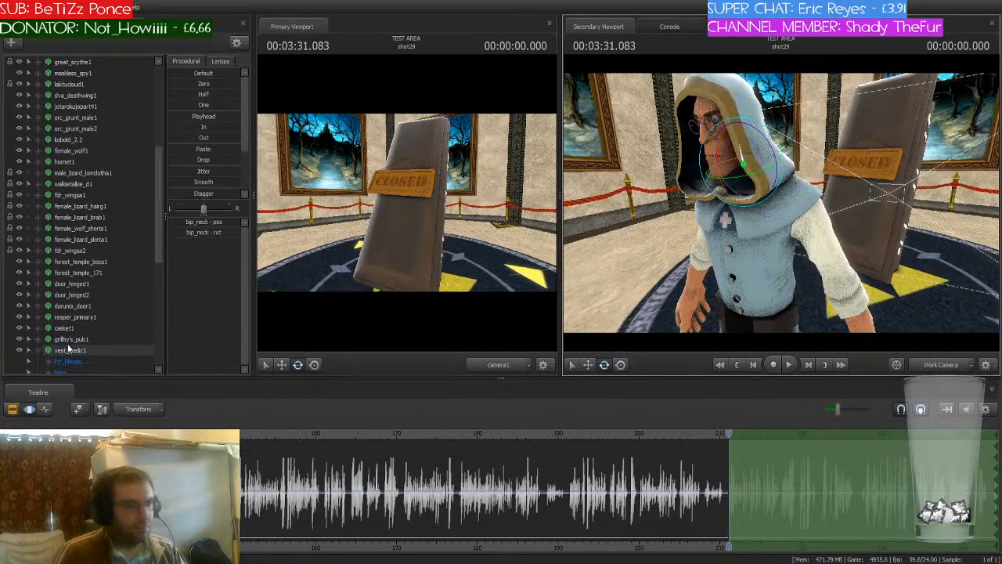
pyautogui.click(32, 349)
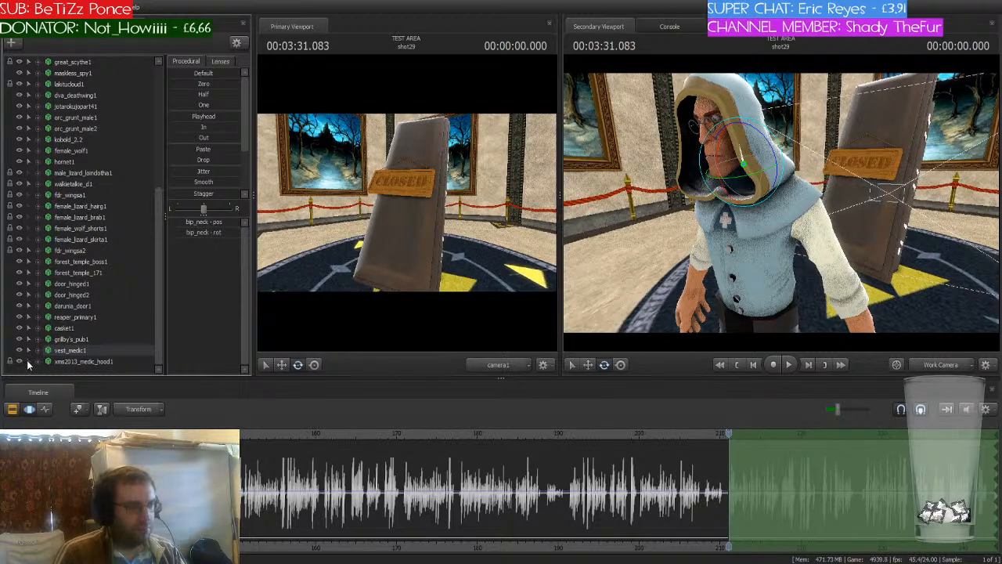
pyautogui.keyDown('ctrl'); pyautogui.click(745, 159); pyautogui.keyUp('ctrl')
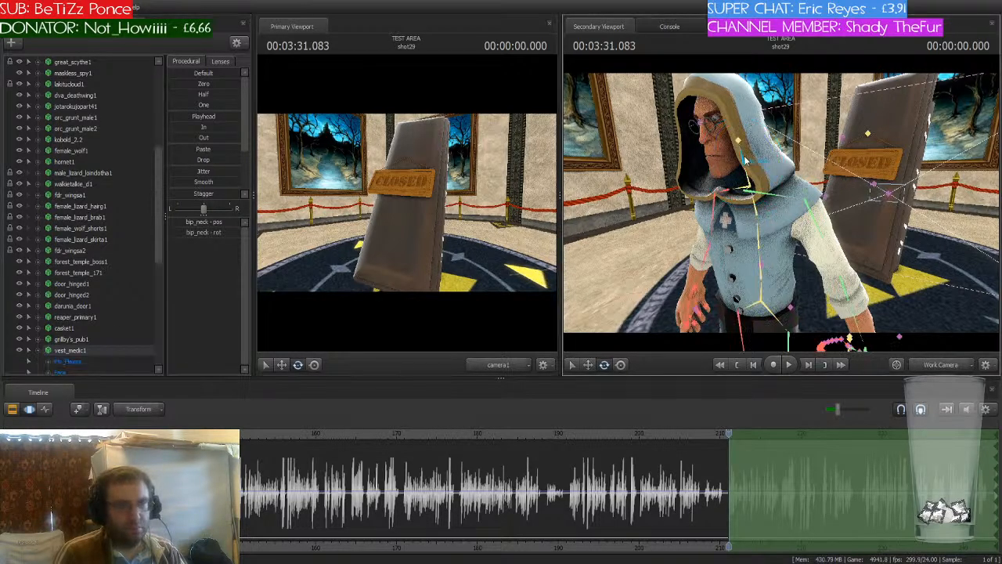
pyautogui.moveTo(714, 166); pyautogui.dragTo(720, 143)
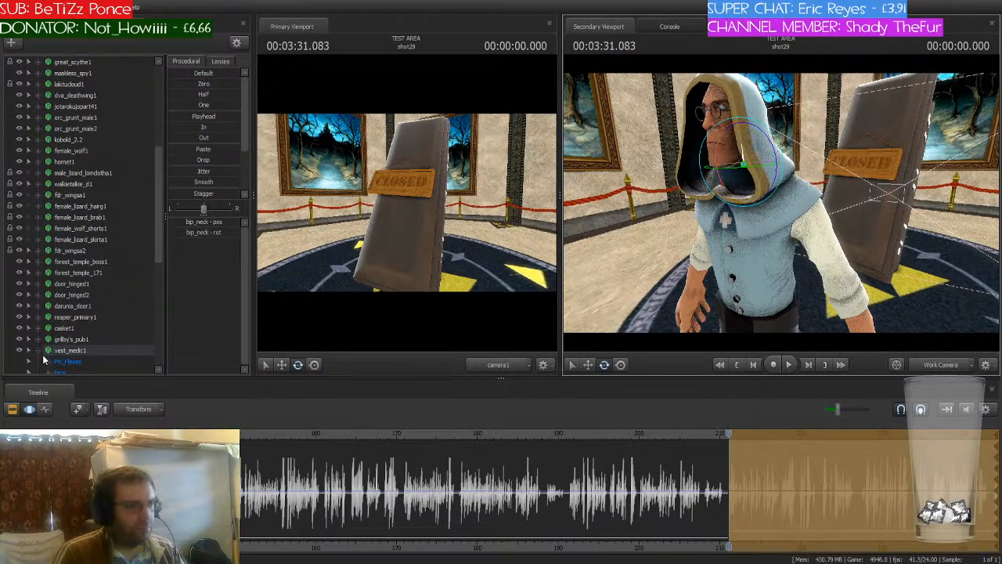
# - Select vest_medic1's Eyes controls and place the view target in front of the face so the eyes look straight ahead
pyautogui.scroll(-2, 58, 370)
pyautogui.click(49, 306)
pyautogui.click(70, 317)
pyautogui.moveTo(668, 242); pyautogui.dragTo(564, 297)
pyautogui.press('w')
pyautogui.moveTo(788, 192); pyautogui.dragTo(668, 187)
pyautogui.moveTo(752, 197)
pyautogui.mouseDown()
pyautogui.moveTo(712, 202)
pyautogui.moveTo(716, 223)
pyautogui.moveTo(861, 227)
pyautogui.mouseUp()
pyautogui.press('w')
pyautogui.press('w')
pyautogui.press('w')
pyautogui.moveTo(738, 218)
pyautogui.mouseDown()
pyautogui.moveTo(791, 220)
pyautogui.moveTo(738, 217)
pyautogui.mouseUp()
pyautogui.press('w')
pyautogui.press('s')
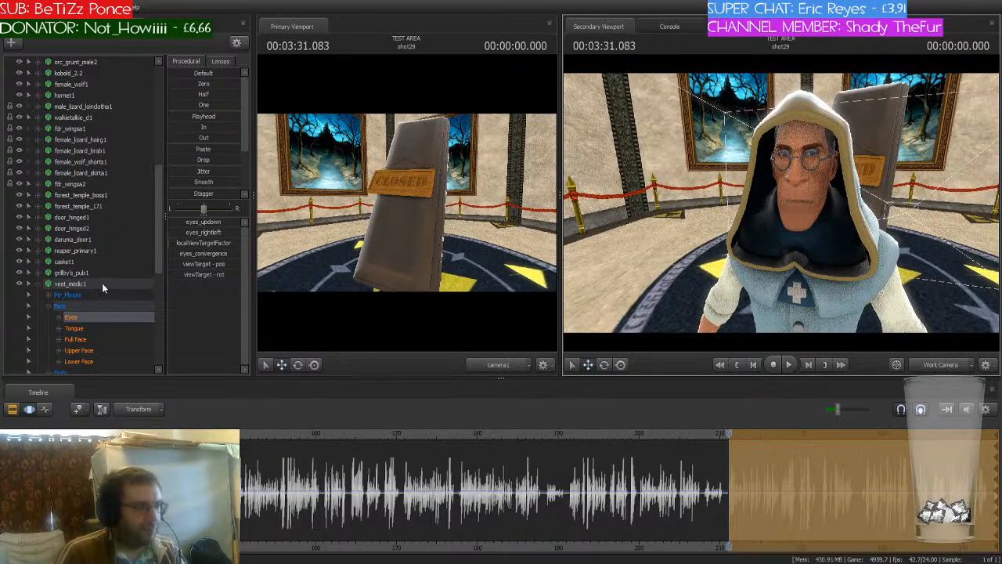
# - Examine the flex sliders in vest_medic1's Pyr_Flexes and Face groups for suitable expression controls
pyautogui.scroll(-1, 103, 300)
pyautogui.click(144, 258)
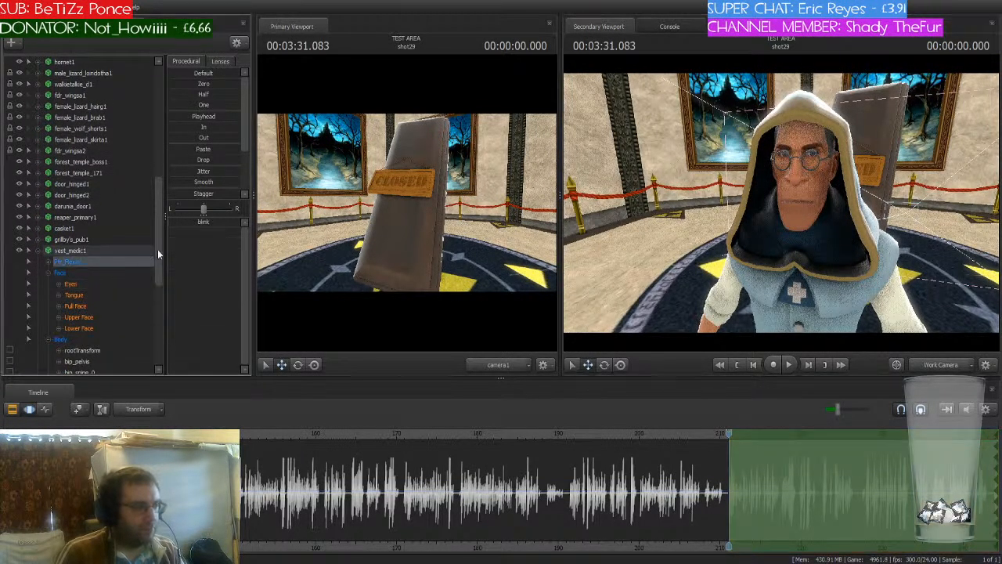
pyautogui.scroll(-1, 108, 311)
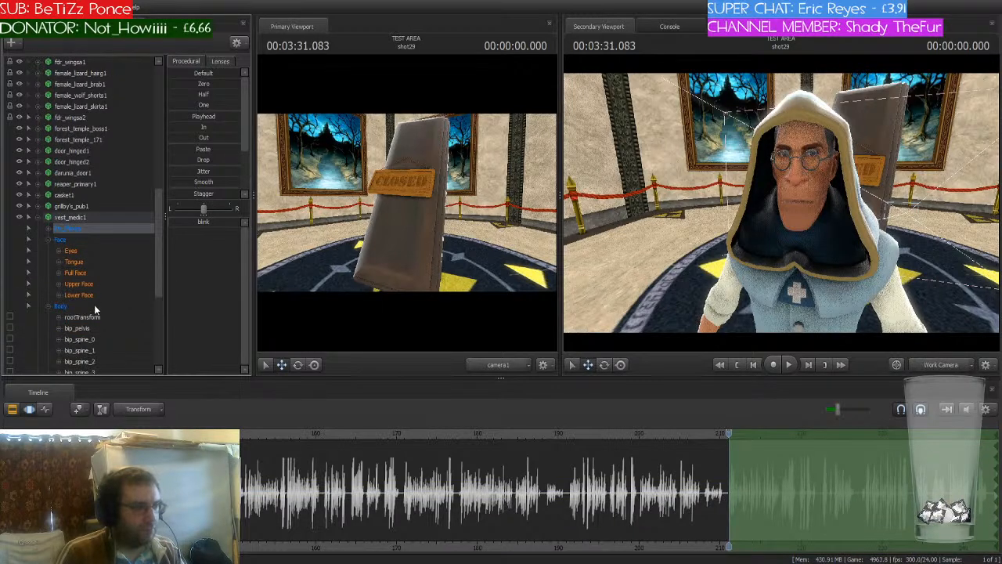
pyautogui.scroll(-2, 106, 262)
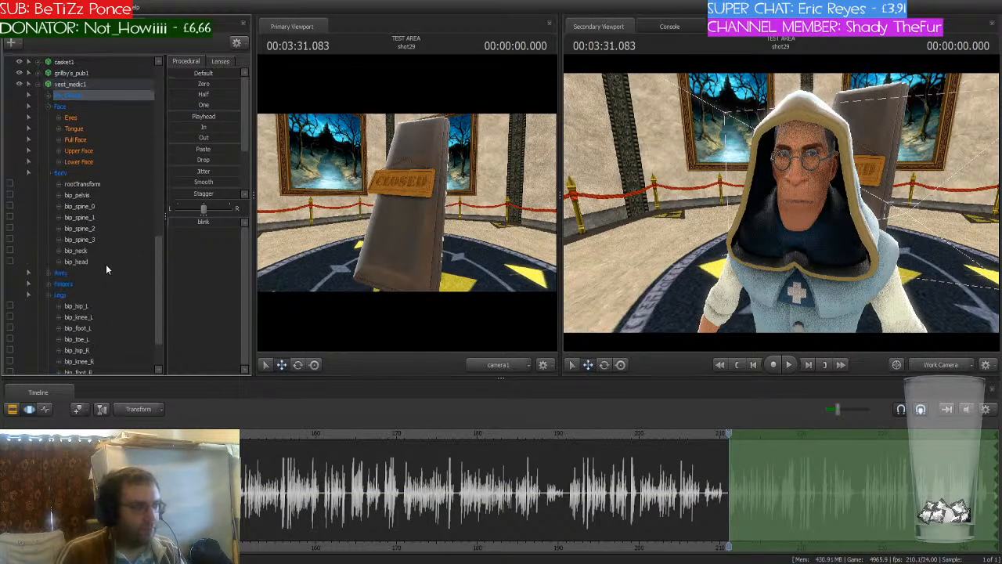
pyautogui.click(76, 173)
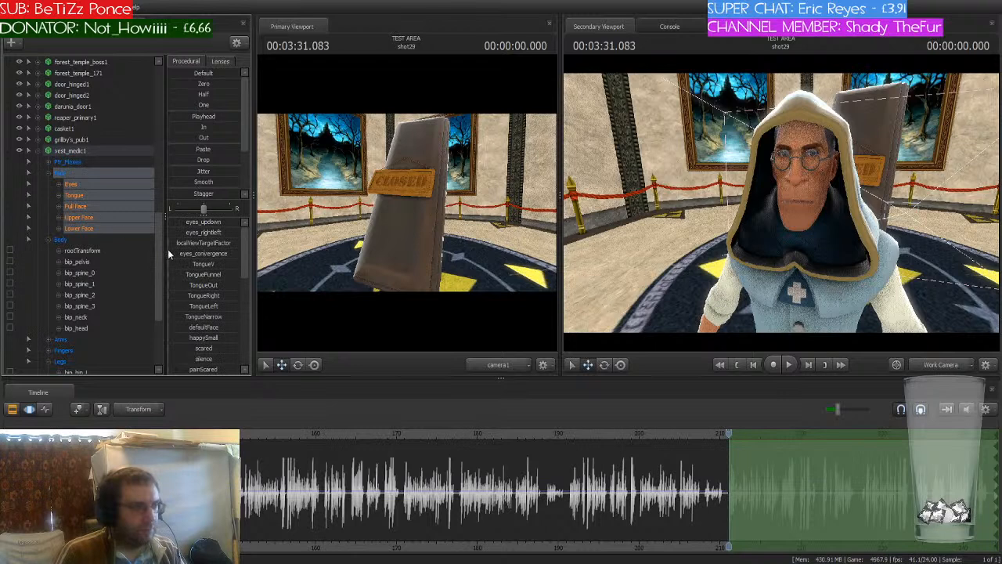
pyautogui.scroll(-8, 222, 269)
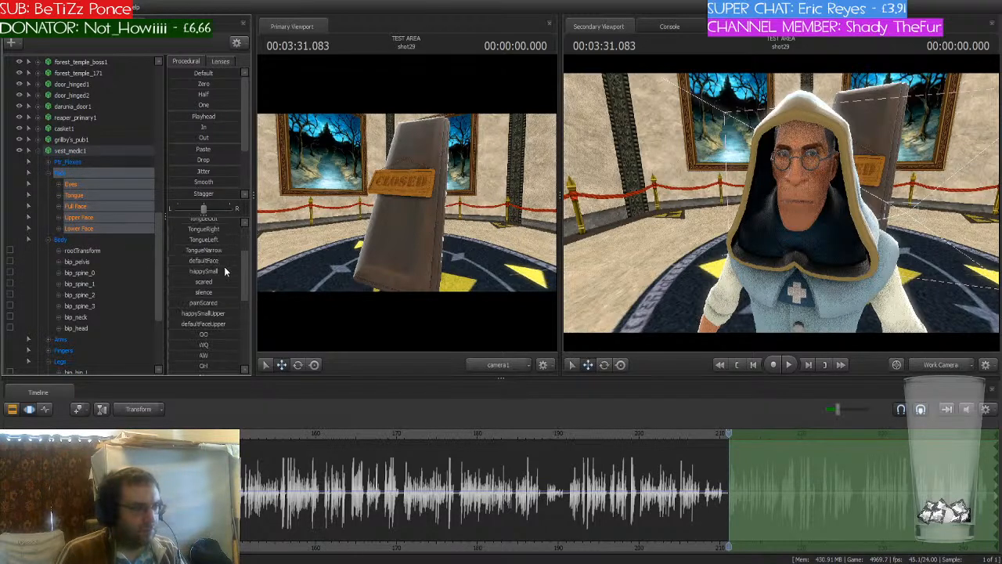
pyautogui.scroll(5, 224, 271)
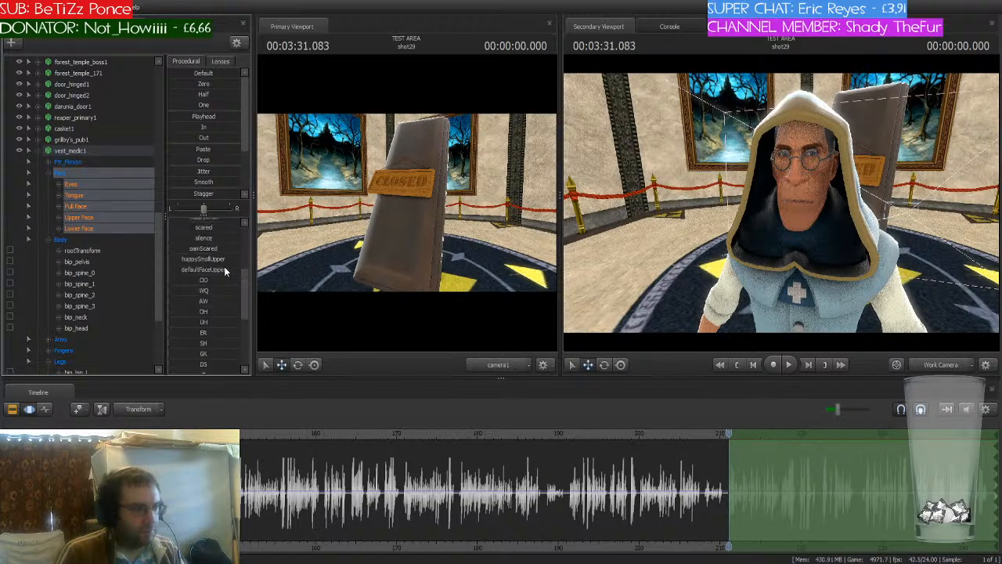
pyautogui.scroll(2, 227, 268)
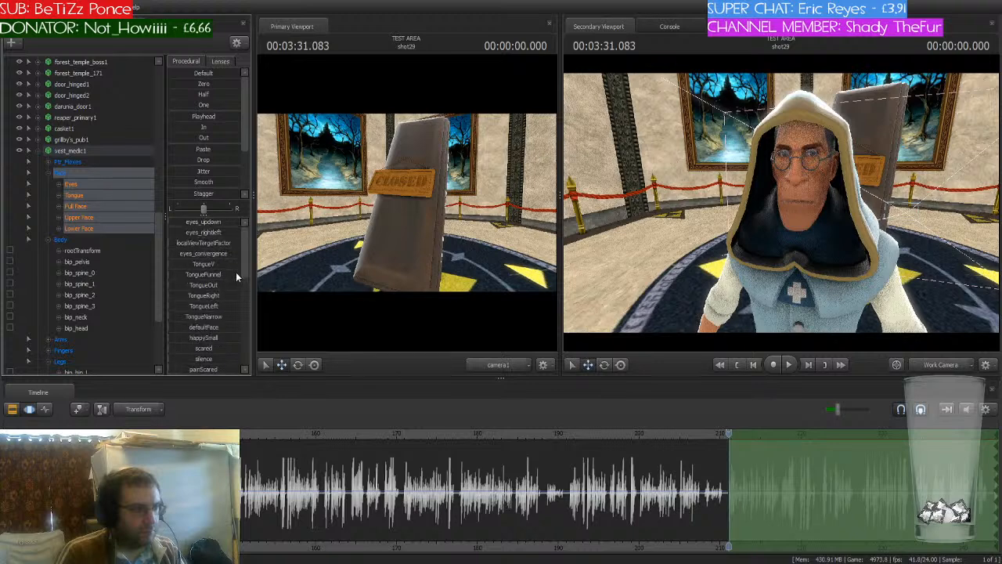
# - Try the tongue and defaultFaceUpper sliders of the Face group on vest_medic1
pyautogui.moveTo(194, 264); pyautogui.dragTo(202, 286)
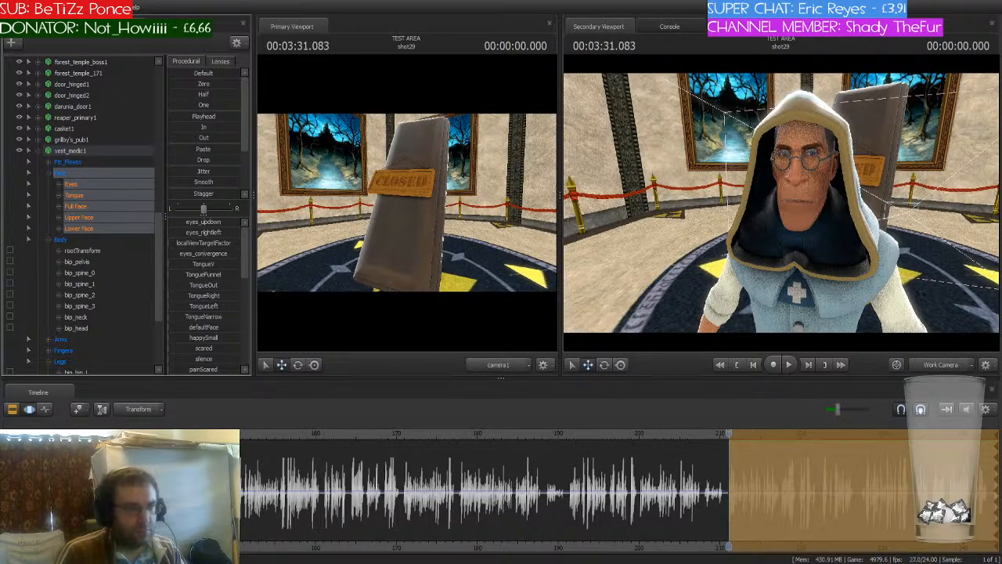
pyautogui.scroll(-1, 205, 294)
pyautogui.scroll(-1, 209, 295)
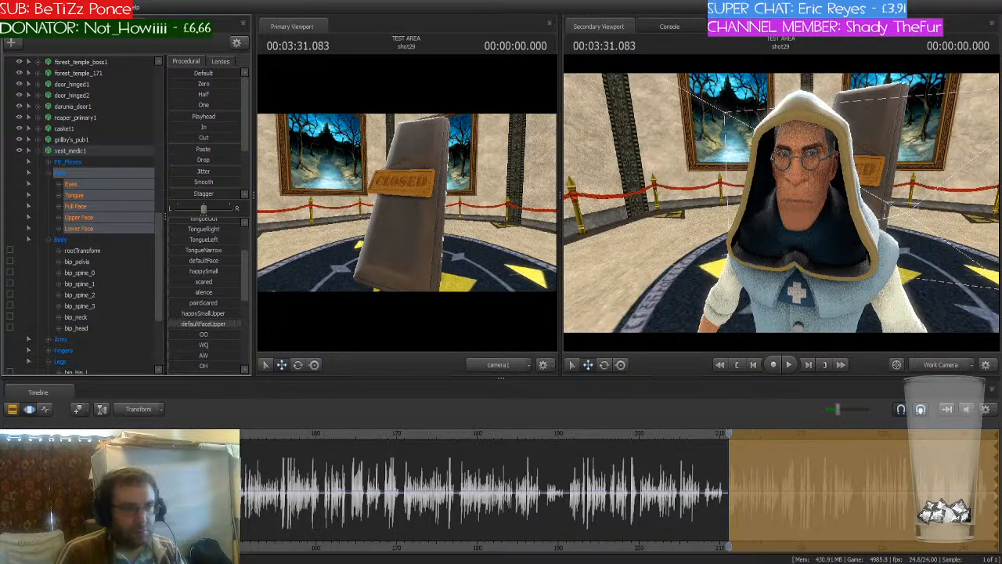
pyautogui.scroll(2, 218, 313)
pyautogui.scroll(-1, 108, 321)
pyautogui.scroll(-3, 109, 330)
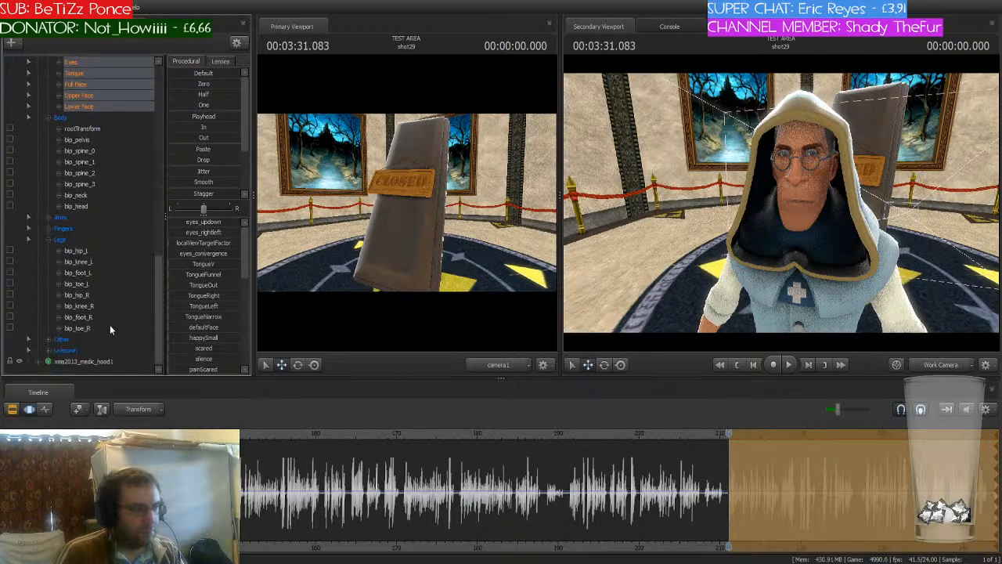
# - Examine the facial sliders in vest_medic1's Unknown group, from the eyelid controls down to the tongue and prop controls
pyautogui.click(80, 350)
pyautogui.scroll(-5, 213, 269)
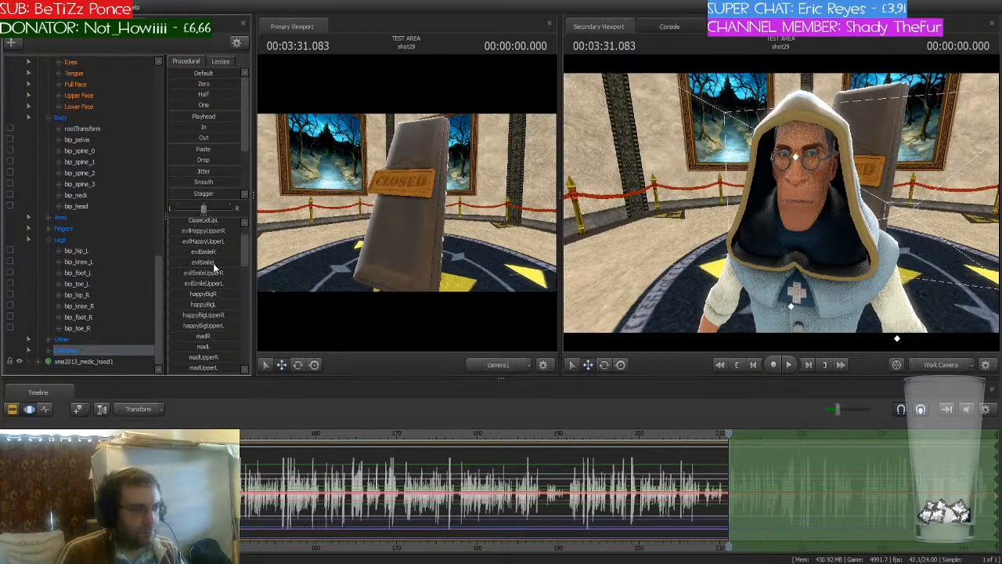
pyautogui.moveTo(181, 299)
pyautogui.mouseDown()
pyautogui.moveTo(235, 299)
pyautogui.moveTo(188, 299)
pyautogui.mouseUp()
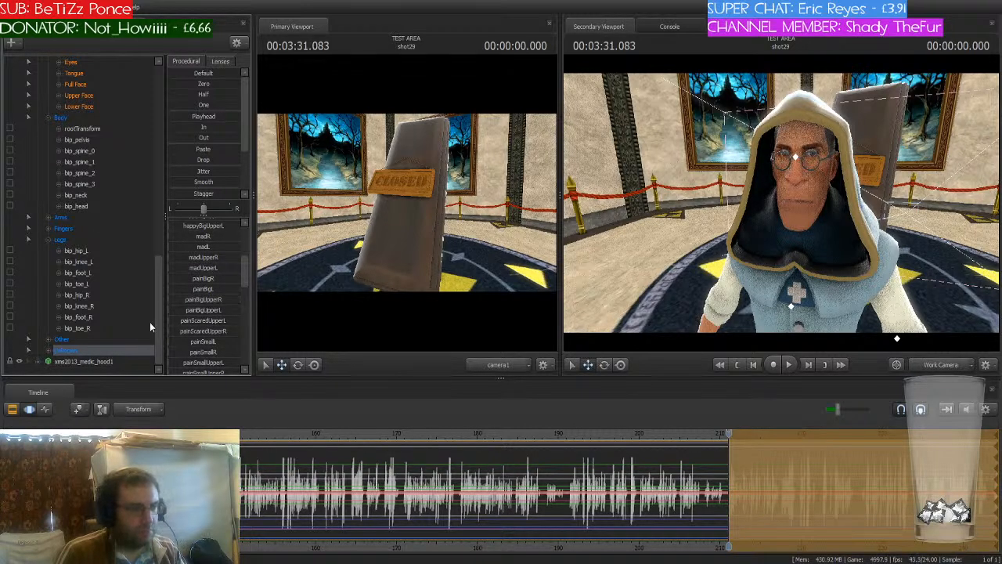
pyautogui.click(81, 344)
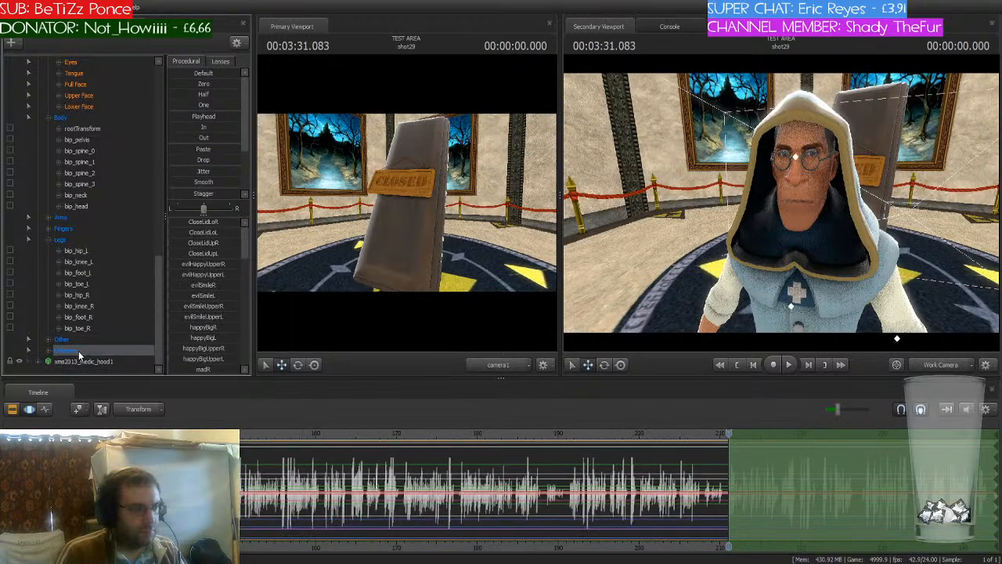
pyautogui.scroll(-2, 216, 285)
pyautogui.scroll(-3, 229, 274)
pyautogui.scroll(-3, 197, 316)
pyautogui.scroll(-2, 198, 316)
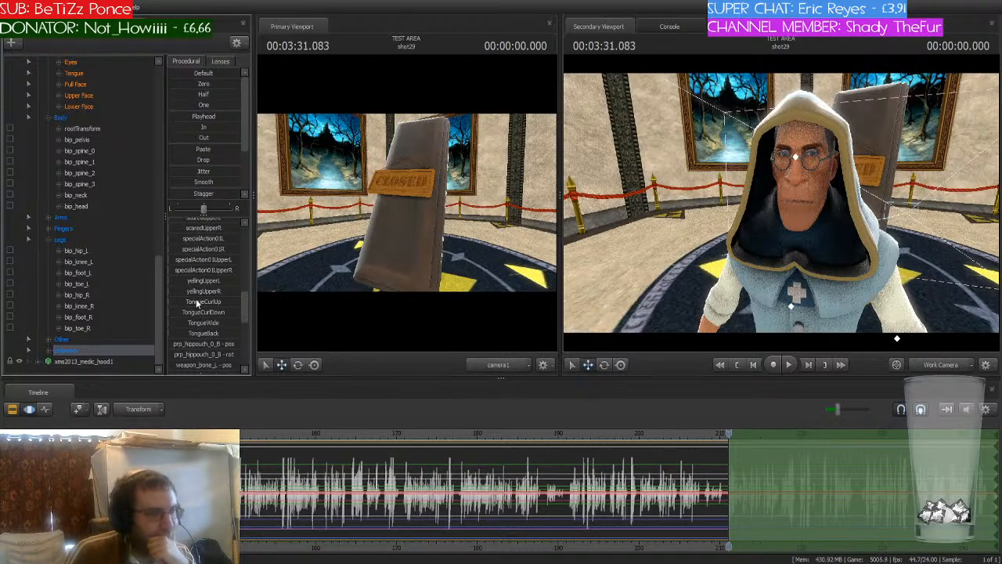
pyautogui.scroll(3, 199, 298)
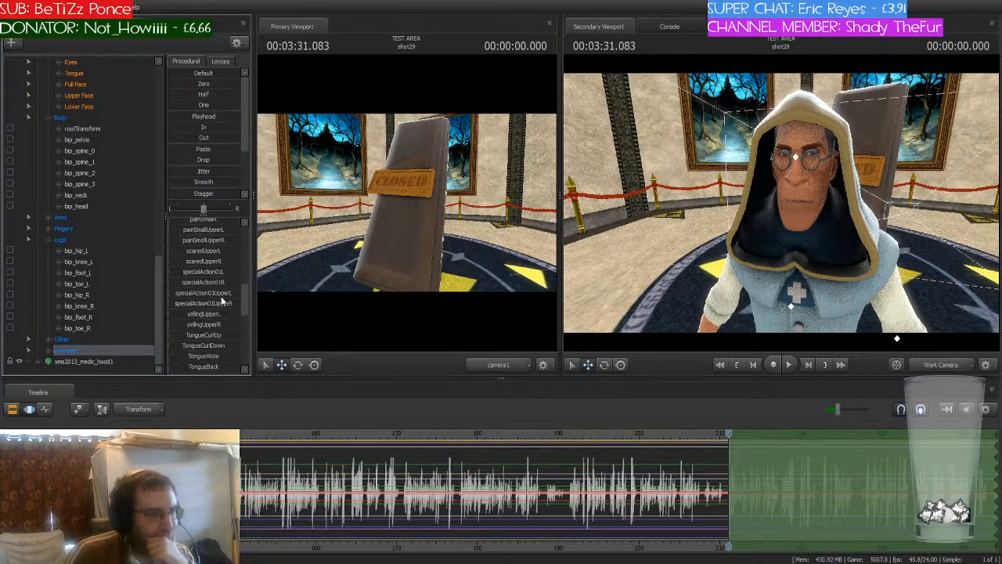
# - Give vest_medic1 an evil grin with evilSmileR and evilSmileL at full and specialAction01UpperL and specialAction01UpperR lowered
pyautogui.moveTo(174, 294); pyautogui.dragTo(240, 304)
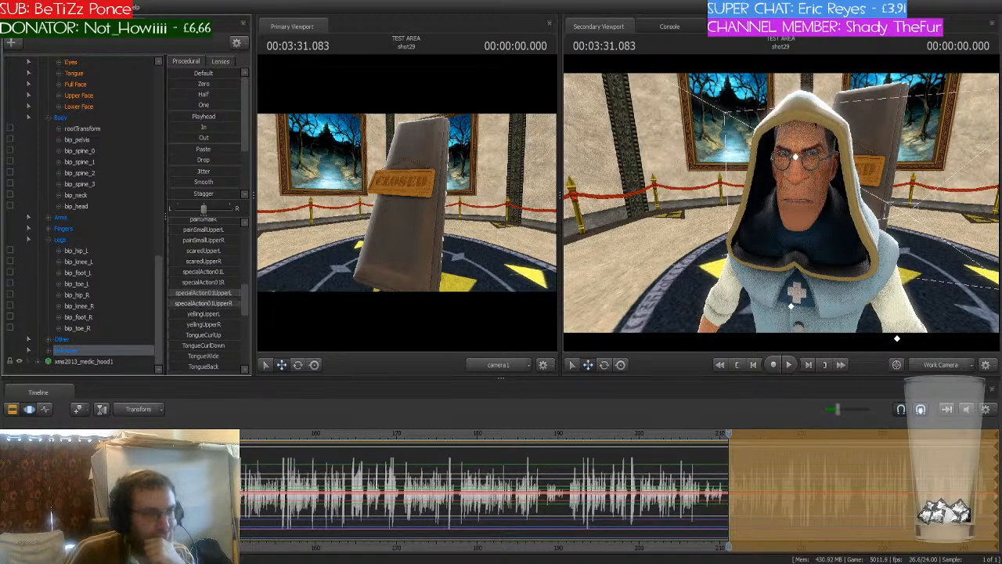
pyautogui.scroll(8, 220, 310)
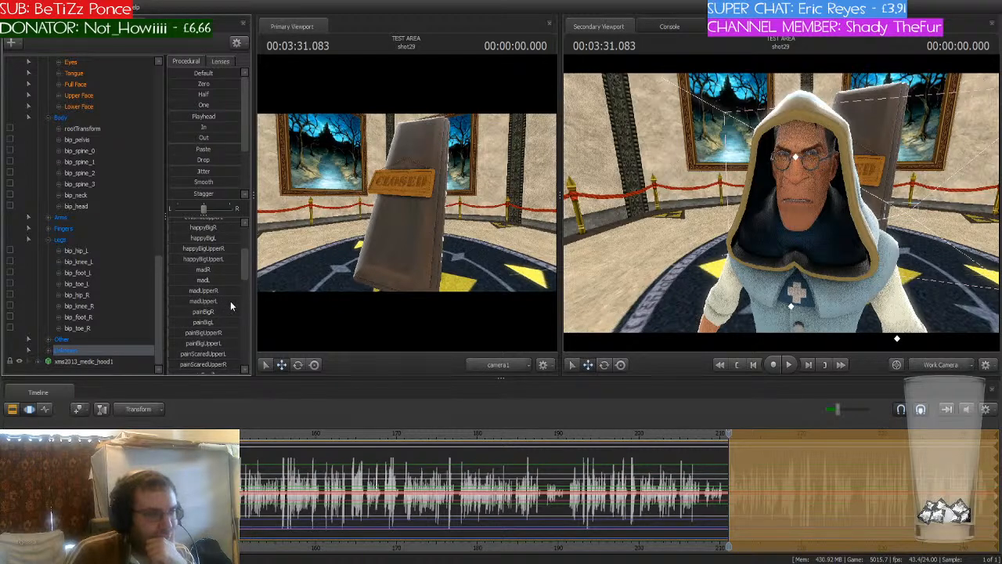
pyautogui.scroll(5, 230, 306)
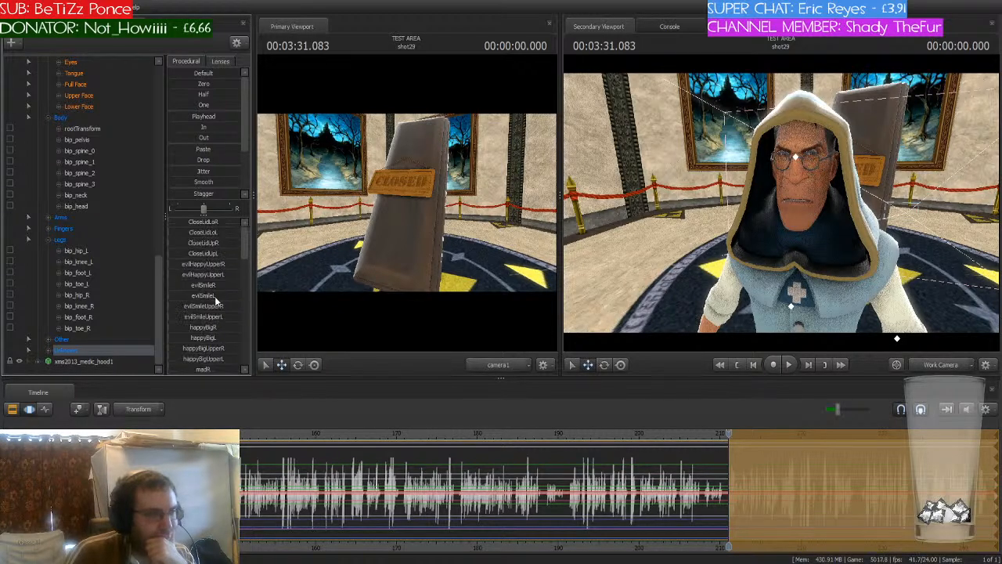
pyautogui.moveTo(179, 285); pyautogui.dragTo(240, 295)
pyautogui.scroll(-8, 227, 301)
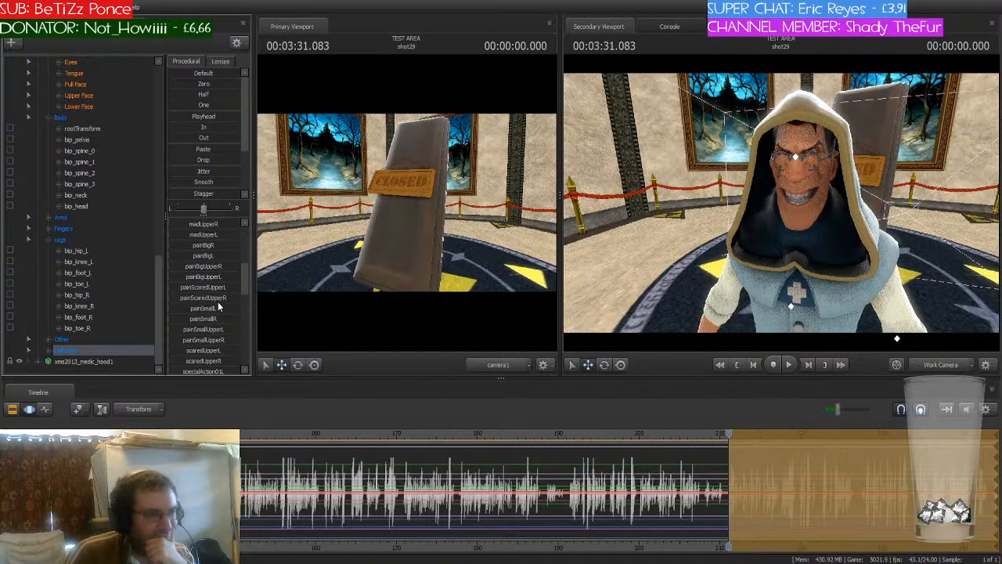
pyautogui.moveTo(222, 292); pyautogui.dragTo(177, 292)
pyautogui.moveTo(240, 305); pyautogui.dragTo(177, 305)
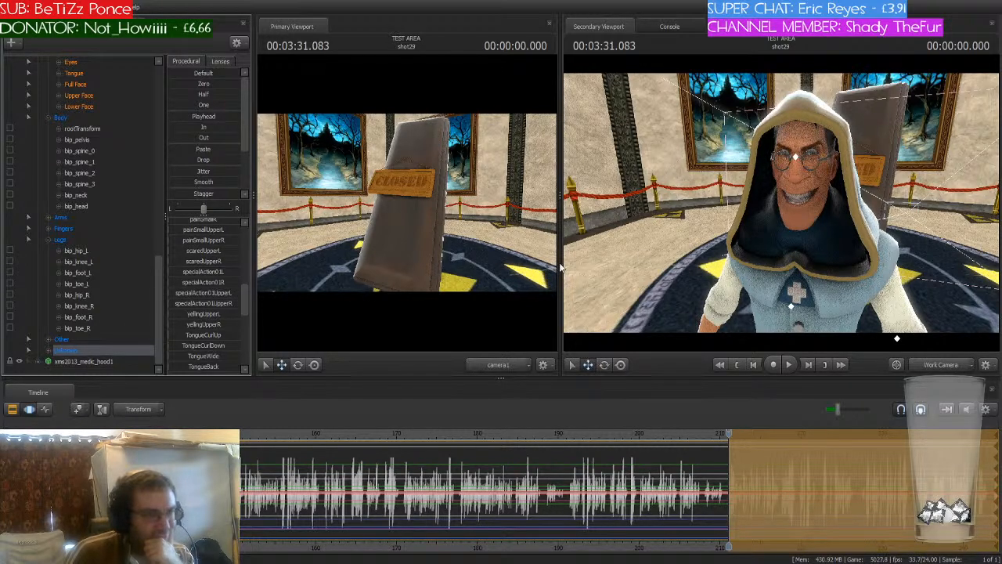
# - Rotate vest_medic1's right upper arm down and forward beside the torso
pyautogui.moveTo(782, 202)
pyautogui.mouseDown()
pyautogui.moveTo(830, 219)
pyautogui.moveTo(833, 239)
pyautogui.moveTo(787, 210)
pyautogui.mouseUp()
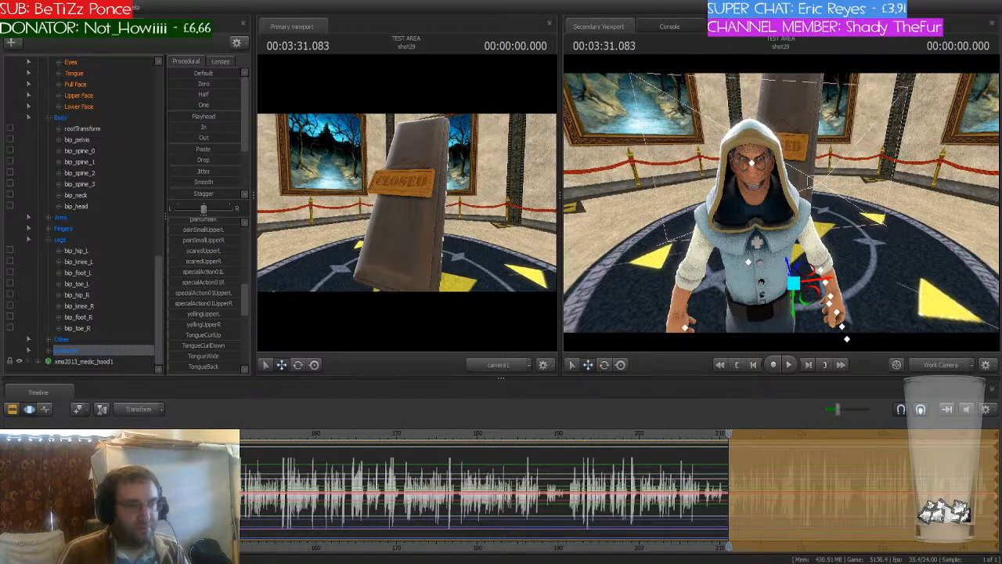
pyautogui.moveTo(703, 224); pyautogui.dragTo(806, 210)
pyautogui.click(822, 184)
pyautogui.press('e')
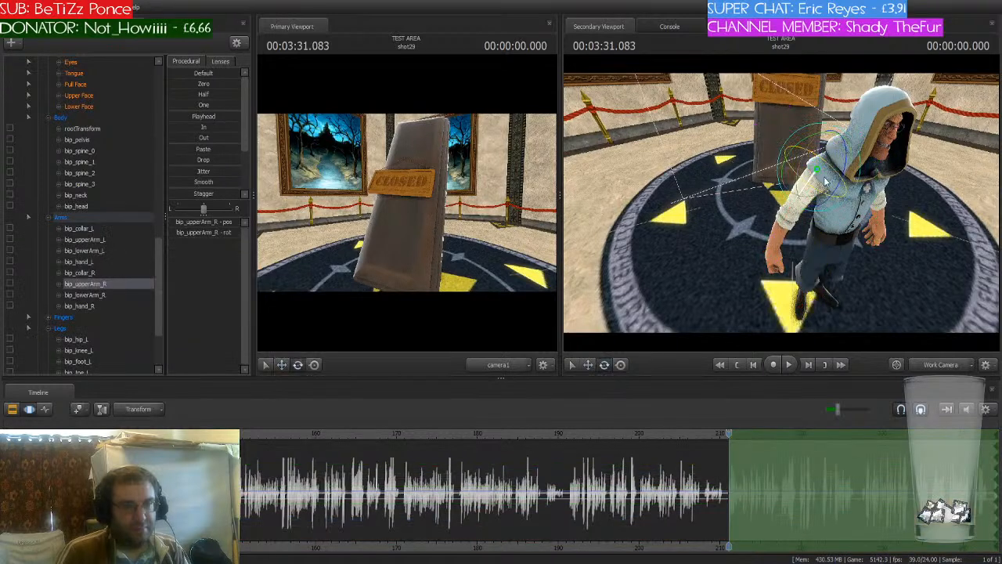
pyautogui.moveTo(828, 174); pyautogui.dragTo(852, 204)
pyautogui.moveTo(793, 147); pyautogui.dragTo(791, 154)
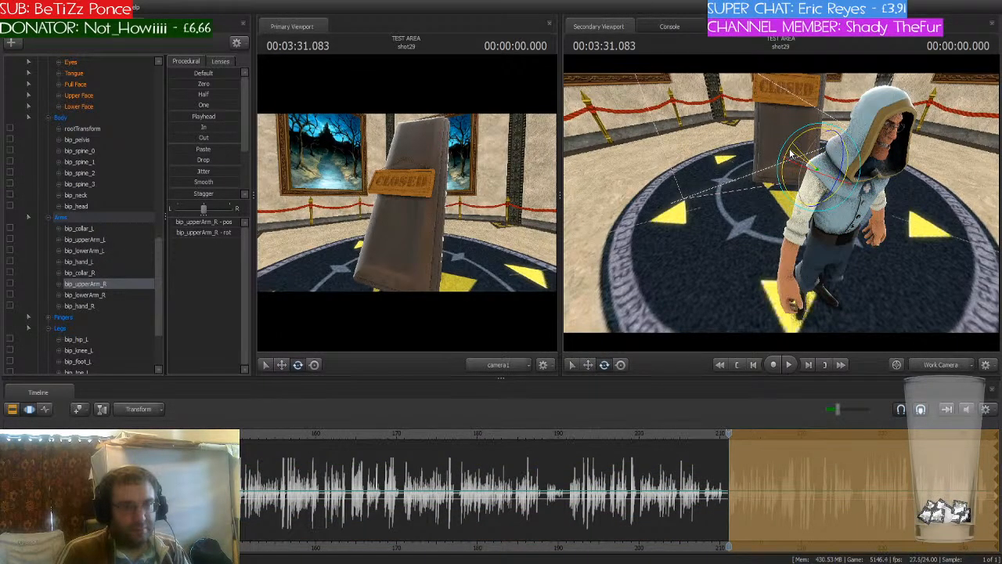
# - Bend vest_medic1's right forearm at the elbow so the hand comes up in front of the torso
pyautogui.press('ctrl')
pyautogui.click(797, 226)
pyautogui.moveTo(806, 238); pyautogui.dragTo(813, 200)
pyautogui.keyDown('alt'); pyautogui.moveTo(813, 200); pyautogui.dragTo(679, 185); pyautogui.keyUp('alt')
pyautogui.press('ctrl')
pyautogui.keyDown('ctrl'); pyautogui.click(697, 187); pyautogui.keyUp('ctrl')
pyautogui.keyDown('ctrl'); pyautogui.click(692, 217); pyautogui.keyUp('ctrl')
pyautogui.moveTo(694, 219); pyautogui.dragTo(708, 197)
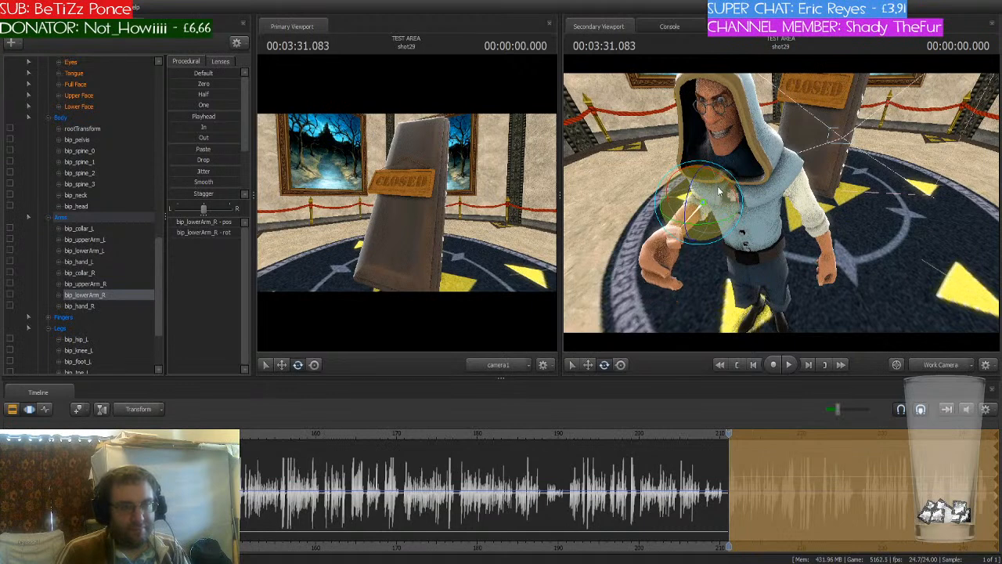
# - Rotate vest_medic1's left upper arm and bend the left forearm across the front of the belly
pyautogui.keyDown('ctrl'); pyautogui.click(793, 181); pyautogui.keyUp('ctrl')
pyautogui.moveTo(775, 167); pyautogui.dragTo(810, 145)
pyautogui.press('ctrl')
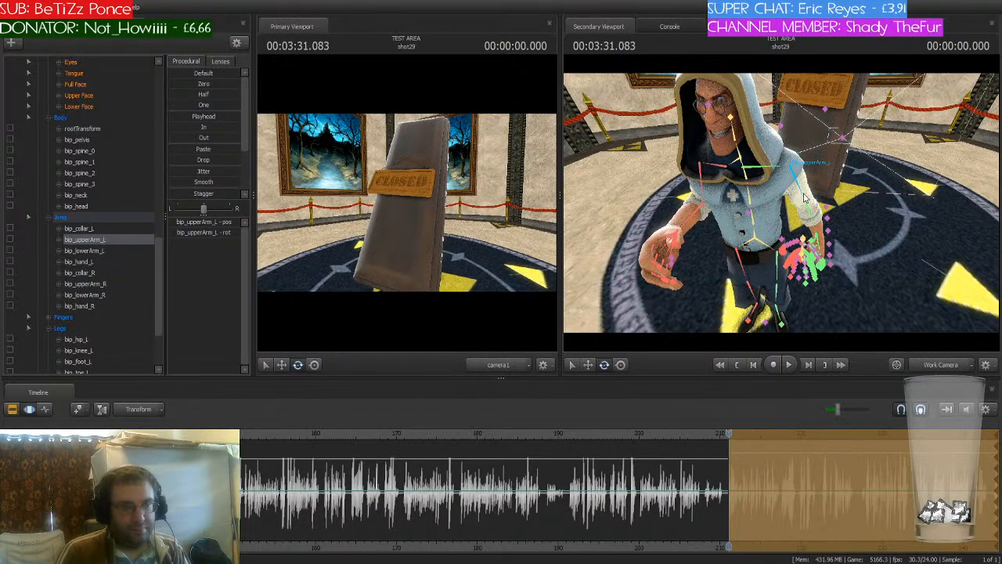
pyautogui.keyDown('ctrl'); pyautogui.click(811, 209); pyautogui.keyUp('ctrl')
pyautogui.moveTo(807, 188); pyautogui.dragTo(795, 165)
pyautogui.moveTo(825, 226); pyautogui.dragTo(788, 193)
pyautogui.press('ctrl')
pyautogui.keyDown('ctrl'); pyautogui.click(803, 186); pyautogui.keyUp('ctrl')
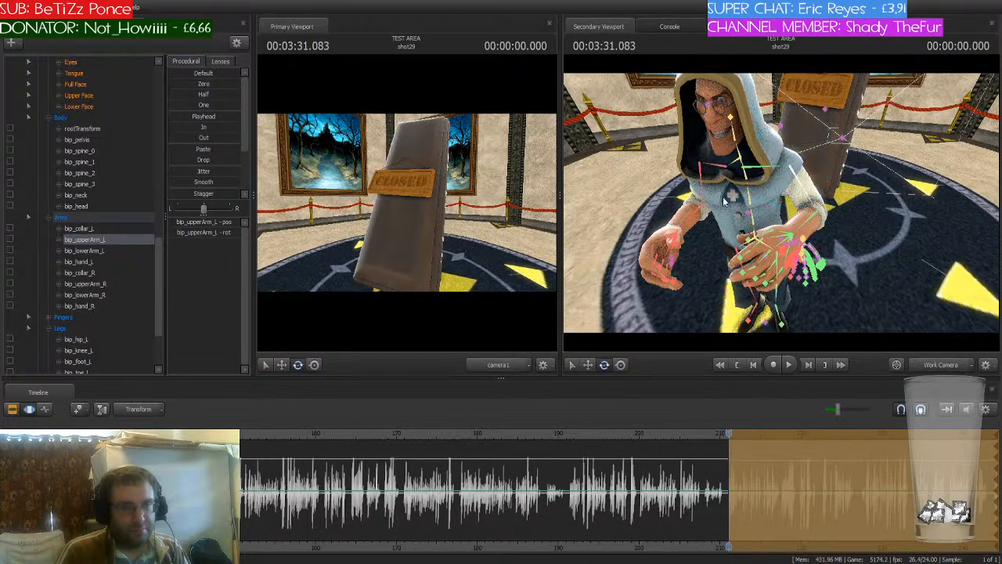
# - Refine vest_medic1's right forearm, left upper arm and left forearm so both hands face each other before the belly
pyautogui.keyDown('ctrl'); pyautogui.click(699, 209); pyautogui.keyUp('ctrl')
pyautogui.moveTo(709, 200)
pyautogui.mouseDown()
pyautogui.moveTo(724, 197)
pyautogui.moveTo(699, 205)
pyautogui.mouseUp()
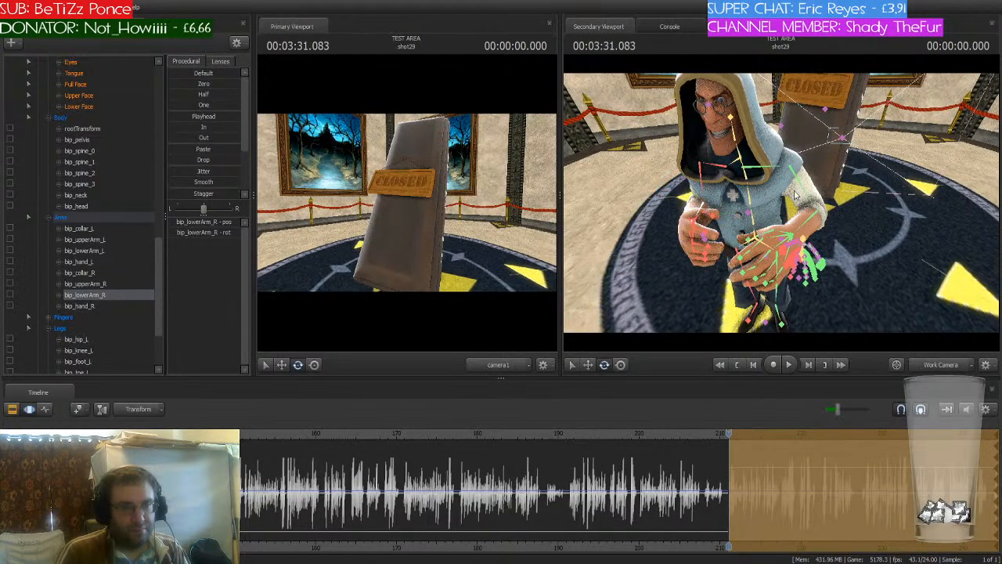
pyautogui.keyDown('ctrl'); pyautogui.click(797, 178); pyautogui.keyUp('ctrl')
pyautogui.moveTo(797, 179); pyautogui.dragTo(803, 158)
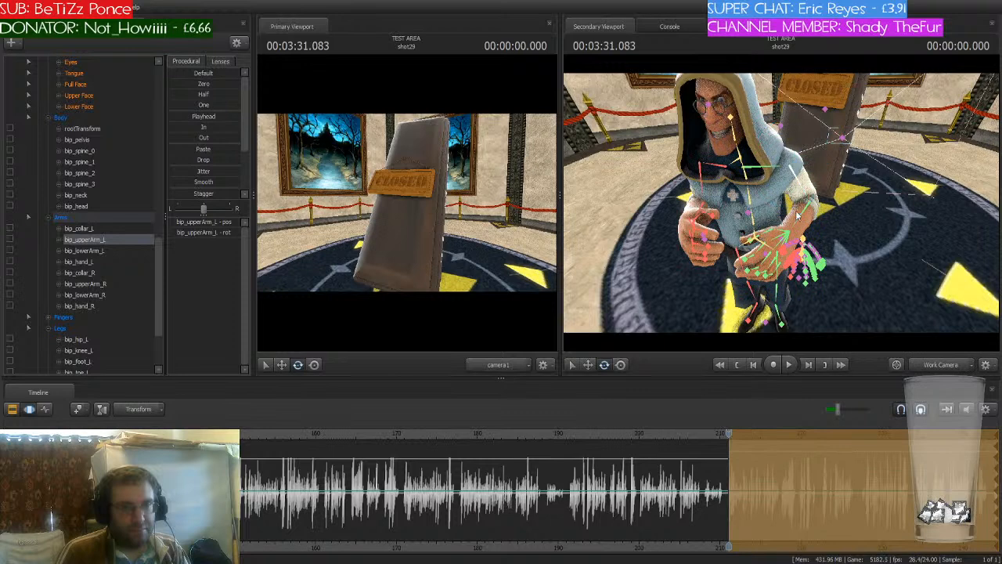
pyautogui.keyDown('ctrl'); pyautogui.click(798, 215); pyautogui.keyUp('ctrl')
pyautogui.moveTo(812, 213)
pyautogui.mouseDown()
pyautogui.moveTo(805, 196)
pyautogui.moveTo(826, 221)
pyautogui.mouseUp()
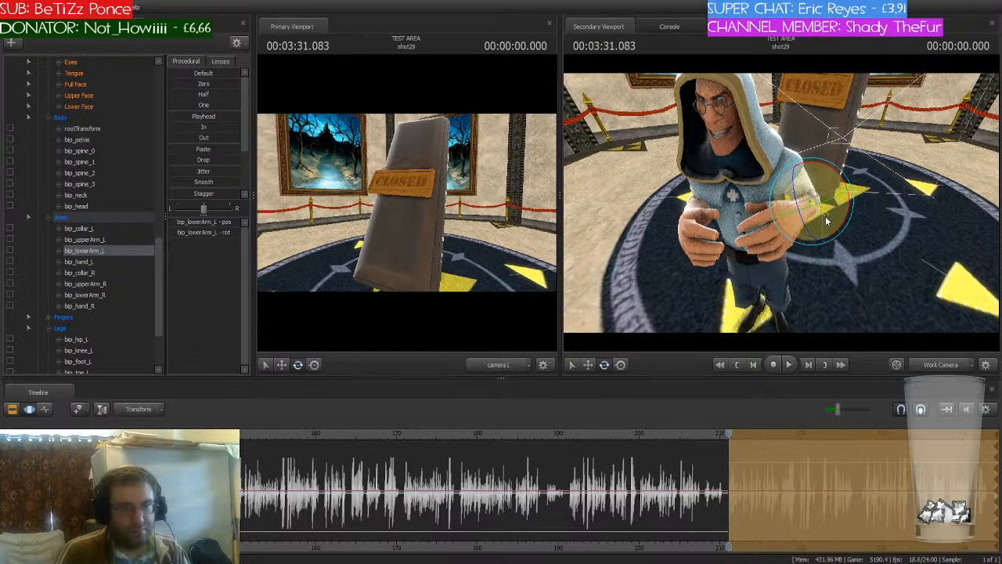
# - Adjust vest_medic1's left shoulder and arm, bringing both hands together in front of the chest
pyautogui.press('ctrl')
pyautogui.keyDown('ctrl'); pyautogui.click(770, 177); pyautogui.keyUp('ctrl')
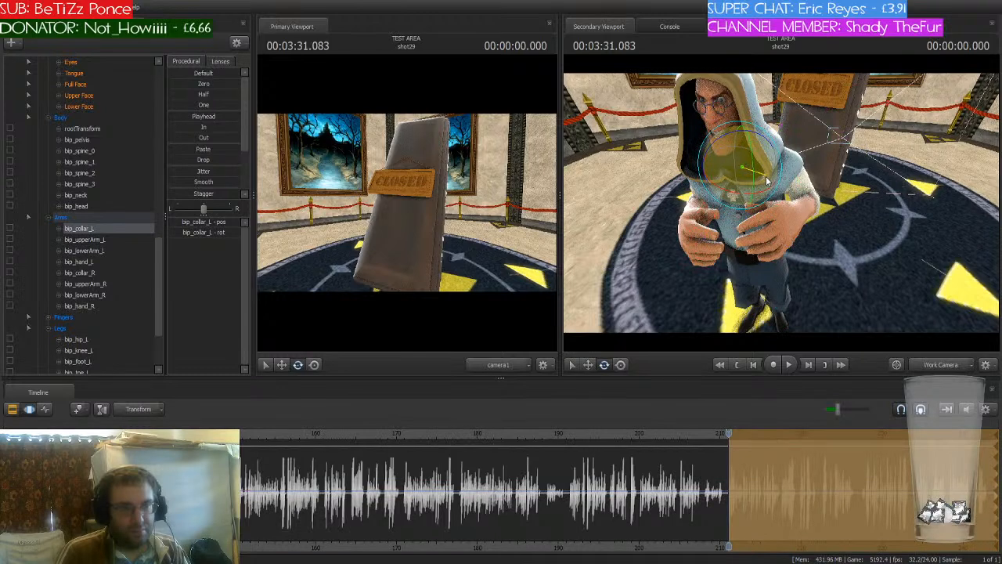
pyautogui.keyDown('alt'); pyautogui.moveTo(758, 185); pyautogui.dragTo(779, 202); pyautogui.keyUp('alt')
pyautogui.press('ctrl')
pyautogui.keyDown('ctrl'); pyautogui.click(819, 173); pyautogui.keyUp('ctrl')
pyautogui.moveTo(845, 182); pyautogui.dragTo(852, 178)
pyautogui.keyDown('alt'); pyautogui.moveTo(853, 178); pyautogui.dragTo(832, 173, button='middle'); pyautogui.keyUp('alt')
pyautogui.keyDown('alt'); pyautogui.moveTo(833, 173); pyautogui.dragTo(787, 206); pyautogui.keyUp('alt')
pyautogui.keyDown('ctrl'); pyautogui.click(769, 220); pyautogui.keyUp('ctrl')
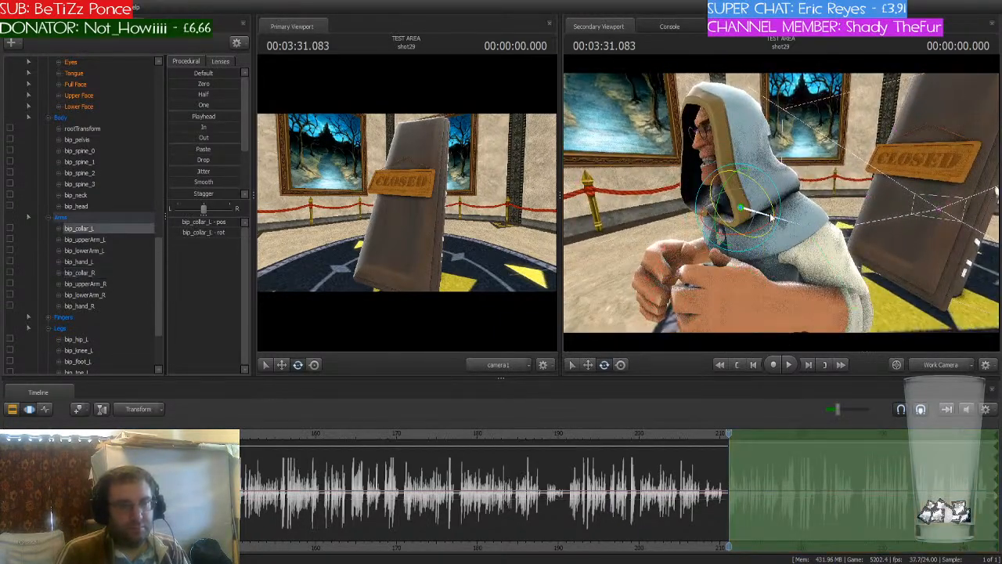
pyautogui.keyDown('ctrl'); pyautogui.click(752, 311); pyautogui.keyUp('ctrl')
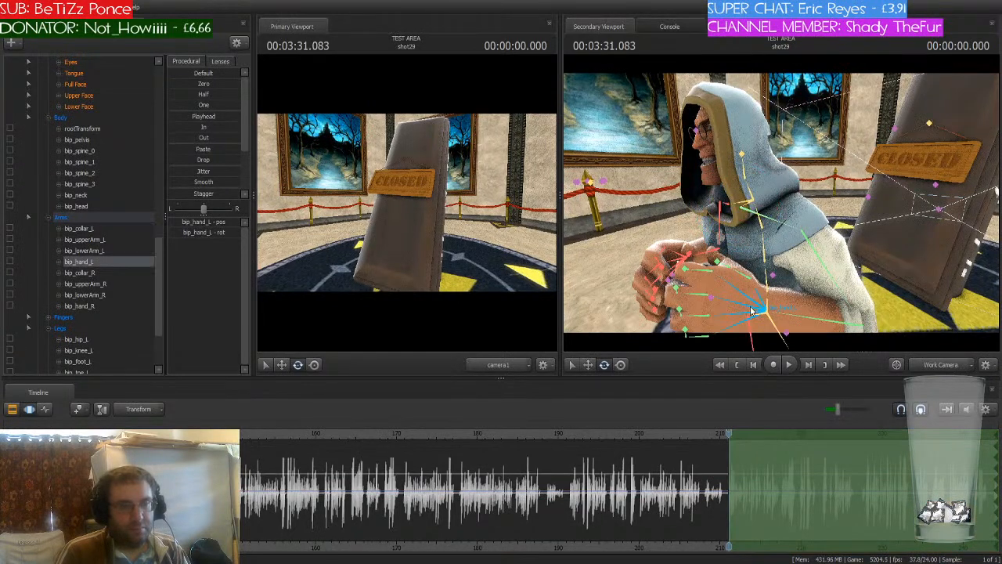
pyautogui.moveTo(765, 311); pyautogui.dragTo(560, 334)
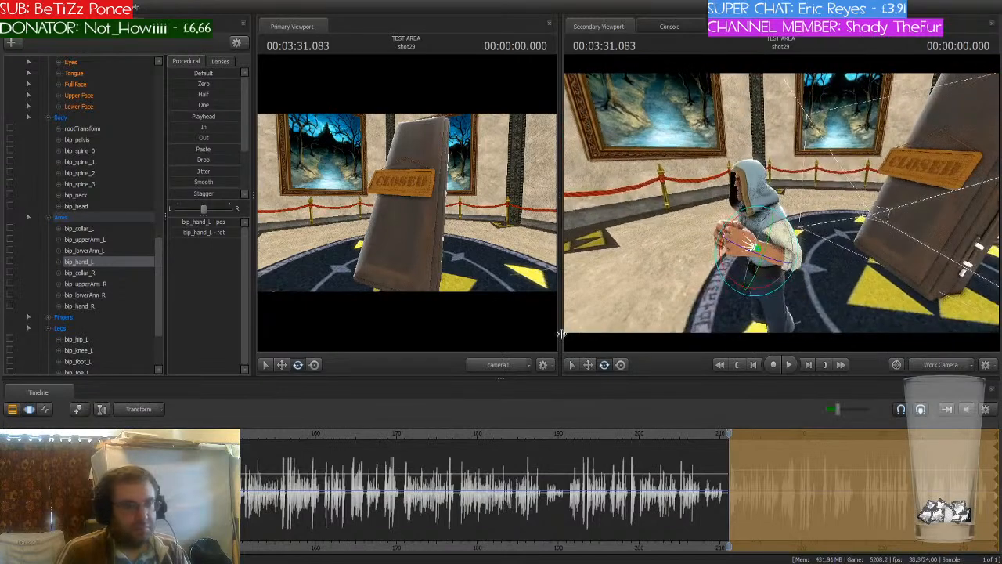
# - Collapse vest_medic1's control groups and turn camera1 from the casket toward the group of characters by the wall
pyautogui.scroll(8, 120, 208)
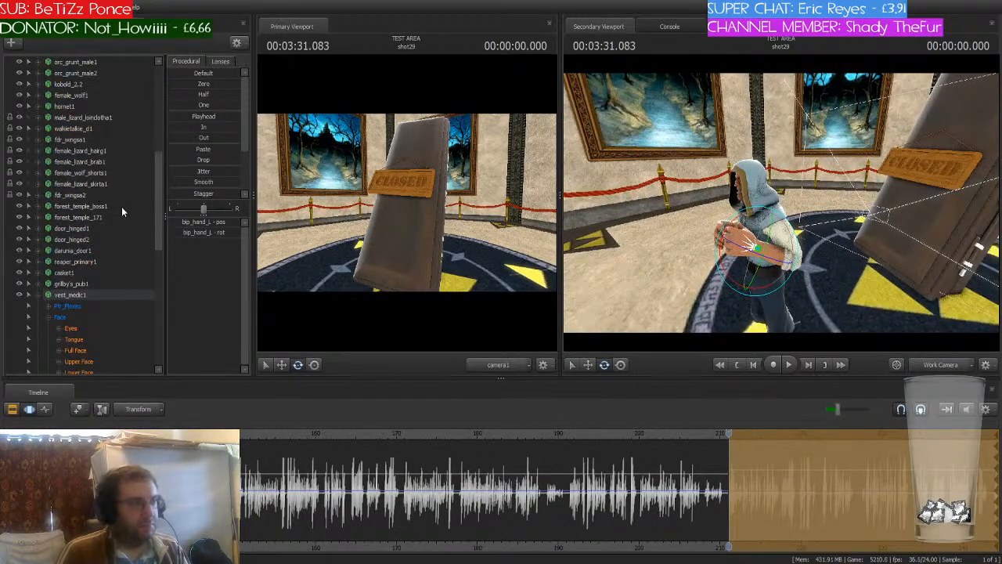
pyautogui.click(38, 291)
pyautogui.scroll(6, 88, 274)
pyautogui.scroll(1, 89, 272)
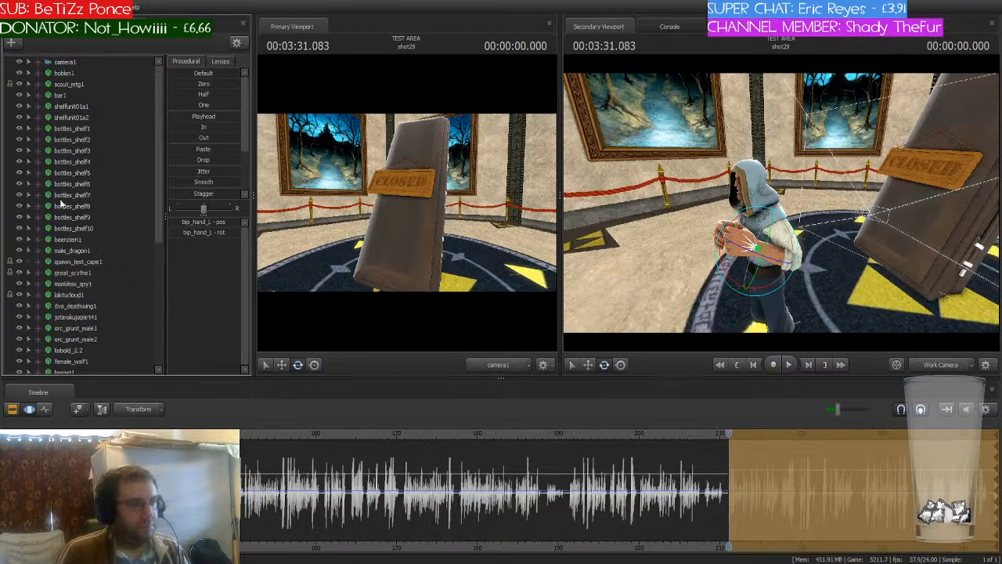
pyautogui.click(74, 62)
pyautogui.moveTo(464, 185); pyautogui.dragTo(367, 186)
pyautogui.moveTo(495, 211); pyautogui.dragTo(481, 211)
pyautogui.moveTo(881, 240); pyautogui.dragTo(783, 270)
pyautogui.scroll(-6, 82, 264)
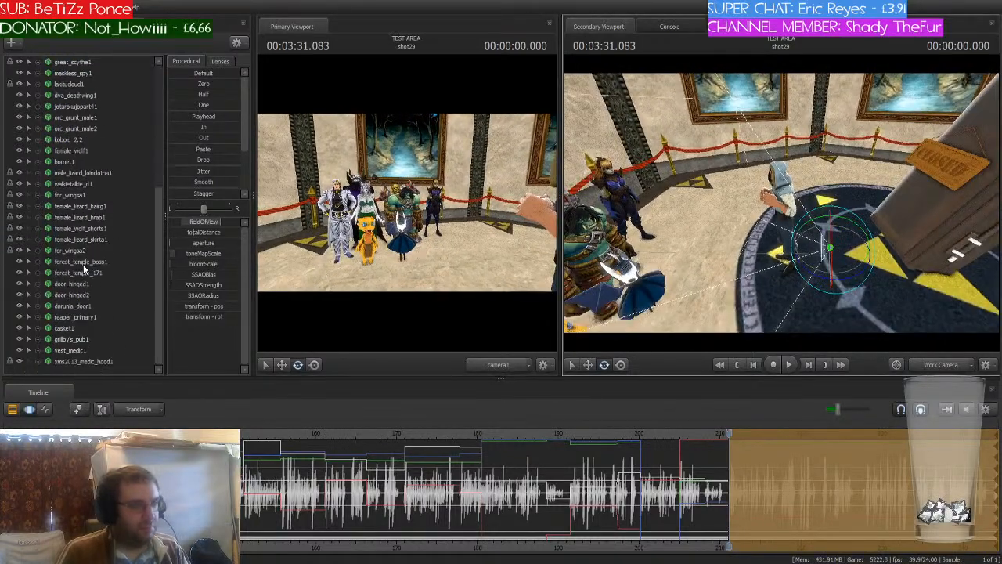
# - Move vest_medic1 into camera1's foreground with his back to it, and reframe the shot over his shoulder toward the group
pyautogui.click(88, 349)
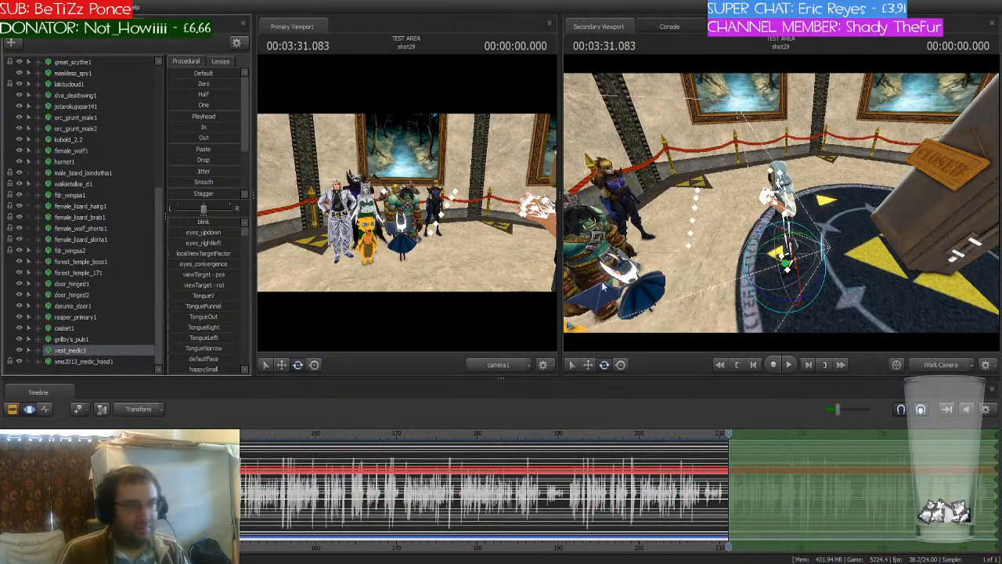
pyautogui.moveTo(781, 206); pyautogui.dragTo(763, 316)
pyautogui.scroll(6, 117, 109)
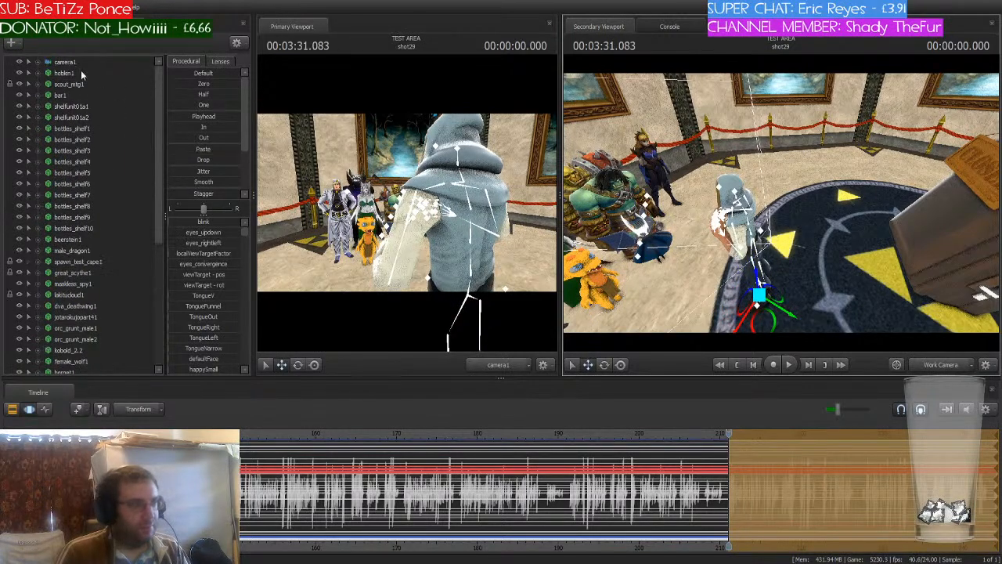
pyautogui.click(66, 62)
pyautogui.moveTo(407, 202)
pyautogui.mouseDown()
pyautogui.moveTo(418, 207)
pyautogui.moveTo(387, 195)
pyautogui.moveTo(396, 199)
pyautogui.mouseUp()
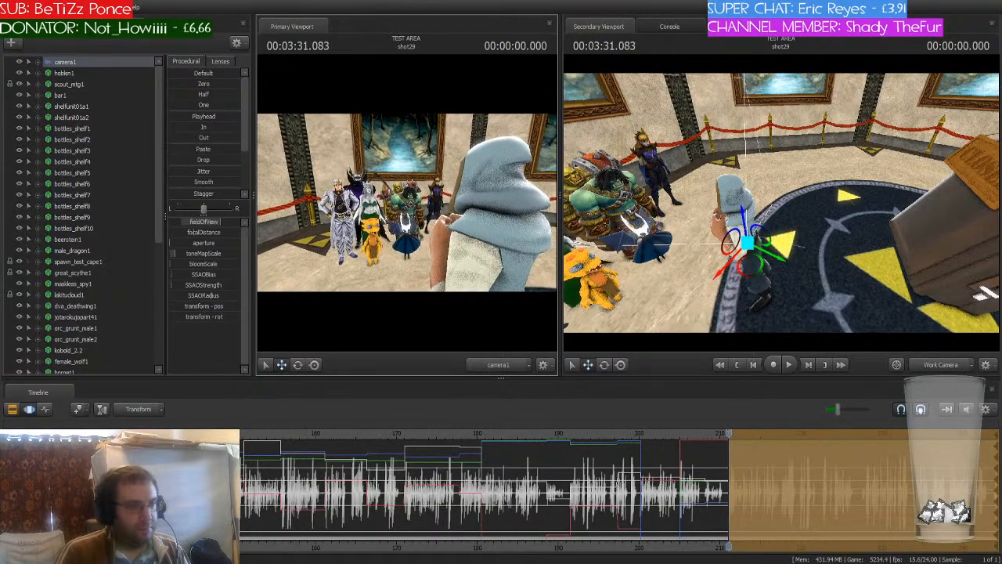
# - Rotate spine1 of the orange kobold_2.2 to straighten its bent torso
pyautogui.moveTo(613, 249); pyautogui.dragTo(579, 243)
pyautogui.press('w')
pyautogui.press('w')
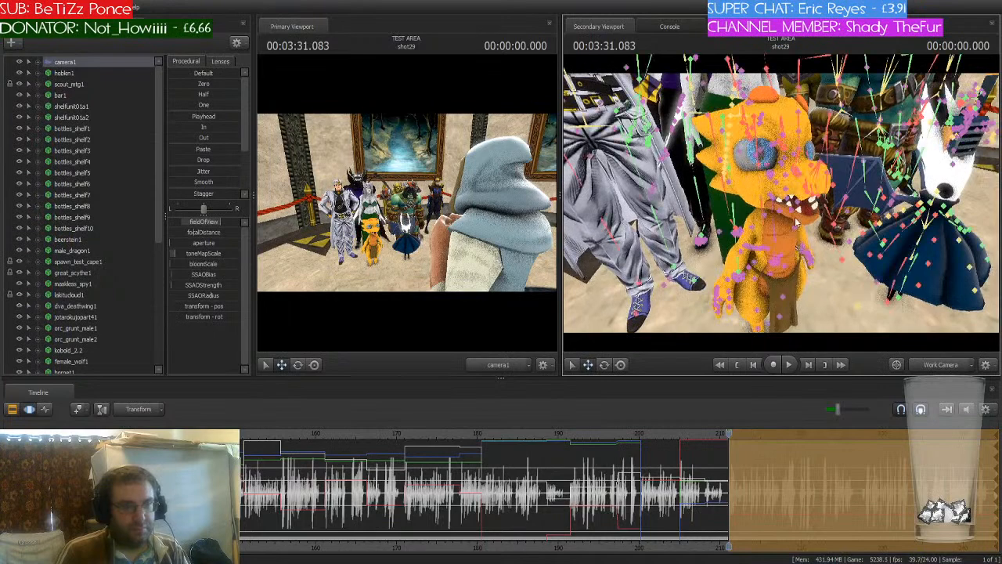
pyautogui.moveTo(794, 220); pyautogui.dragTo(782, 200)
pyautogui.press('w')
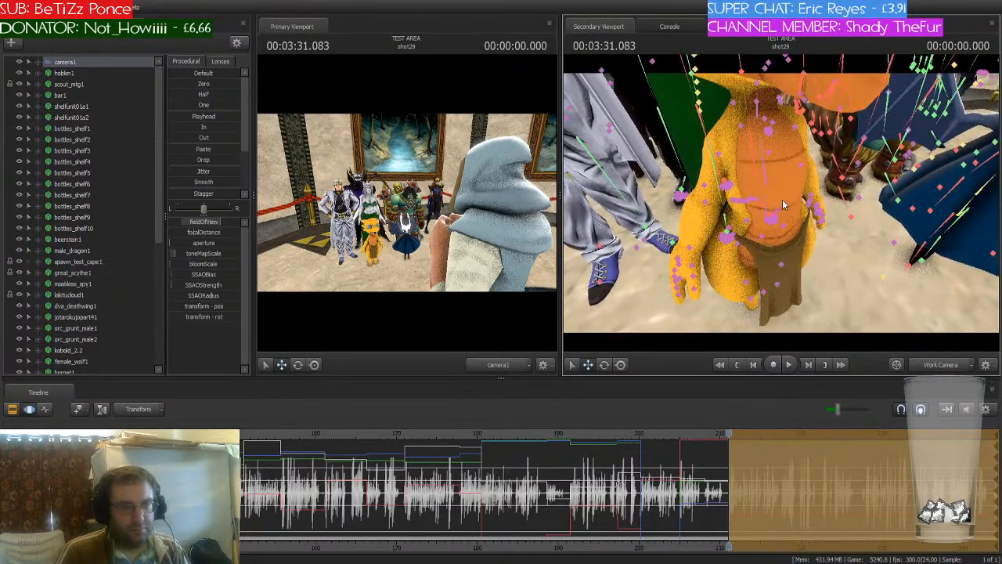
pyautogui.click(768, 200)
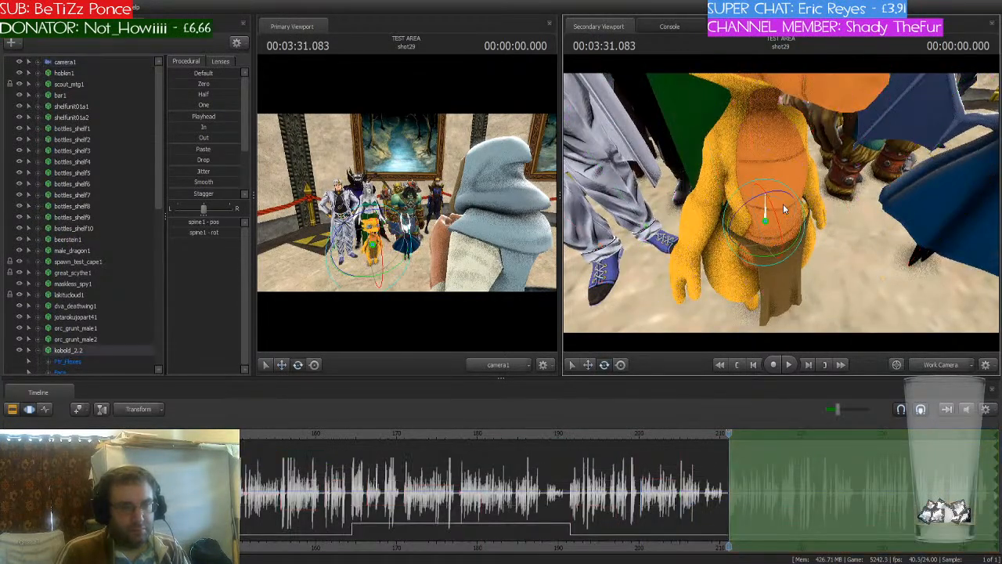
pyautogui.moveTo(777, 216); pyautogui.dragTo(768, 139)
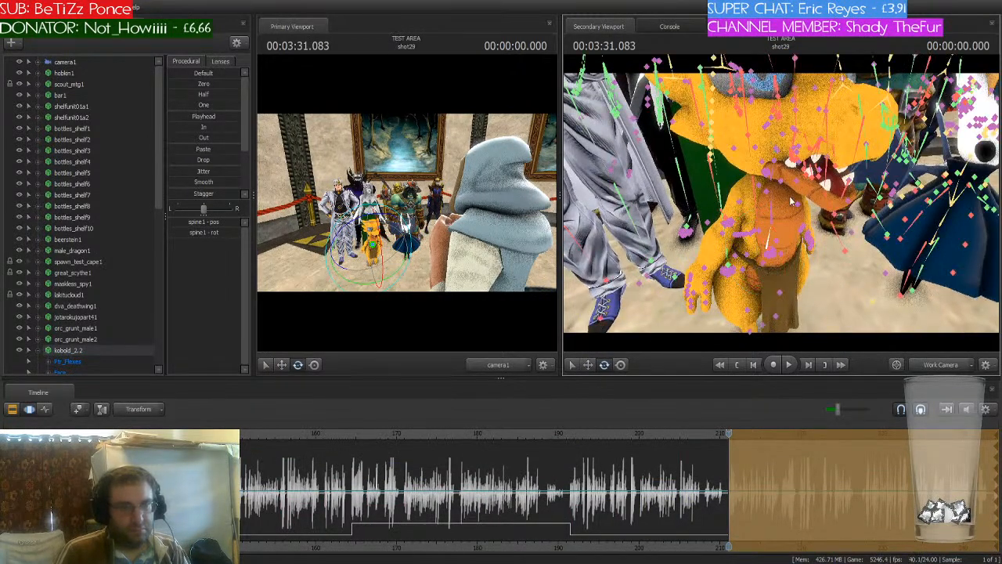
# - Rotate kobold_2.2's head bone to adjust where it faces
pyautogui.moveTo(778, 199); pyautogui.dragTo(803, 174)
pyautogui.press('z')
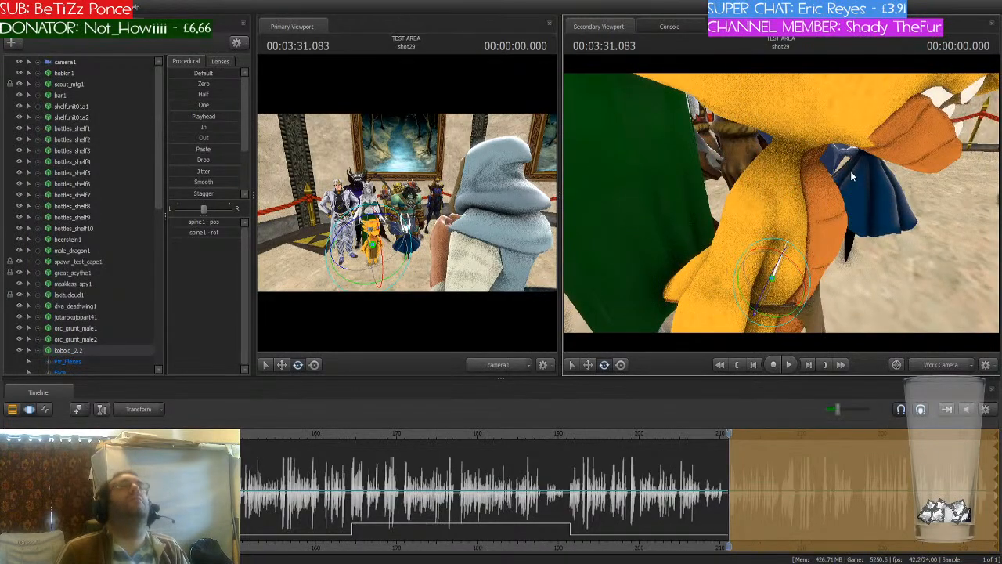
pyautogui.moveTo(836, 167); pyautogui.dragTo(978, 188)
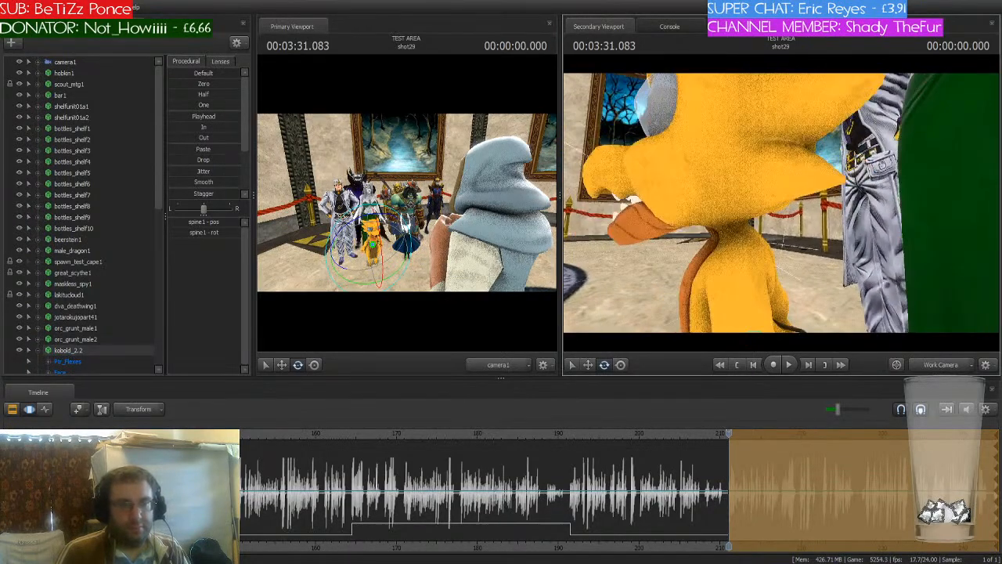
pyautogui.press('ctrl')
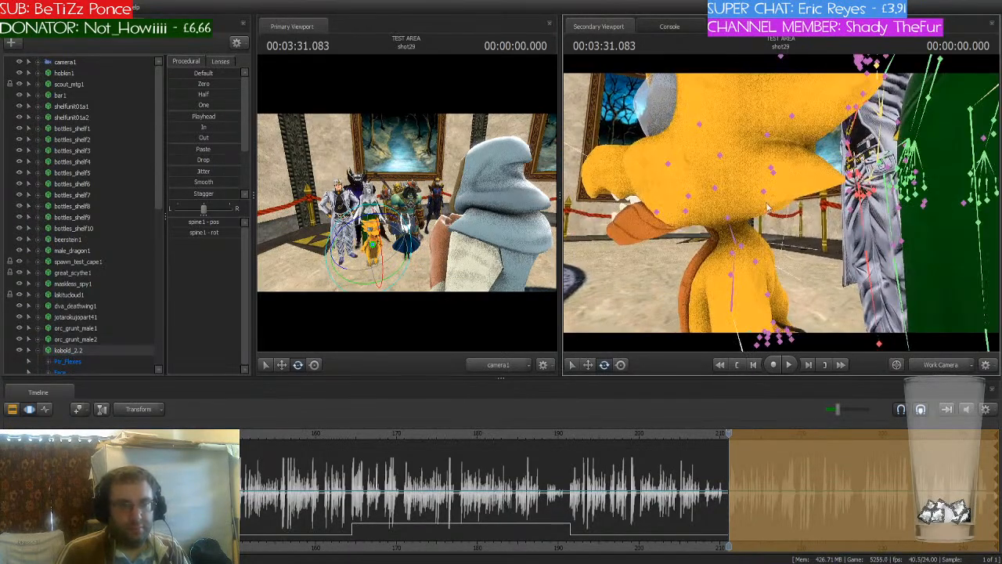
pyautogui.keyDown('ctrl'); pyautogui.click(728, 222); pyautogui.keyUp('ctrl')
pyautogui.moveTo(761, 193)
pyautogui.mouseDown()
pyautogui.moveTo(754, 186)
pyautogui.moveTo(771, 209)
pyautogui.mouseUp()
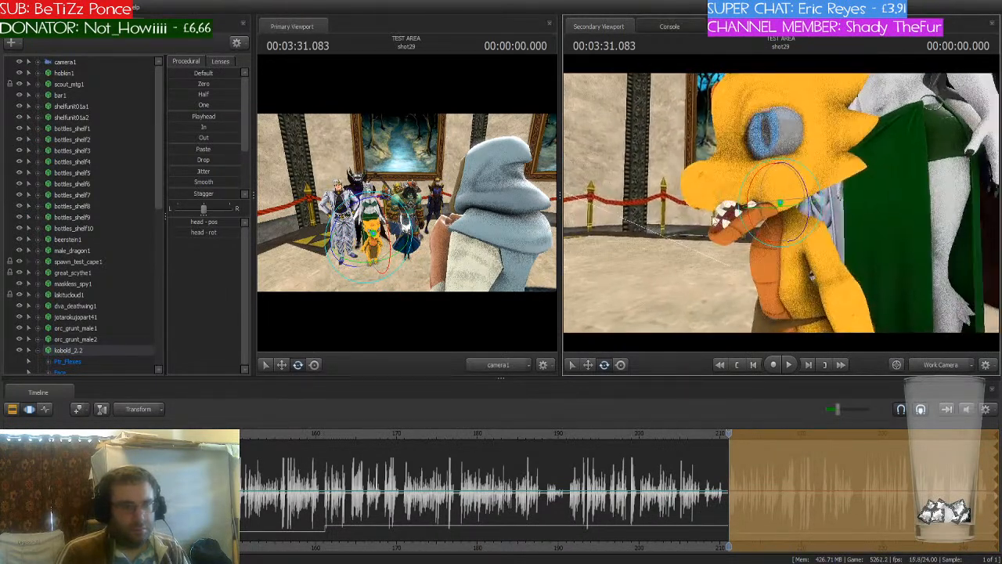
# - Adjust the angryblink expression in kobold_2.2's Unknown control group
pyautogui.scroll(-1, 98, 329)
pyautogui.click(71, 327)
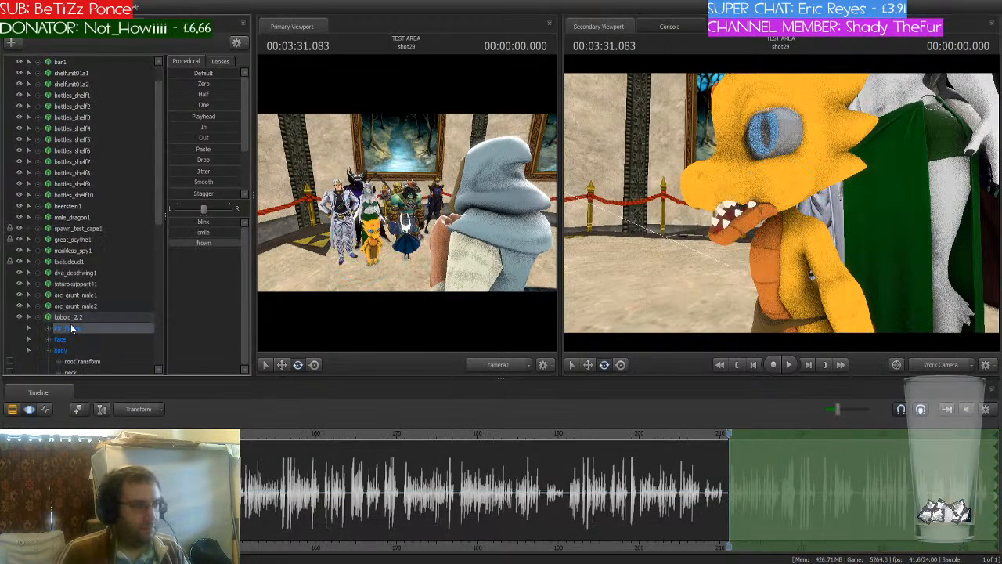
pyautogui.scroll(-1, 136, 290)
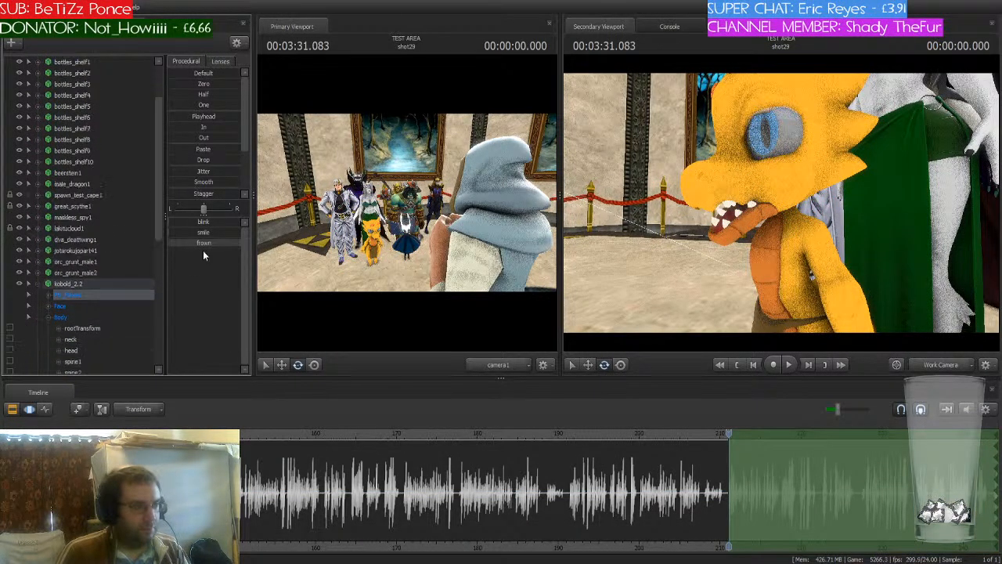
pyautogui.scroll(-3, 80, 311)
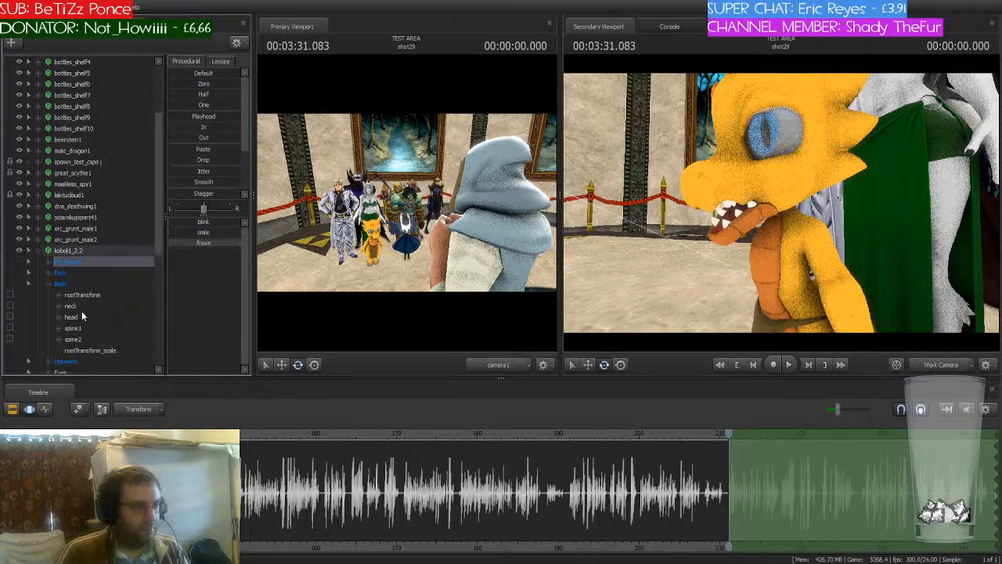
pyautogui.click(79, 296)
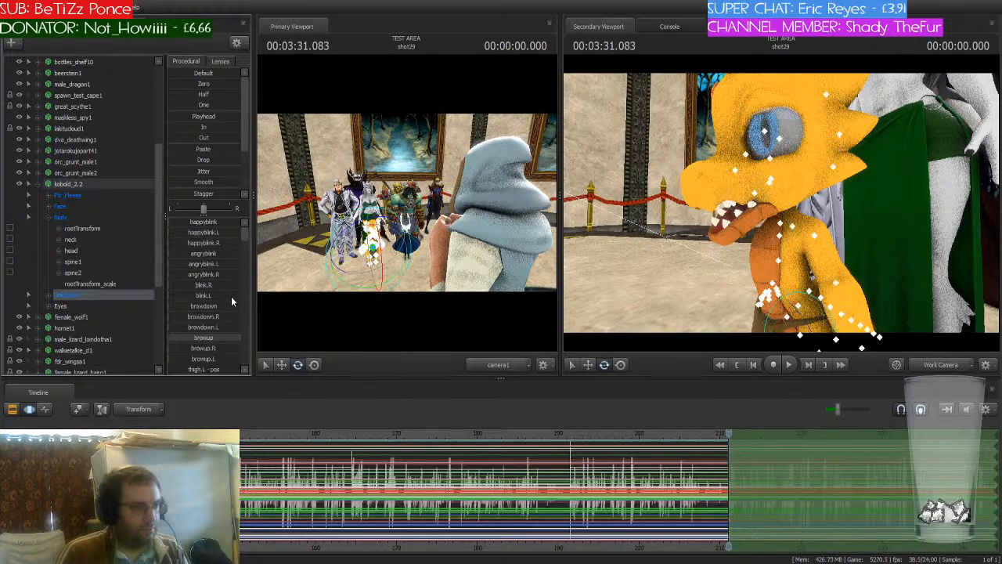
pyautogui.moveTo(186, 253); pyautogui.dragTo(189, 254)
# - Rotate kobold_2.2's left arm and forearm outward from the body
pyautogui.moveTo(659, 266); pyautogui.dragTo(689, 278)
pyautogui.press('s')
pyautogui.press('ctrl')
pyautogui.moveTo(771, 195); pyautogui.dragTo(704, 204)
pyautogui.press('w')
pyautogui.press('ctrl')
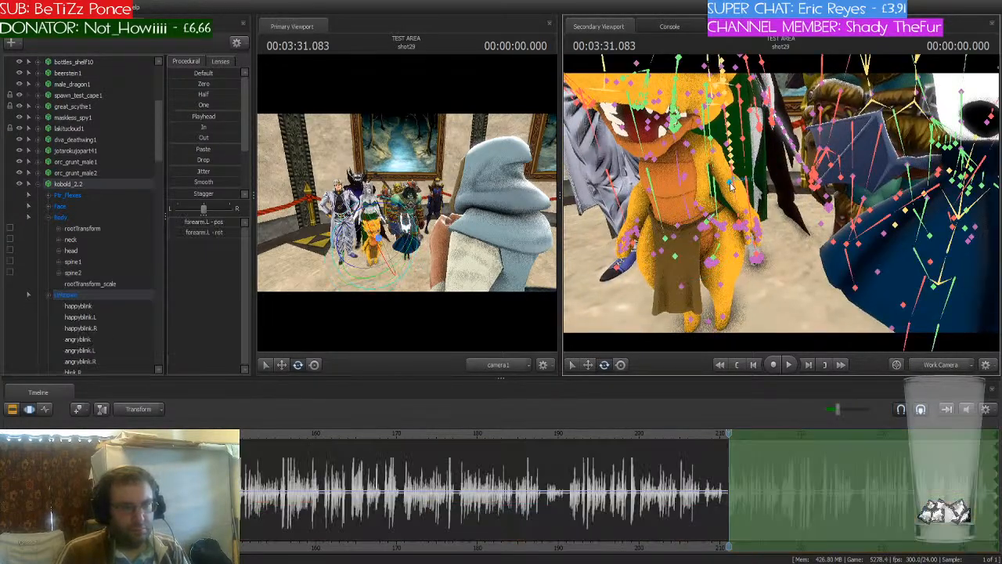
pyautogui.keyDown('ctrl'); pyautogui.click(717, 185); pyautogui.keyUp('ctrl')
pyautogui.moveTo(711, 149); pyautogui.dragTo(735, 199)
# - Rotate kobold_2.2's right arm outward from the body
pyautogui.press('a')
pyautogui.press('ctrl')
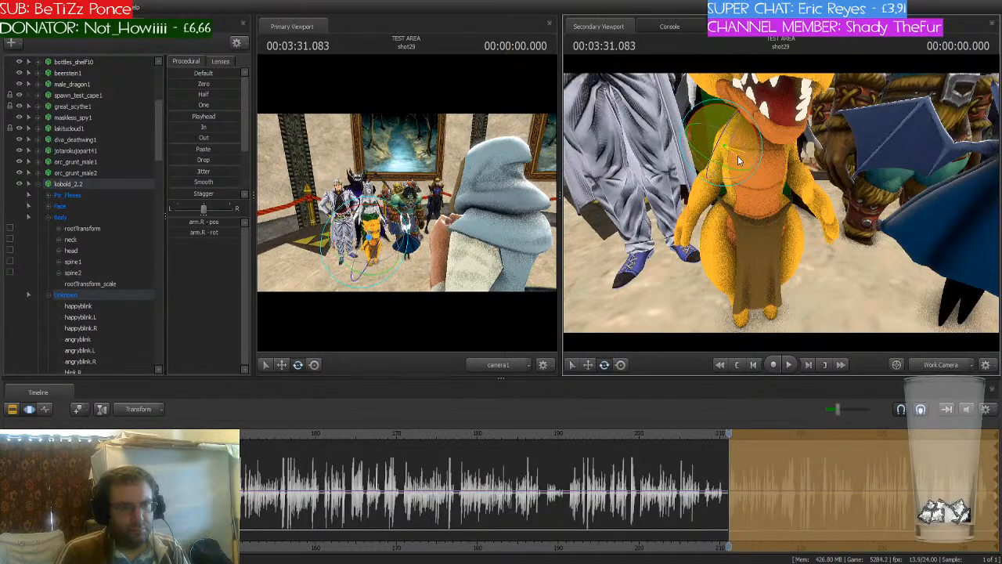
pyautogui.keyDown('ctrl'); pyautogui.click(737, 155); pyautogui.keyUp('ctrl')
pyautogui.moveTo(753, 136); pyautogui.dragTo(753, 173)
# - Rotate kobold_2.2's rootTransform to turn and tilt its whole body
pyautogui.press('ctrl')
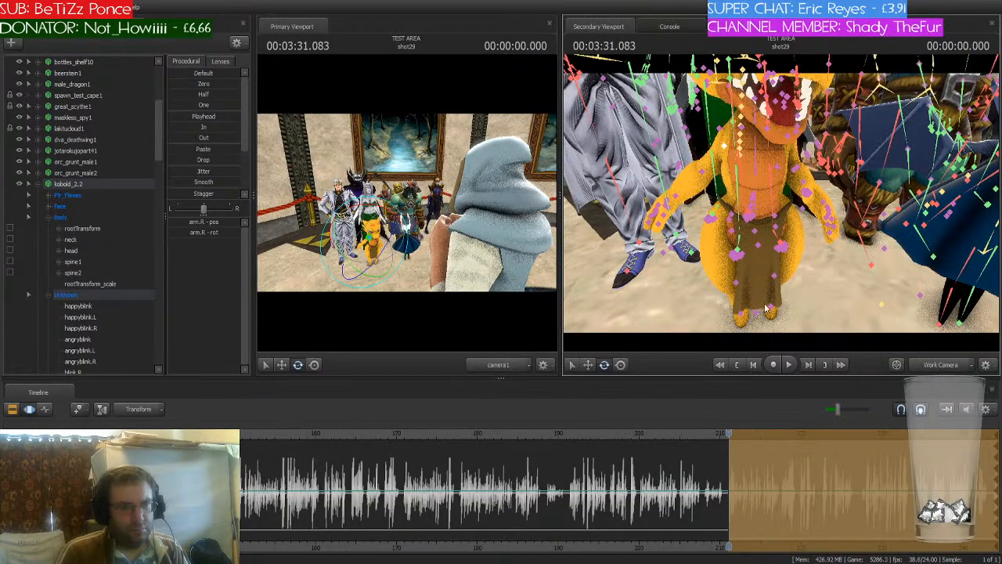
pyautogui.keyDown('ctrl'); pyautogui.click(758, 314); pyautogui.keyUp('ctrl')
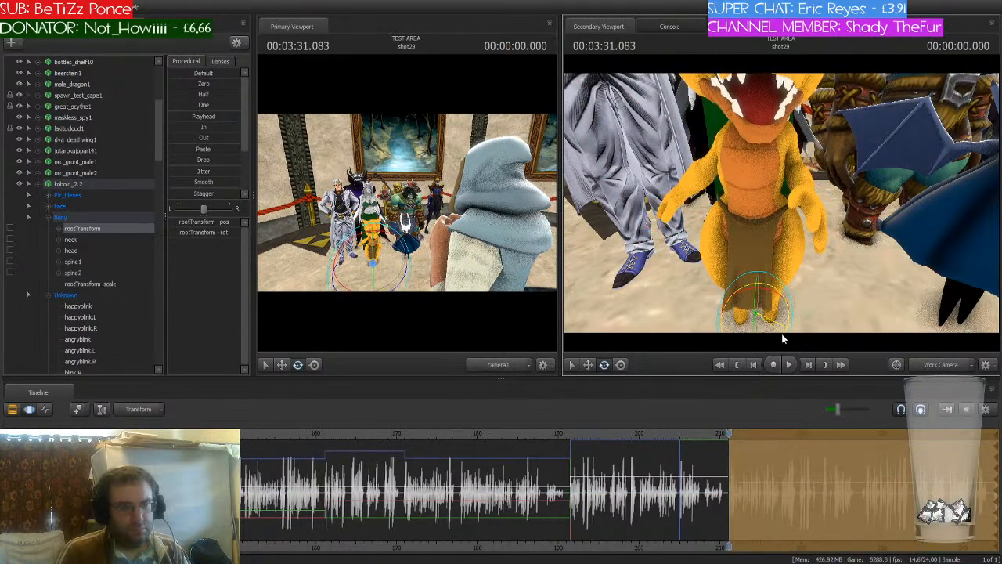
pyautogui.moveTo(779, 334); pyautogui.dragTo(806, 297)
pyautogui.moveTo(780, 203); pyautogui.dragTo(780, 180)
pyautogui.press('s')
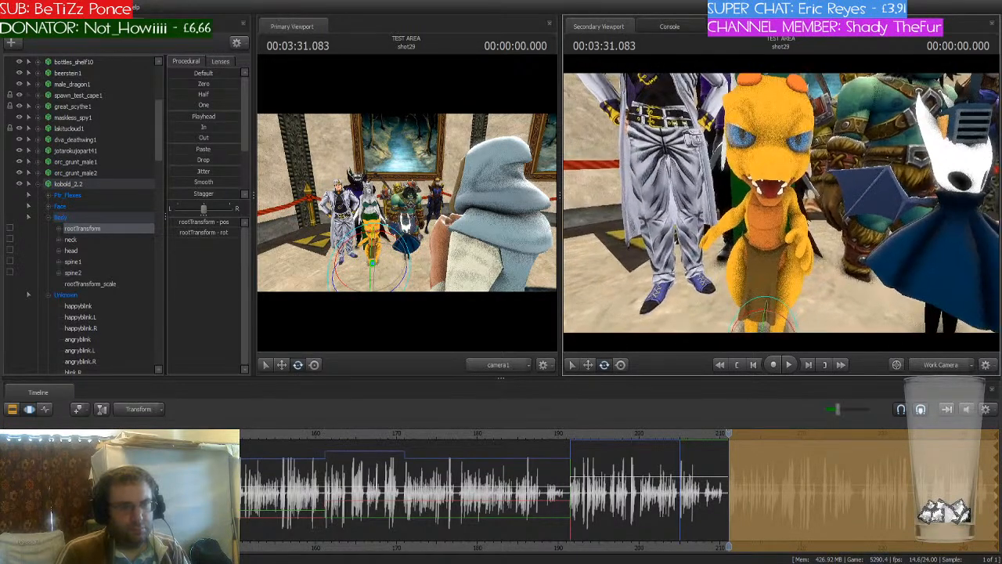
pyautogui.moveTo(779, 314); pyautogui.dragTo(777, 306)
# - Fine-tune the rotation of kobold_2.2's head bone
pyautogui.press('ctrl')
pyautogui.keyDown('alt'); pyautogui.moveTo(780, 203); pyautogui.dragTo(924, 203); pyautogui.keyUp('alt')
pyautogui.press('ctrl')
pyautogui.moveTo(780, 202); pyautogui.dragTo(799, 225)
pyautogui.press('ctrl')
pyautogui.click(772, 214)
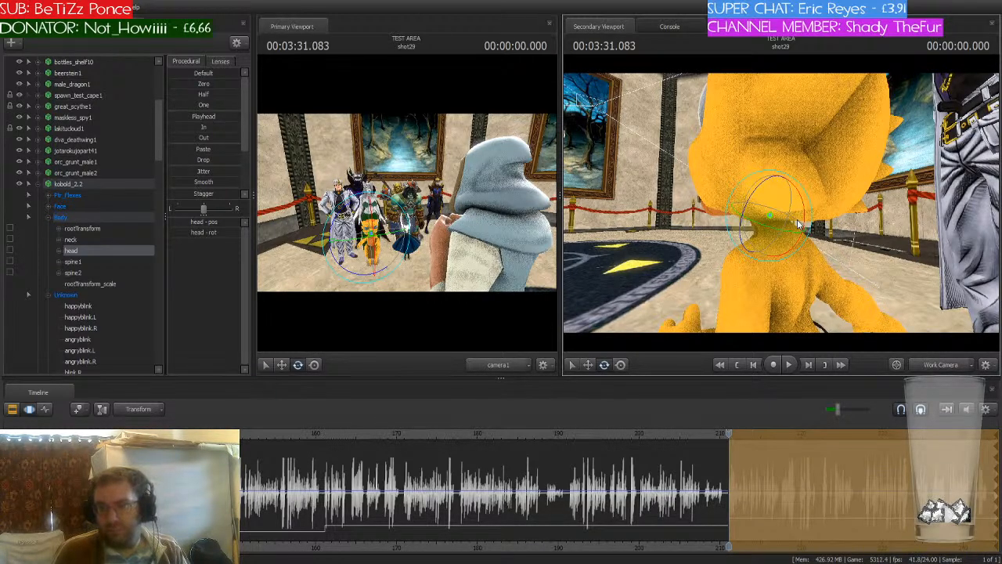
# - Reposition dva_deathwing1 on the floor beside the orc by its rootTransform and adjust the body's rotation
pyautogui.press('s')
pyautogui.moveTo(648, 166); pyautogui.dragTo(740, 156)
pyautogui.press('w')
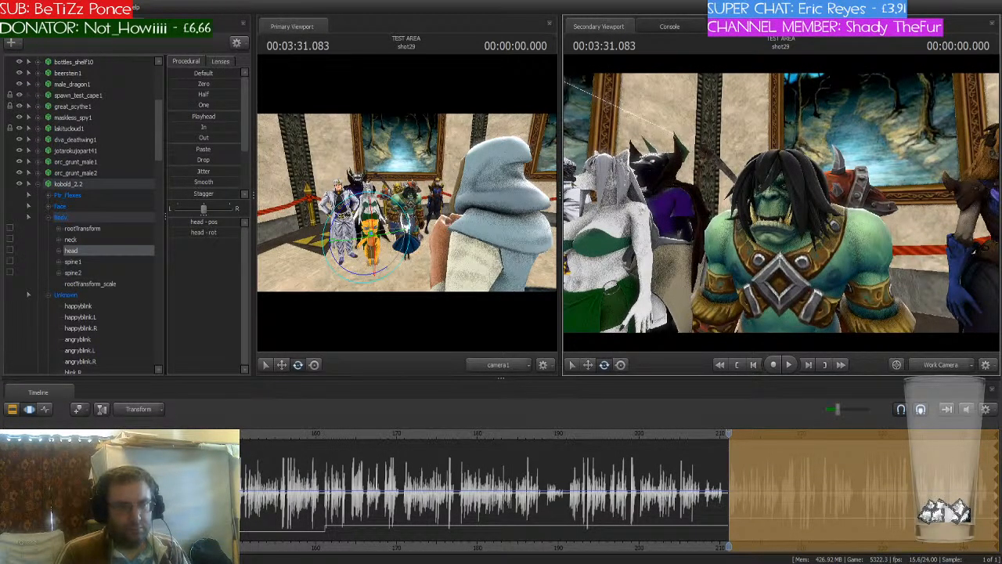
pyautogui.press('a')
pyautogui.moveTo(739, 156); pyautogui.dragTo(784, 229)
pyautogui.press('s')
pyautogui.press('w')
pyautogui.press('d')
pyautogui.press('w')
pyautogui.press('ctrl')
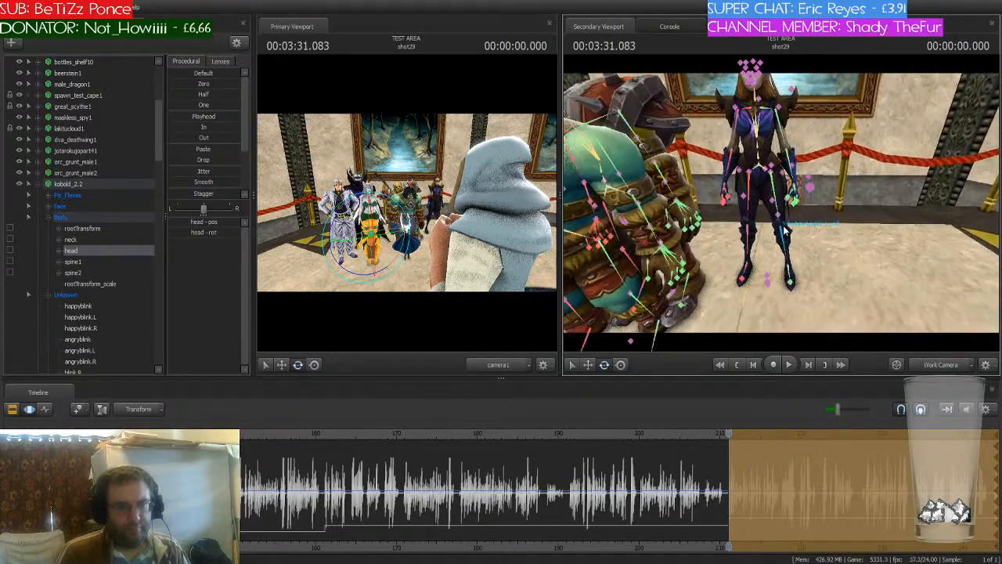
pyautogui.click(767, 280)
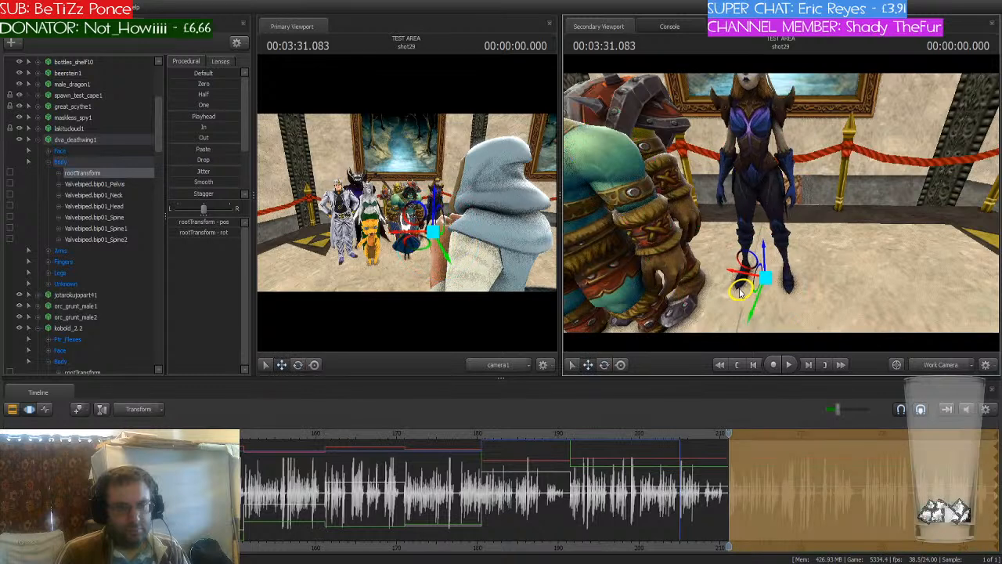
pyautogui.moveTo(735, 293); pyautogui.dragTo(746, 303)
pyautogui.press('e')
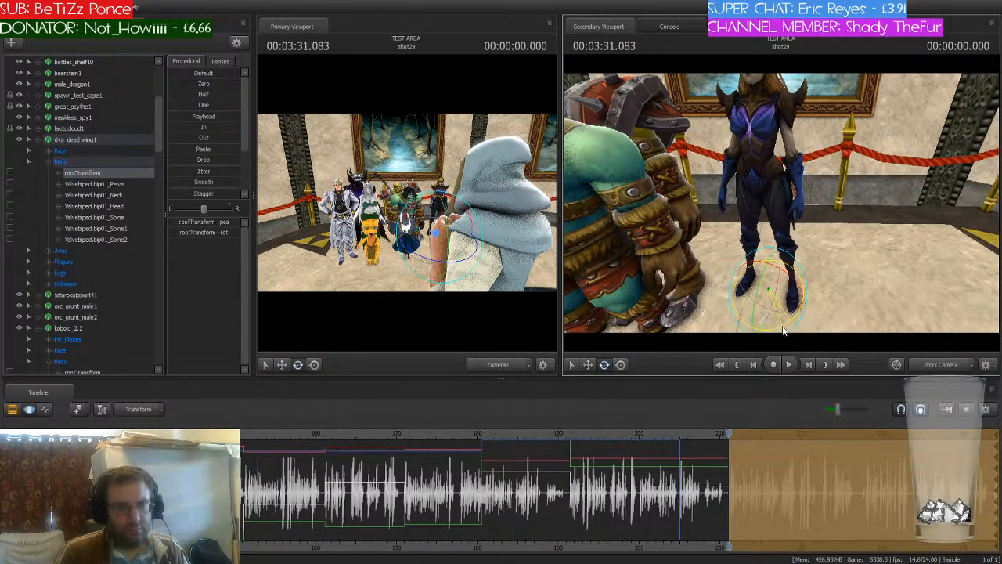
# - Raise dva_deathwing1's left upper arm and forearm outward from the body
pyautogui.moveTo(790, 258); pyautogui.dragTo(850, 198)
pyautogui.press('ctrl')
pyautogui.click(798, 210)
pyautogui.keyDown('ctrl'); pyautogui.click(833, 256); pyautogui.keyUp('ctrl')
pyautogui.moveTo(838, 252); pyautogui.dragTo(830, 230)
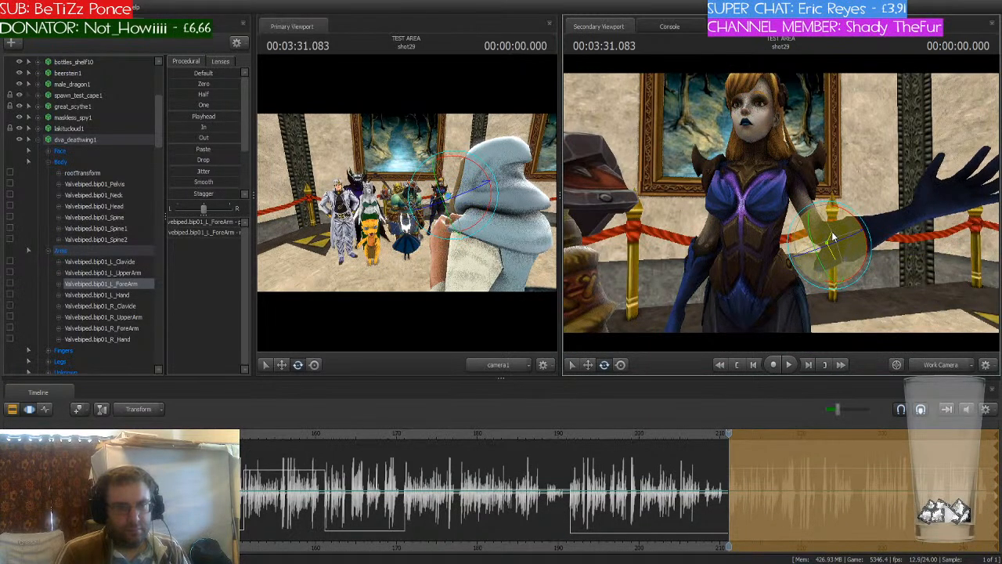
# - Raise dva_deathwing1's right upper arm and forearm outward to mirror the left side
pyautogui.press('ctrl')
pyautogui.keyDown('ctrl'); pyautogui.click(718, 222); pyautogui.keyUp('ctrl')
pyautogui.moveTo(717, 224); pyautogui.dragTo(677, 238)
pyautogui.keyDown('ctrl'); pyautogui.click(692, 249); pyautogui.keyUp('ctrl')
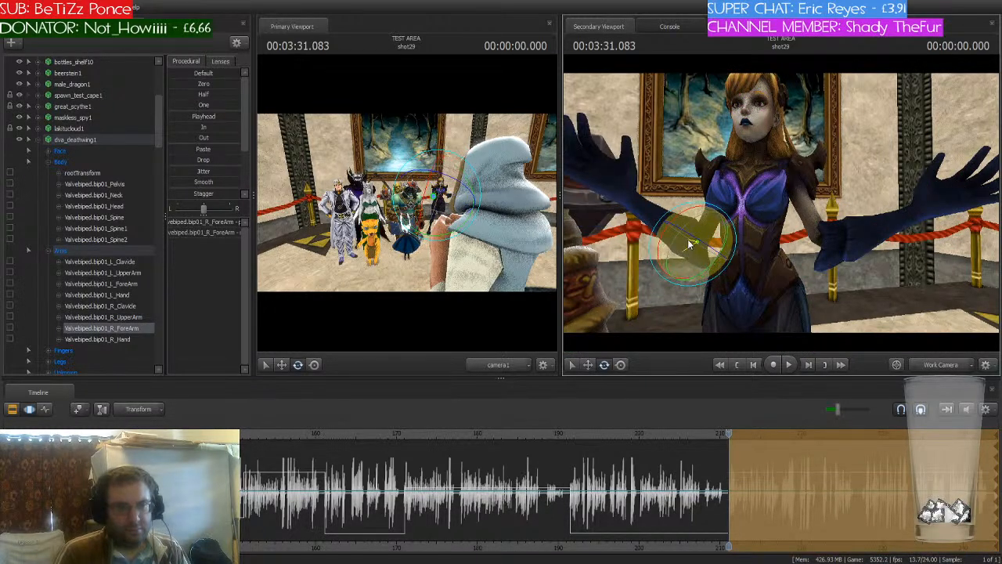
# - Move dva_deathwing1's head eyebrow left 1 and head eyebrow right 1 bones into an angry frown
pyautogui.press('w')
pyautogui.moveTo(761, 182); pyautogui.dragTo(768, 251)
pyautogui.press('ctrl')
pyautogui.keyDown('ctrl'); pyautogui.click(779, 216); pyautogui.keyUp('ctrl')
pyautogui.keyDown('ctrl'); pyautogui.click(747, 121); pyautogui.keyUp('ctrl')
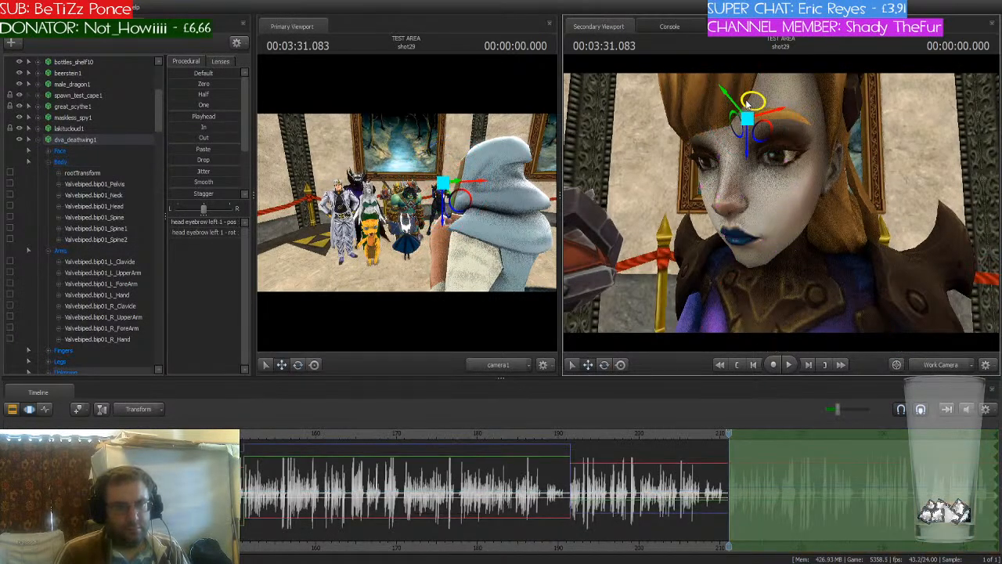
pyautogui.moveTo(746, 141); pyautogui.dragTo(782, 207)
pyautogui.keyDown('ctrl'); pyautogui.click(762, 157); pyautogui.keyUp('ctrl')
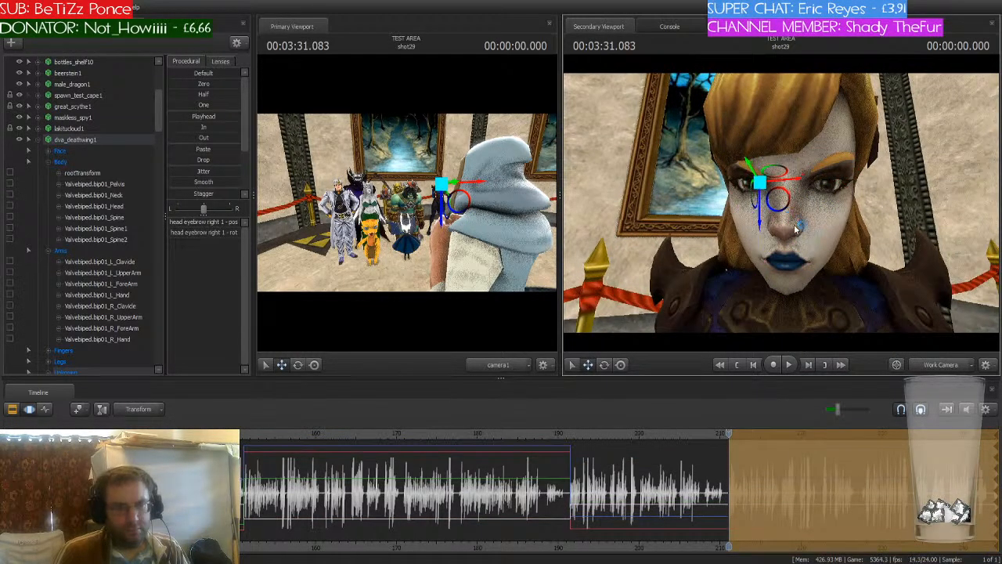
# - Adjust dva_deathwing1's mouth corner bones and rotate the head eyebrow right 1 bone
pyautogui.keyDown('ctrl'); pyautogui.click(813, 270); pyautogui.keyUp('ctrl')
pyautogui.moveTo(813, 305); pyautogui.dragTo(810, 291)
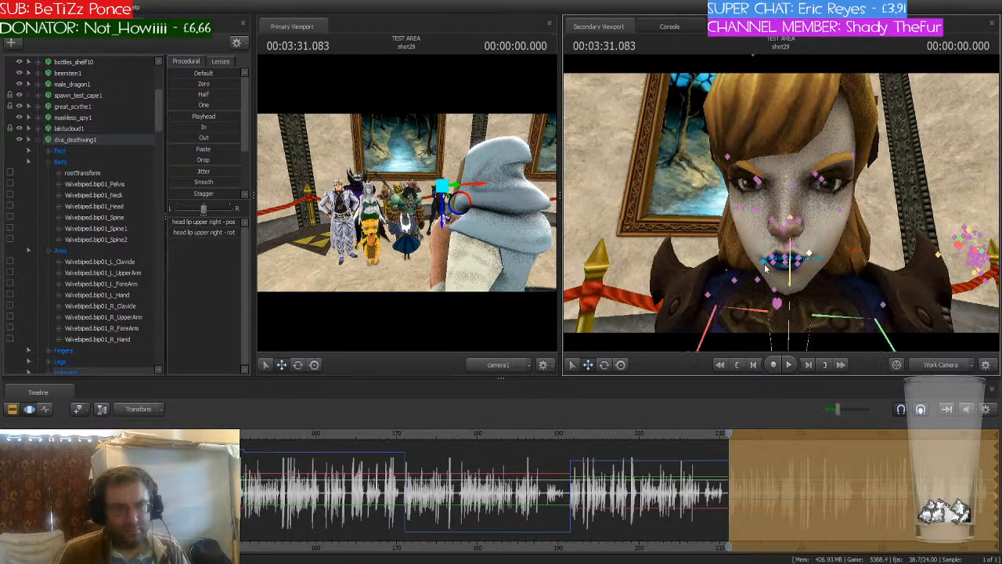
pyautogui.keyDown('ctrl'); pyautogui.click(766, 266); pyautogui.keyUp('ctrl')
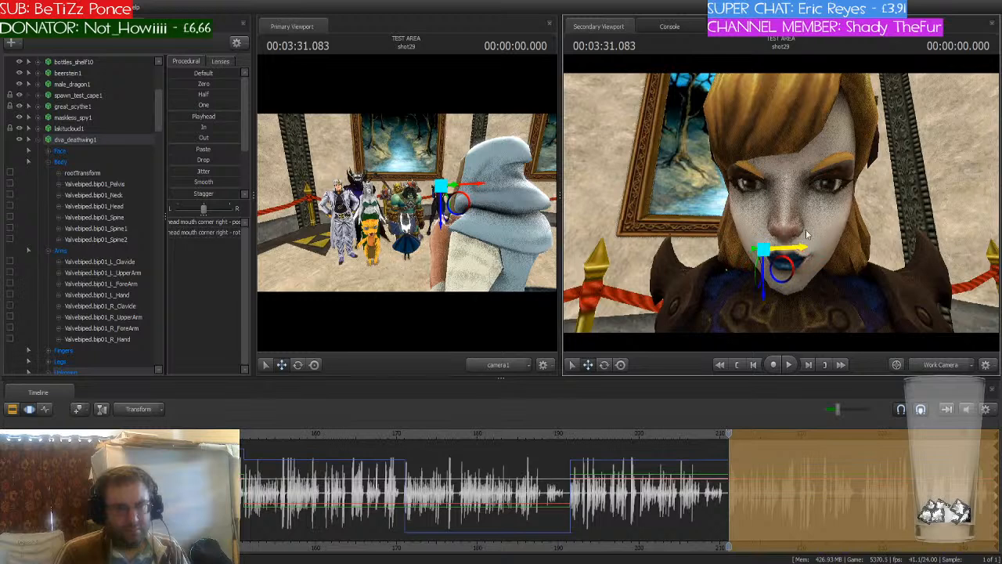
pyautogui.press('ctrl')
pyautogui.keyDown('ctrl'); pyautogui.click(763, 186); pyautogui.keyUp('ctrl')
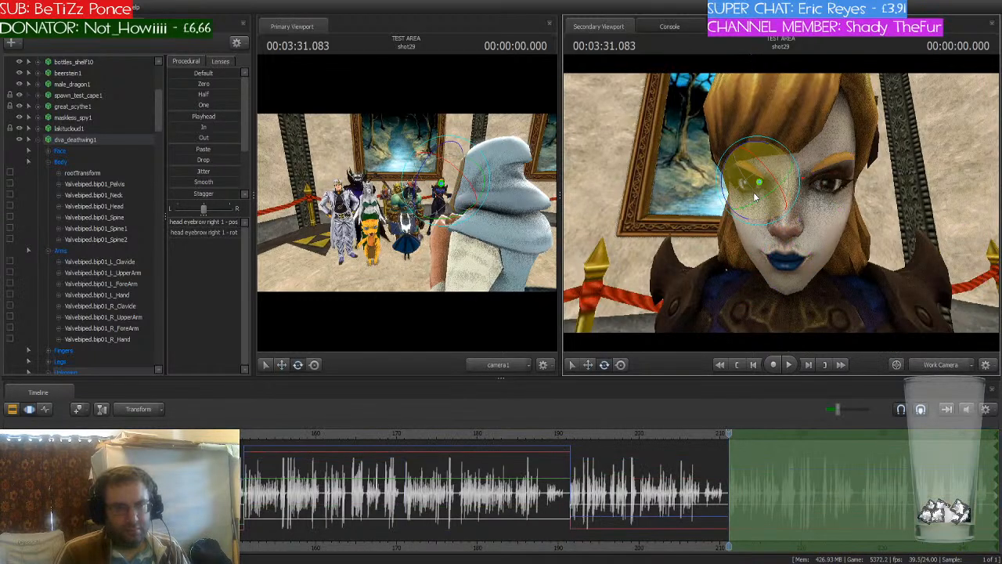
pyautogui.press('ctrl')
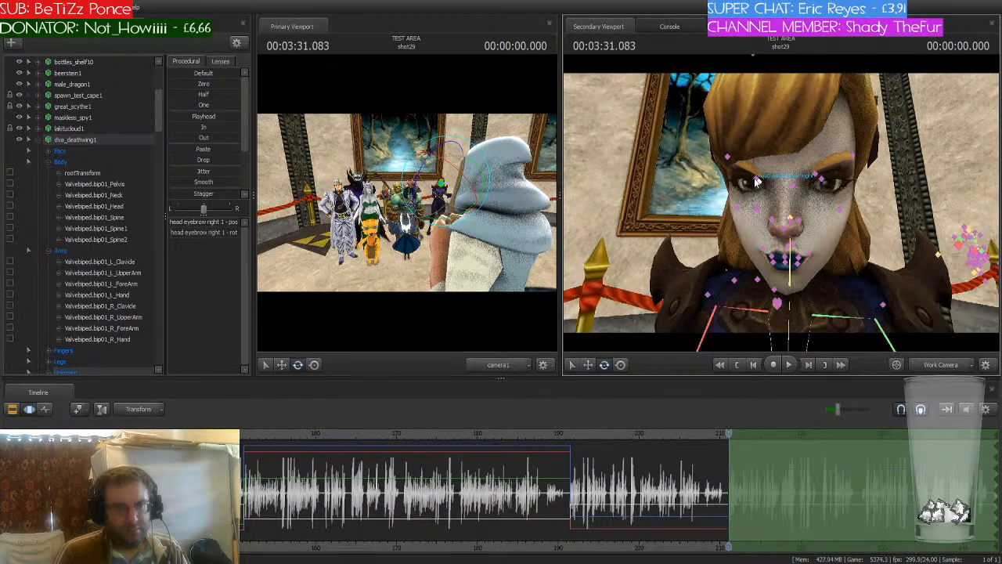
# - Rotate dva_deathwing1's Eye_L and Eye_R controls to redirect the gaze
pyautogui.scroll(-1, 101, 209)
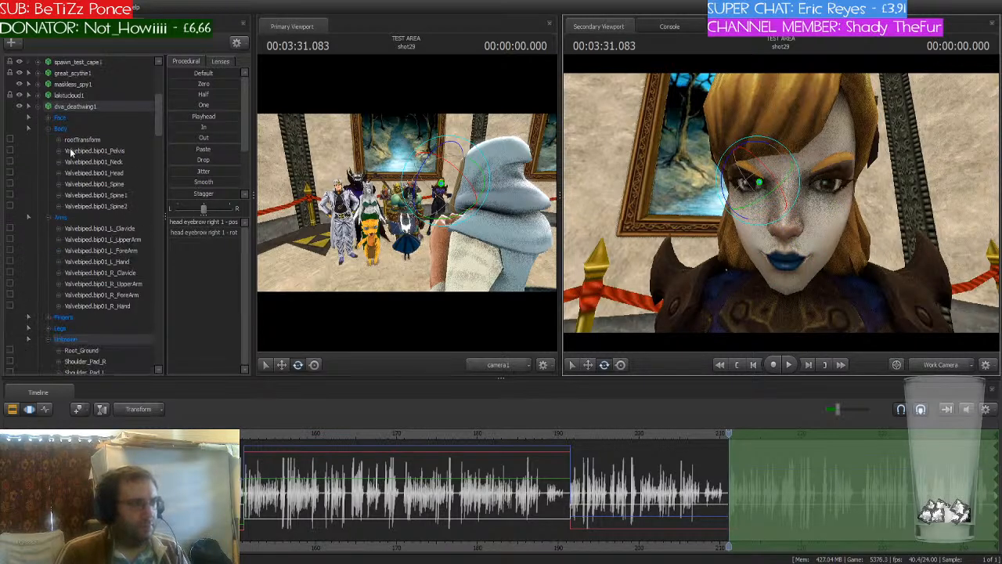
pyautogui.click(49, 117)
pyautogui.click(69, 130)
pyautogui.click(57, 130)
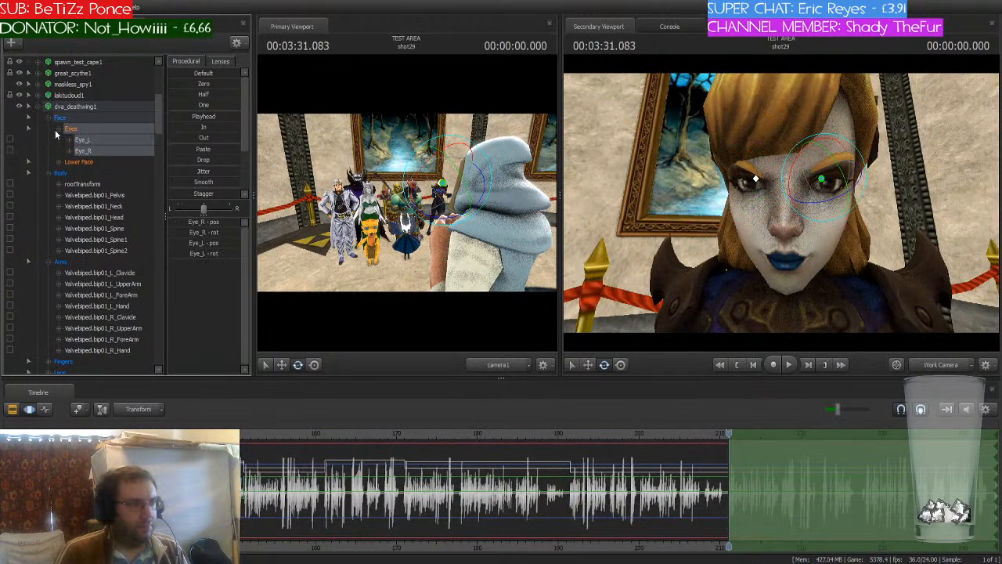
pyautogui.click(82, 140)
pyautogui.click(820, 181)
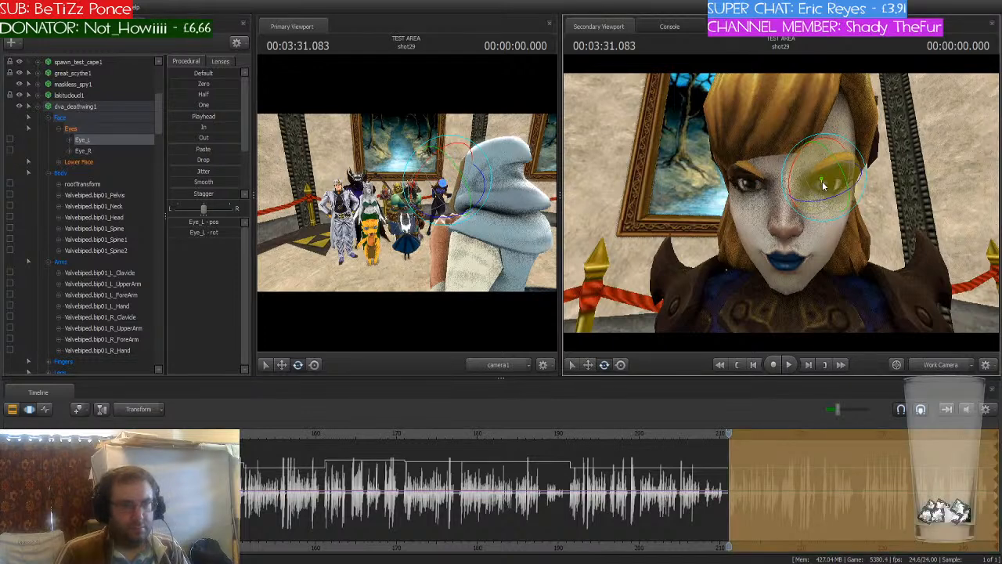
pyautogui.click(94, 150)
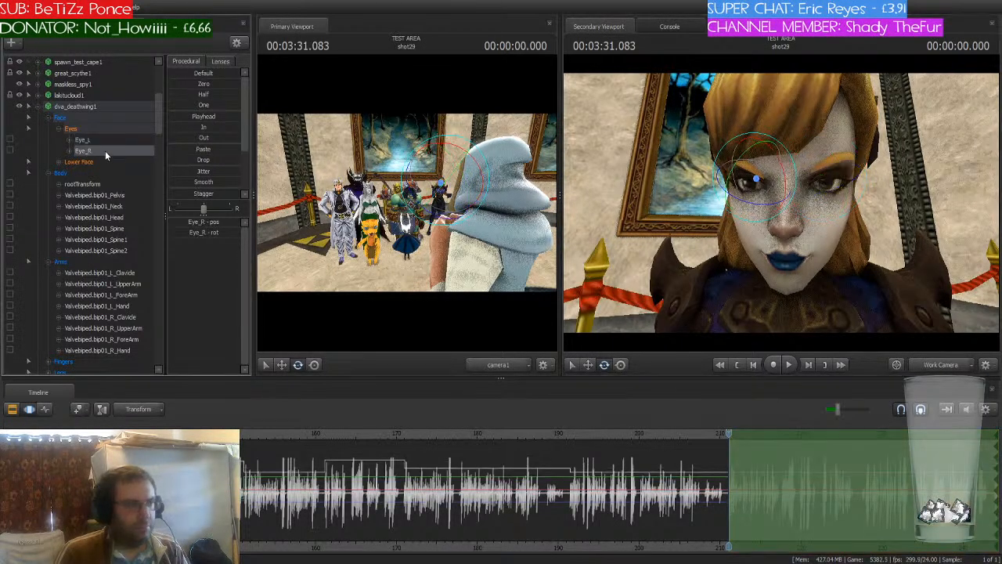
pyautogui.click(756, 182)
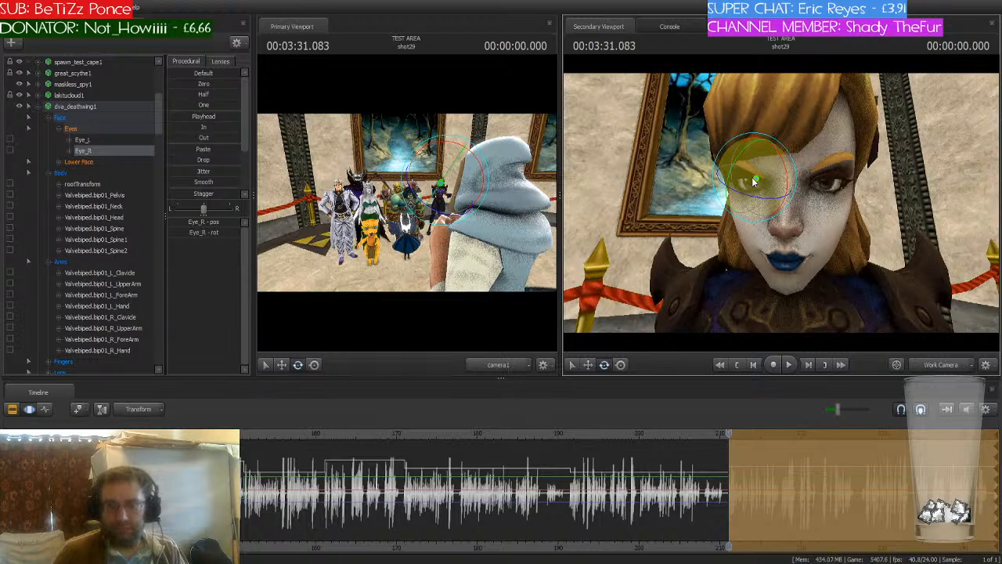
# - Refine the rotation of dva_deathwing1's right hand, upper arm and forearm
pyautogui.press('s')
pyautogui.moveTo(753, 181); pyautogui.dragTo(729, 185)
pyautogui.press('w')
pyautogui.keyDown('ctrl'); pyautogui.click(734, 202); pyautogui.keyUp('ctrl')
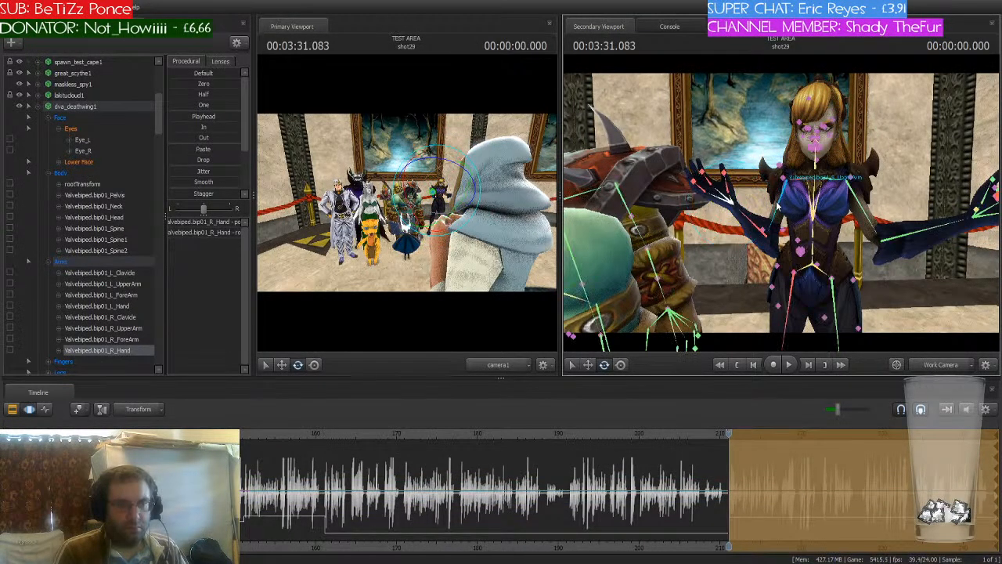
pyautogui.keyDown('ctrl'); pyautogui.click(791, 210); pyautogui.keyUp('ctrl')
pyautogui.moveTo(791, 210); pyautogui.dragTo(673, 195)
pyautogui.press('ctrl')
pyautogui.keyDown('ctrl'); pyautogui.click(753, 221); pyautogui.keyUp('ctrl')
# - Rotate the bip_head bone of orc_grunt_male1 to adjust where the orc faces
pyautogui.press('s')
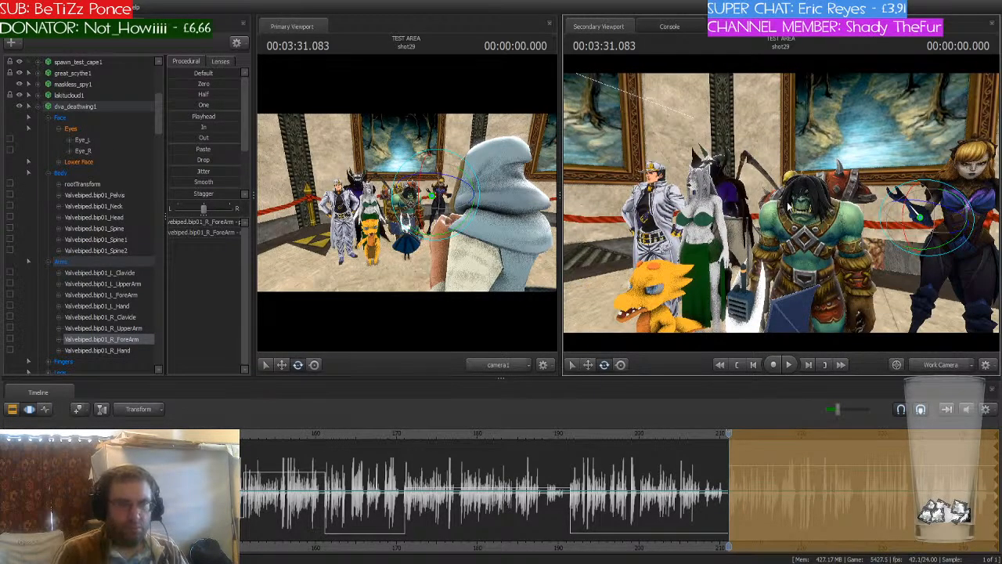
pyautogui.press('a')
pyautogui.moveTo(781, 202); pyautogui.dragTo(798, 274)
pyautogui.press('w')
pyautogui.press('w')
pyautogui.keyDown('ctrl'); pyautogui.click(768, 278); pyautogui.keyUp('ctrl')
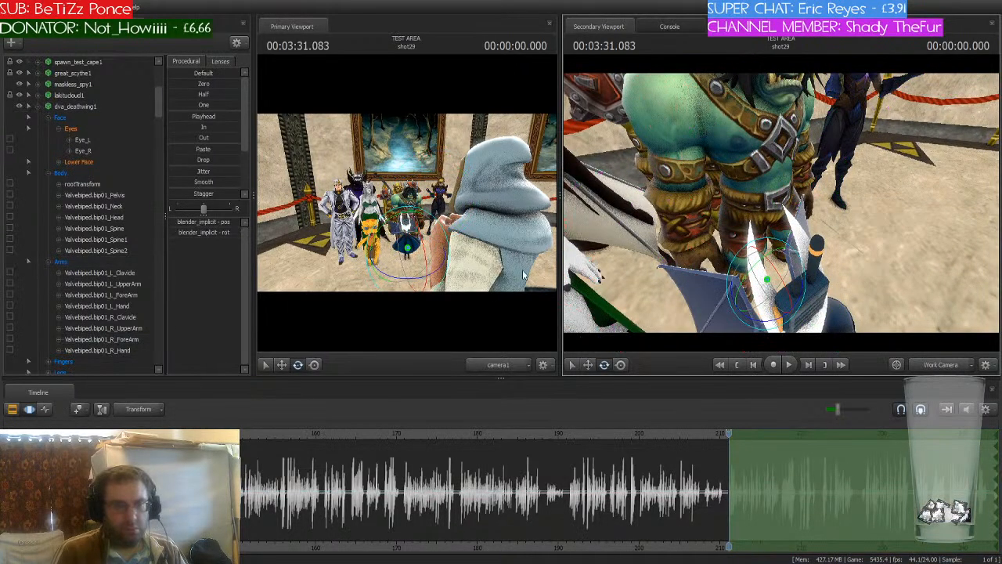
pyautogui.click(38, 105)
pyautogui.click(75, 127)
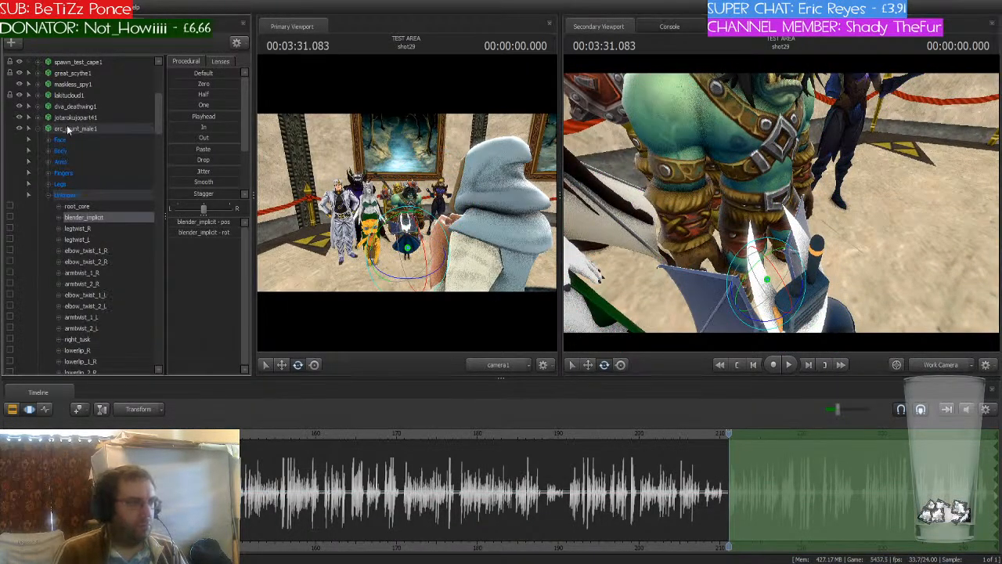
pyautogui.moveTo(770, 326); pyautogui.dragTo(805, 160)
pyautogui.press('w')
pyautogui.click(780, 153)
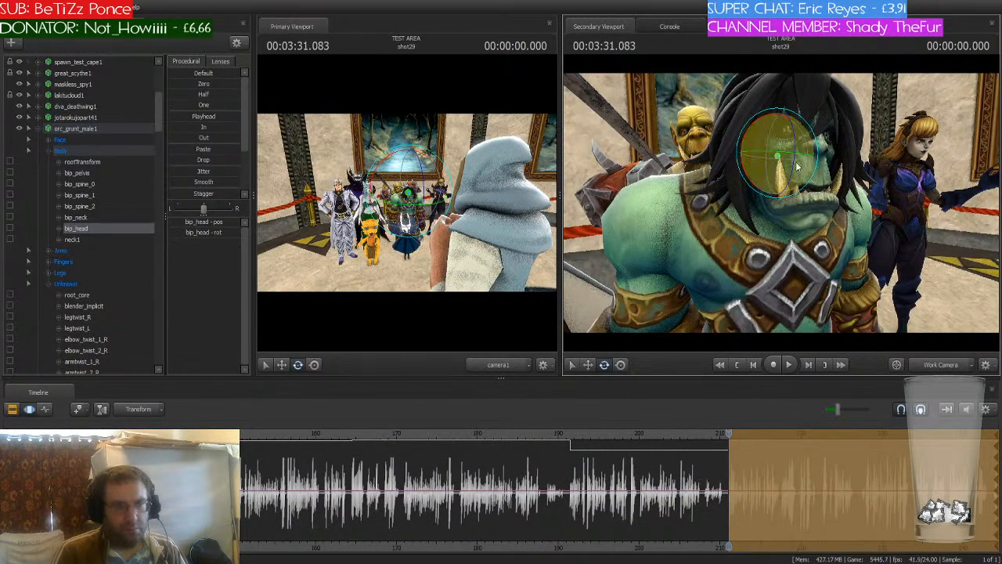
pyautogui.moveTo(753, 136); pyautogui.dragTo(747, 127)
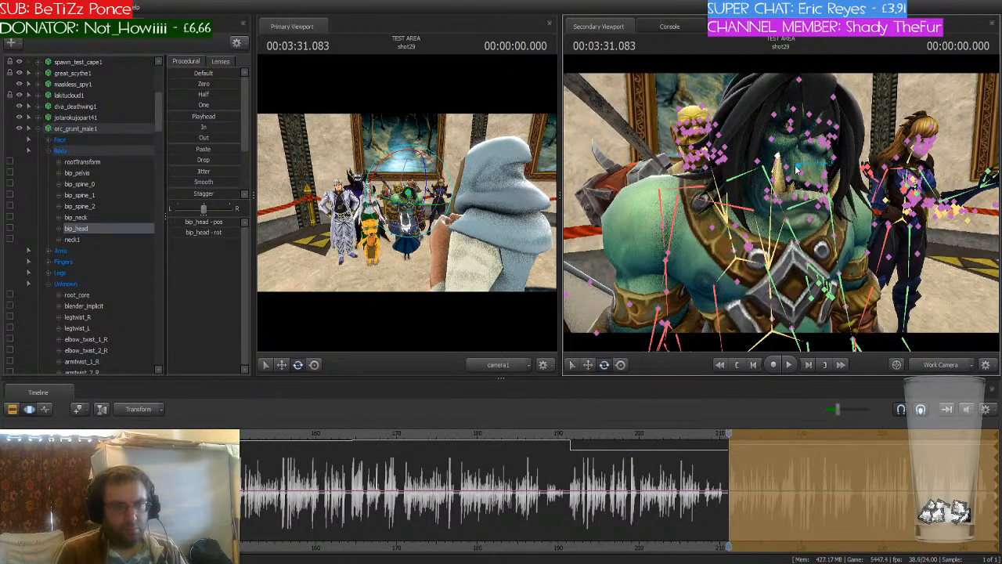
# - Rotate the jaw control in orc_grunt_male1's Lower Face group
pyautogui.keyDown('alt'); pyautogui.moveTo(794, 164); pyautogui.dragTo(736, 166); pyautogui.keyUp('alt')
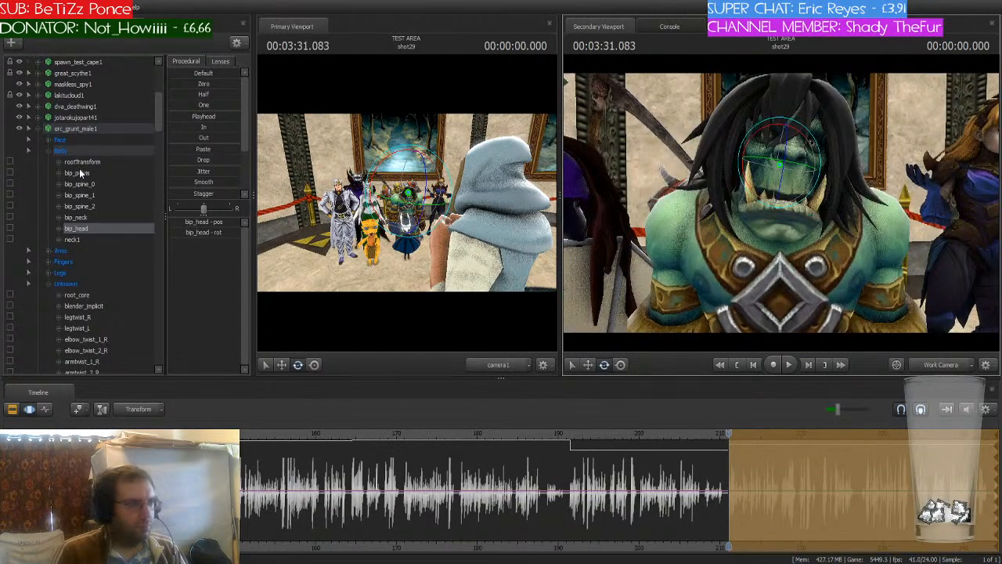
pyautogui.click(49, 139)
pyautogui.click(59, 151)
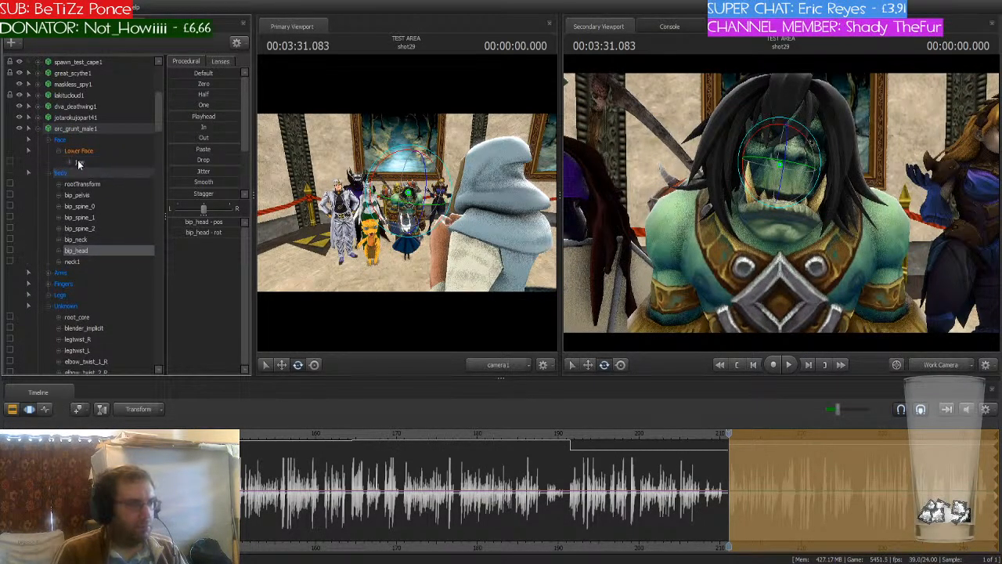
pyautogui.click(79, 161)
pyautogui.moveTo(787, 160); pyautogui.dragTo(885, 201)
pyautogui.press('ctrl')
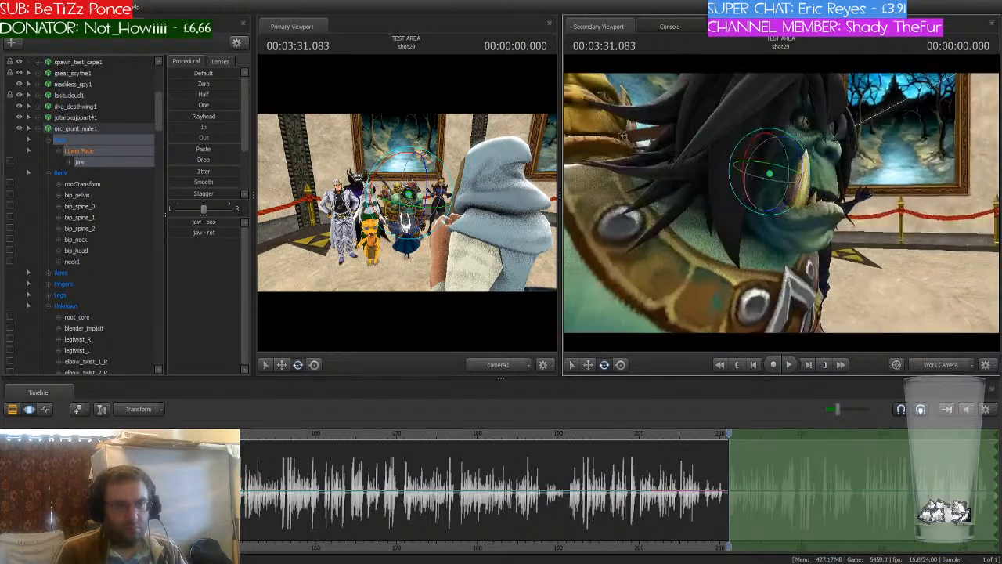
pyautogui.moveTo(797, 182)
pyautogui.mouseDown()
pyautogui.moveTo(802, 212)
pyautogui.moveTo(789, 210)
pyautogui.moveTo(794, 156)
pyautogui.moveTo(790, 177)
pyautogui.mouseUp()
# - Raise orc_grunt_male1's left arm so that it extends outward from the body
pyautogui.press('ctrl')
pyautogui.keyDown('ctrl'); pyautogui.click(784, 190); pyautogui.keyUp('ctrl')
pyautogui.moveTo(852, 207)
pyautogui.mouseDown()
pyautogui.moveTo(845, 274)
pyautogui.moveTo(790, 227)
pyautogui.moveTo(830, 219)
pyautogui.moveTo(822, 211)
pyautogui.moveTo(822, 266)
pyautogui.moveTo(817, 176)
pyautogui.moveTo(803, 204)
pyautogui.moveTo(781, 193)
pyautogui.moveTo(798, 195)
pyautogui.moveTo(728, 200)
pyautogui.mouseUp()
pyautogui.press('ctrl')
pyautogui.press('ctrl')
# - Curl the fingers of orc_grunt_male1's left hand toward the palm, keeping the index finger extended to point
pyautogui.click(792, 205)
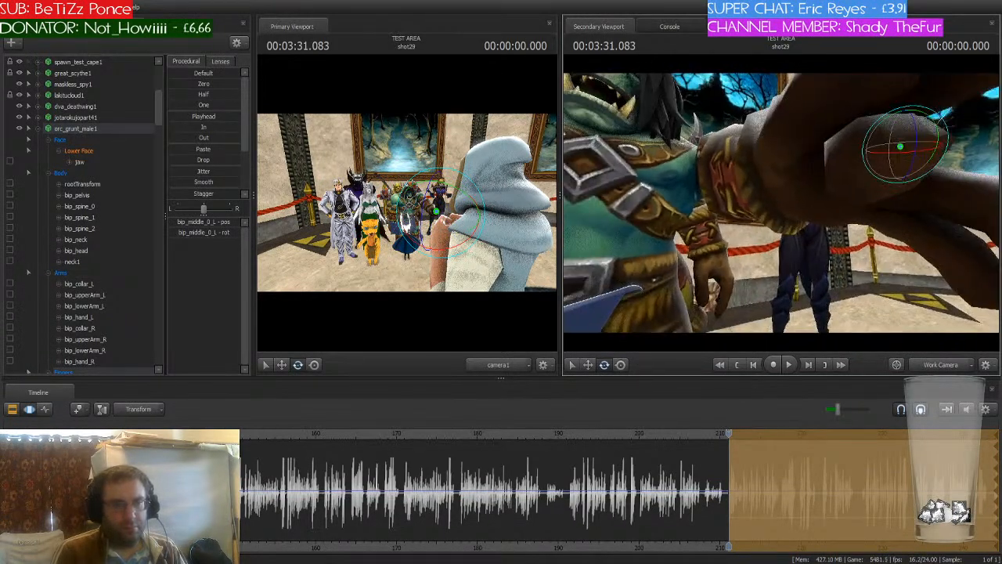
pyautogui.moveTo(781, 203); pyautogui.dragTo(797, 173)
pyautogui.click(808, 178)
pyautogui.moveTo(793, 174); pyautogui.dragTo(799, 230)
pyautogui.keyDown('ctrl'); pyautogui.click(784, 216); pyautogui.keyUp('ctrl')
pyautogui.keyDown('ctrl'); pyautogui.click(822, 222); pyautogui.keyUp('ctrl')
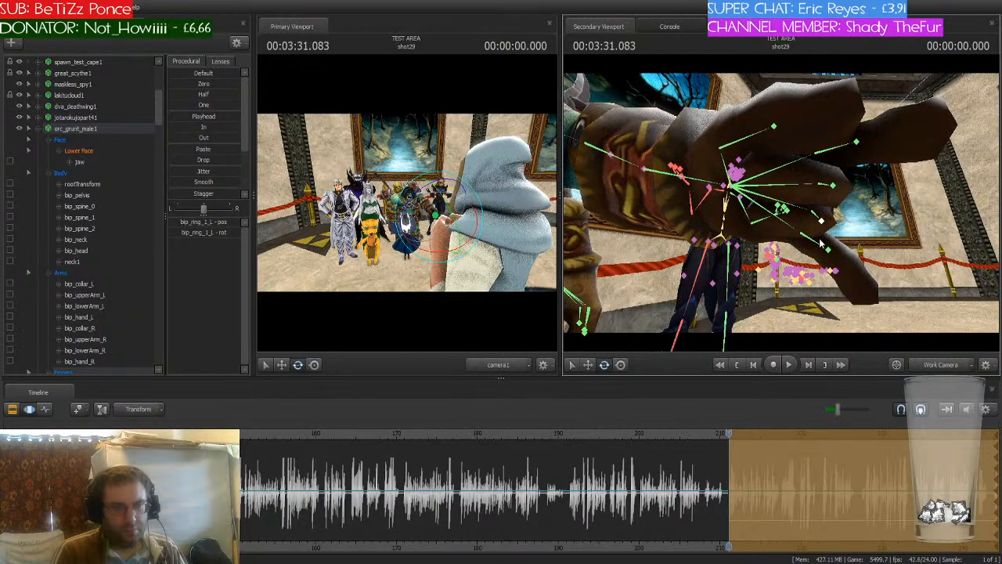
pyautogui.keyDown('ctrl'); pyautogui.click(822, 246); pyautogui.keyUp('ctrl')
pyautogui.moveTo(822, 263)
pyautogui.mouseDown()
pyautogui.moveTo(792, 258)
pyautogui.moveTo(796, 234)
pyautogui.moveTo(785, 249)
pyautogui.moveTo(804, 155)
pyautogui.mouseUp()
pyautogui.keyDown('ctrl'); pyautogui.click(807, 250); pyautogui.keyUp('ctrl')
# - Rotate the bip_thumb_0_L and bip_thumb_1_L bones to fold orc_grunt_male1's left thumb over the hand
pyautogui.keyDown('ctrl'); pyautogui.click(802, 160); pyautogui.keyUp('ctrl')
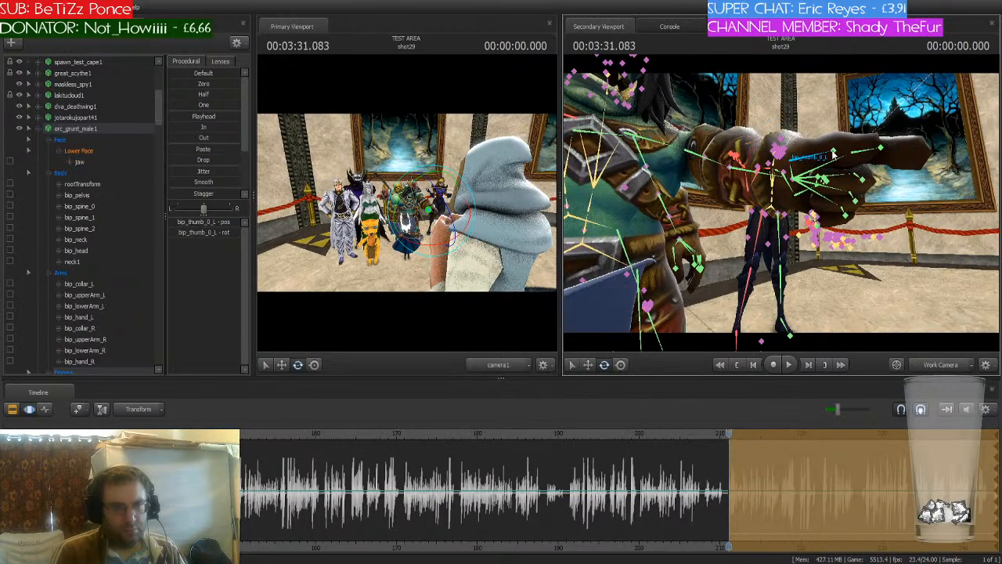
pyautogui.keyDown('ctrl'); pyautogui.click(832, 150); pyautogui.keyUp('ctrl')
pyautogui.moveTo(858, 119); pyautogui.dragTo(858, 177)
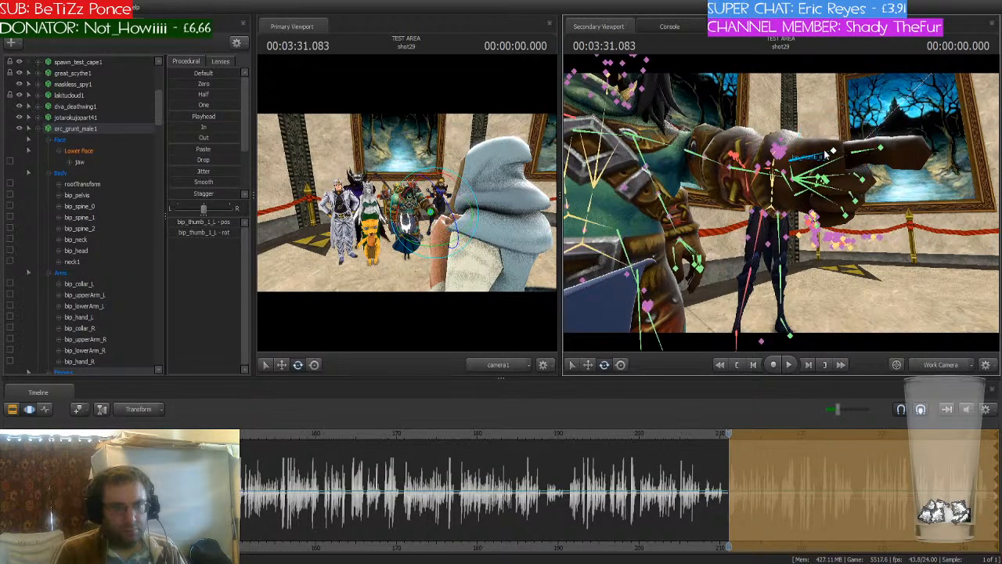
pyautogui.keyDown('ctrl'); pyautogui.click(826, 154); pyautogui.keyUp('ctrl')
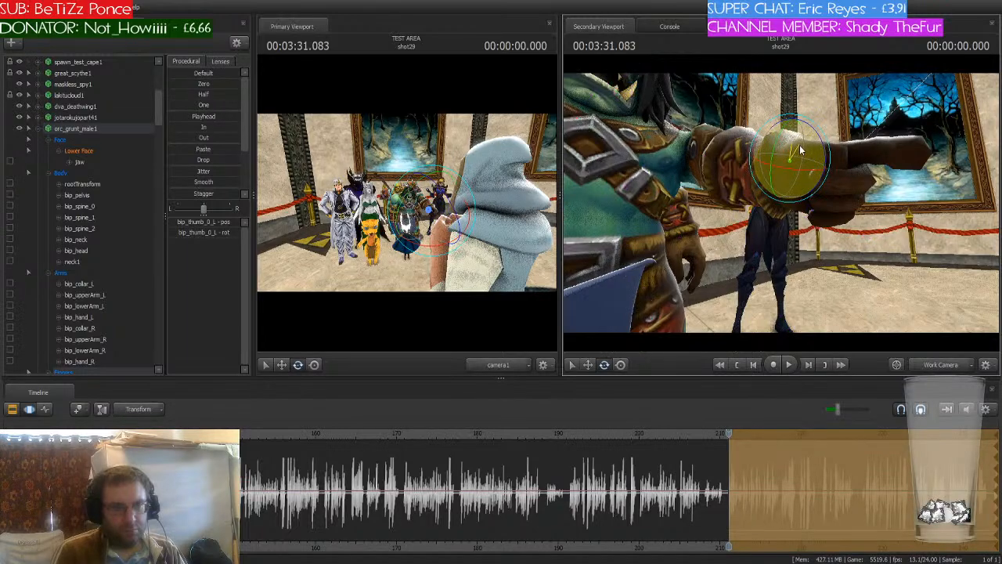
# - Rotate orc_grunt_male1's bip_spine_0 bone to turn the torso
pyautogui.moveTo(845, 152); pyautogui.dragTo(781, 202)
pyautogui.press('s')
pyautogui.press('w')
pyautogui.press('s')
pyautogui.press('w')
pyautogui.press('s')
pyautogui.press('ctrl')
pyautogui.press('w')
pyautogui.press('ctrl')
pyautogui.moveTo(787, 94); pyautogui.dragTo(814, 96)
pyautogui.press('a')
pyautogui.moveTo(781, 202)
pyautogui.mouseDown()
pyautogui.moveTo(763, 202)
pyautogui.moveTo(780, 202)
pyautogui.mouseUp()
pyautogui.press('w')
pyautogui.press('ctrl')
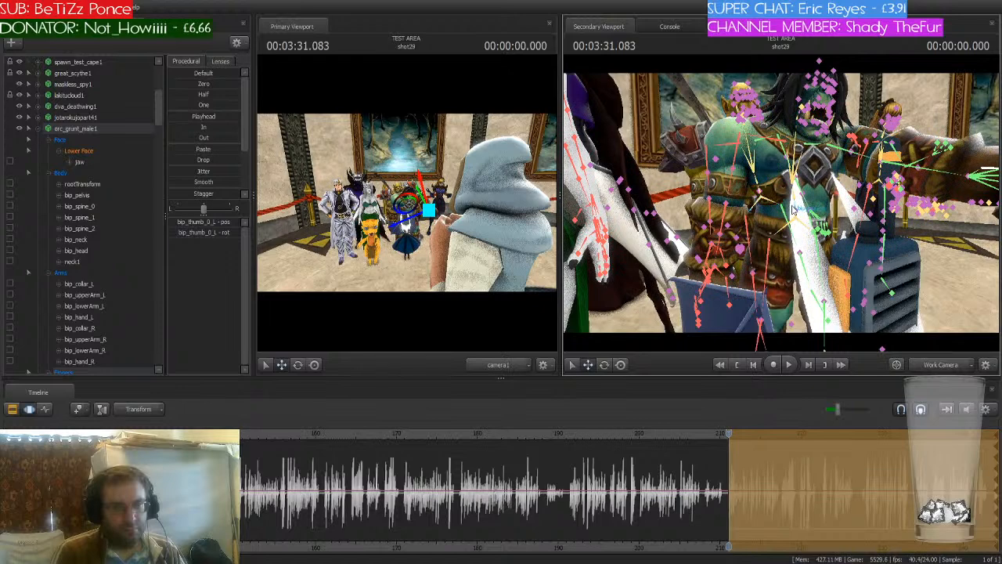
pyautogui.click(792, 208)
pyautogui.press('e')
pyautogui.moveTo(798, 234); pyautogui.dragTo(792, 178)
# - Rotate the bip_upperArm_L bone to raise orc_grunt_male1's outstretched left arm
pyautogui.press('w')
pyautogui.press('ctrl')
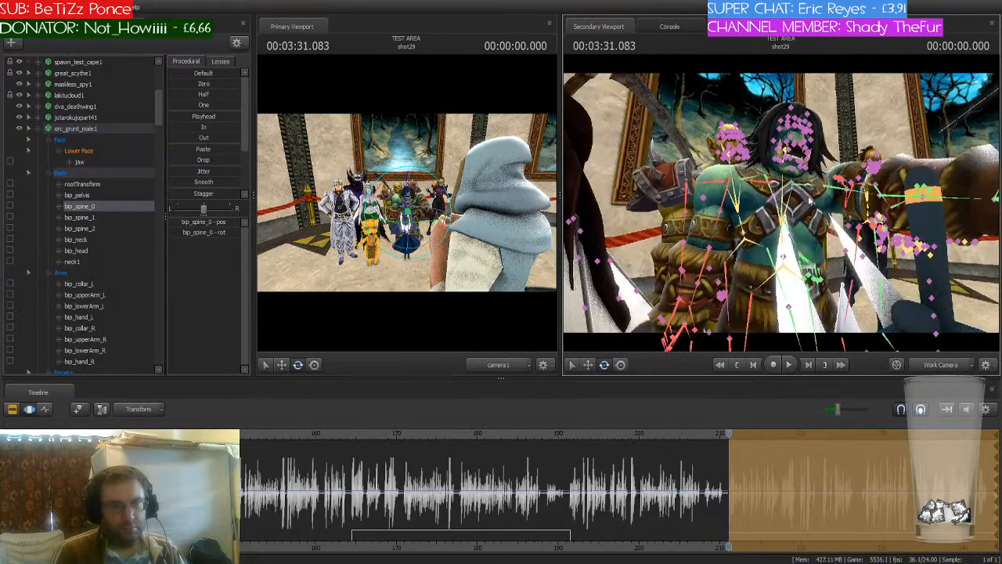
pyautogui.keyDown('ctrl'); pyautogui.click(838, 189); pyautogui.keyUp('ctrl')
pyautogui.moveTo(847, 202); pyautogui.dragTo(845, 190)
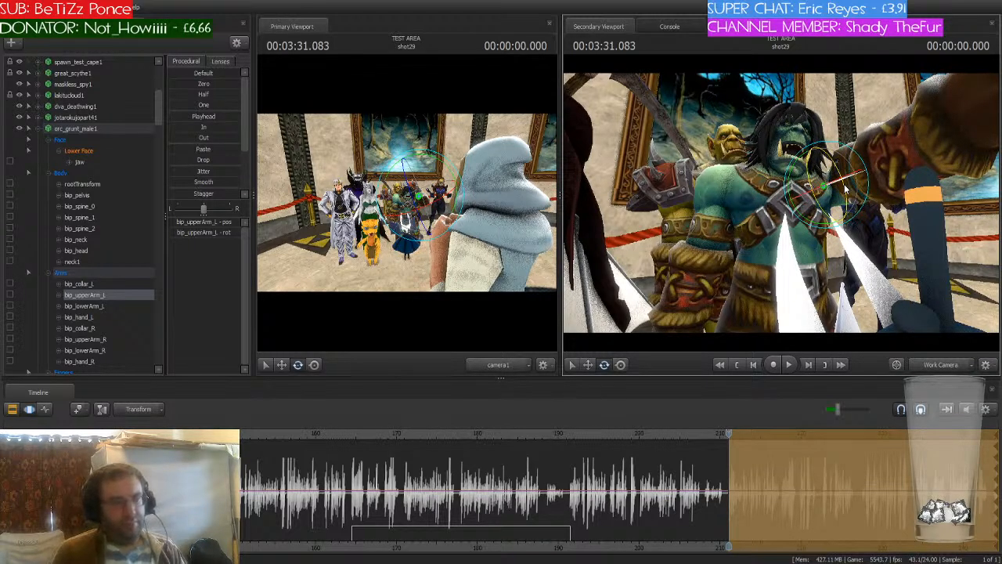
pyautogui.keyDown('alt'); pyautogui.moveTo(850, 122); pyautogui.dragTo(743, 188); pyautogui.keyUp('alt')
# - Raise orc_grunt_male1's right arm outward by rotating the bip_upperArm_R and bip_lowerArm_R bones
pyautogui.press('ctrl')
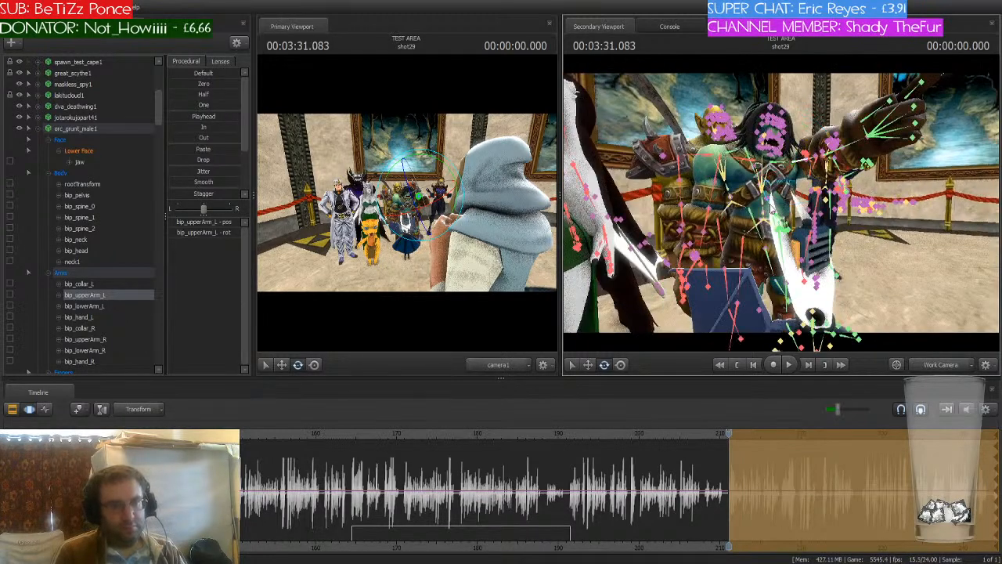
pyautogui.click(714, 193)
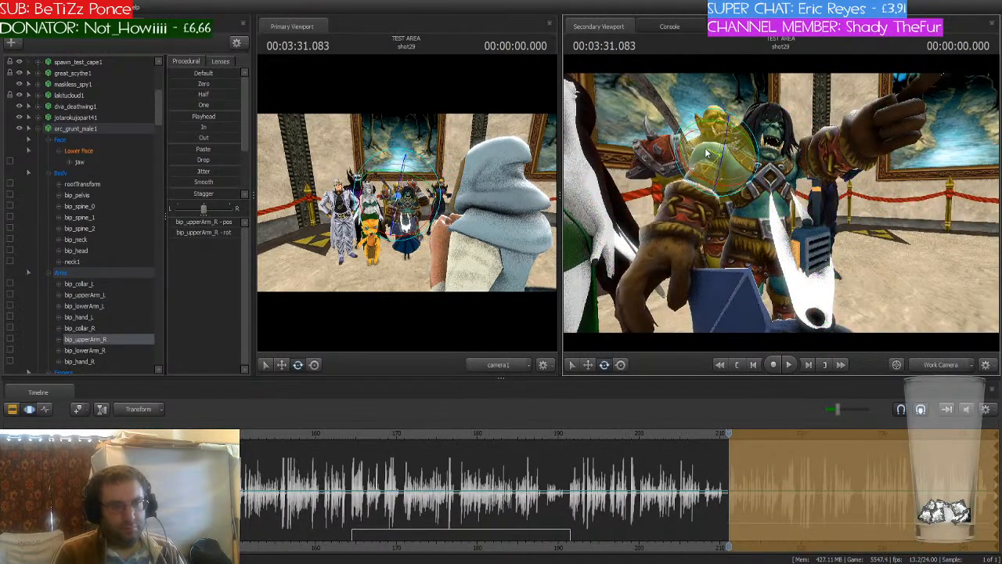
pyautogui.keyDown('ctrl'); pyautogui.click(700, 193); pyautogui.keyUp('ctrl')
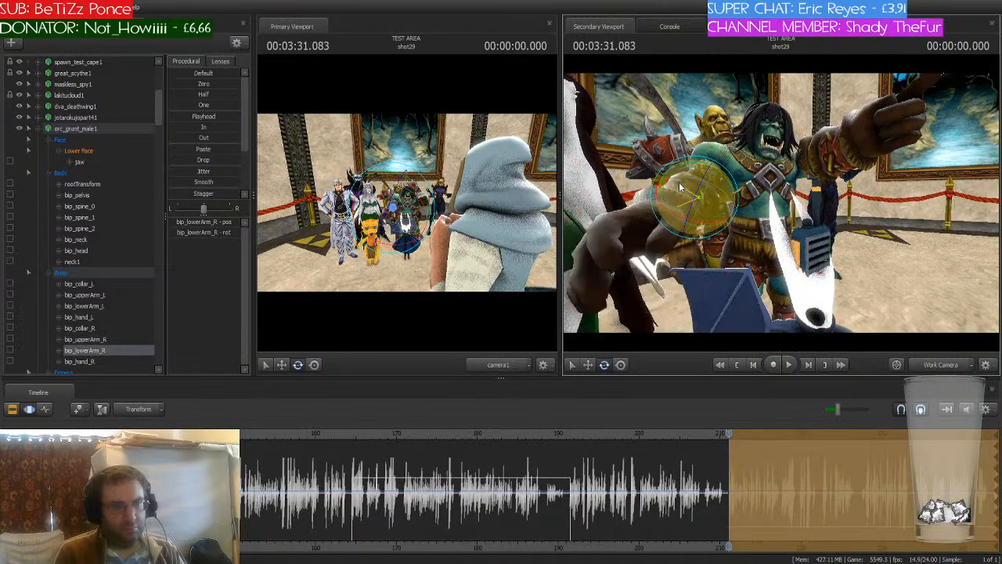
pyautogui.moveTo(681, 166); pyautogui.dragTo(671, 154)
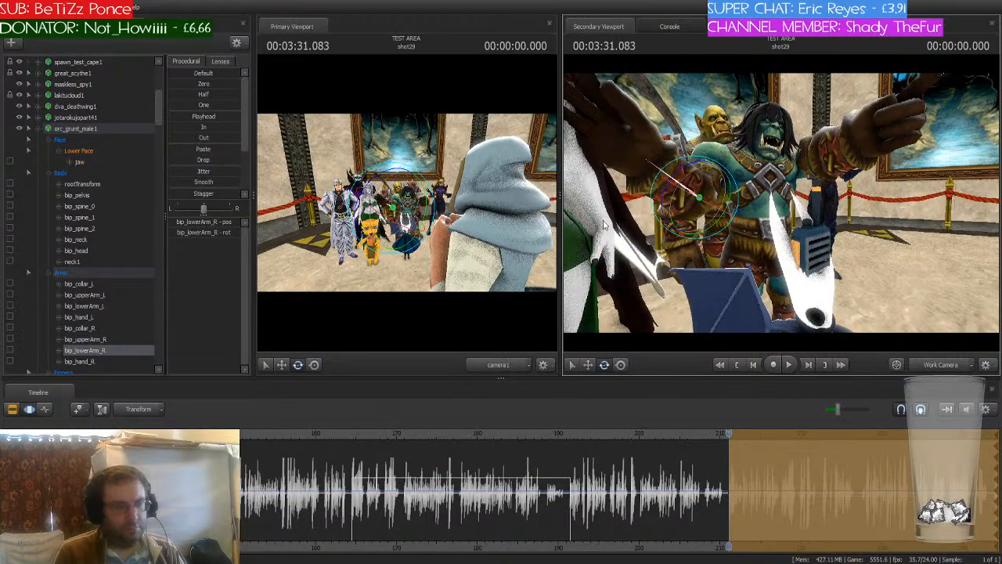
pyautogui.click(37, 128)
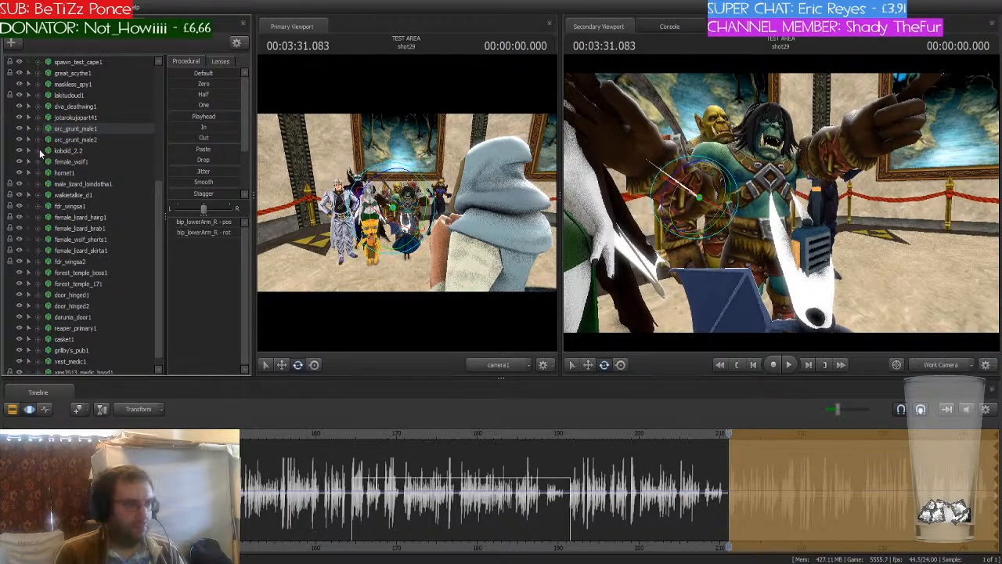
pyautogui.moveTo(728, 546); pyautogui.dragTo(455, 512, button='middle')
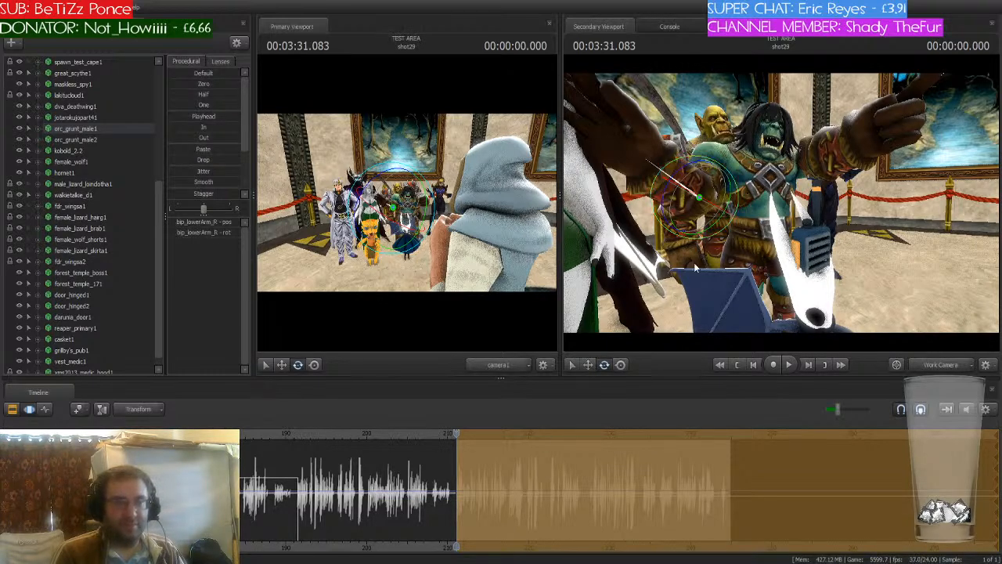
pyautogui.scroll(3, 494, 449)
pyautogui.scroll(2, 466, 437)
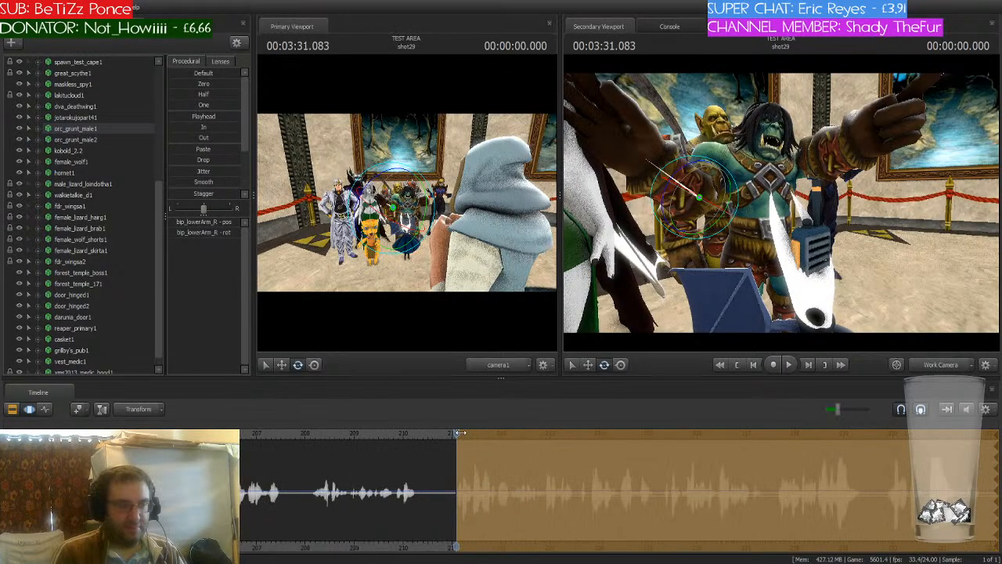
pyautogui.moveTo(461, 433); pyautogui.dragTo(482, 437)
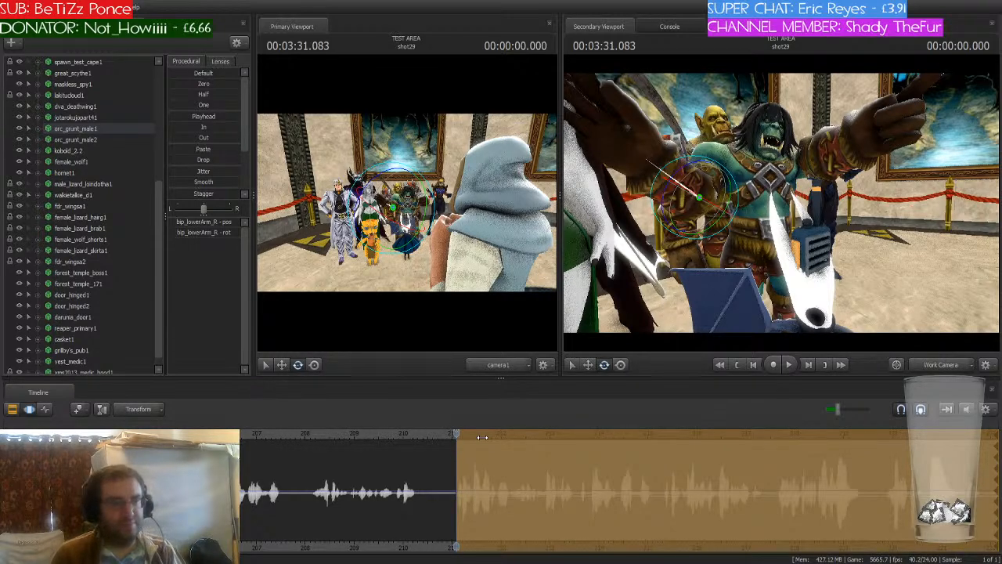
pyautogui.moveTo(844, 189); pyautogui.dragTo(756, 210)
pyautogui.scroll(-1, 142, 283)
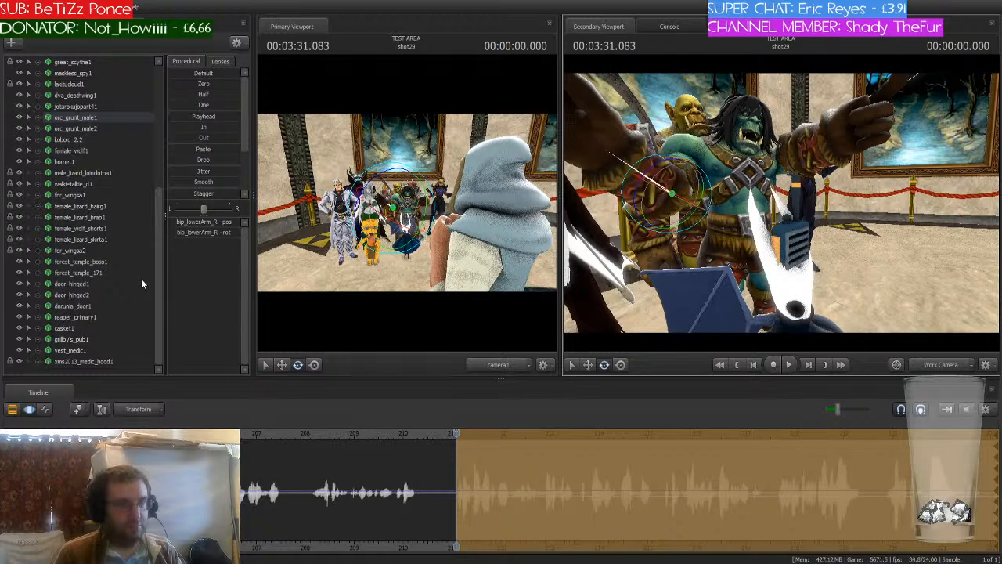
pyautogui.moveTo(835, 245)
pyautogui.mouseDown()
pyautogui.moveTo(790, 247)
pyautogui.moveTo(785, 232)
pyautogui.moveTo(838, 262)
pyautogui.moveTo(853, 259)
pyautogui.moveTo(822, 256)
pyautogui.moveTo(803, 206)
pyautogui.moveTo(864, 229)
pyautogui.mouseUp()
pyautogui.press('s')
pyautogui.press('w')
pyautogui.press('s')
pyautogui.press('w')
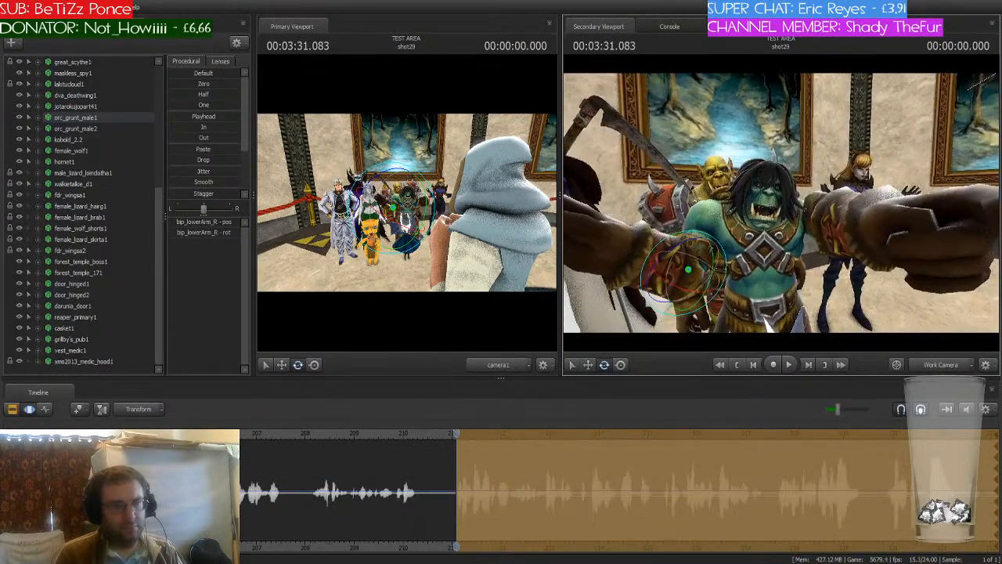
# - Add the axe model to the shot and move axe1 to the group beside the orcs
pyautogui.click(76, 369)
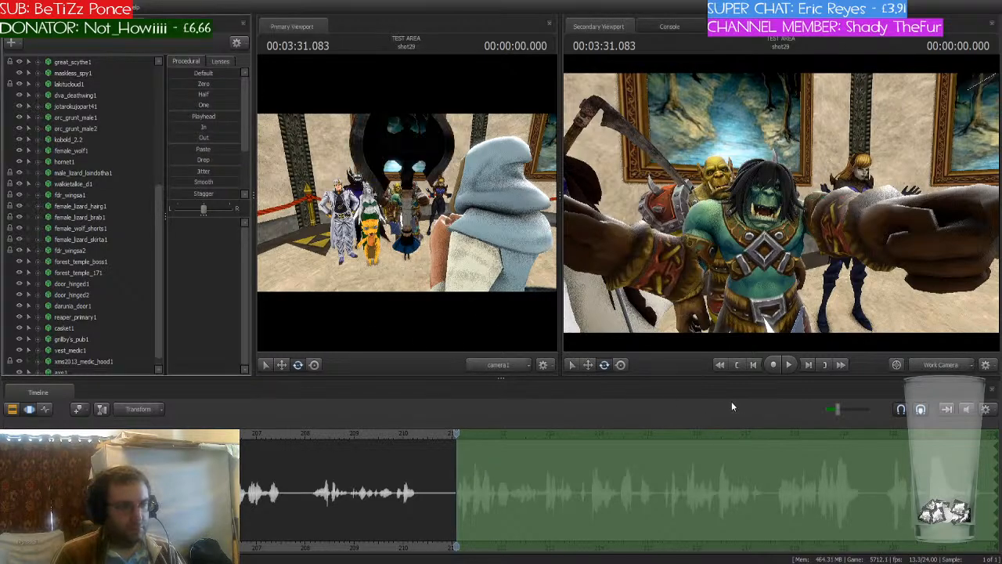
pyautogui.moveTo(745, 245); pyautogui.dragTo(781, 248)
pyautogui.scroll(-1, 87, 337)
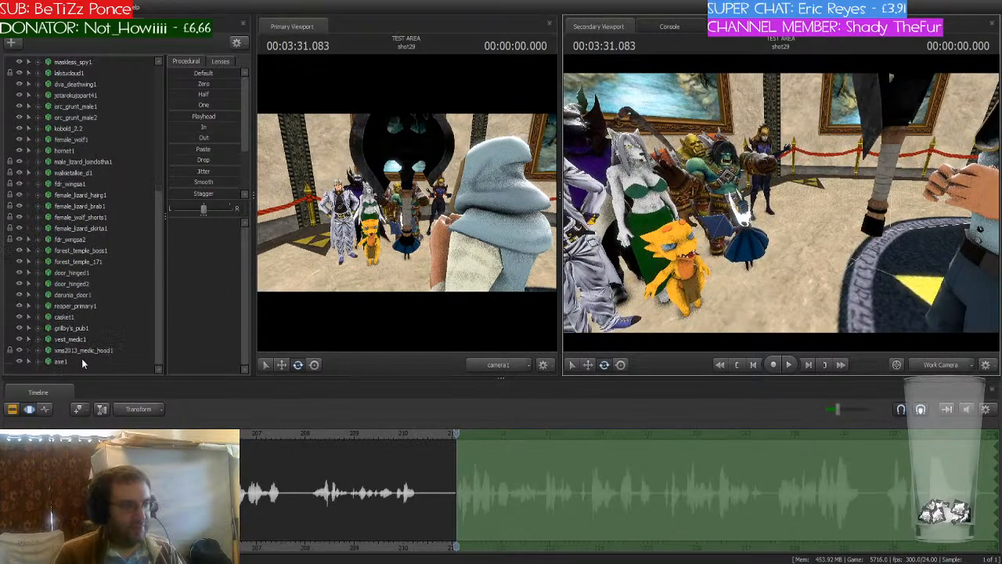
pyautogui.click(83, 358)
pyautogui.moveTo(781, 202); pyautogui.dragTo(775, 169)
pyautogui.press('w')
pyautogui.press('w')
# - Rotate axe1 so that its blade tilts sideways beside orc_grunt_male1
pyautogui.press('e')
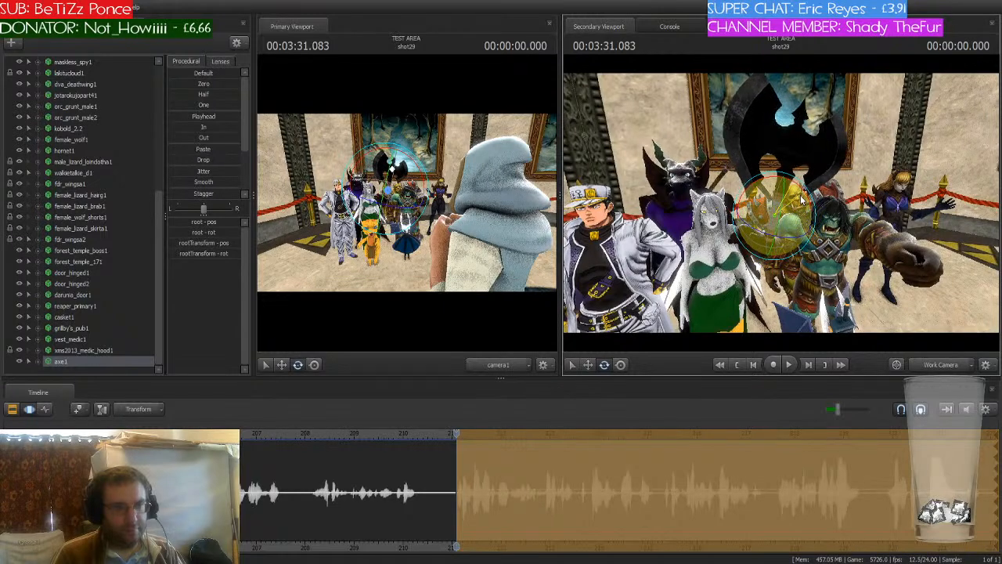
pyautogui.moveTo(787, 185); pyautogui.dragTo(804, 202)
pyautogui.moveTo(864, 218); pyautogui.dragTo(896, 219)
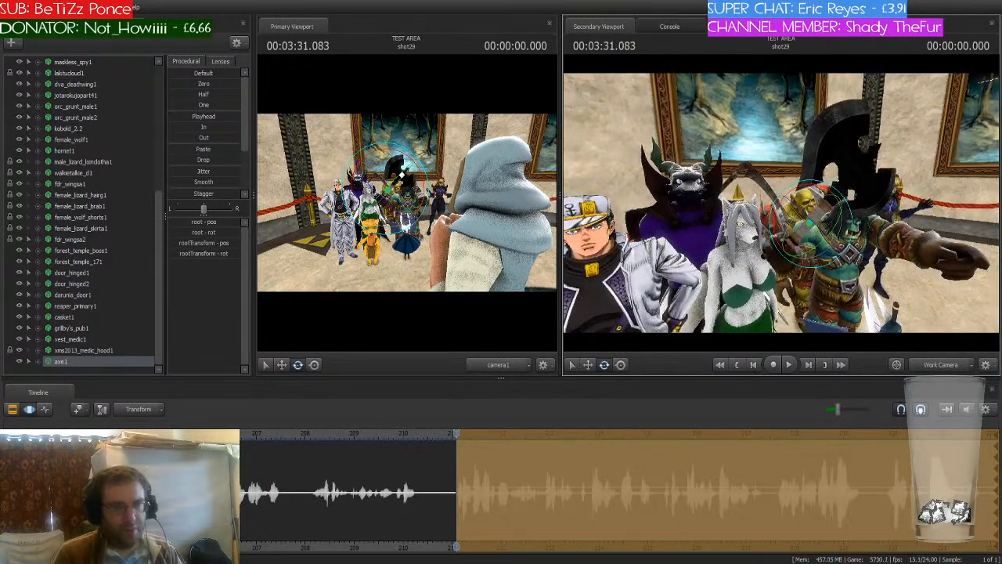
pyautogui.moveTo(688, 228); pyautogui.dragTo(736, 229)
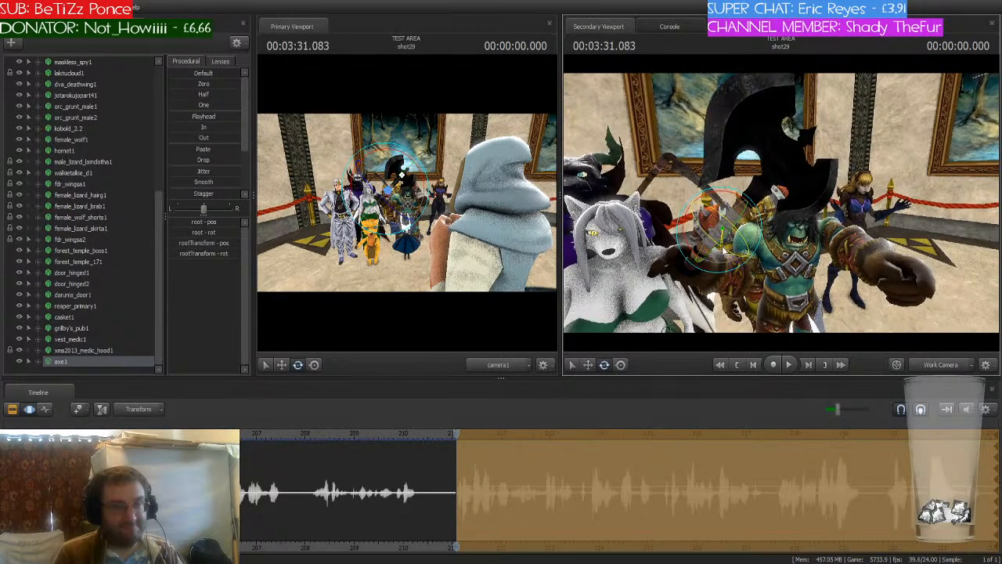
# - Move axe1 so that its handle sits in orc_grunt_male1's right hand
pyautogui.press('w')
pyautogui.moveTo(703, 209); pyautogui.dragTo(670, 243)
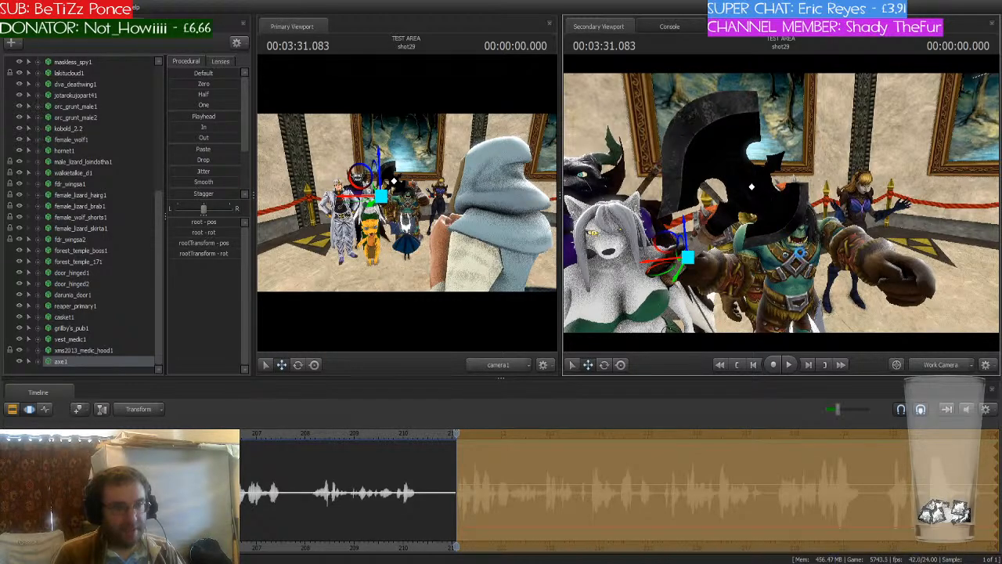
pyautogui.moveTo(800, 252); pyautogui.dragTo(714, 202)
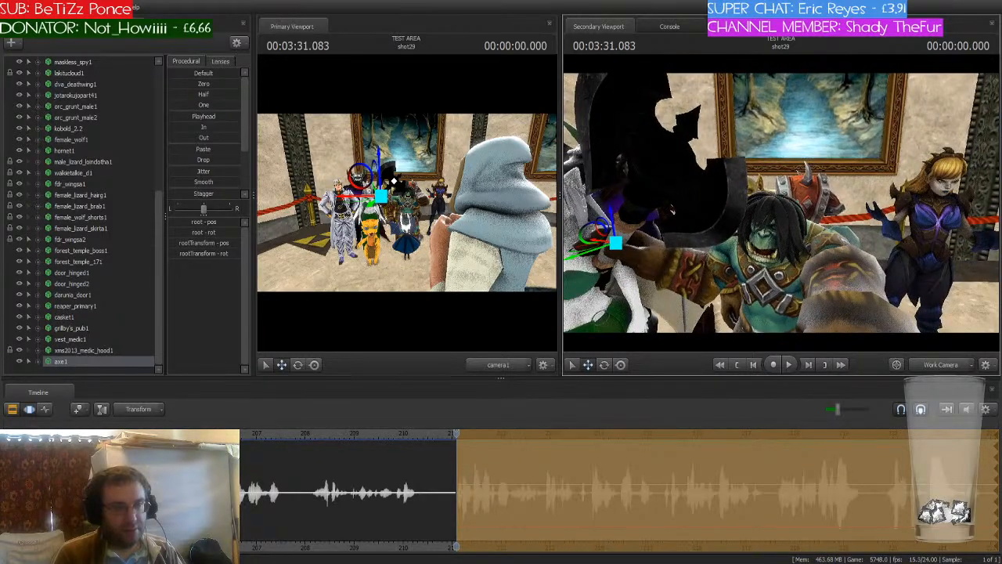
pyautogui.moveTo(780, 202); pyautogui.dragTo(853, 202)
pyautogui.press('w')
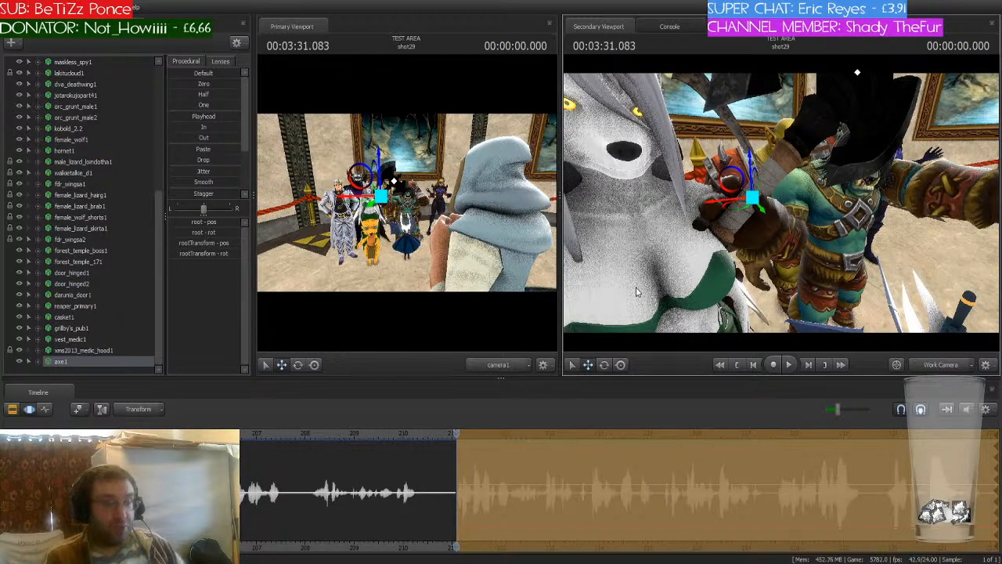
pyautogui.press('w')
pyautogui.moveTo(636, 243); pyautogui.dragTo(704, 207)
pyautogui.press('s')
pyautogui.press('d')
pyautogui.moveTo(771, 205); pyautogui.dragTo(780, 202)
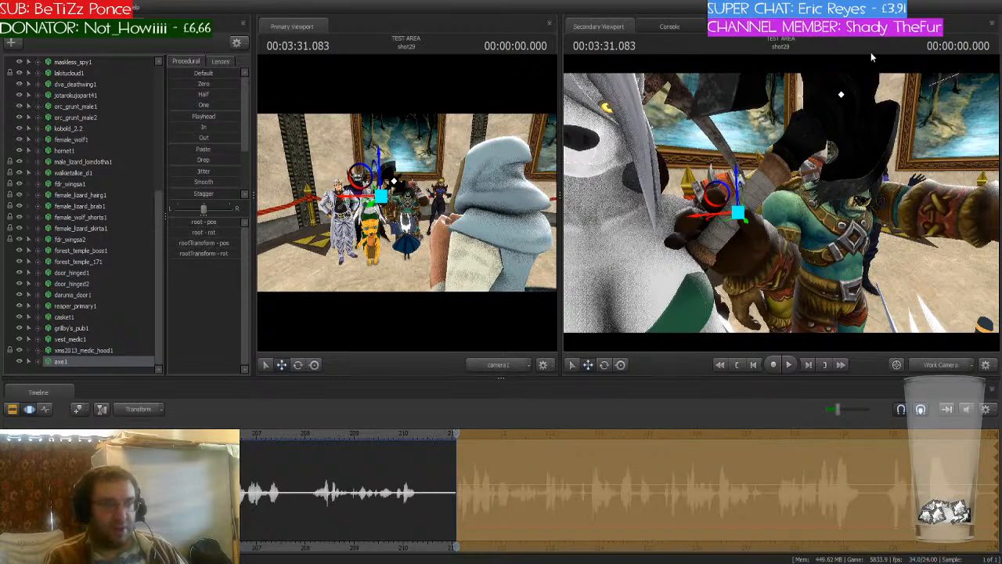
pyautogui.scroll(1, 466, 475)
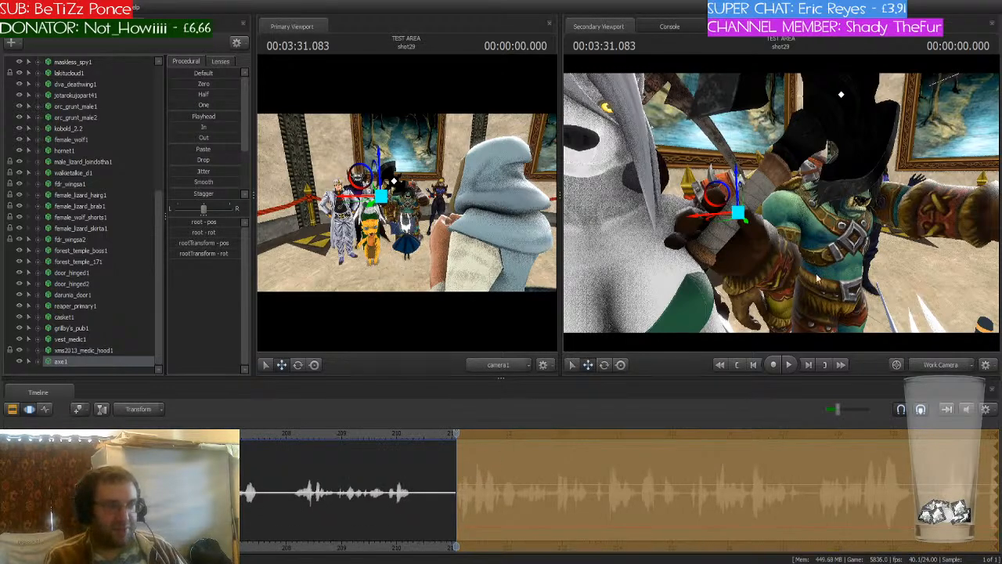
pyautogui.moveTo(817, 275); pyautogui.dragTo(766, 212)
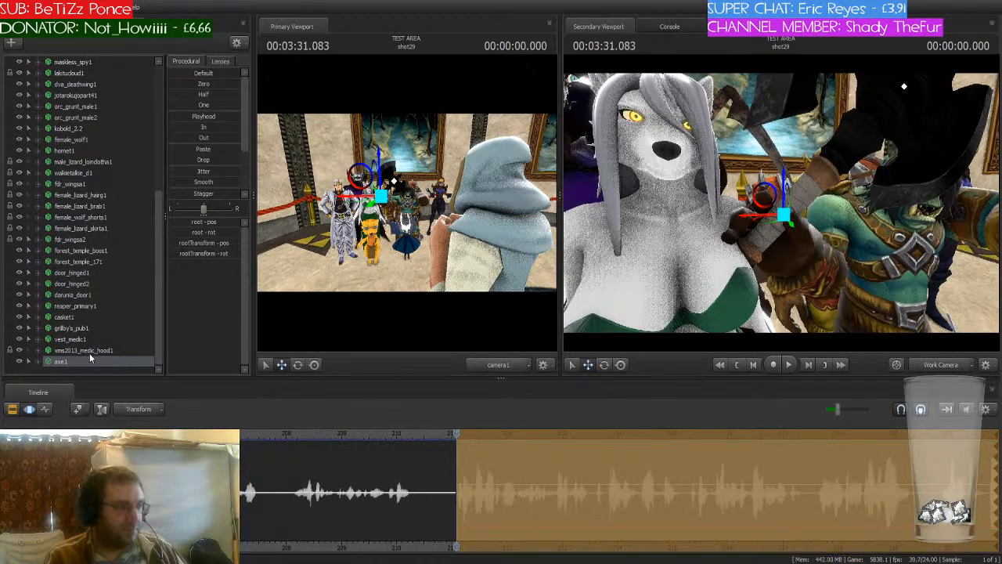
# - Reorder axe1 directly below orc_grunt_male1 in the animation set list and expand its Body group
pyautogui.moveTo(68, 360); pyautogui.dragTo(114, 114)
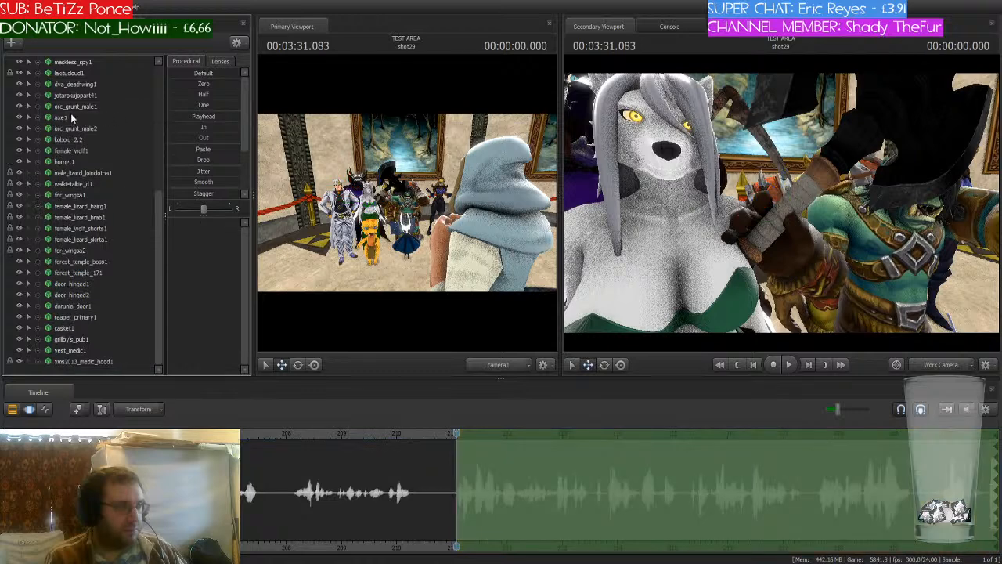
pyautogui.click(36, 106)
pyautogui.click(37, 184)
pyautogui.click(48, 195)
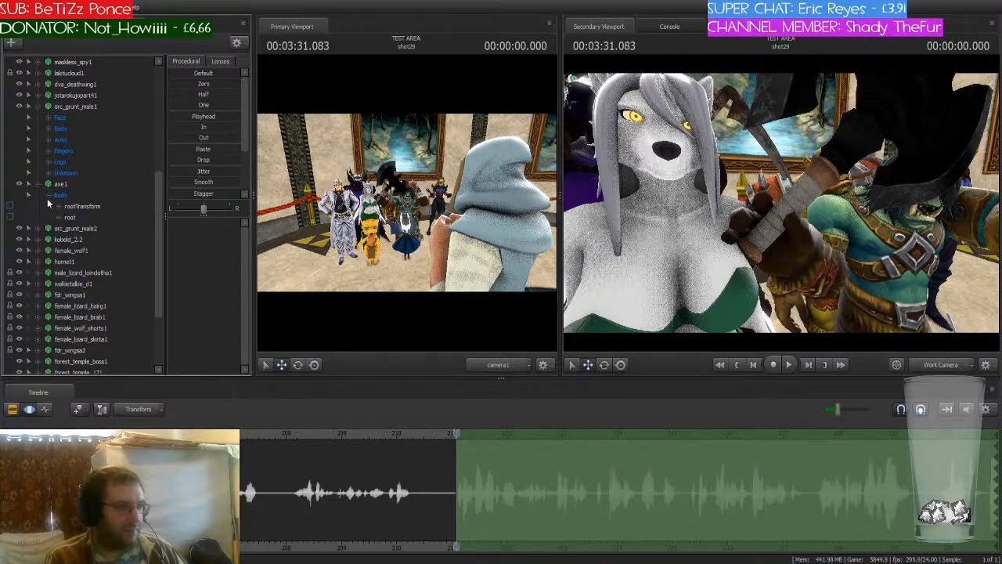
# - Lock axe1's rootTransform to orc_grunt_male1's bip_hand_R bone
pyautogui.click(48, 128)
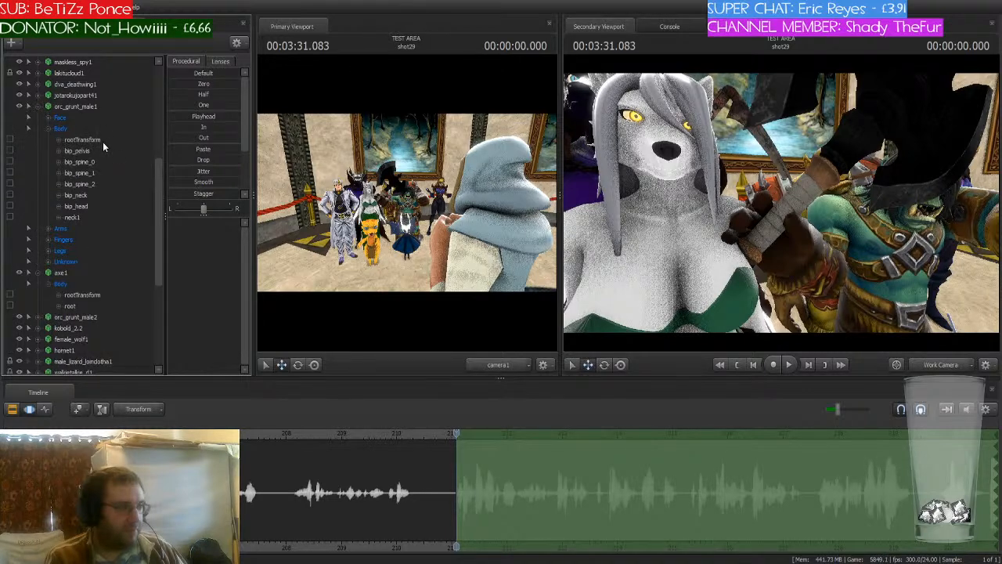
pyautogui.click(43, 130)
pyautogui.click(48, 129)
pyautogui.click(48, 140)
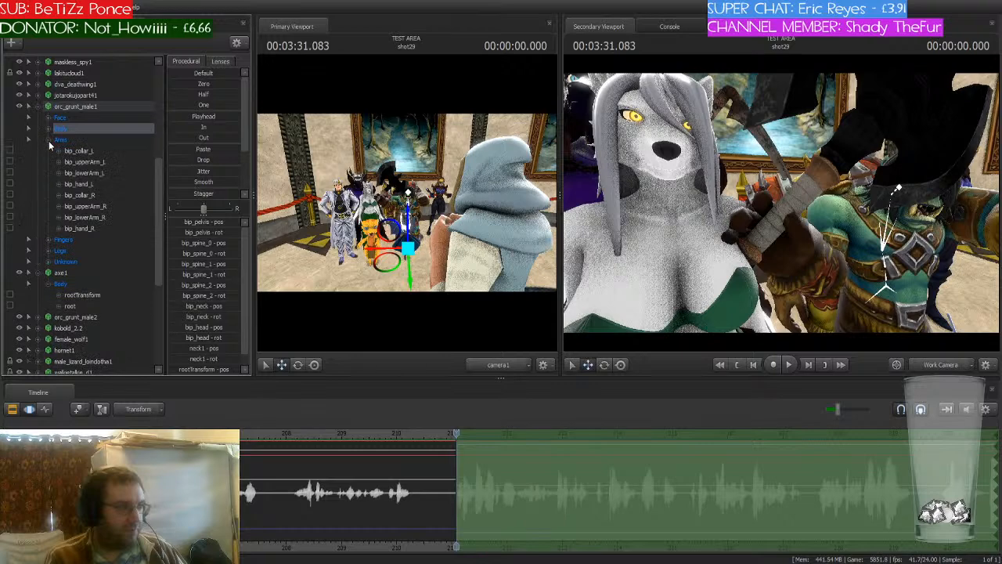
pyautogui.click(91, 184)
pyautogui.click(95, 229)
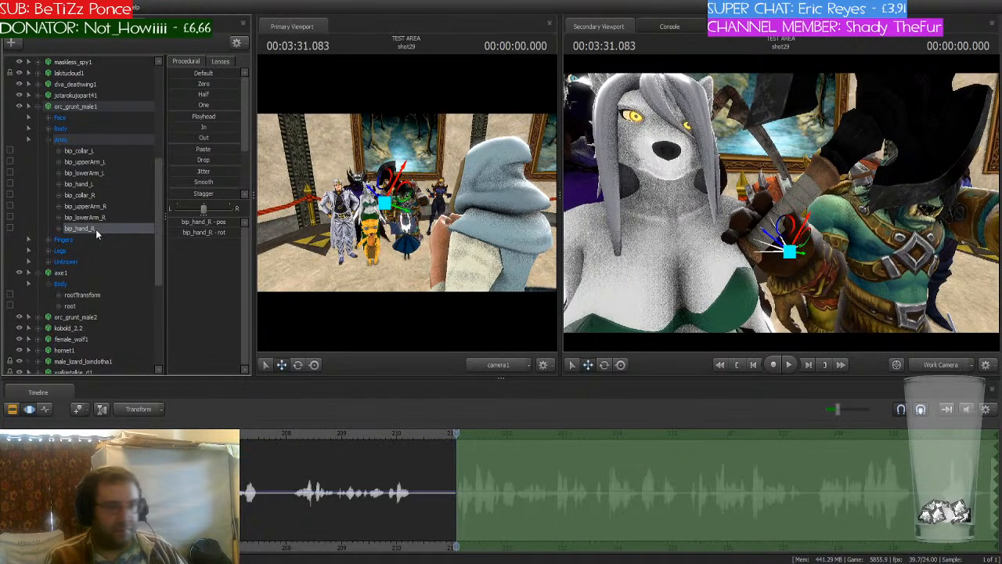
pyautogui.moveTo(95, 229); pyautogui.dragTo(89, 295)
# - Adjust orc_grunt_male1's right hand and curl its fingers around the axe handle, including bip_middle_0_R
pyautogui.press('e')
pyautogui.moveTo(807, 260); pyautogui.dragTo(790, 266)
pyautogui.moveTo(781, 202)
pyautogui.mouseDown()
pyautogui.moveTo(786, 235)
pyautogui.moveTo(778, 203)
pyautogui.moveTo(819, 244)
pyautogui.moveTo(783, 219)
pyautogui.moveTo(769, 241)
pyautogui.moveTo(704, 227)
pyautogui.moveTo(830, 202)
pyautogui.moveTo(778, 207)
pyautogui.moveTo(786, 221)
pyautogui.moveTo(764, 212)
pyautogui.mouseUp()
pyautogui.click(795, 223)
pyautogui.press('ctrl')
pyautogui.press('ctrl')
pyautogui.keyDown('ctrl'); pyautogui.click(773, 202); pyautogui.keyUp('ctrl')
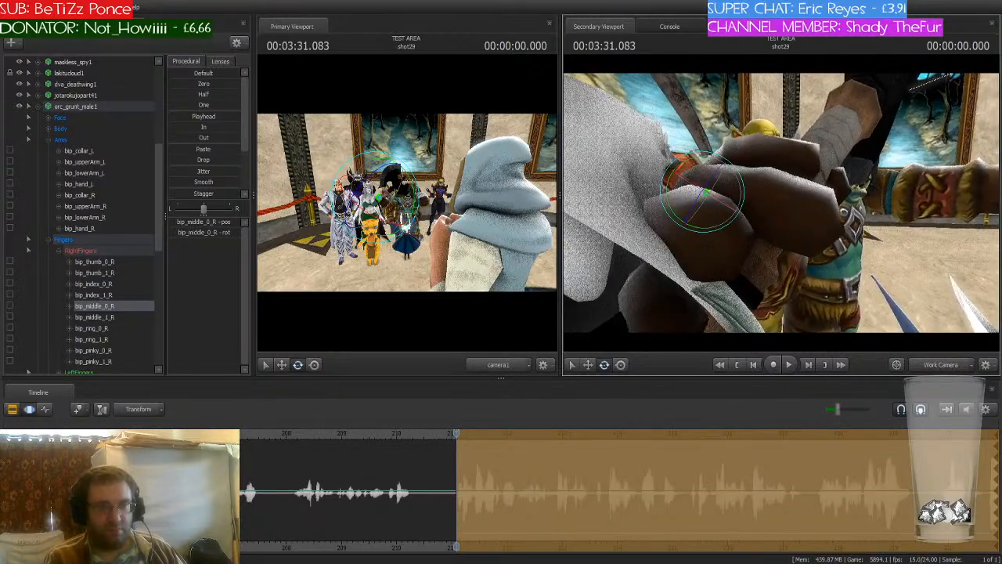
pyautogui.moveTo(781, 205); pyautogui.dragTo(830, 200)
pyautogui.moveTo(766, 184); pyautogui.dragTo(785, 210)
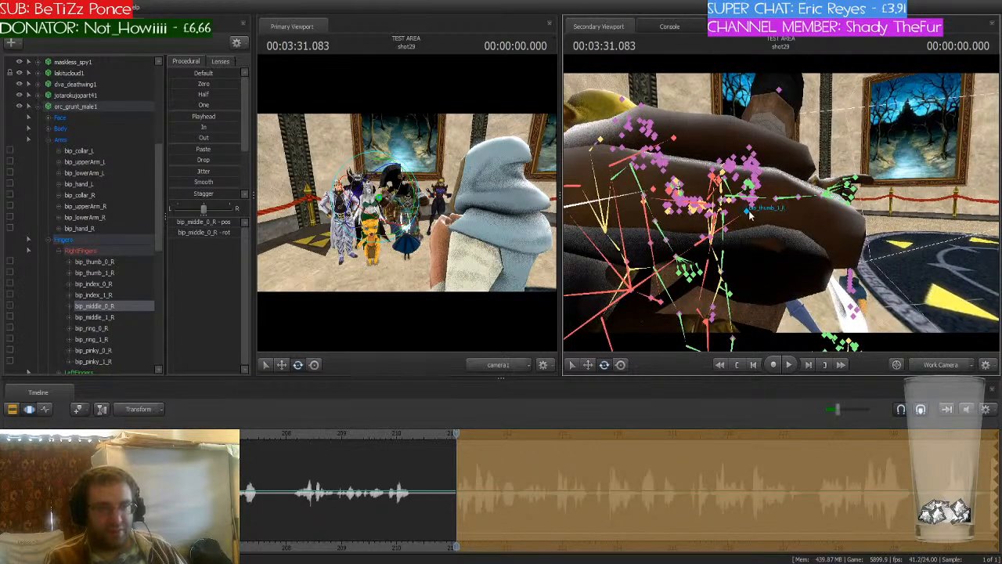
pyautogui.moveTo(804, 145); pyautogui.dragTo(773, 192)
pyautogui.moveTo(788, 229); pyautogui.dragTo(706, 309)
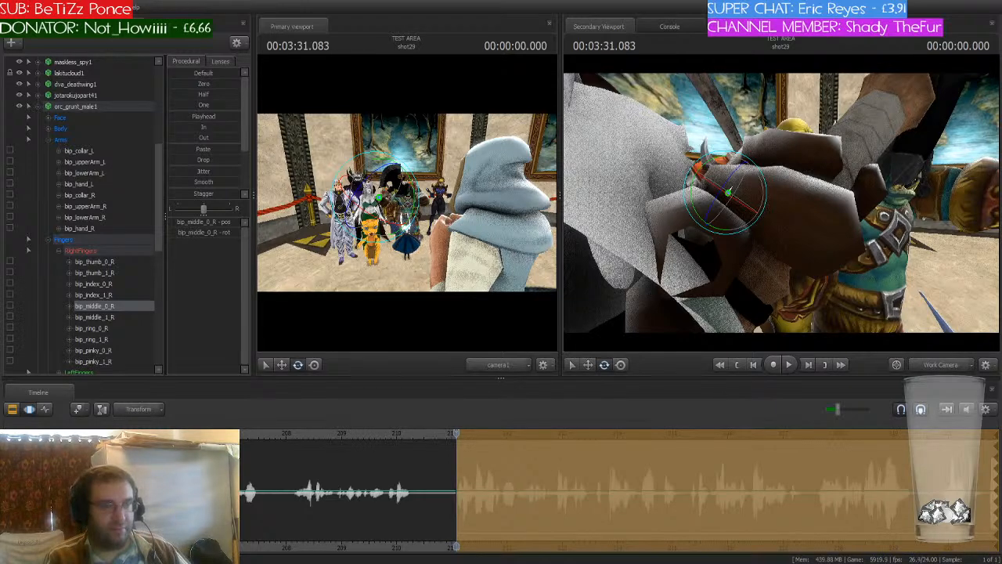
# - Move the whole orc_grunt_male1 with its axe out of the group to stand beside vest_medic
pyautogui.moveTo(824, 169); pyautogui.dragTo(781, 204)
pyautogui.press('ctrl')
pyautogui.press('s')
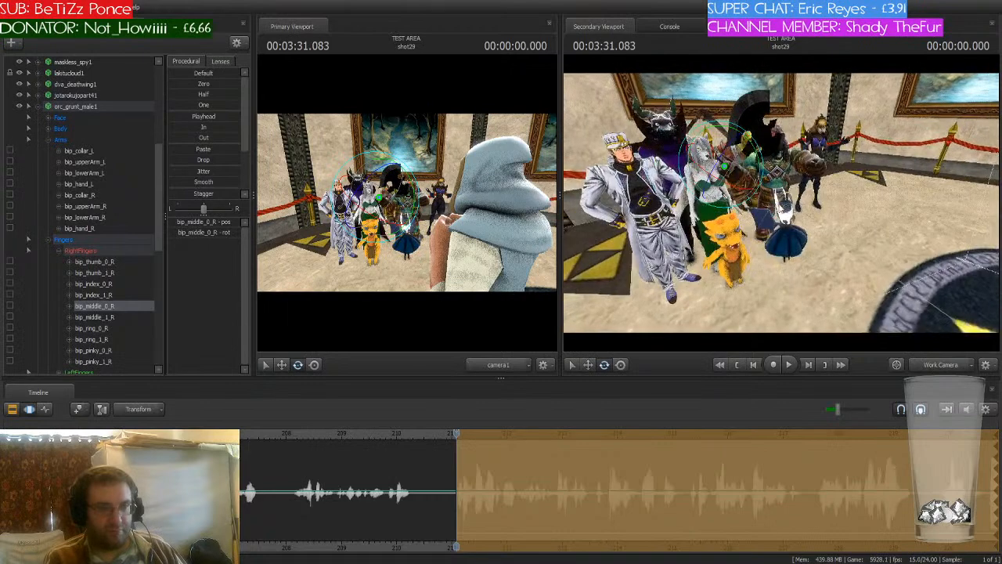
pyautogui.click(89, 108)
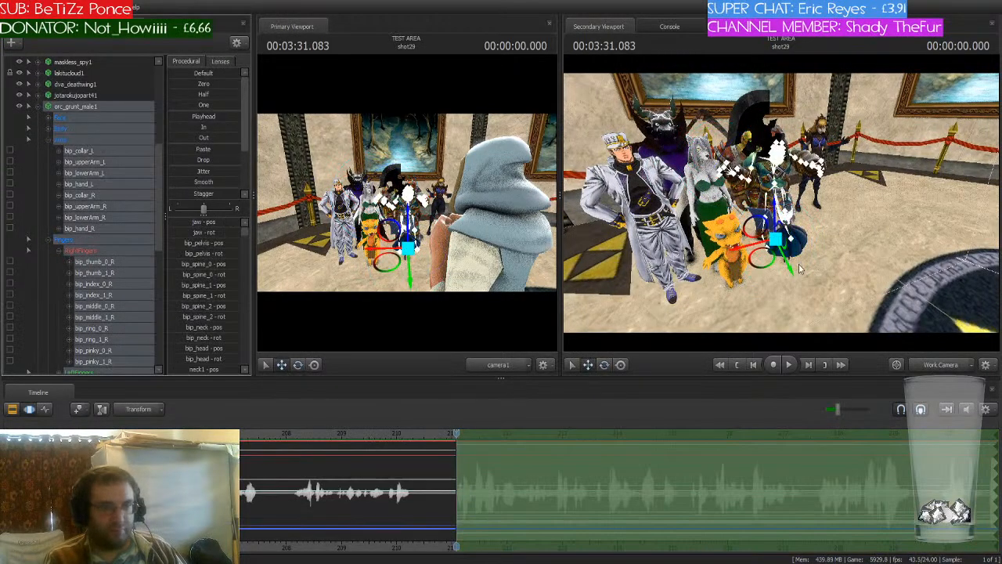
pyautogui.moveTo(836, 310); pyautogui.dragTo(781, 218)
pyautogui.press('w')
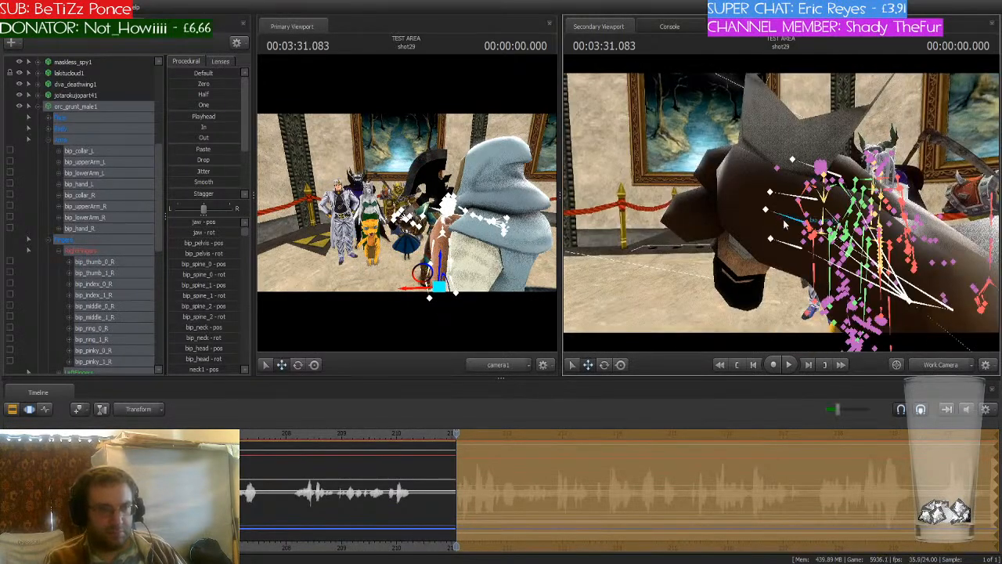
# - Rotate orc_grunt_male1's right middle and index finger bones, bip_middle_1_R and bip_index_0_R, to tighten the grip
pyautogui.click(788, 223)
pyautogui.press('e')
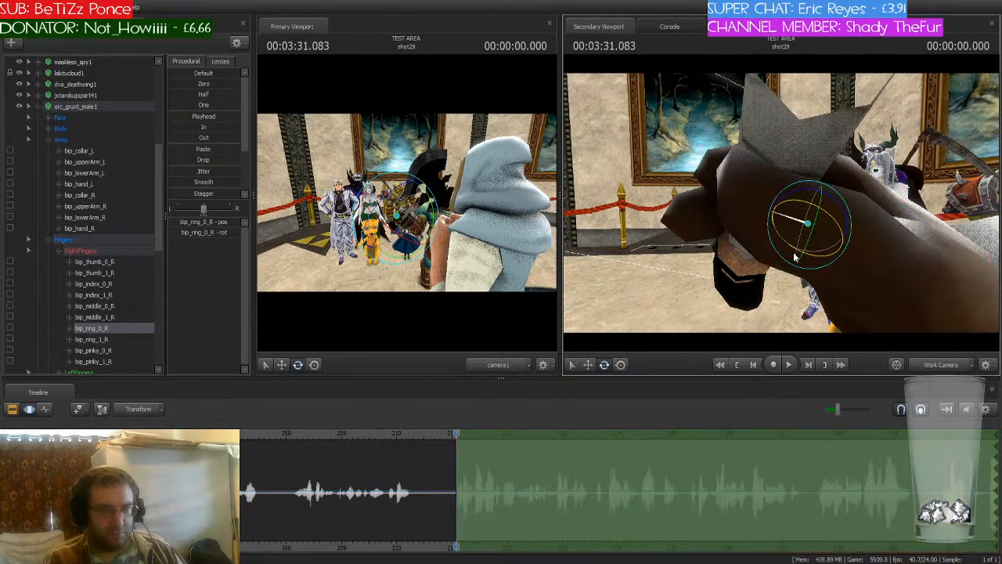
pyautogui.press('q')
pyautogui.click(798, 200)
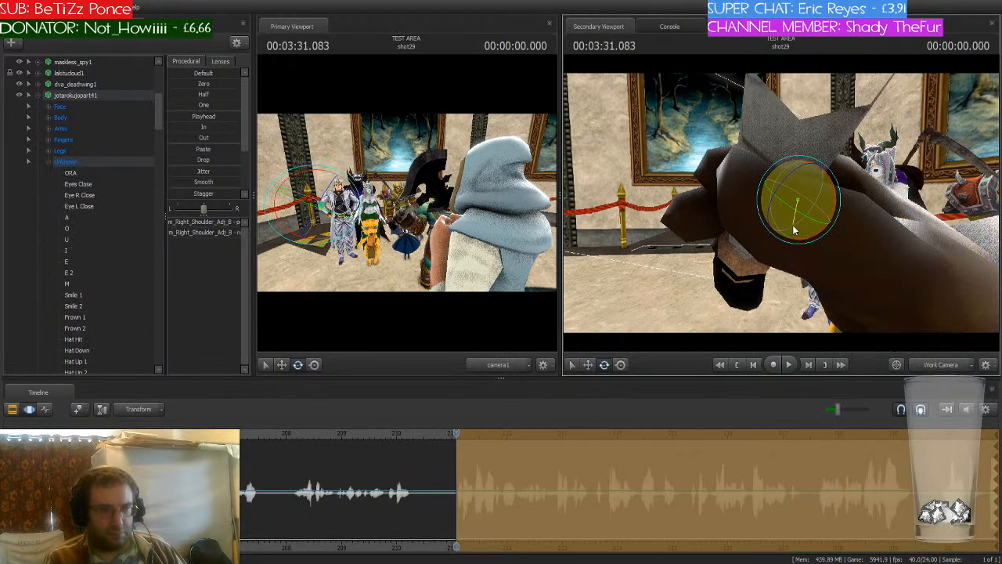
pyautogui.moveTo(797, 200)
pyautogui.mouseDown()
pyautogui.moveTo(725, 205)
pyautogui.moveTo(786, 185)
pyautogui.moveTo(727, 195)
pyautogui.moveTo(829, 195)
pyautogui.moveTo(869, 183)
pyautogui.moveTo(814, 176)
pyautogui.moveTo(782, 199)
pyautogui.mouseUp()
pyautogui.press('ctrl')
pyautogui.press('ctrl')
pyautogui.moveTo(787, 103); pyautogui.dragTo(773, 218)
pyautogui.press('ctrl')
pyautogui.keyDown('ctrl'); pyautogui.click(763, 213); pyautogui.keyUp('ctrl')
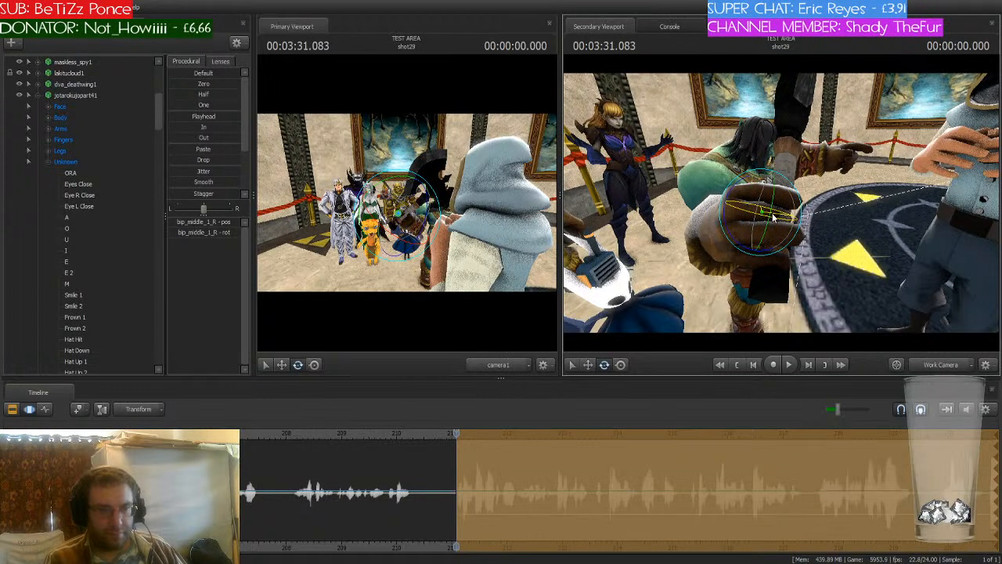
pyautogui.press('ctrl')
pyautogui.keyDown('ctrl'); pyautogui.click(744, 189); pyautogui.keyUp('ctrl')
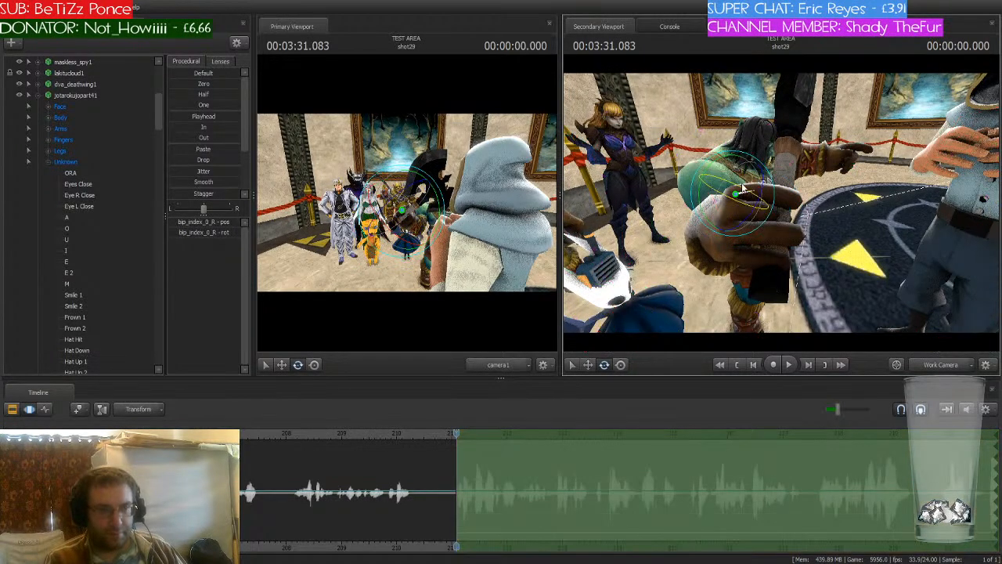
pyautogui.moveTo(728, 188); pyautogui.dragTo(737, 193)
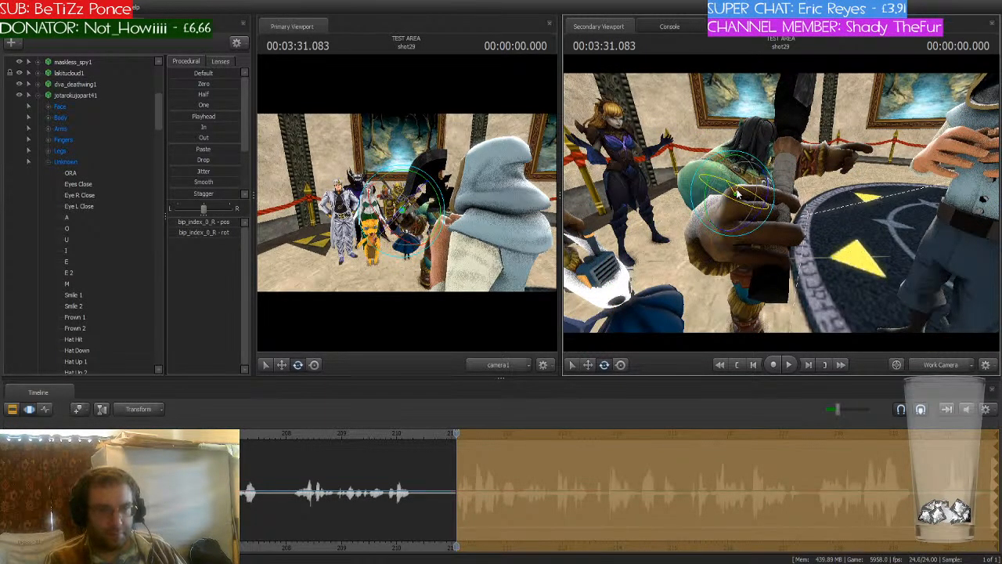
# - Rotate orc_grunt_male1's bip_ring_0_R and bip_middle_1_R so the fingers close further into a fist
pyautogui.press('ctrl')
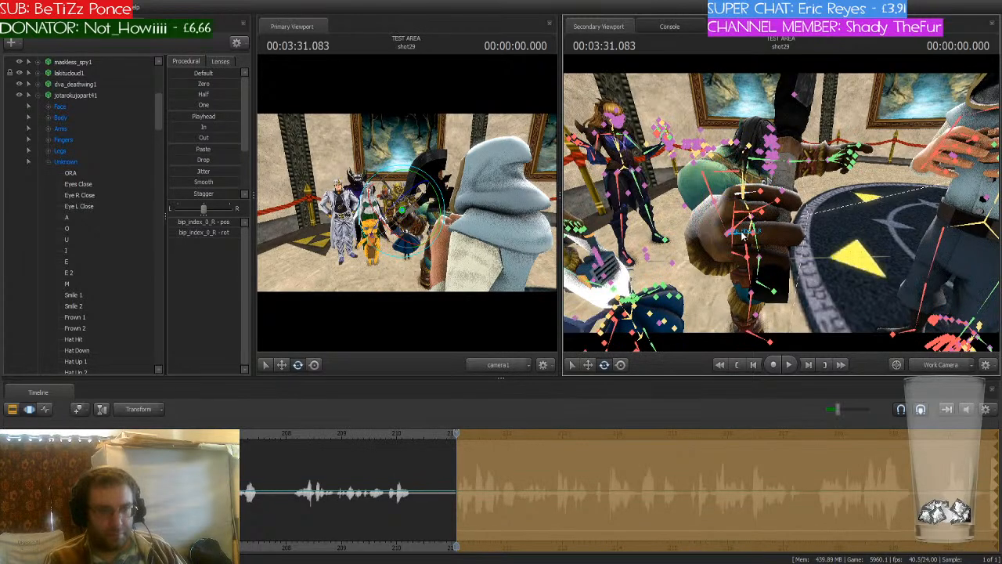
pyautogui.keyDown('ctrl'); pyautogui.click(743, 227); pyautogui.keyUp('ctrl')
pyautogui.moveTo(723, 233); pyautogui.dragTo(734, 238)
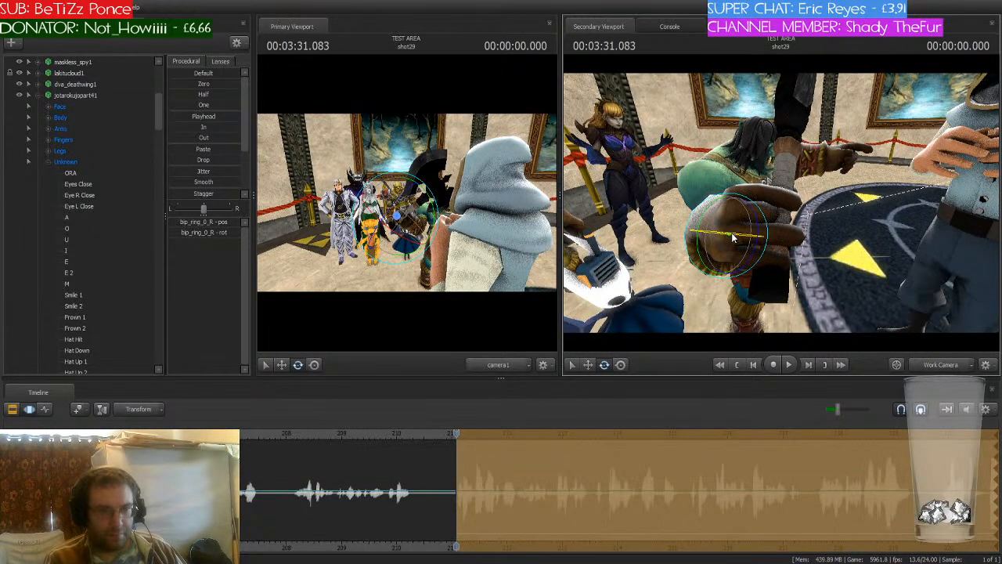
pyautogui.keyDown('ctrl'); pyautogui.click(733, 253); pyautogui.keyUp('ctrl')
pyautogui.moveTo(744, 281); pyautogui.dragTo(694, 208)
pyautogui.keyDown('ctrl'); pyautogui.click(710, 212); pyautogui.keyUp('ctrl')
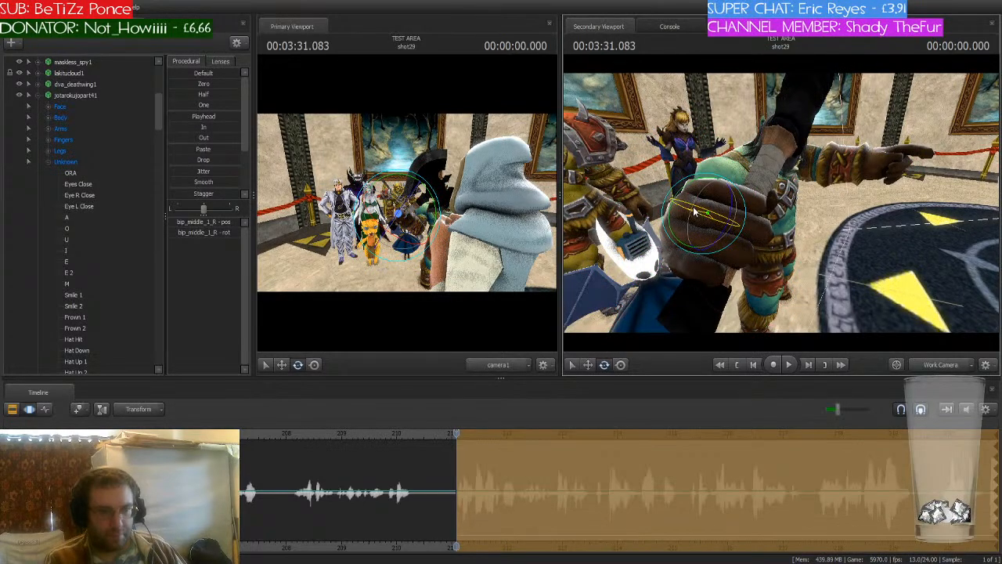
# - Adjust orc_grunt_male1's bip_ring_1_R and bip_pinky_0_R to line up with the other curled fingers
pyautogui.press('ctrl')
pyautogui.keyDown('alt'); pyautogui.moveTo(756, 252); pyautogui.dragTo(779, 202); pyautogui.keyUp('alt')
pyautogui.press('ctrl')
pyautogui.keyDown('ctrl'); pyautogui.click(680, 249); pyautogui.keyUp('ctrl')
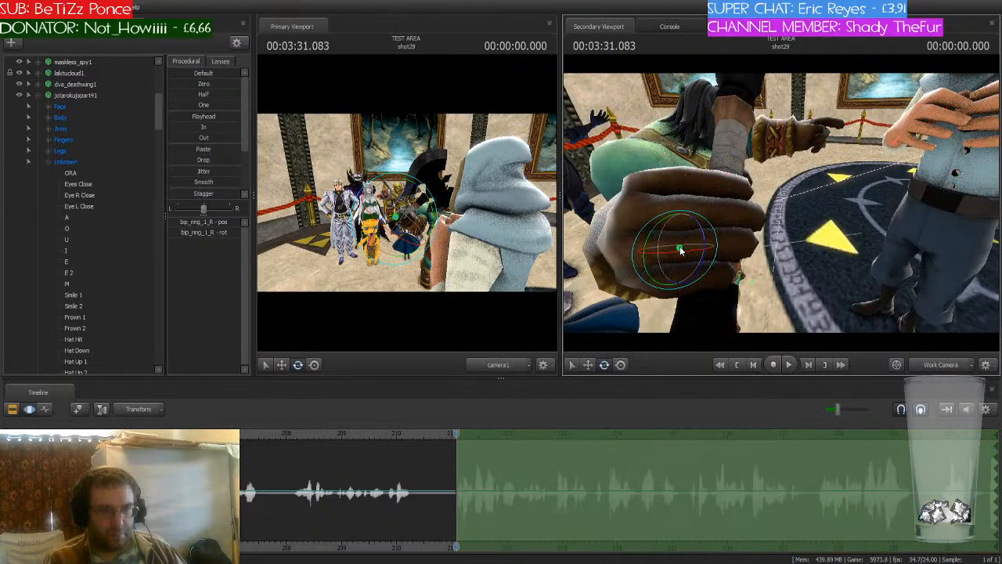
pyautogui.keyDown('ctrl'); pyautogui.click(647, 278); pyautogui.keyUp('ctrl')
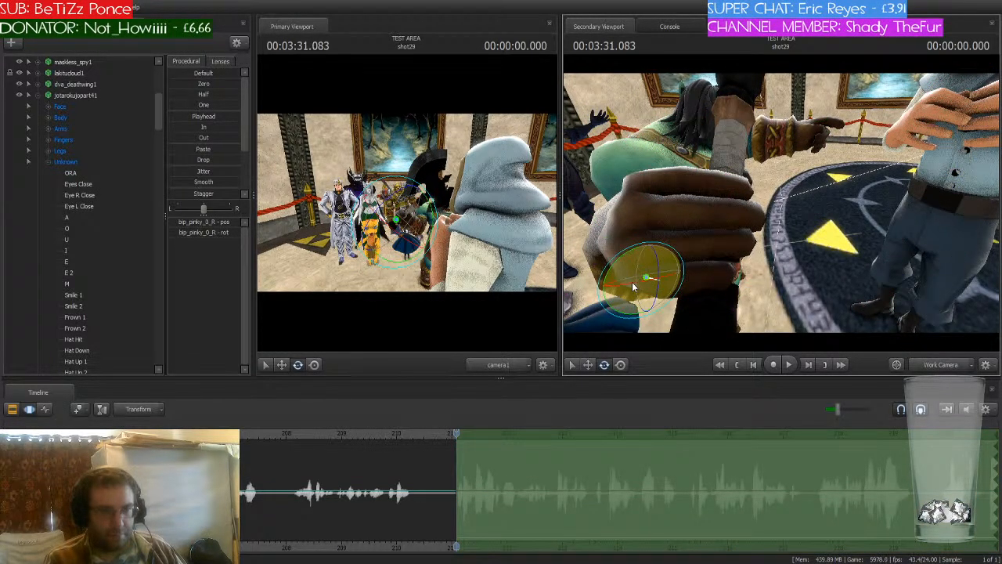
pyautogui.moveTo(636, 285); pyautogui.dragTo(638, 289)
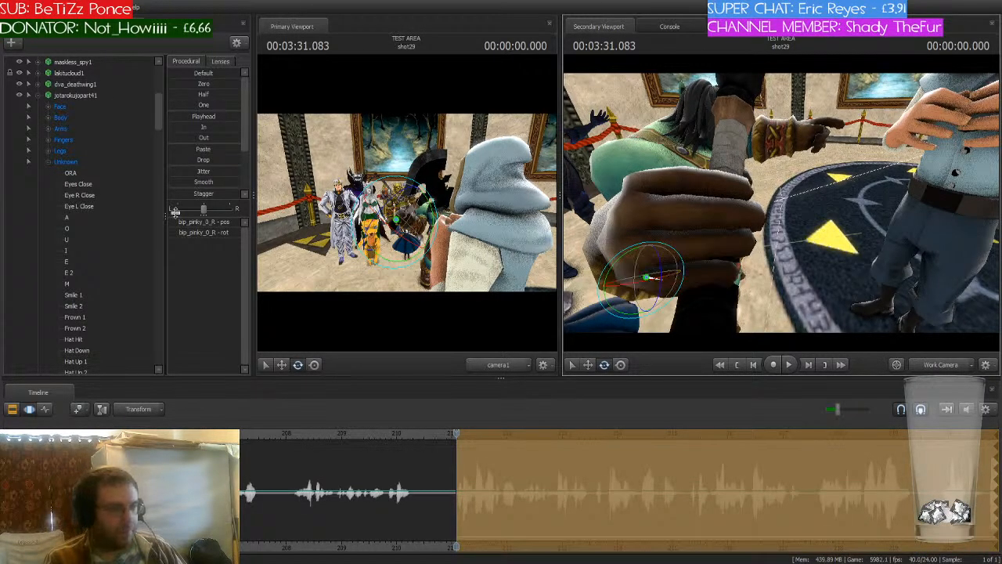
# - Collapse jotarokujopart41 and orc_grunt_male1 in the animation set list
pyautogui.click(39, 95)
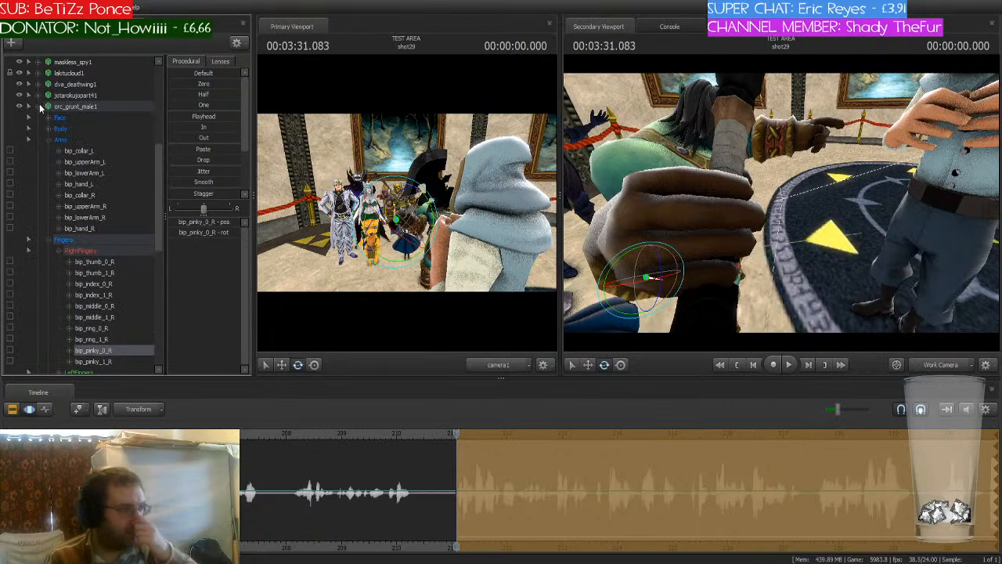
pyautogui.click(39, 104)
pyautogui.click(41, 116)
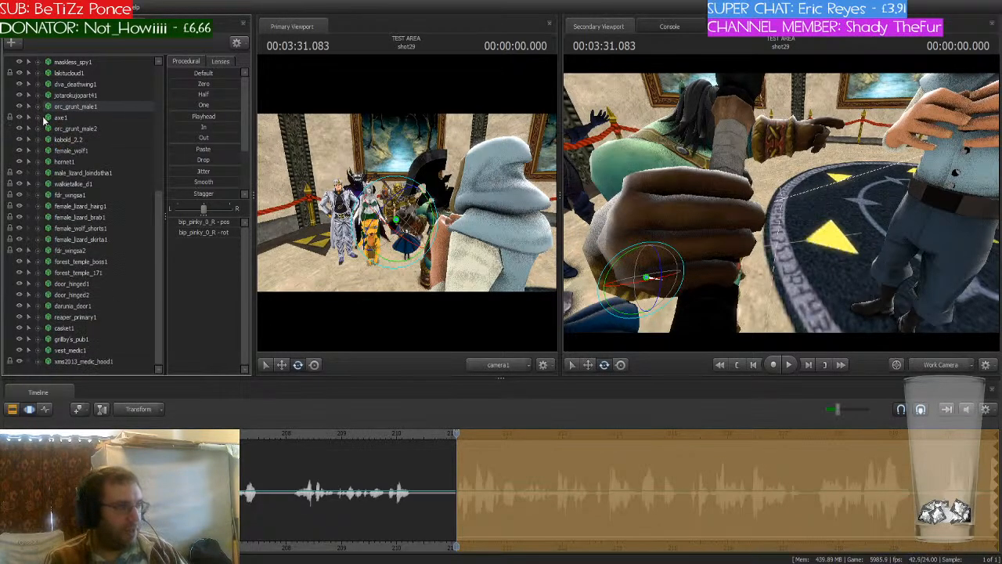
# - Try to reposition axe1 in orc_grunt_male1's right hand by moving its rootTransform
pyautogui.click(33, 118)
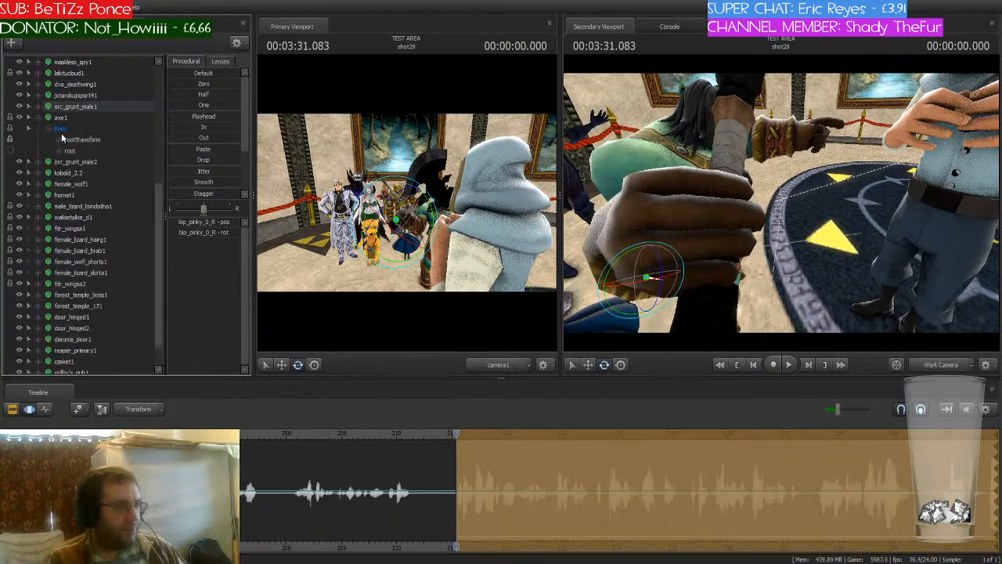
pyautogui.click(79, 140)
pyautogui.press('w')
pyautogui.moveTo(706, 180); pyautogui.dragTo(775, 297)
pyautogui.hotkey('ctrl', 'z')
pyautogui.press('s')
pyautogui.press('w')
pyautogui.press('w')
pyautogui.press('s')
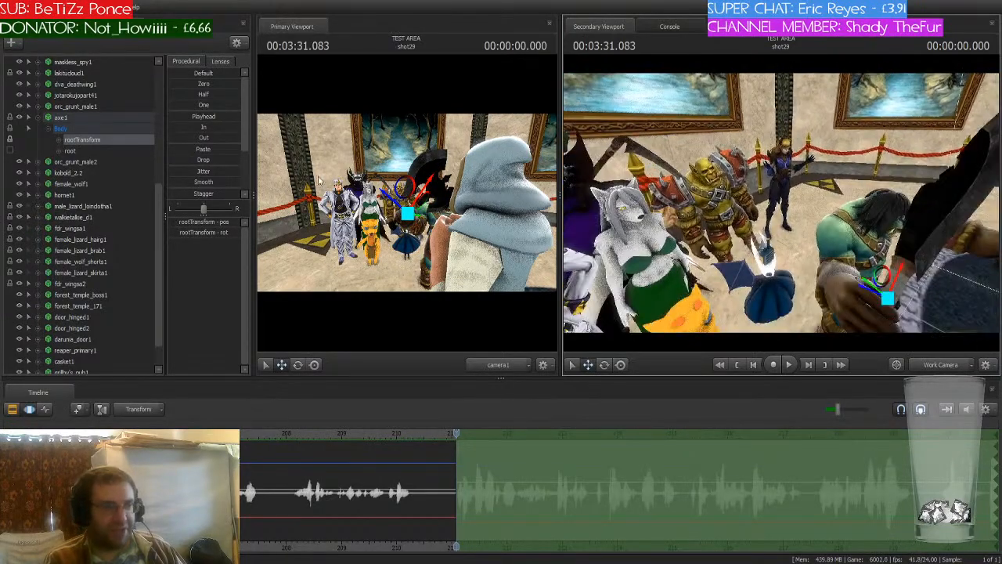
pyautogui.click(39, 116)
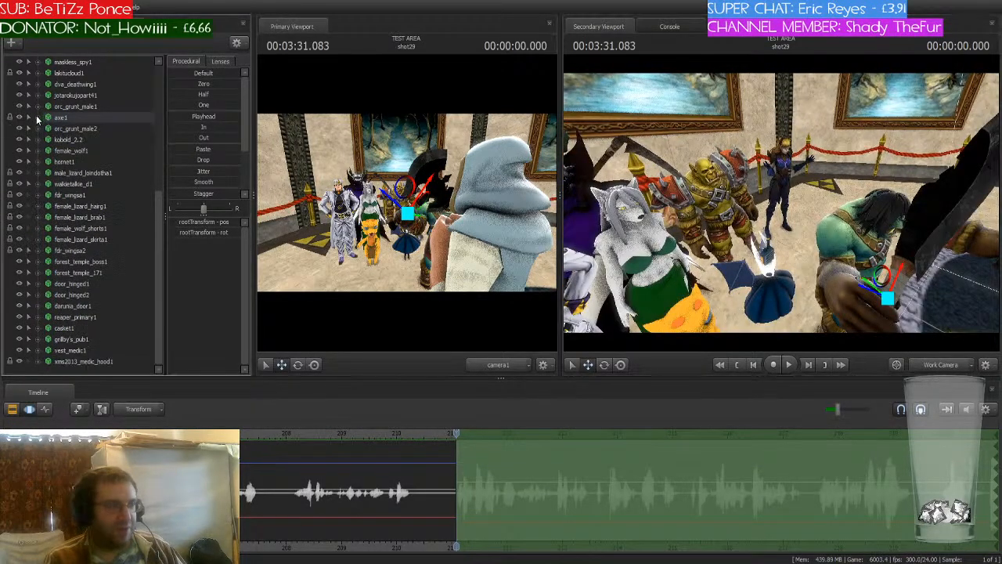
# - Move the whole orc_grunt_male1 with its axe back into the group
pyautogui.click(83, 107)
pyautogui.moveTo(663, 157); pyautogui.dragTo(793, 282)
pyautogui.press('w')
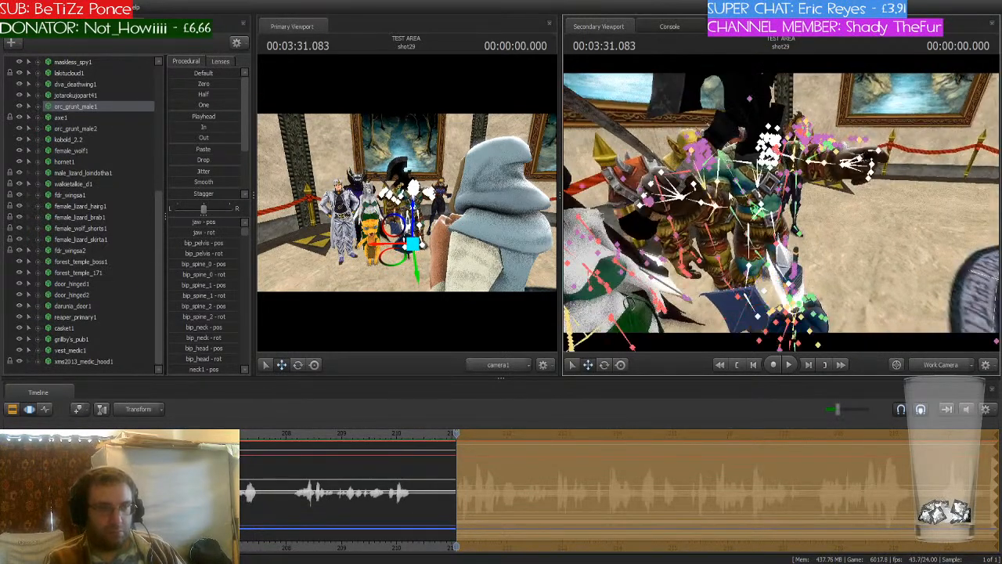
# - Rotate orc_grunt_male1's right upper arm and bip_hand_R to hold the axe low in front of the body
pyautogui.click(721, 176)
pyautogui.press('e')
pyautogui.moveTo(701, 185); pyautogui.dragTo(785, 226)
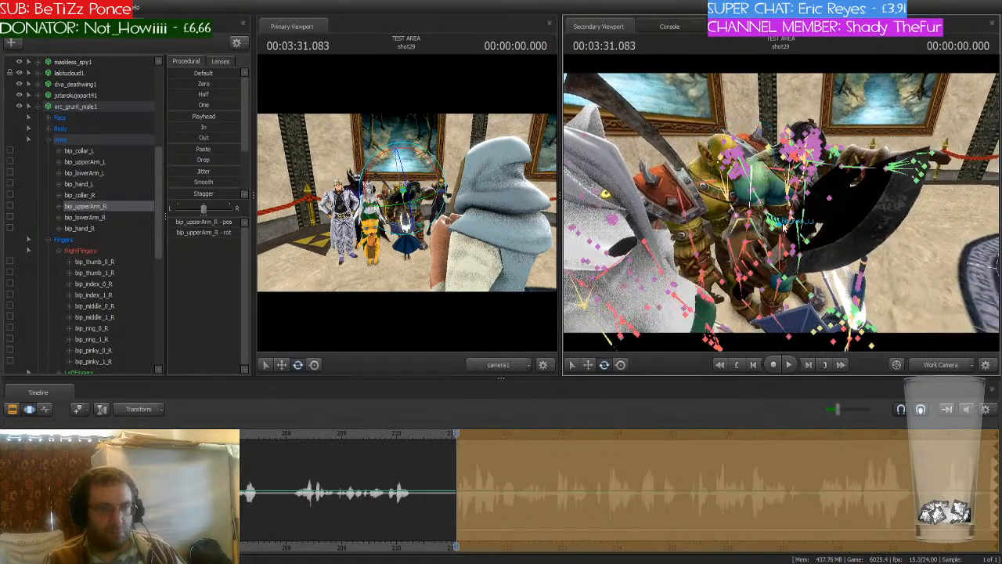
pyautogui.click(748, 249)
pyautogui.moveTo(752, 256); pyautogui.dragTo(743, 278)
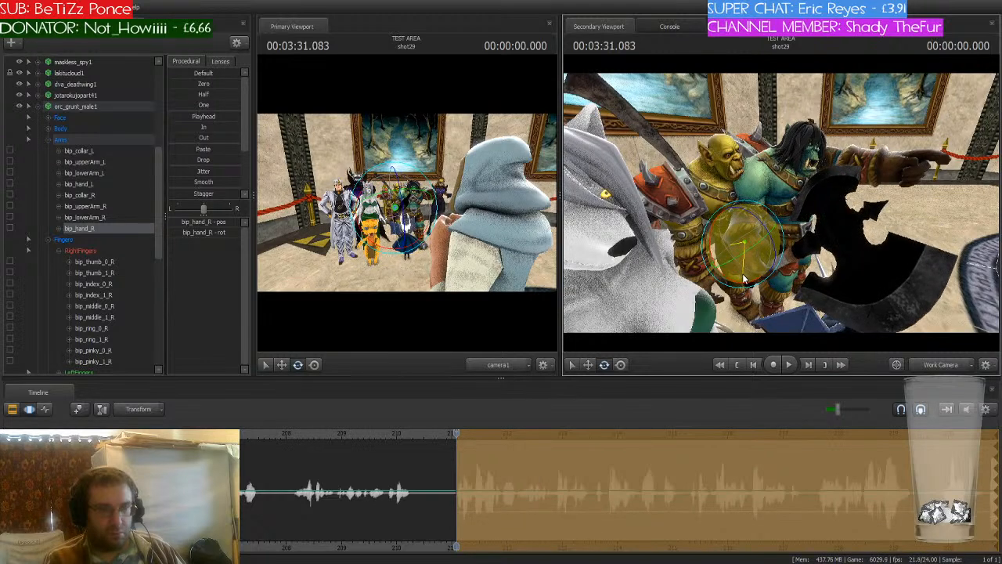
pyautogui.moveTo(847, 252); pyautogui.dragTo(818, 250)
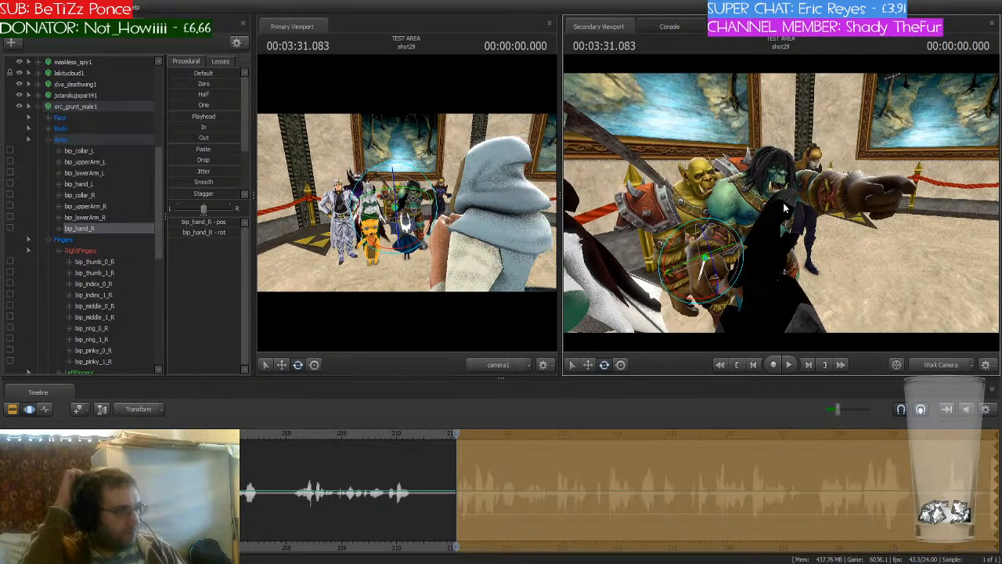
# - Rotate jotarokujopart41's rootTransform to turn the whole figure
pyautogui.moveTo(818, 250); pyautogui.dragTo(783, 278)
pyautogui.click(779, 288)
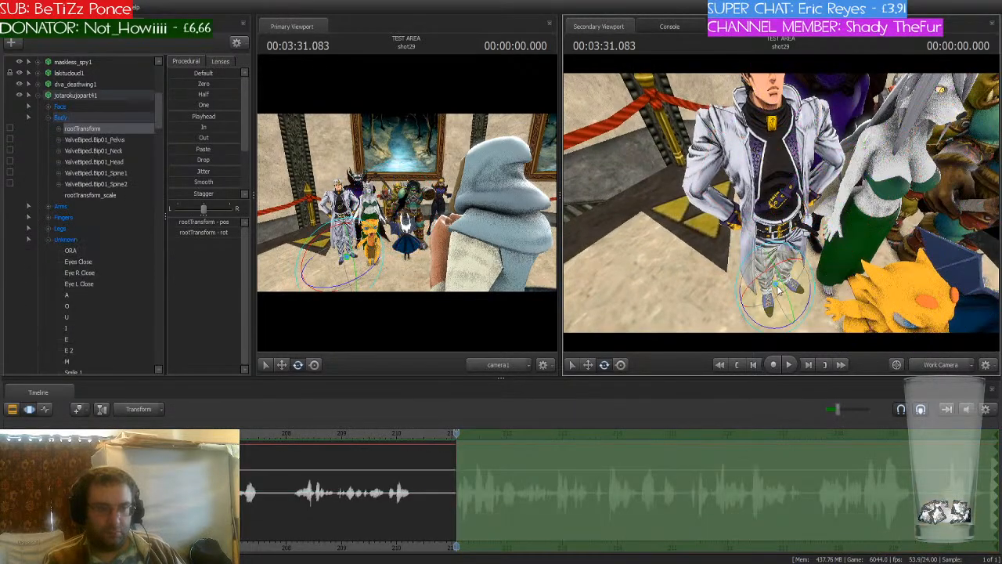
pyautogui.moveTo(786, 319); pyautogui.dragTo(779, 299)
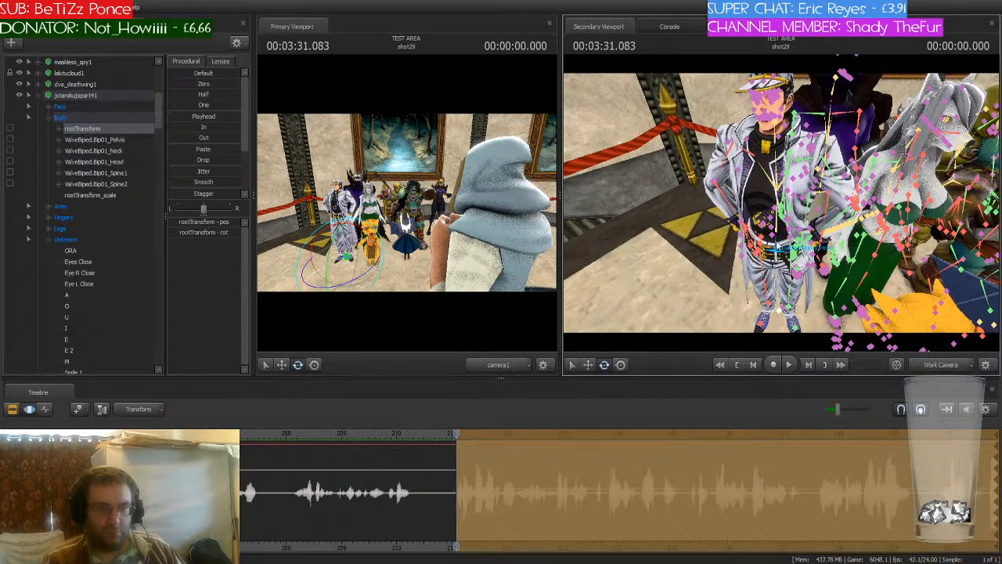
# - Rotate jotarokujopart41's Spine1 and Neck bones to adjust the torso and head pose
pyautogui.click(778, 232)
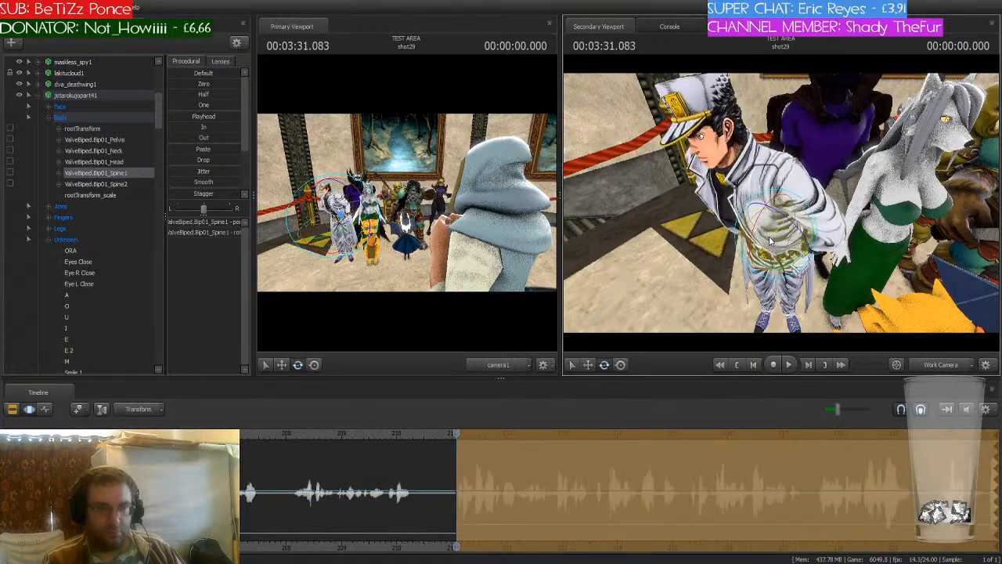
pyautogui.moveTo(775, 237); pyautogui.dragTo(782, 233)
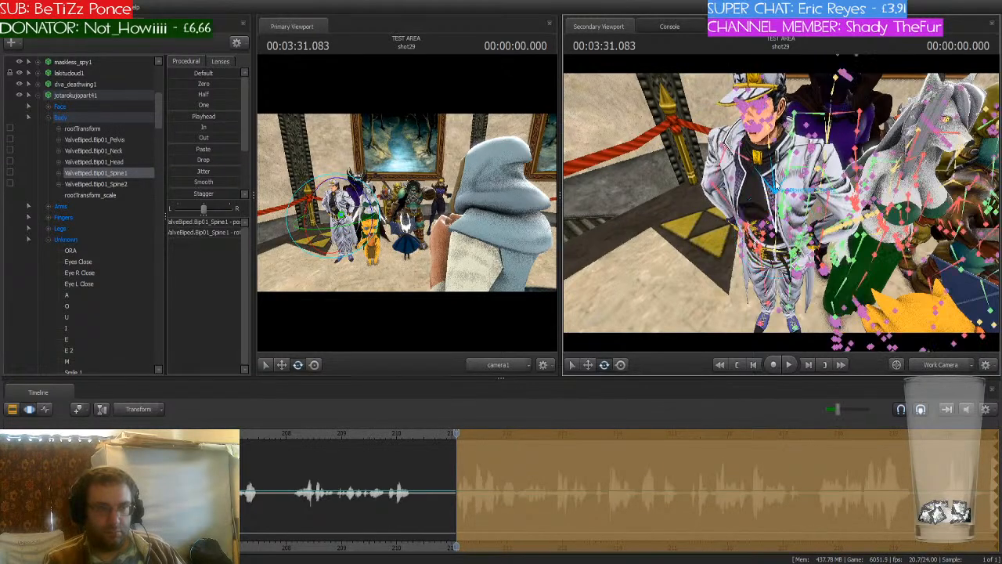
pyautogui.click(768, 159)
pyautogui.moveTo(767, 159); pyautogui.dragTo(772, 153)
# - Swing jotarokujopart41's right arm off the hip and out to the side by rotating its clavicle, upper arm and forearm
pyautogui.moveTo(781, 203); pyautogui.dragTo(705, 207)
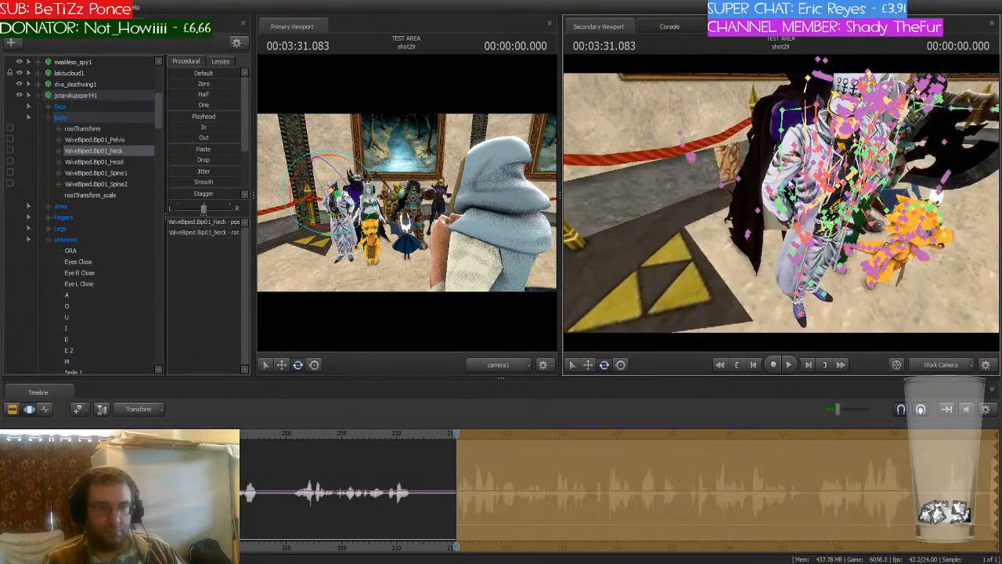
pyautogui.click(794, 155)
pyautogui.moveTo(795, 155); pyautogui.dragTo(733, 148)
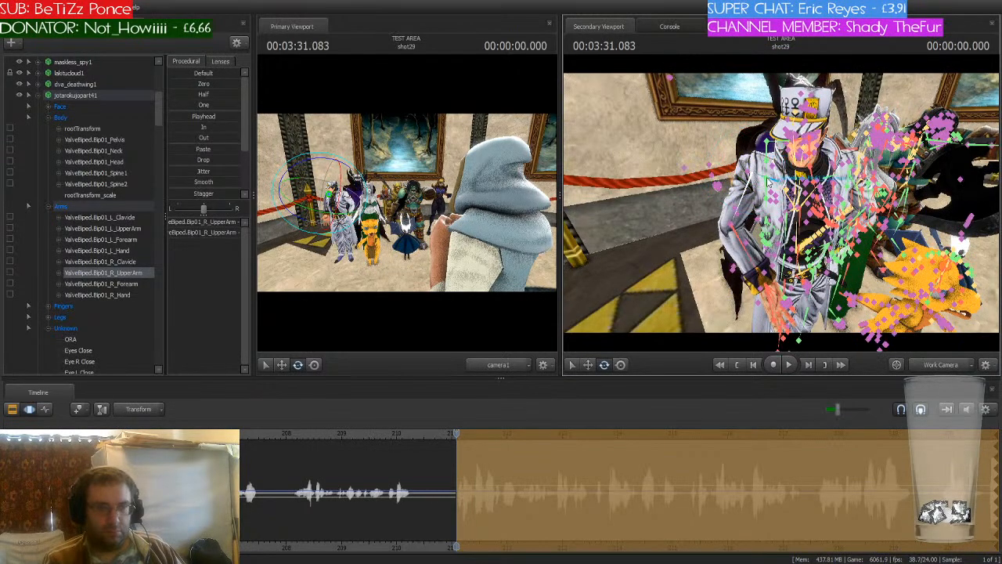
pyautogui.click(744, 155)
pyautogui.moveTo(760, 152); pyautogui.dragTo(790, 182)
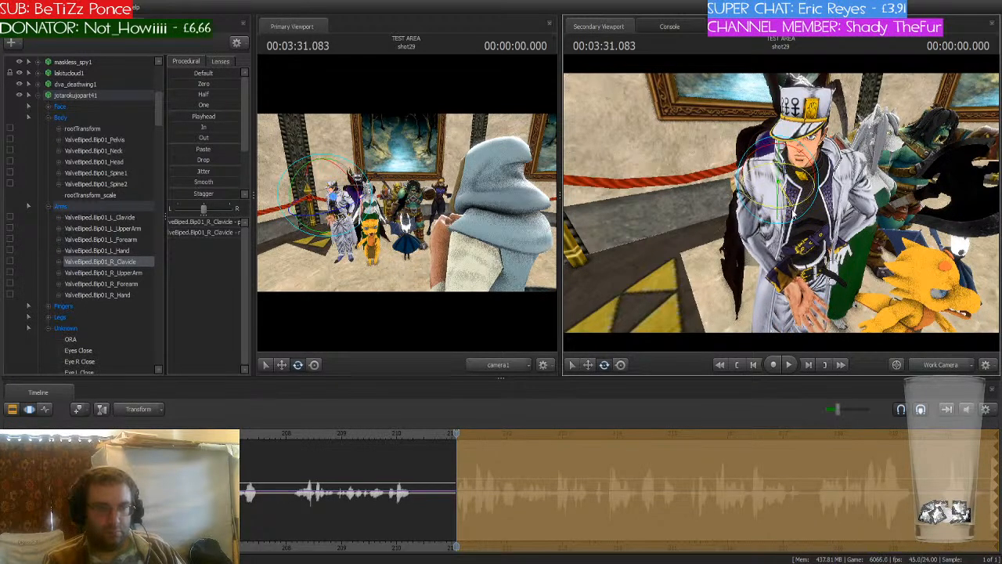
pyautogui.click(754, 234)
pyautogui.moveTo(755, 233); pyautogui.dragTo(723, 210)
pyautogui.press('ctrl')
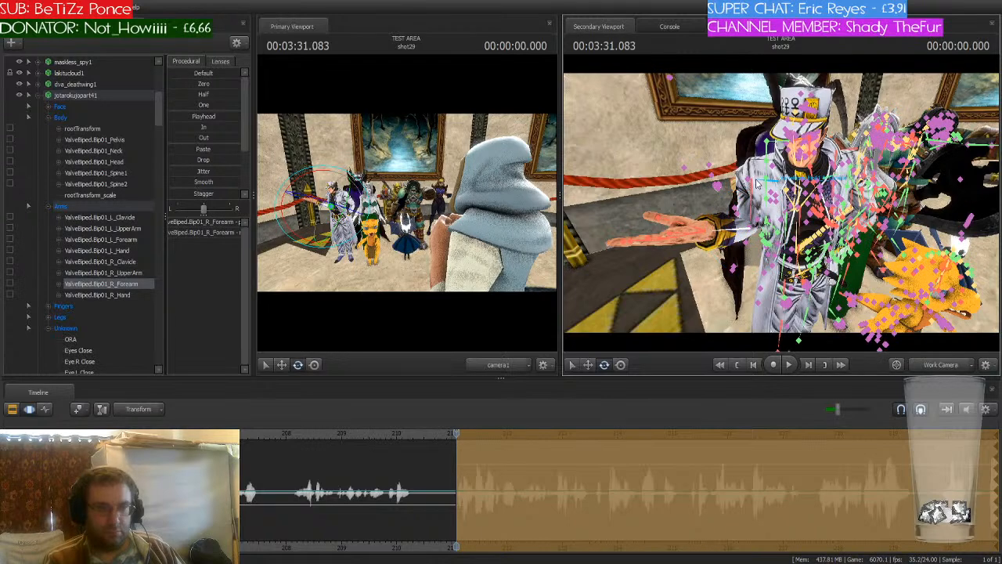
pyautogui.click(753, 199)
pyautogui.moveTo(731, 169); pyautogui.dragTo(694, 238)
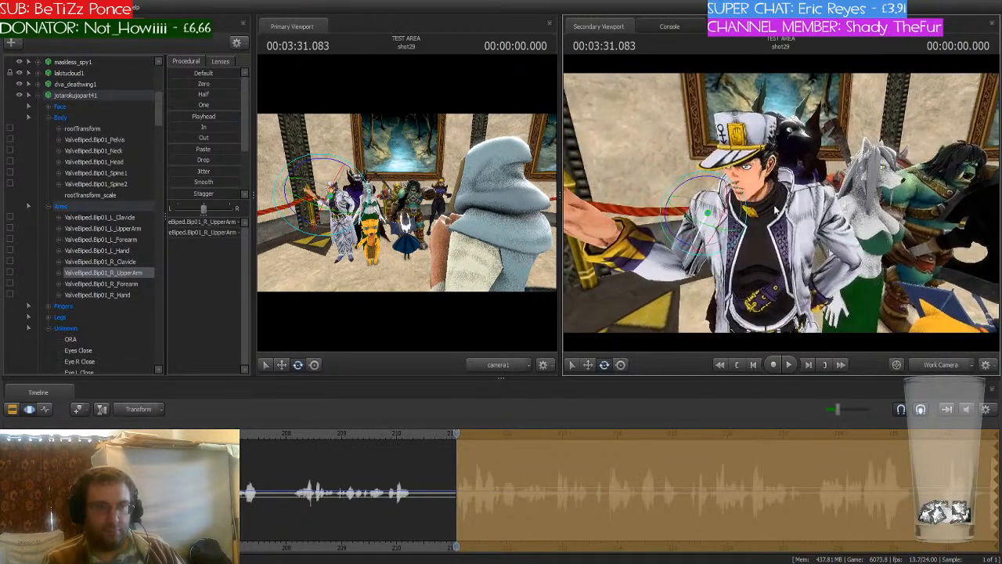
# - Bend jotarokujopart41's right forearm upward and adjust its hand and upper arm, bringing the open hand beside the cap's brim
pyautogui.press('ctrl')
pyautogui.keyDown('ctrl'); pyautogui.click(648, 258); pyautogui.keyUp('ctrl')
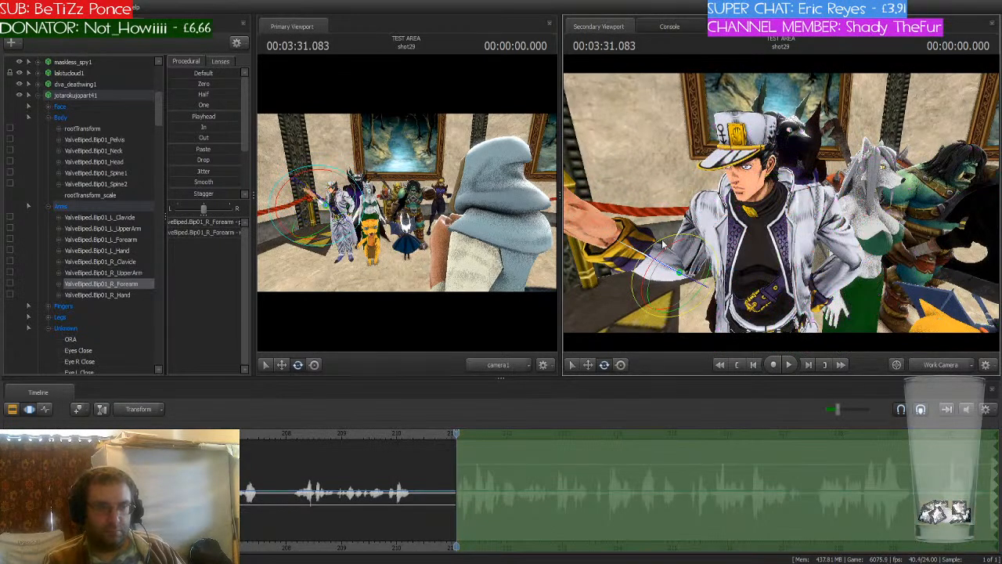
pyautogui.moveTo(669, 250); pyautogui.dragTo(696, 286)
pyautogui.moveTo(736, 235); pyautogui.dragTo(705, 190)
pyautogui.keyDown('ctrl'); pyautogui.click(676, 249); pyautogui.keyUp('ctrl')
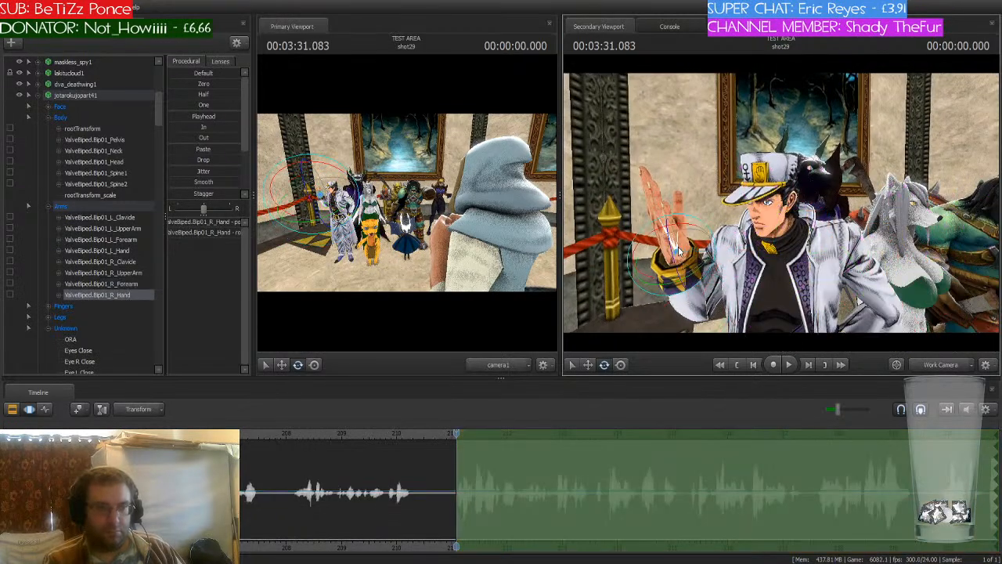
pyautogui.moveTo(686, 231); pyautogui.dragTo(741, 224)
pyautogui.moveTo(724, 212); pyautogui.dragTo(728, 215)
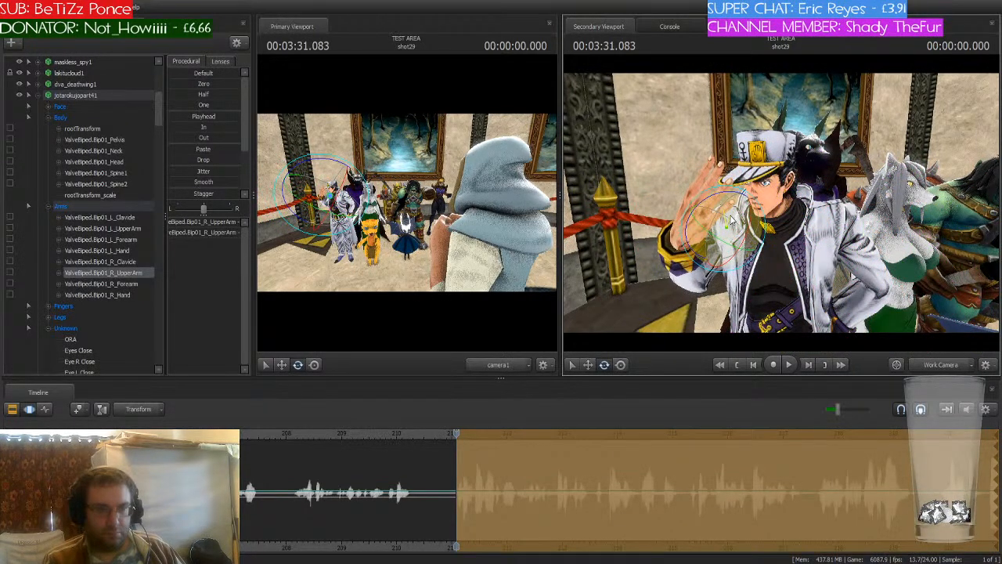
# - Rotate jotarokujopart41's right clavicle to shift the raised arm's shoulder
pyautogui.press('ctrl')
pyautogui.keyDown('ctrl'); pyautogui.click(748, 229); pyautogui.keyUp('ctrl')
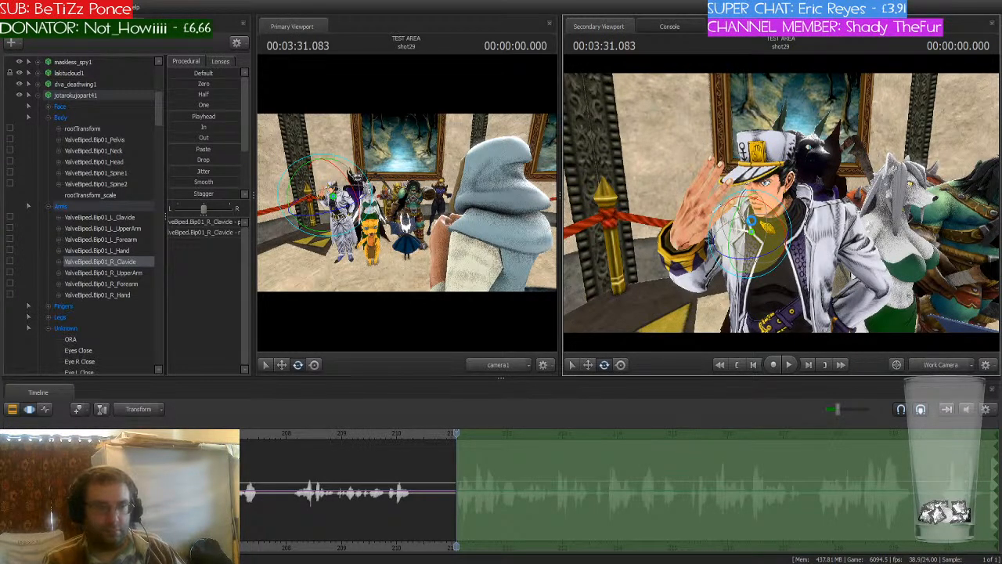
pyautogui.moveTo(750, 236); pyautogui.dragTo(790, 243)
pyautogui.press('ctrl')
pyautogui.moveTo(712, 243); pyautogui.dragTo(758, 209)
# - Rotate jotarokujopart41's right upper arm to bring the raised hand closer to the cap
pyautogui.keyDown('ctrl'); pyautogui.click(816, 242); pyautogui.keyUp('ctrl')
pyautogui.press('ctrl')
pyautogui.press('ctrl')
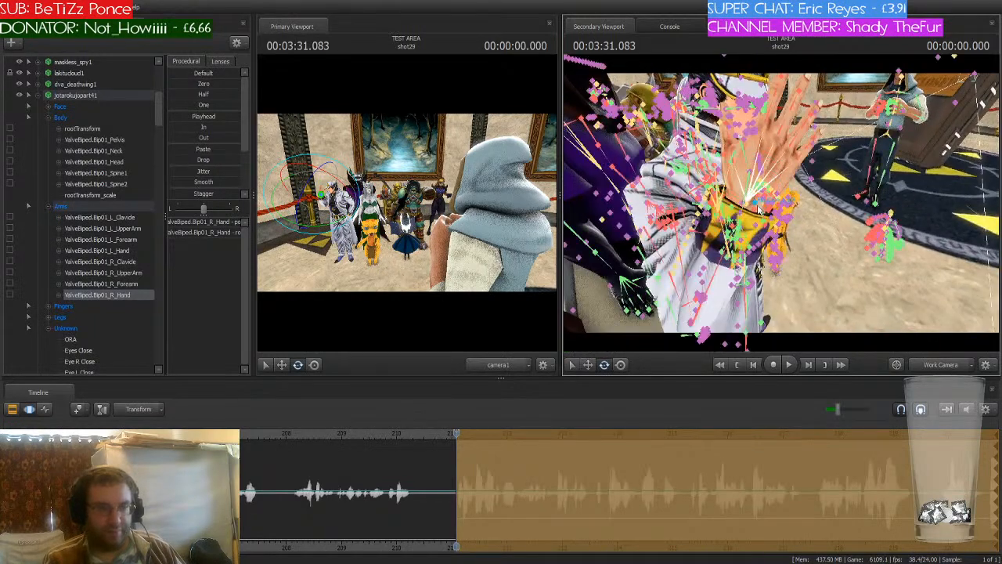
pyautogui.keyDown('ctrl'); pyautogui.click(684, 245); pyautogui.keyUp('ctrl')
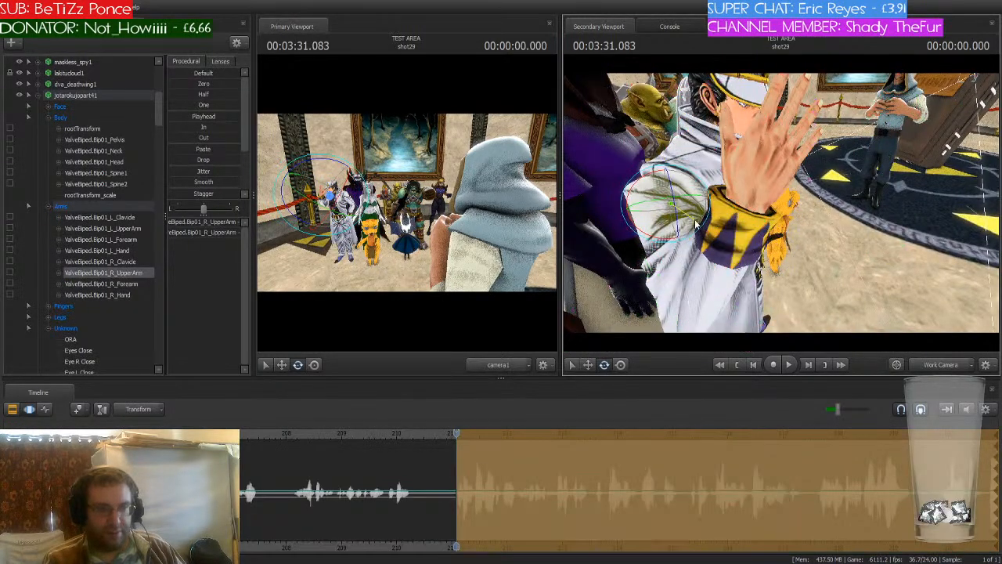
pyautogui.moveTo(703, 221); pyautogui.dragTo(805, 196)
pyautogui.press('ctrl')
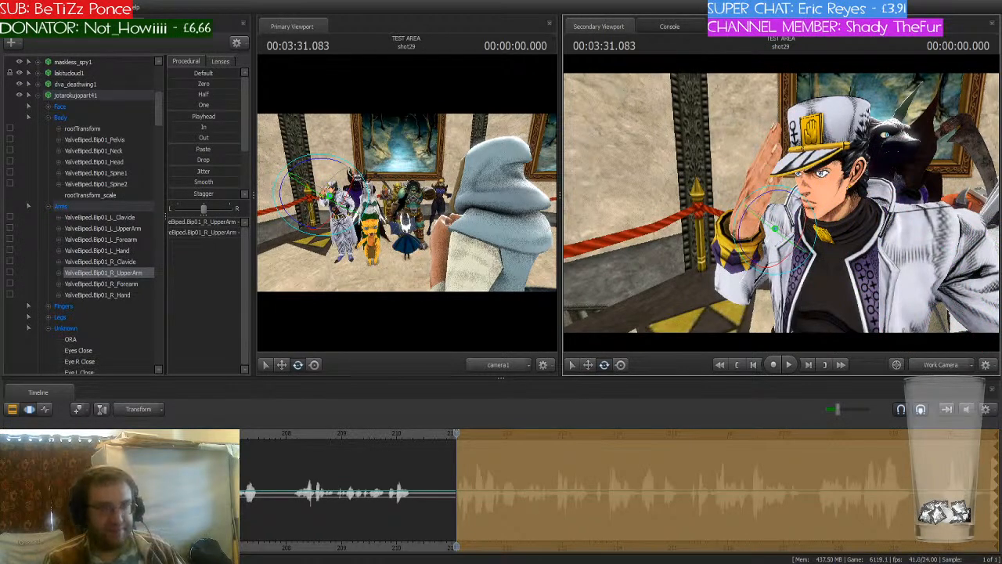
# - Rotate jotarokujopart41's Neck bone to turn the head toward the raised hand
pyautogui.moveTo(887, 170); pyautogui.dragTo(916, 156)
pyautogui.moveTo(781, 203); pyautogui.dragTo(800, 205)
pyautogui.keyDown('ctrl'); pyautogui.click(797, 227); pyautogui.keyUp('ctrl')
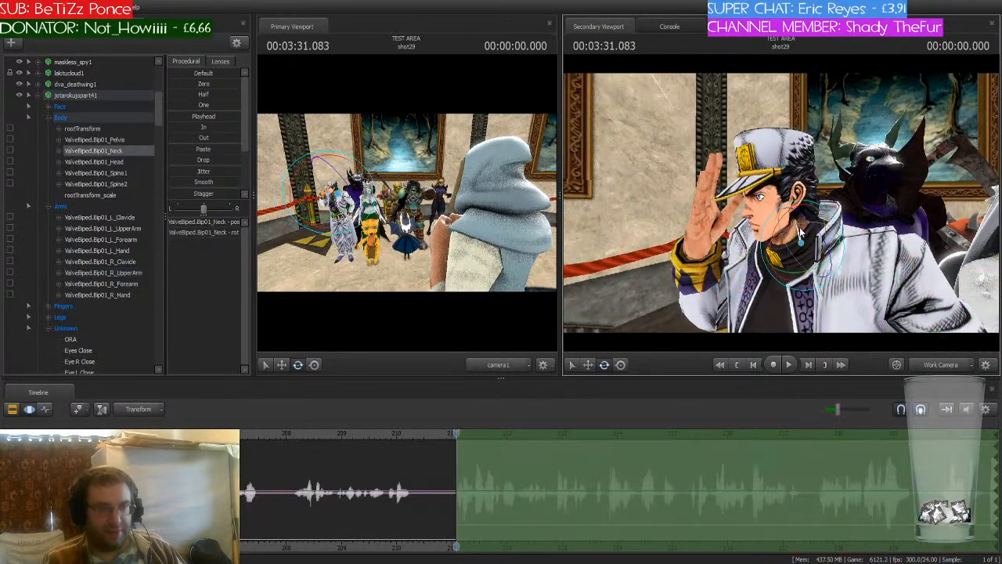
pyautogui.moveTo(812, 259); pyautogui.dragTo(769, 262)
pyautogui.moveTo(781, 202); pyautogui.dragTo(814, 203)
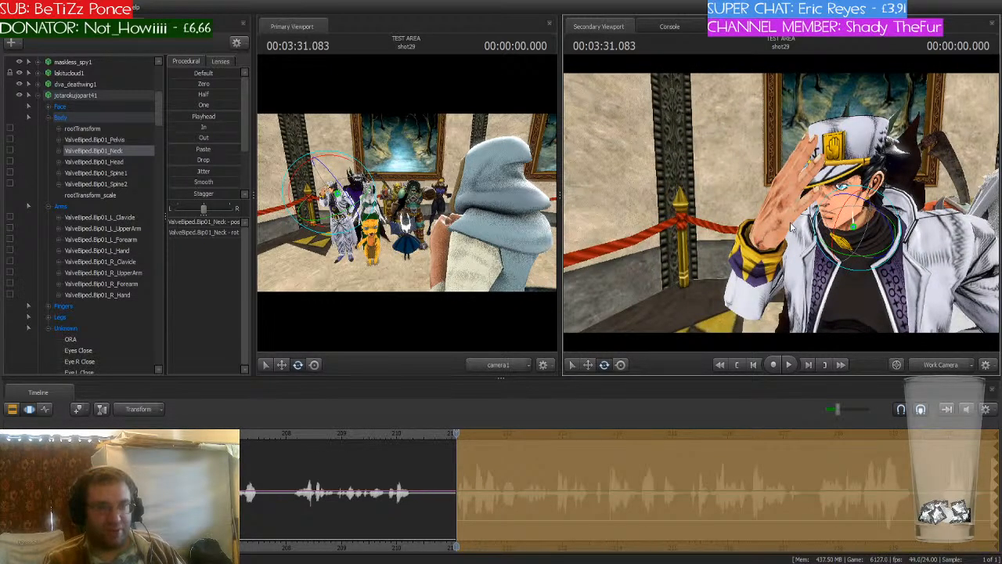
pyautogui.moveTo(790, 222); pyautogui.dragTo(806, 200)
# - Fine-tune jotarokujopart41's right upper arm so the hand sits beside the cap's brim
pyautogui.press('ctrl')
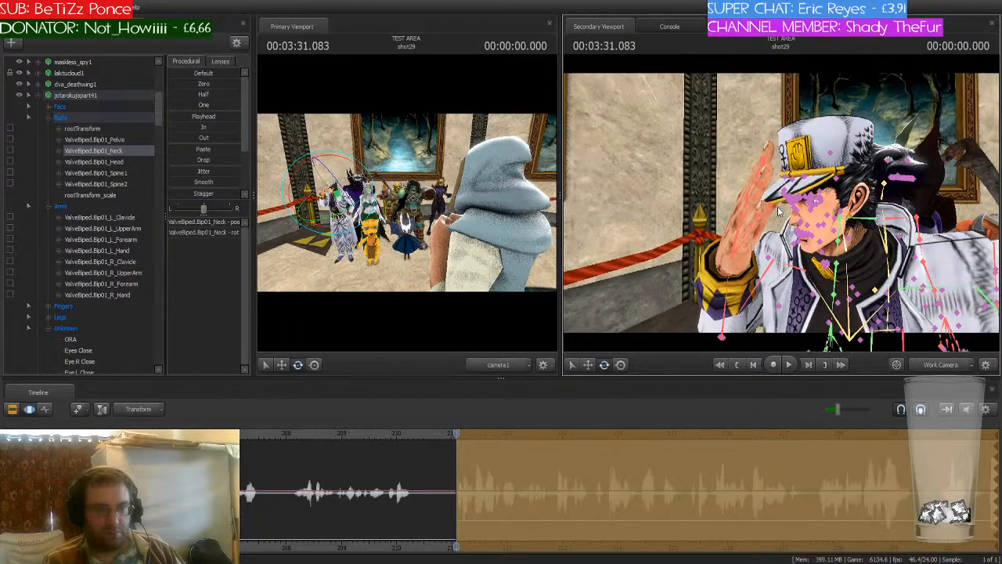
pyautogui.keyDown('ctrl'); pyautogui.click(768, 283); pyautogui.keyUp('ctrl')
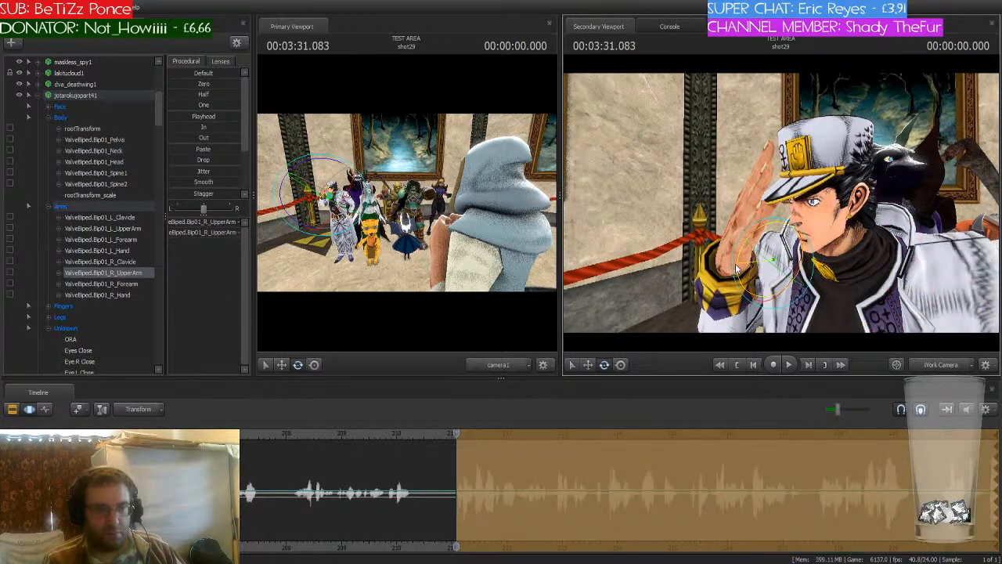
pyautogui.press('w')
pyautogui.moveTo(766, 203); pyautogui.dragTo(767, 205)
pyautogui.press('ctrl')
# - Curl jotarokujopart41's right index, middle and ring fingers toward the cap's brim by rotating their base and second joints
pyautogui.keyDown('ctrl'); pyautogui.click(727, 227); pyautogui.keyUp('ctrl')
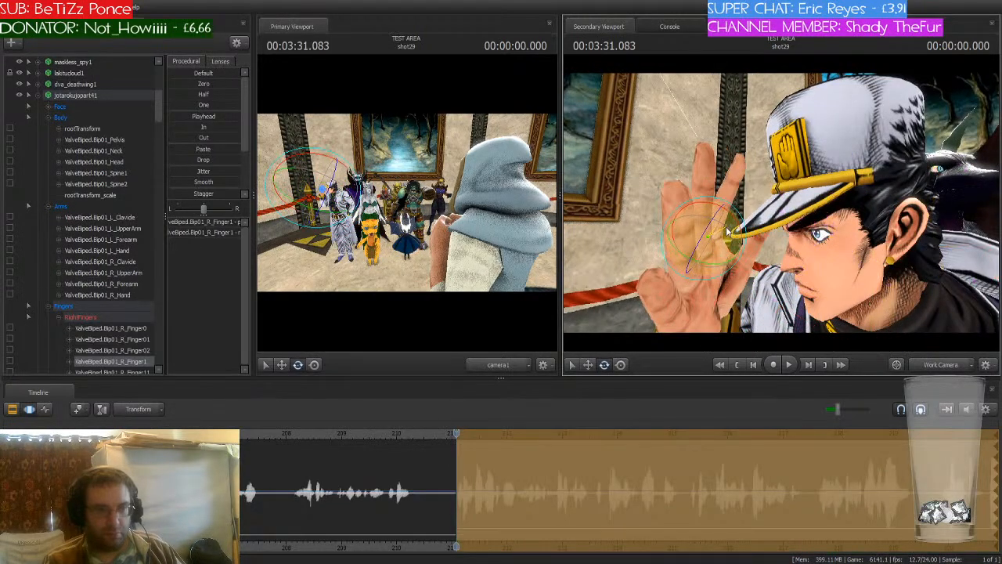
pyautogui.keyDown('ctrl'); pyautogui.click(739, 200); pyautogui.keyUp('ctrl')
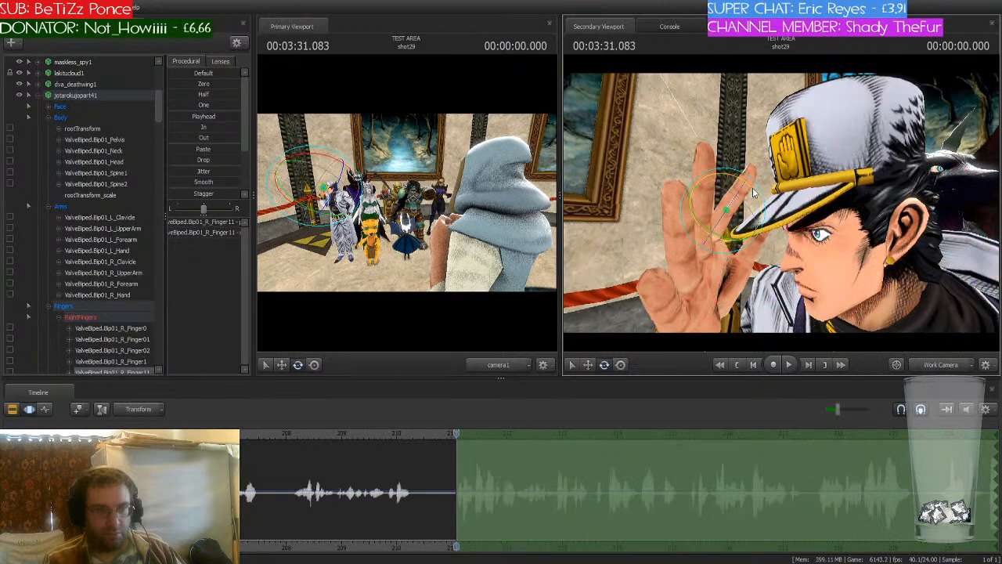
pyautogui.keyDown('ctrl'); pyautogui.click(702, 245); pyautogui.keyUp('ctrl')
pyautogui.moveTo(702, 244); pyautogui.dragTo(758, 290)
pyautogui.keyDown('ctrl'); pyautogui.click(739, 272); pyautogui.keyUp('ctrl')
pyautogui.keyDown('ctrl'); pyautogui.click(686, 273); pyautogui.keyUp('ctrl')
pyautogui.moveTo(695, 263); pyautogui.dragTo(726, 302)
pyautogui.keyDown('ctrl'); pyautogui.click(740, 301); pyautogui.keyUp('ctrl')
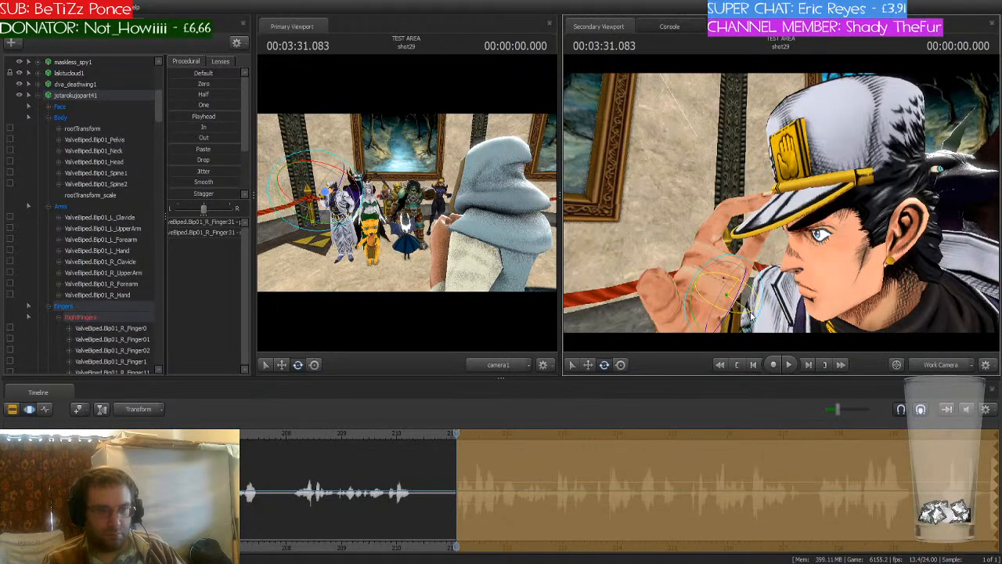
pyautogui.press('s')
pyautogui.moveTo(689, 265); pyautogui.dragTo(781, 206)
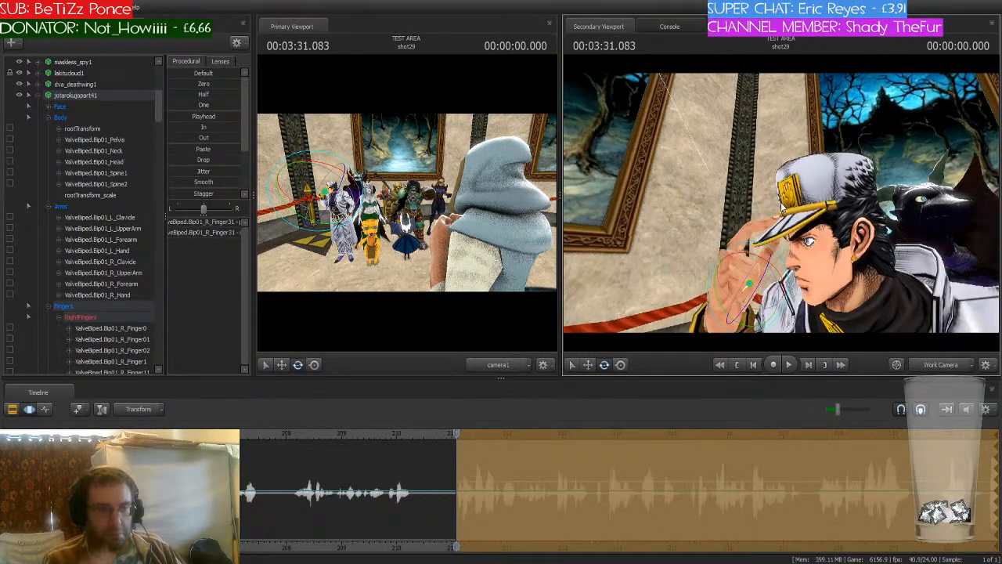
# - Curl jotarokujopart41's right little finger by rotating its Finger4 and Finger41 bones
pyautogui.press('ctrl')
pyautogui.moveTo(741, 254); pyautogui.dragTo(781, 203)
pyautogui.press('w')
pyautogui.press('ctrl')
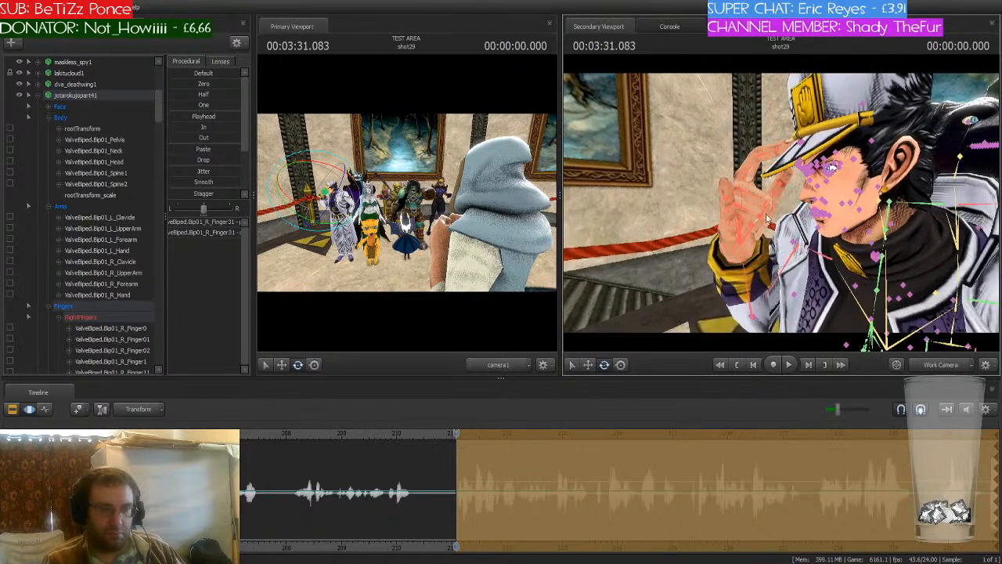
pyautogui.keyDown('ctrl'); pyautogui.click(730, 223); pyautogui.keyUp('ctrl')
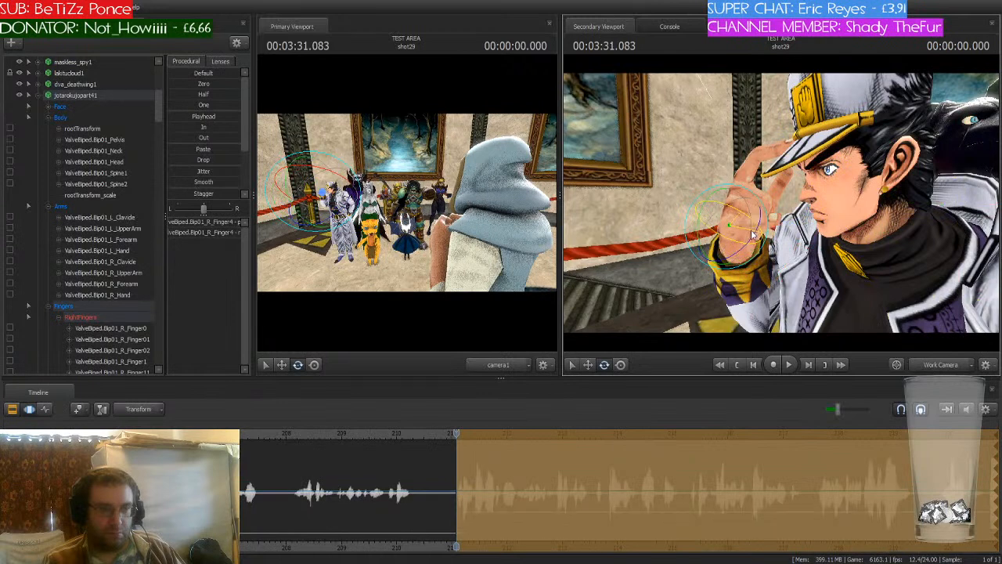
pyautogui.moveTo(754, 238)
pyautogui.mouseDown()
pyautogui.moveTo(778, 235)
pyautogui.moveTo(778, 258)
pyautogui.moveTo(814, 252)
pyautogui.moveTo(790, 258)
pyautogui.moveTo(805, 243)
pyautogui.moveTo(764, 235)
pyautogui.mouseUp()
pyautogui.keyDown('ctrl'); pyautogui.click(752, 235); pyautogui.keyUp('ctrl')
# - Collapse the jotarokujopart41 and orc_grunt_male1 animation sets and expand male_dragon1 to list its control groups
pyautogui.press('s')
pyautogui.press('w')
pyautogui.press('d')
pyautogui.press('a')
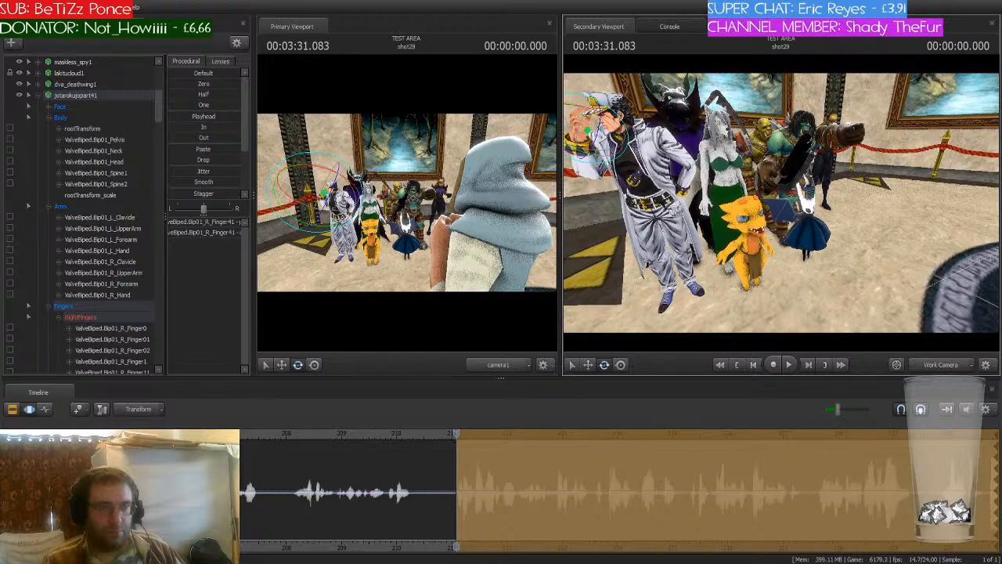
pyautogui.press('w')
pyautogui.moveTo(764, 235); pyautogui.dragTo(786, 240)
pyautogui.press('s')
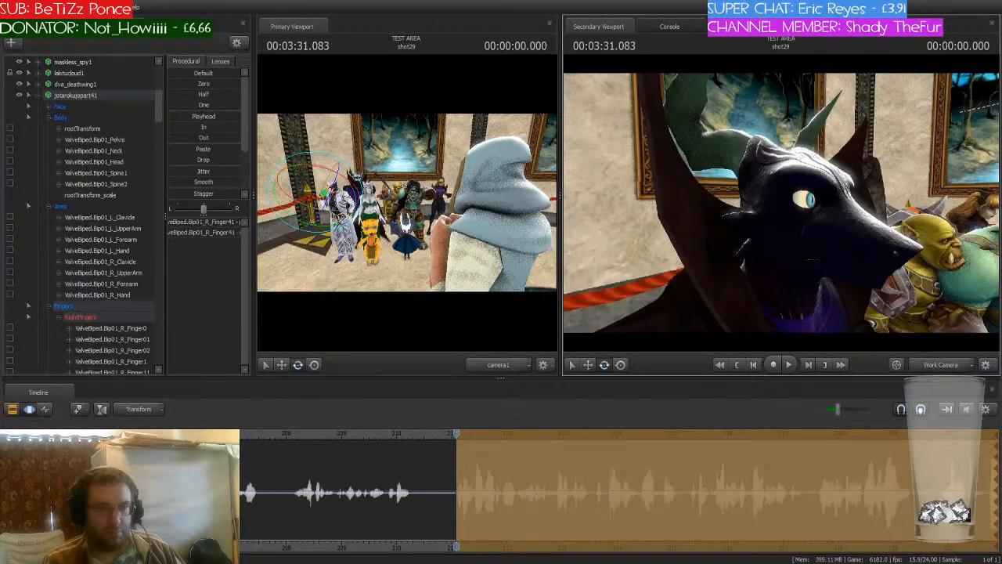
pyautogui.click(37, 95)
pyautogui.click(39, 106)
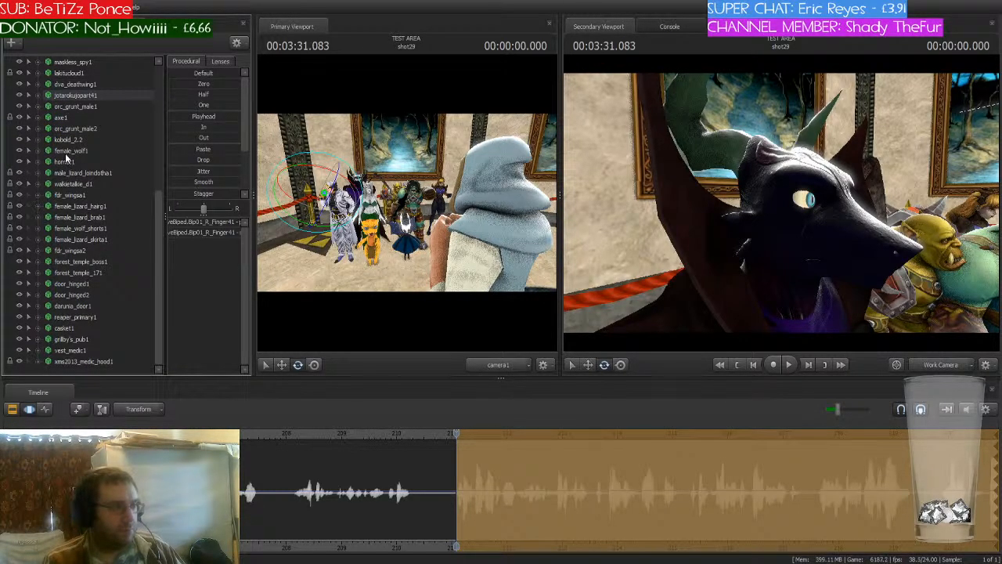
pyautogui.scroll(2, 56, 123)
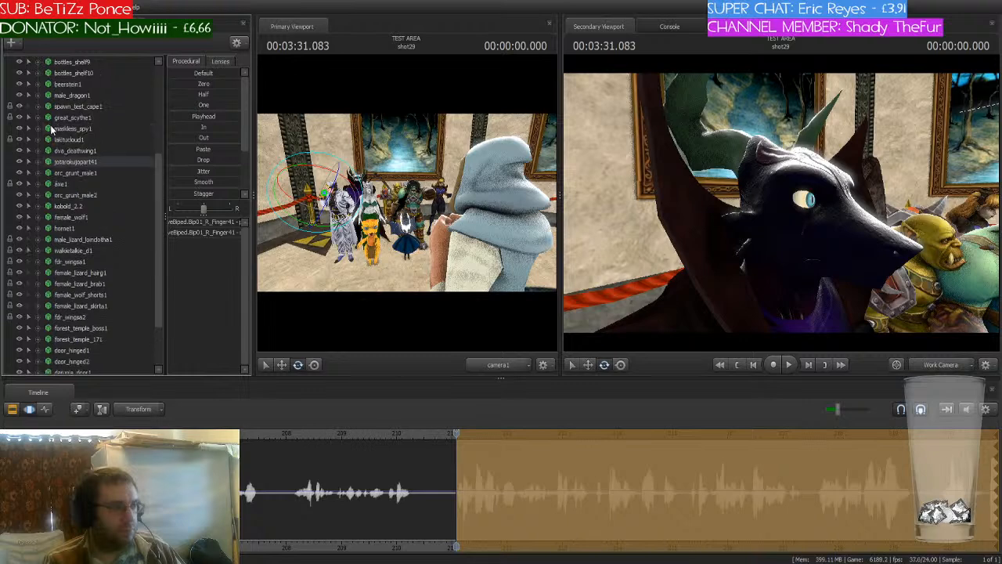
pyautogui.scroll(1, 47, 131)
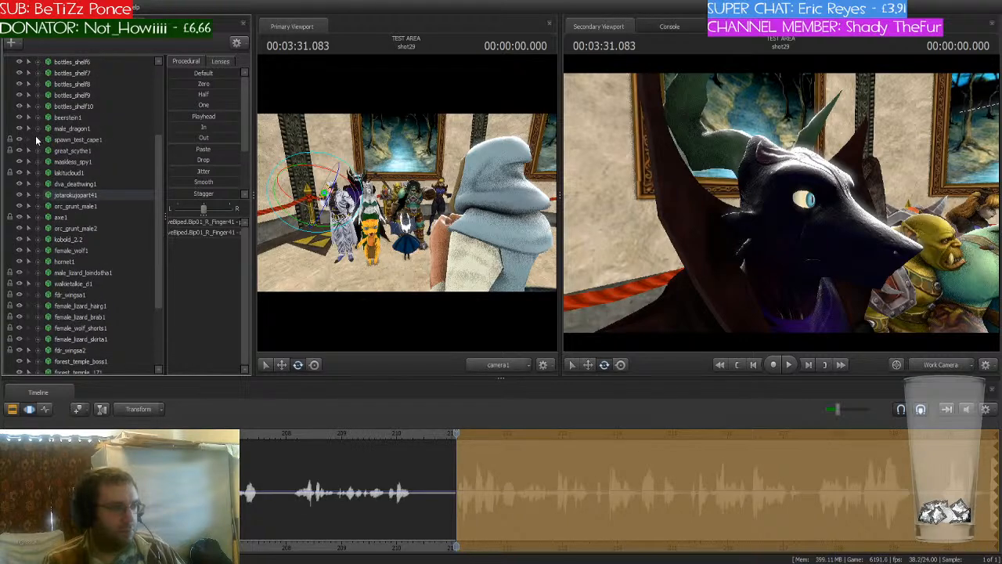
pyautogui.click(36, 128)
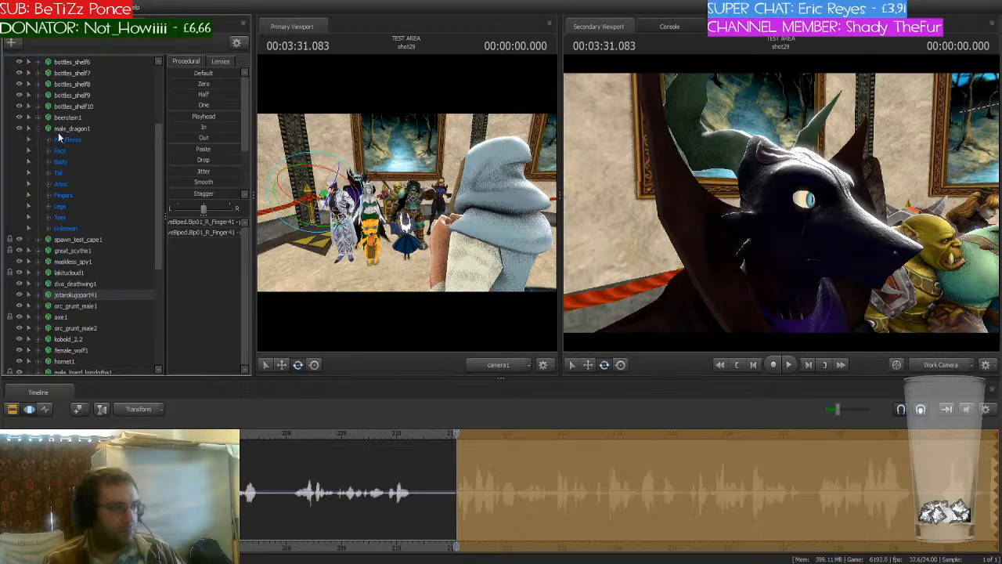